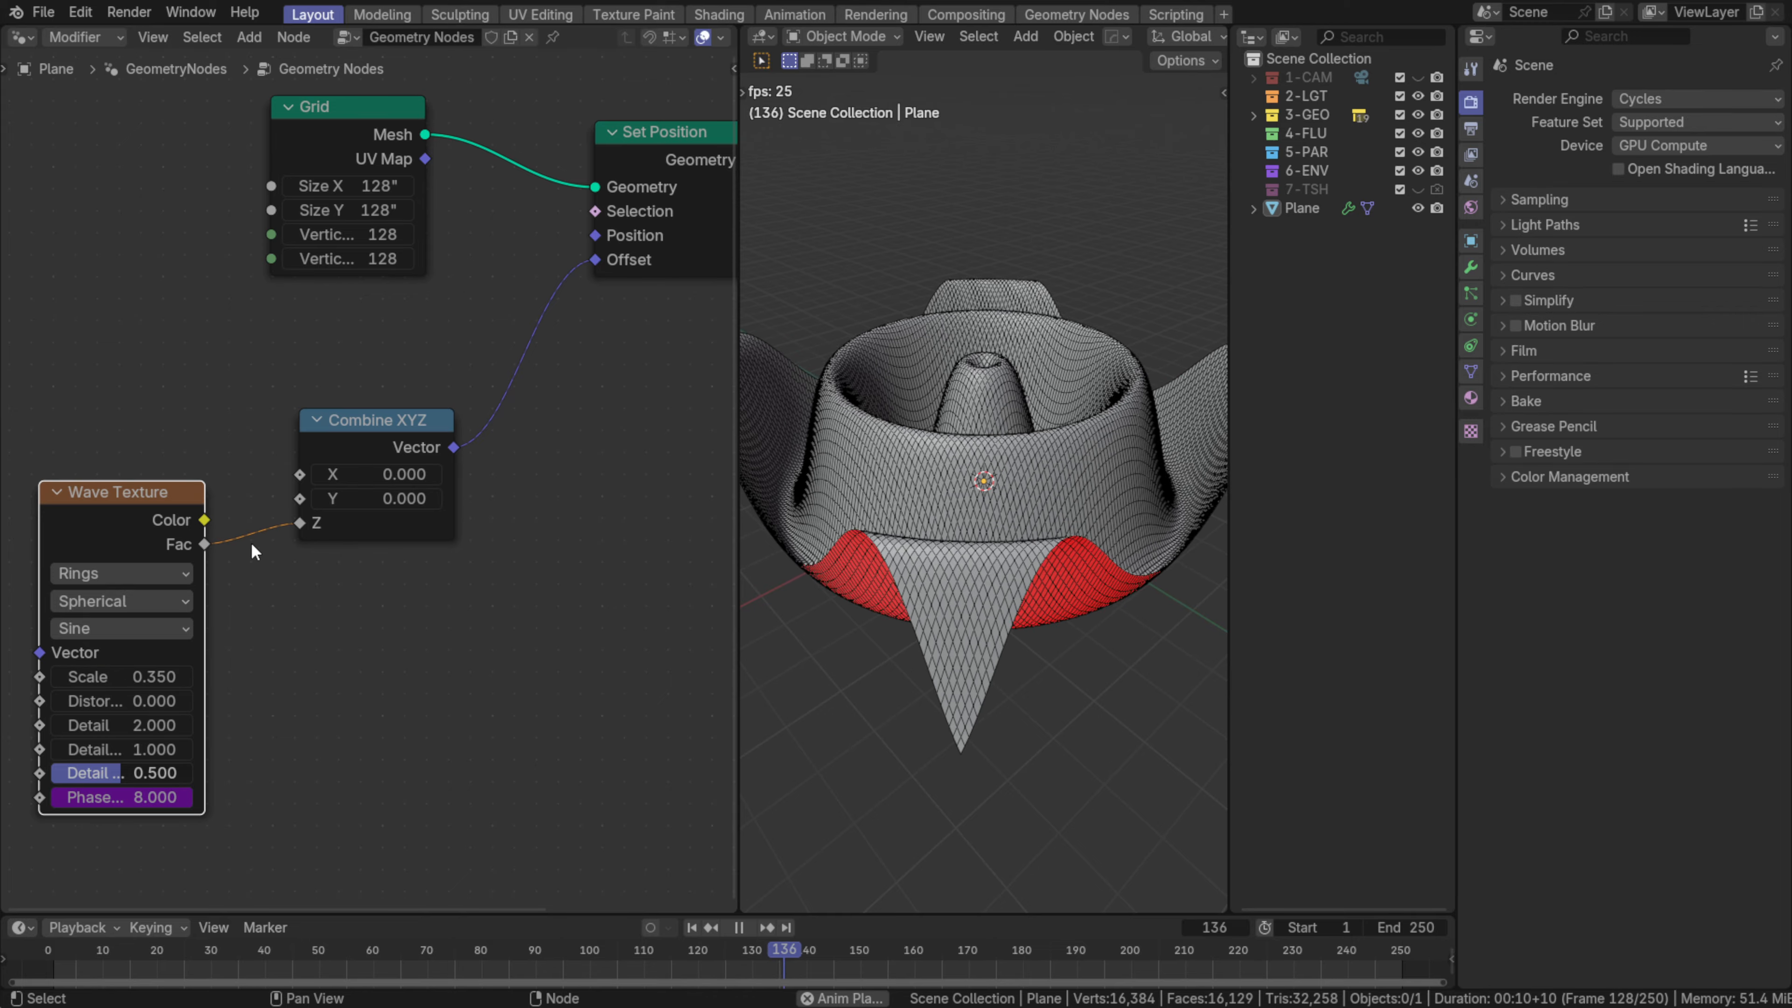
- Move the Wave Texture node up so it sits beside the Combine XYZ node, with free space beneath it
middle_drag(341, 666, 238, 596)
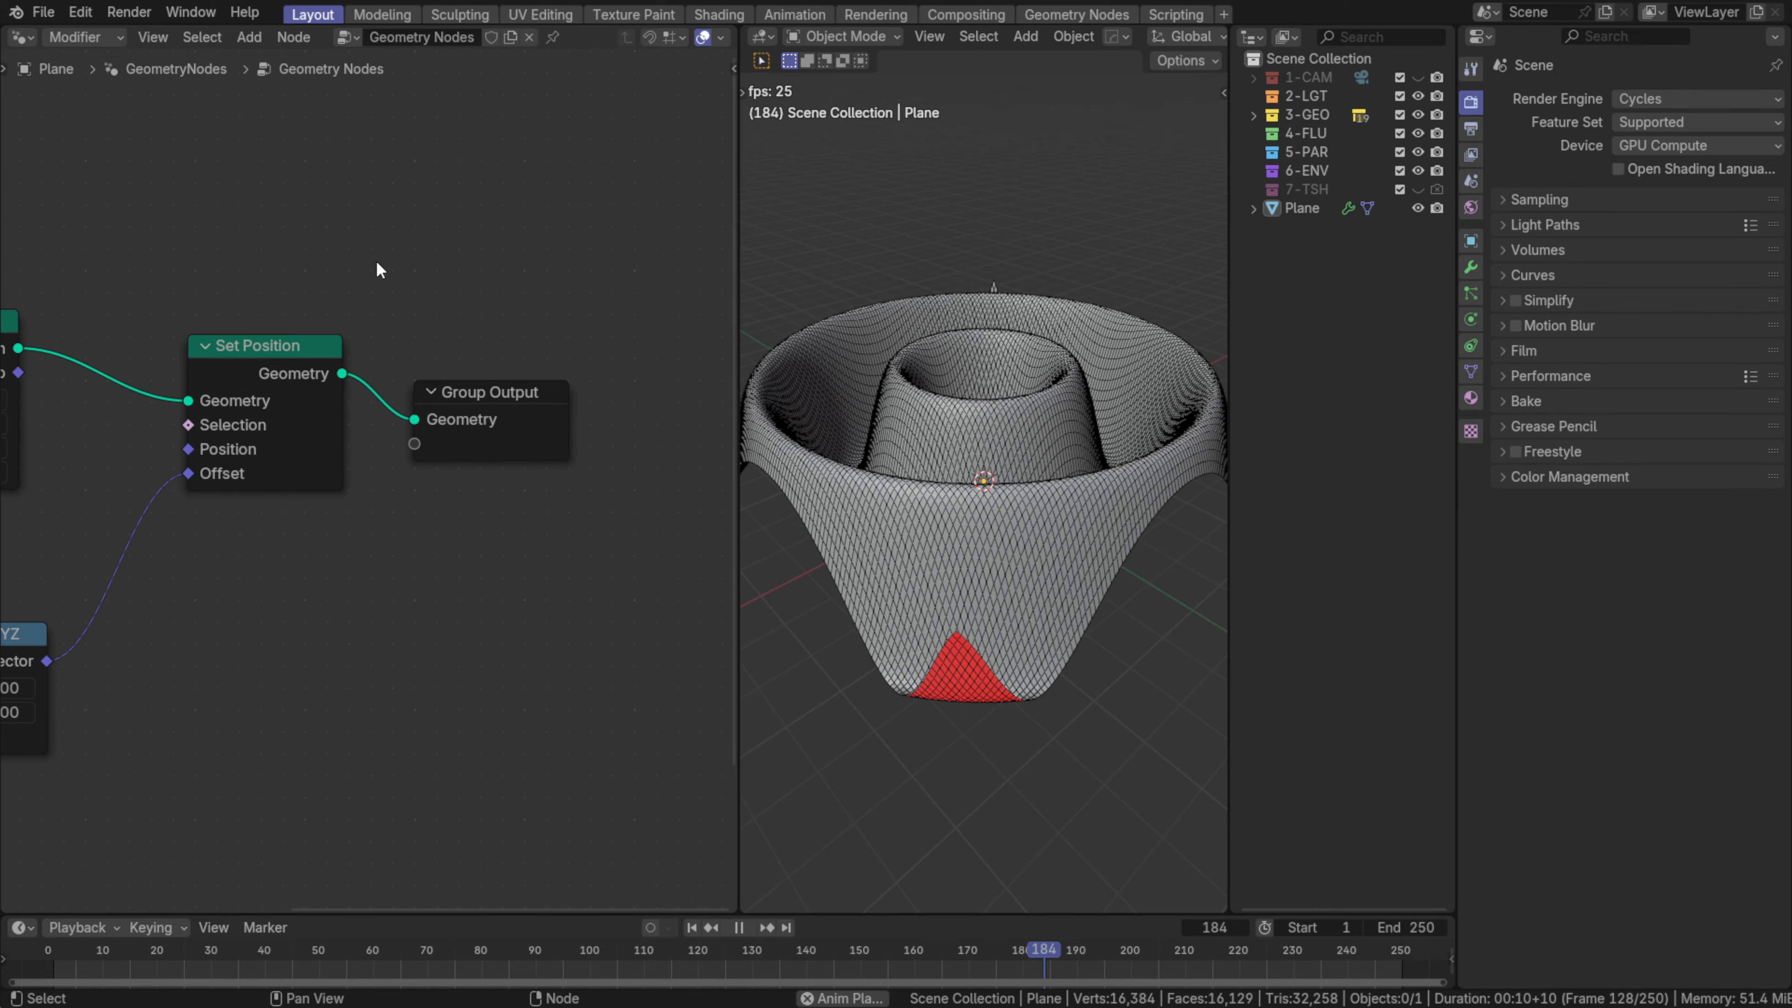
middle_drag(277, 534, 458, 450)
middle_drag(271, 498, 466, 458)
scroll(466, 458, down, 4)
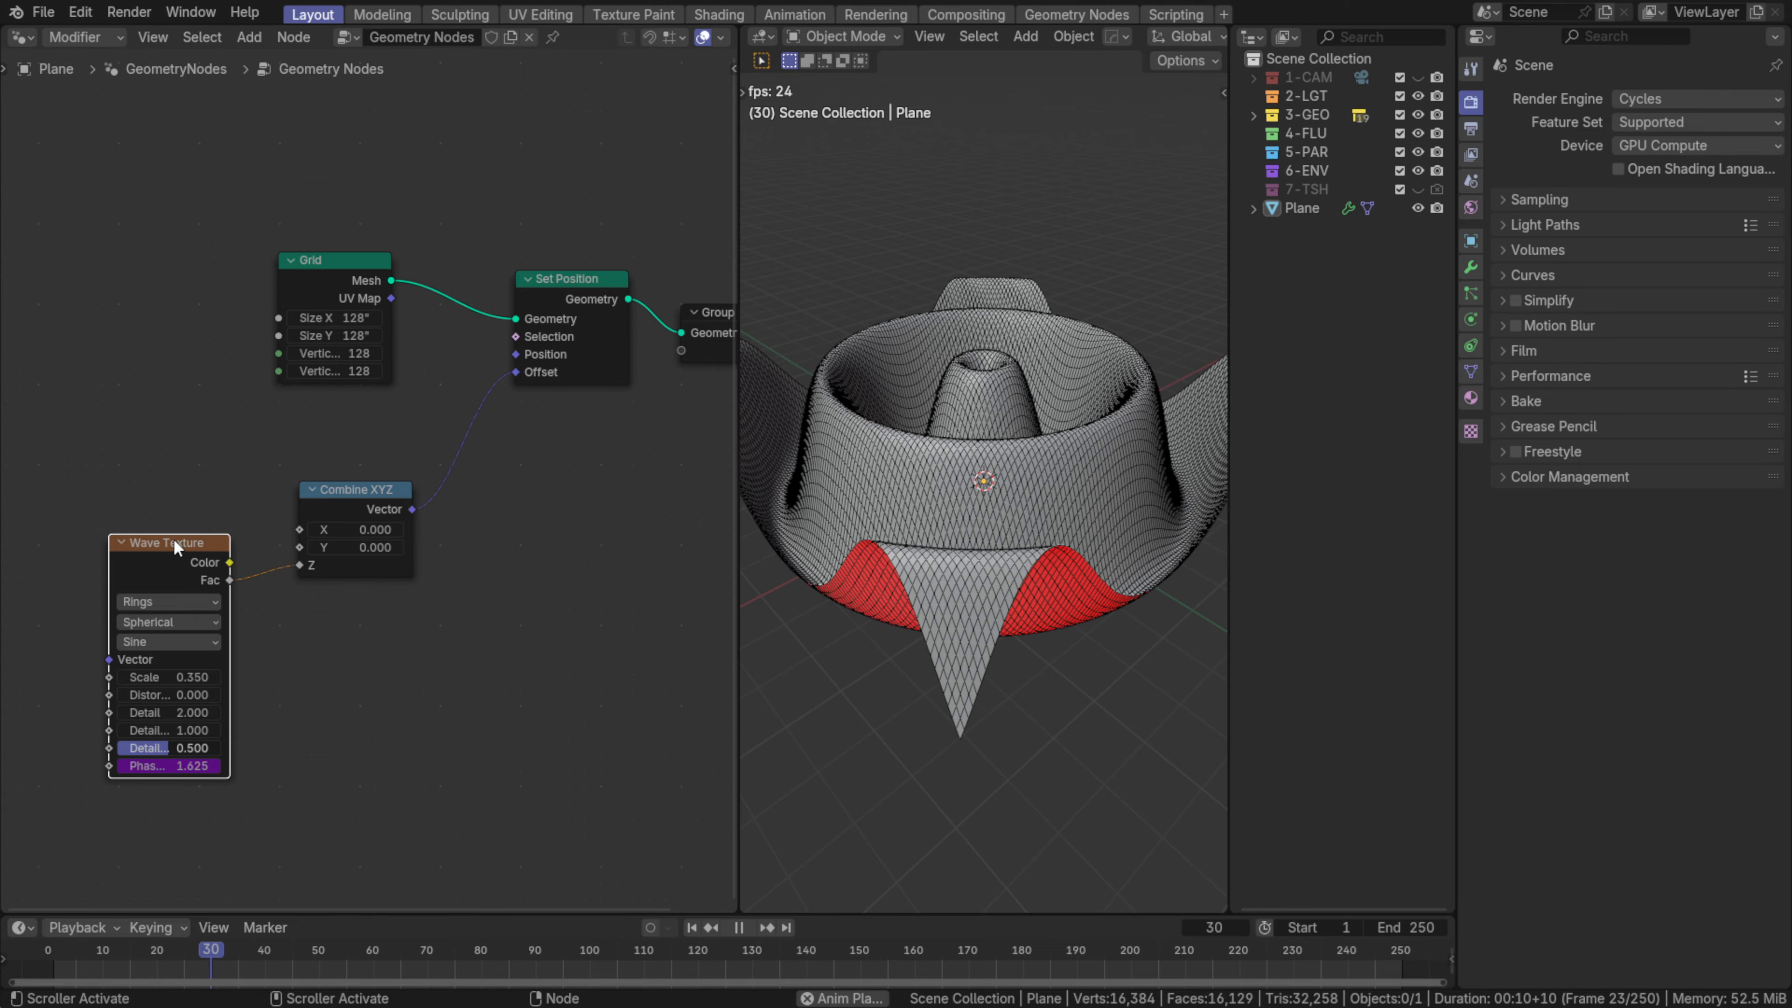
middle_drag(339, 633, 324, 477)
drag(124, 407, 108, 282)
middle_drag(565, 416, 542, 483)
drag(62, 176, 294, 557)
click(355, 339)
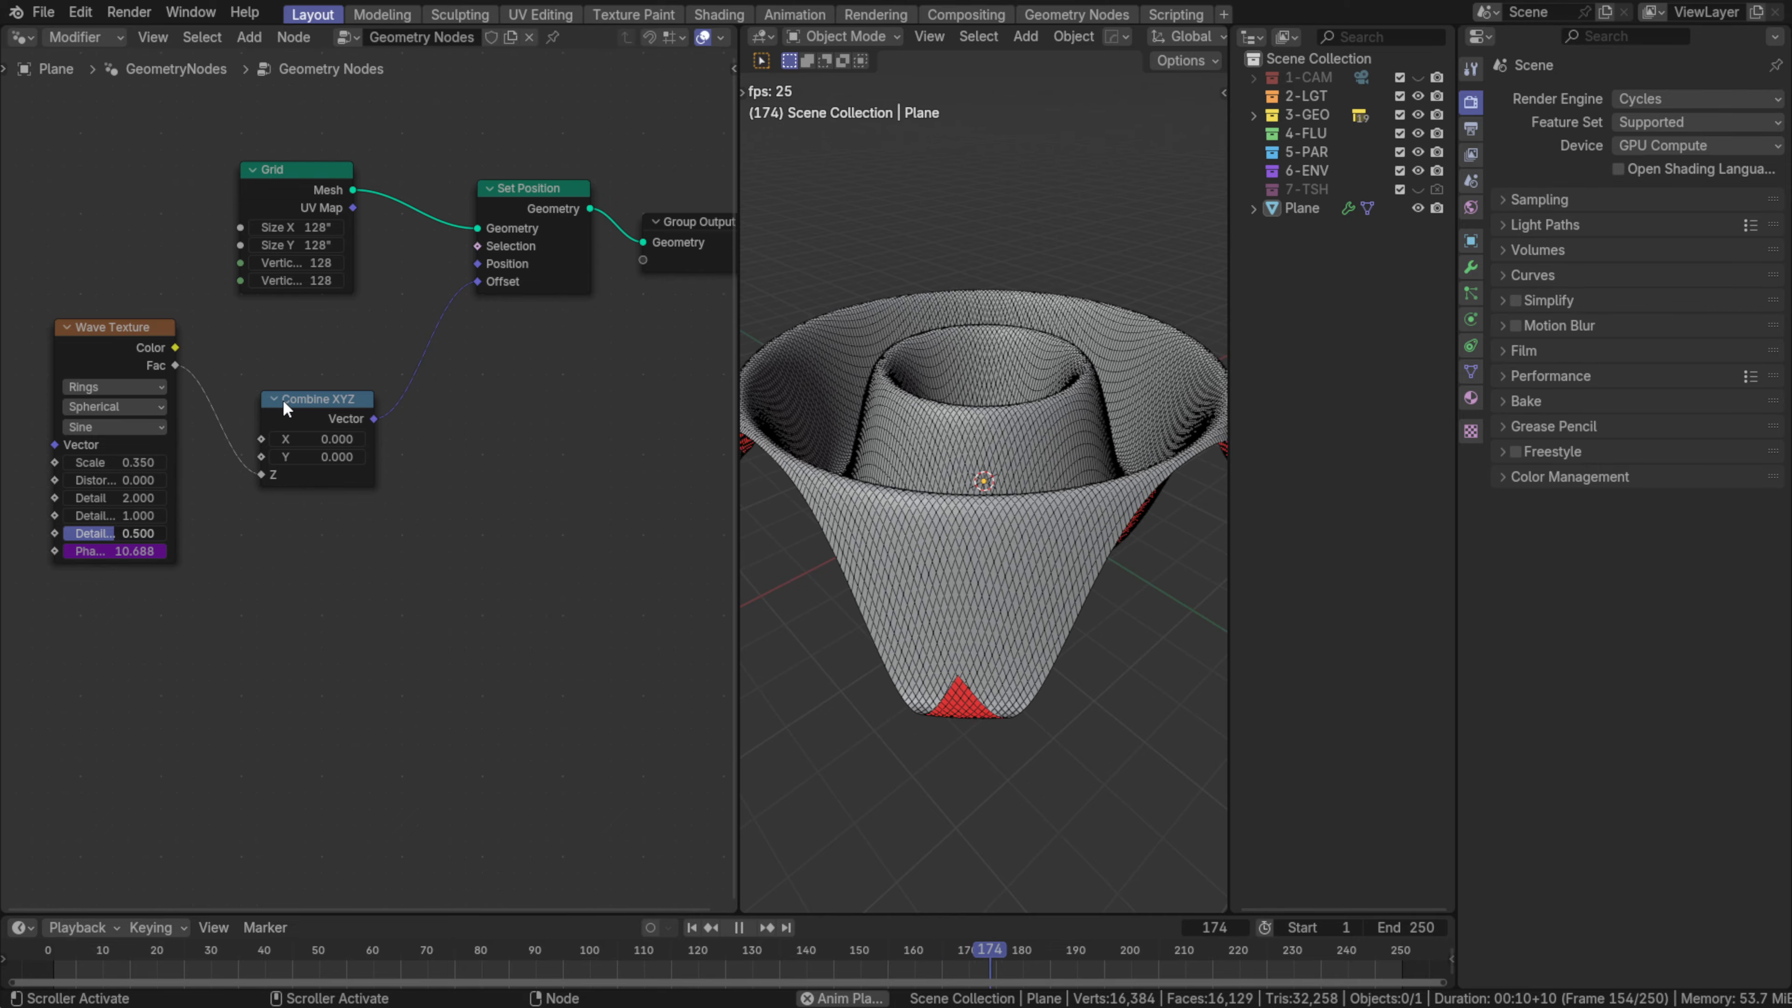
- Add a Noise Texture node directly below the Wave Texture node
key(shift+a)
text(noise)
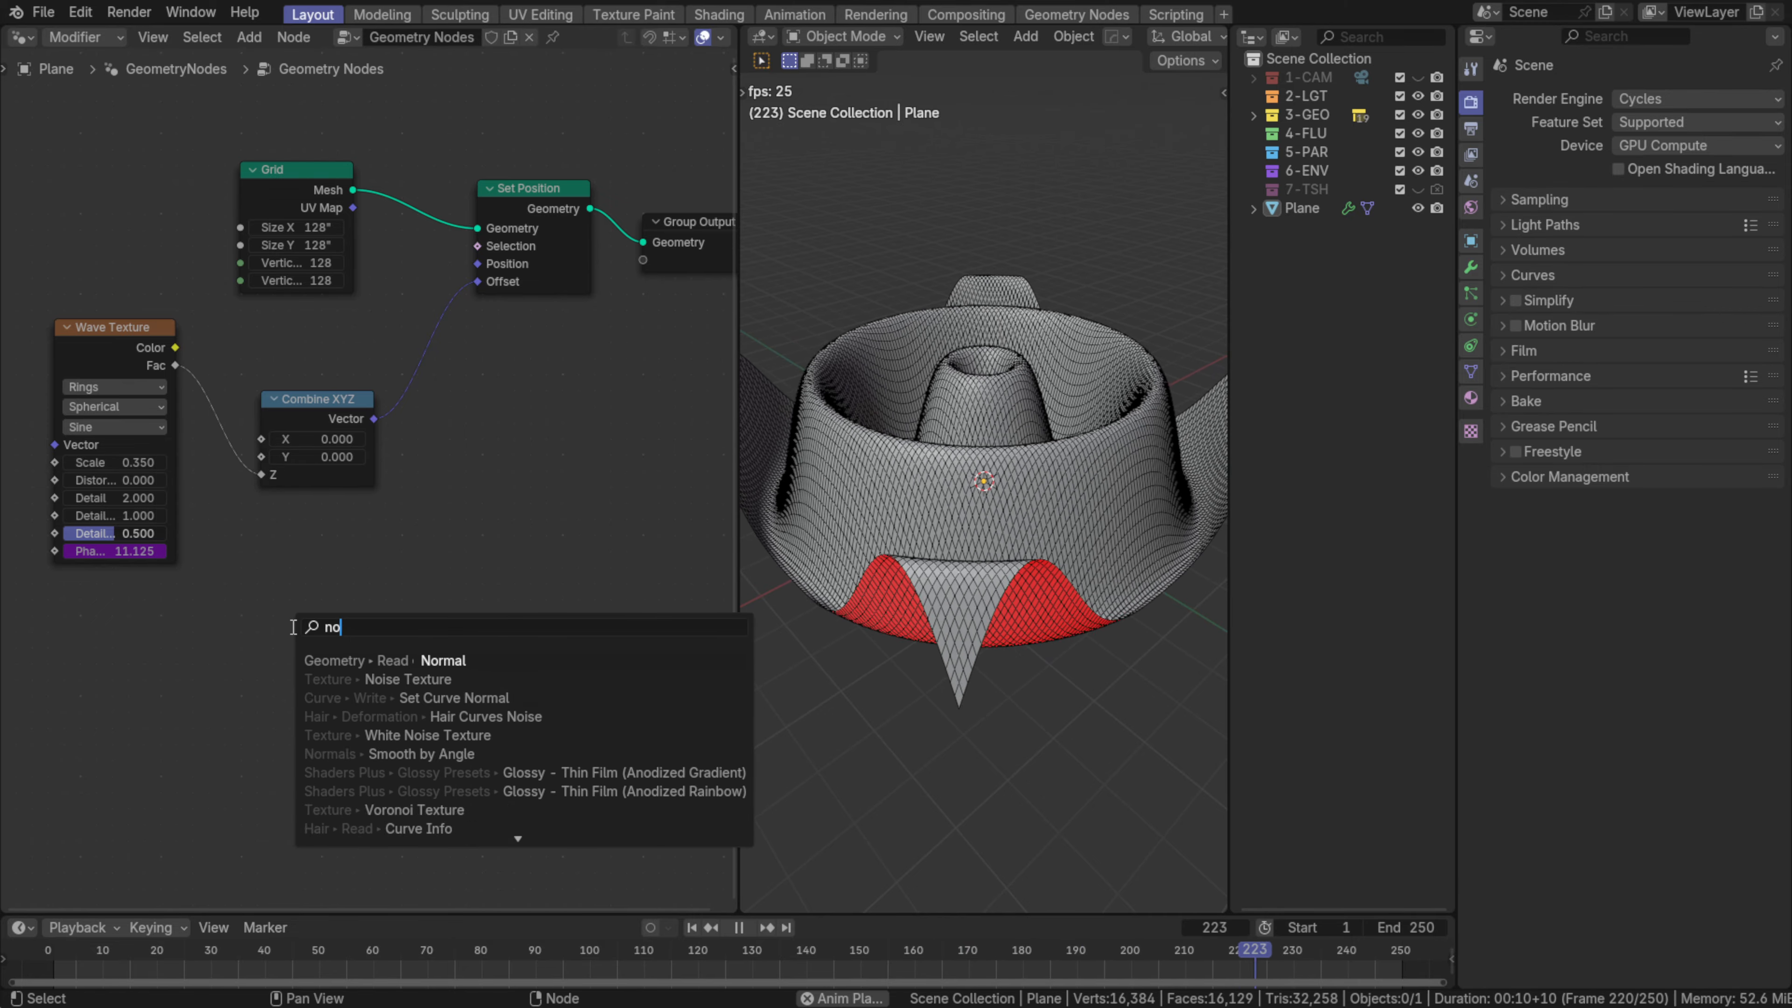
key(Return)
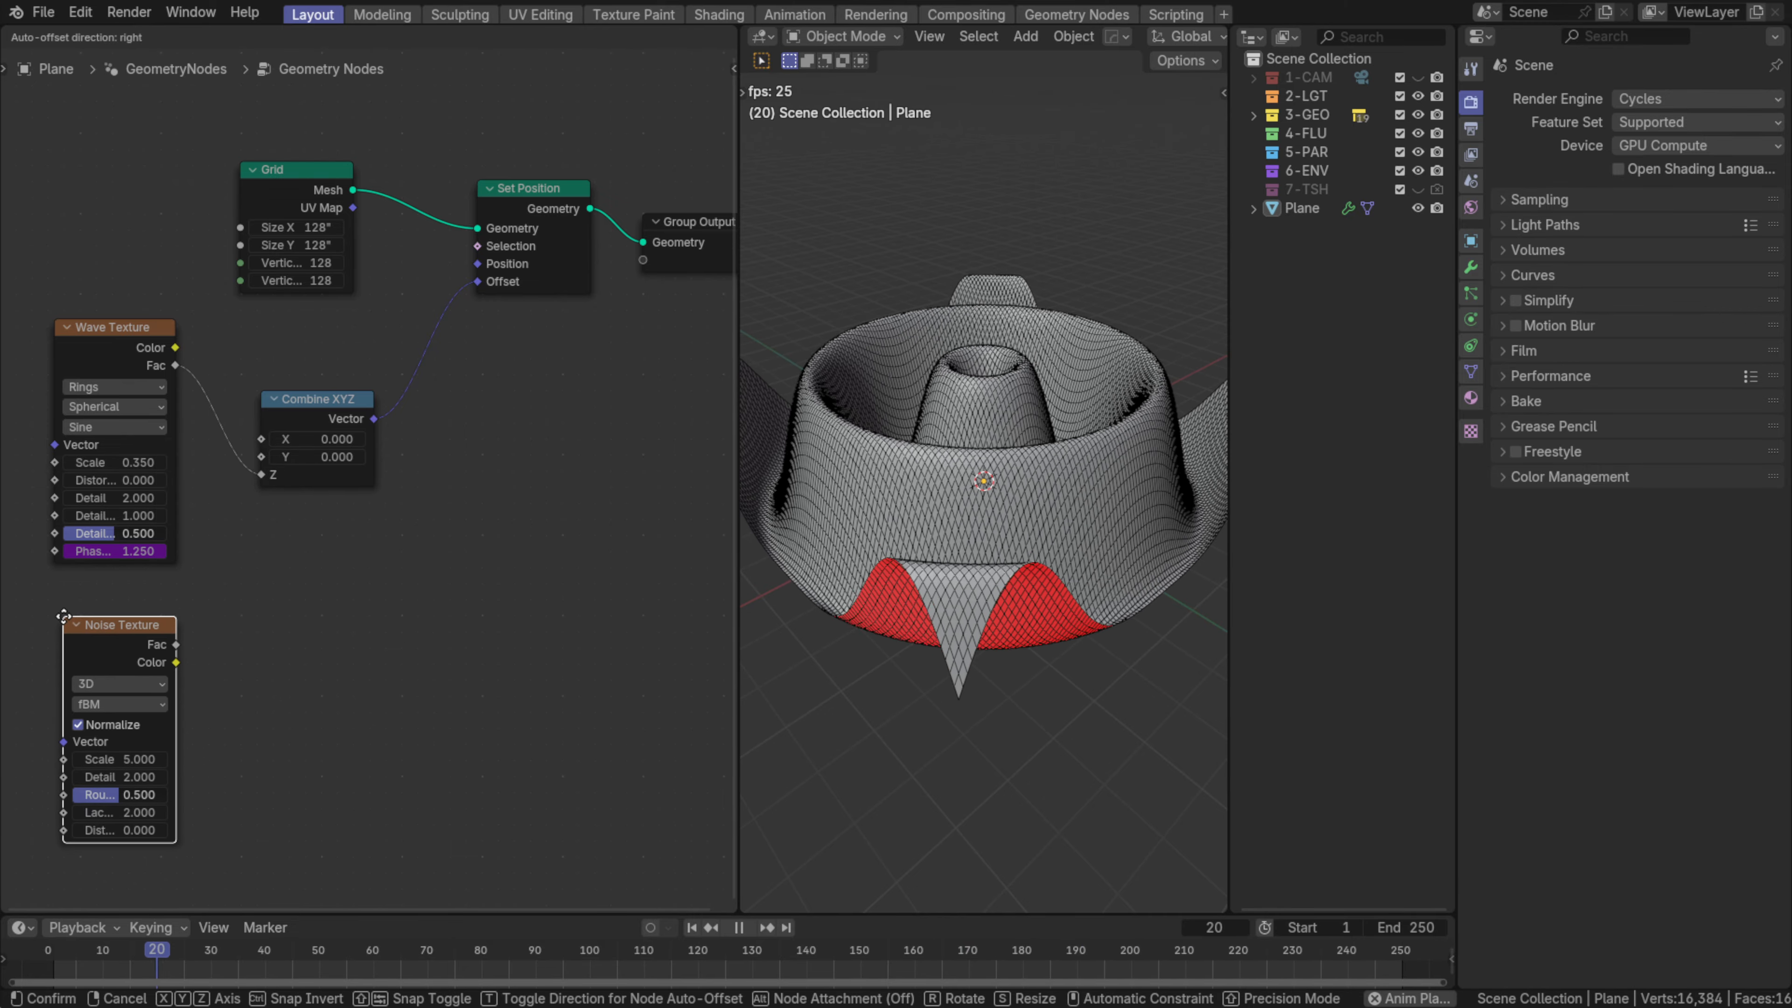
click(60, 612)
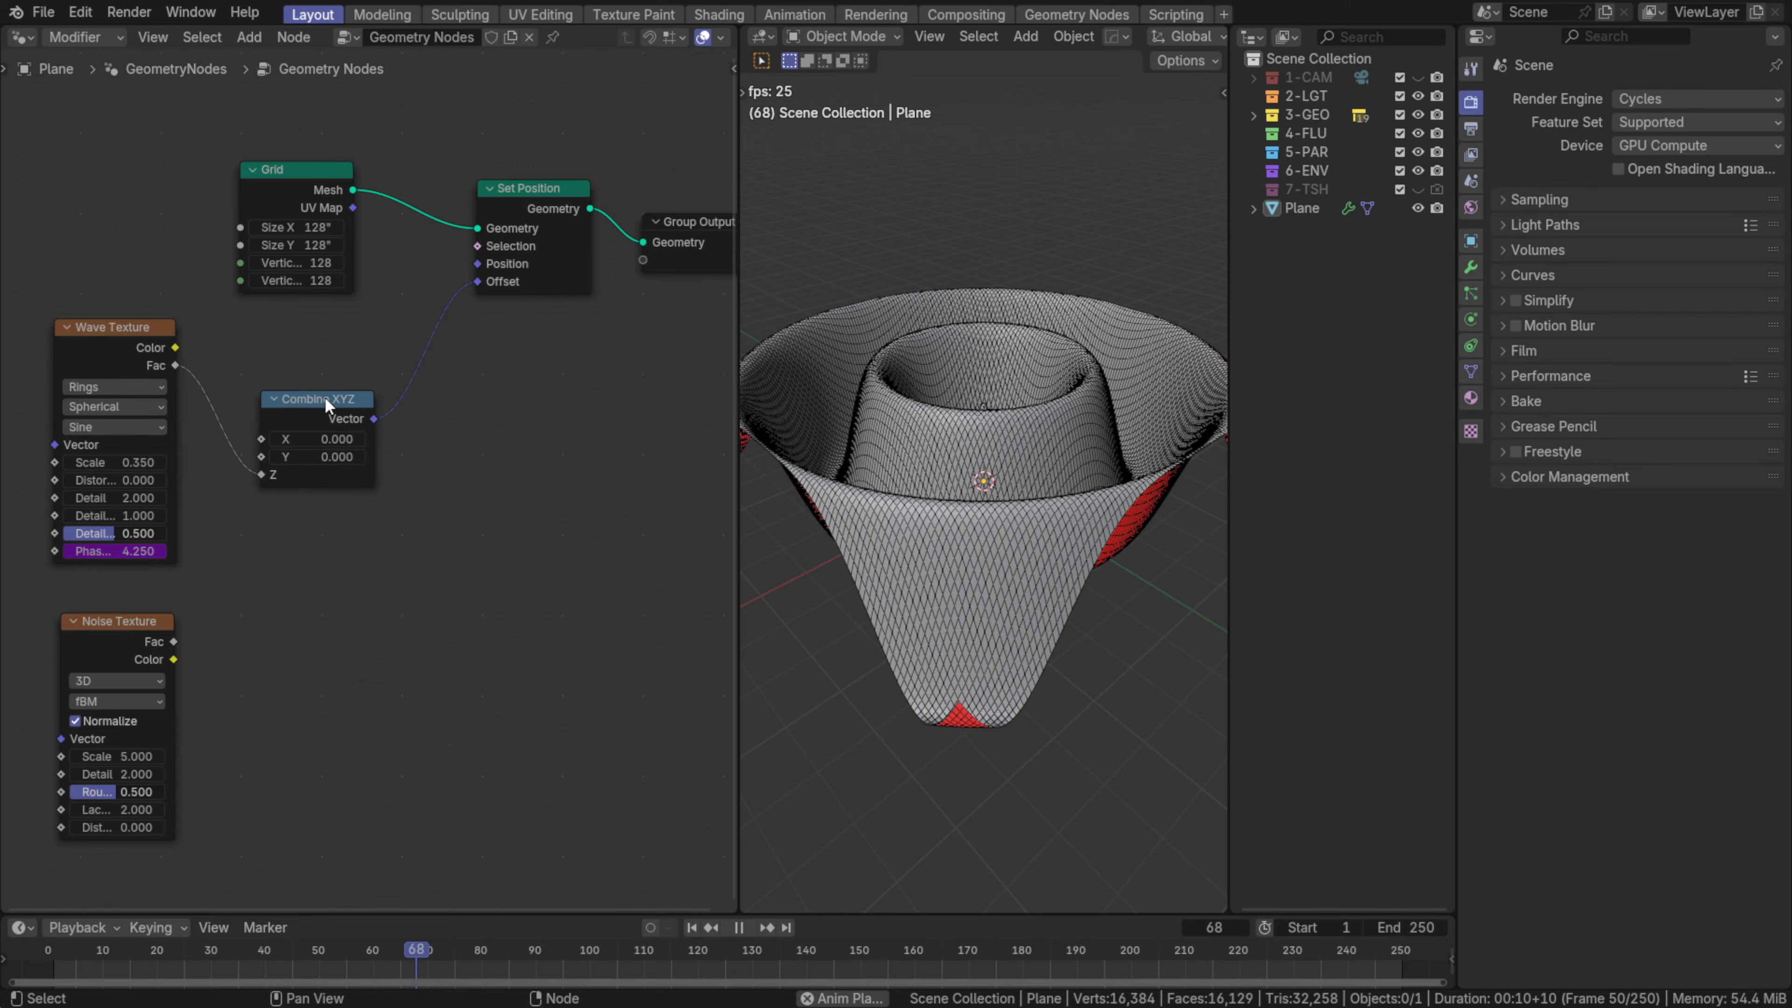
- Shift the Combine XYZ node away from the textures and add a Math node between the textures and it
drag(313, 401, 411, 414)
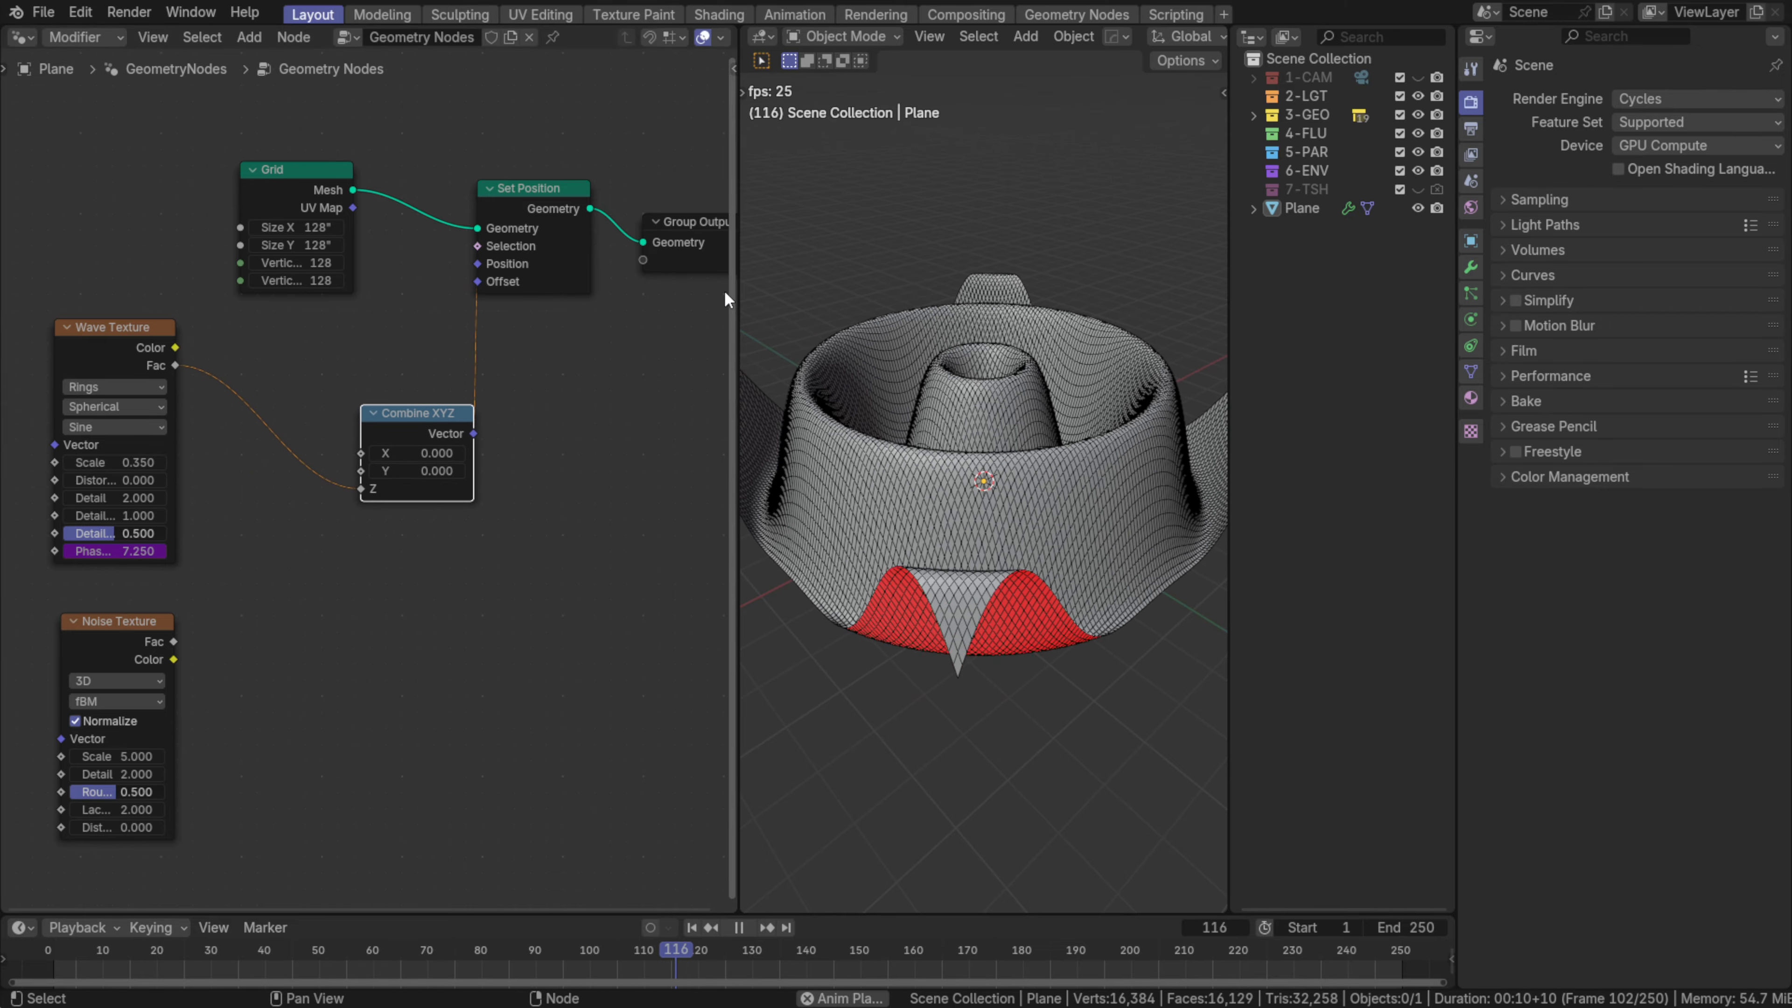
key(shift+a)
mouse_move(310, 720)
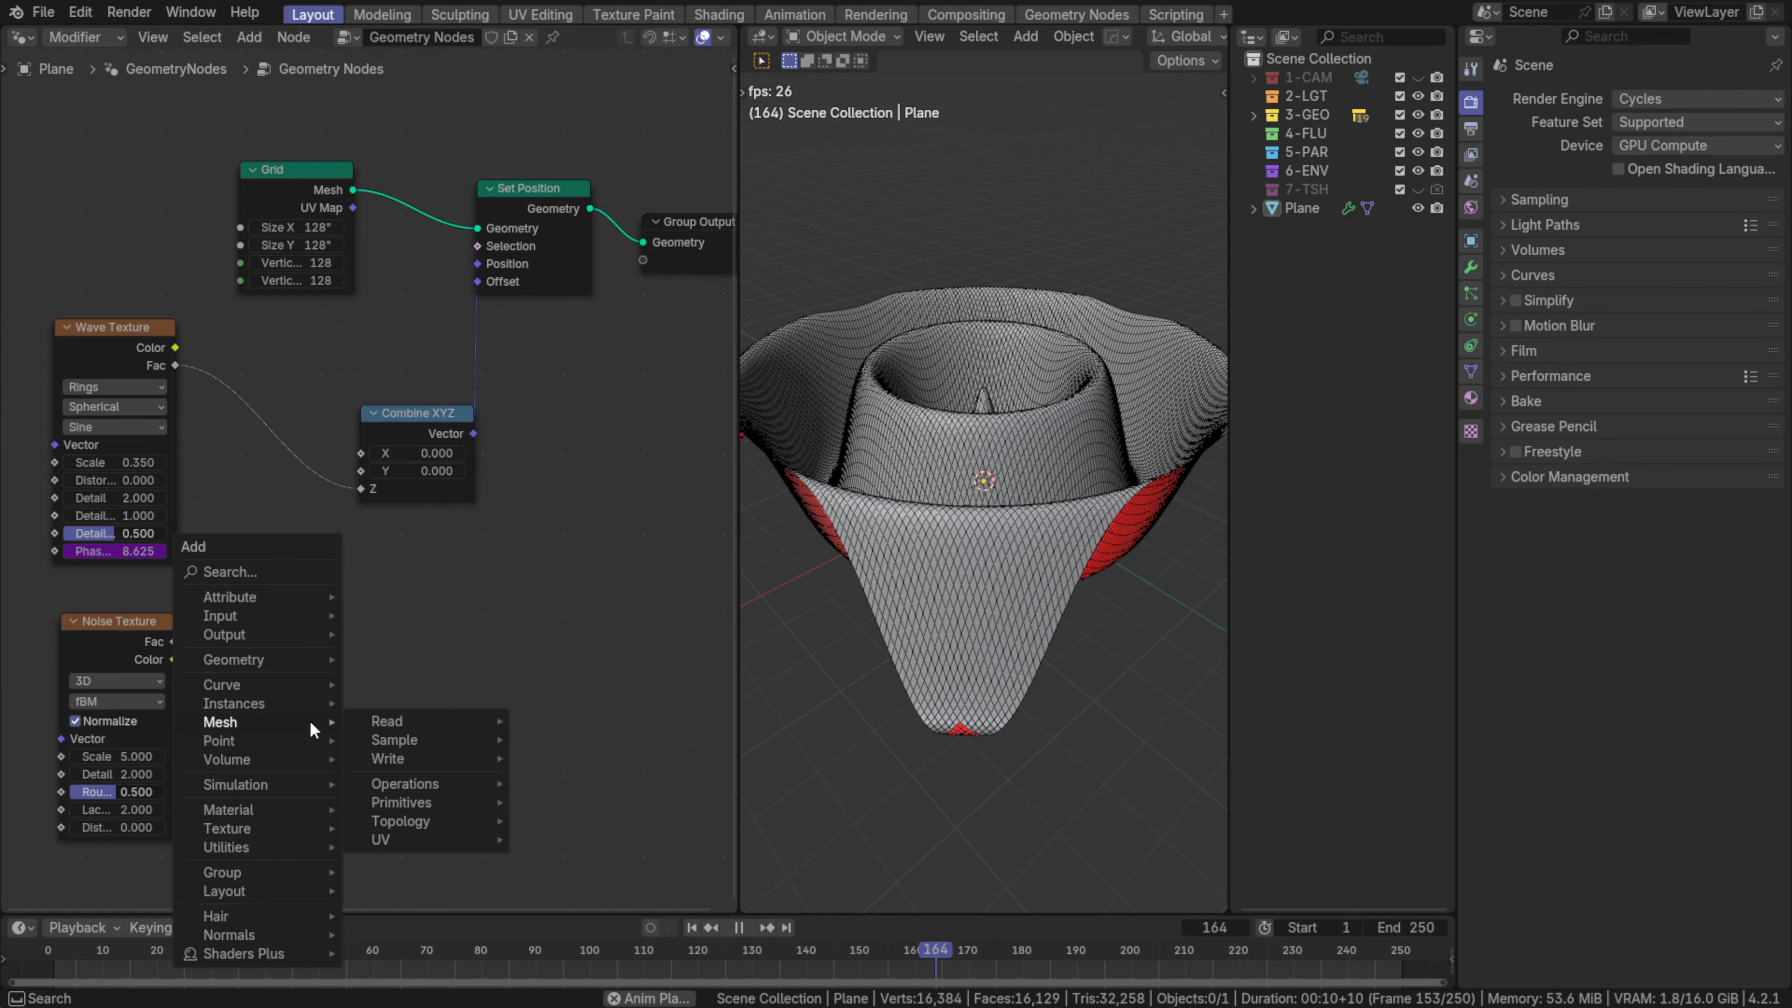
text(math)
key(Return)
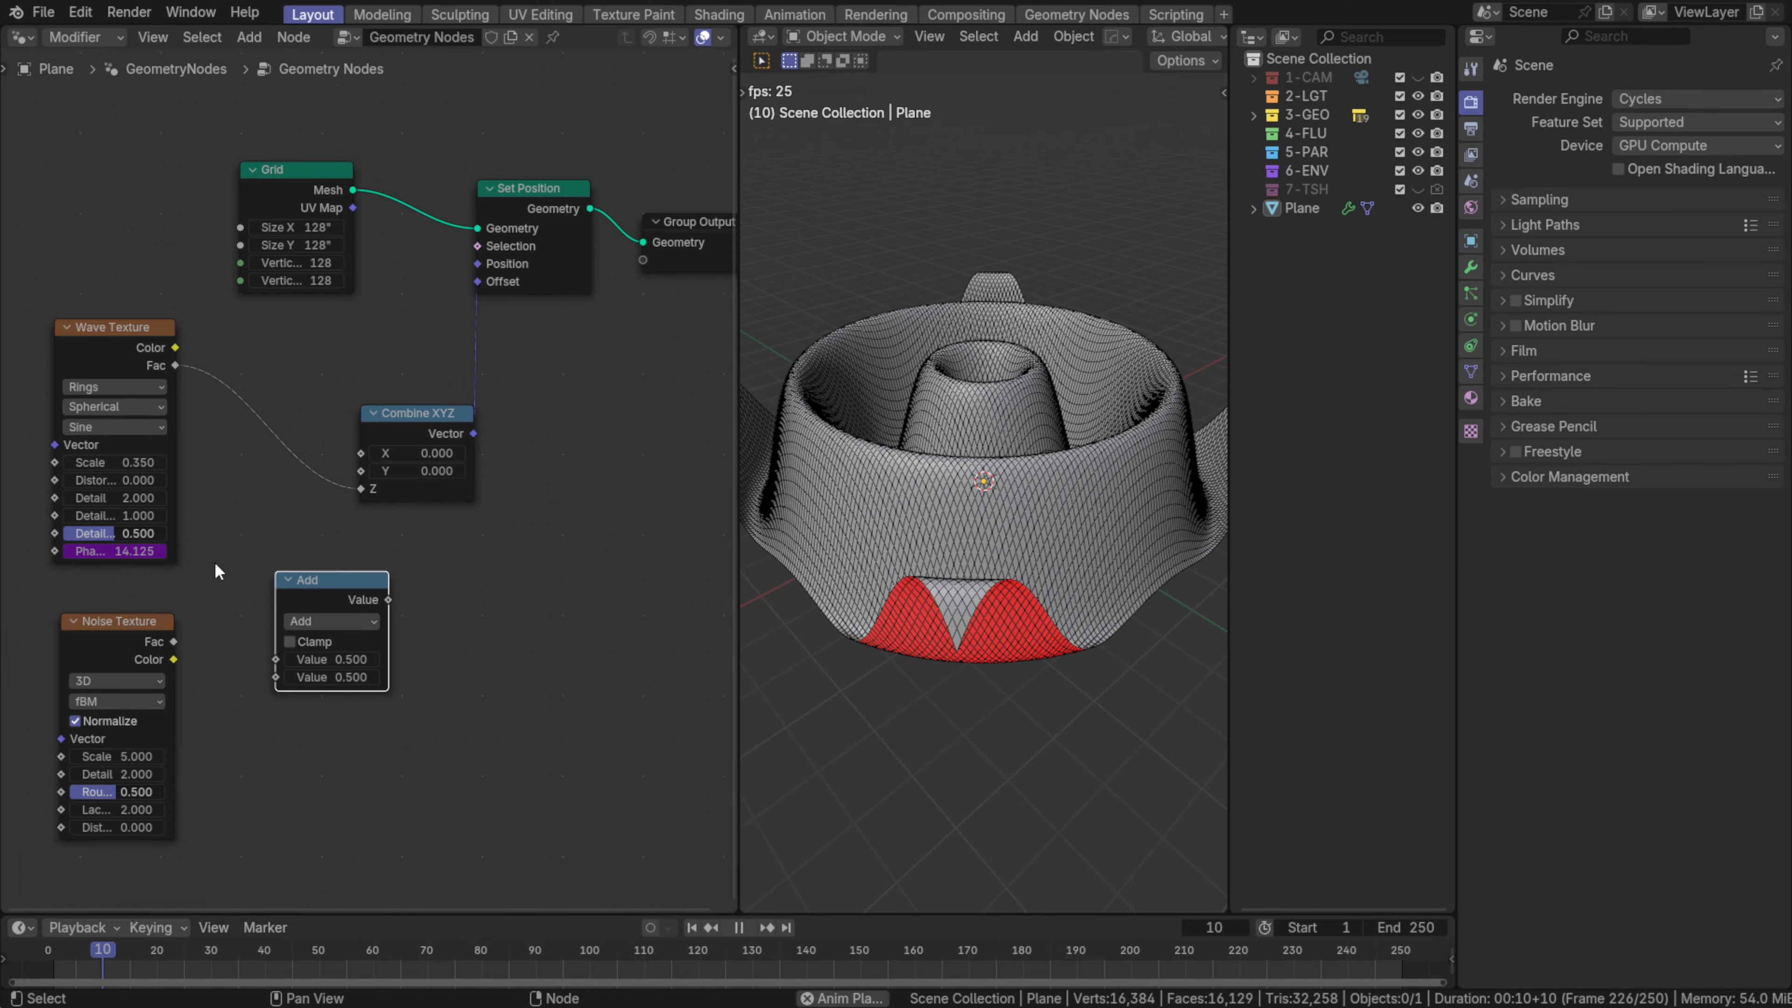
- Rearrange the Grid, Set Position, Group Output and Combine XYZ nodes higher up and place the Math node nearer the textures
middle_drag(469, 229, 363, 242)
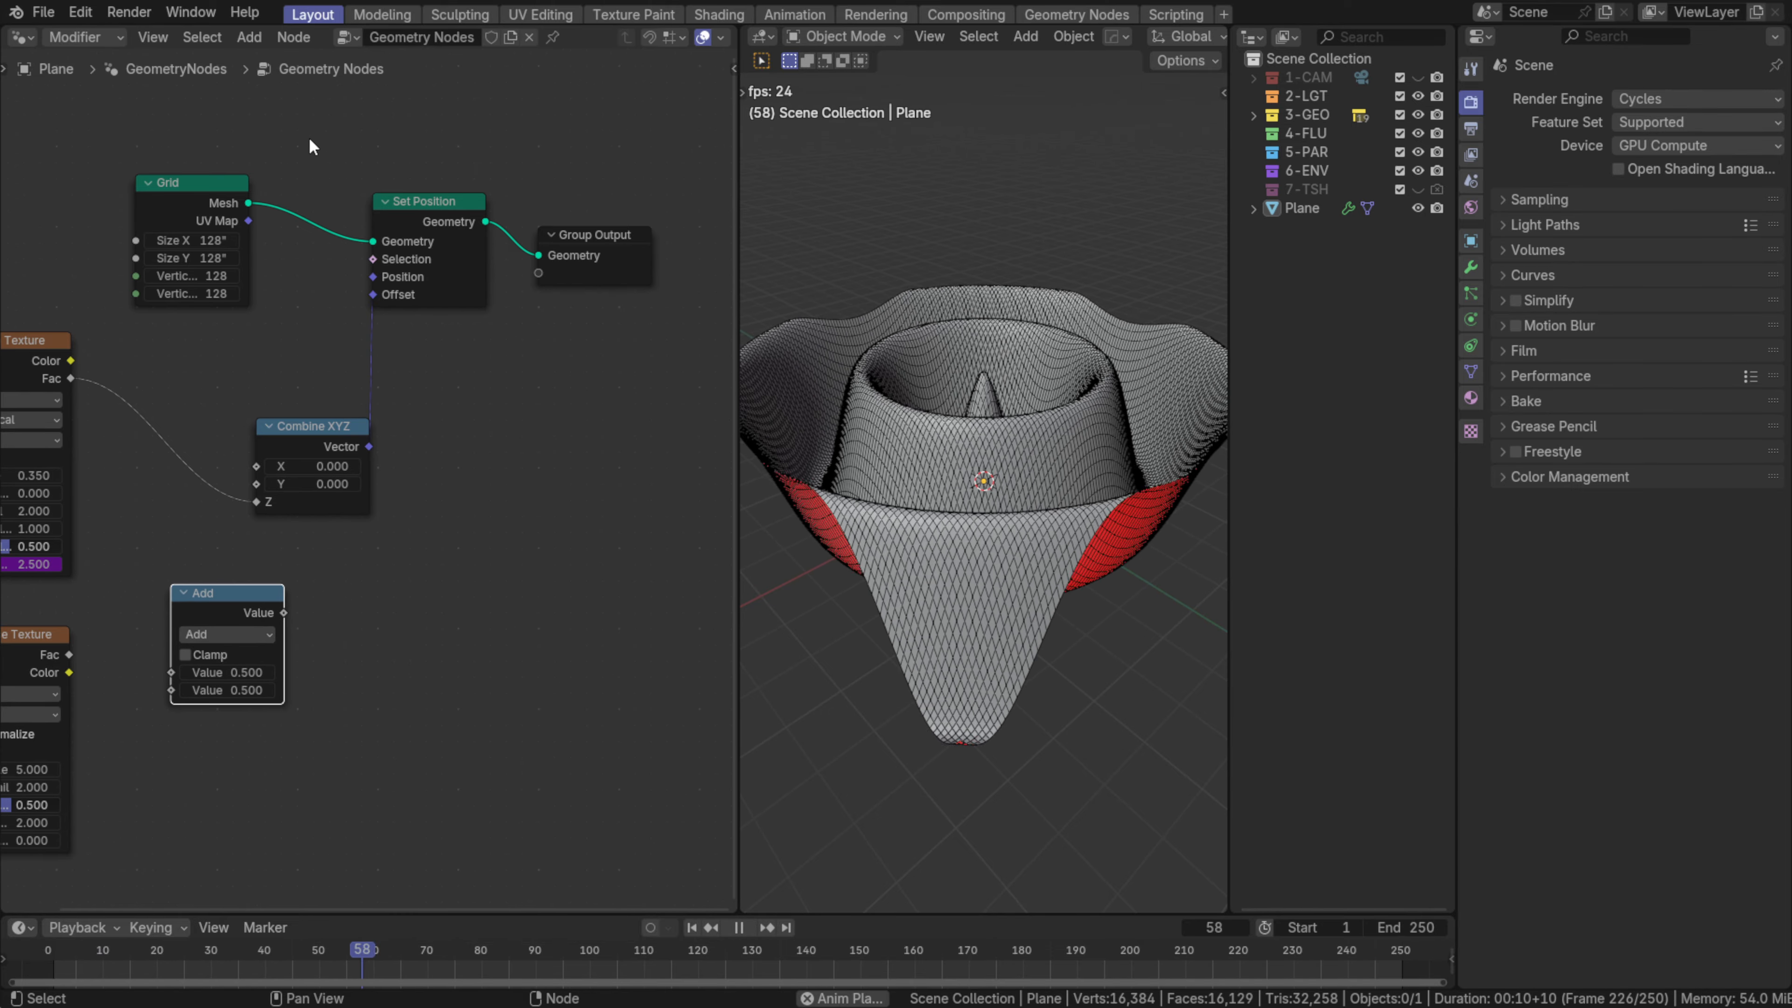
drag(310, 140, 600, 467)
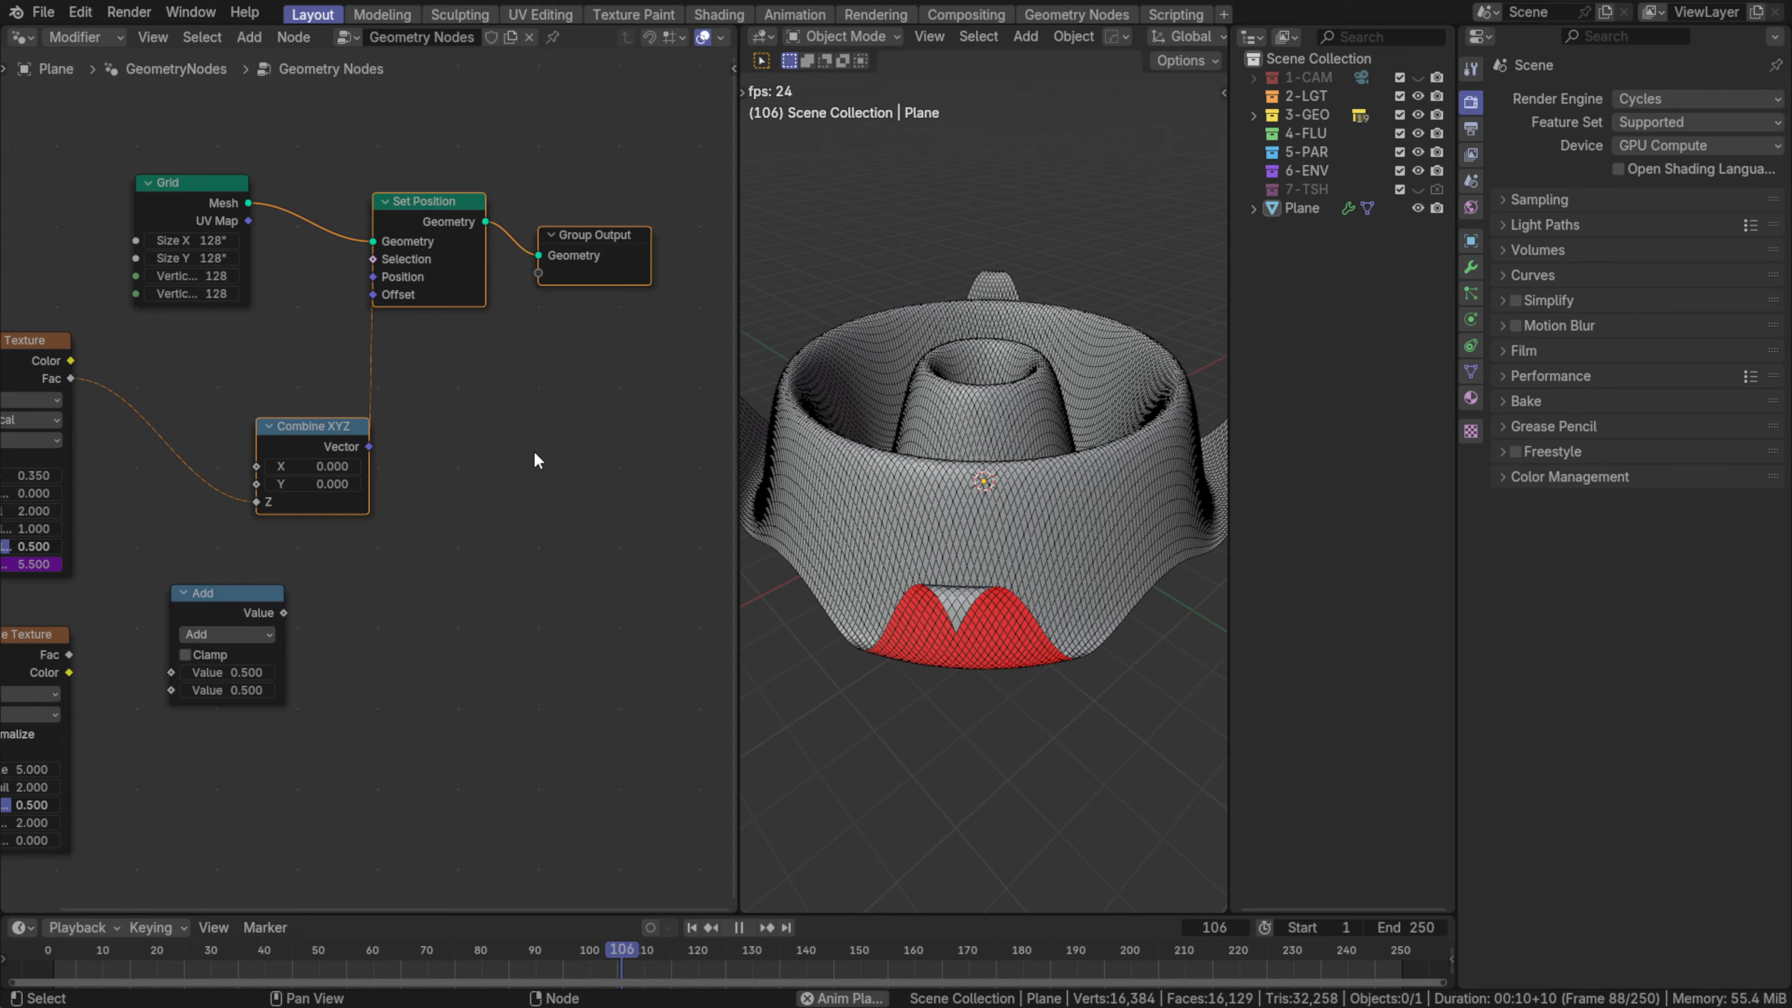
drag(357, 415, 304, 328)
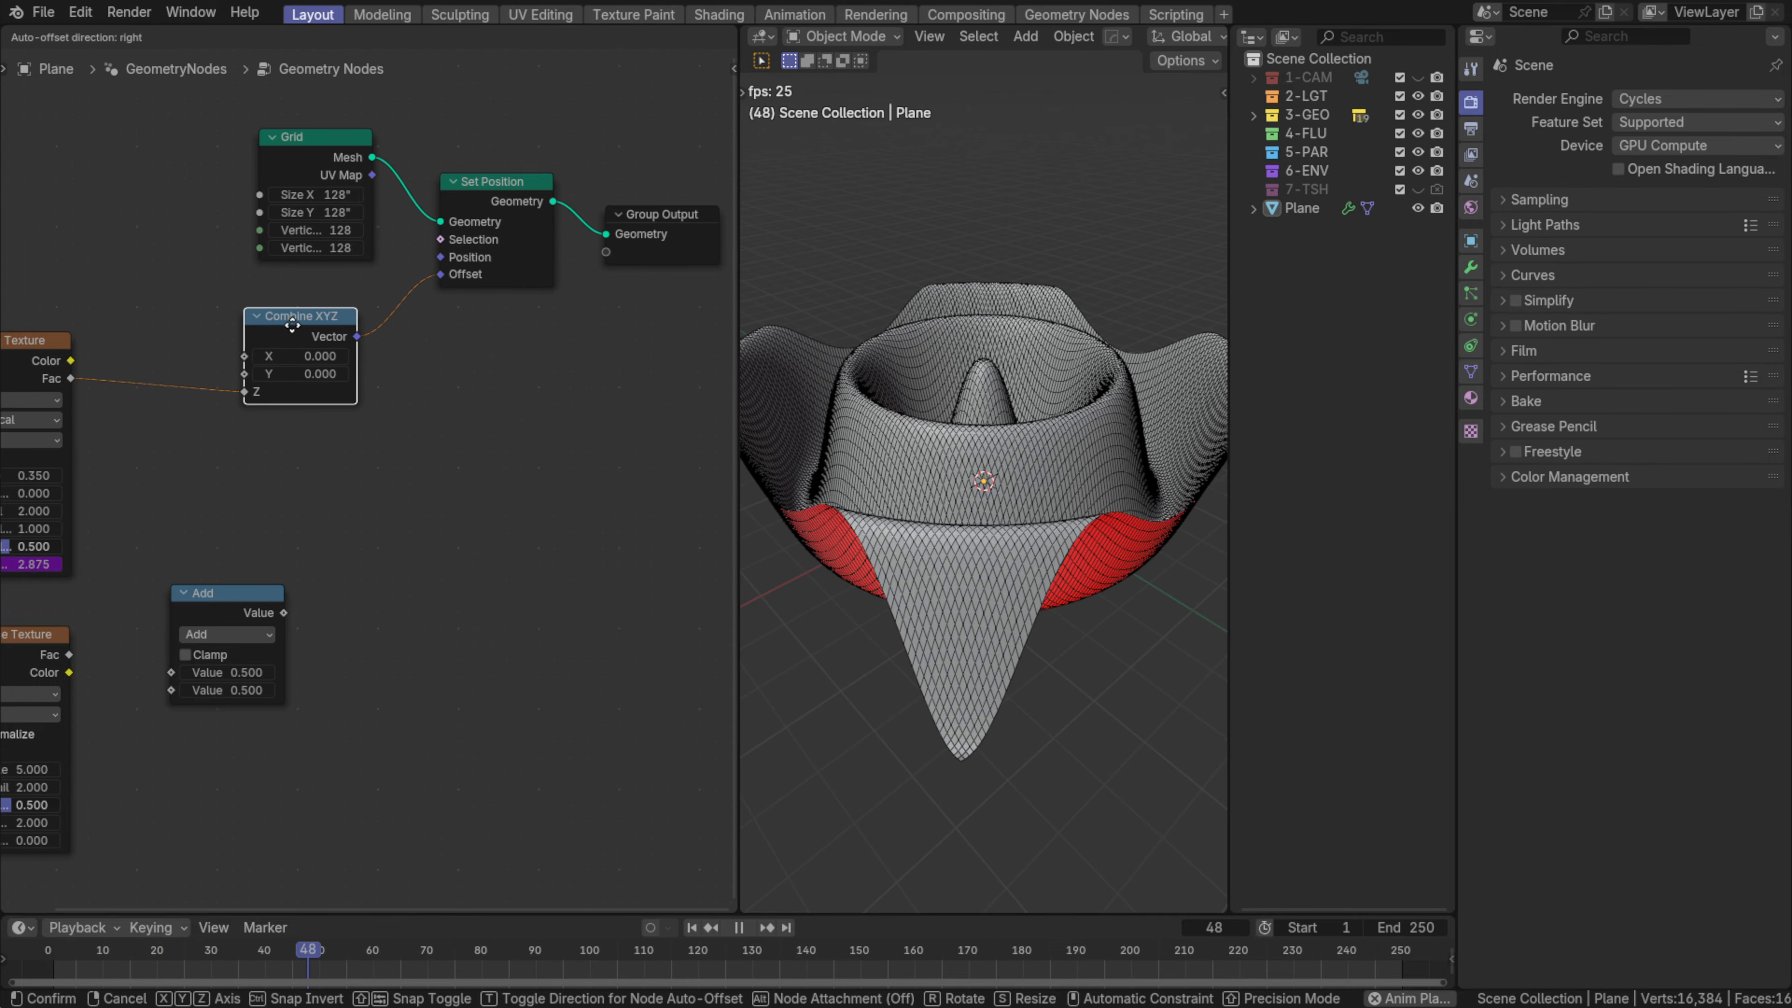
drag(292, 325, 292, 325)
click(340, 535)
middle_drag(340, 535, 479, 539)
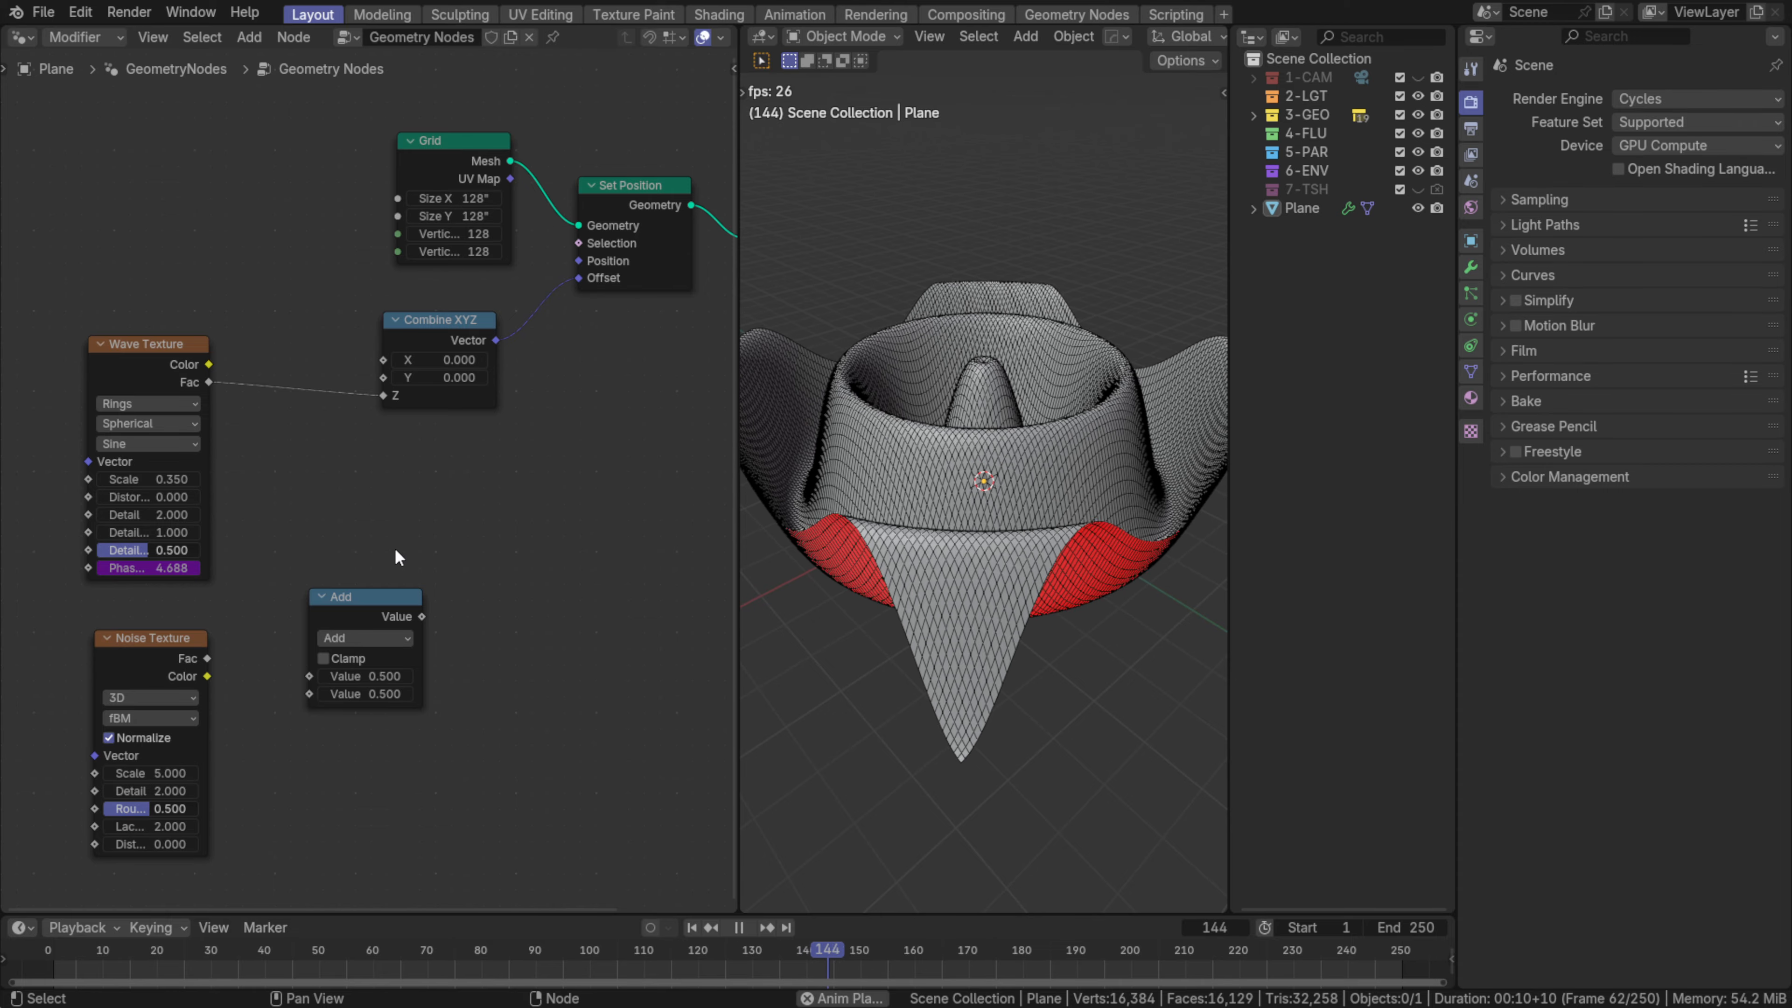
drag(338, 596, 307, 568)
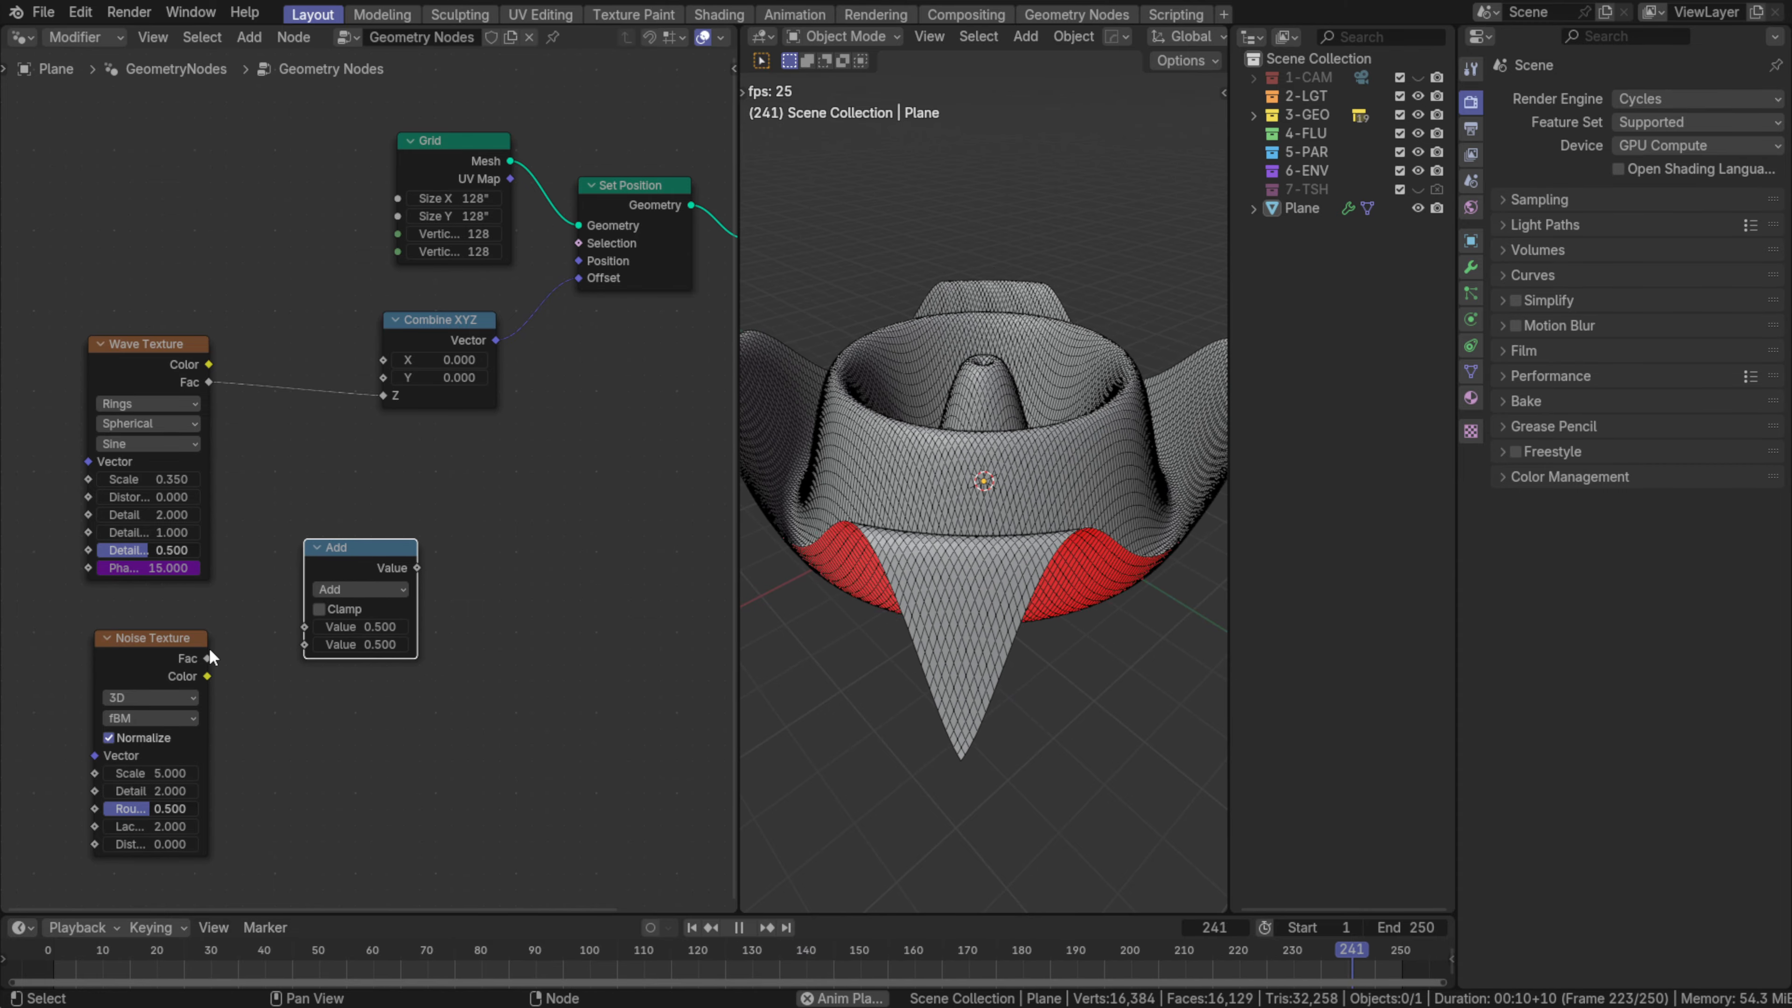
- Connect the Wave and Noise Texture Fac outputs to the Math node's first and second values and its result to Combine XYZ's Z
drag(207, 658, 305, 644)
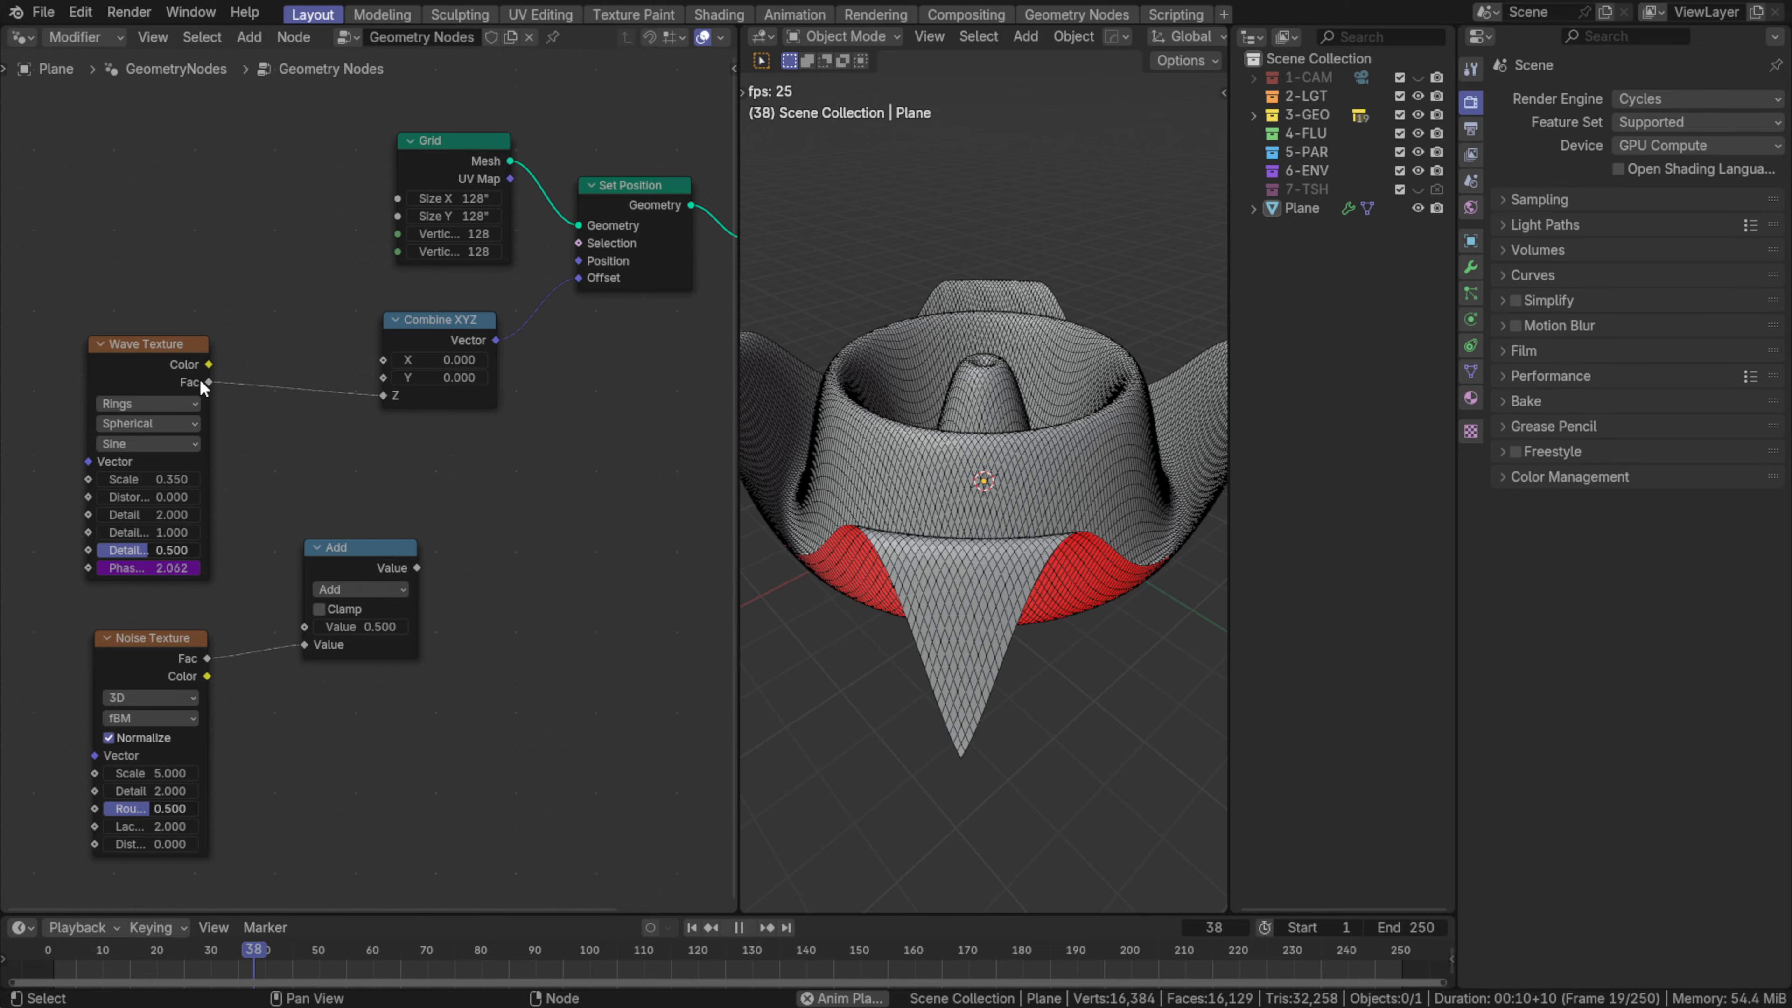
drag(208, 382, 305, 626)
drag(331, 550, 384, 396)
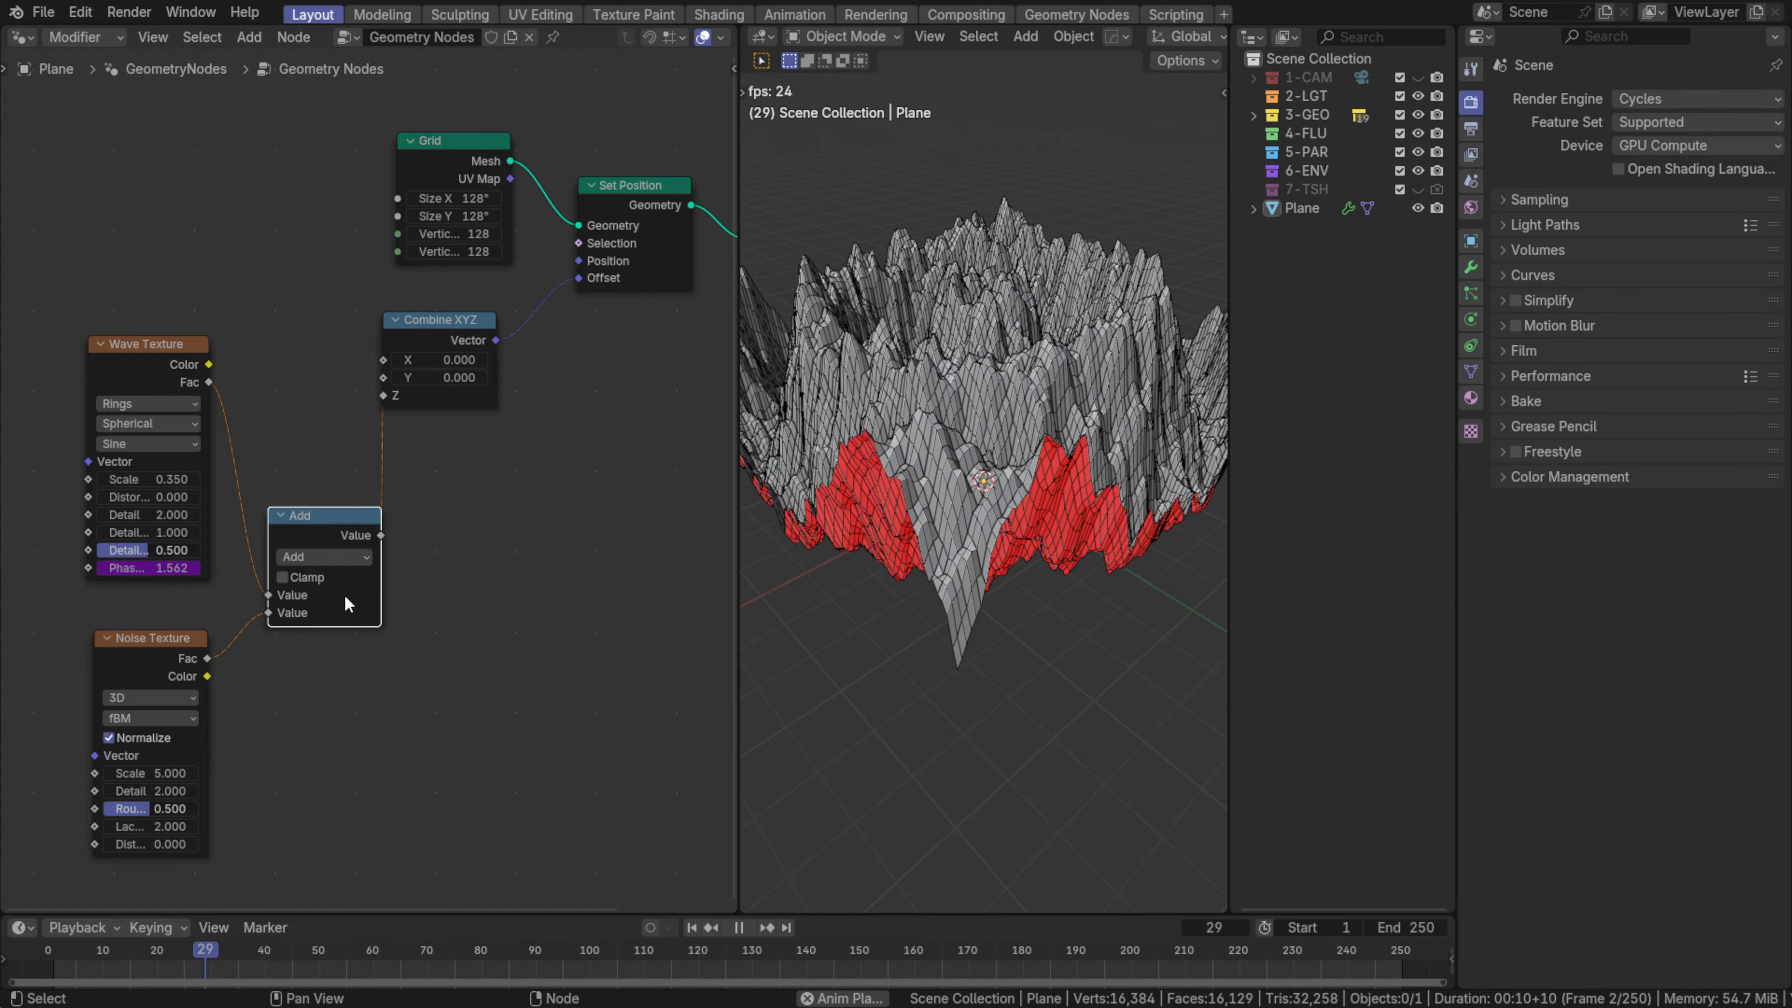
- Set the Math node's operation to Subtract and reduce the Noise Texture's Scale to 2.040
click(329, 555)
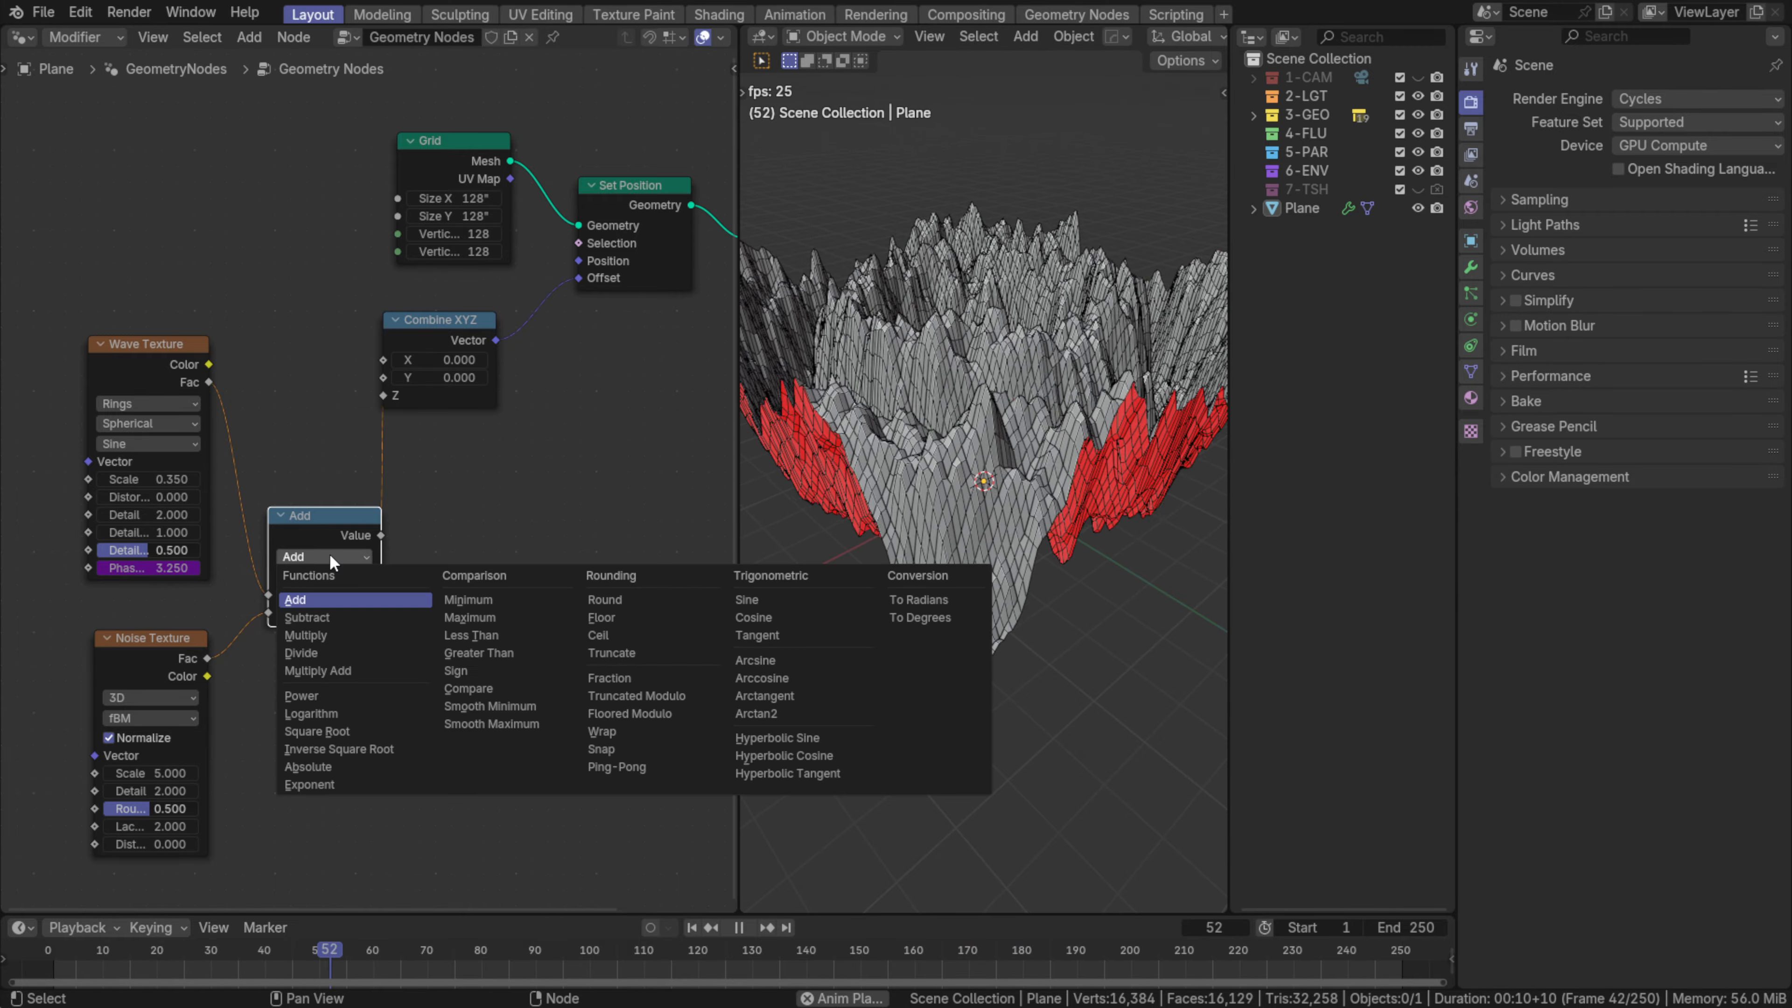
click(338, 619)
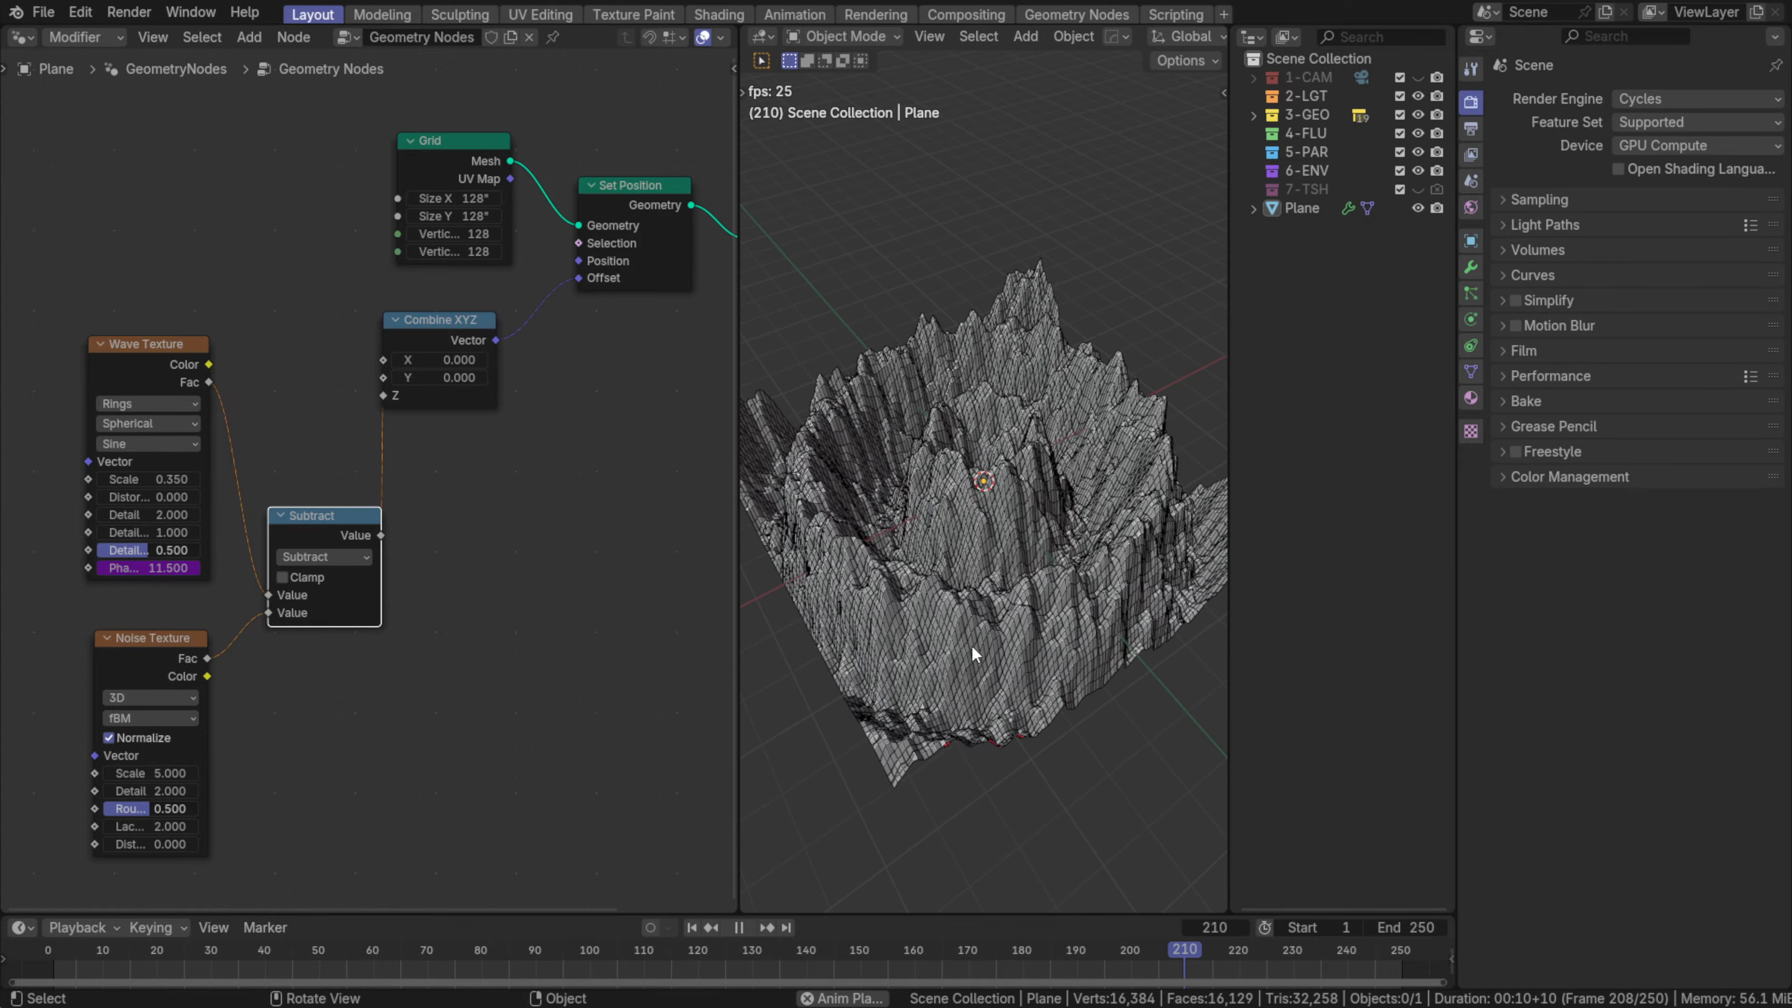
middle_drag(297, 727, 337, 653)
scroll(338, 653, up, 3)
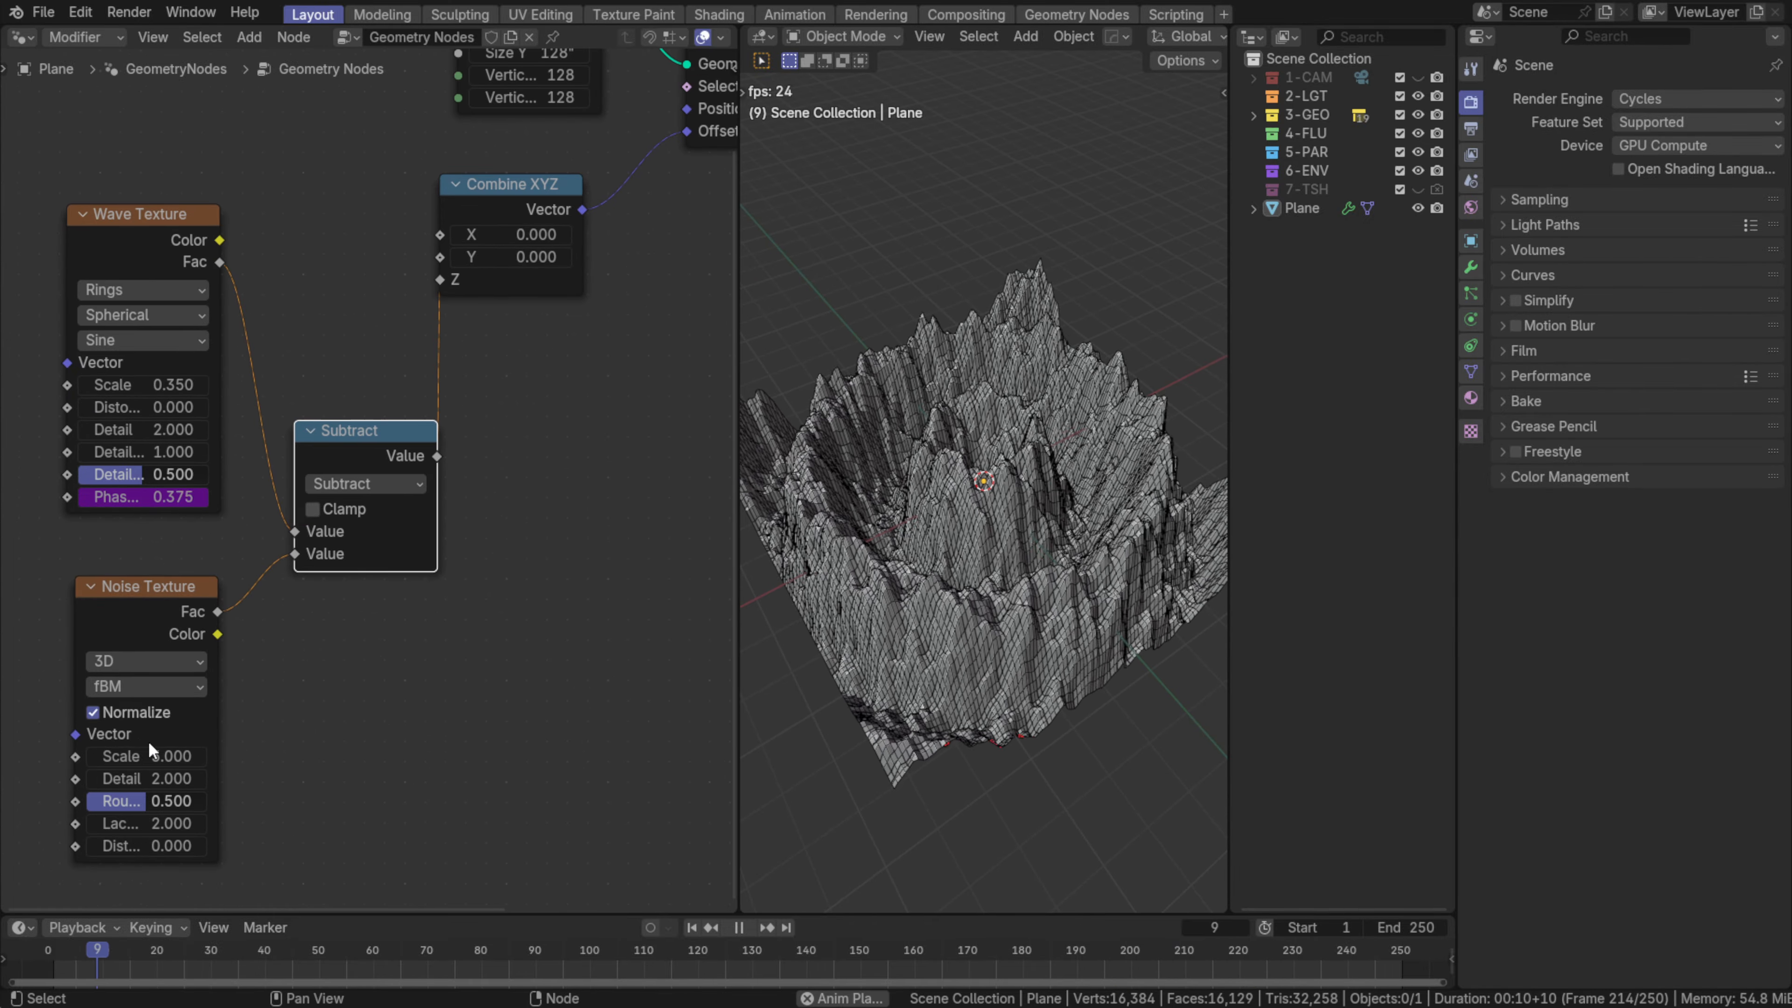
drag(149, 756, 33, 756)
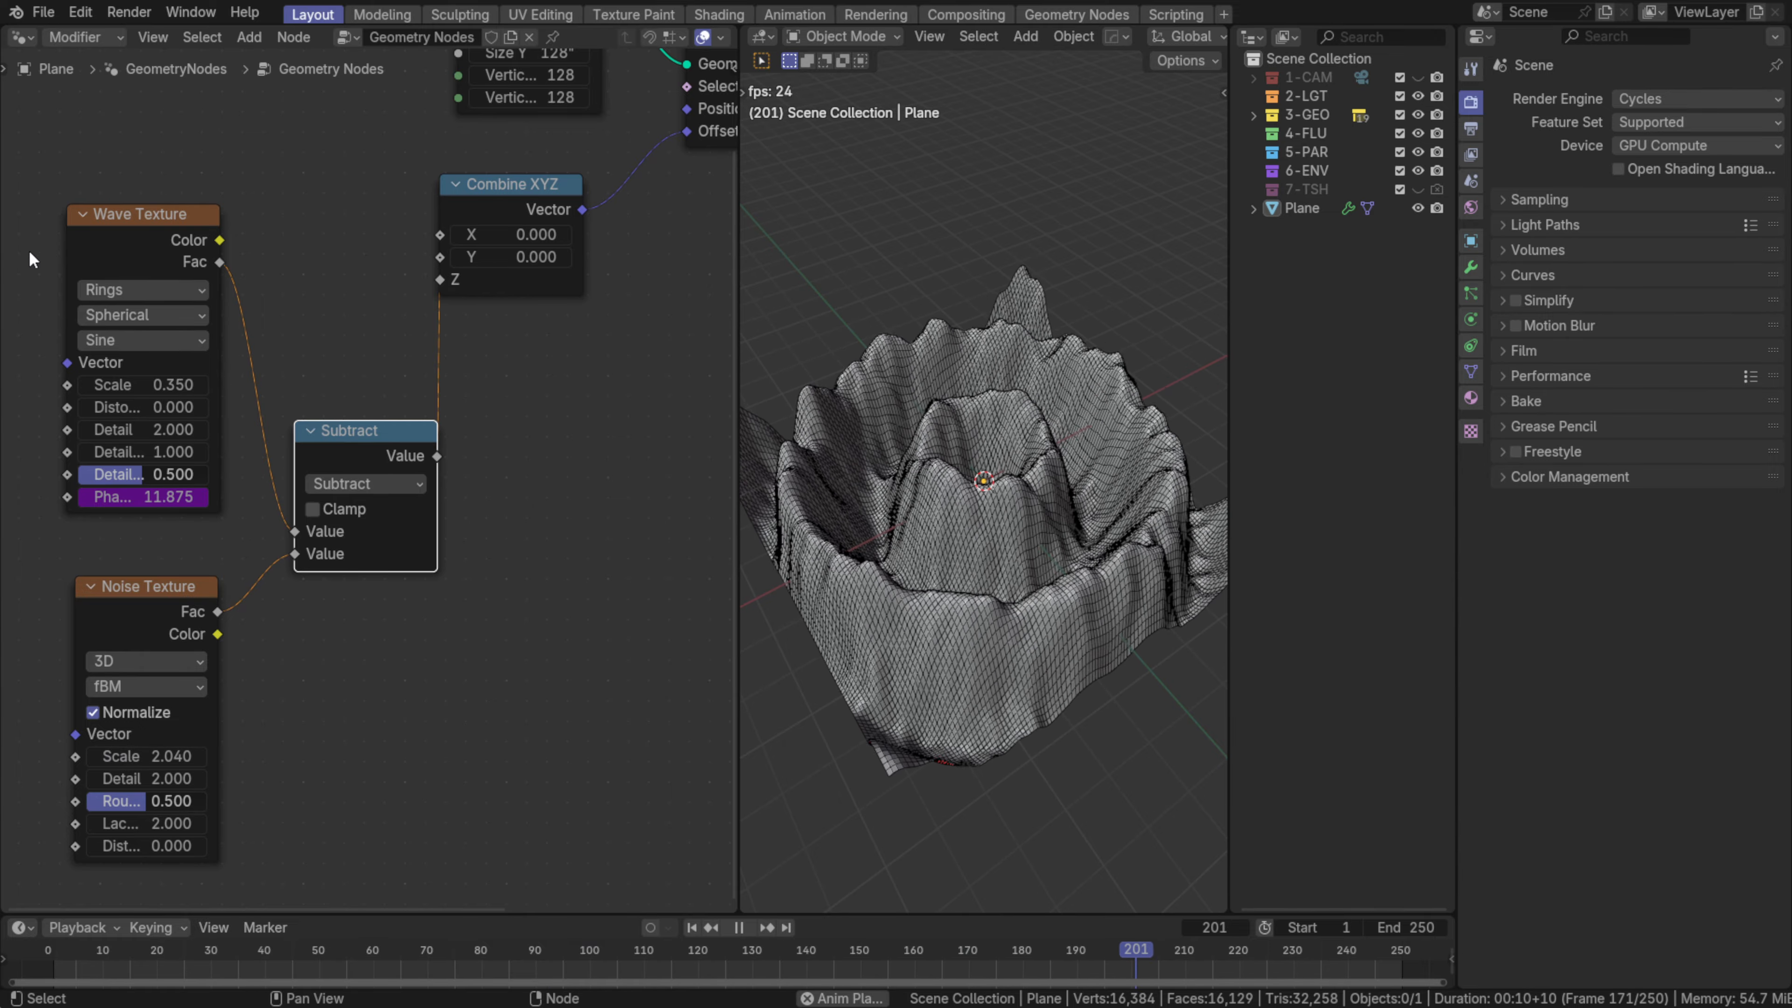
- Move the Wave Texture and Noise Texture nodes together away from the Subtract node to make room between them
middle_drag(171, 420, 334, 363)
drag(170, 278, 297, 727)
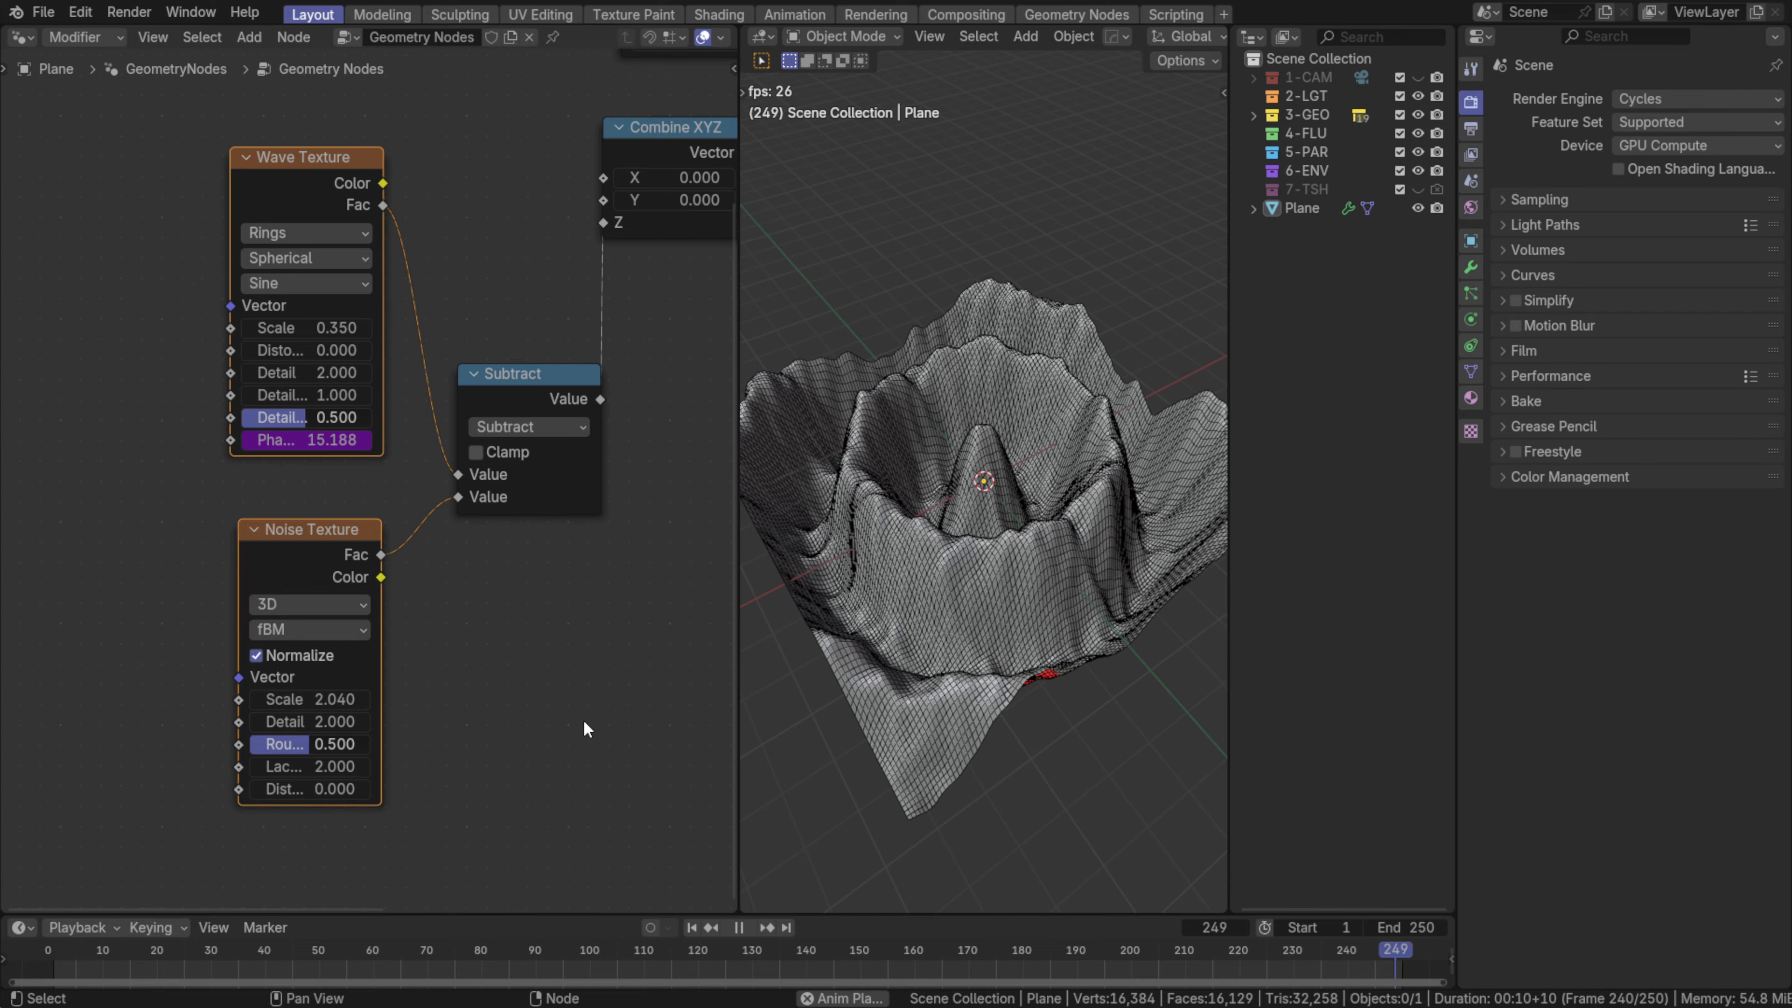
key(g)
click(453, 704)
middle_drag(442, 498, 434, 569)
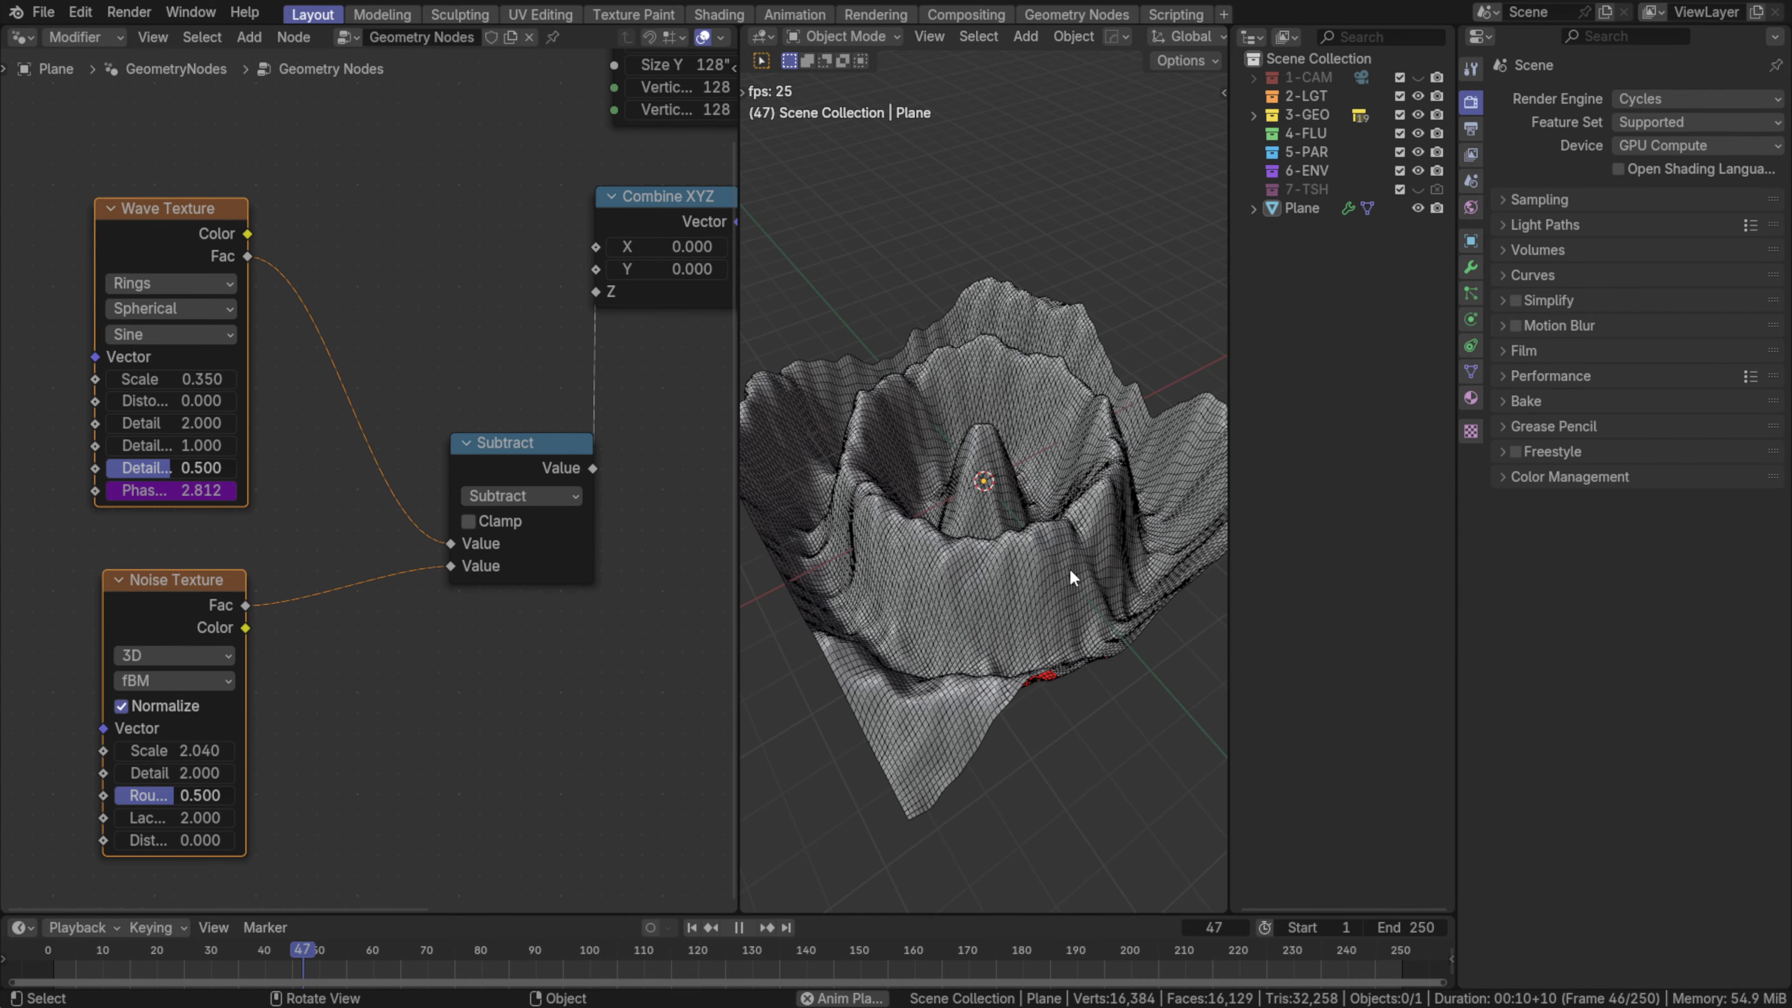
- View the mesh from above and negate the frame/16 expression driving the Wave Texture's Phase Offset
key(grave)
click(1102, 461)
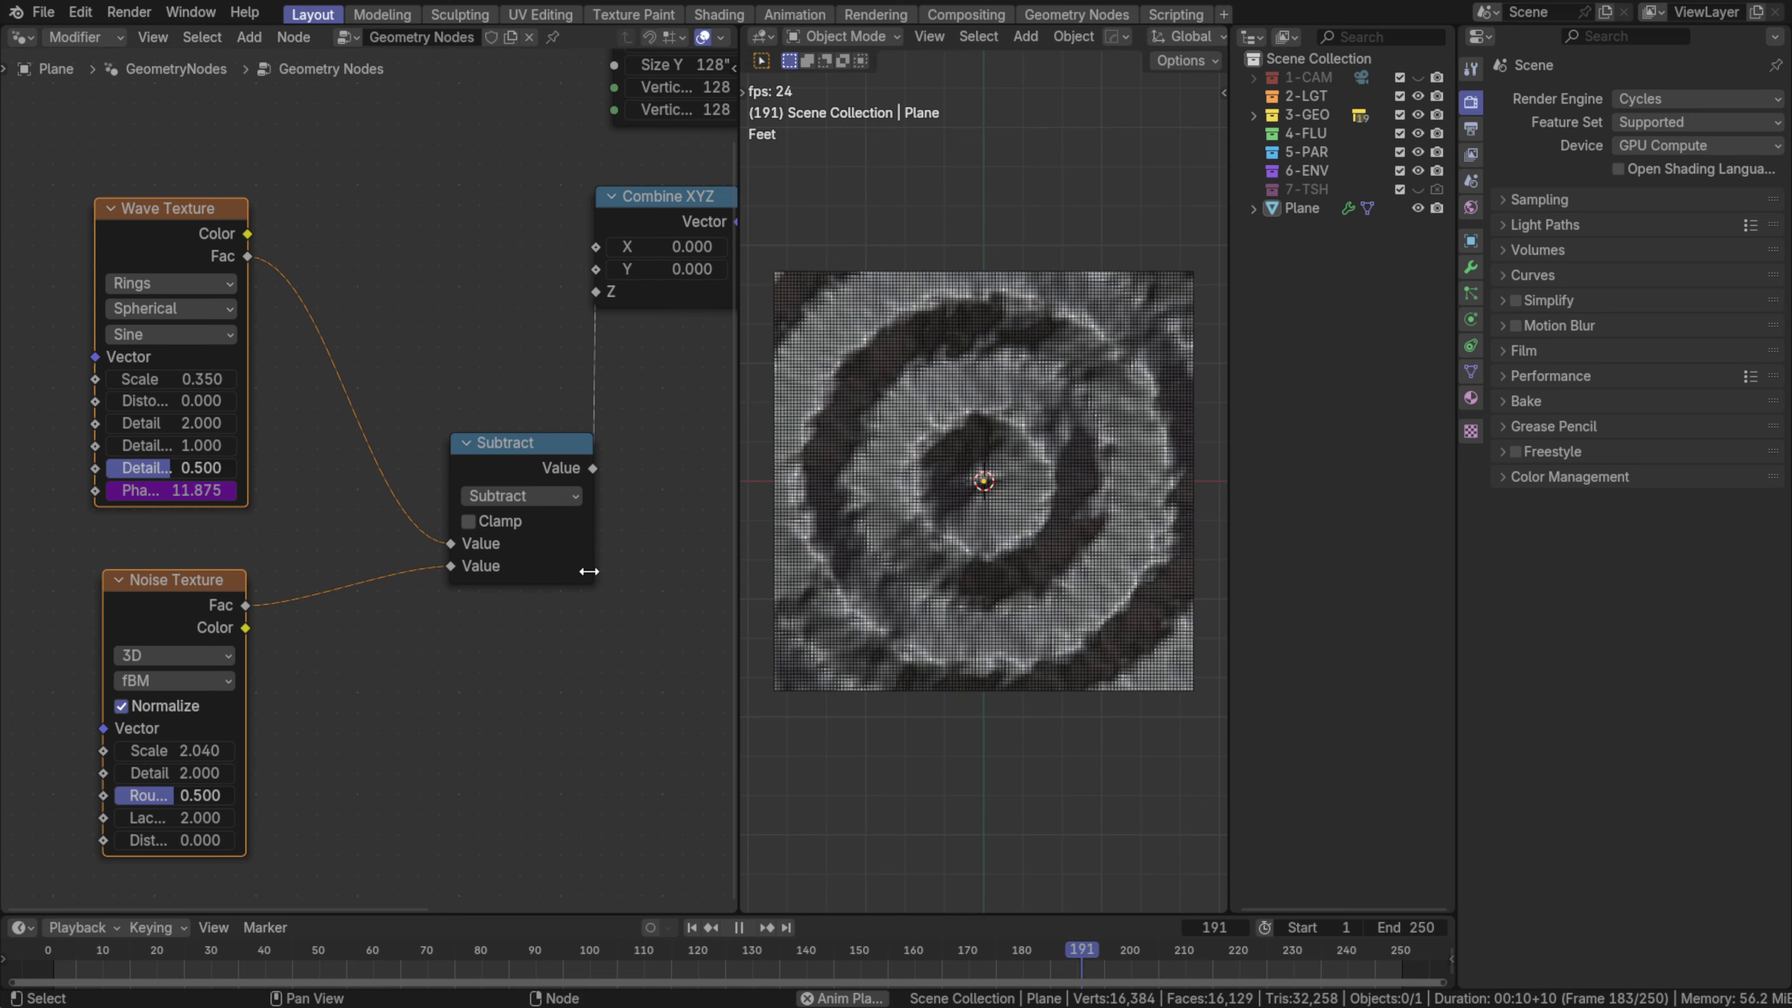
click(170, 497)
text(frame/16)
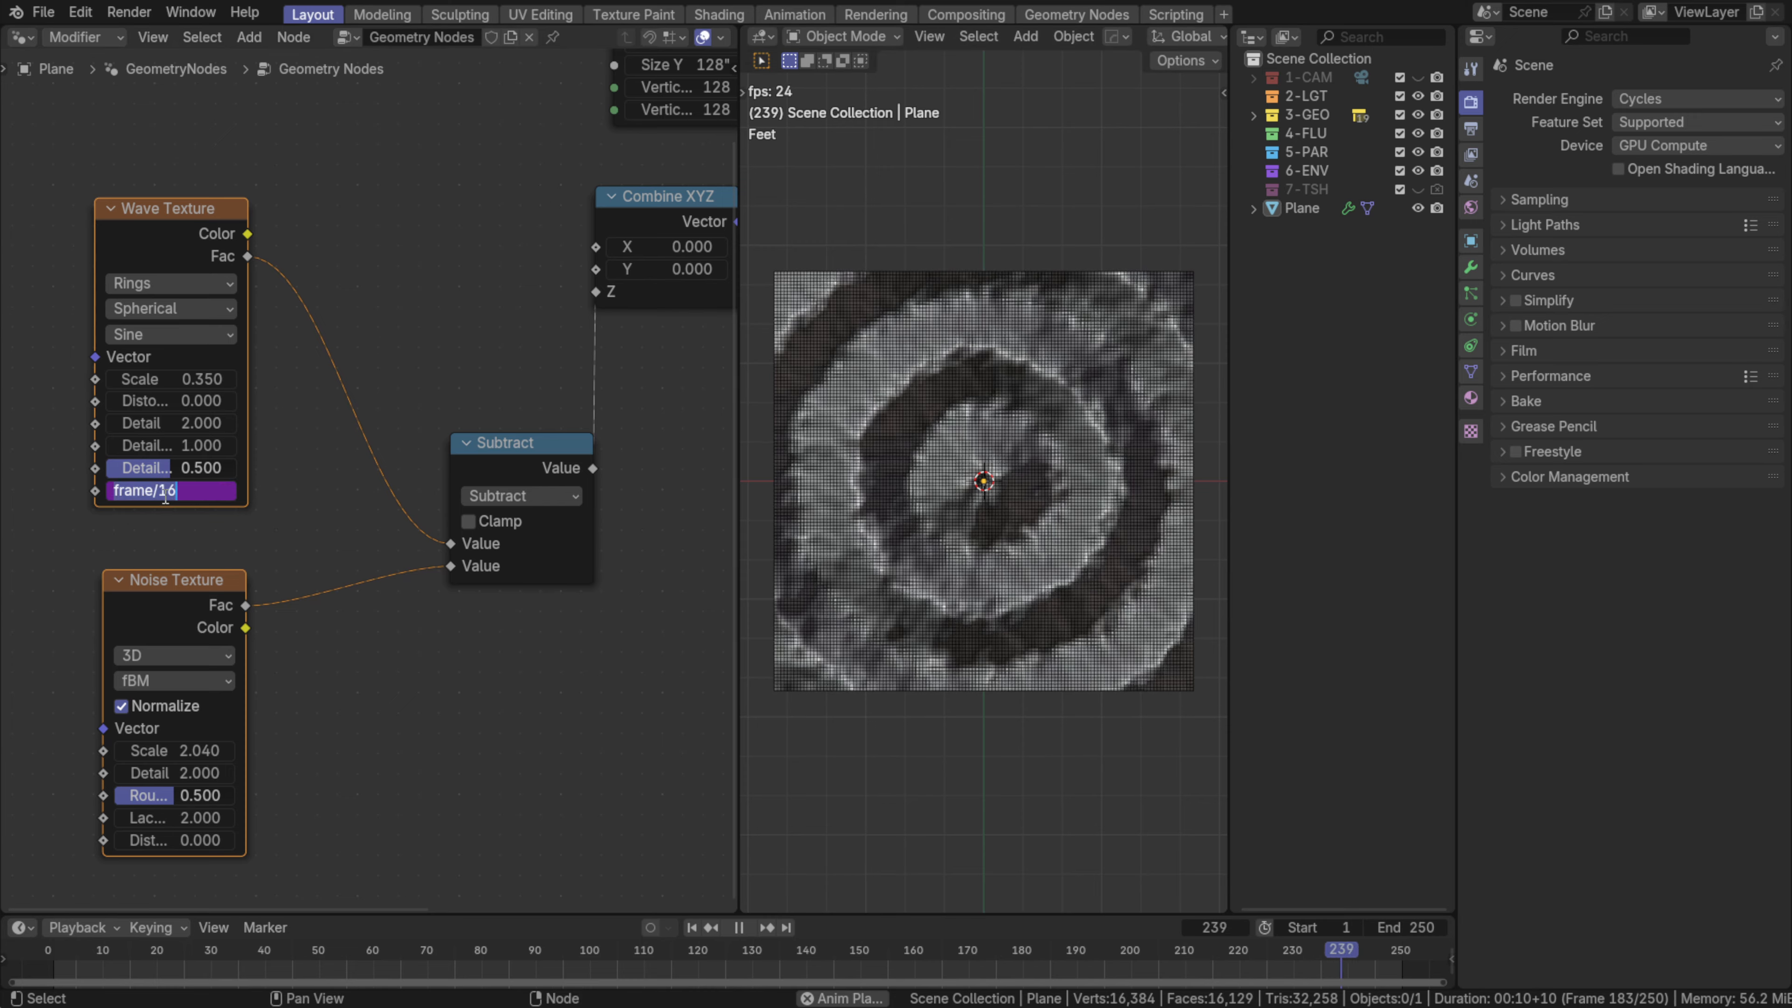
key(Left)
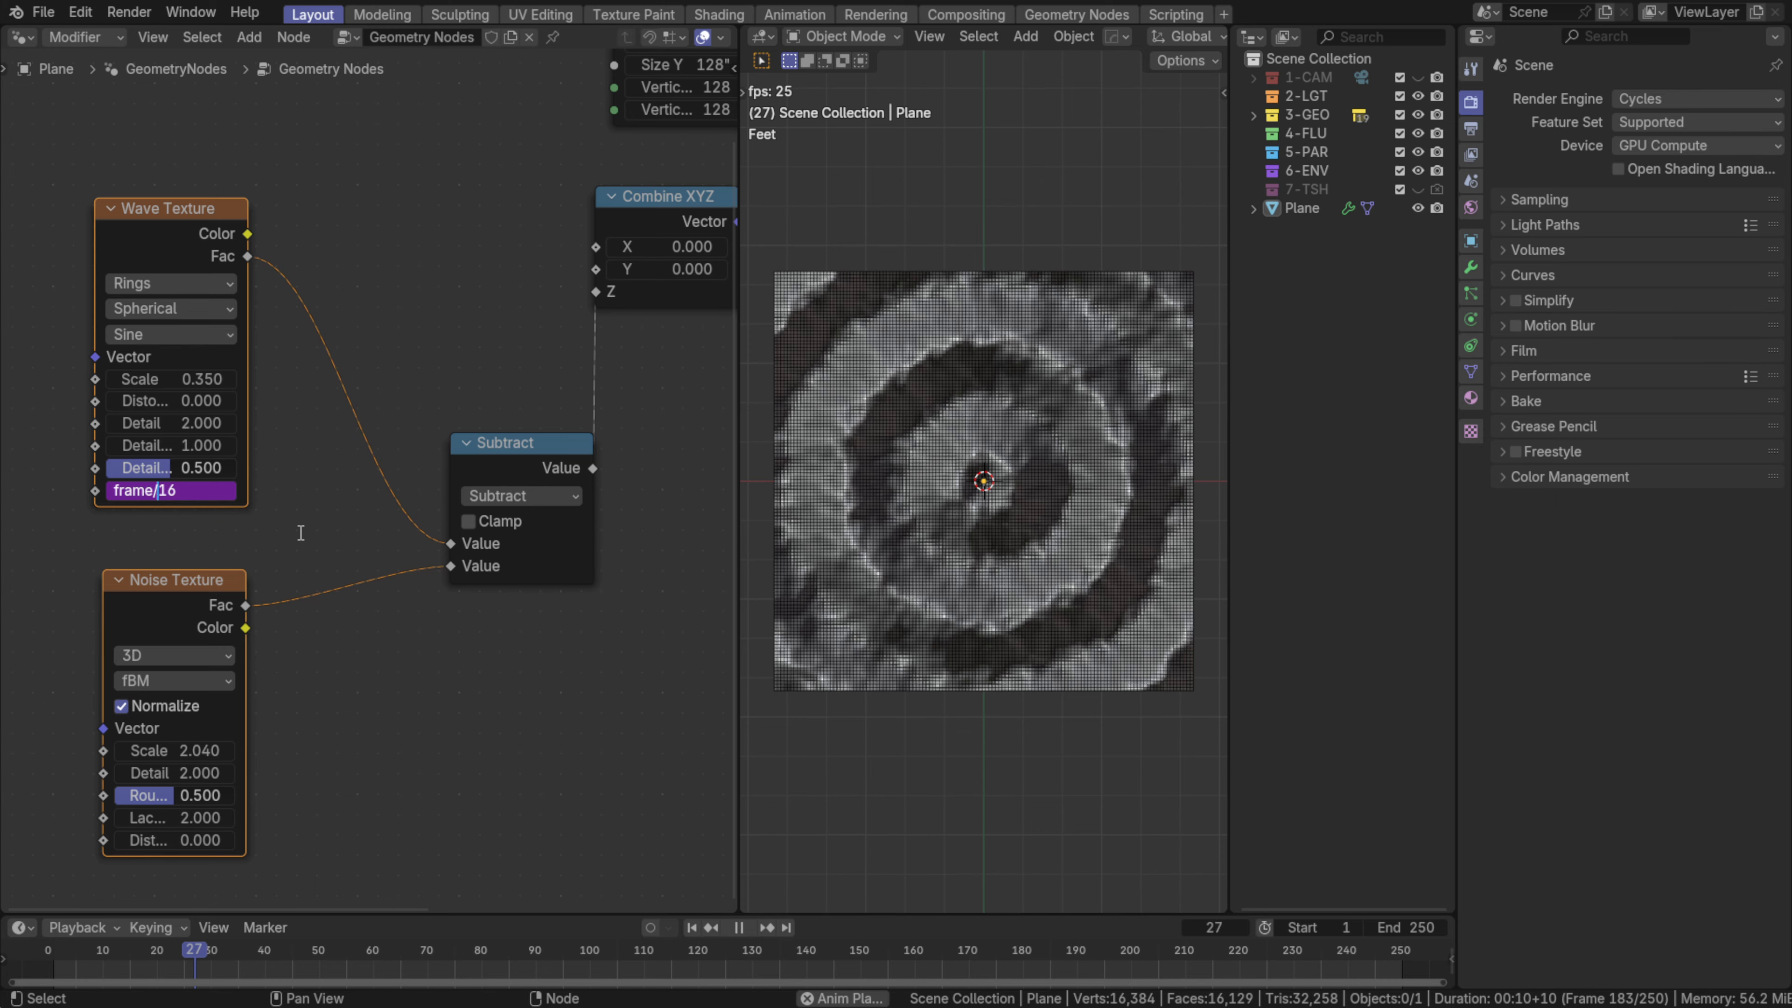
text(-)
key(Return)
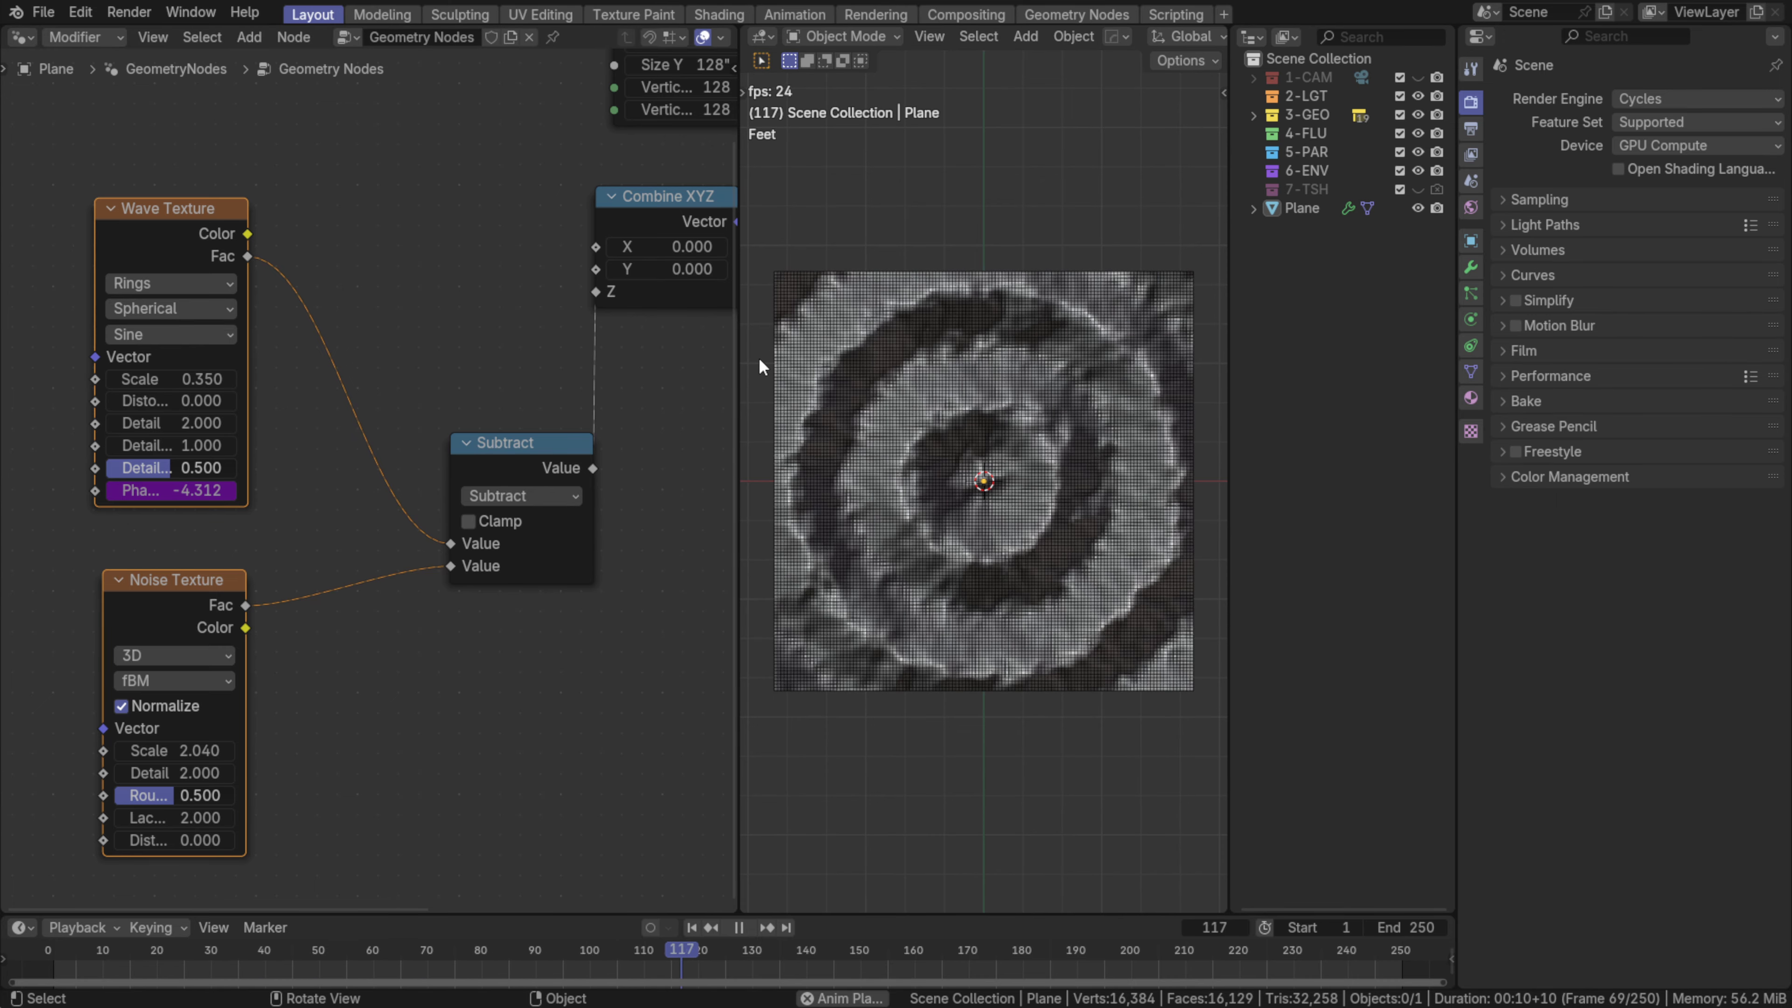
- Insert a Color Ramp node between the Wave Texture's Fac output and the Subtract node's first value
middle_drag(439, 565, 398, 518)
click(325, 550)
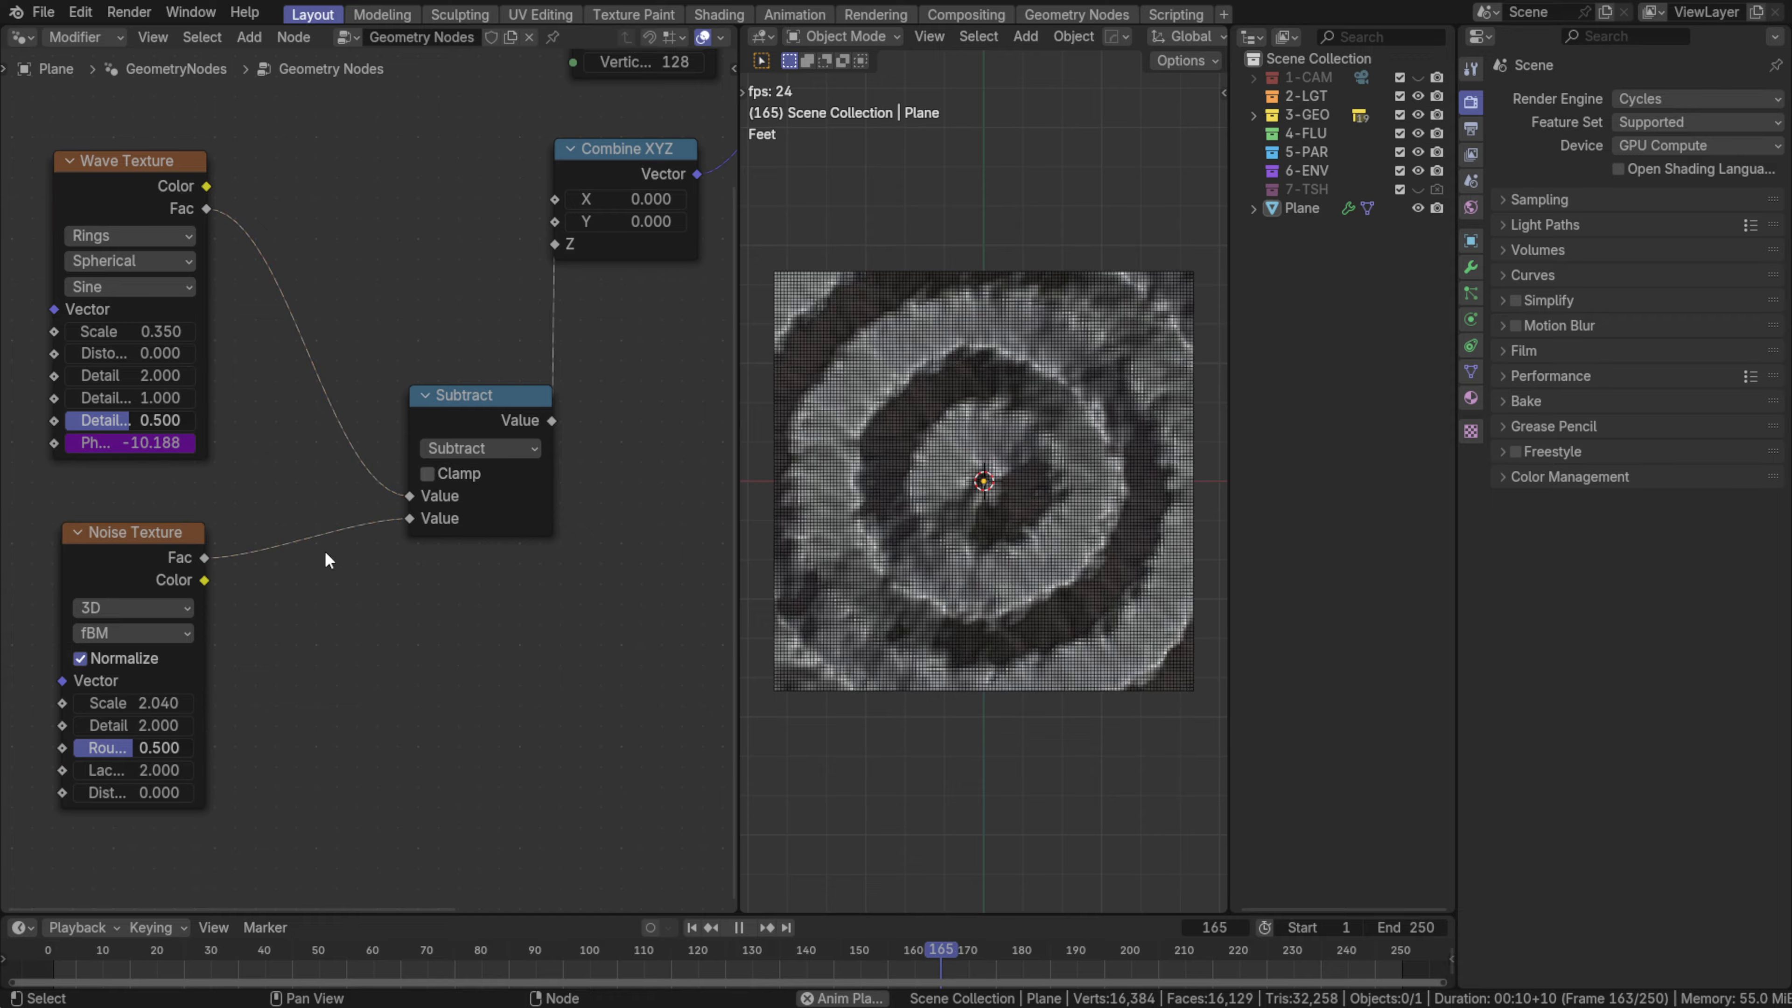
middle_drag(867, 653, 792, 530)
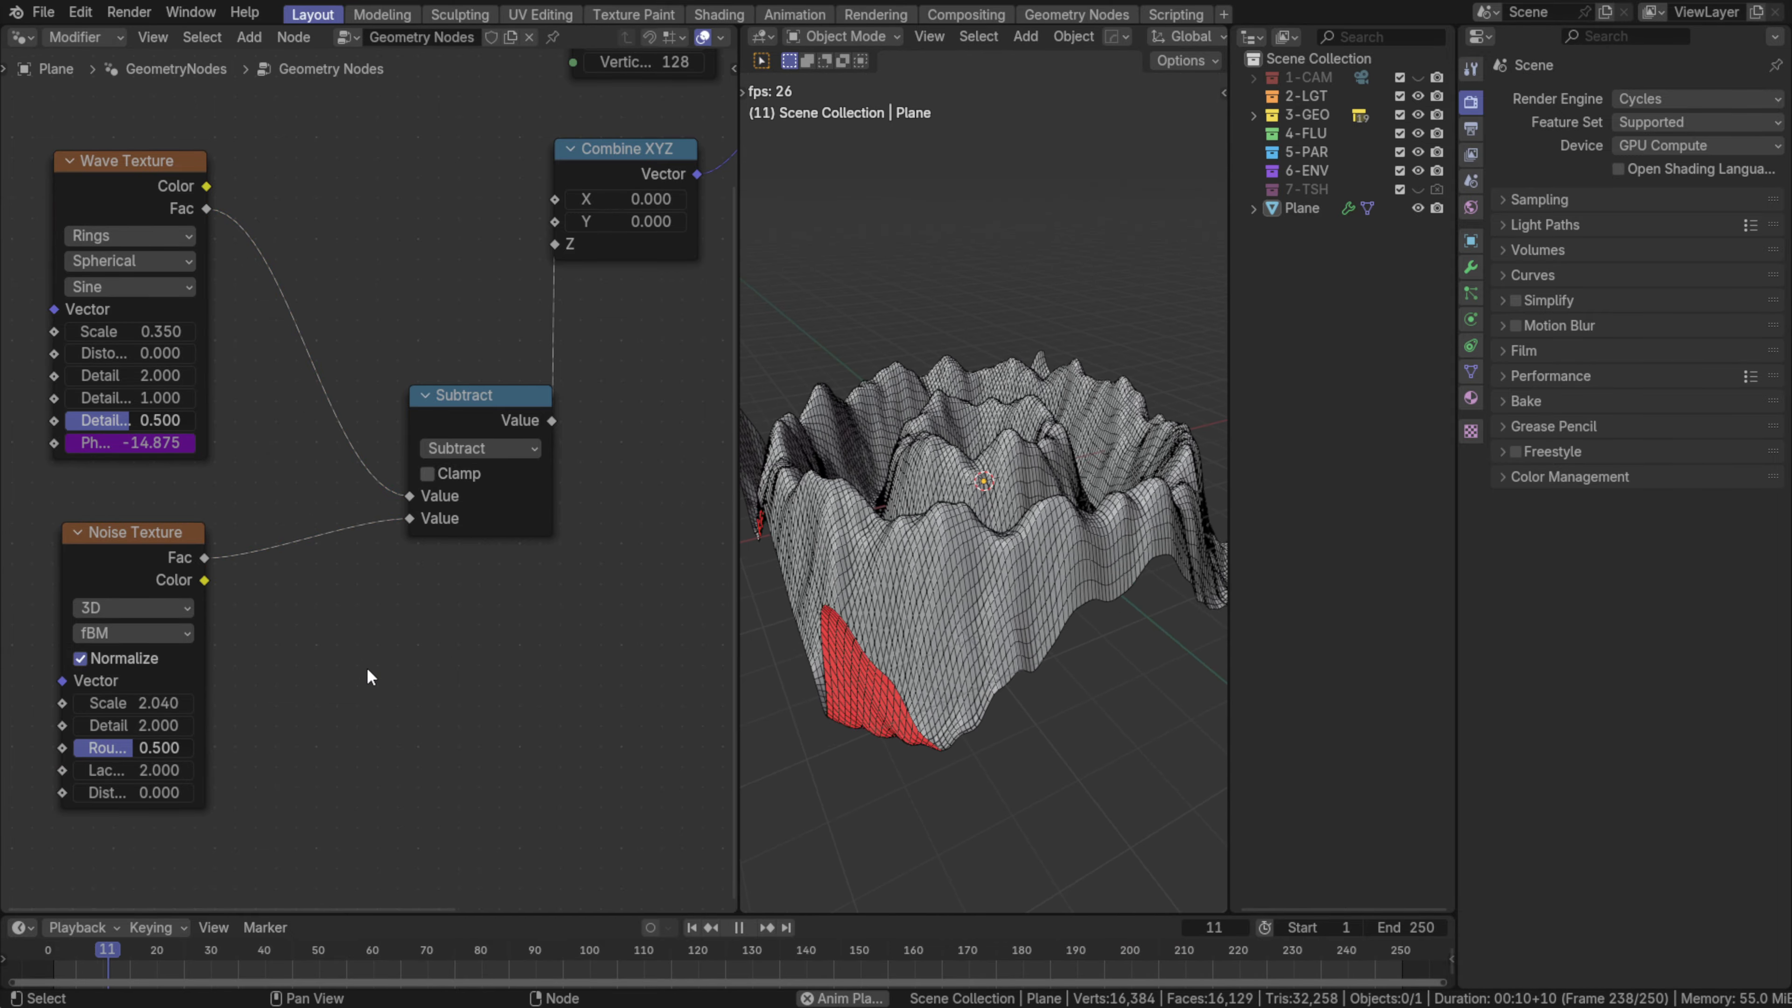
key(shift+a)
mouse_move(367, 667)
text(ramp)
key(Return)
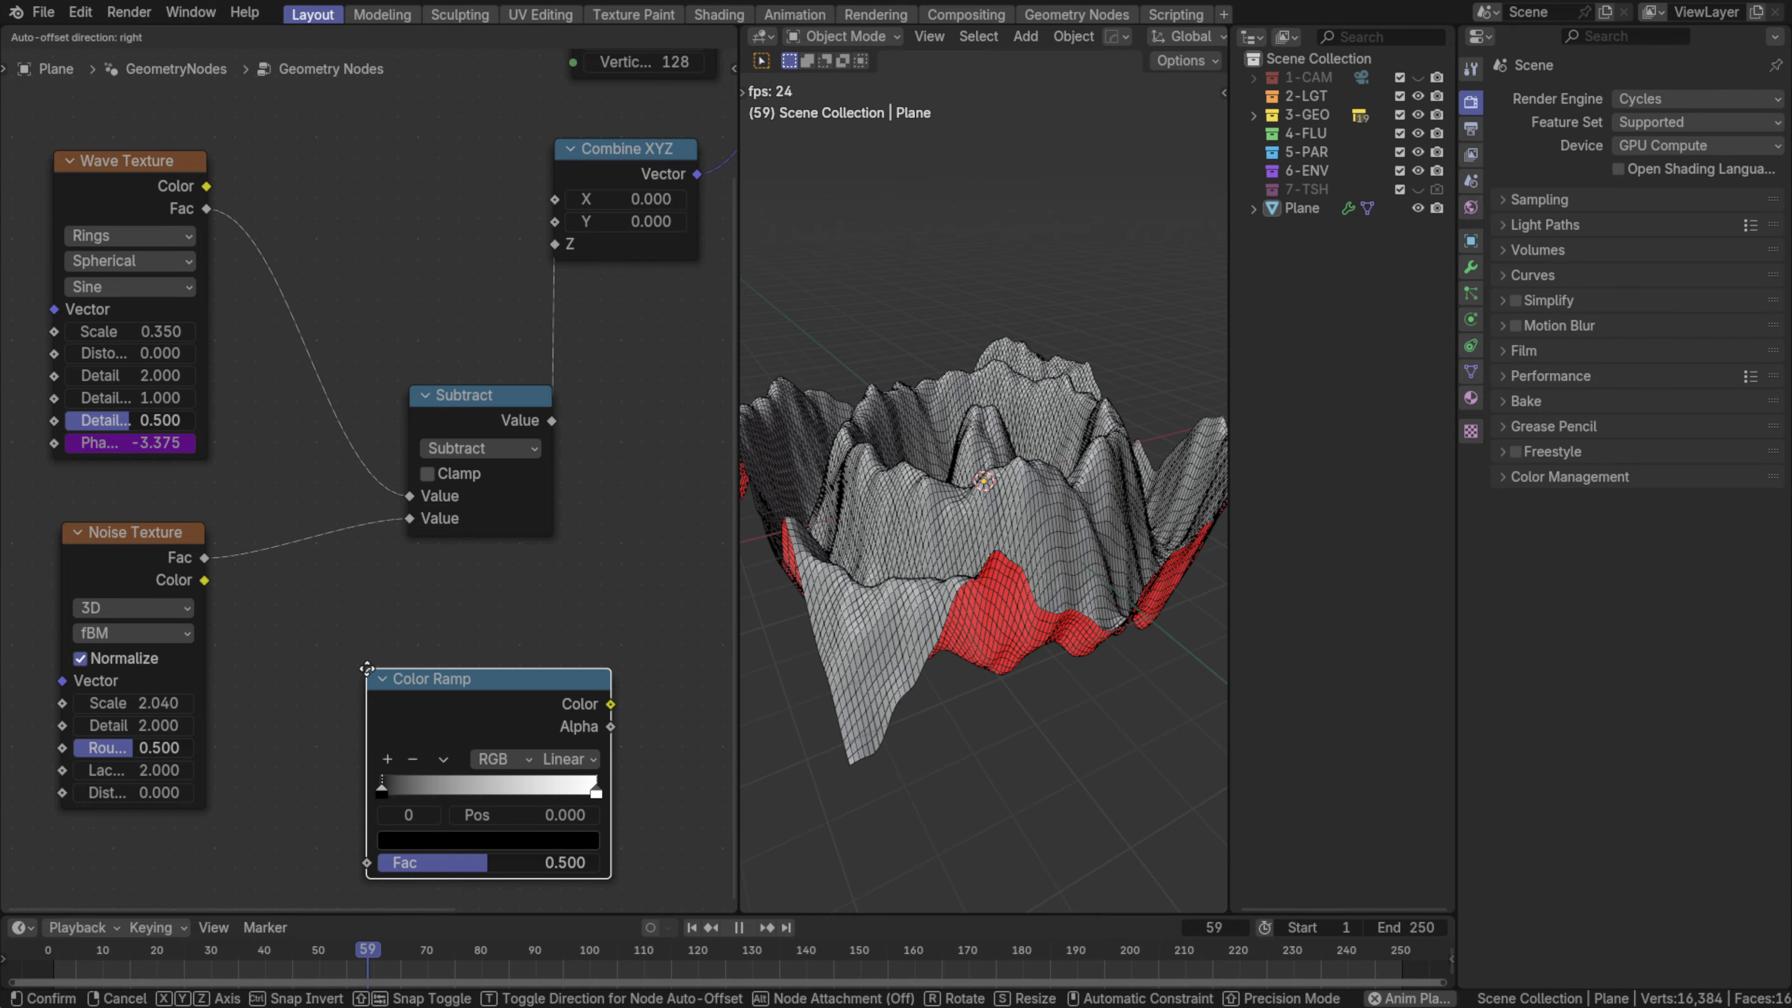
click(275, 286)
- Duplicate the Color Ramp onto the link between Noise Texture and Subtract, and space the two ramps apart vertically
key(shift+d)
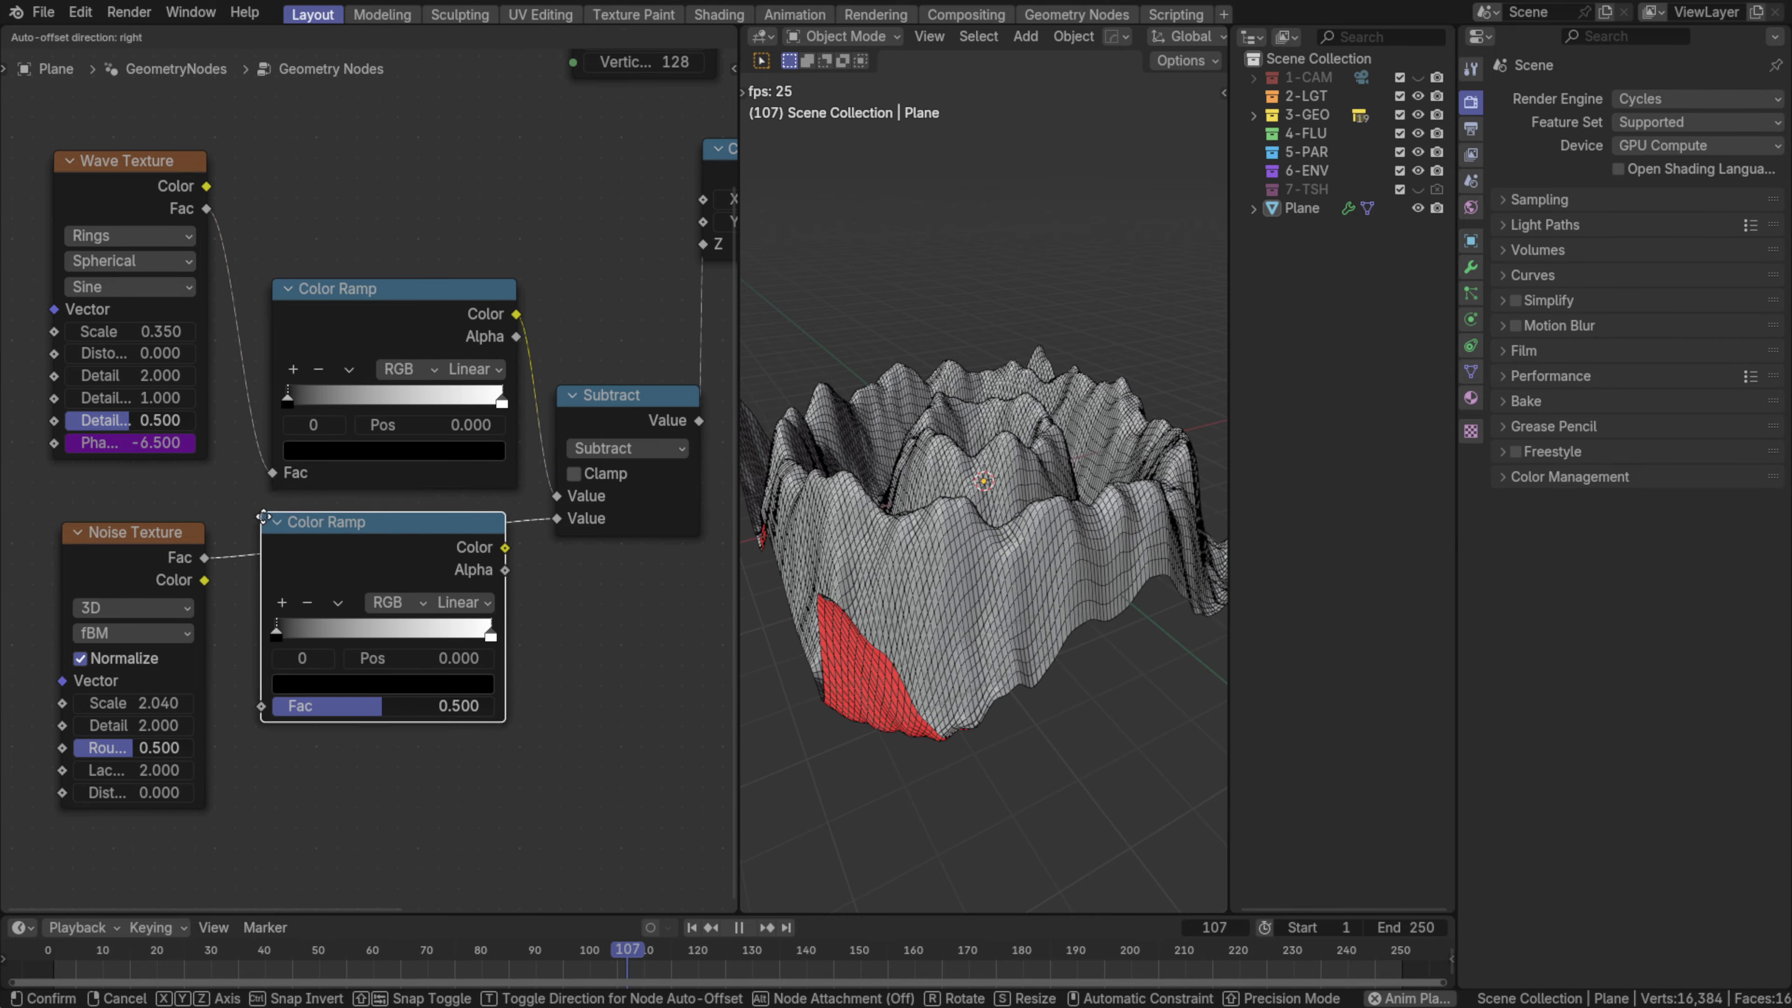
click(265, 487)
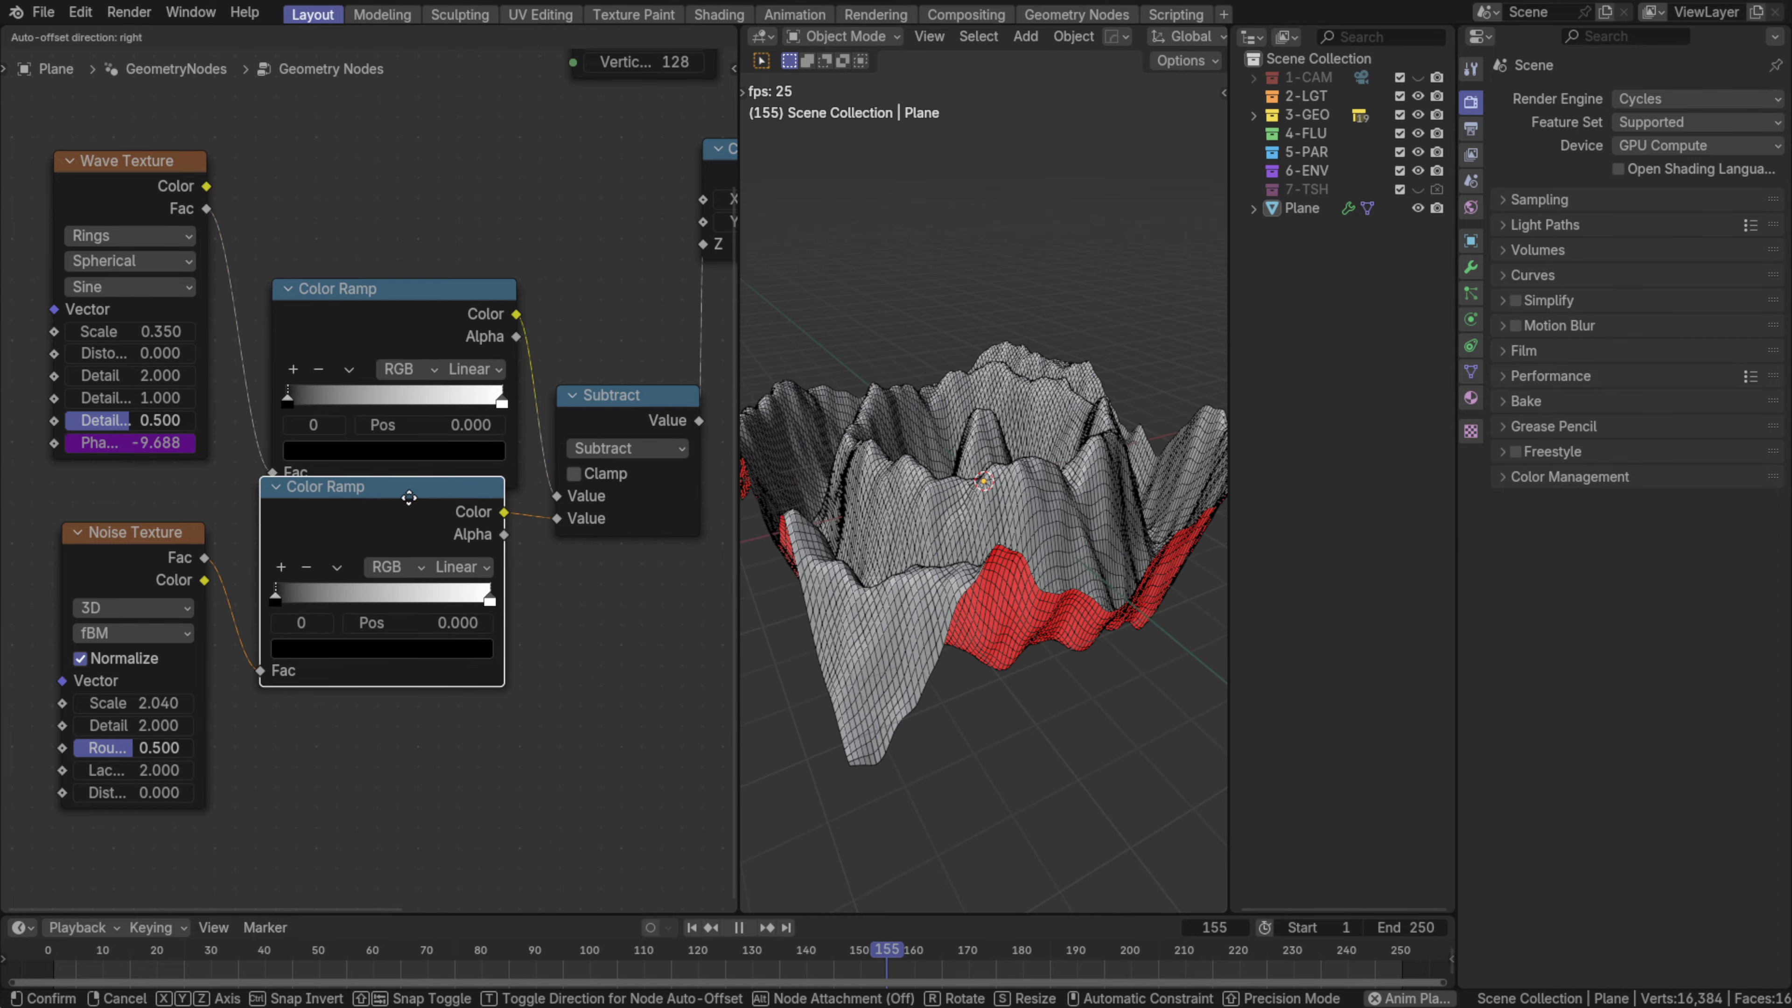
drag(411, 493, 398, 539)
drag(416, 333, 414, 269)
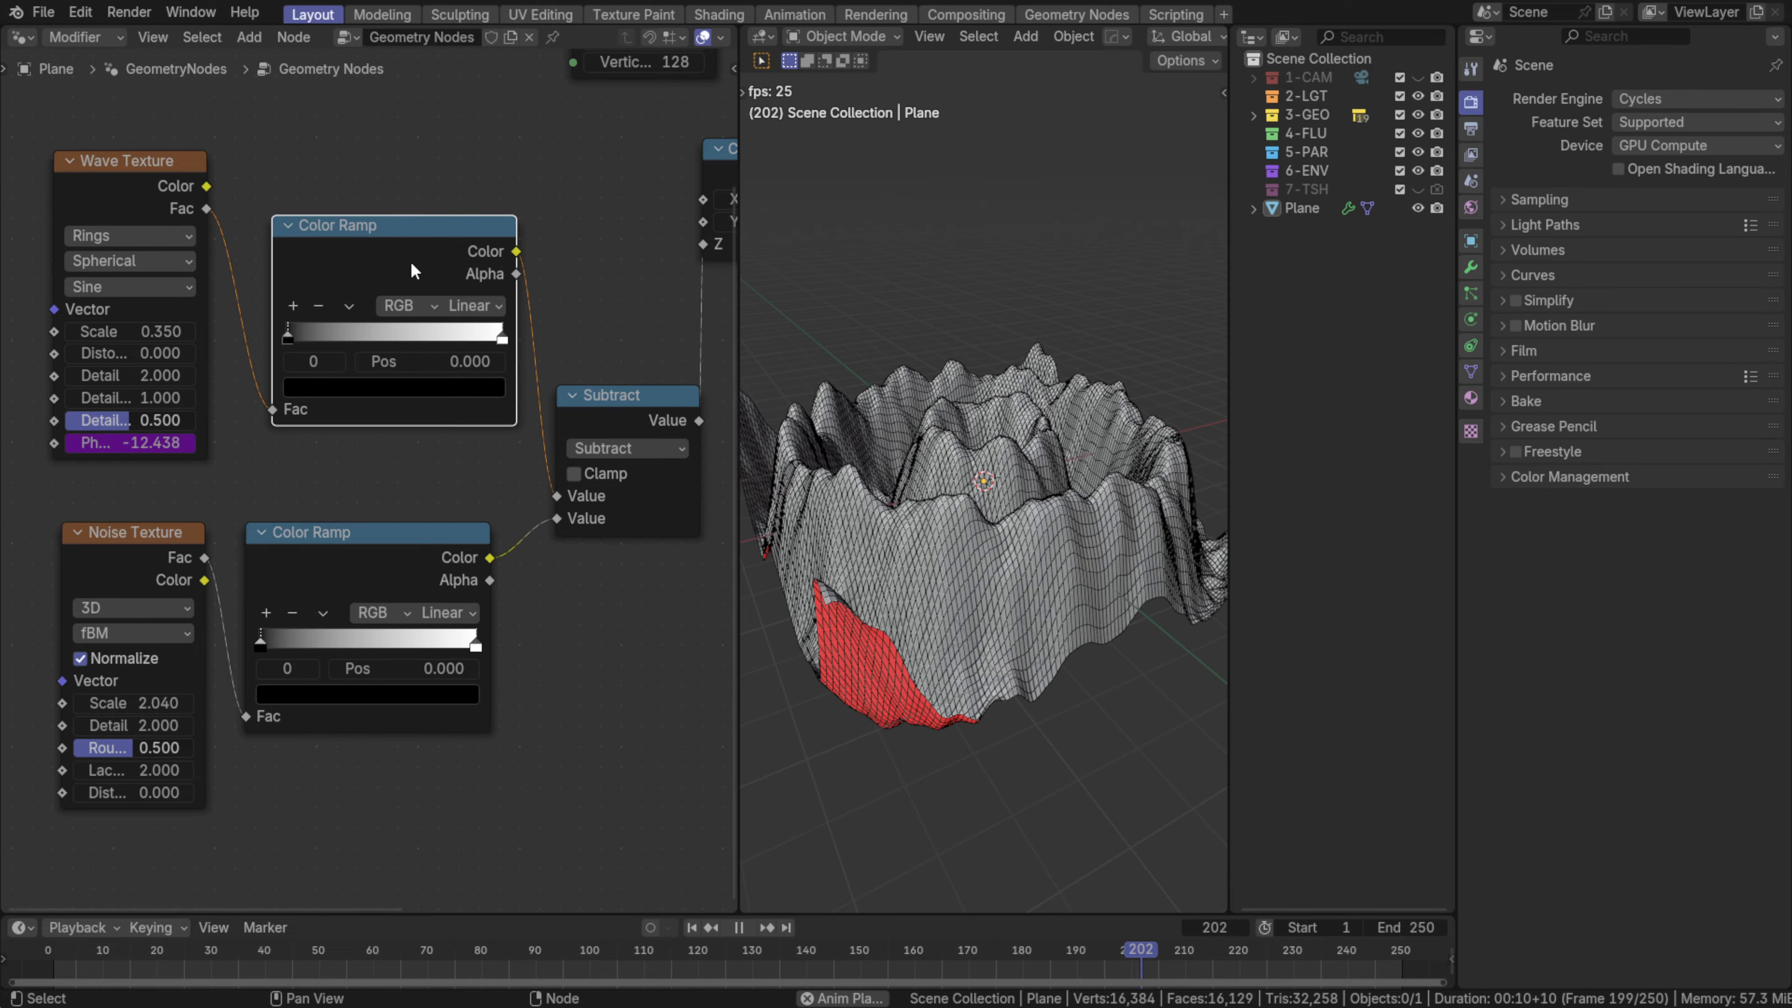
- Add a Map Range node in the free space beside the Subtract node, below Combine XYZ
middle_drag(436, 688, 200, 687)
middle_drag(582, 420, 488, 504)
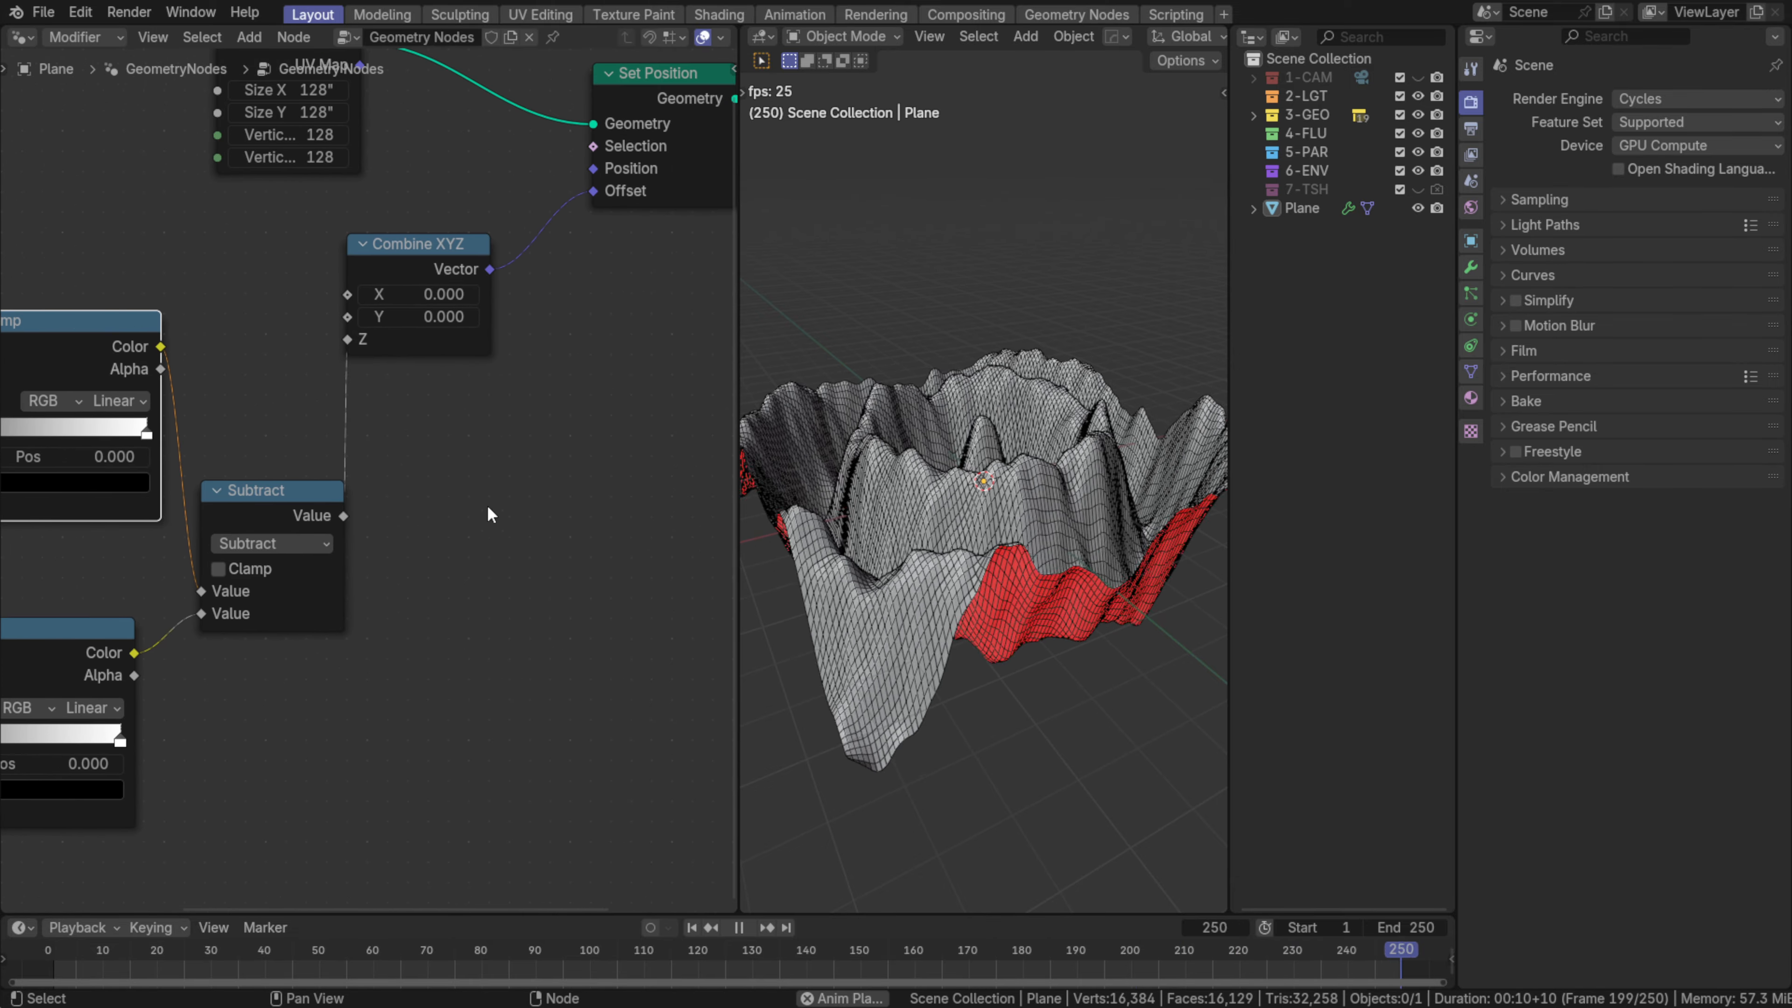
click(541, 486)
key(shift+a)
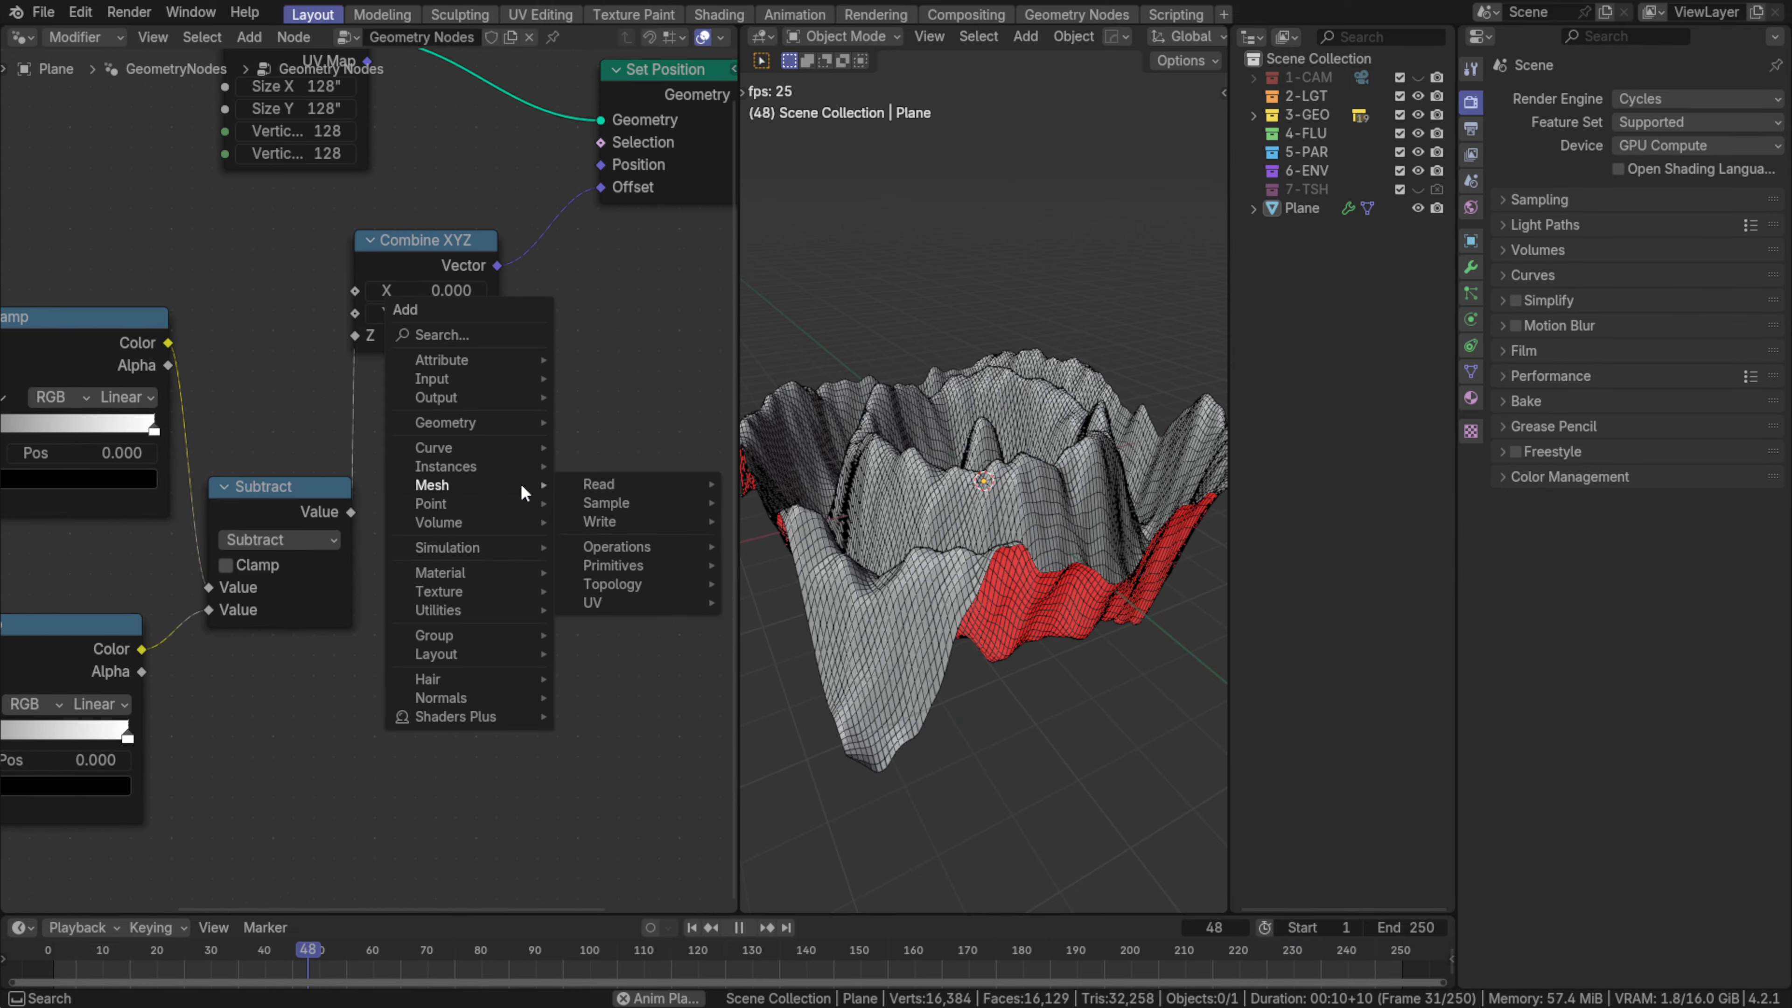
text(map)
key(Return)
click(522, 487)
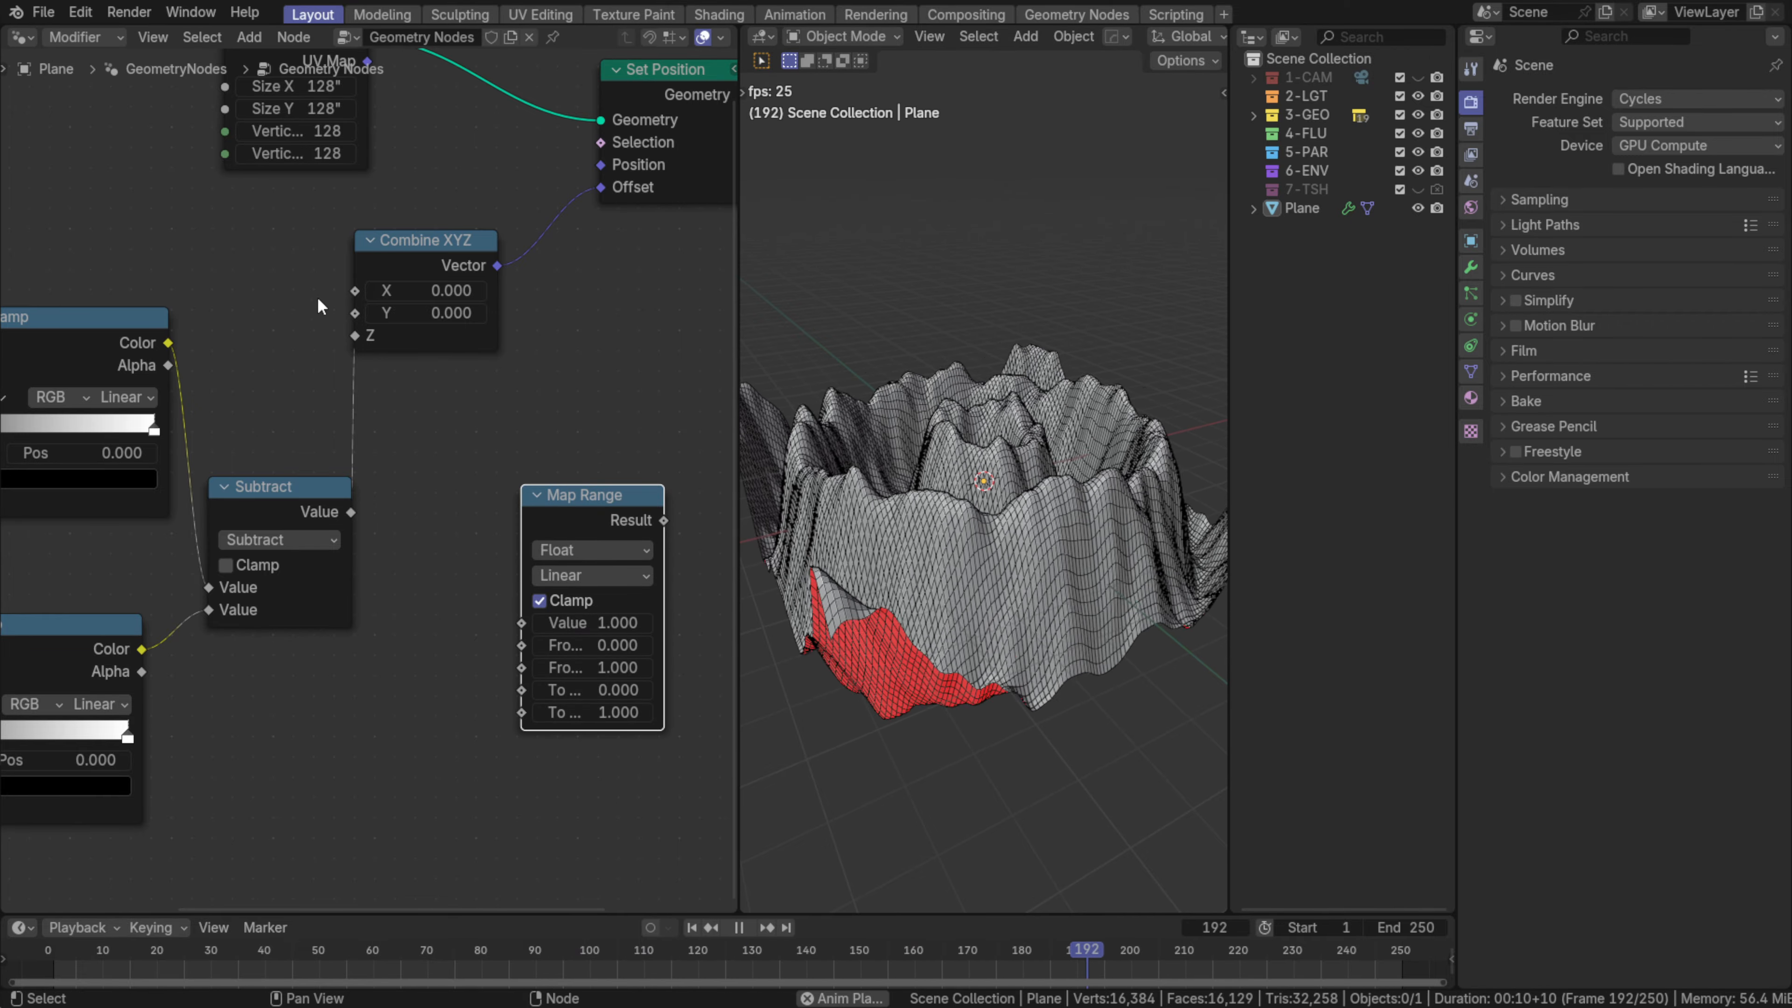
- Make room beside Combine XYZ and insert the Map Range node between Subtract's Value output and Combine XYZ's Z input
middle_drag(1024, 491, 1017, 518)
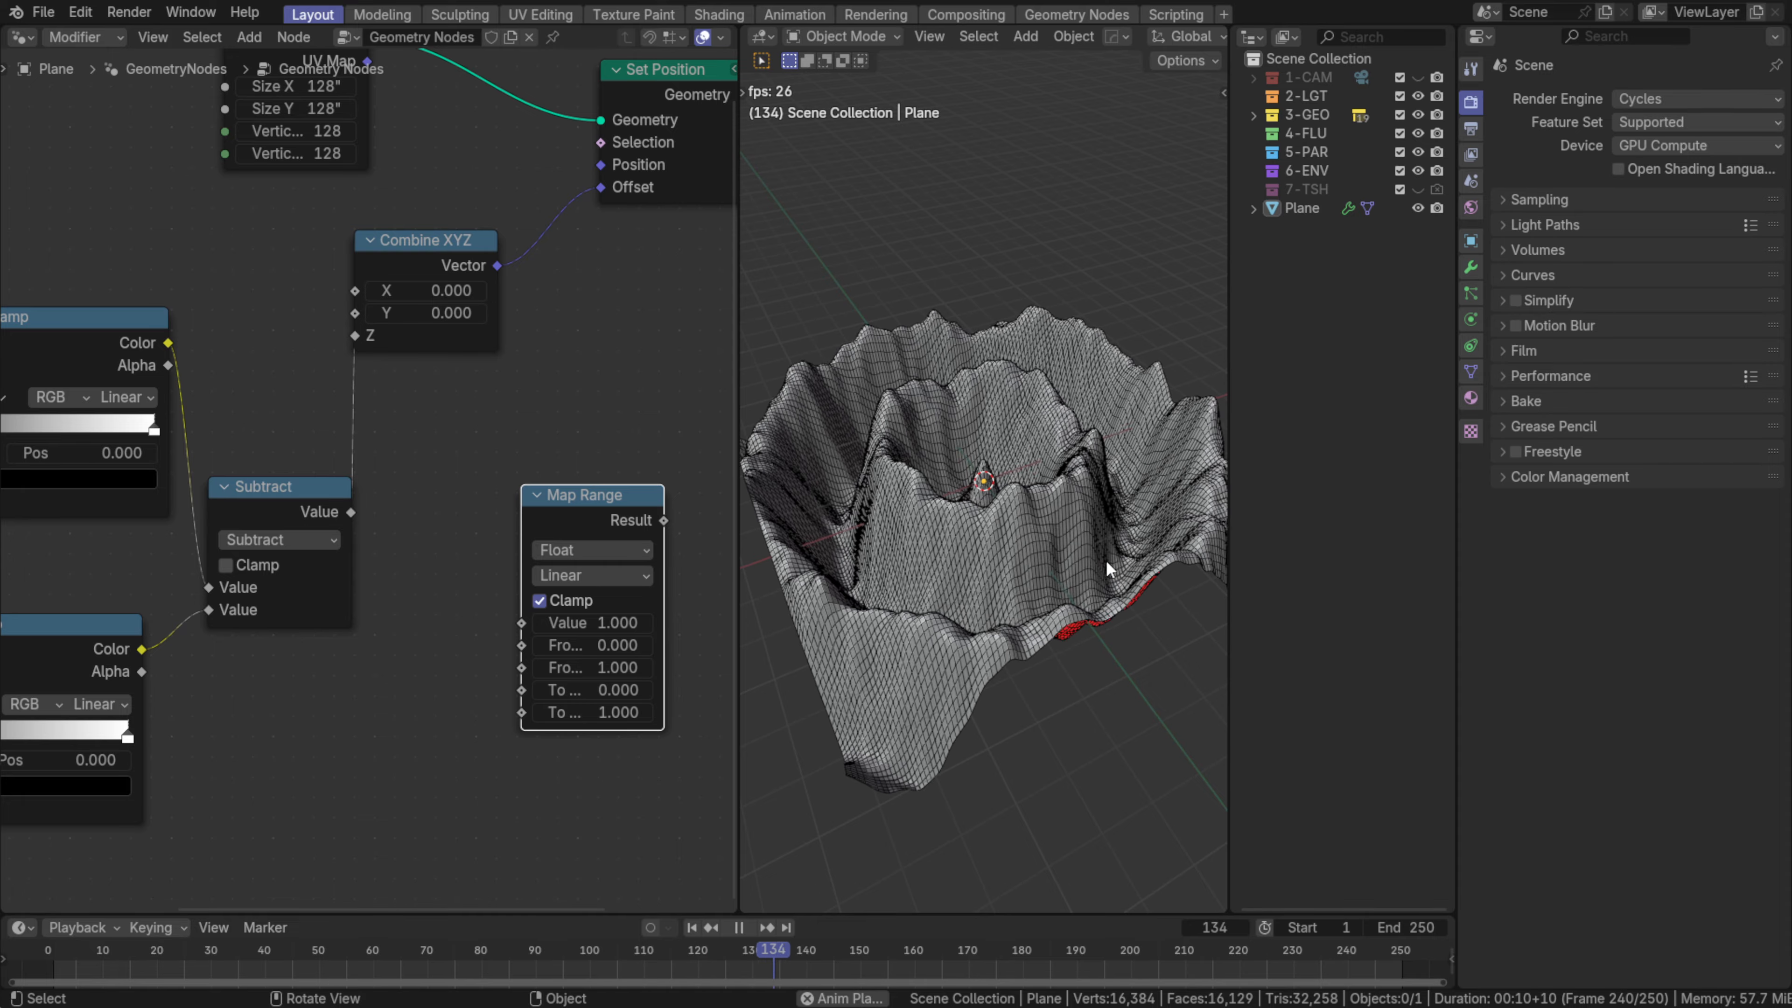
middle_drag(584, 480, 541, 460)
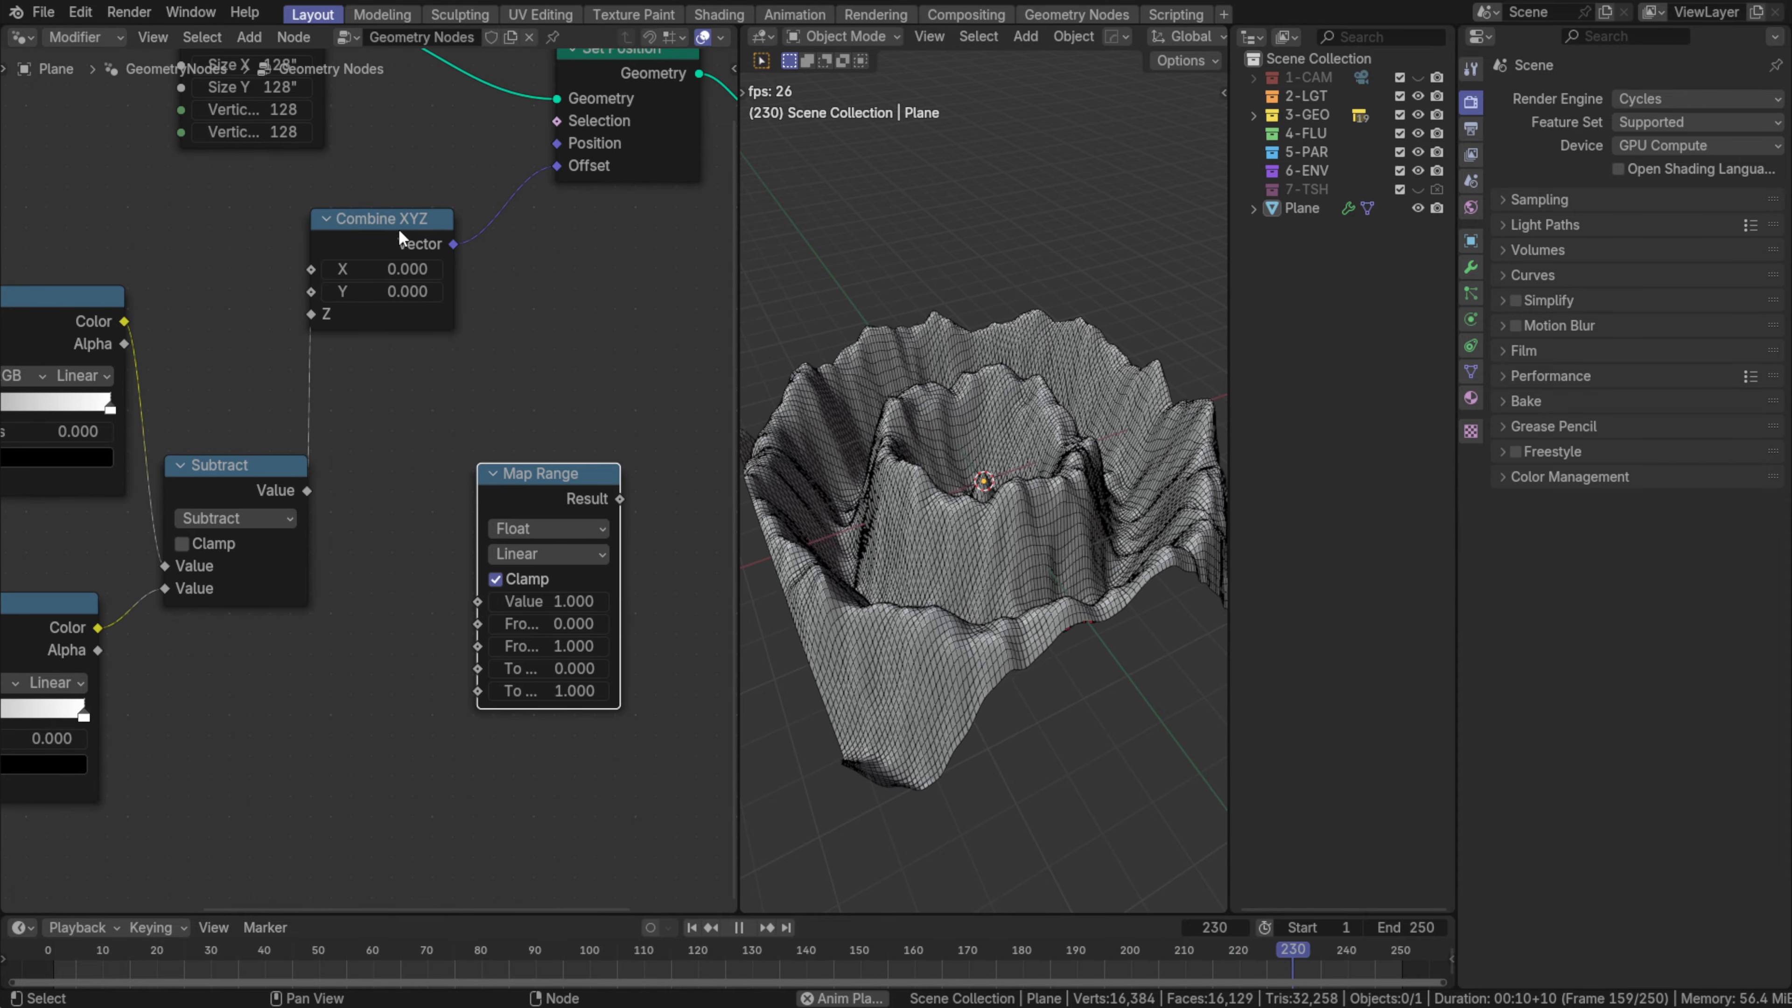
drag(398, 228, 492, 224)
middle_drag(492, 225, 488, 275)
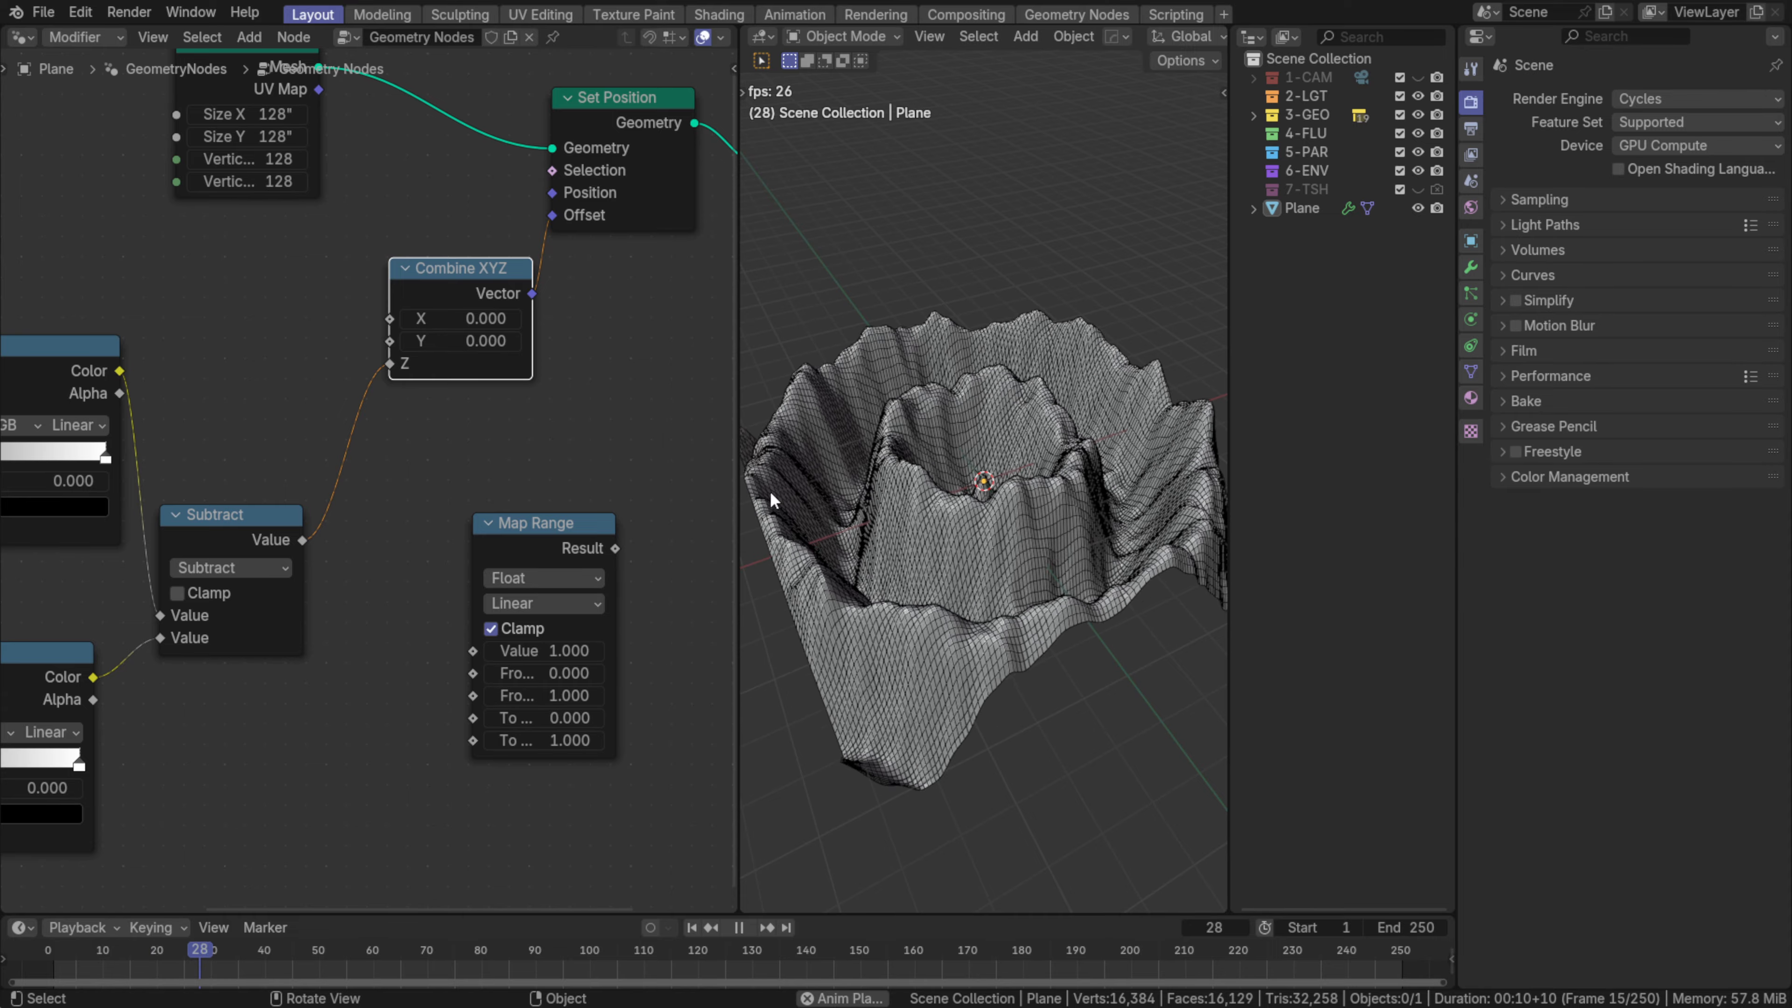
middle_drag(401, 465, 430, 362)
drag(600, 428, 545, 475)
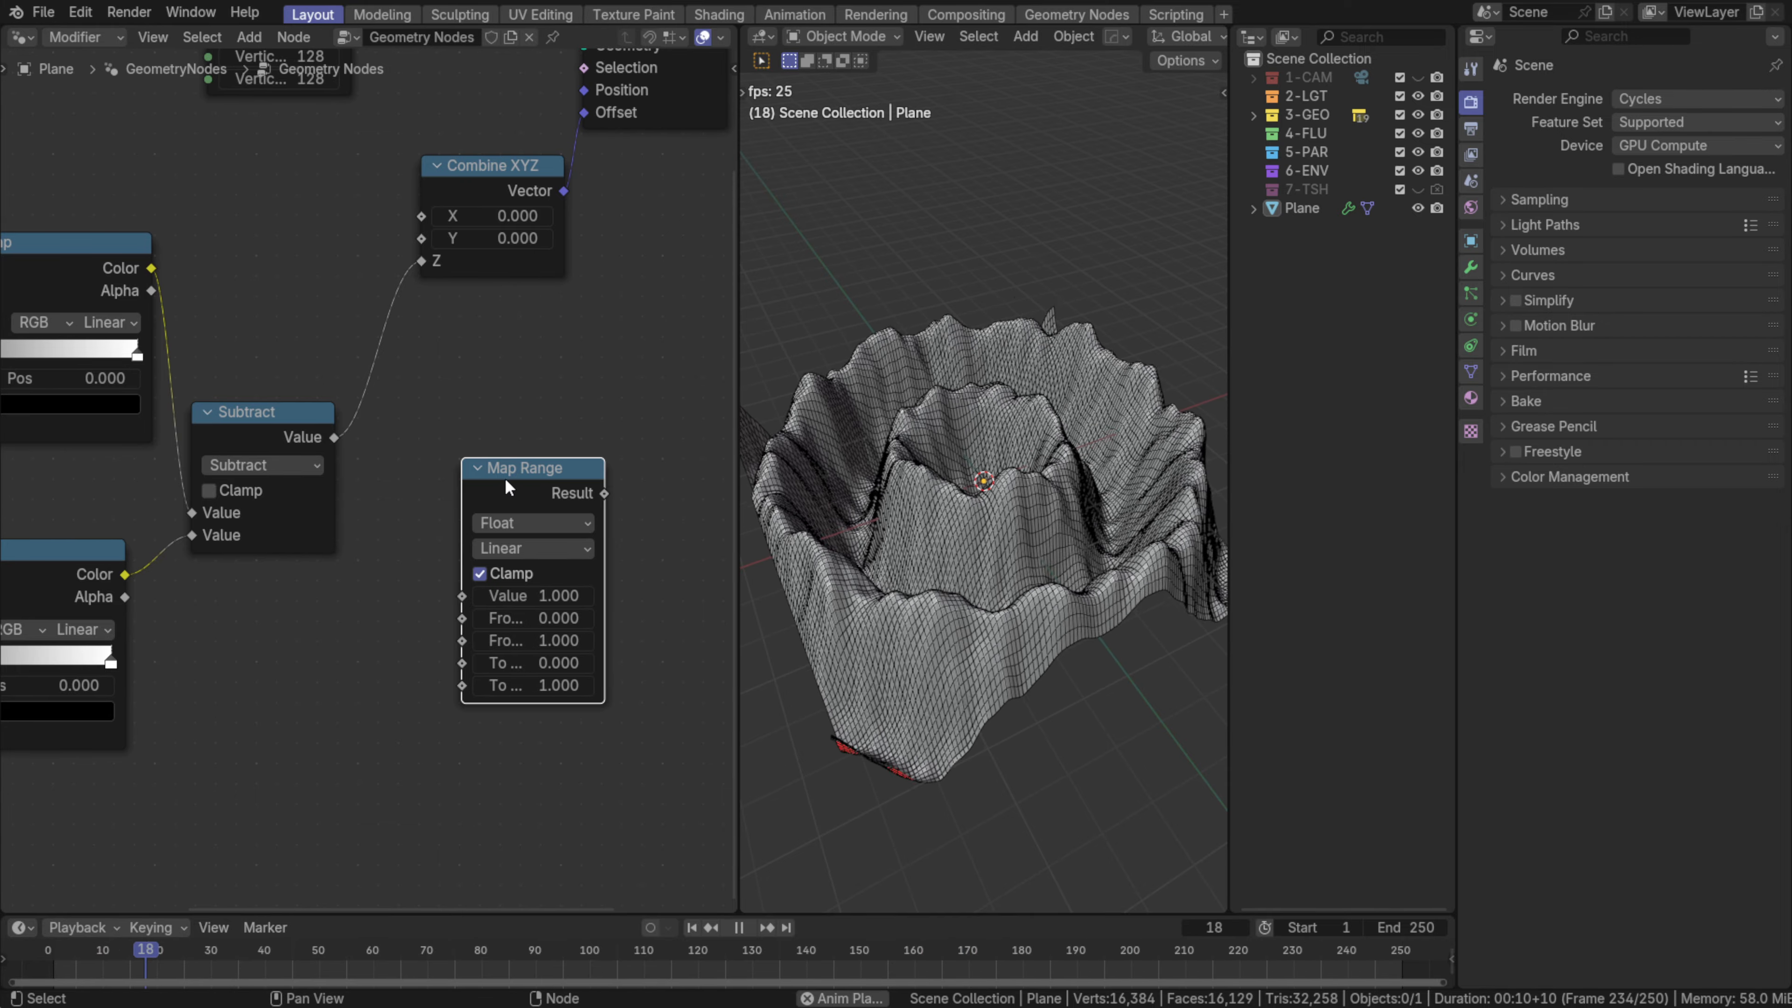
drag(522, 467, 431, 253)
click(641, 337)
click(646, 340)
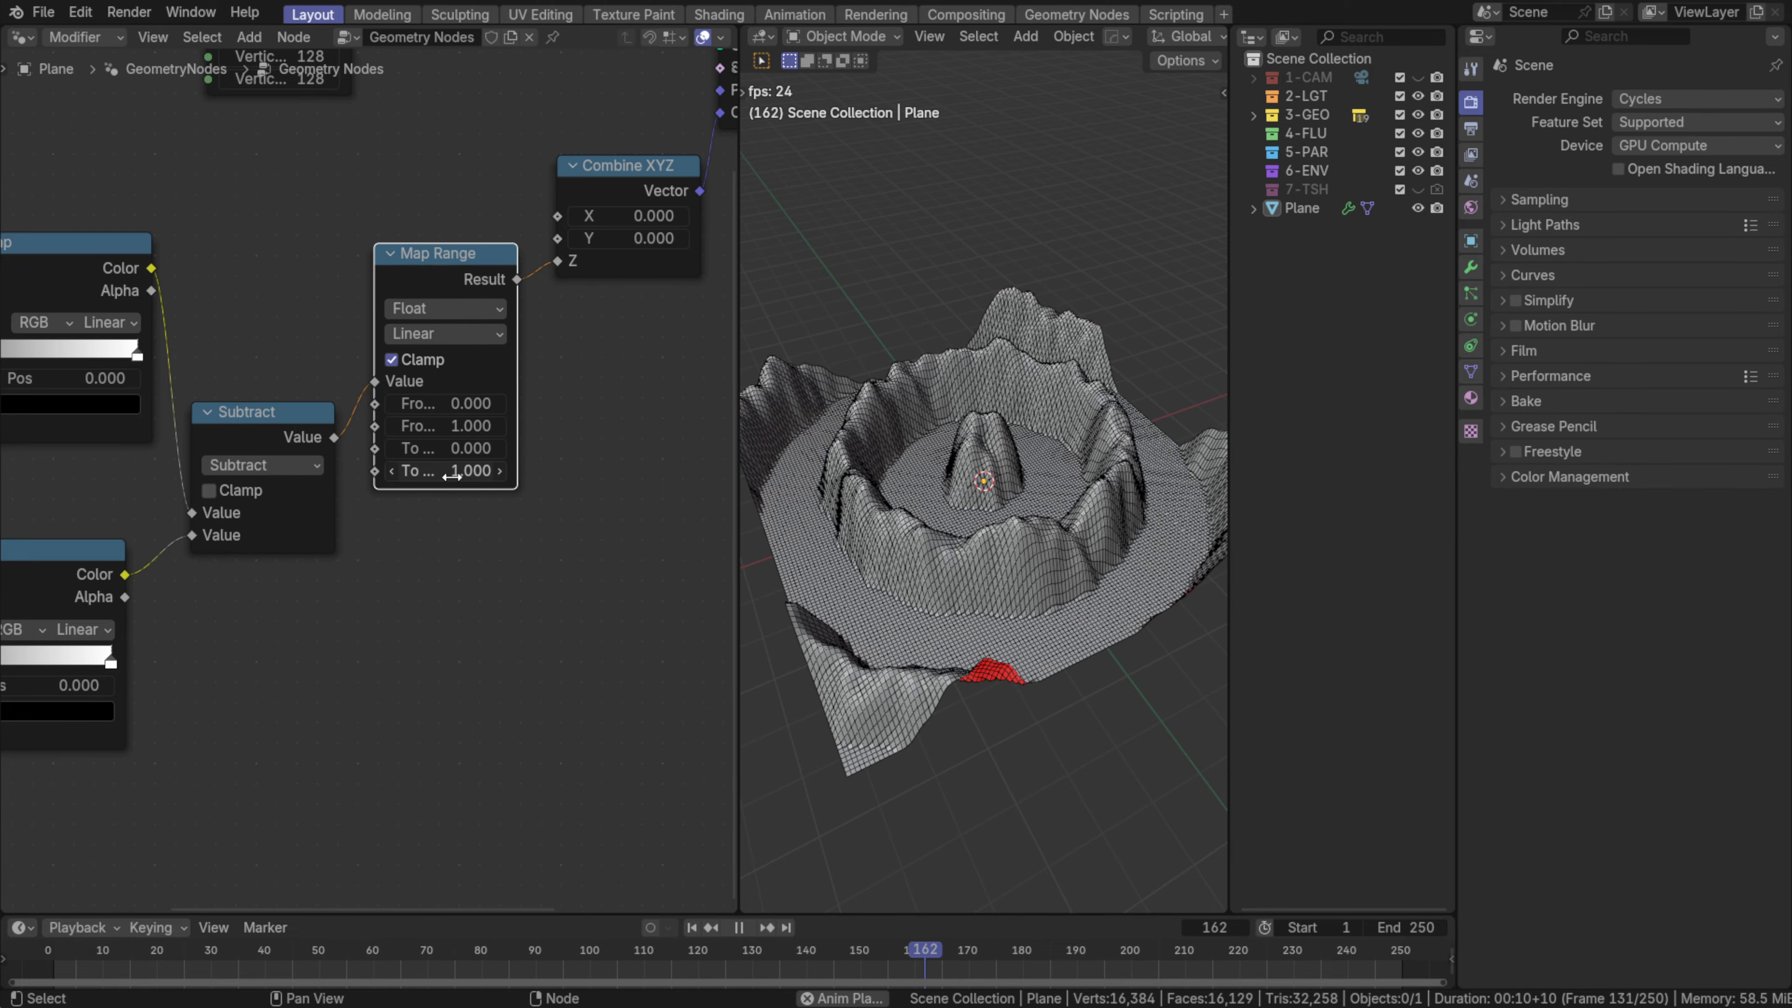
- Try a To Max of 0.170 on the Map Range node, and dissolve the node so Subtract feeds Combine XYZ directly
drag(466, 471, 306, 471)
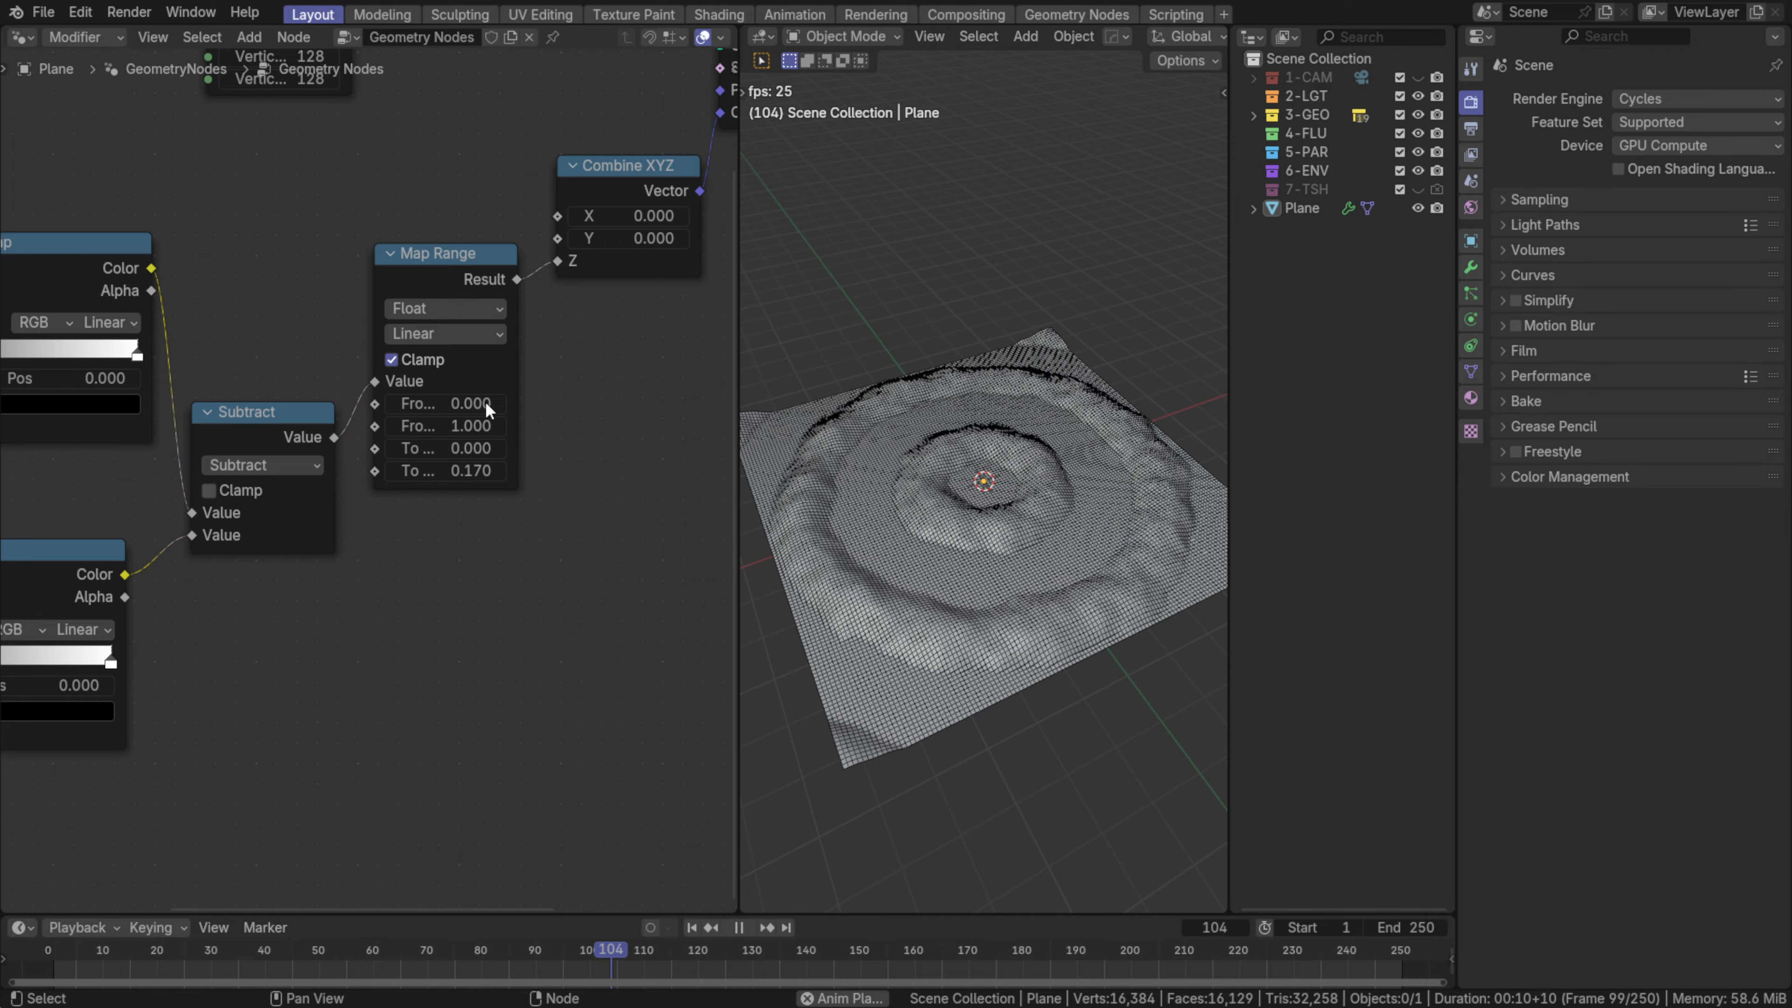
key(ctrl+x)
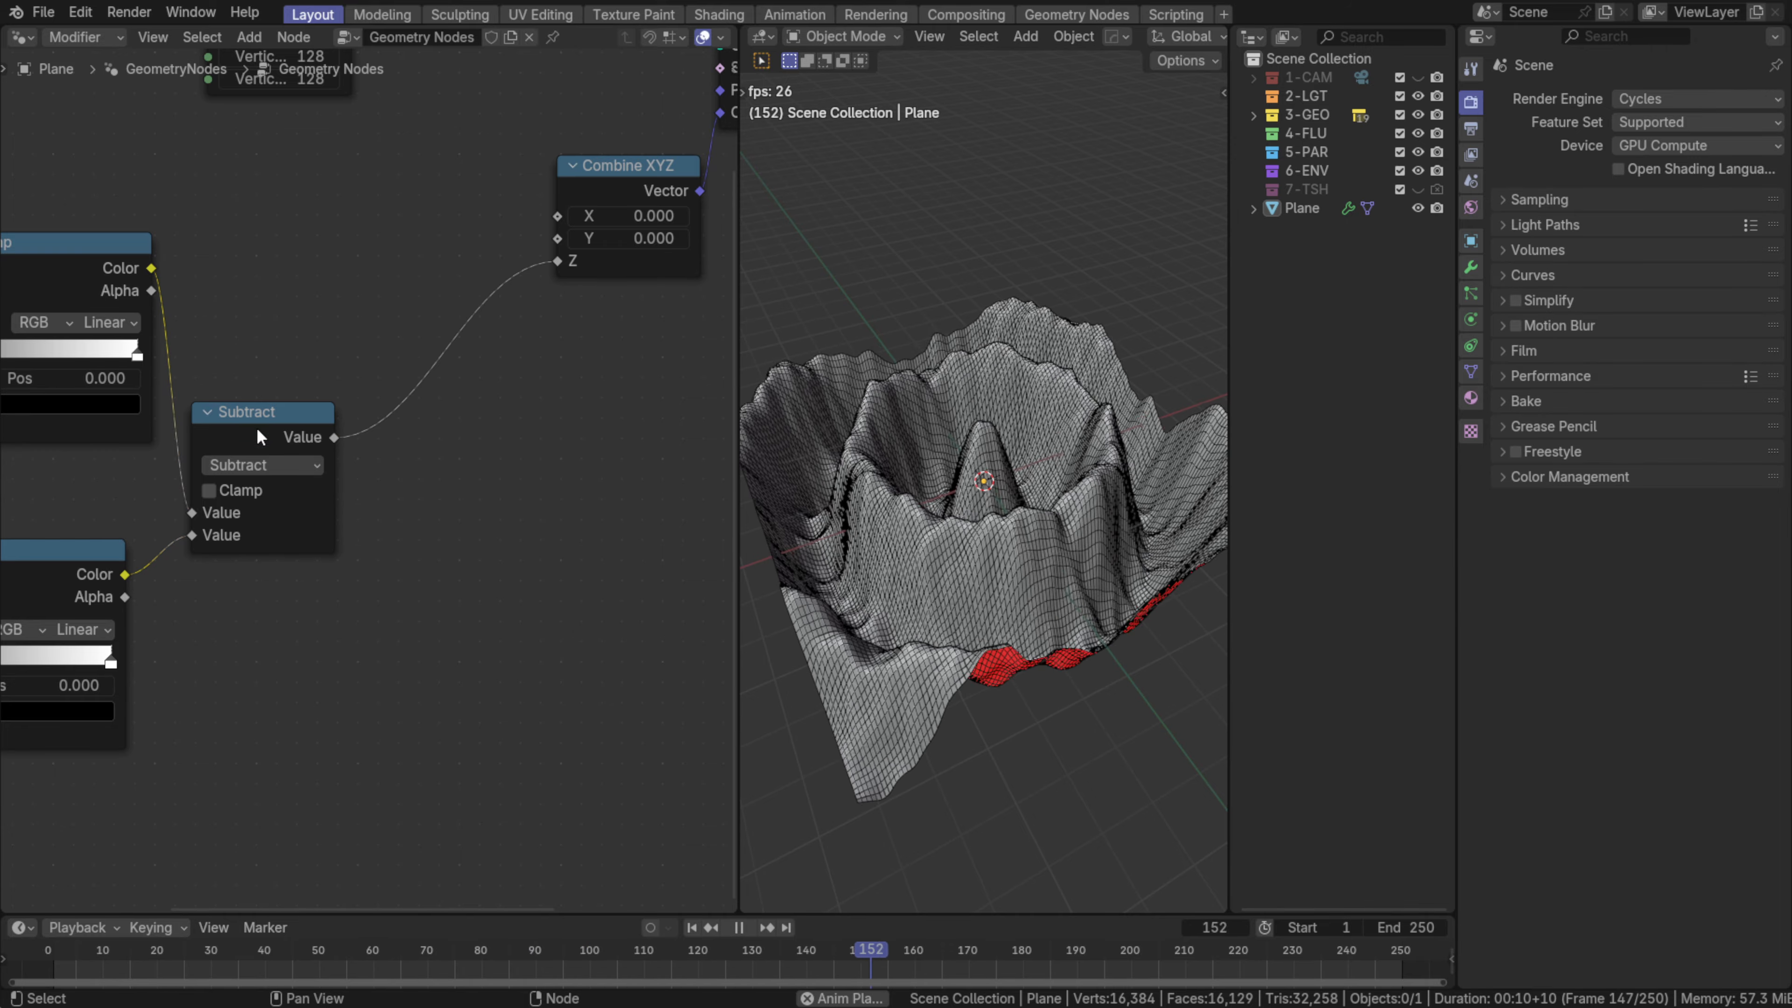
- Try shifting the color stops of the noise and wave Color Ramps, returning them to the ends of their gradients
middle_drag(256, 427, 475, 265)
scroll(51, 553, up, 1)
middle_drag(51, 553, 138, 521)
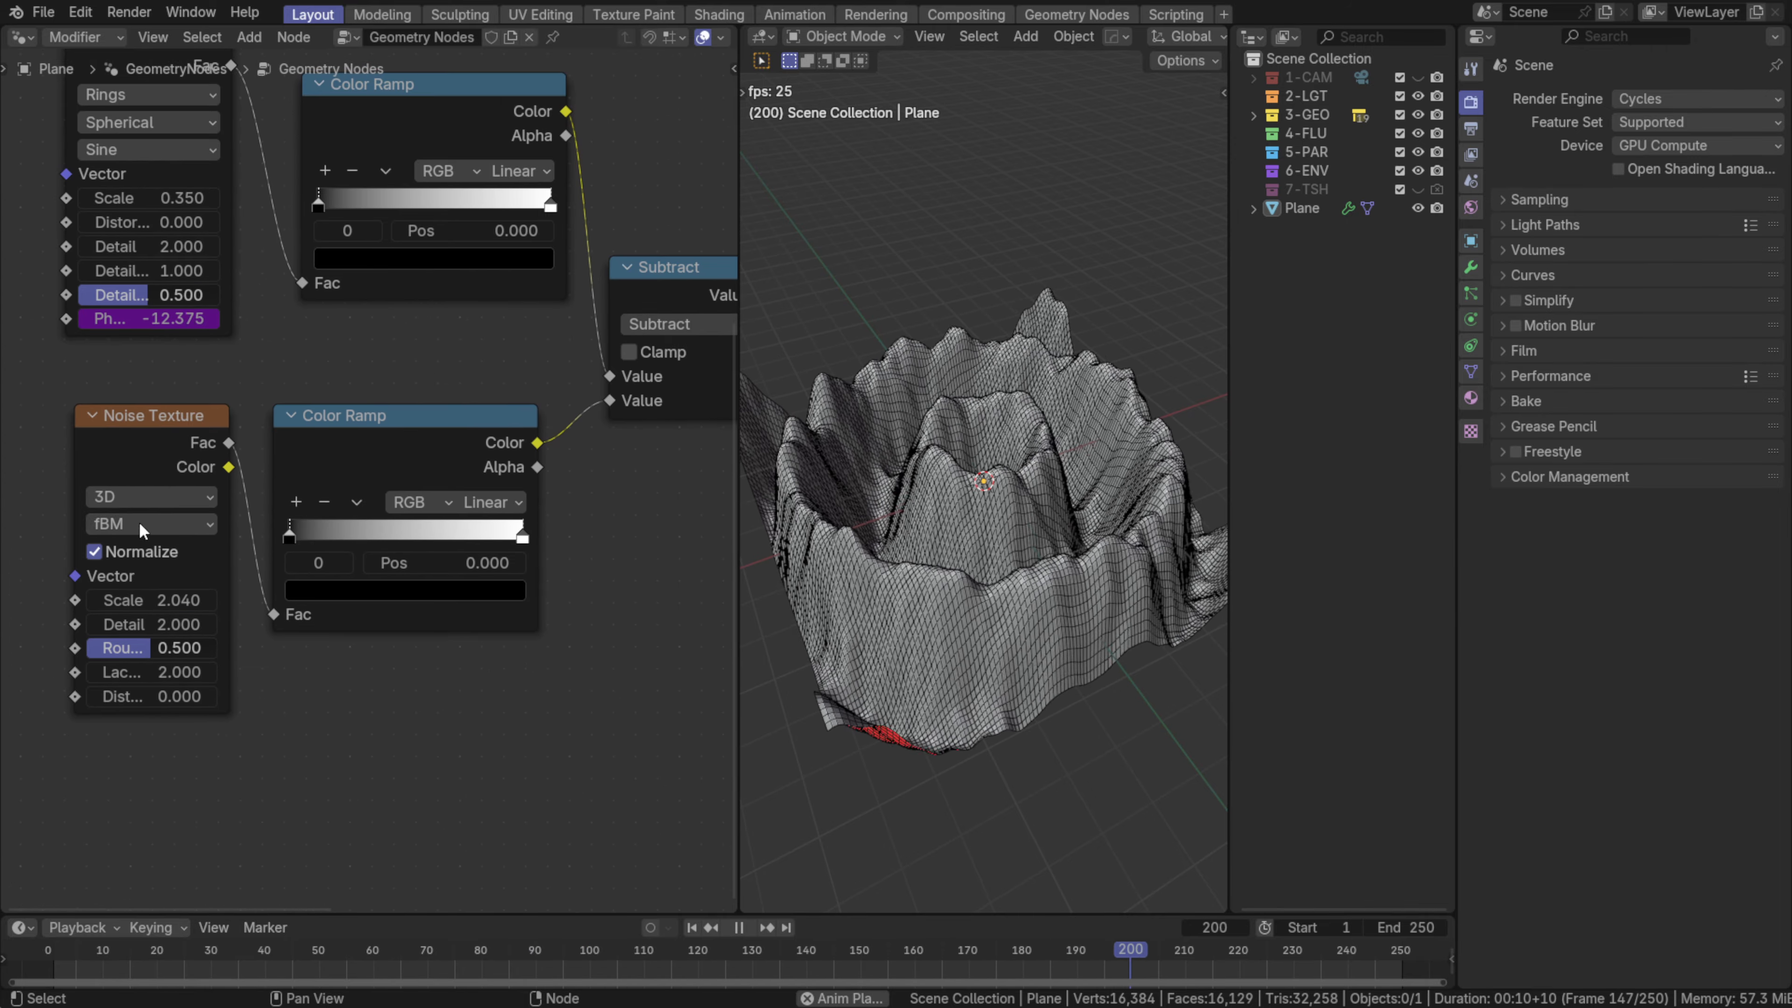
drag(495, 536, 564, 506)
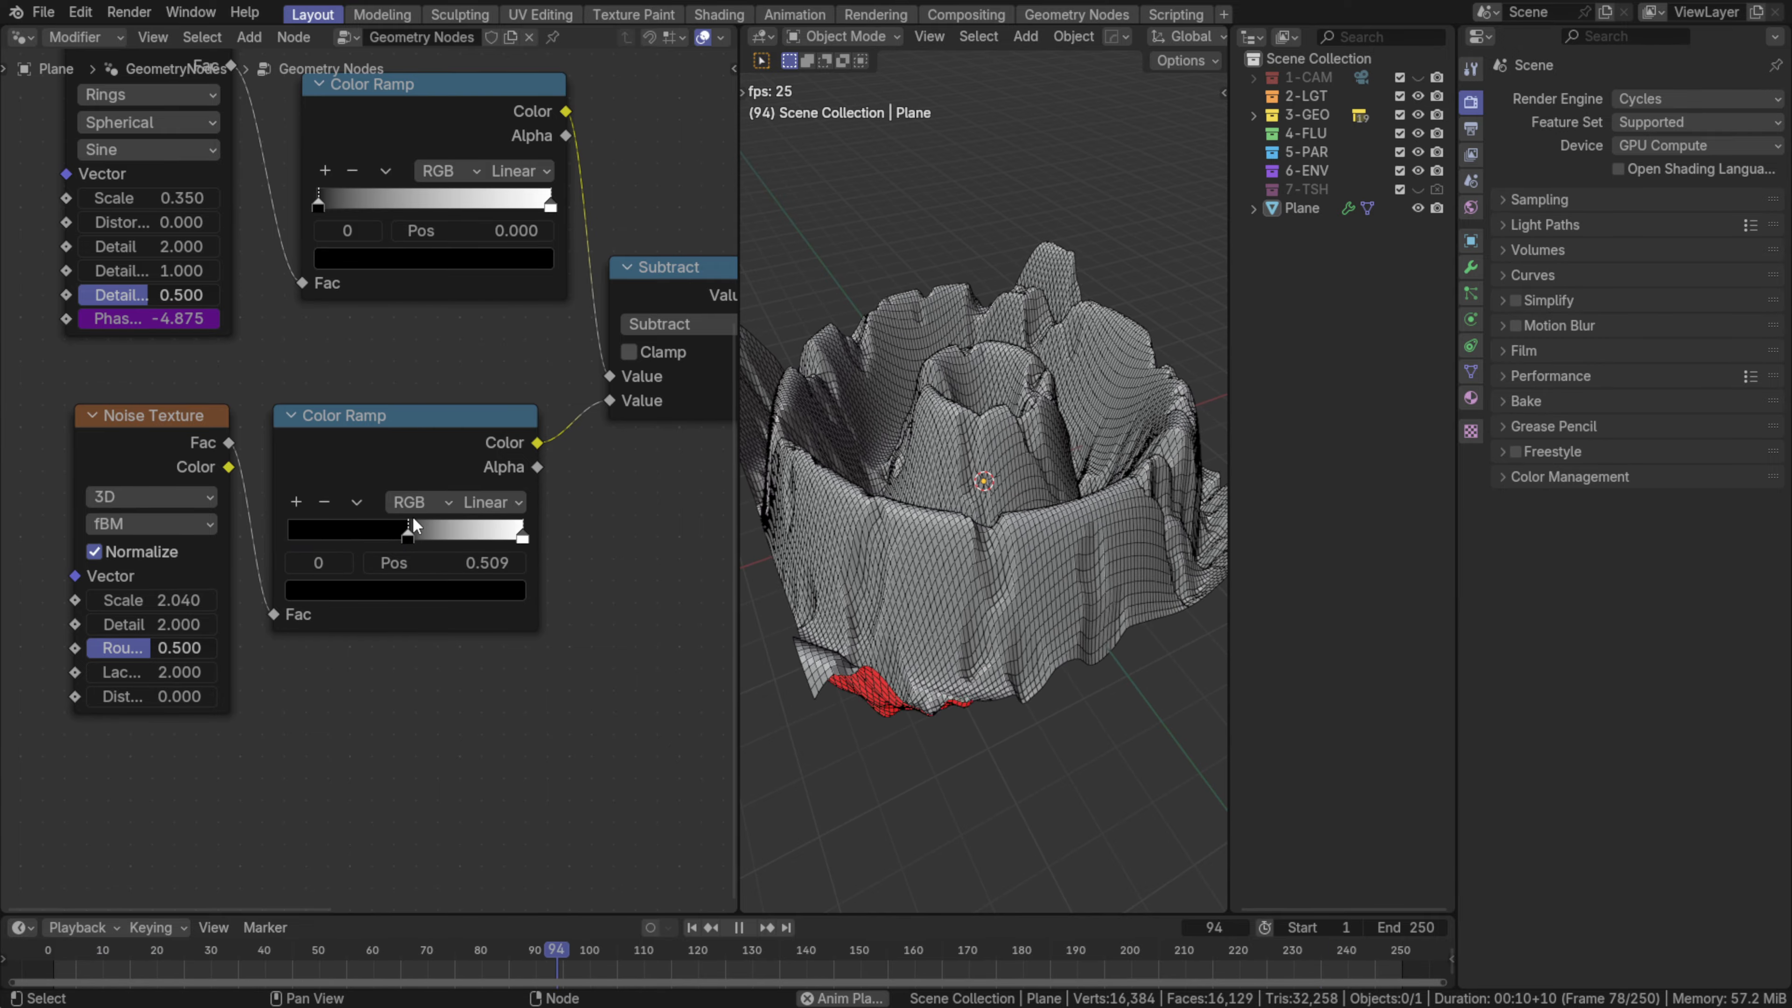
drag(414, 519, 225, 524)
middle_drag(405, 293, 327, 390)
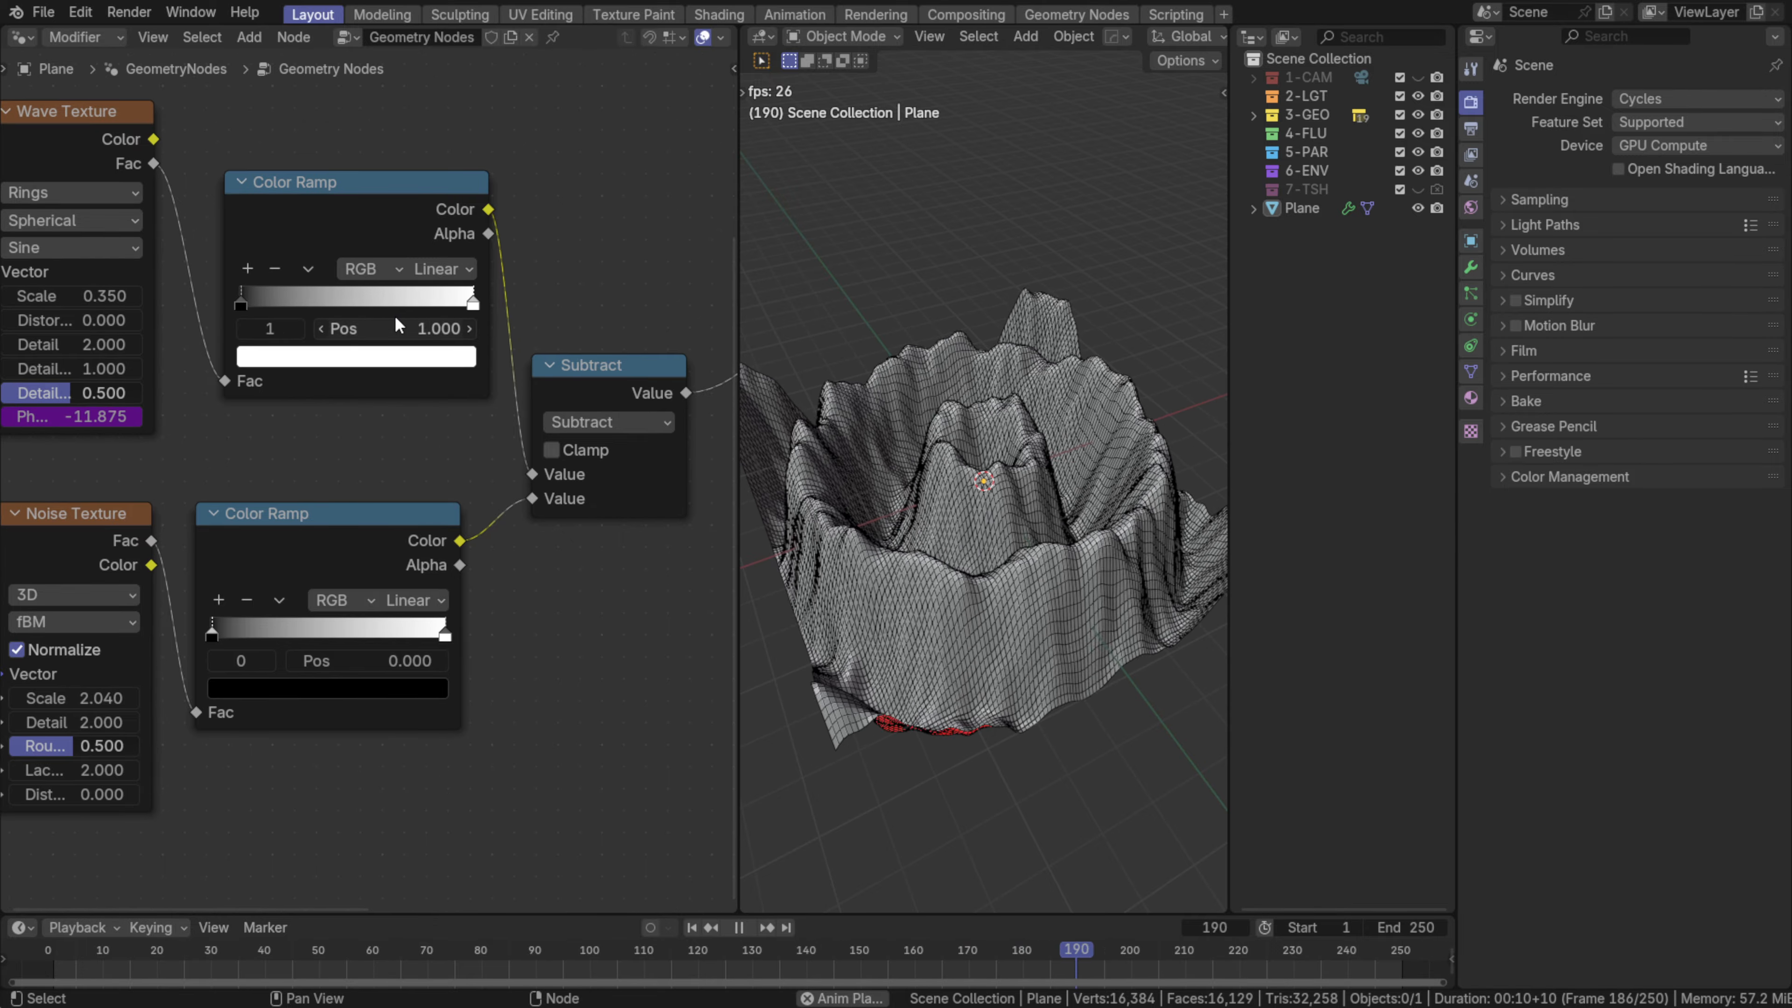
drag(349, 309, 244, 313)
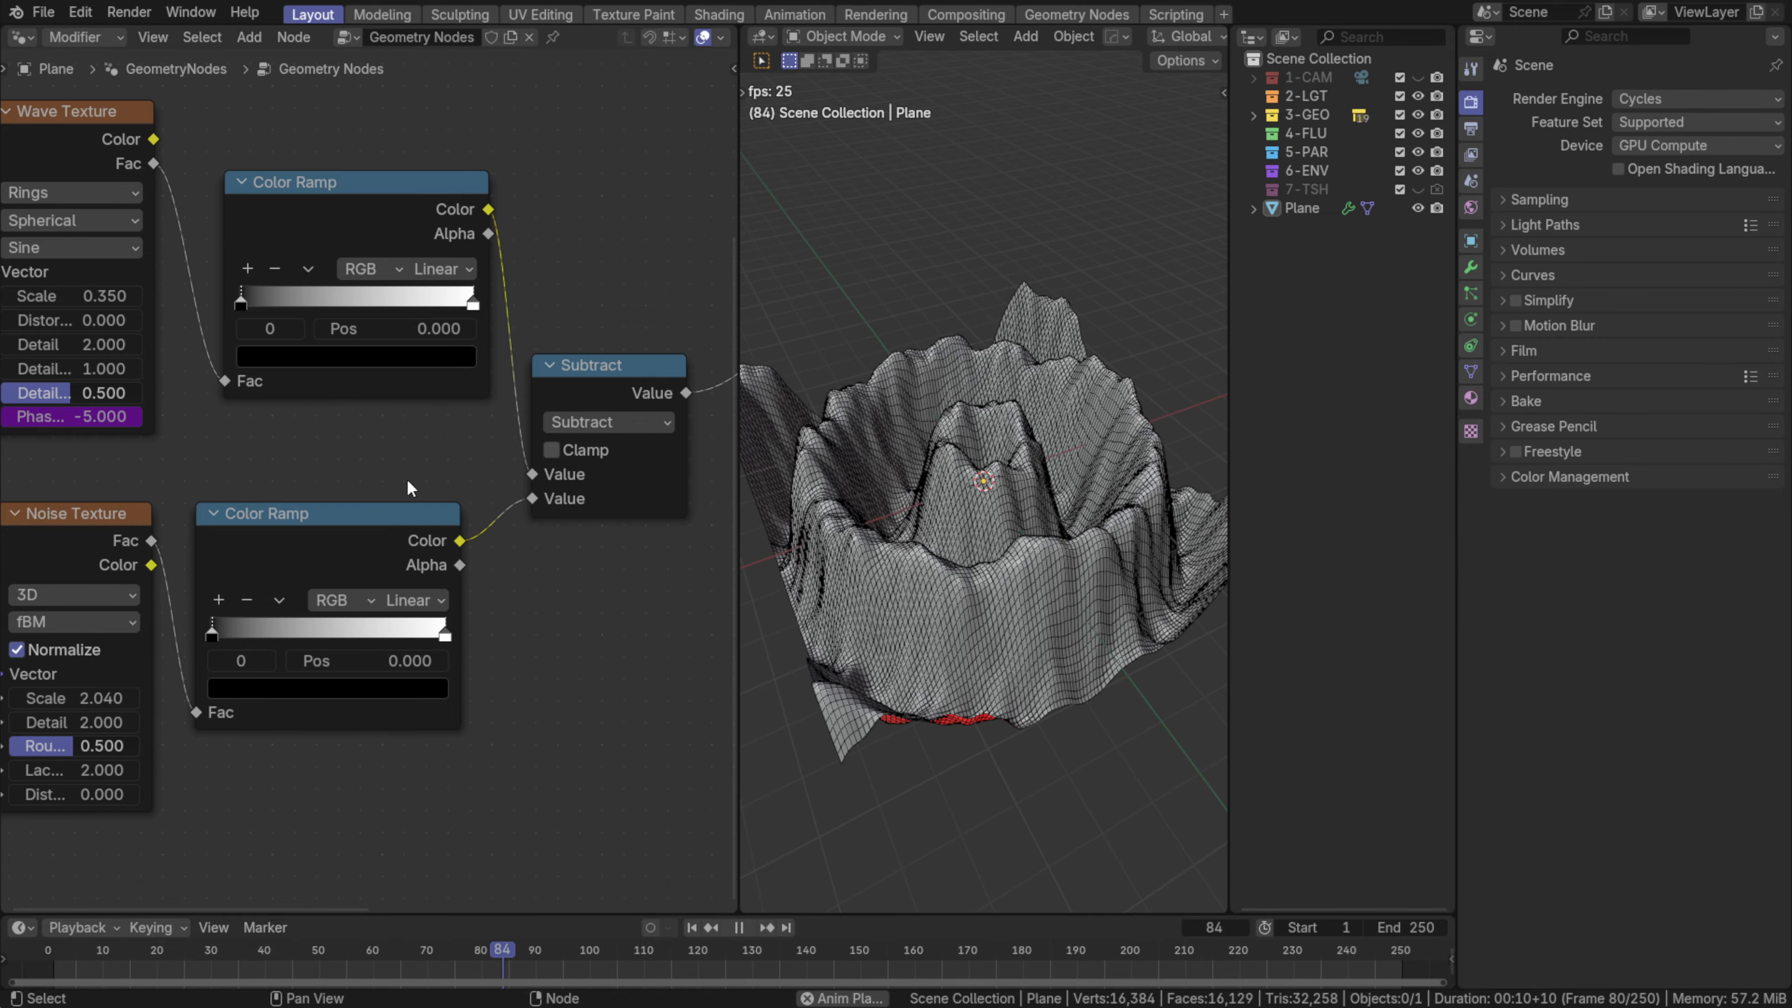
- Move the noise Color Ramp's black stop to 0.373 and set the Noise Texture's Scale to 0.820 and Roughness to 0.717
scroll(409, 487, down, 5)
scroll(381, 437, left, 3)
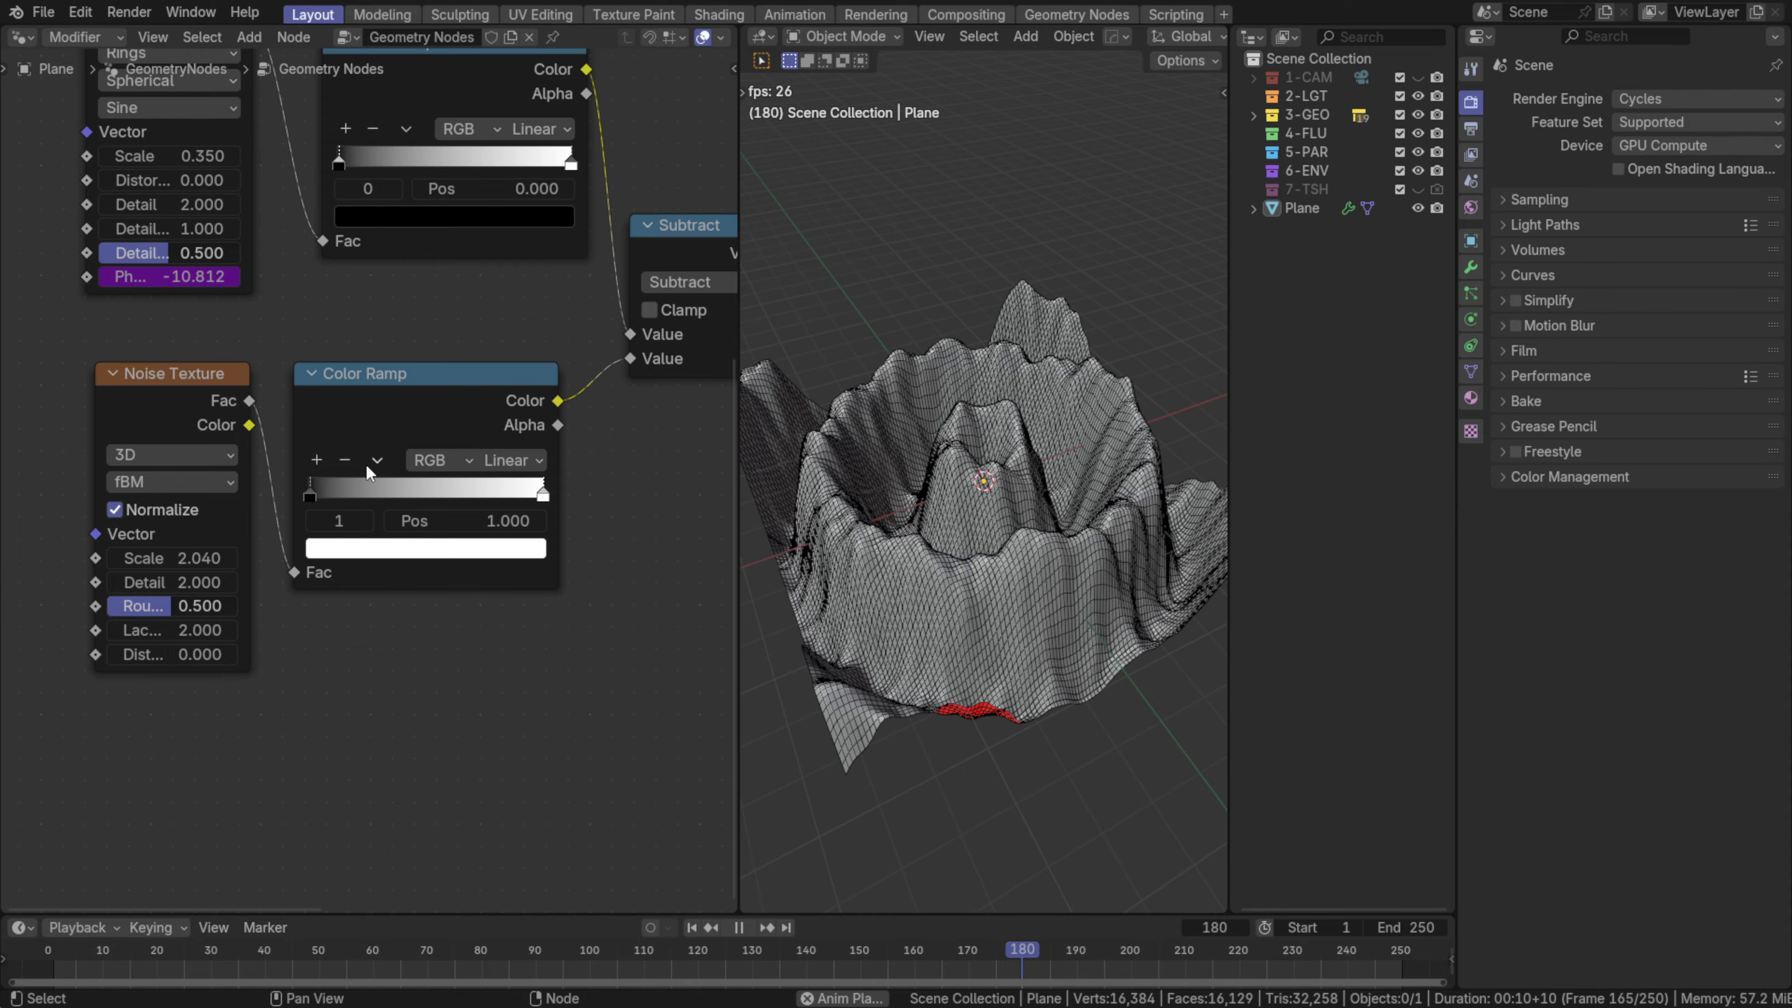
drag(310, 501, 433, 503)
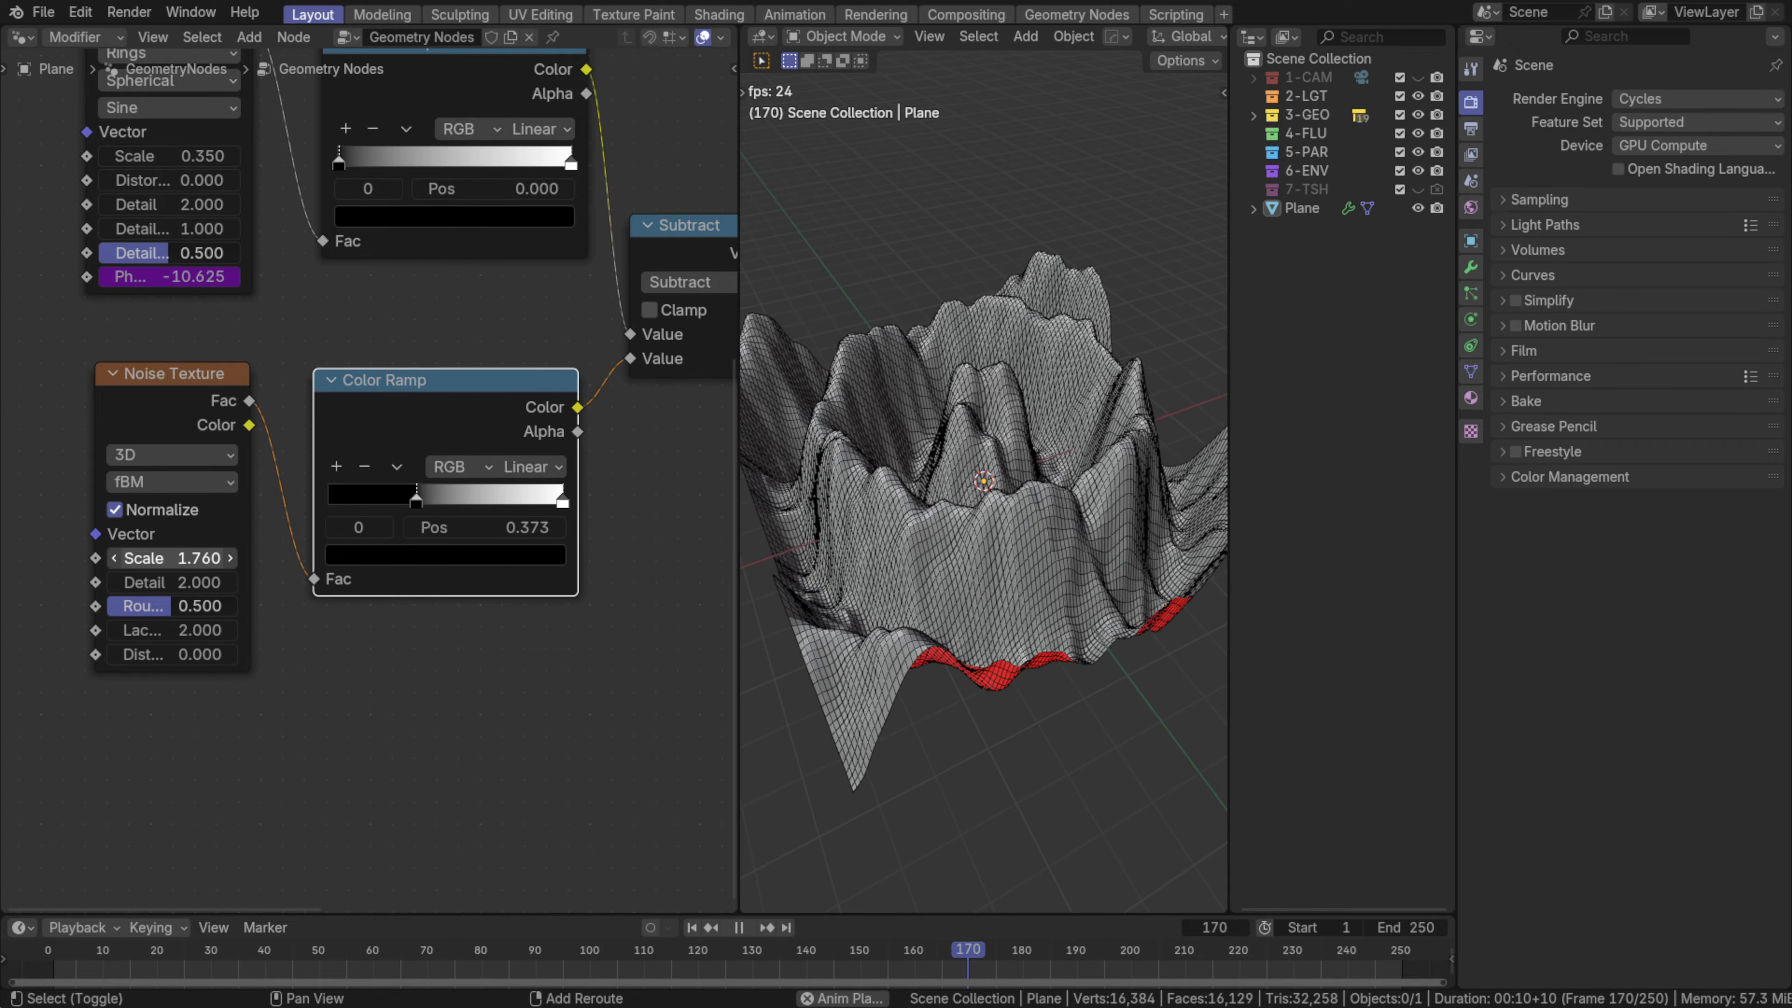
mouse_move(172, 558)
mouse_down()
mouse_move(128, 558)
mouse_move(338, 581)
mouse_move(127, 581)
mouse_move(166, 605)
mouse_move(125, 606)
mouse_move(200, 606)
mouse_move(189, 558)
mouse_move(144, 558)
mouse_up()
key(ctrl+z)
- Examine the animated mesh from the side, from above and in perspective, and review the whole node tree
middle_drag(1100, 600, 1133, 513)
key(grave)
click(1059, 519)
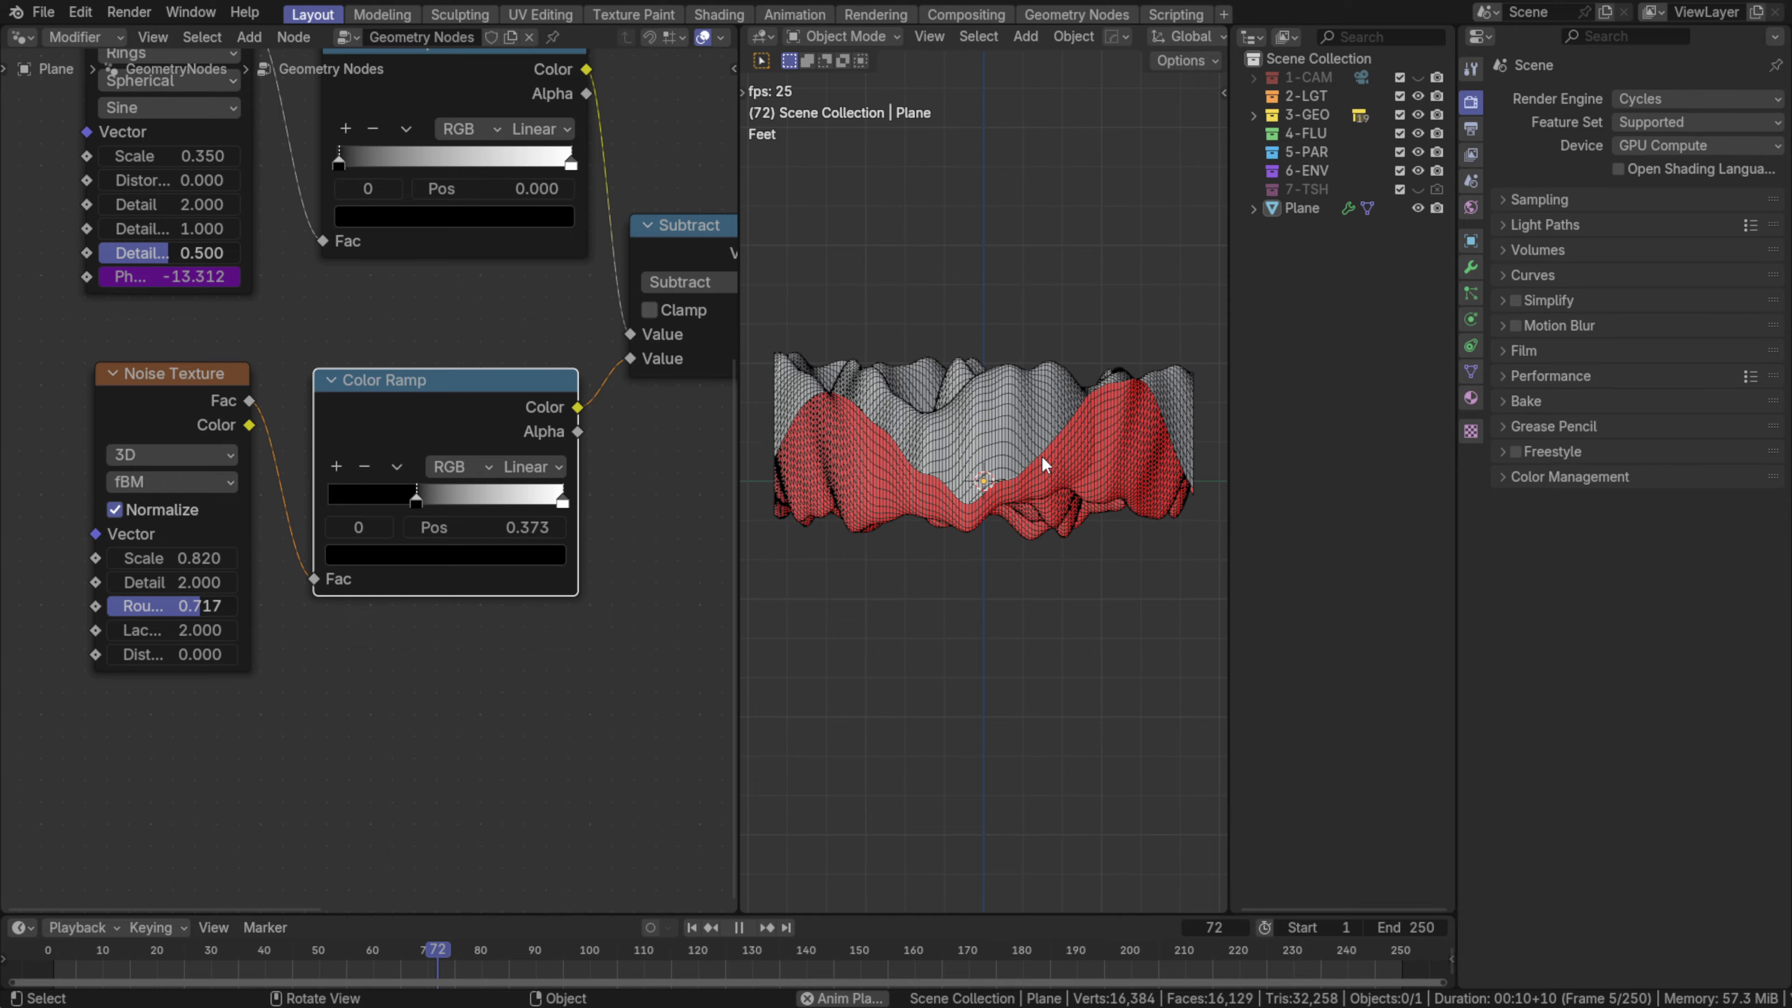
middle_drag(1041, 455, 832, 639)
key(grave)
click(894, 503)
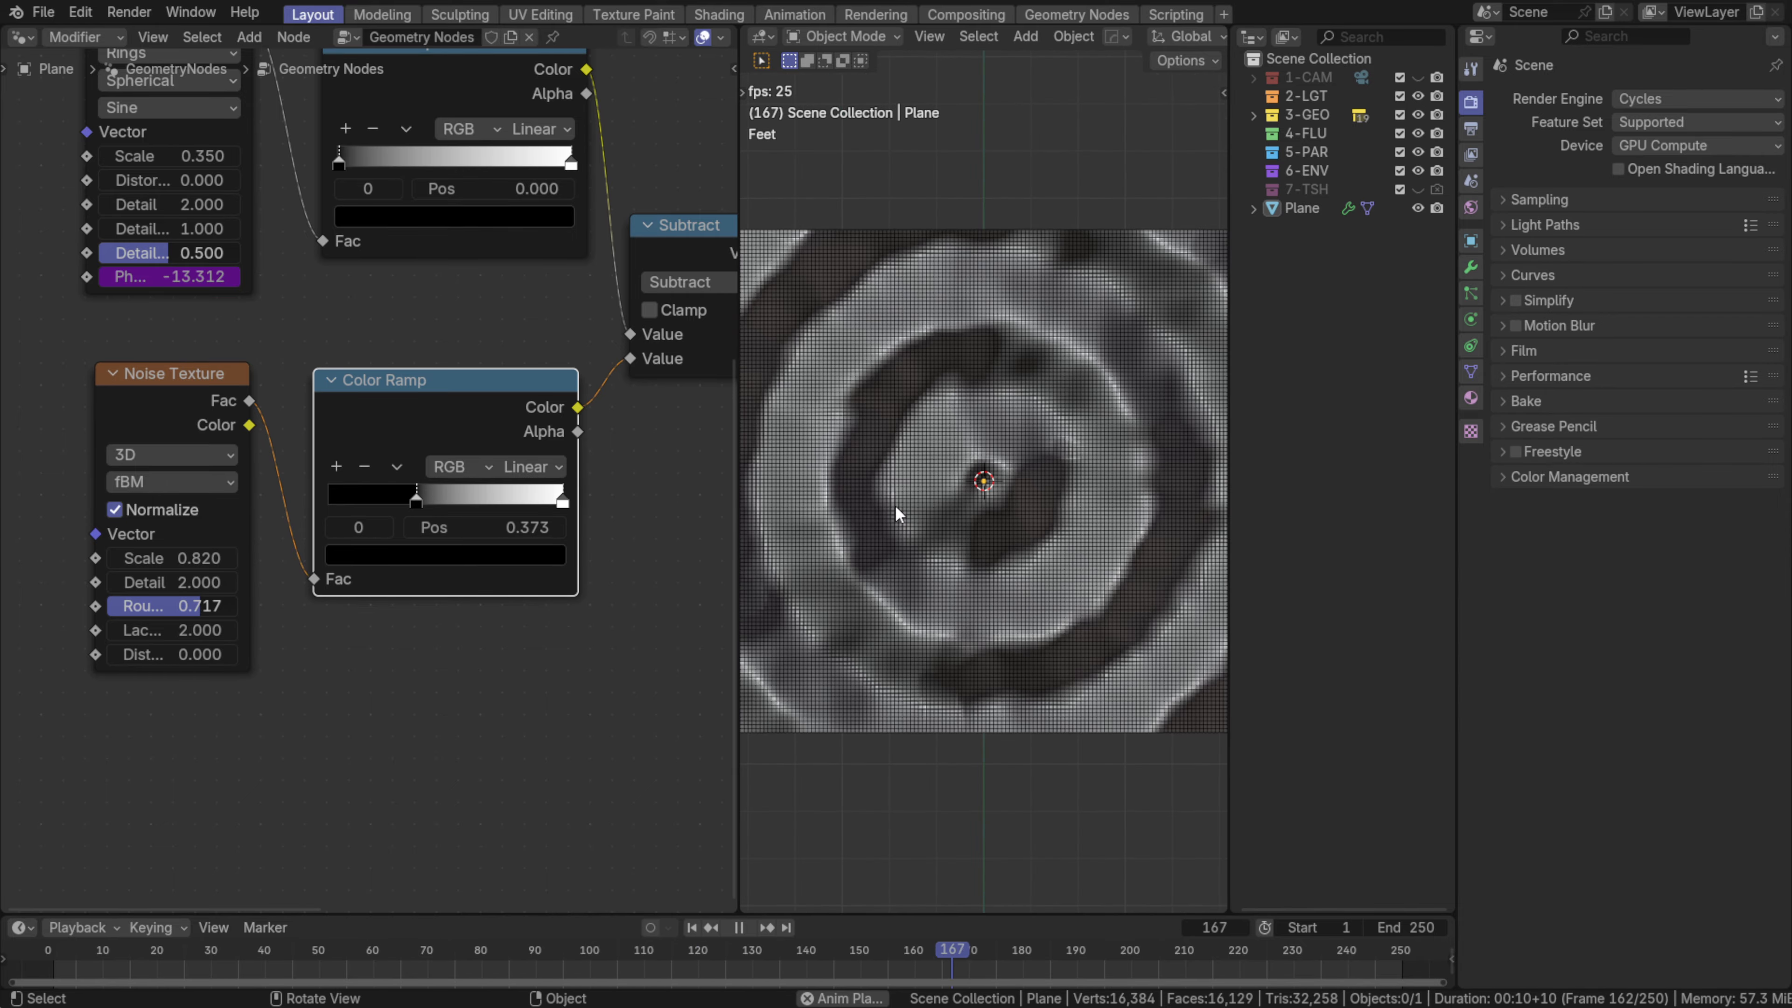
middle_drag(908, 636, 962, 496)
middle_drag(171, 442, 131, 452)
scroll(281, 480, down, 5)
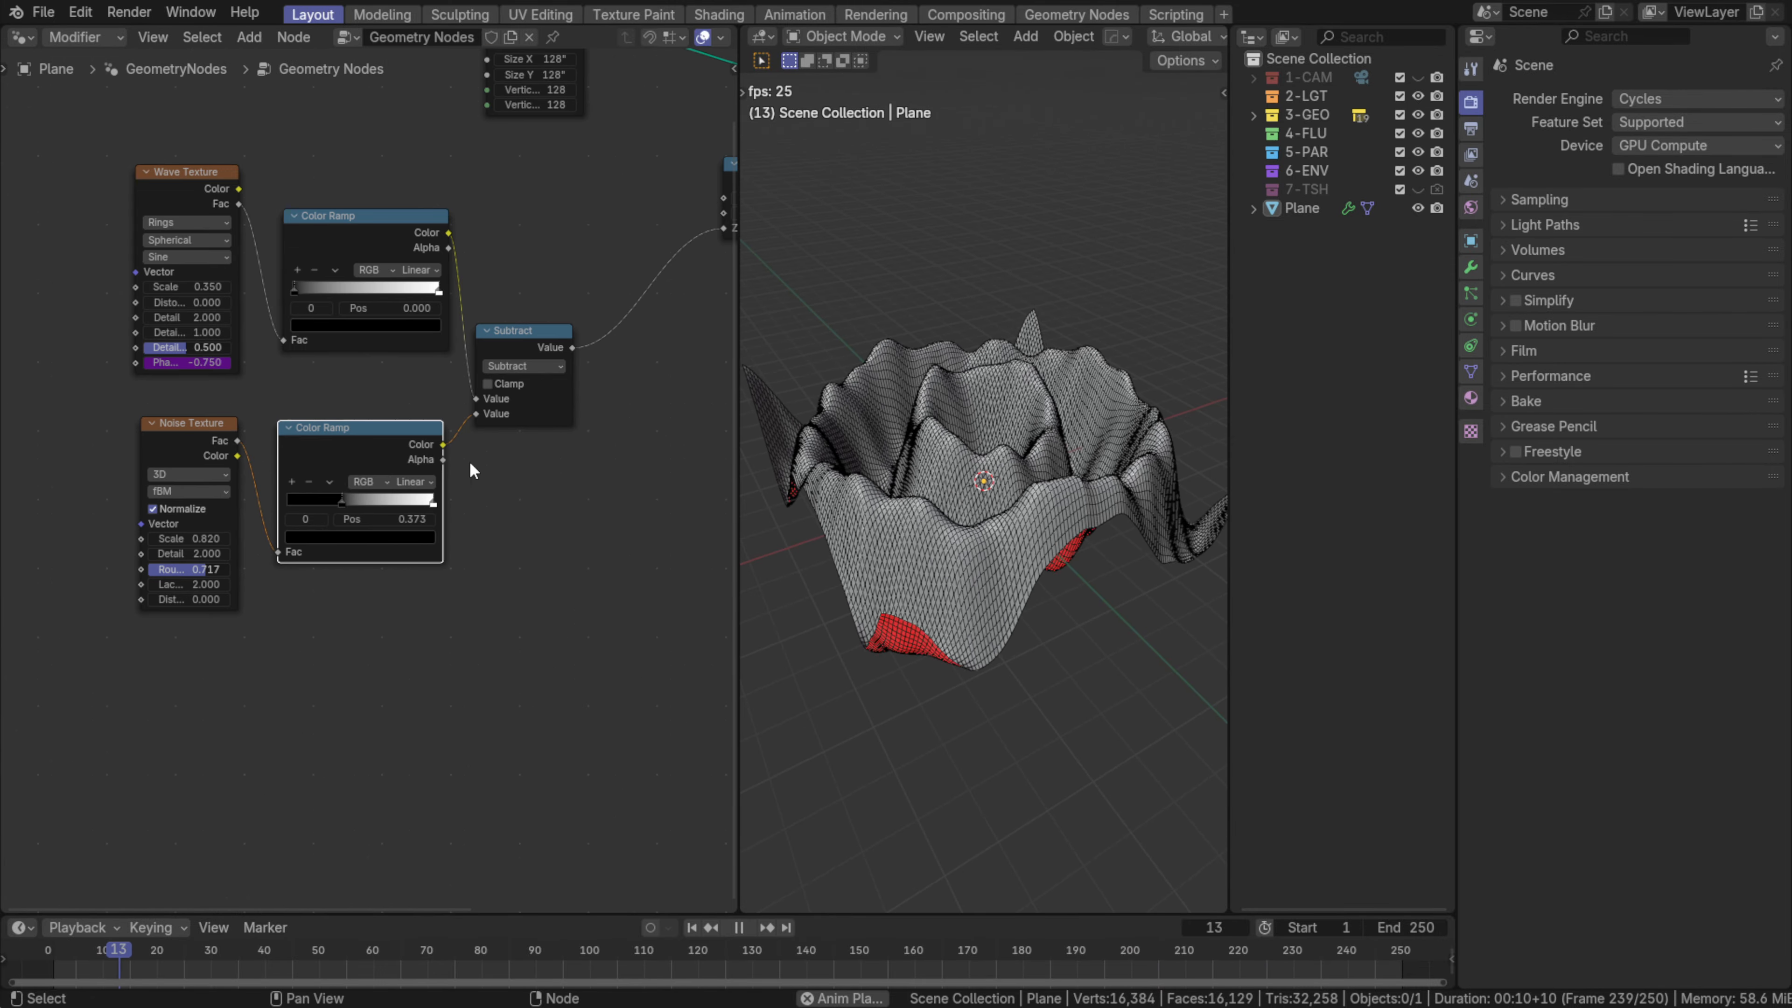
middle_drag(493, 462, 20, 515)
middle_drag(995, 443, 995, 443)
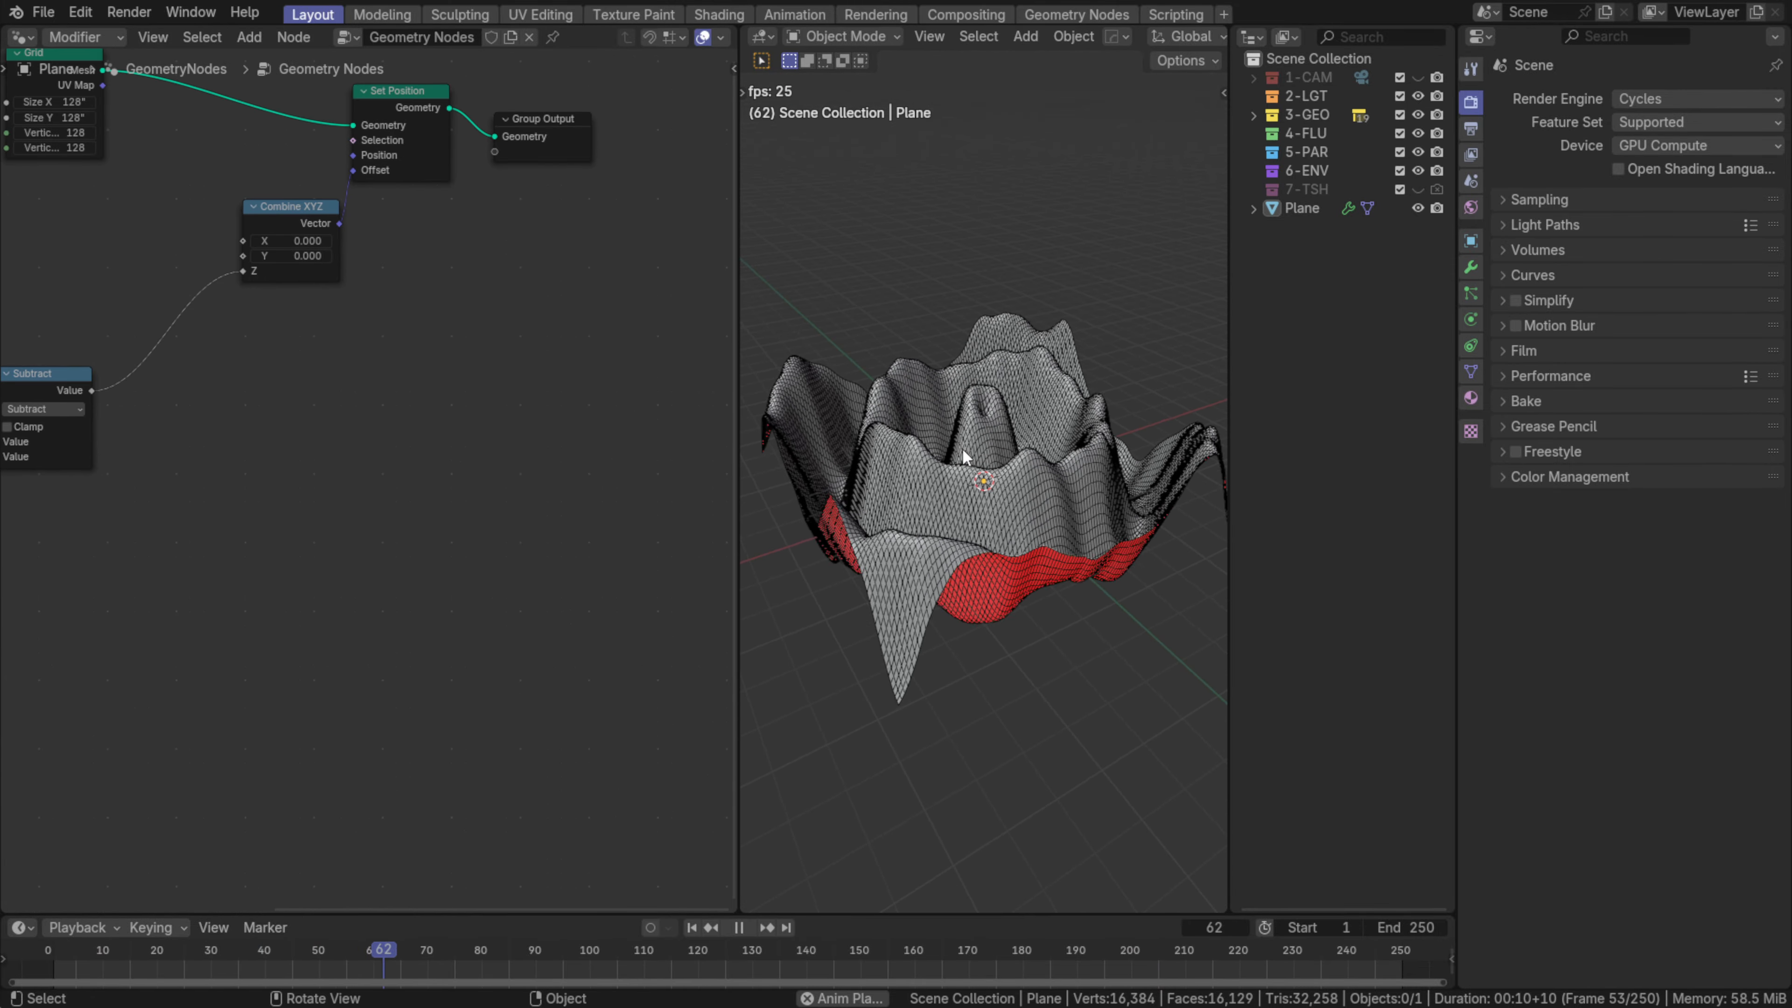
middle_drag(466, 261, 580, 343)
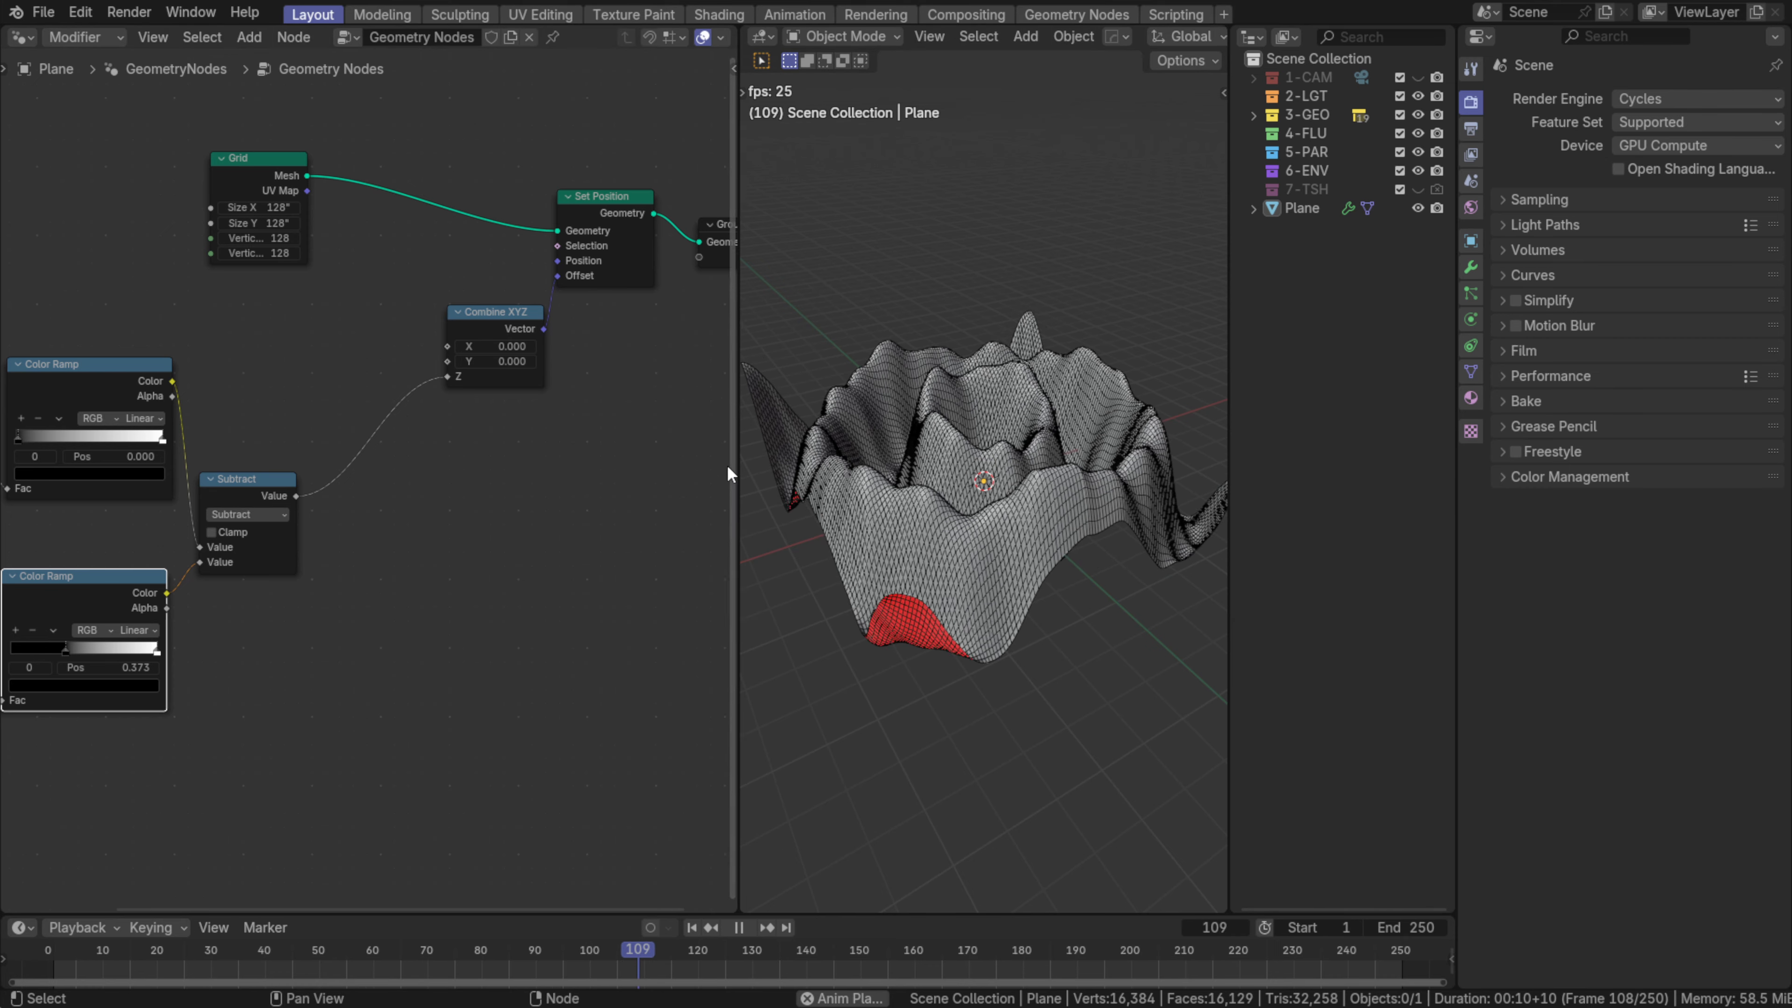
- Stop the animation, duplicate the plane and raise the copy about 66 inches along Z
key(space)
click(1000, 519)
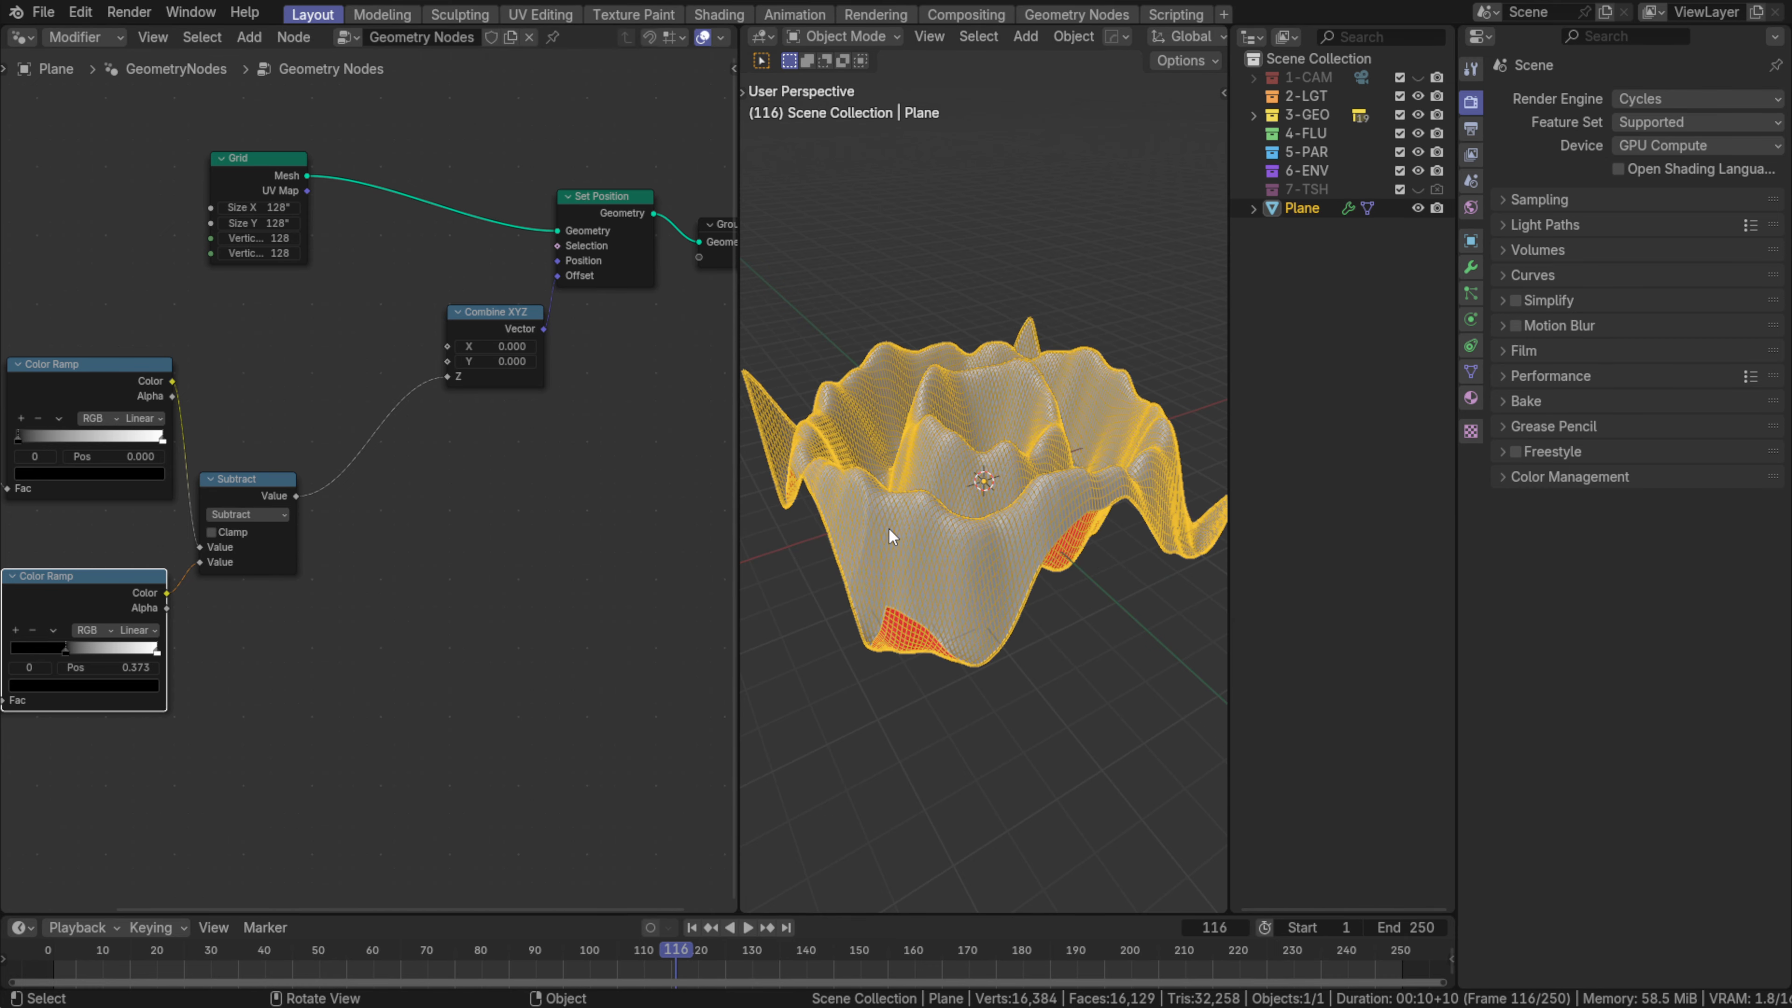
middle_drag(894, 538, 966, 520)
key(shift+d)
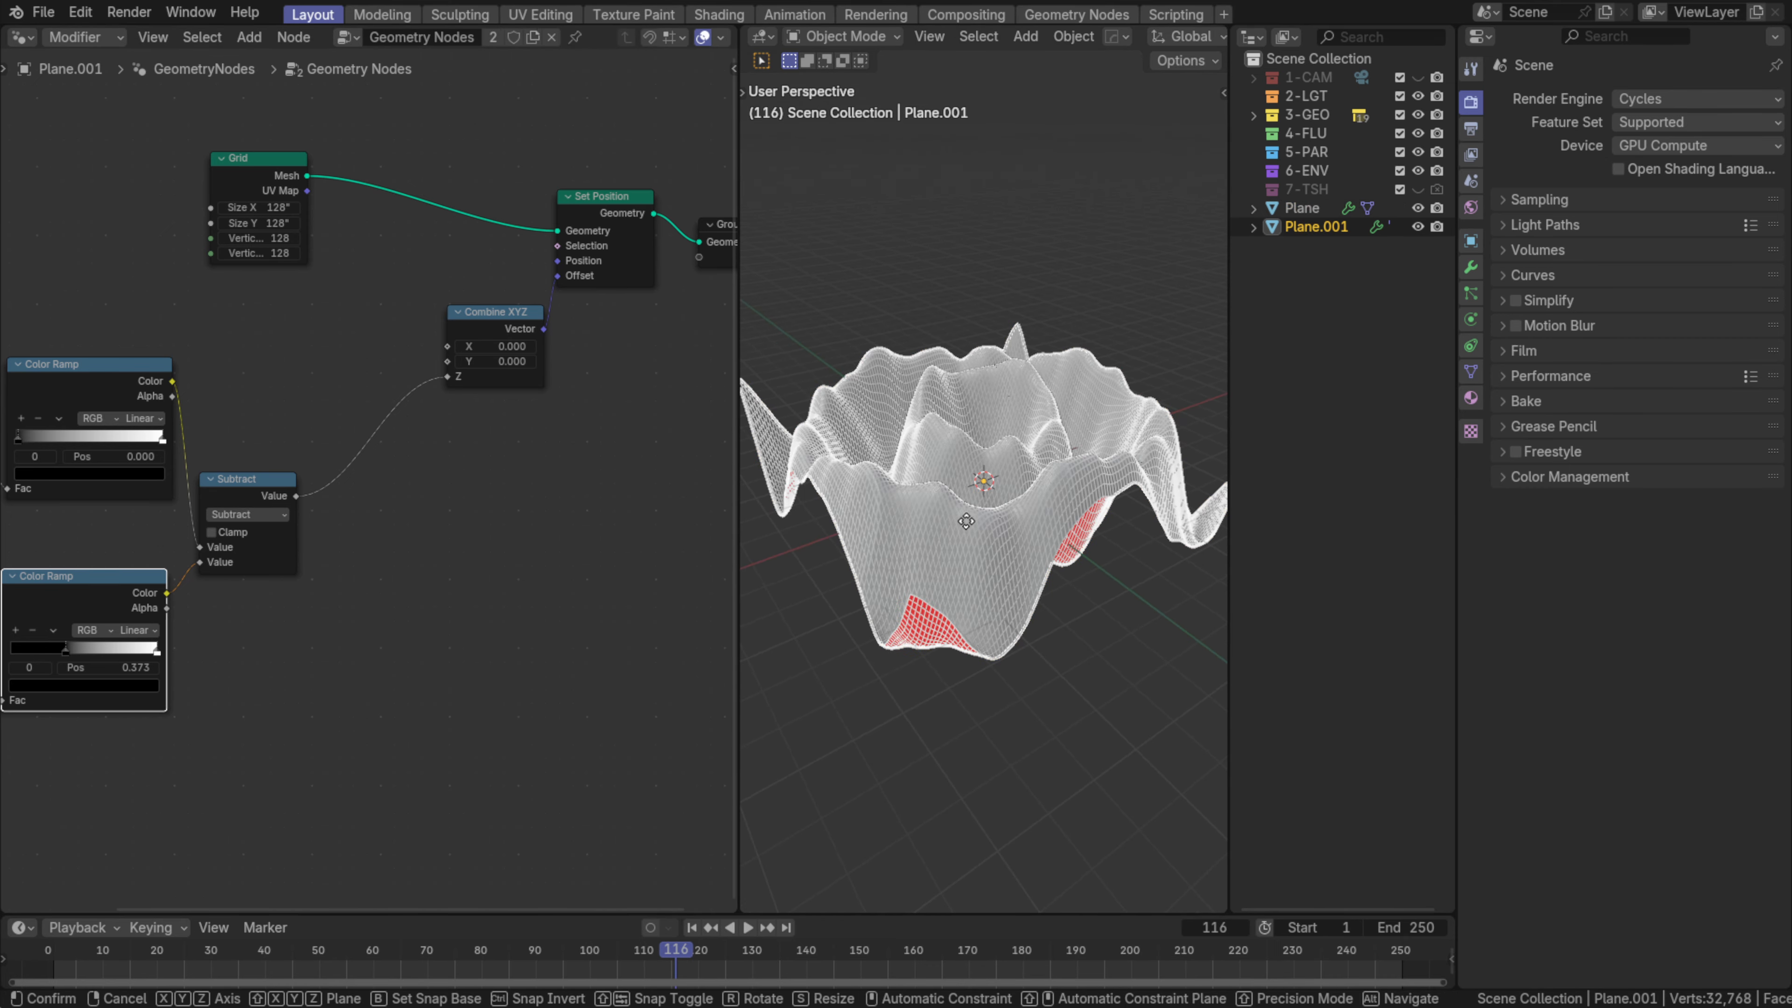
key(z)
click(970, 297)
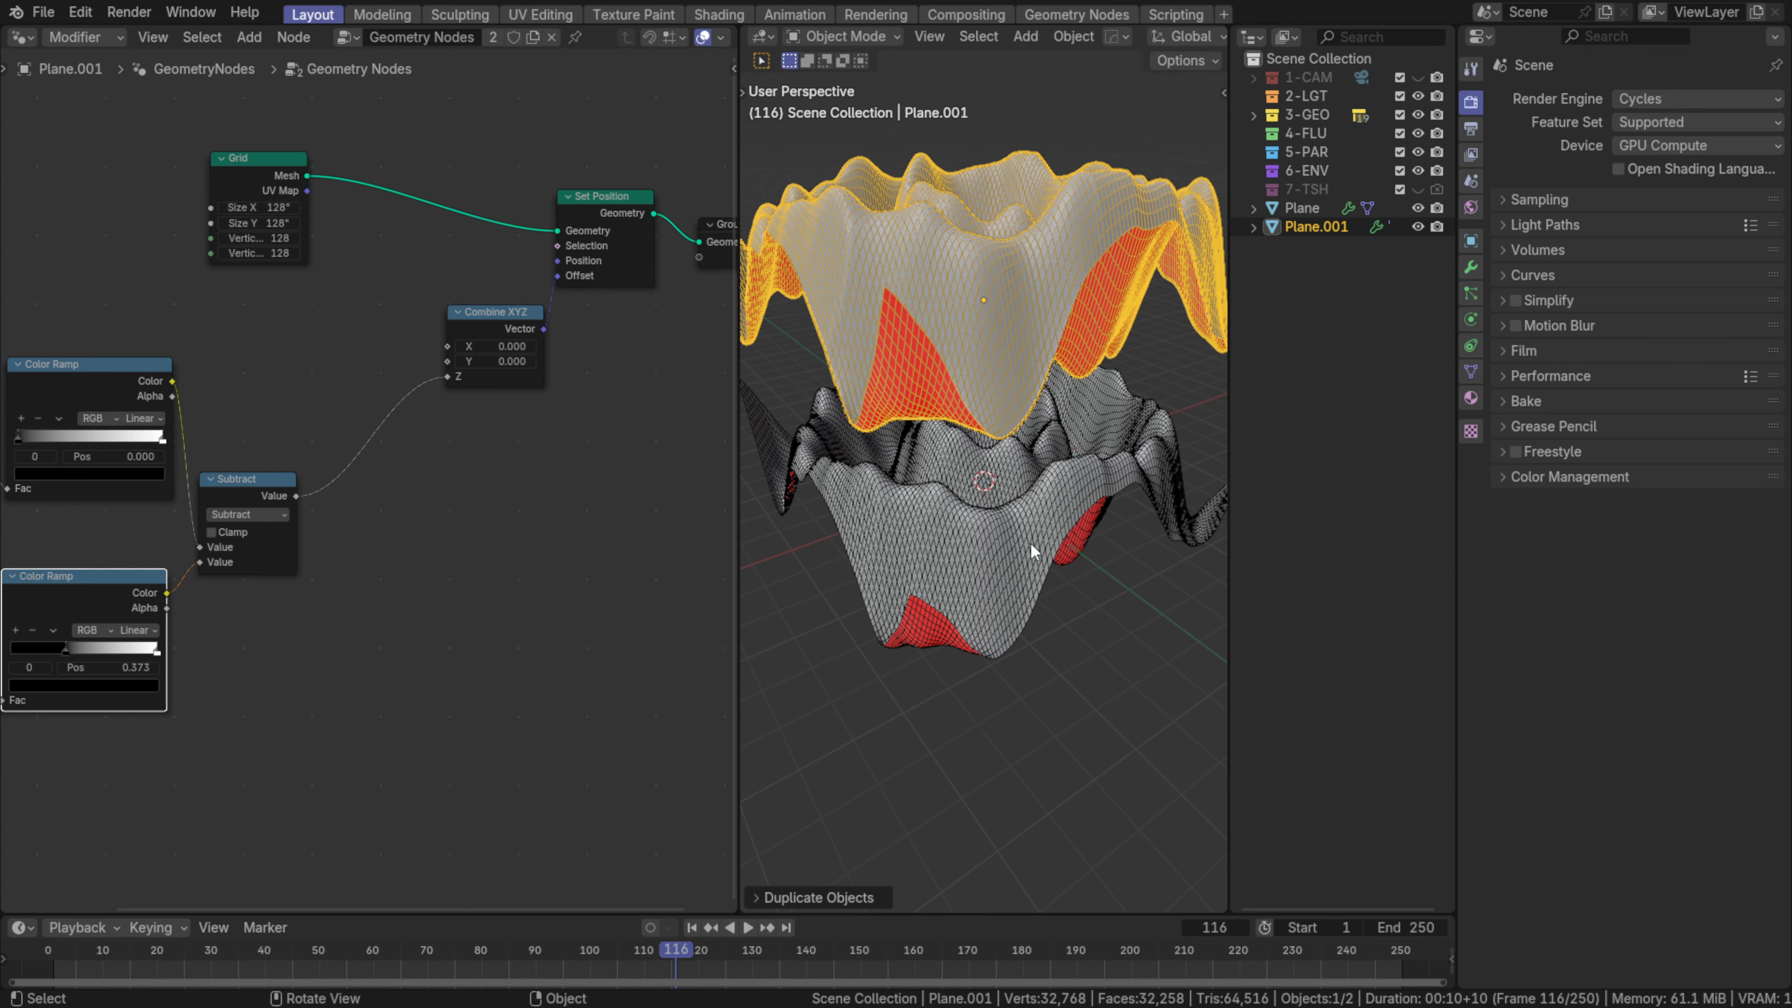
- Move the original plane straight down along Z, well below the world origin
click(1030, 543)
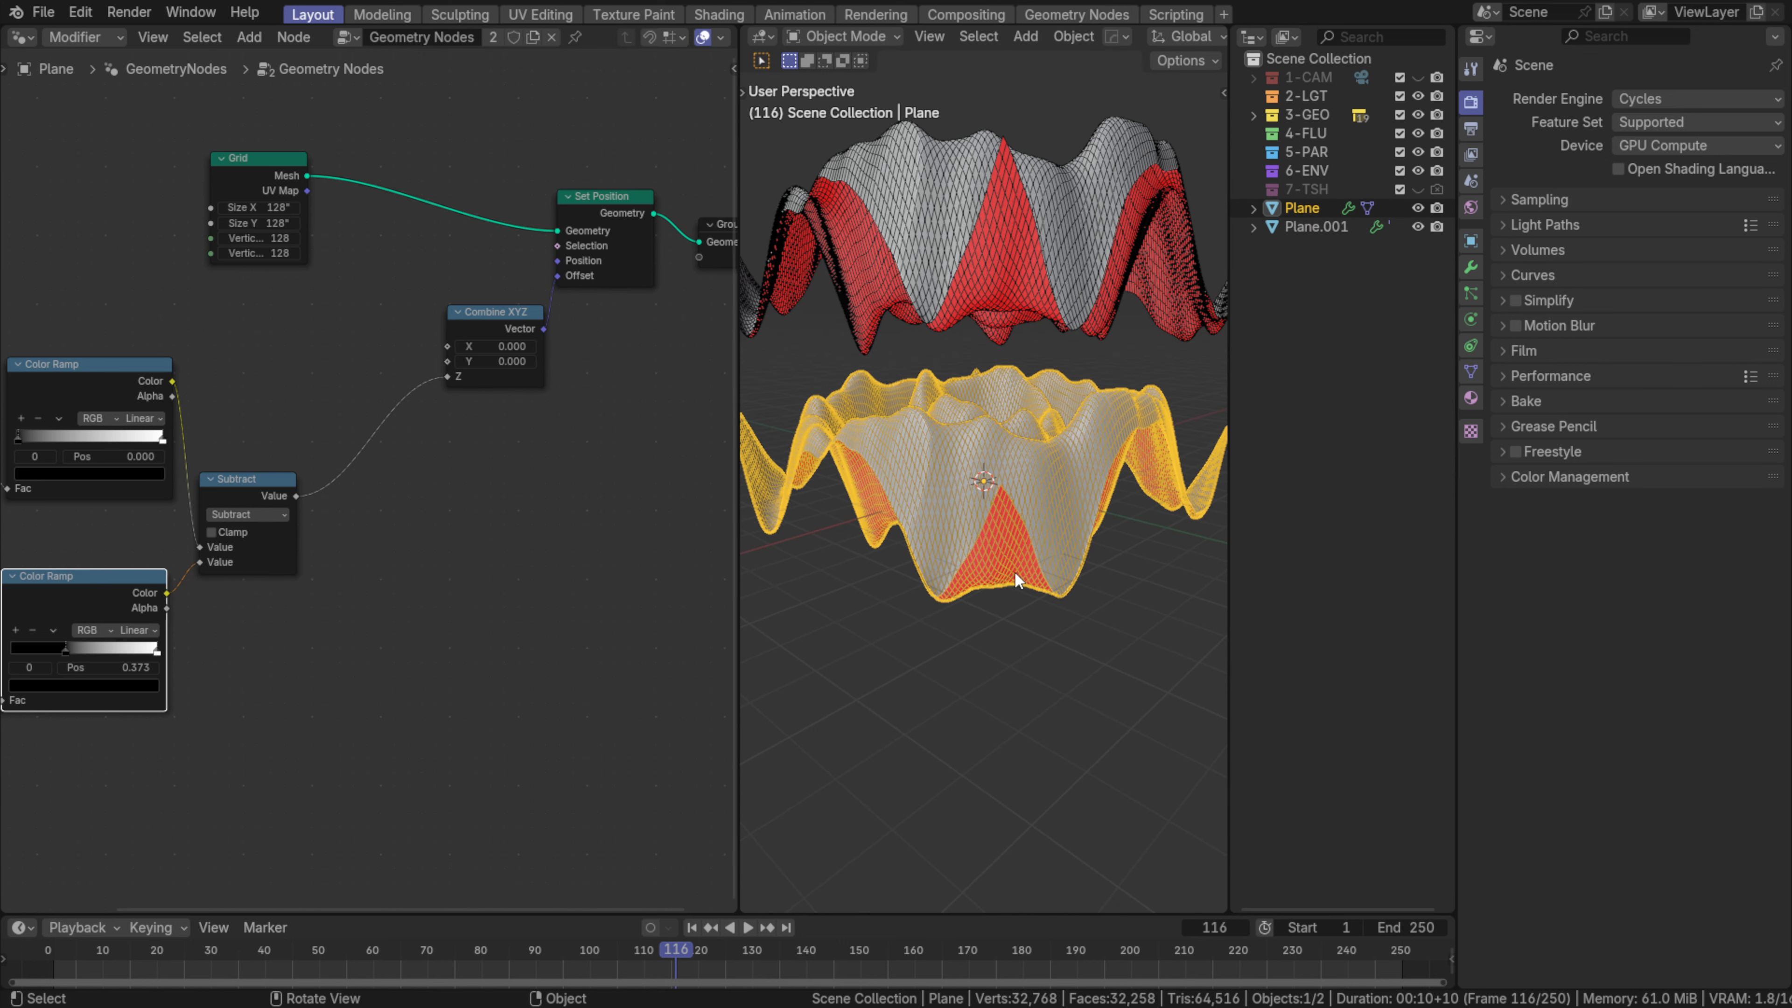
key(g)
key(z)
click(1018, 436)
- Set the Z location of the duplicated plane to 0
click(1017, 250)
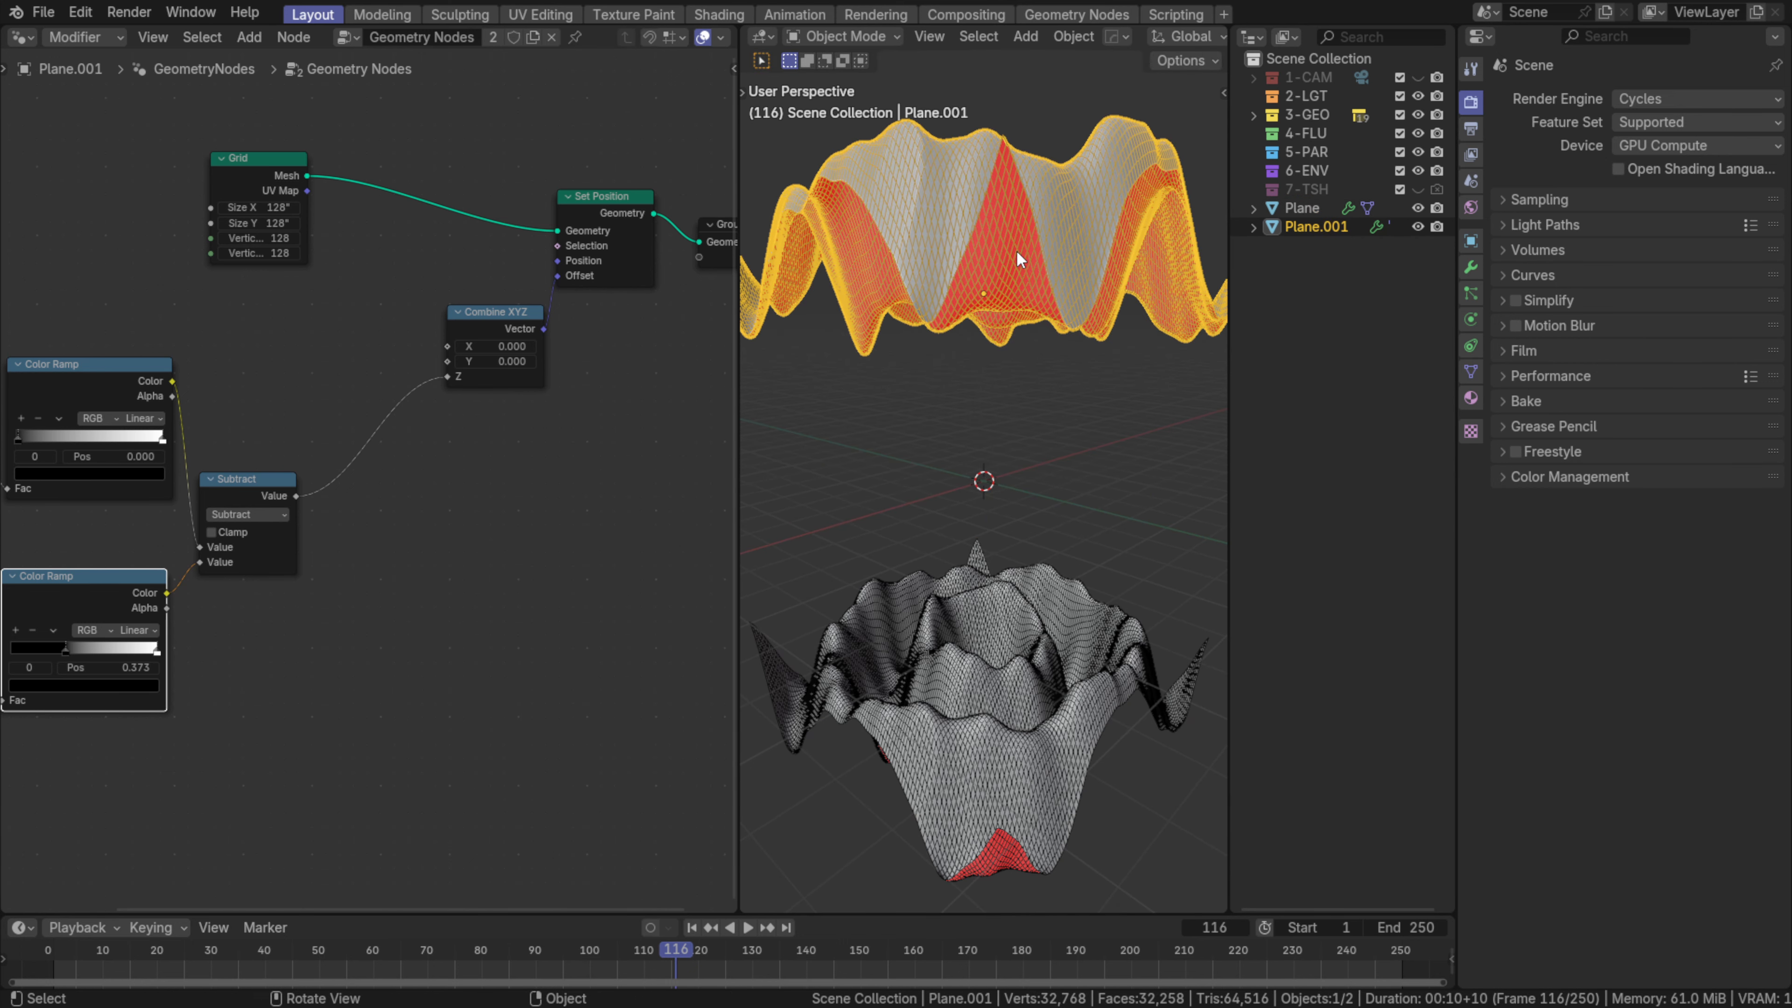
text(n)
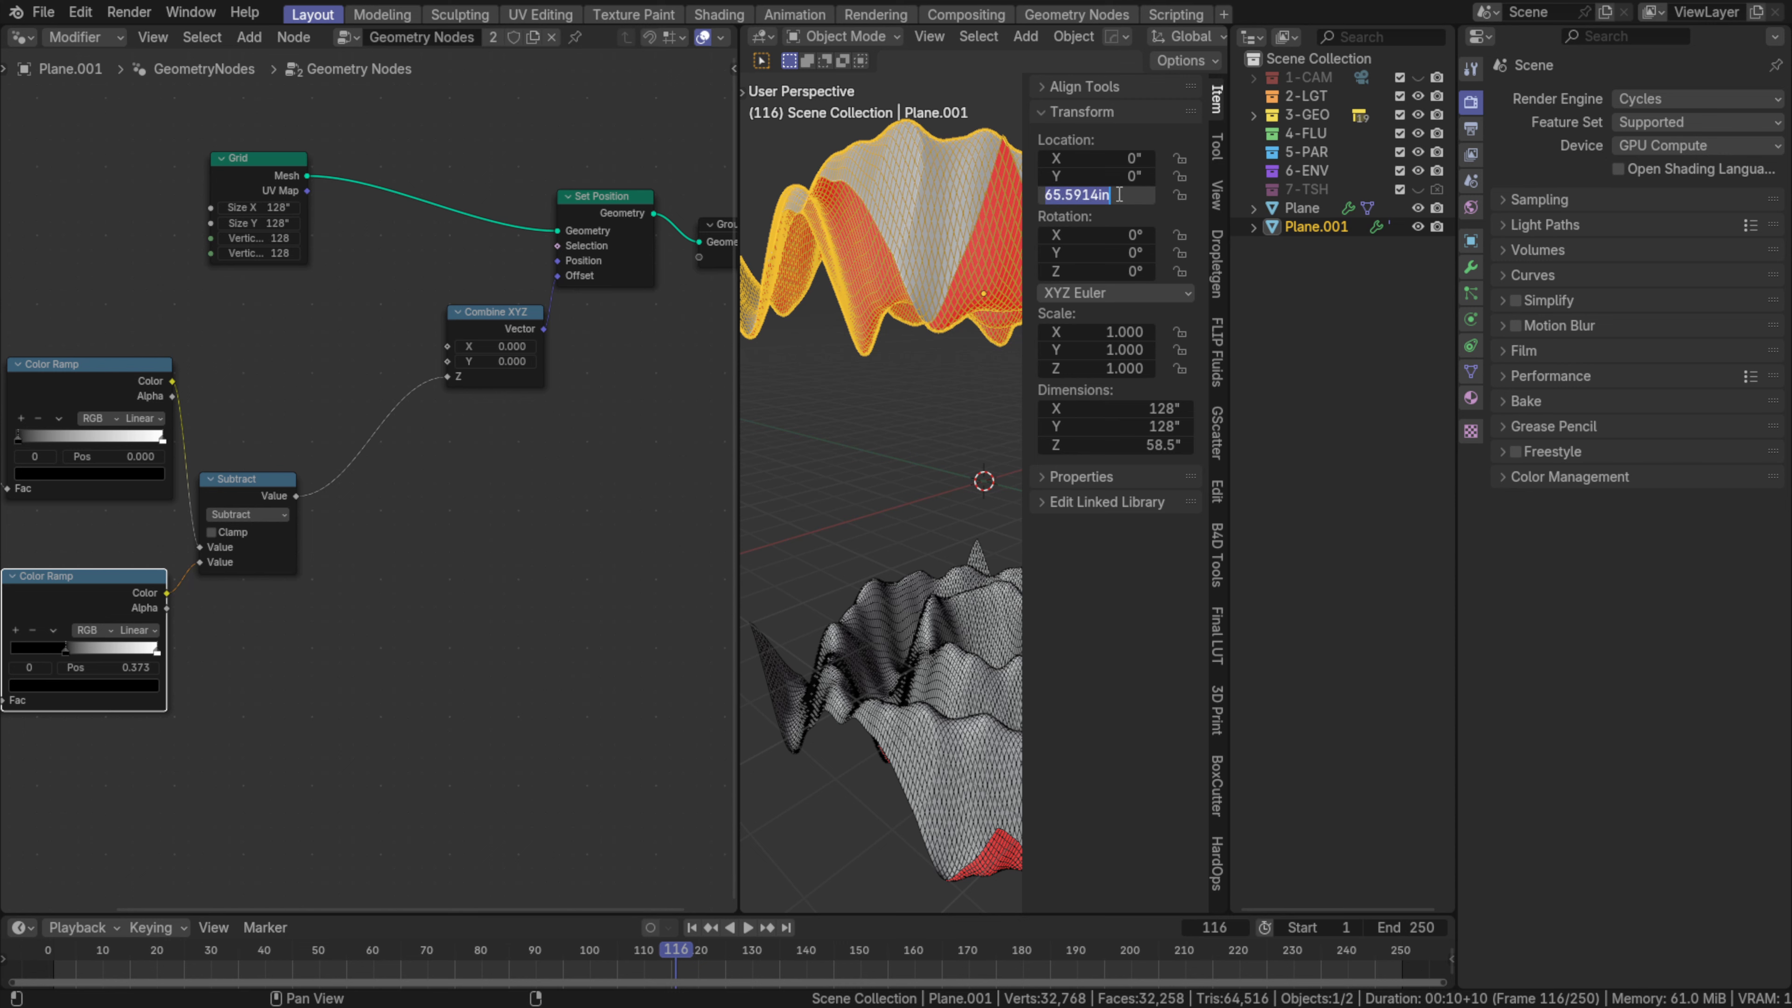
text(0)
key(Return)
key(n)
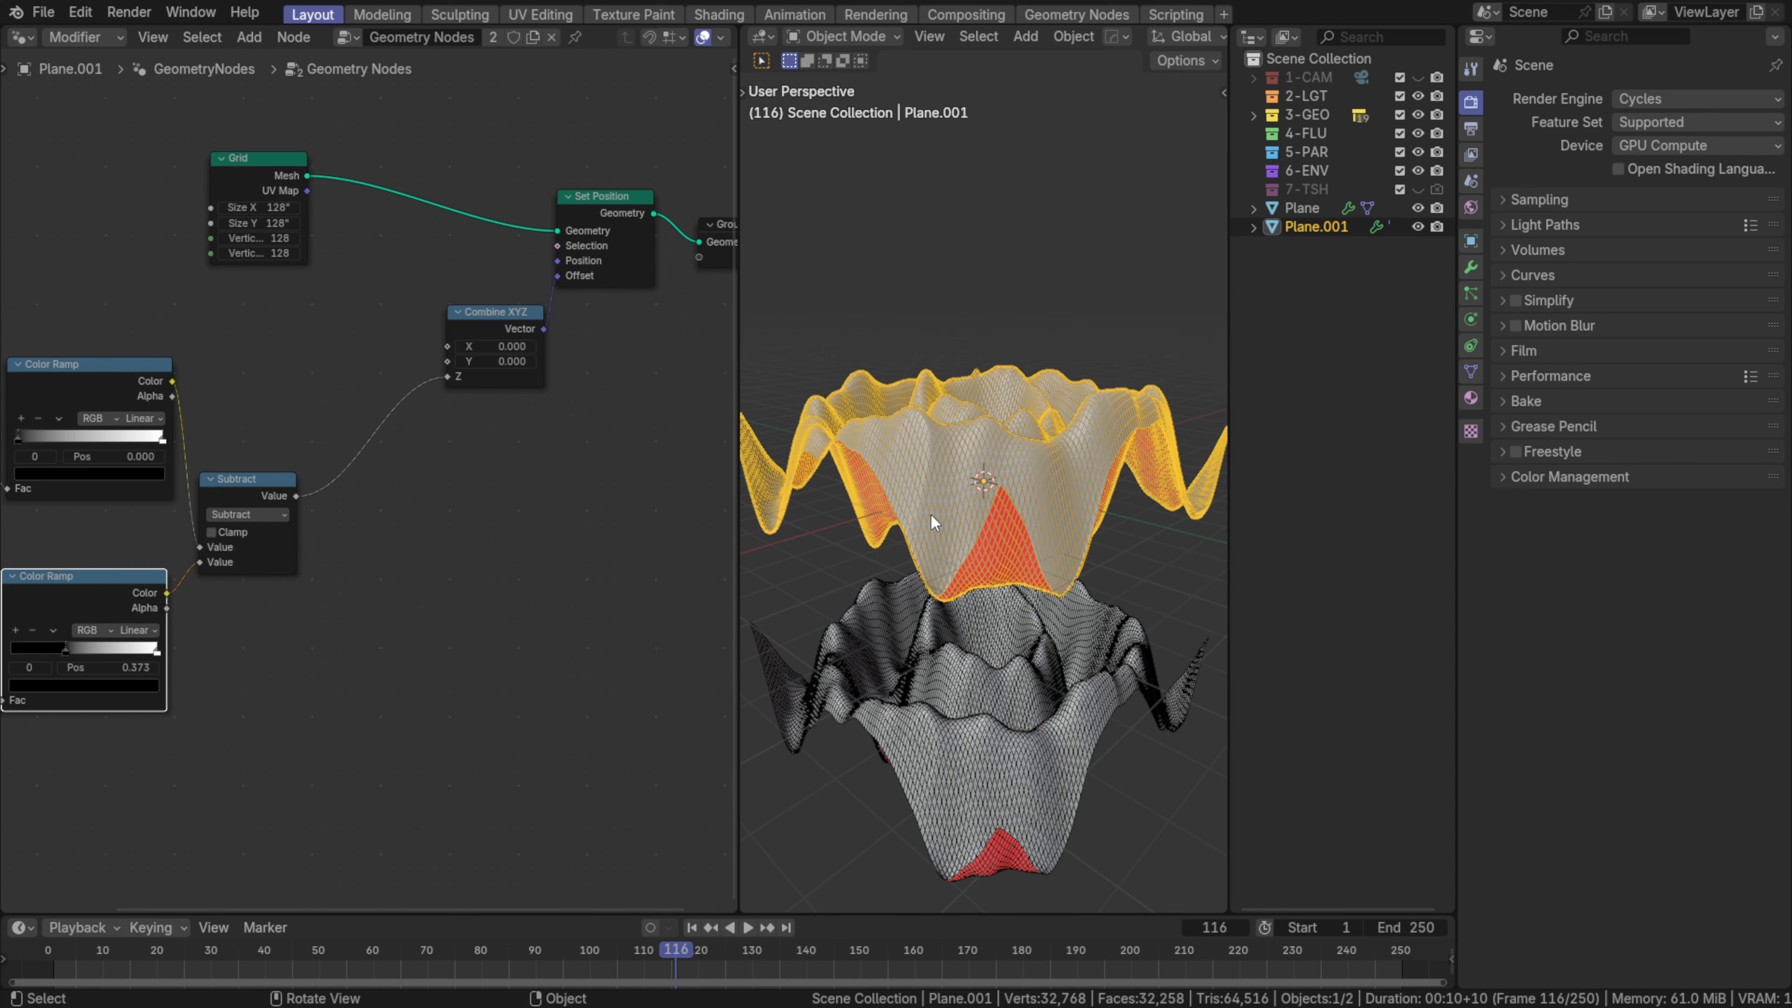
- Make the duplicated plane's node tree a single-user copy and rename it Grid
middle_drag(592, 416, 435, 442)
key(alt+a)
click(1053, 443)
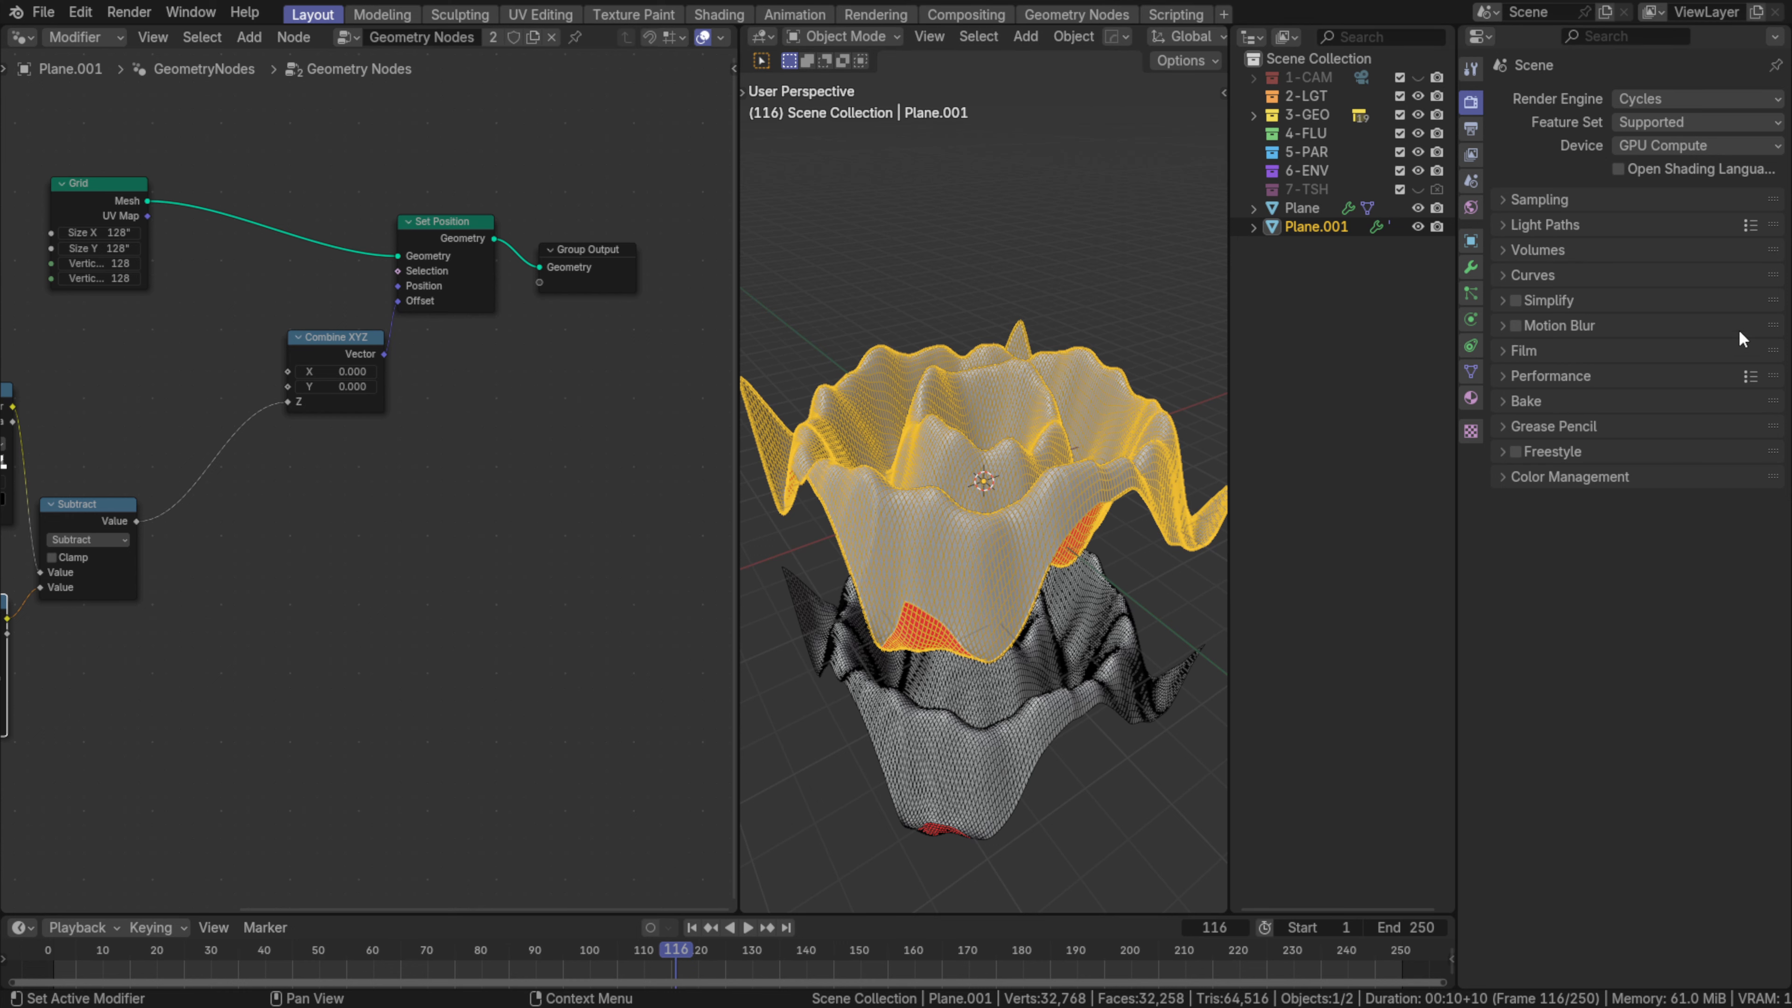
middle_drag(429, 329, 378, 387)
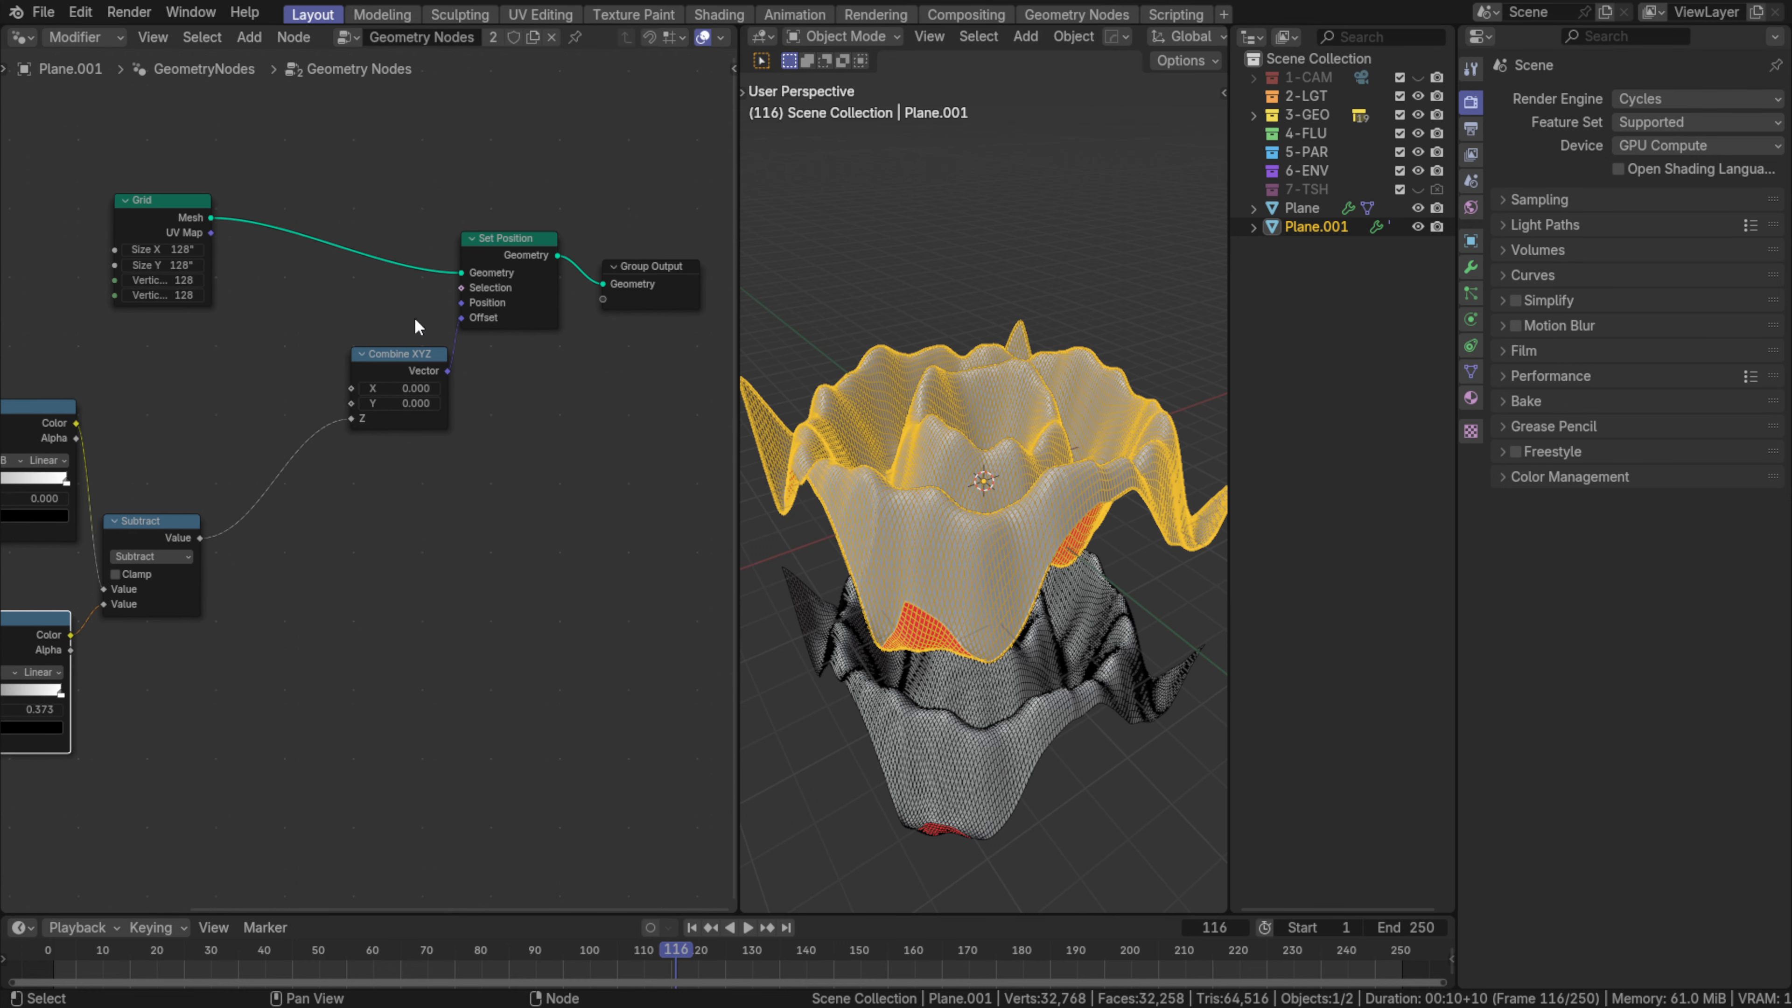
click(492, 40)
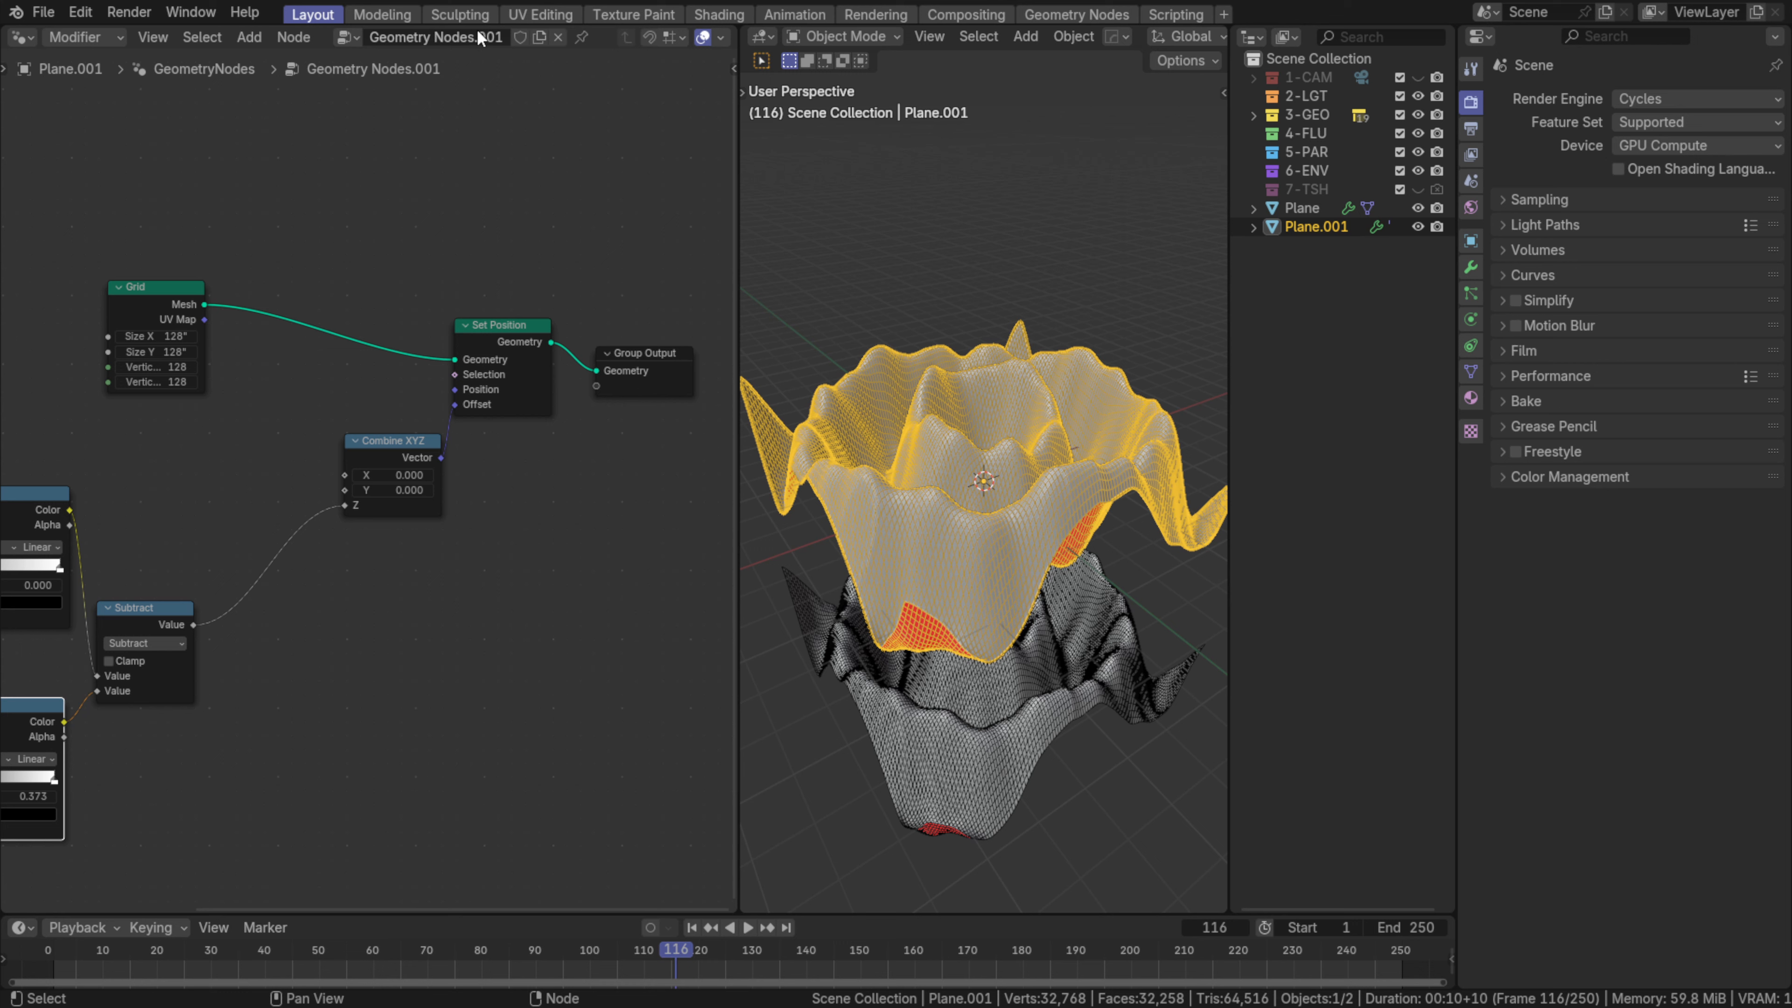
key(Return)
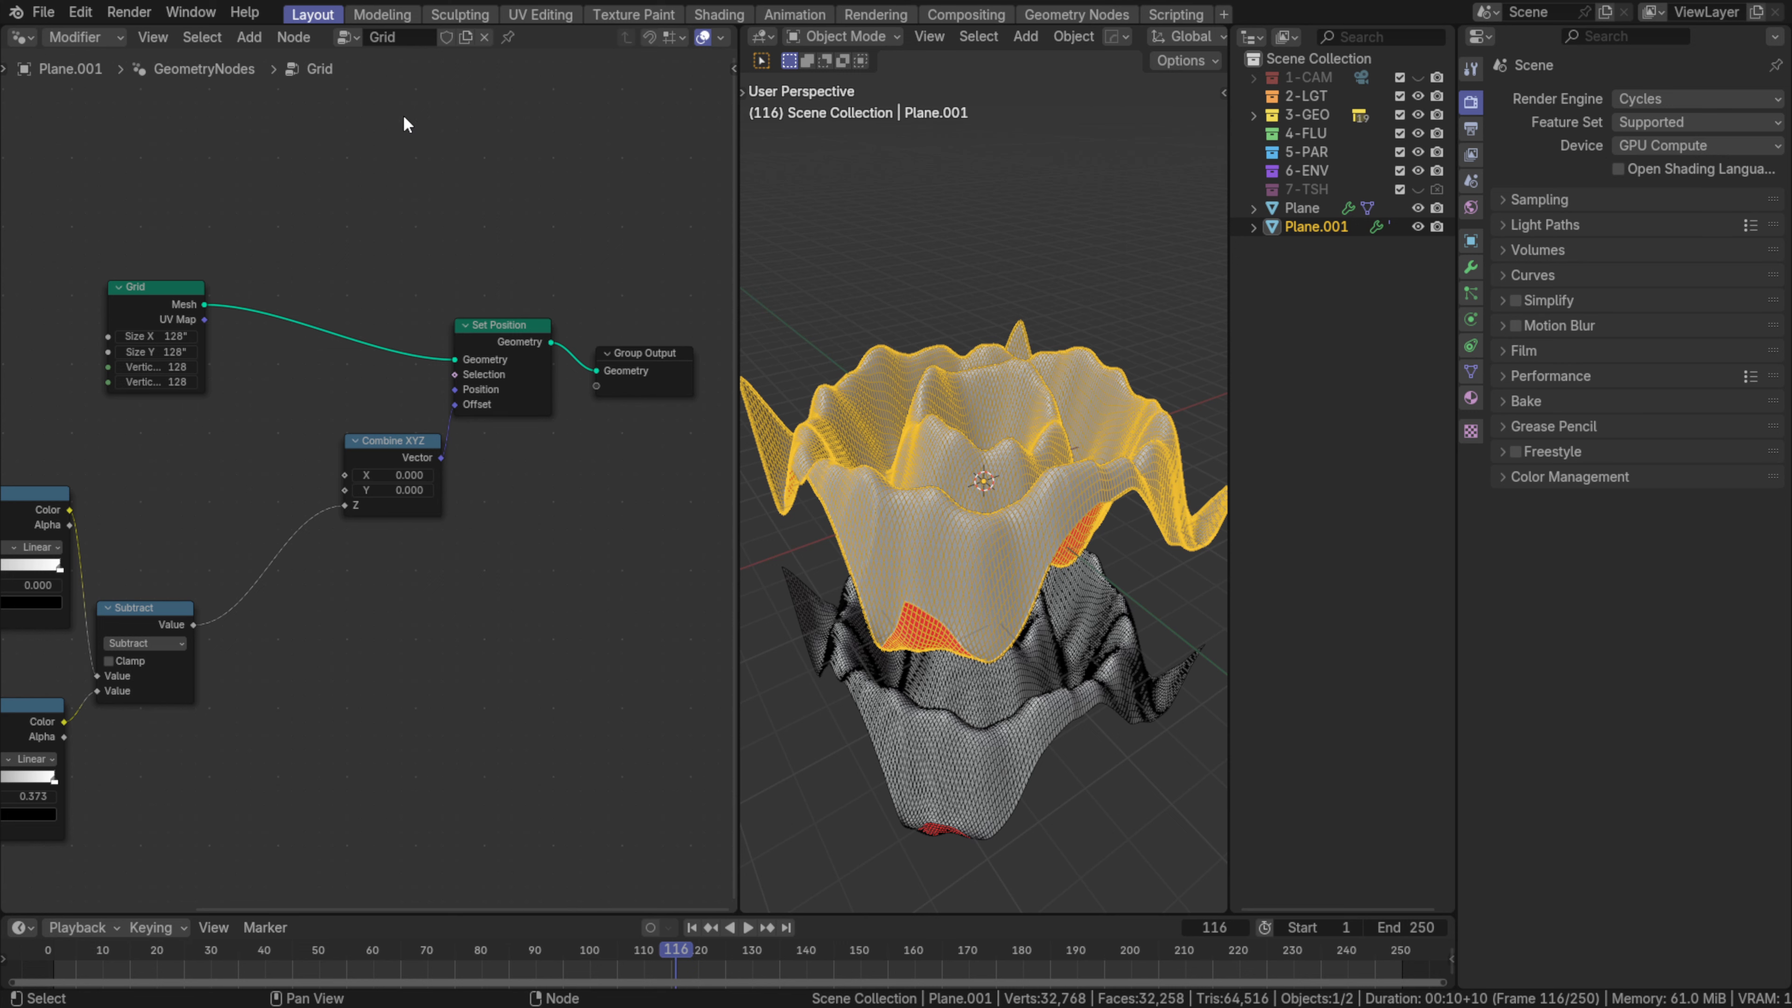
- Delete the Combine XYZ node from the Grid node tree
middle_drag(296, 255, 374, 189)
middle_drag(275, 325, 171, 303)
scroll(449, 275, up, 4)
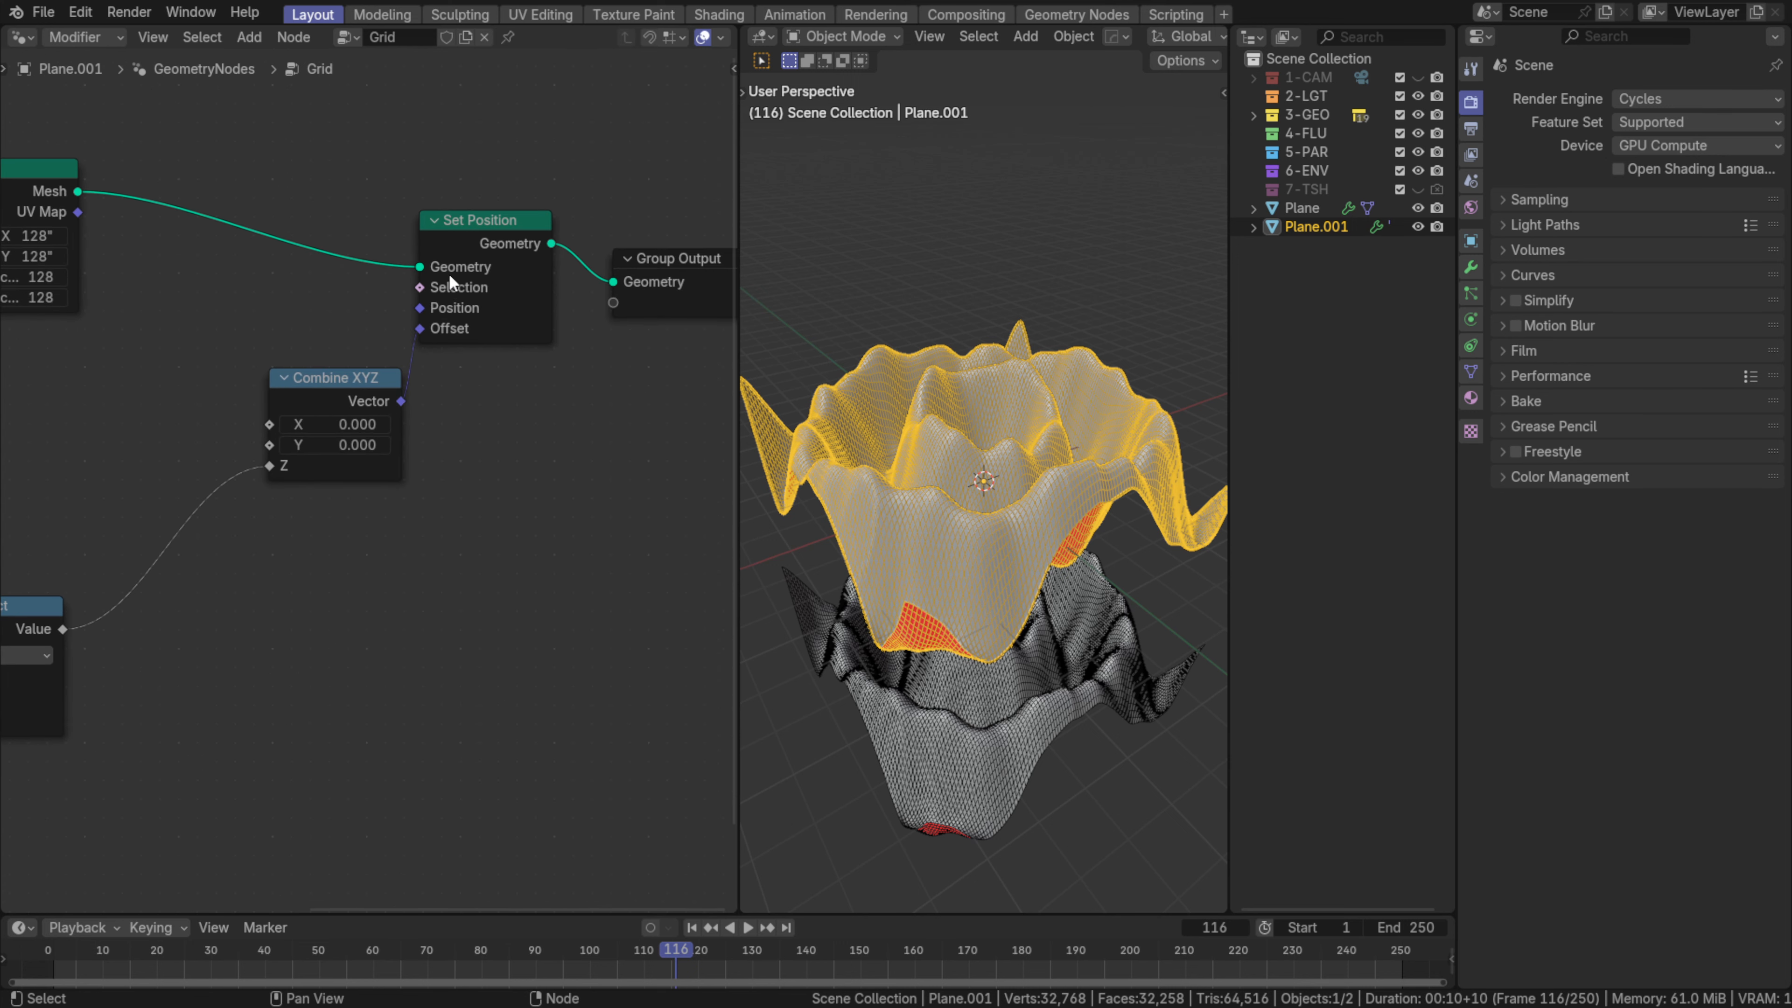
middle_drag(191, 238, 295, 248)
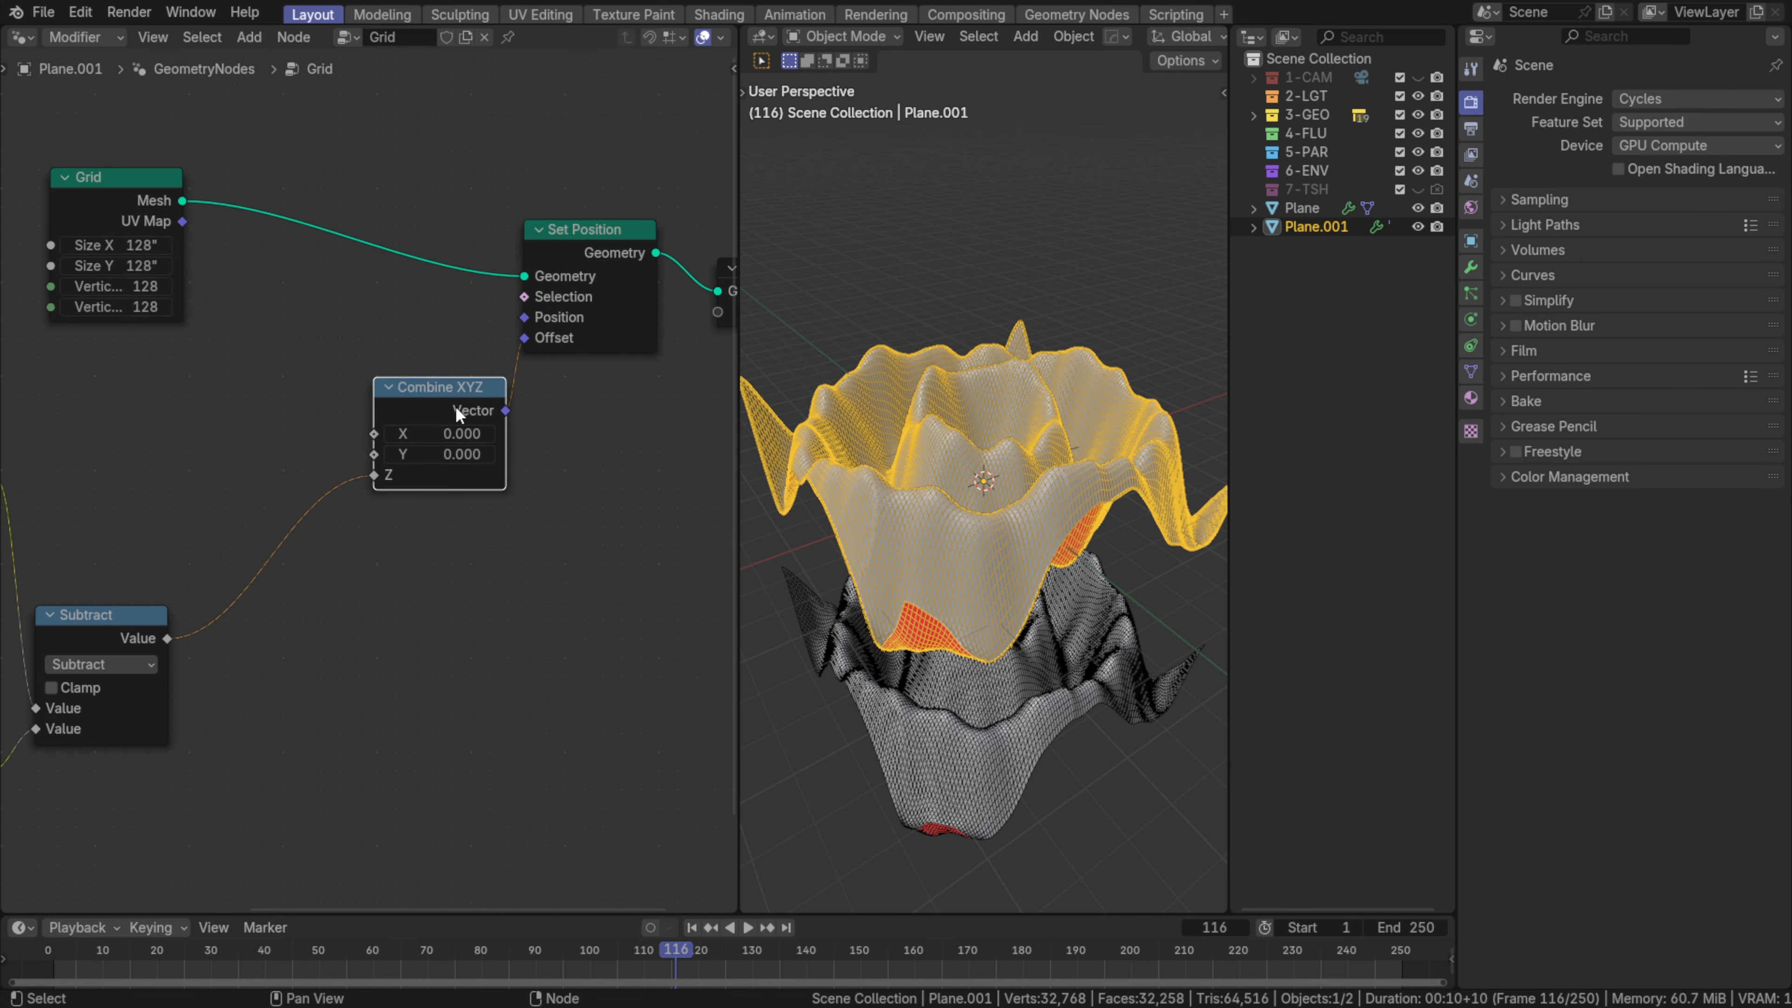
key(x)
- Delete the Wave Texture, Noise Texture, both Color Ramps and the Subtract node from the Grid tree
scroll(266, 441, down, 2)
middle_drag(266, 441, 322, 428)
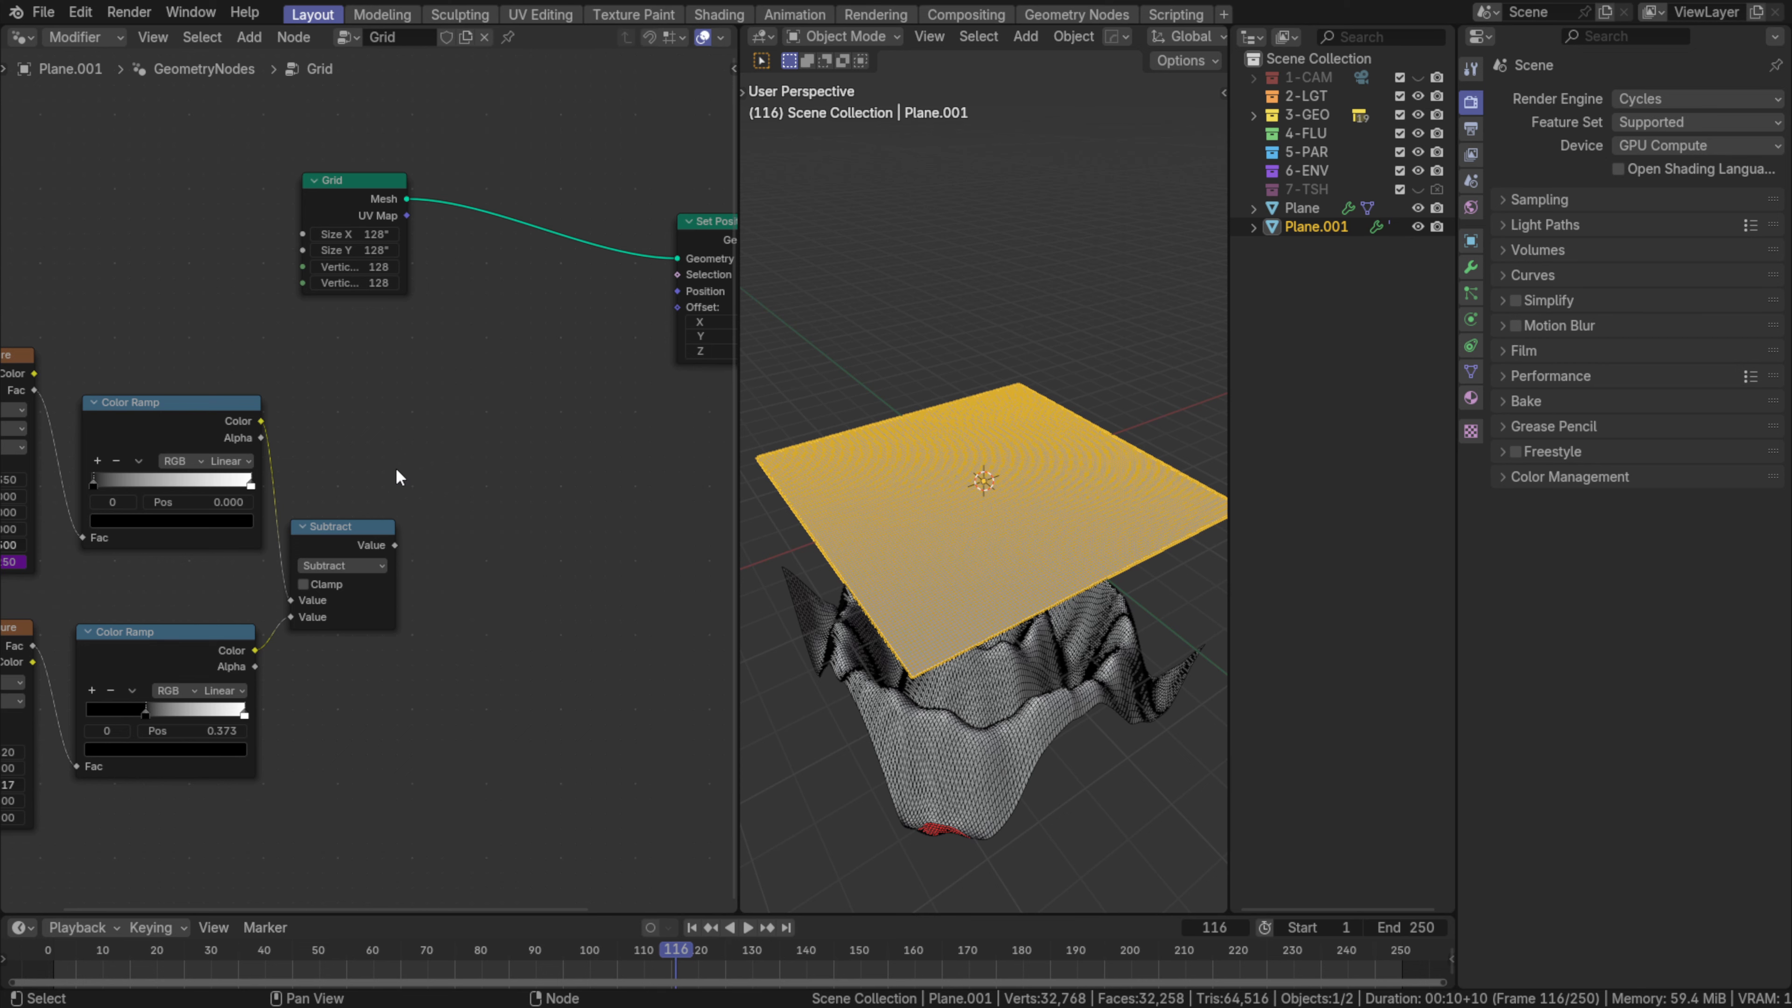
scroll(400, 478, down, 1)
middle_drag(399, 478, 582, 454)
drag(146, 437, 582, 686)
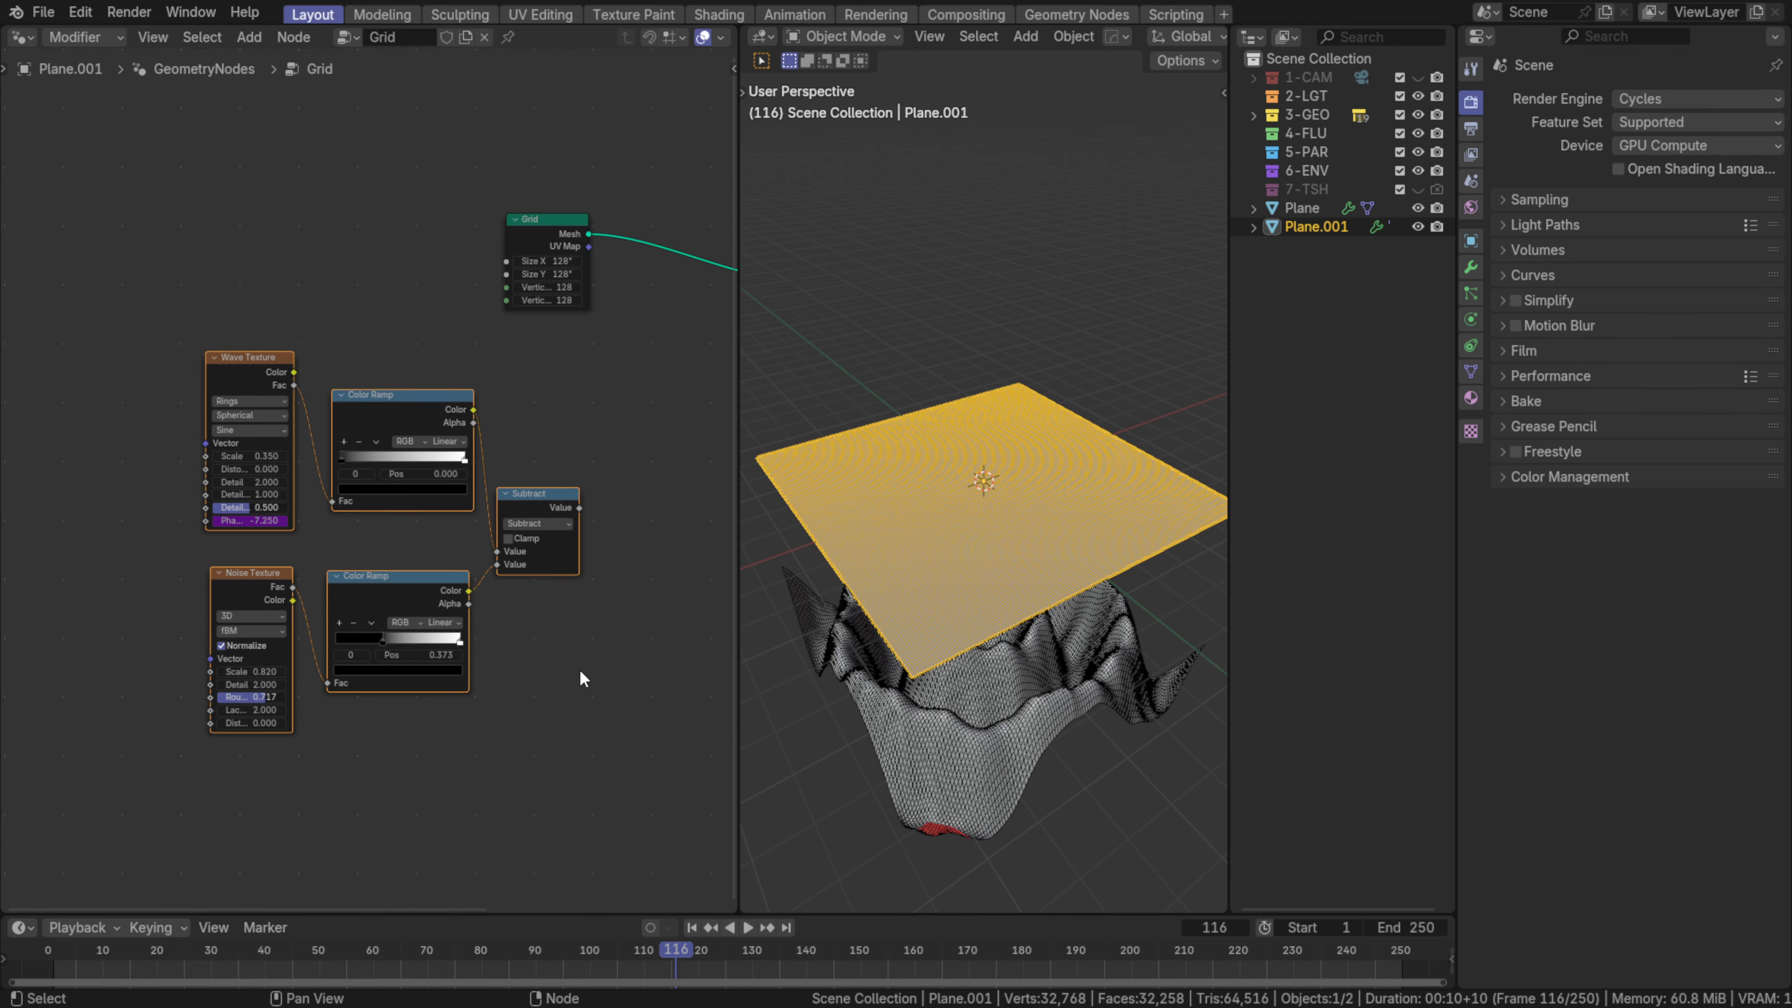
key(x)
- Reposition the remaining Set Position and Grid nodes slightly to tidy the tree
middle_drag(634, 584, 211, 628)
scroll(357, 489, up, 4)
drag(420, 252, 375, 239)
click(320, 520)
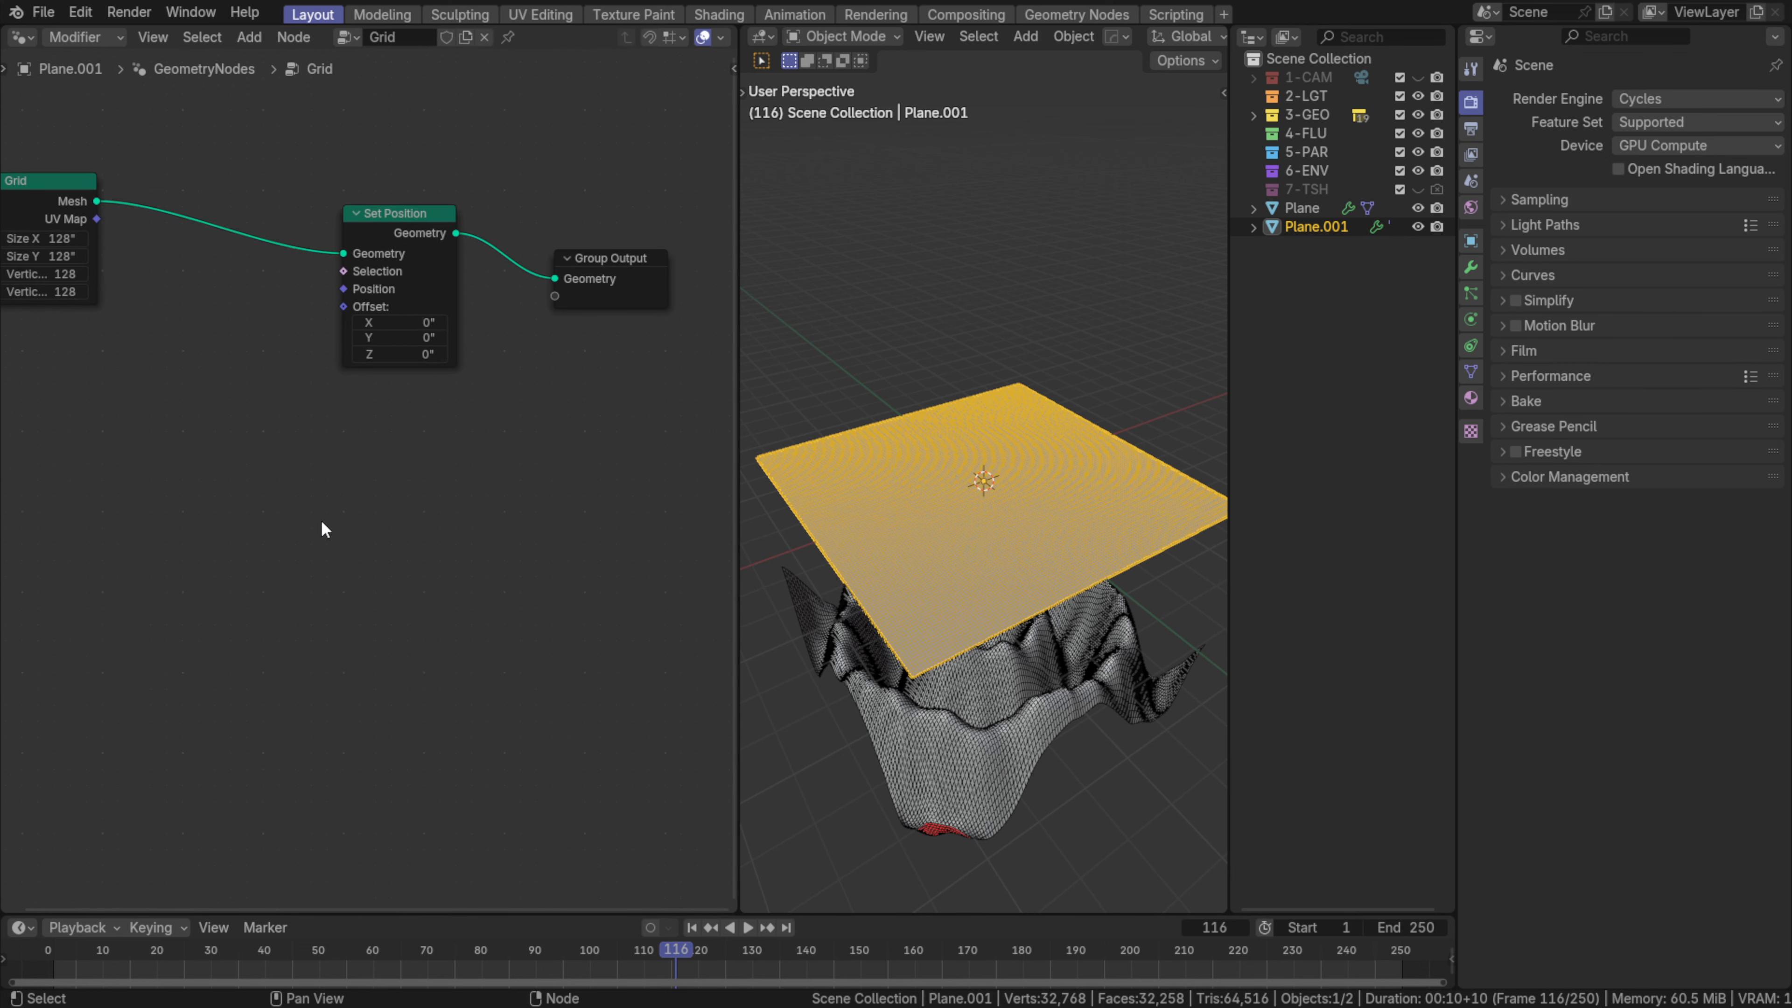
middle_drag(286, 458, 321, 577)
scroll(321, 577, up, 1)
drag(108, 350, 134, 340)
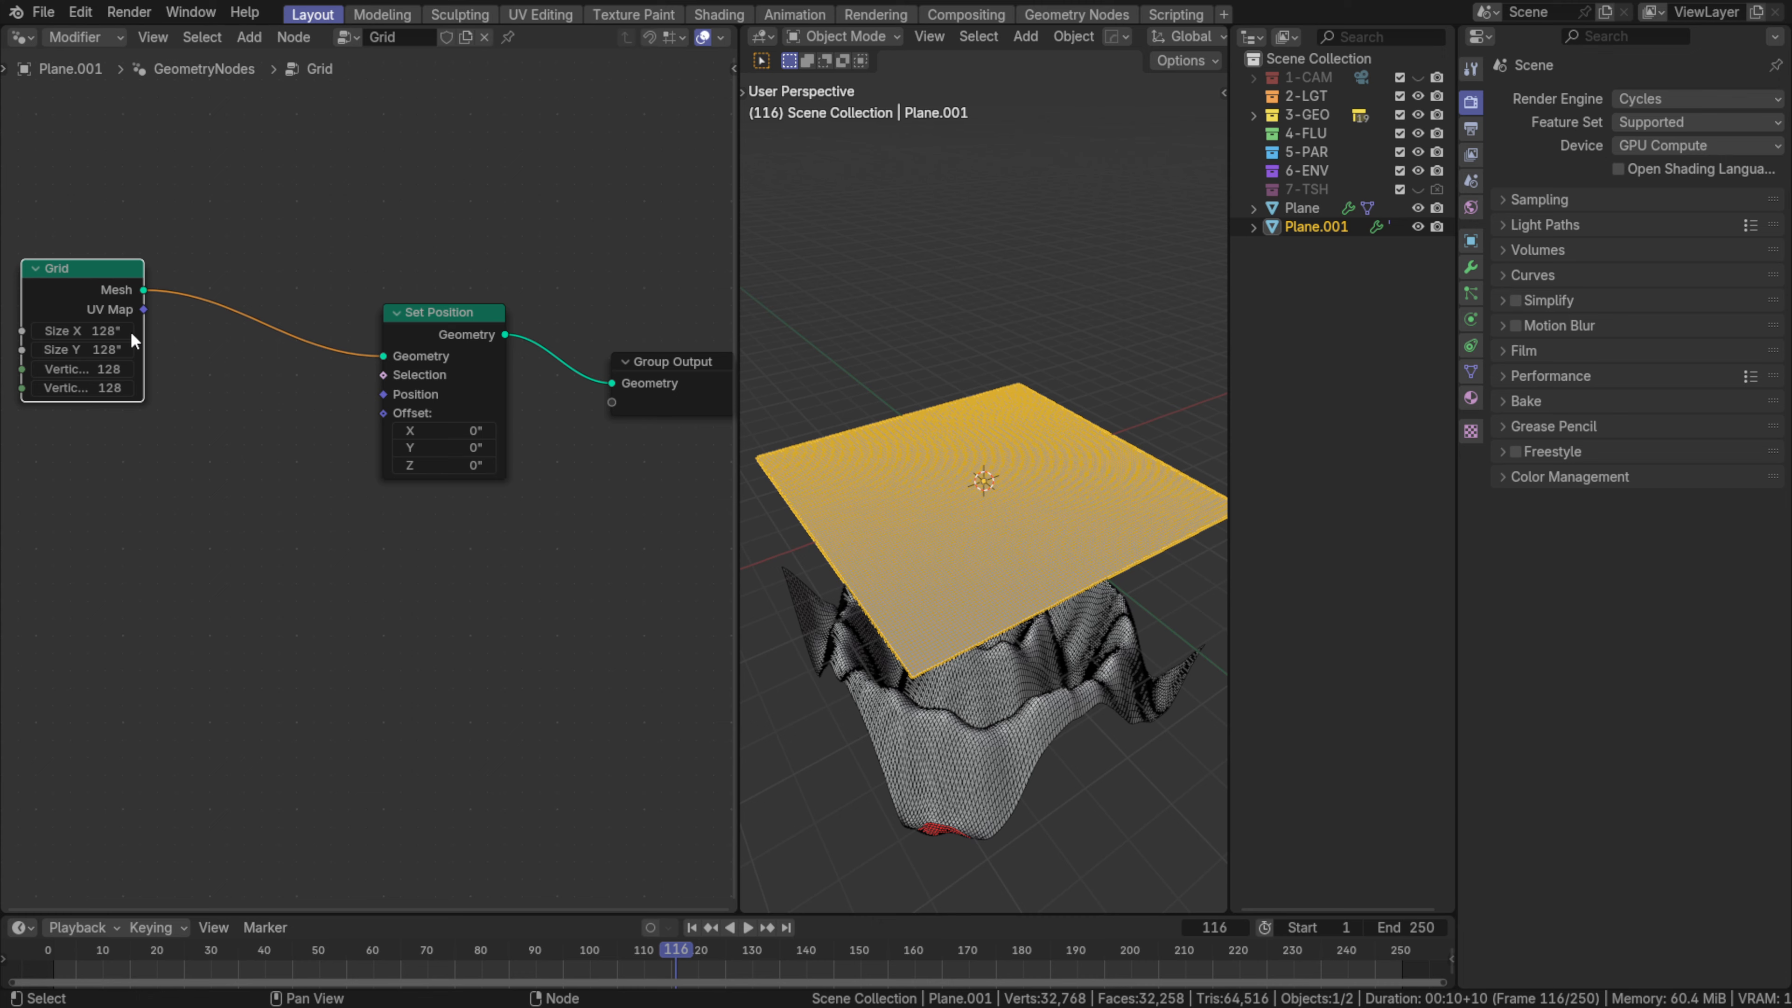
- Dissolve the Set Position node so Grid feeds Group Output directly, and move the Grid node close to Group Output
click(444, 339)
key(ctrl+x)
mouse_move(973, 763)
middle_down()
mouse_move(946, 653)
mouse_move(985, 542)
mouse_move(980, 481)
mouse_move(993, 533)
middle_up()
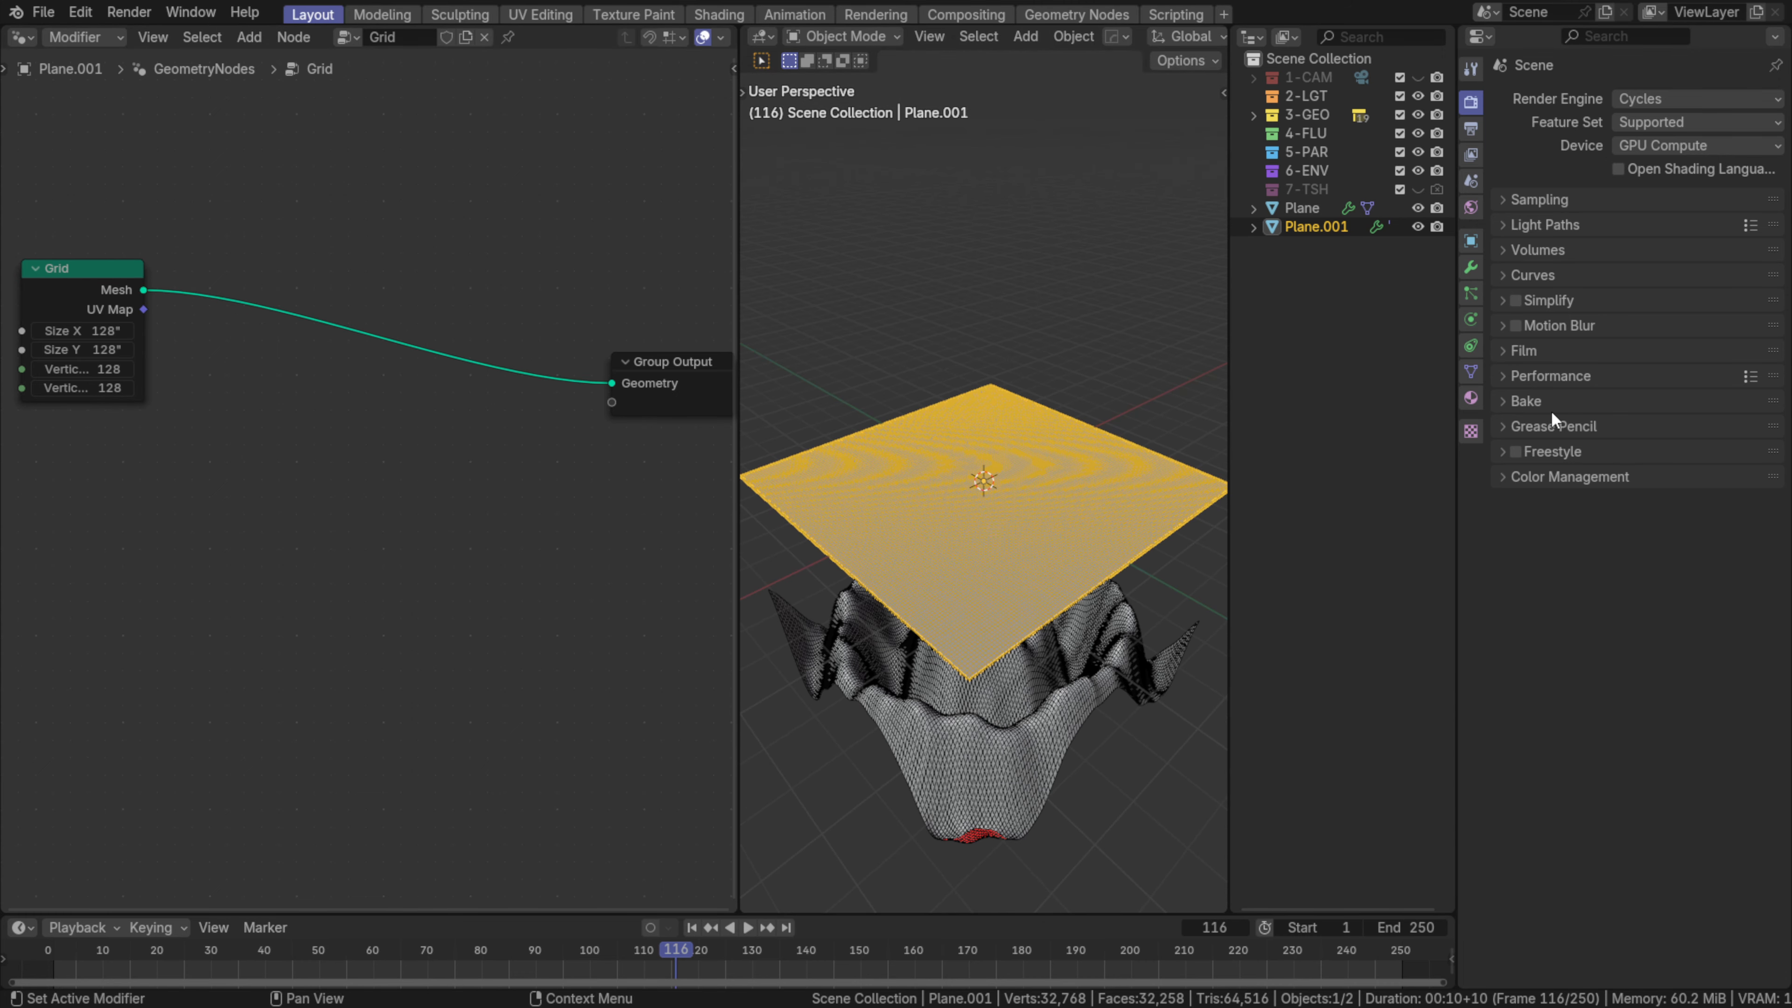
drag(21, 316, 394, 342)
- Inspect the duplicated plane's data properties and its underlying mesh in Edit Mode, returning to Object Mode
click(1471, 372)
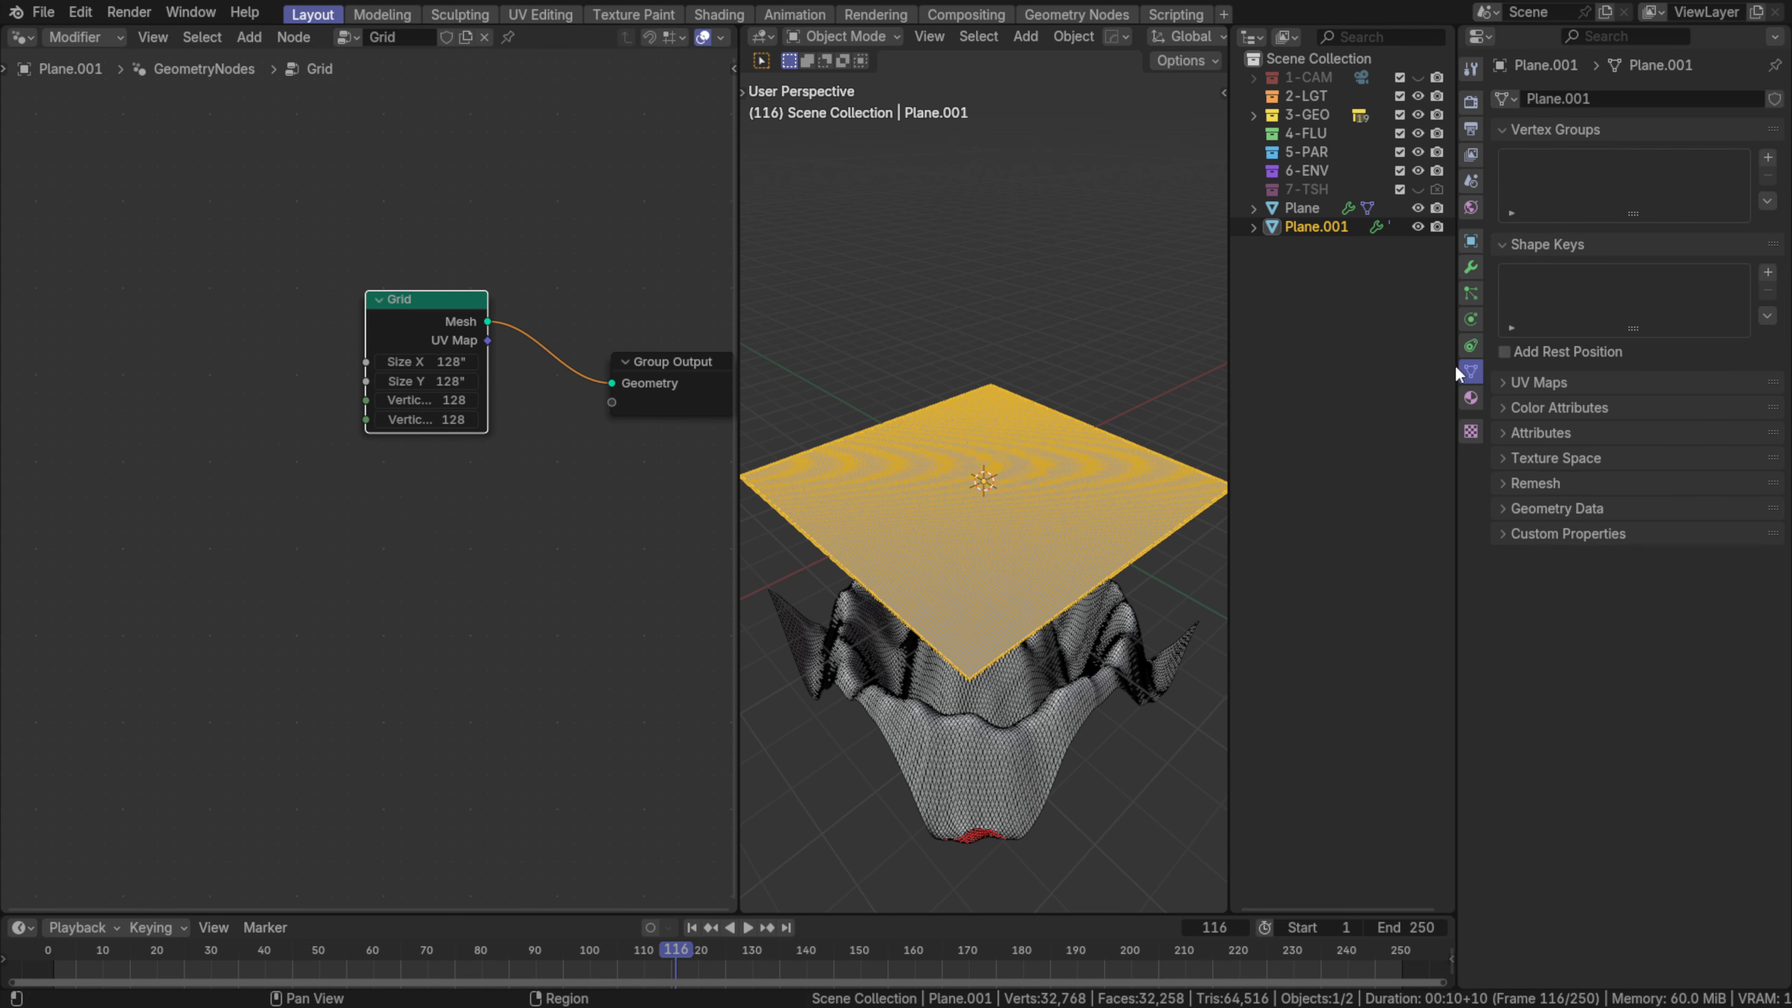
key(ctrl+Tab)
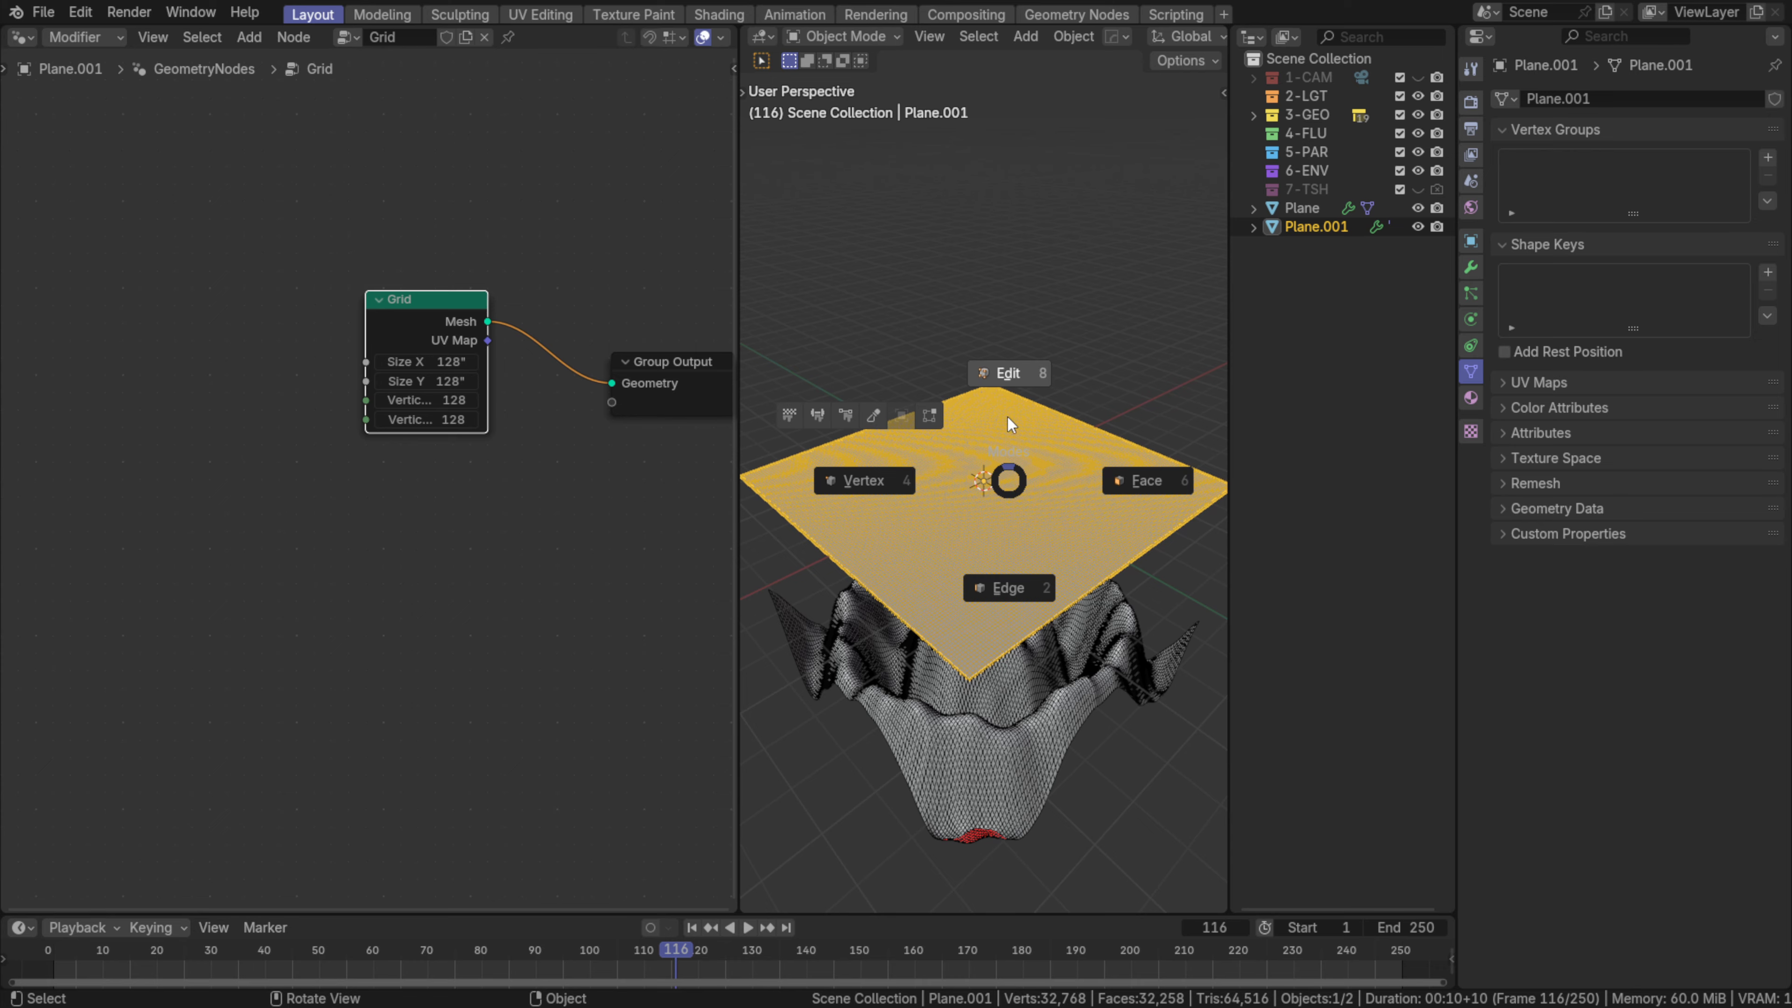
click(900, 492)
key(KP_Decimal)
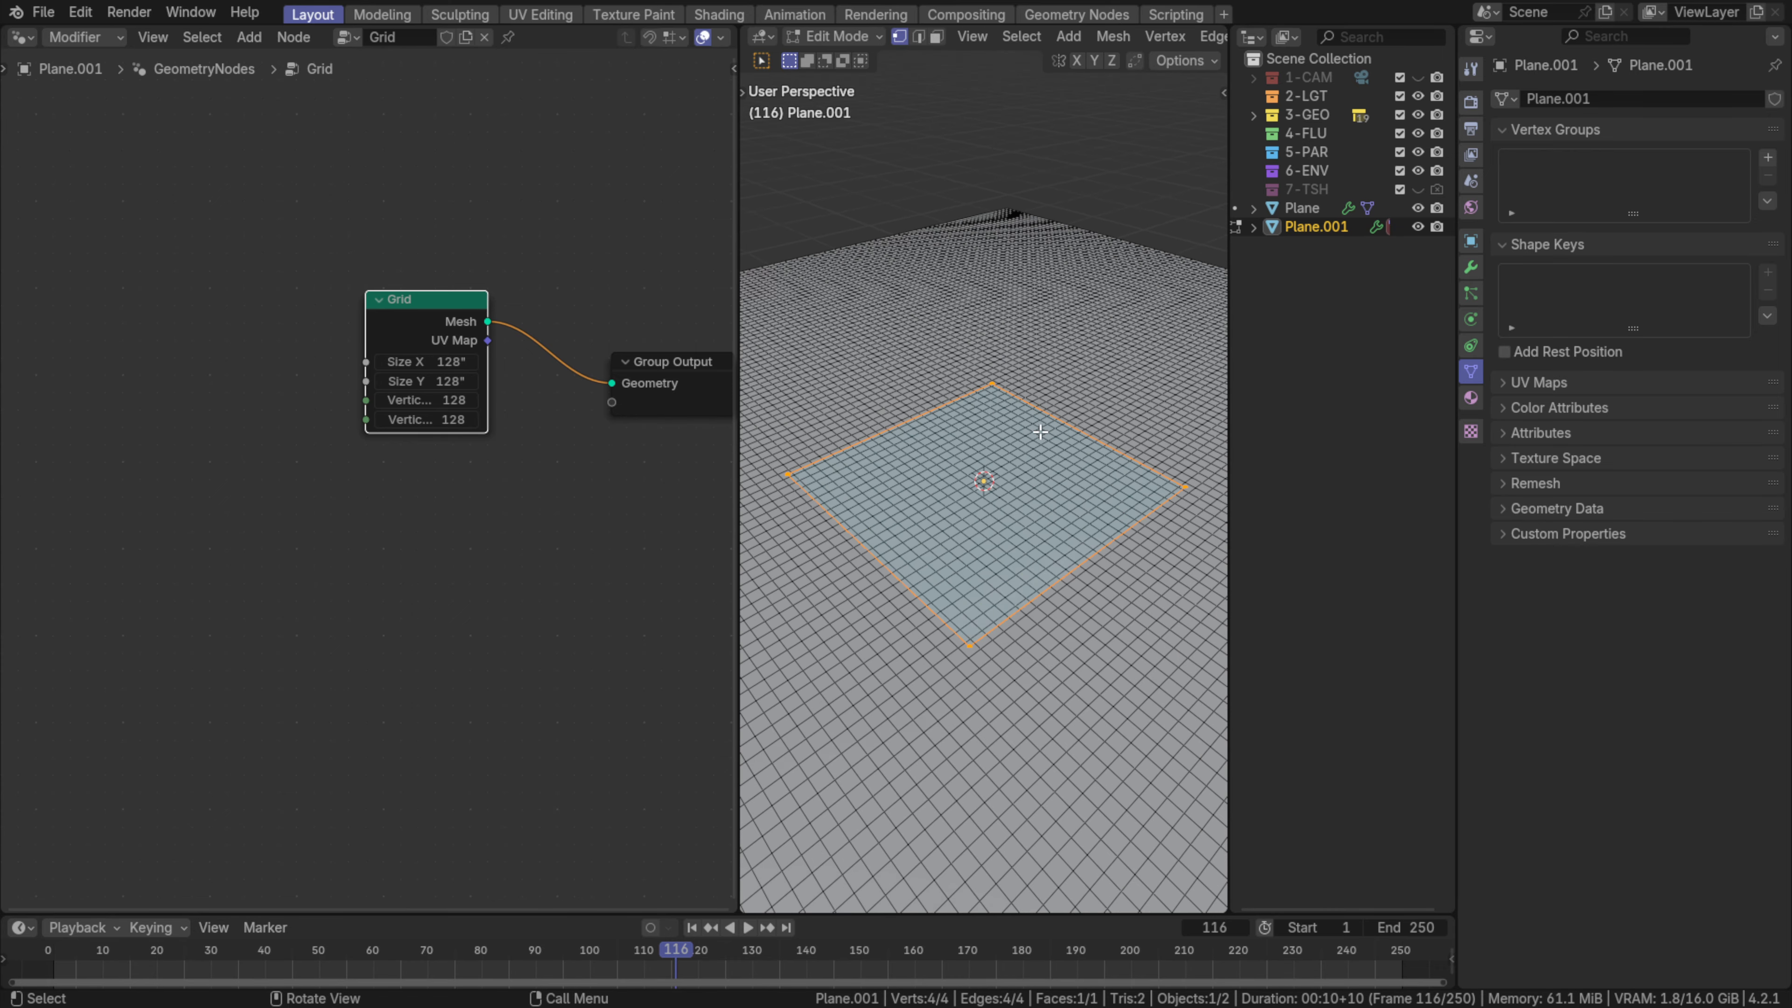
key(ctrl+Tab)
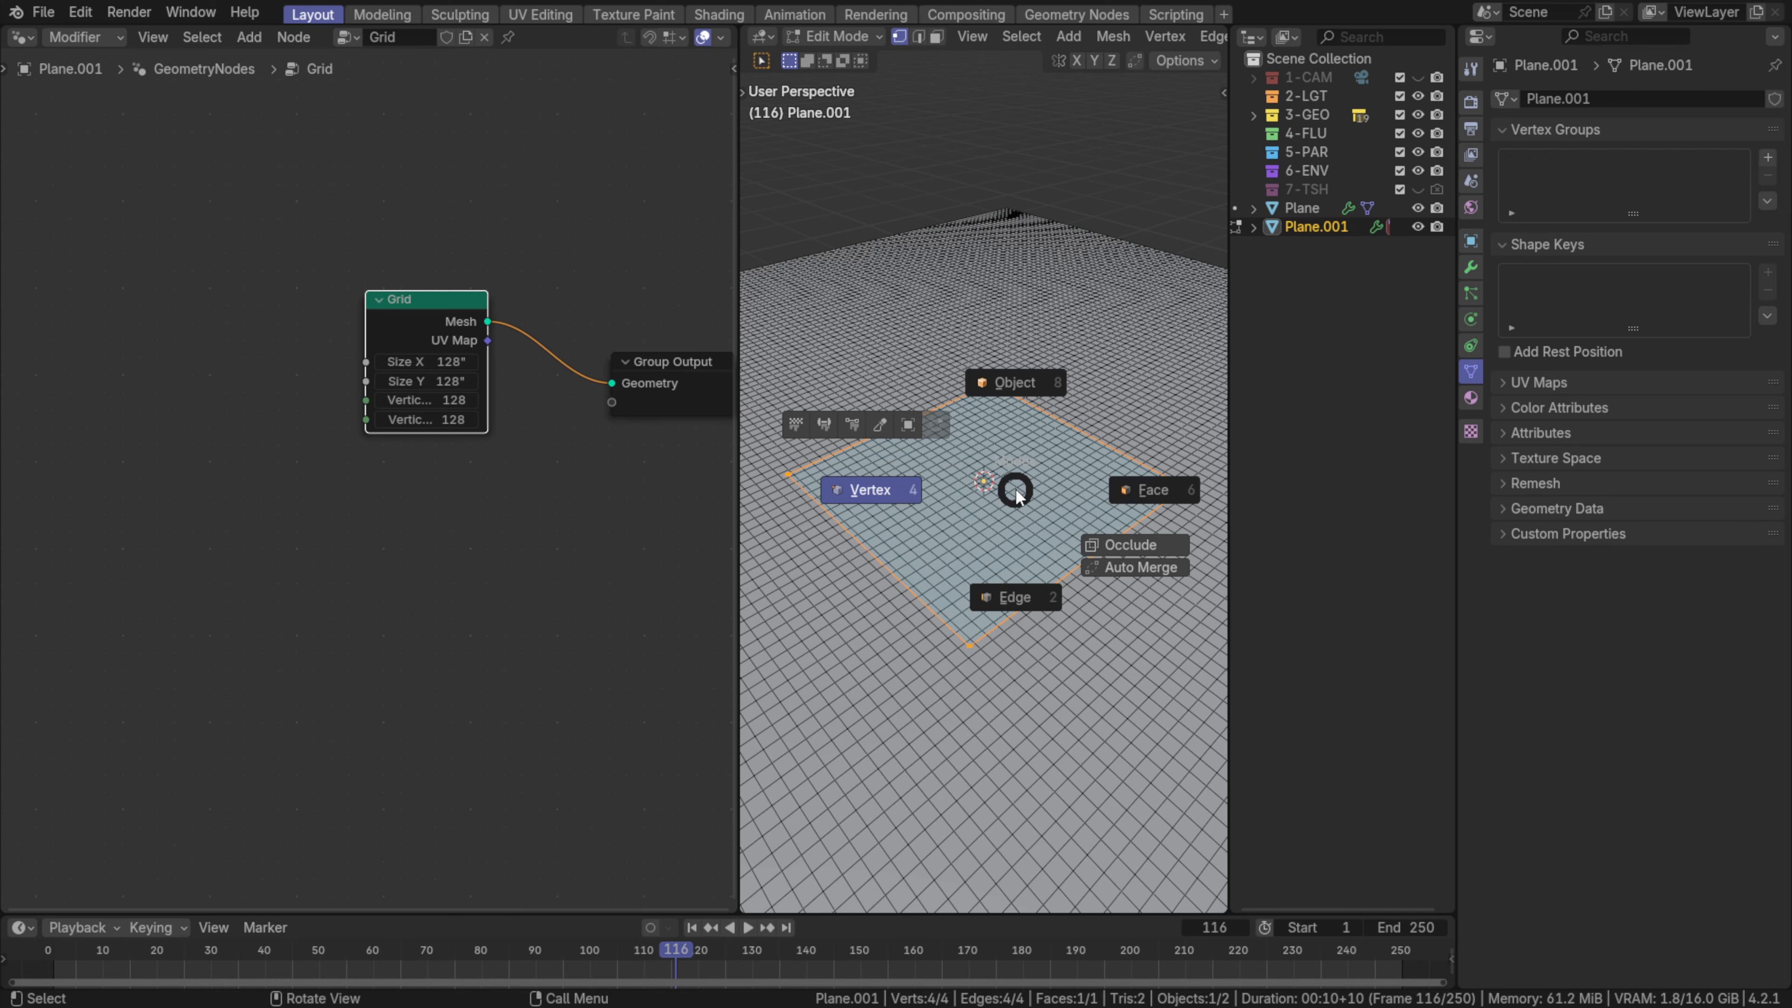
click(1004, 398)
key(KP_Decimal)
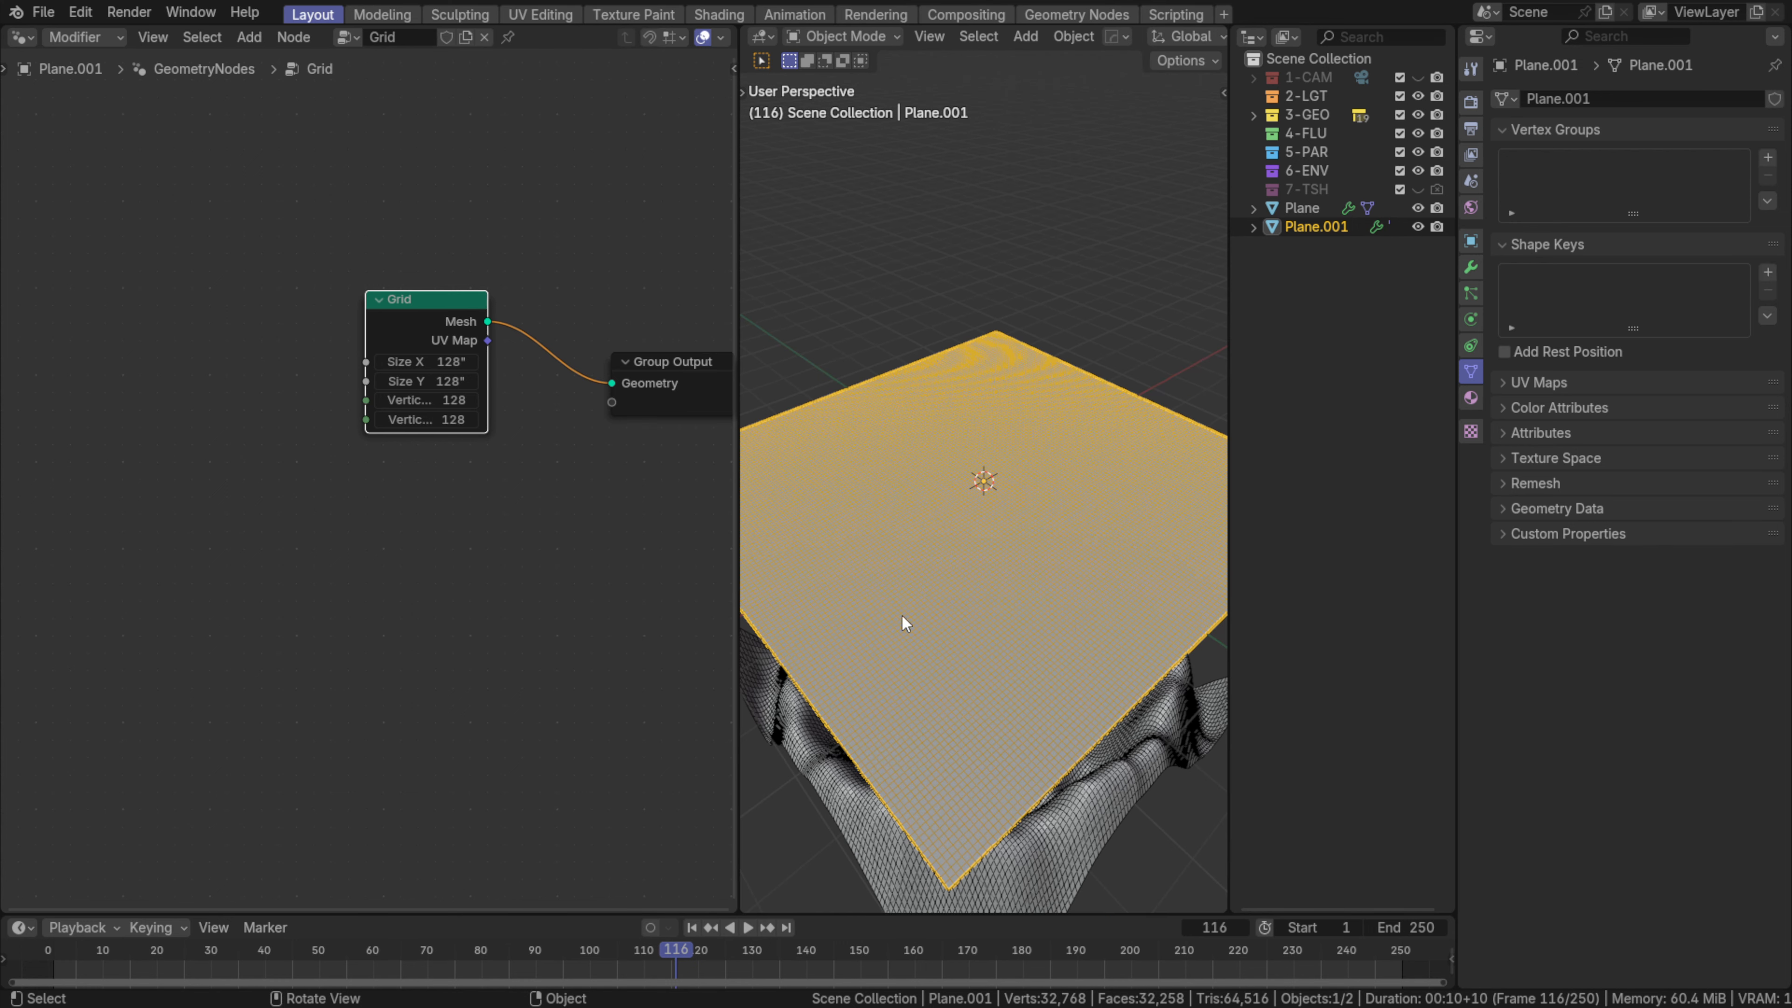
- Apply the Geometry Nodes modifier with the Grid tree on Plane.001 and clear the selection
middle_drag(321, 511, 160, 519)
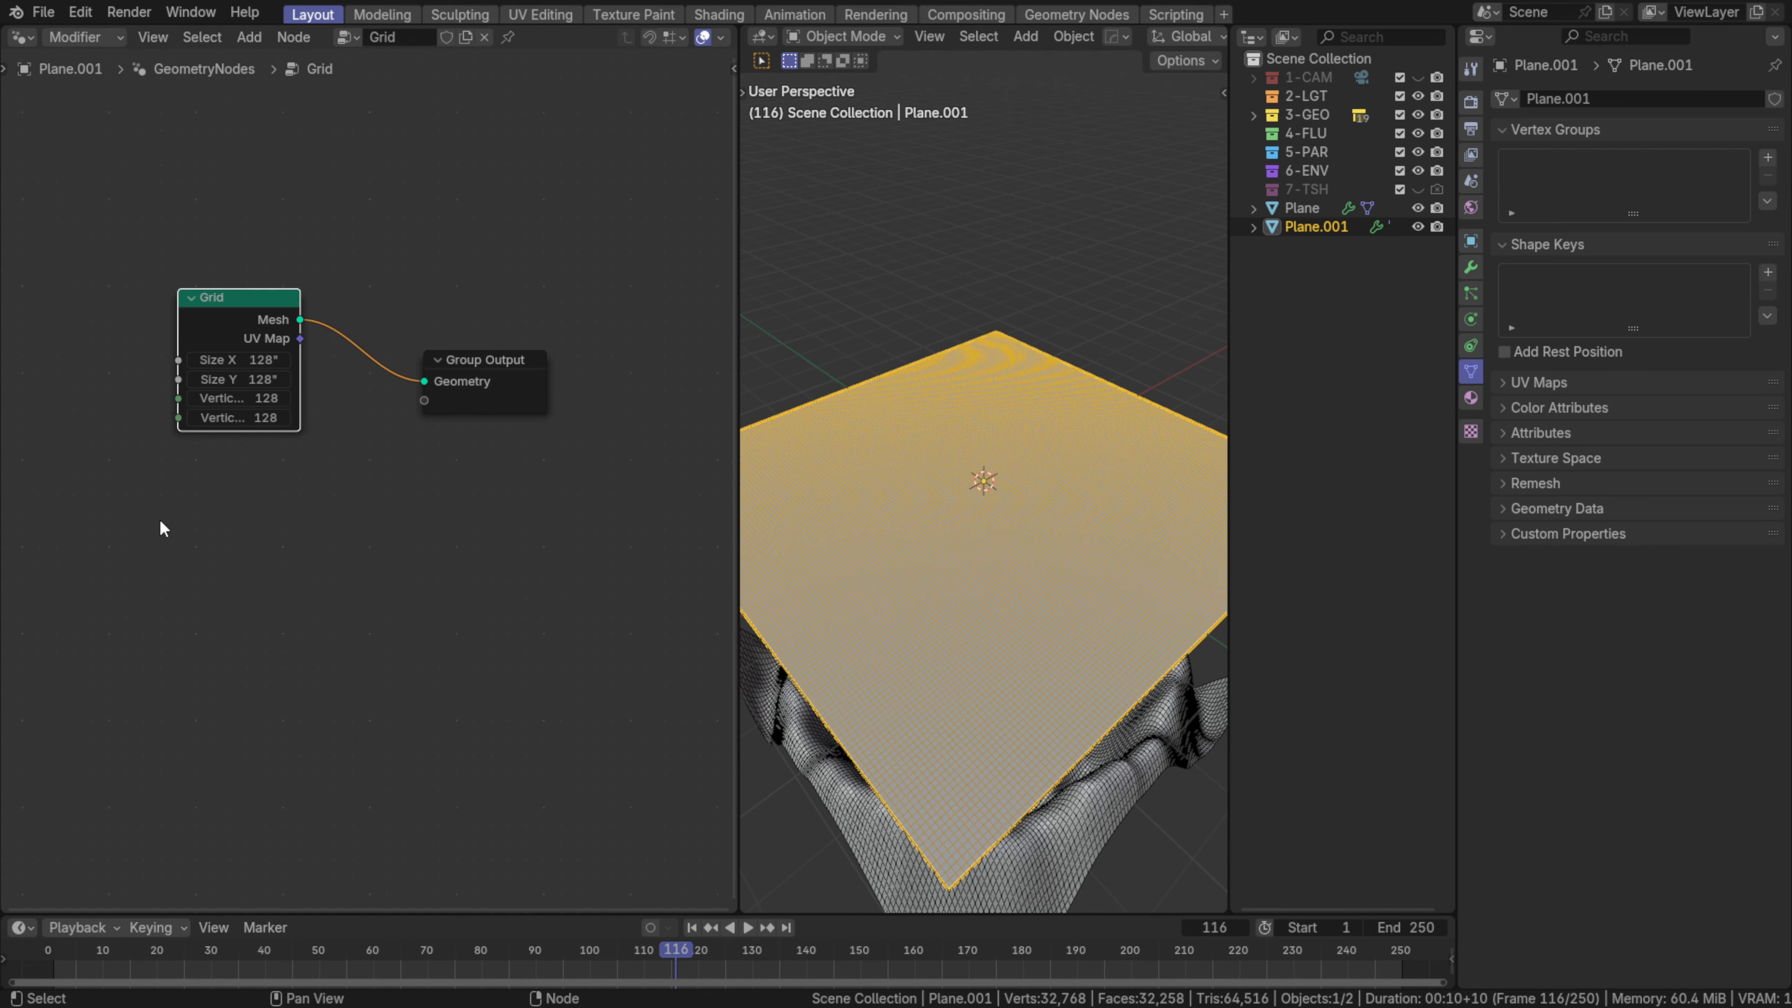
click(1471, 268)
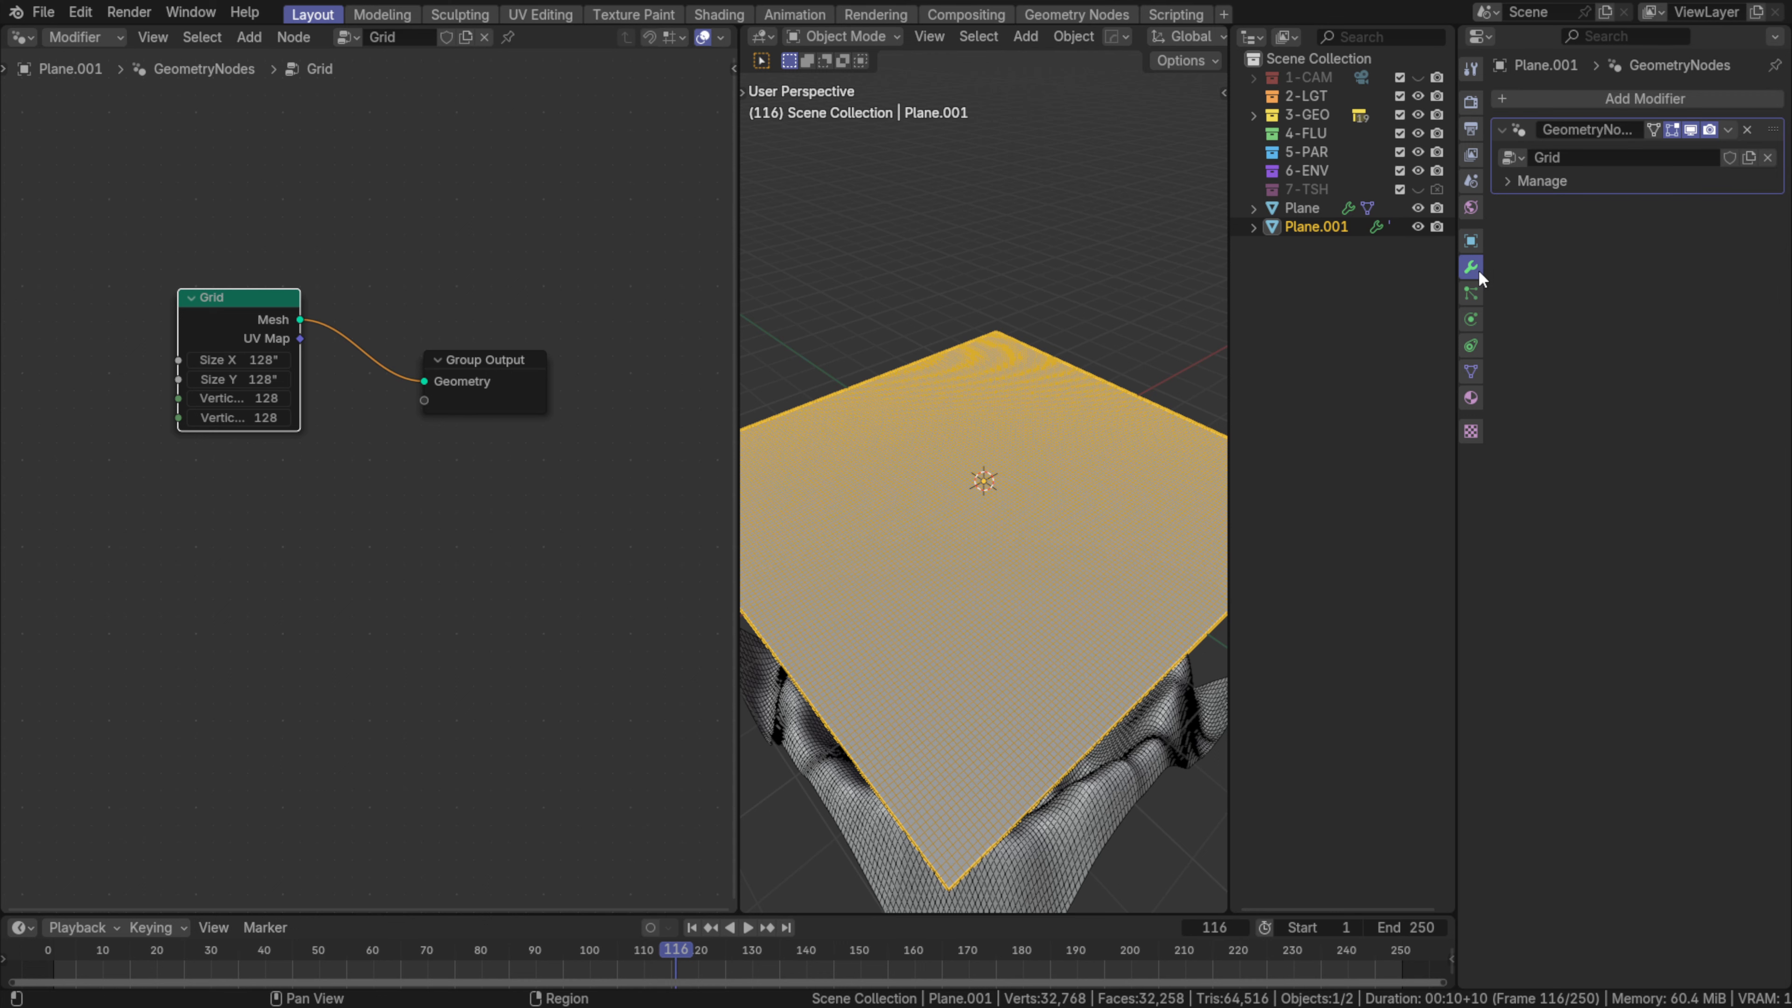
click(1728, 131)
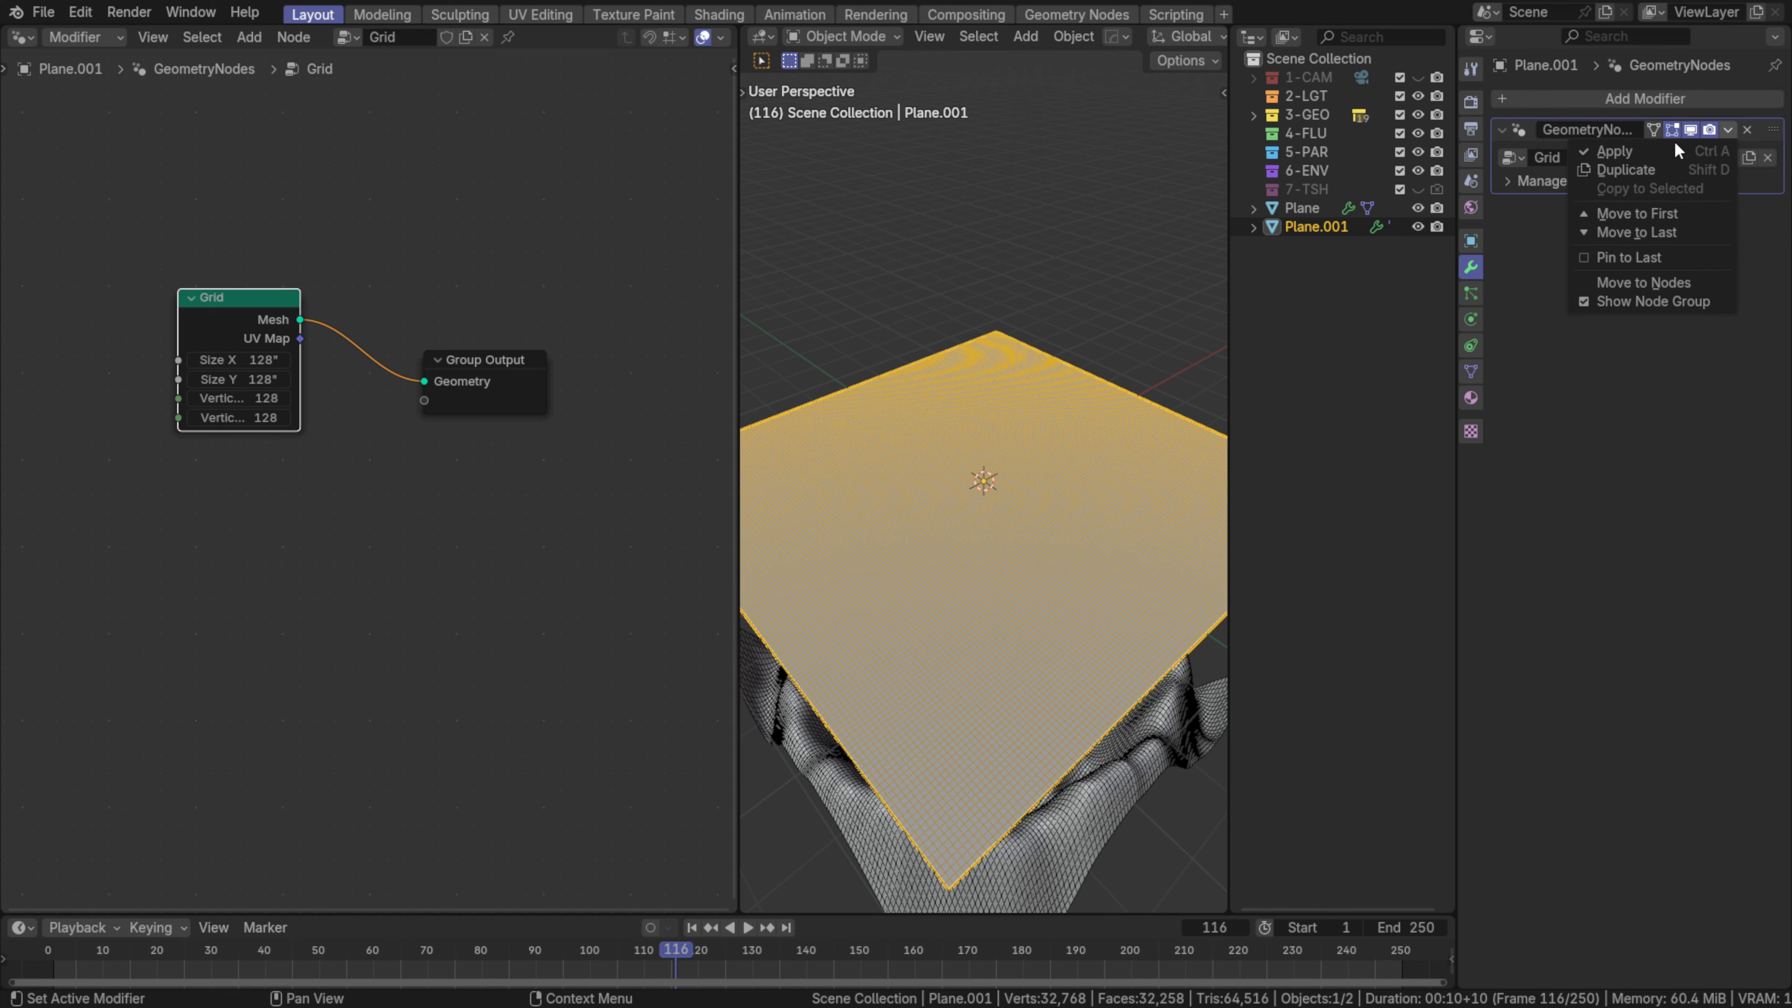
click(1611, 151)
key(alt+a)
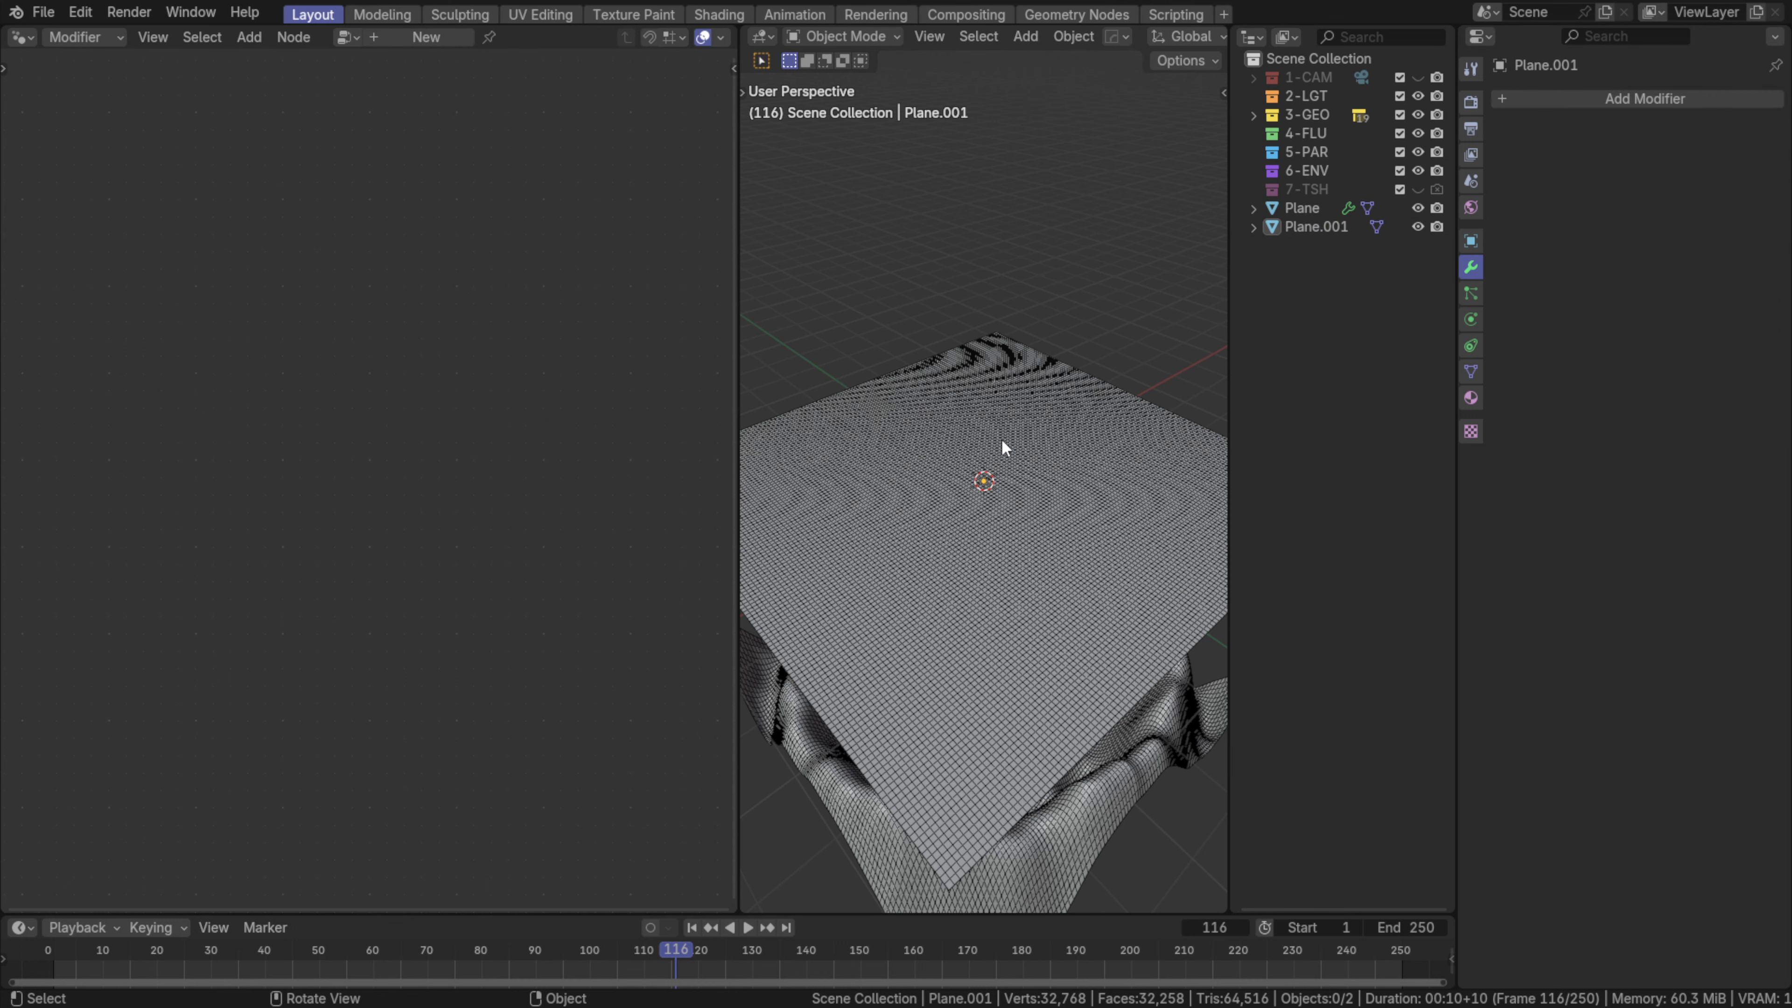
- Enter Edit Mode on Plane.001 and select all of the applied grid's vertices
click(994, 561)
key(Tab)
click(837, 508)
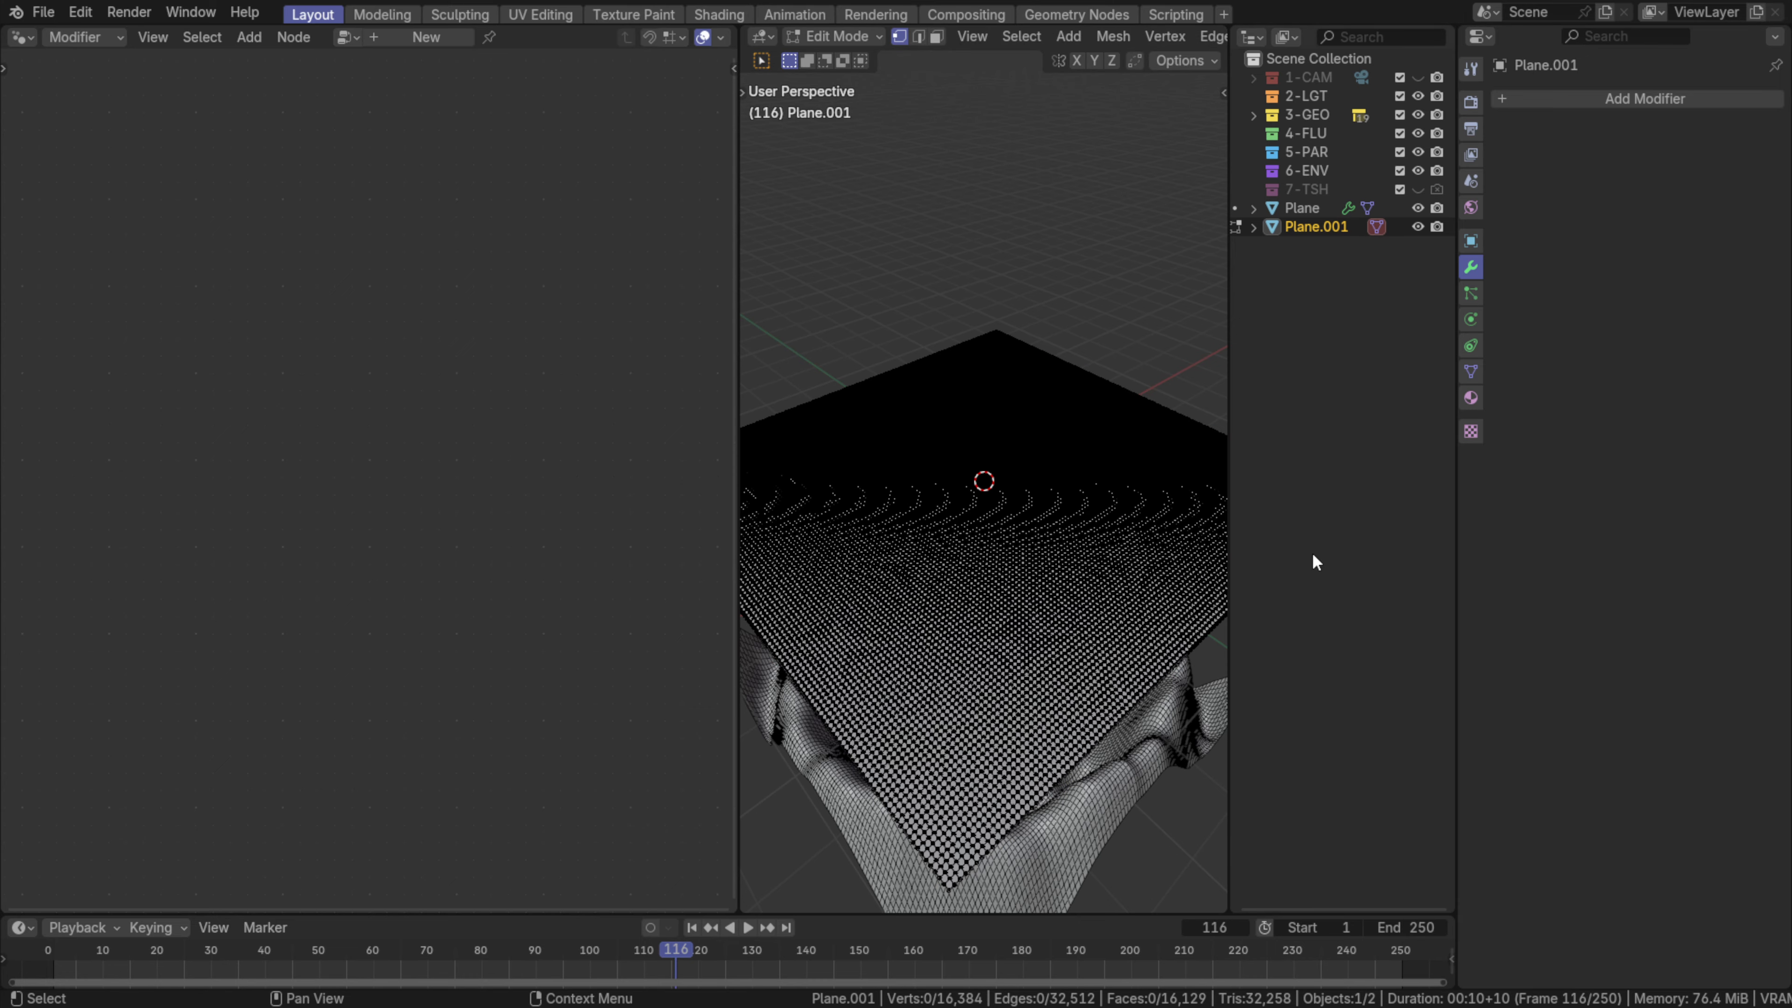
key(a)
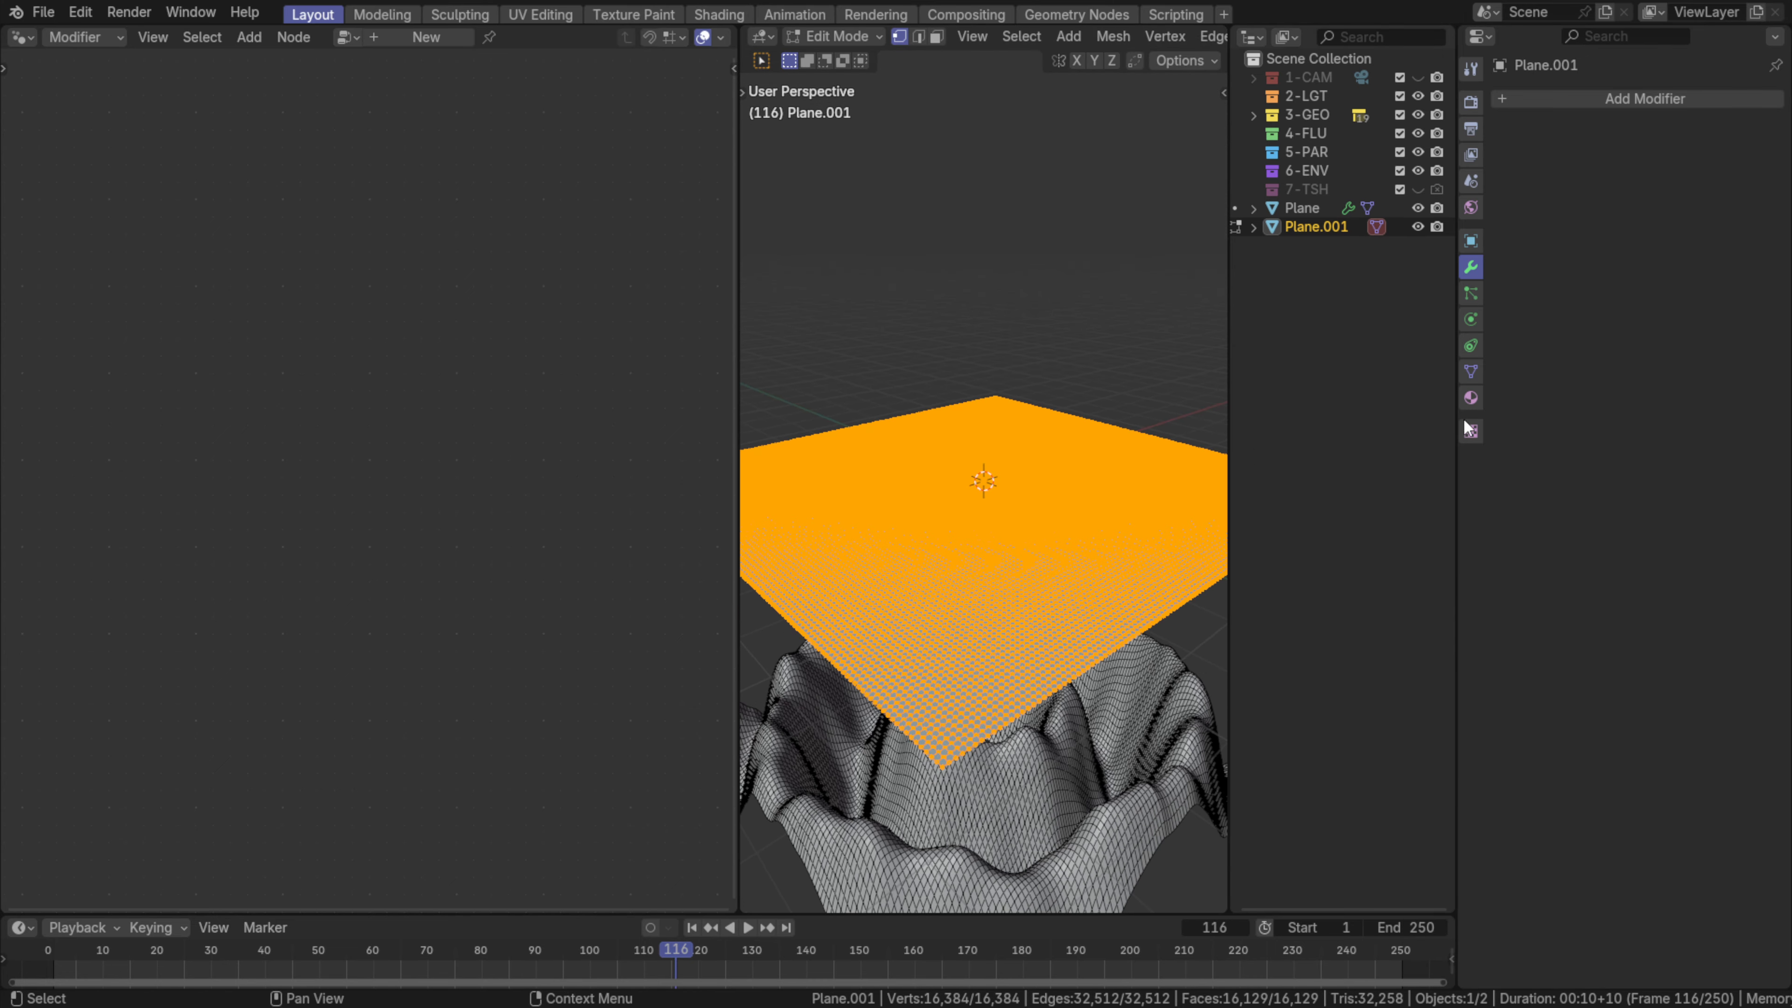
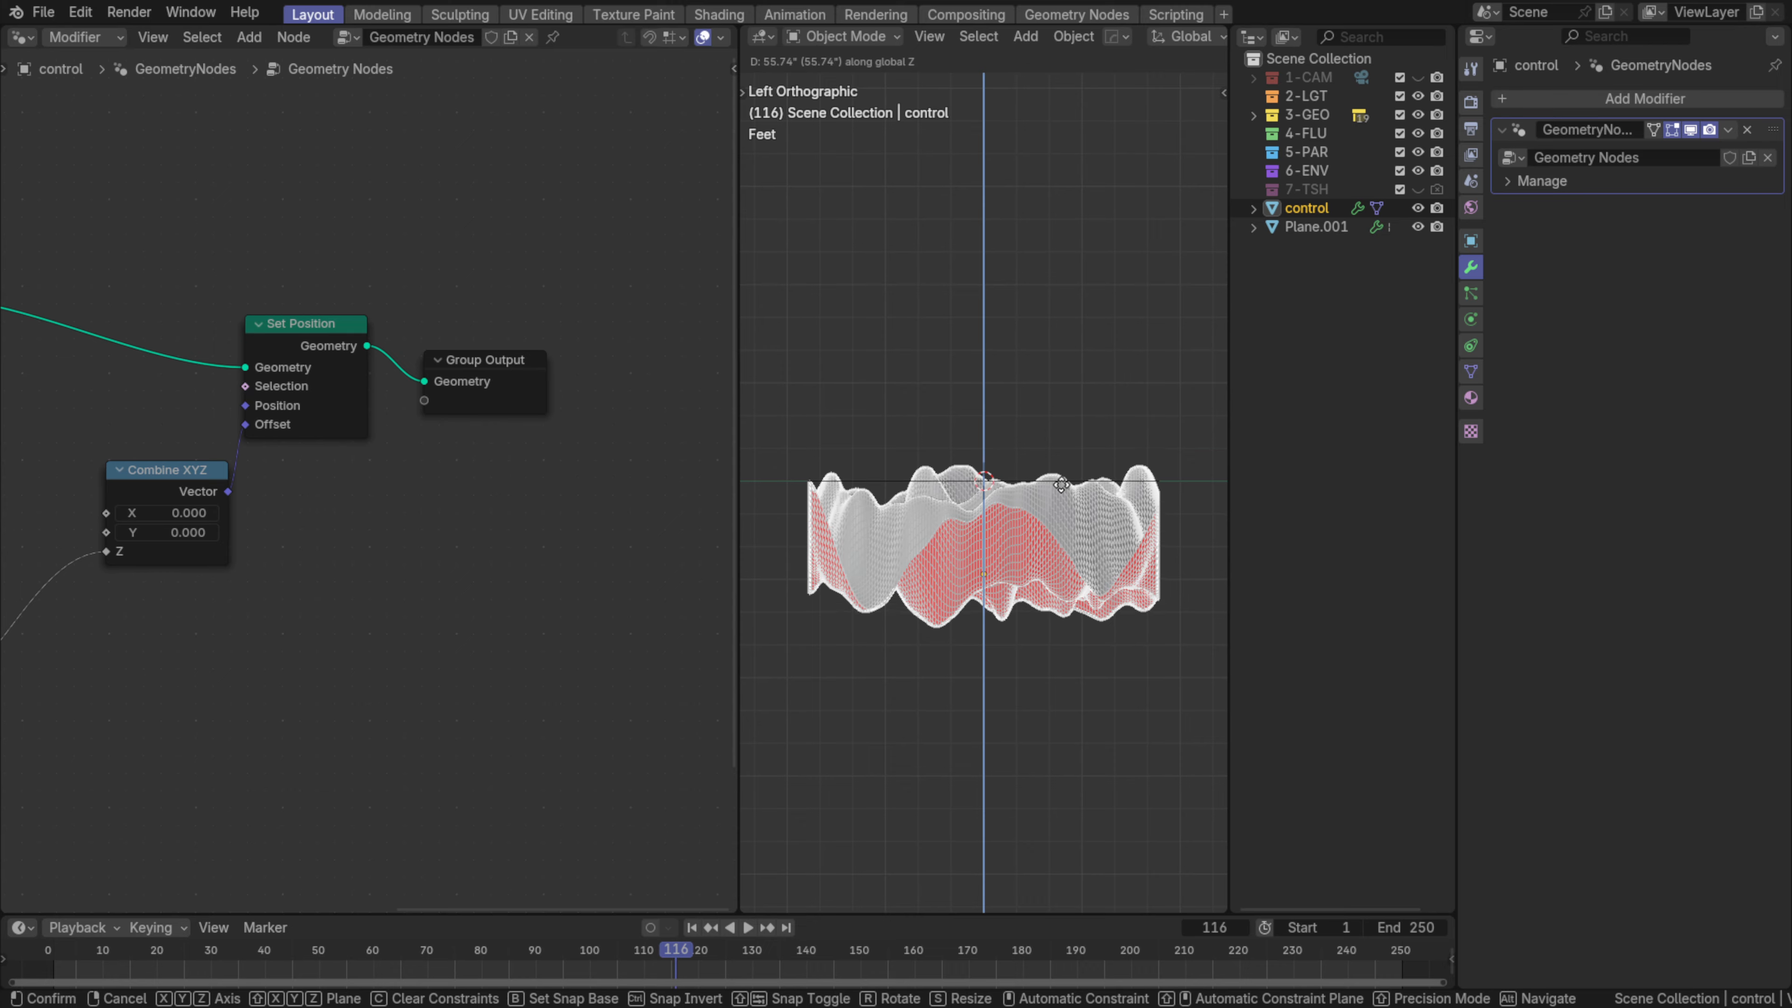
- Move the control object 55.74 inches along the global Z axis so its ripples intersect the flat grid
click(1061, 485)
middle_drag(1107, 511, 923, 616)
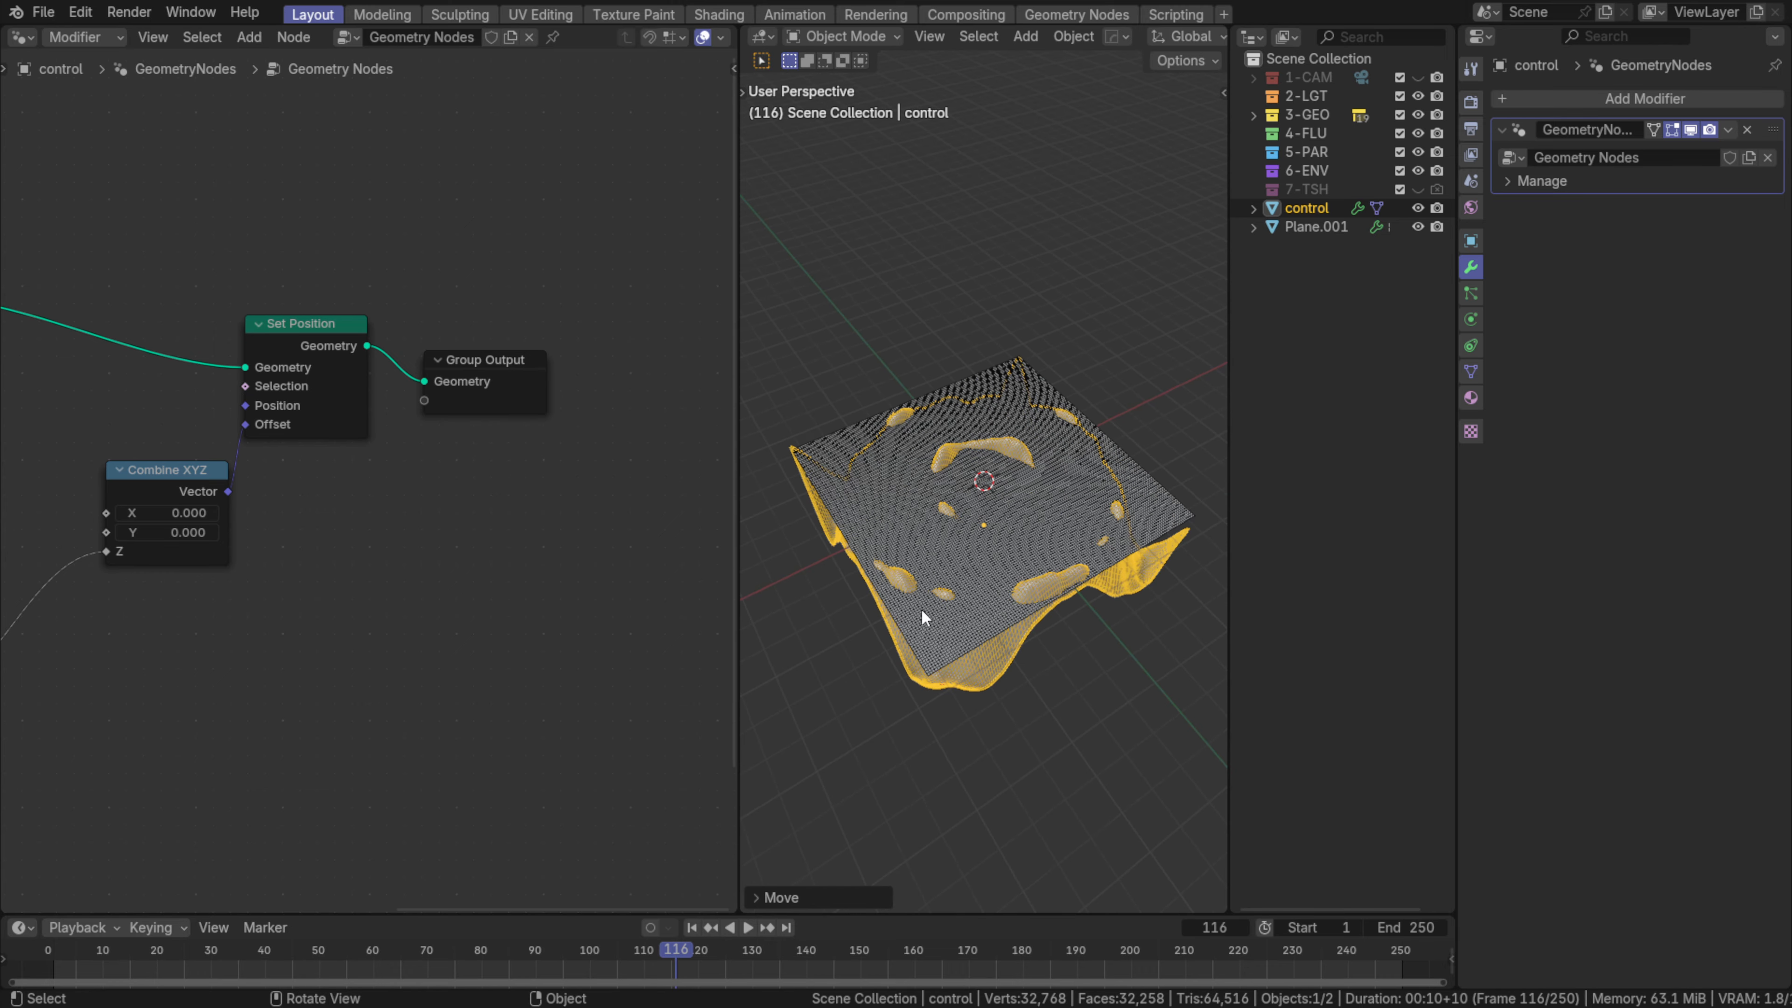
scroll(924, 617, up, 3)
- Move control and Plane.001 into the 3-GEO collection and delete its sub-collections from 0_cad through the last 9_xxx_option
click(1274, 245)
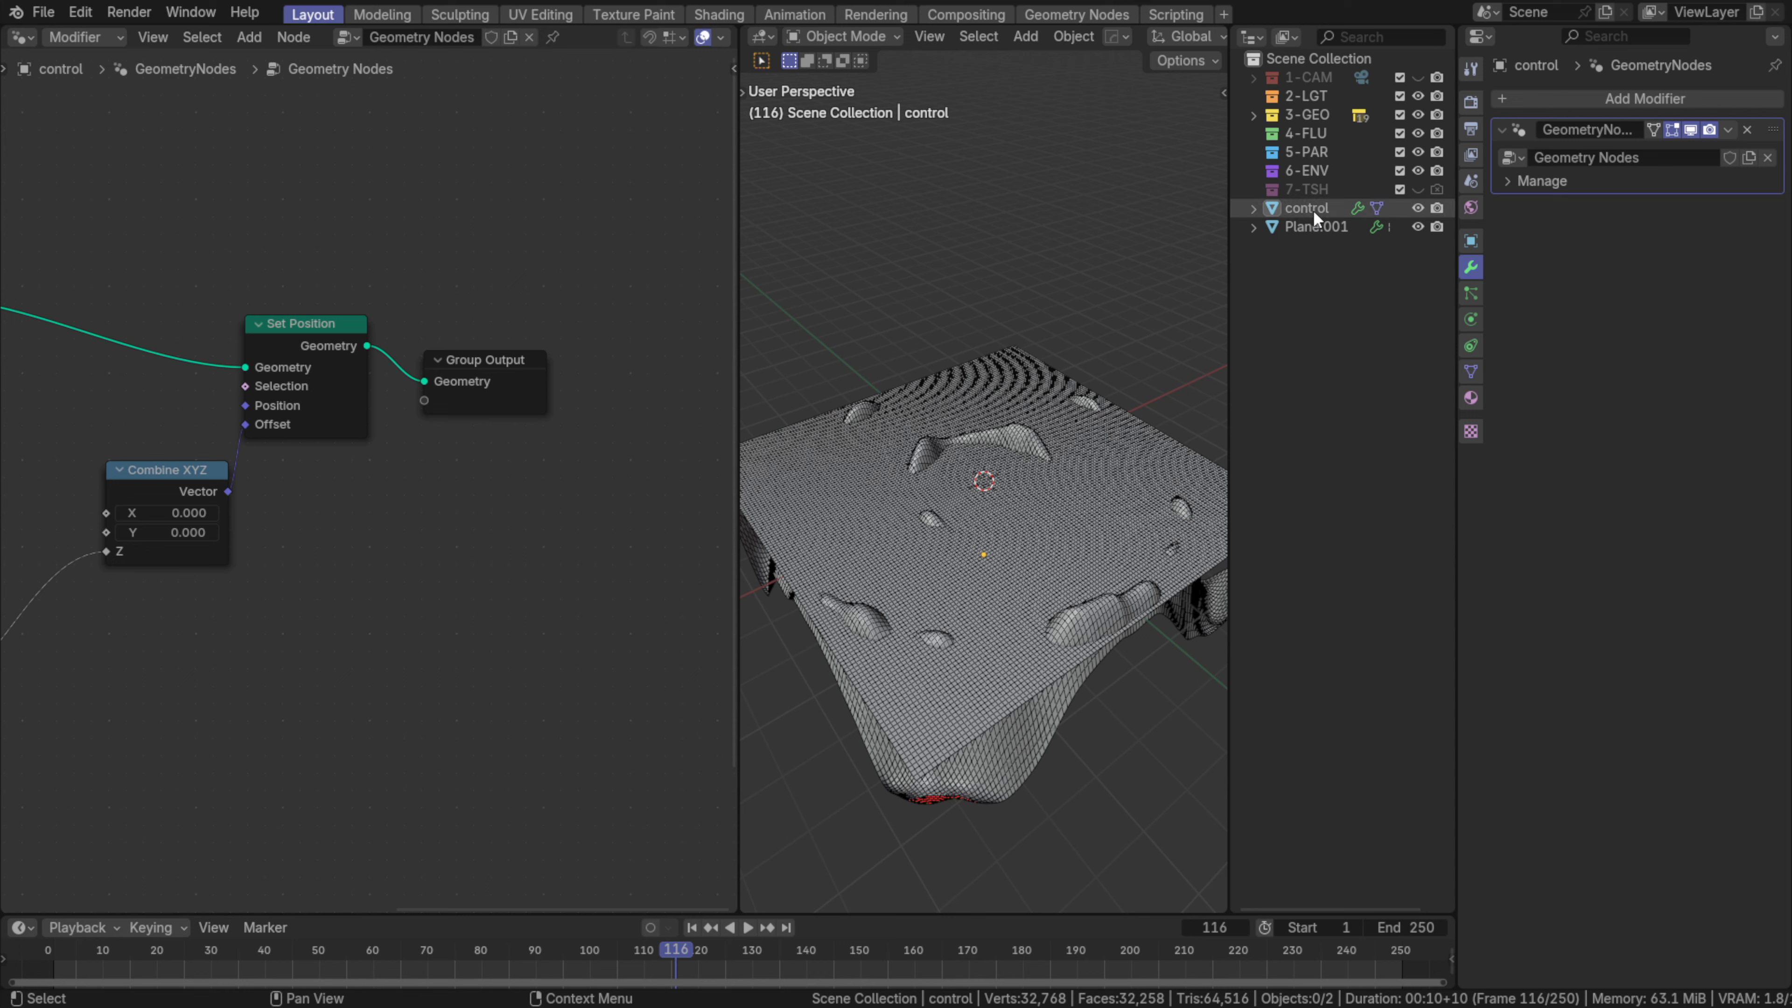
drag(1313, 210, 1310, 112)
click(1254, 116)
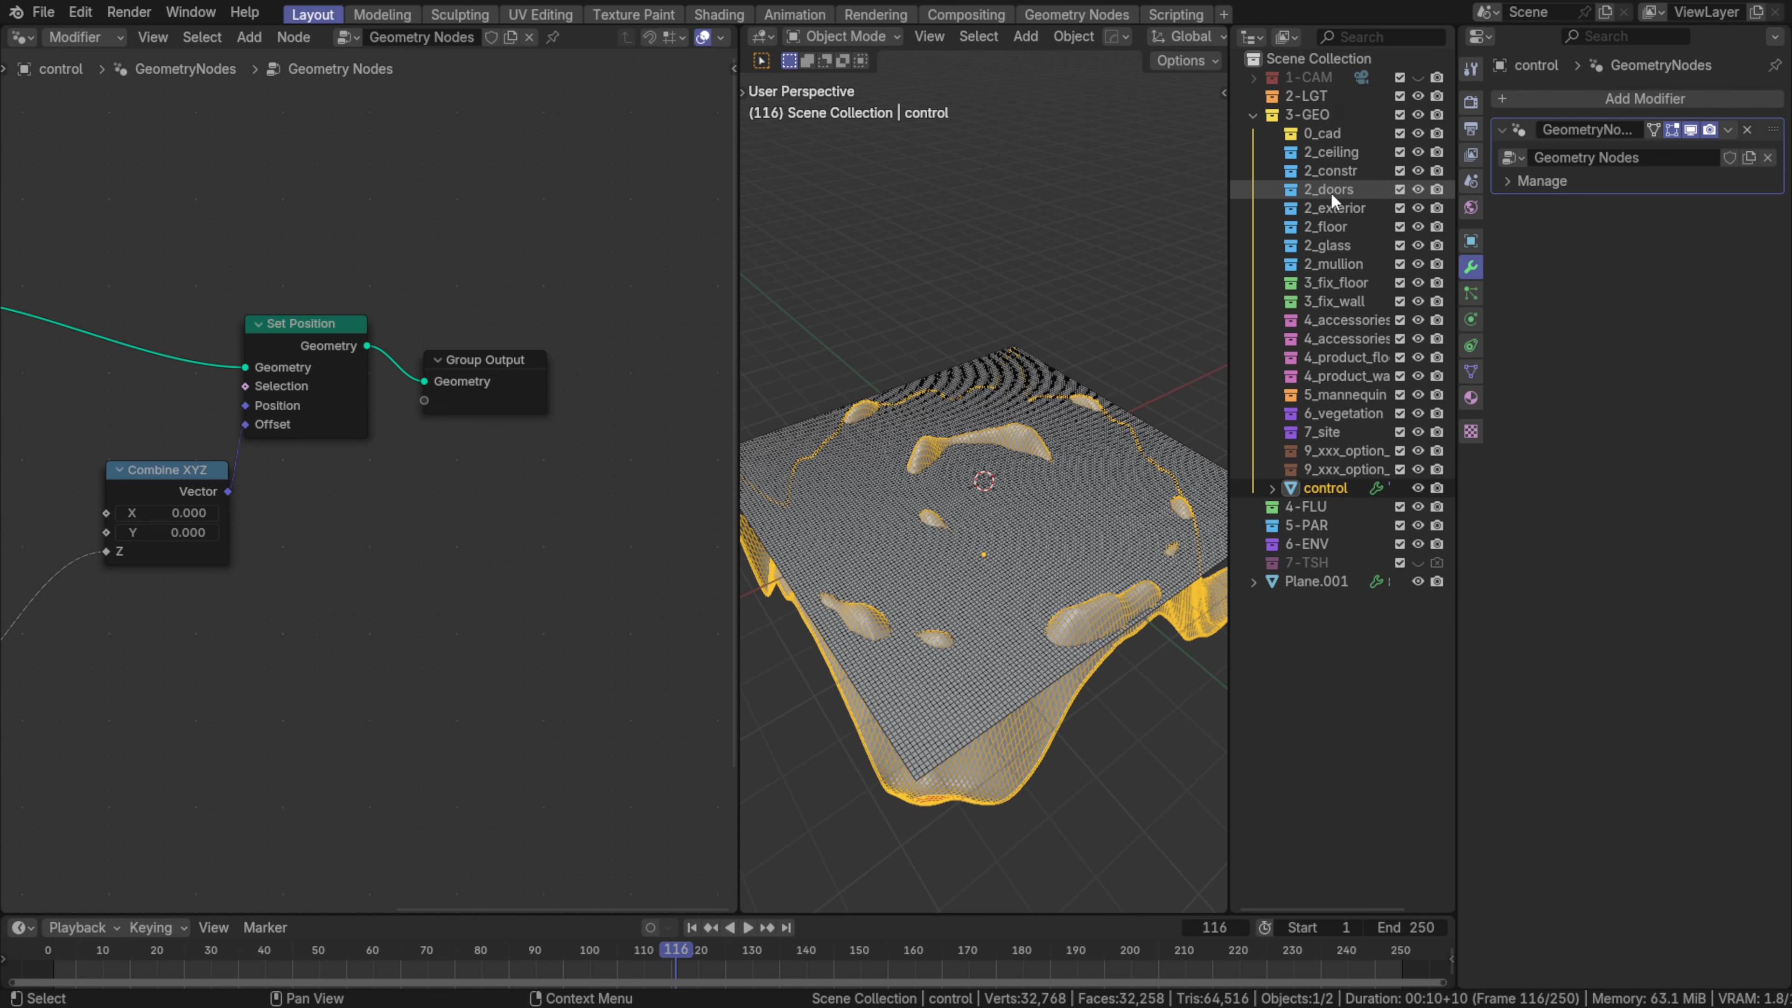
click(1341, 138)
shift+click(1328, 466)
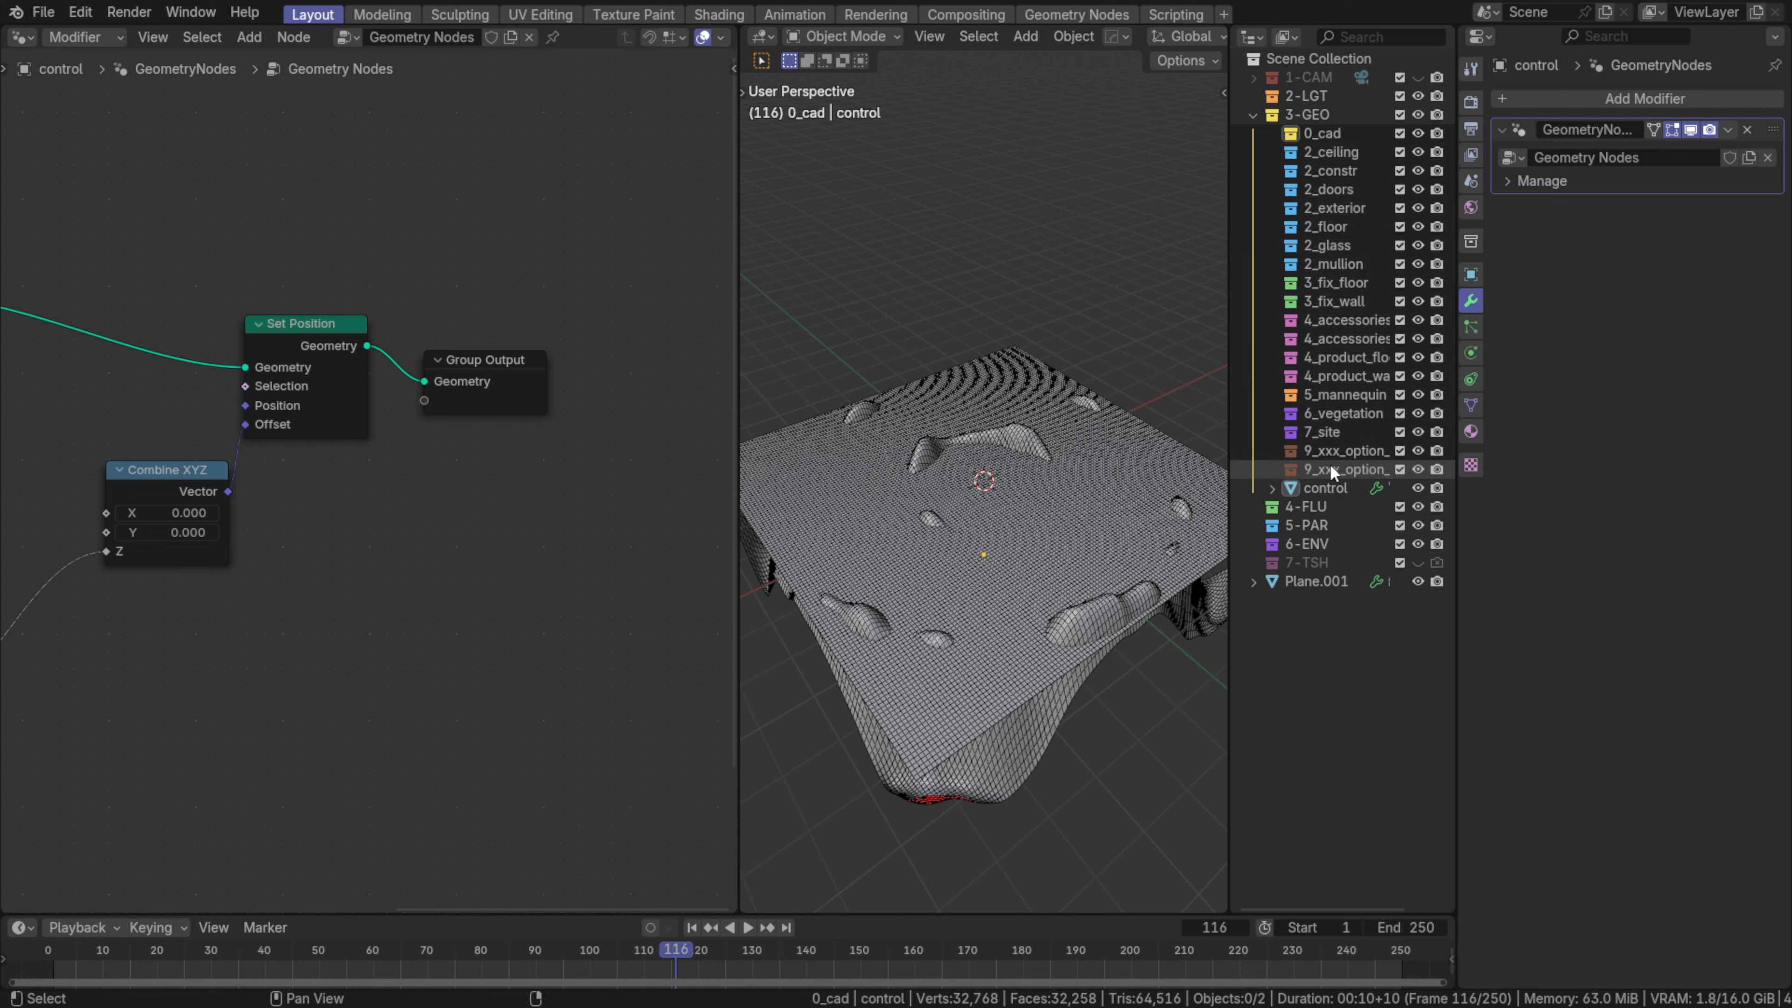
key(Delete)
drag(1305, 226, 1310, 125)
click(1370, 468)
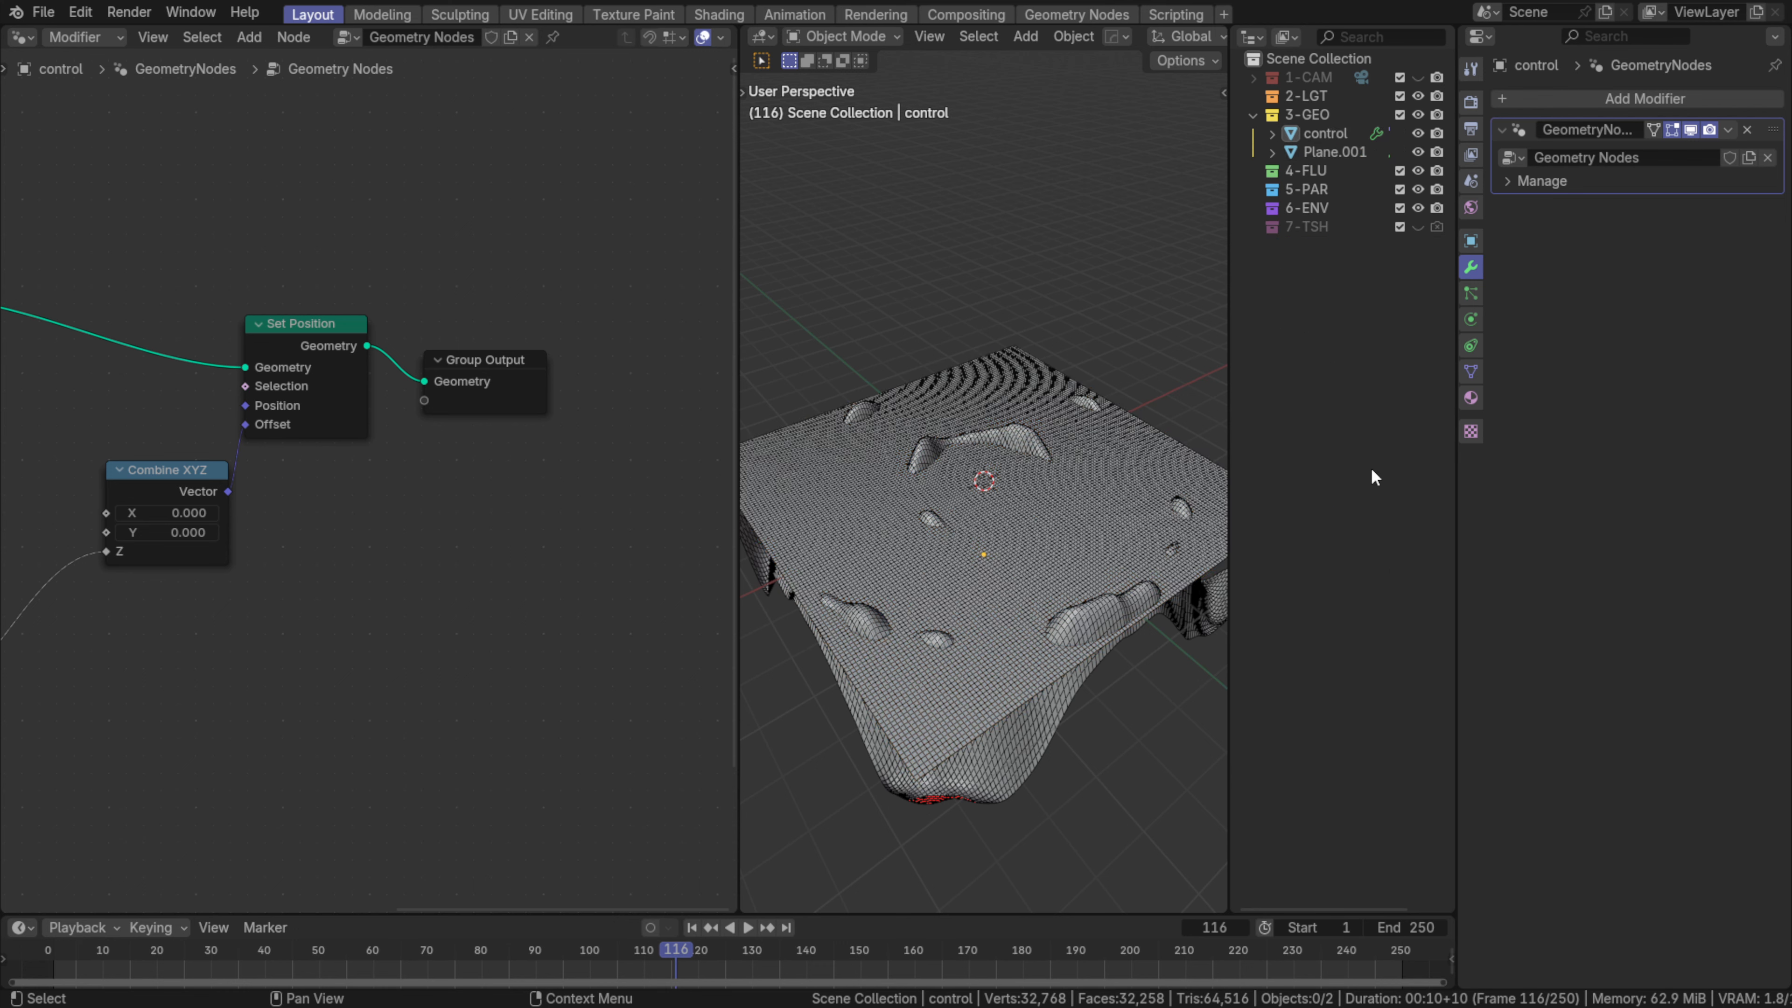
- Hide the control object in the viewport and select Plane.001
click(1335, 139)
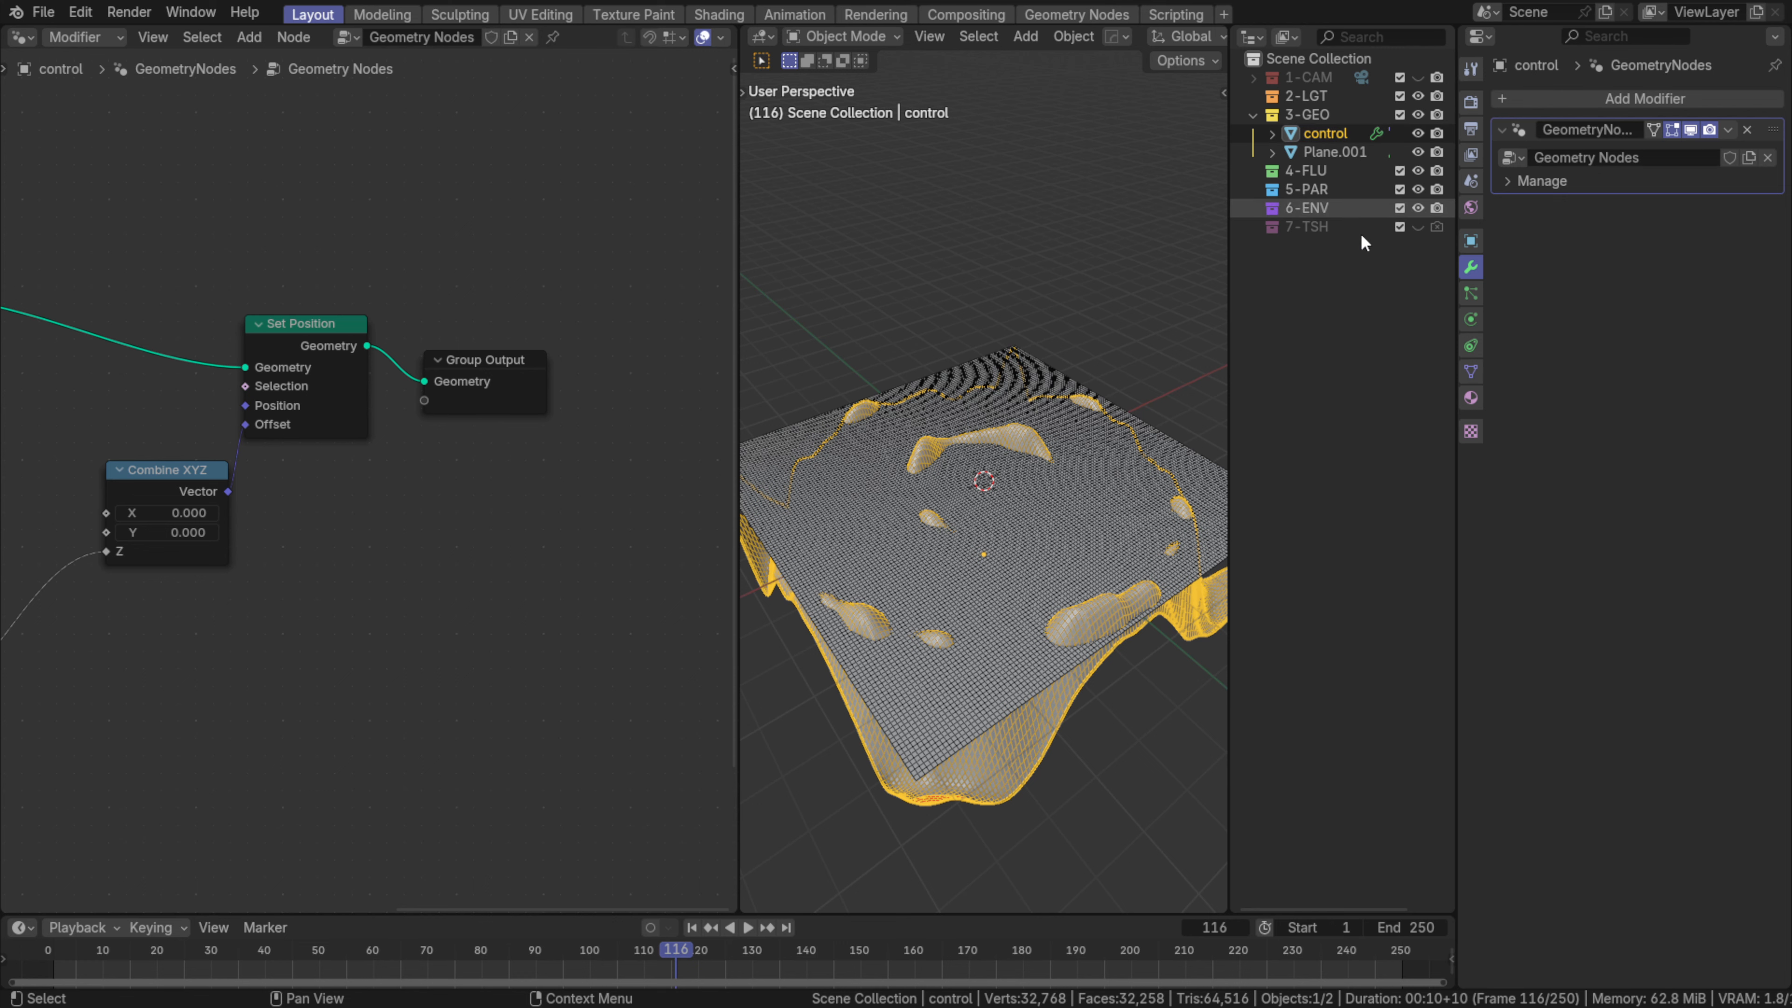
click(1417, 132)
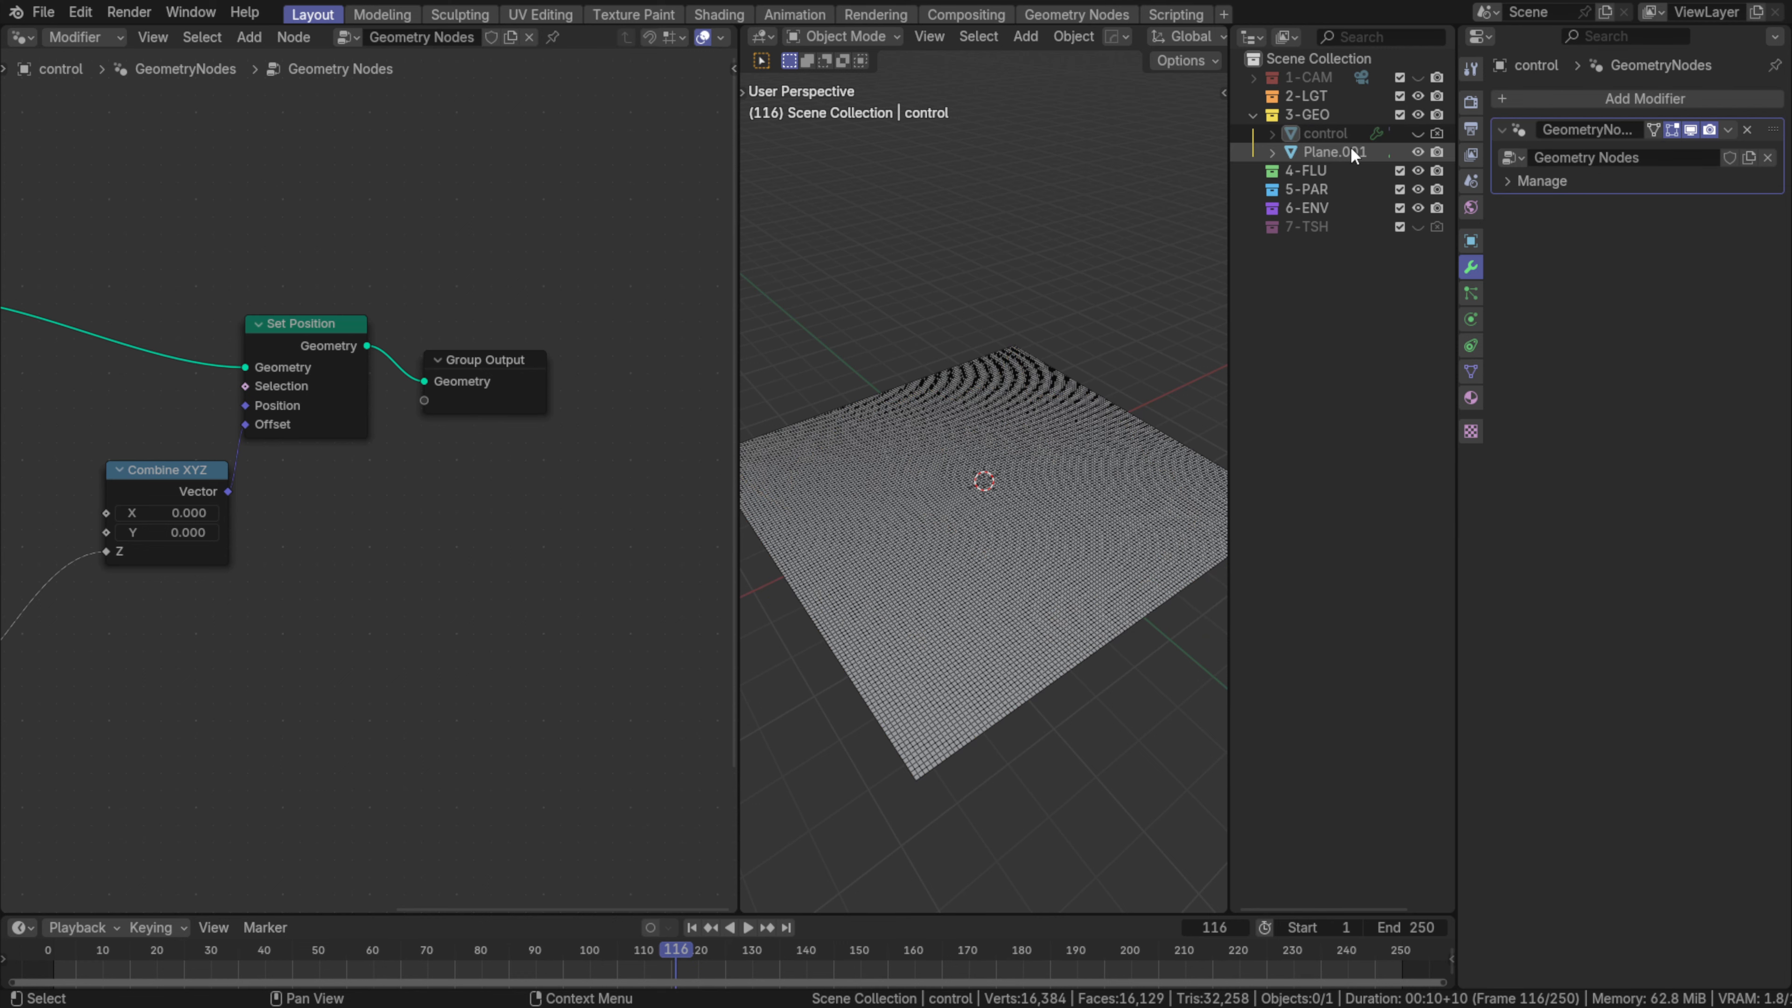
click(1301, 150)
key(alt+a)
click(1025, 500)
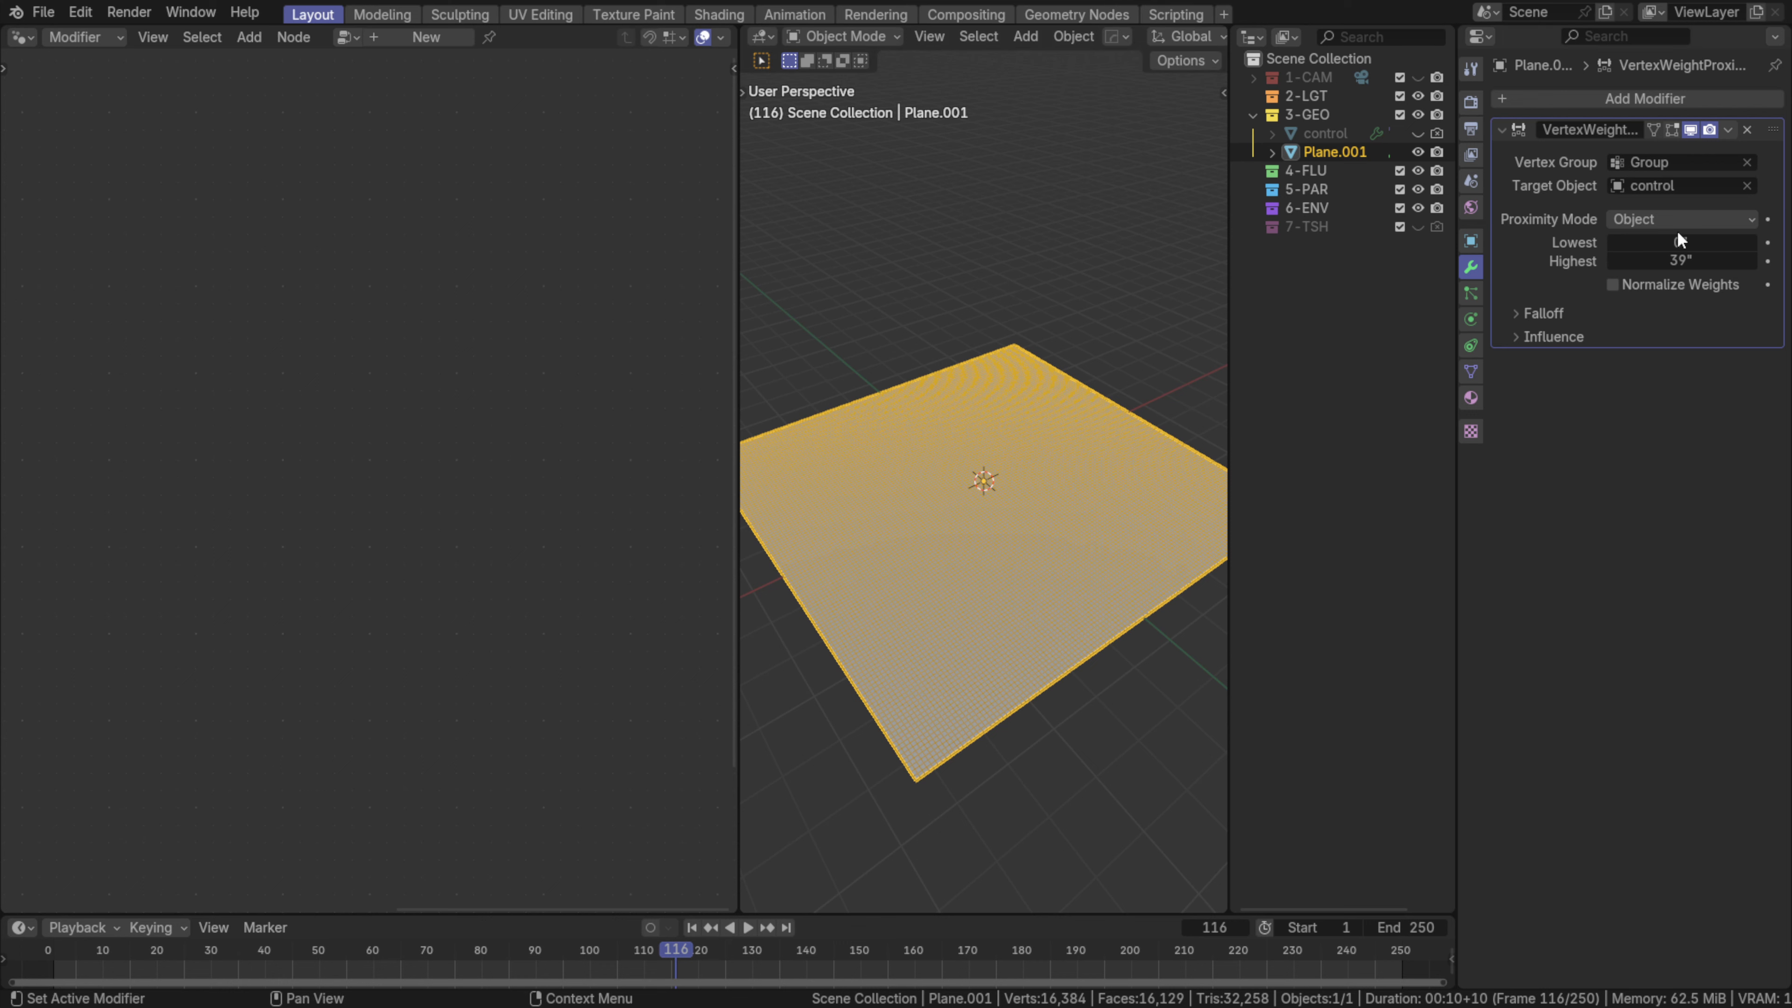
- Set the Vertex Weight Proximity modifier to Geometry mode with Vertex and a Highest of 8 inches, and put Plane.001 in Weight Paint mode
click(1655, 263)
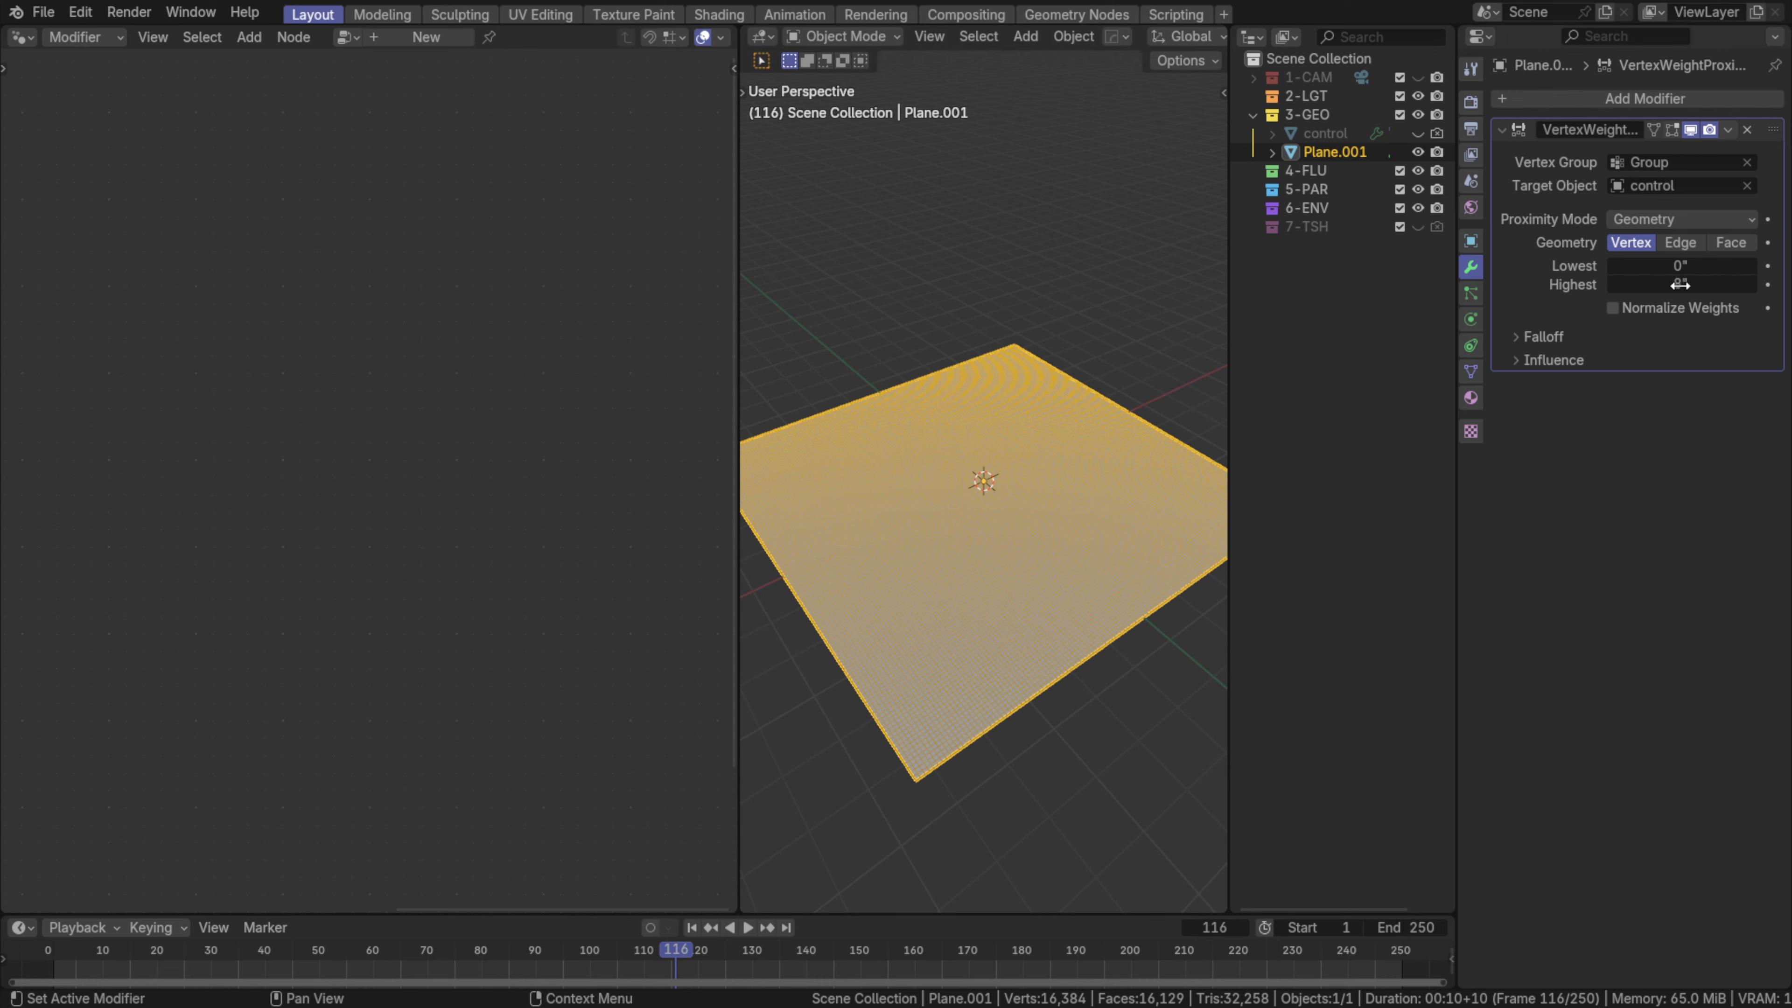
click(762, 37)
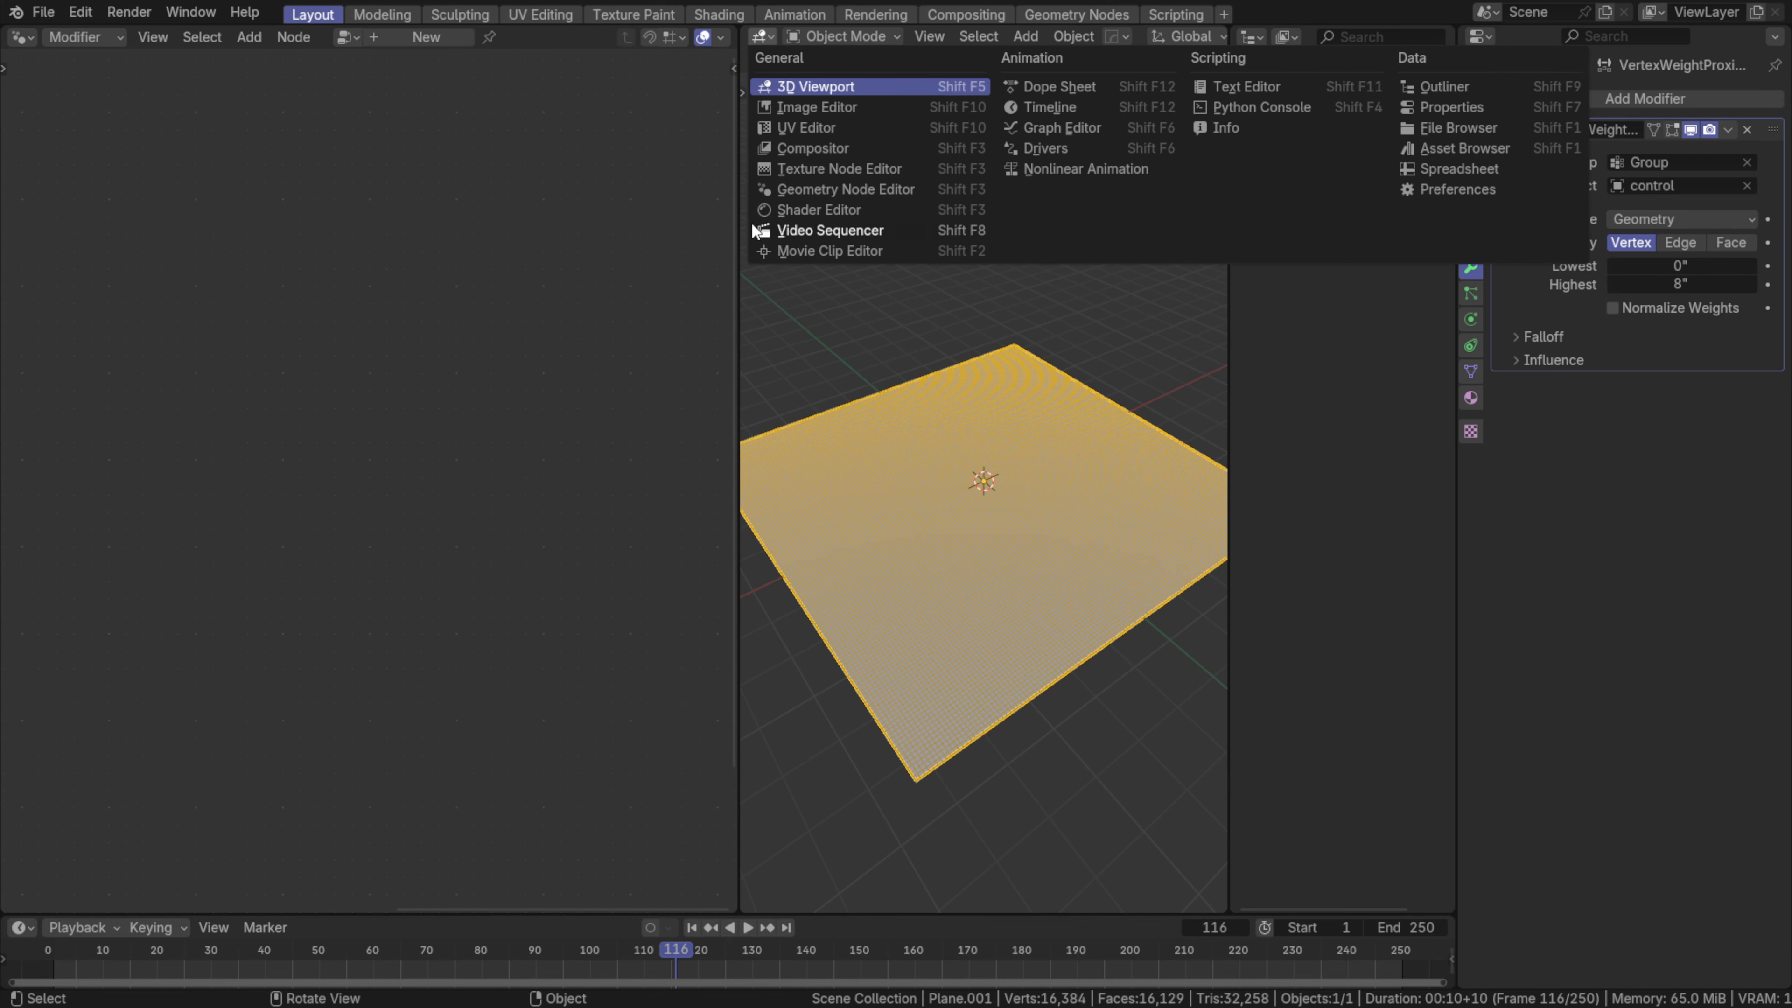
click(786, 63)
click(803, 34)
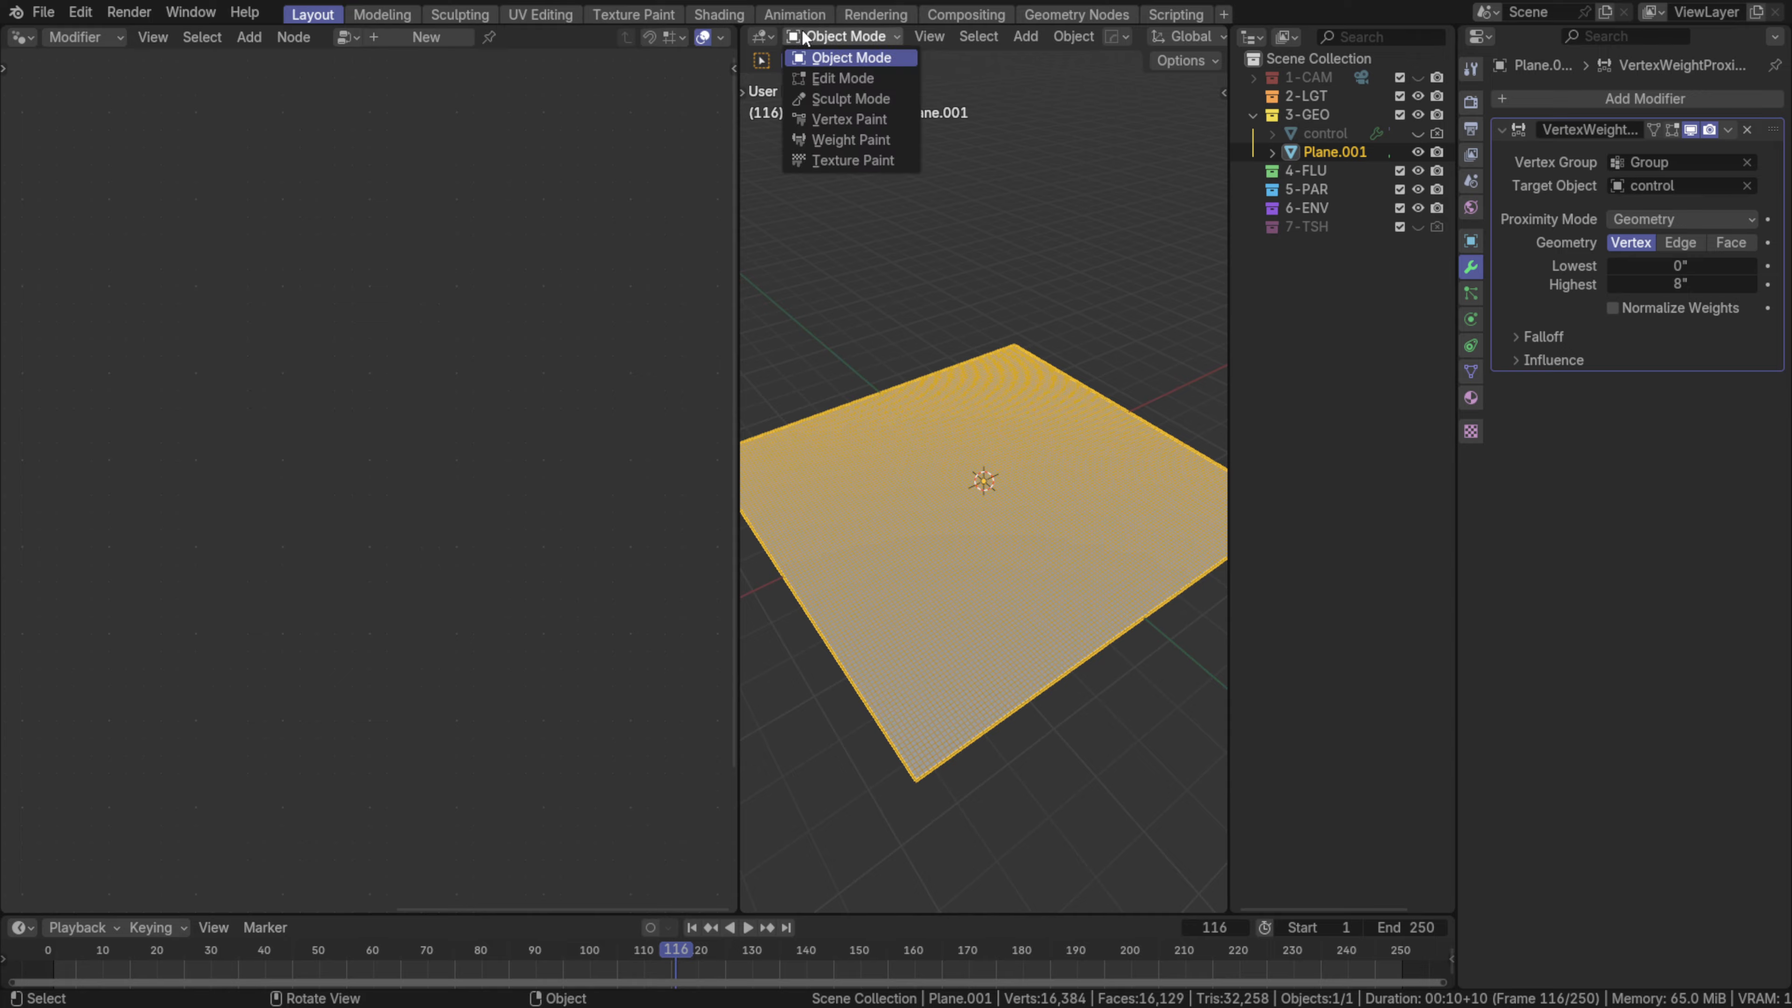
click(820, 140)
middle_drag(927, 541, 981, 680)
middle_drag(1001, 584, 993, 649)
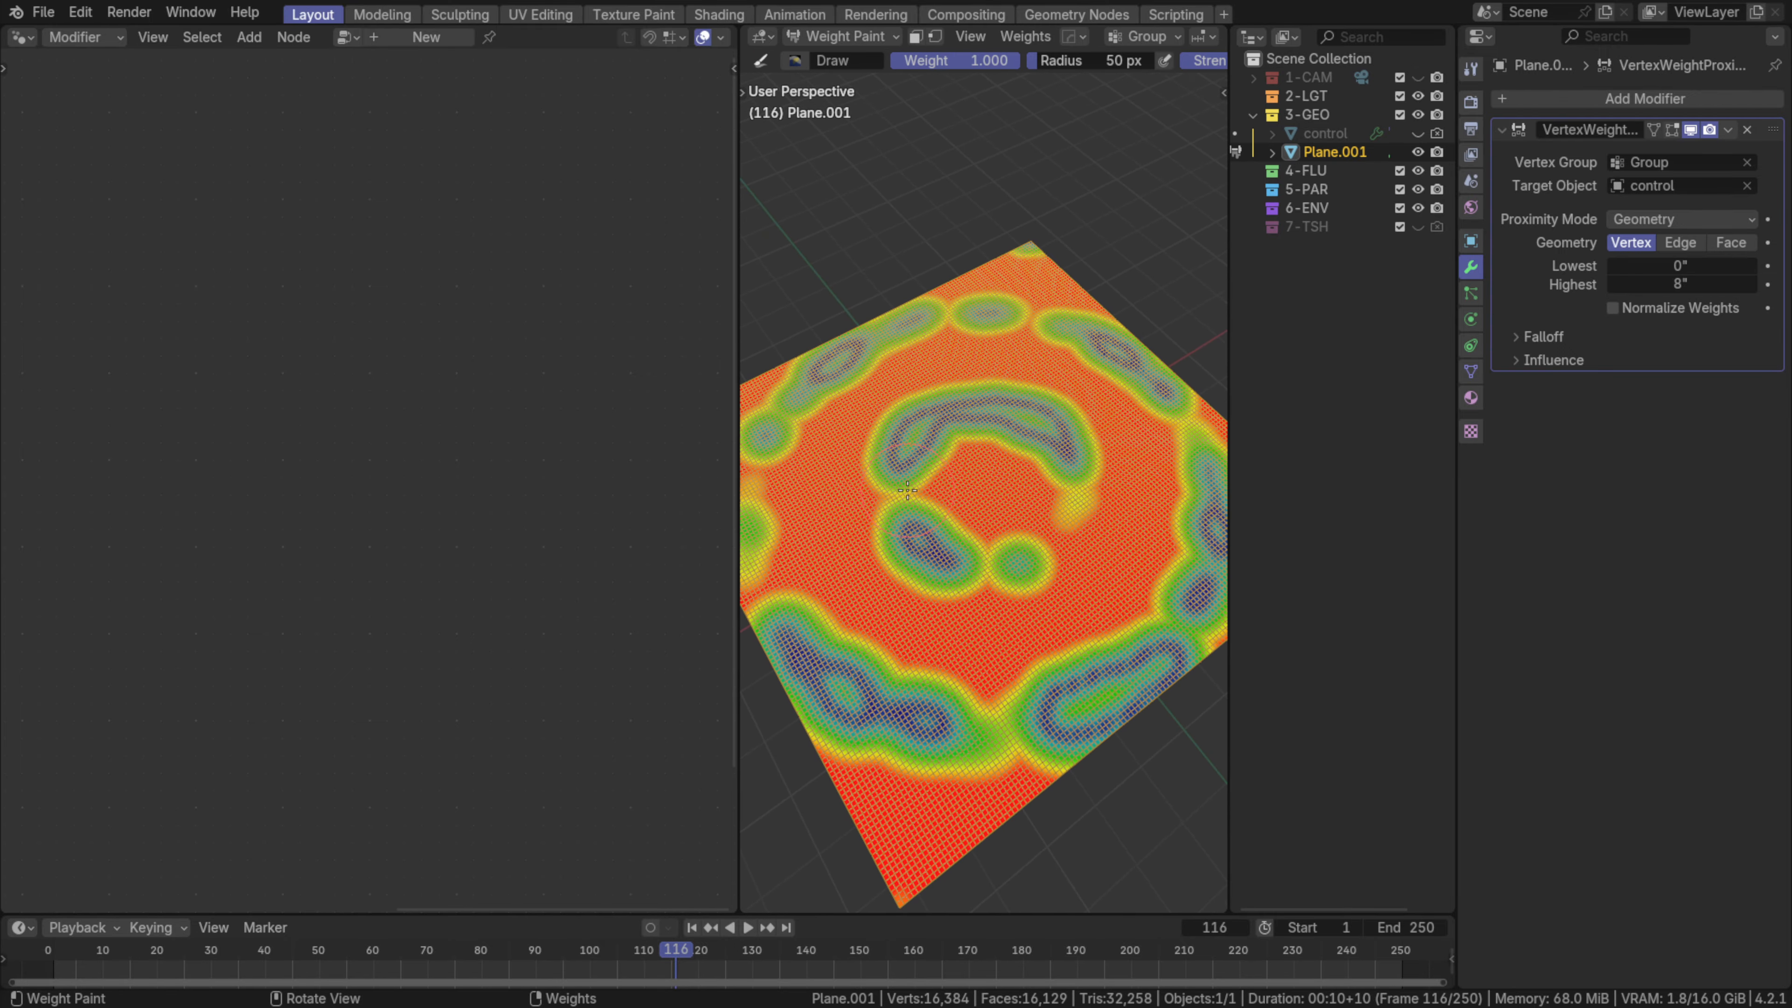
mouse_move(907, 490)
middle_down()
mouse_move(924, 552)
mouse_move(901, 643)
mouse_move(936, 670)
middle_up()
middle_drag(951, 593, 965, 606)
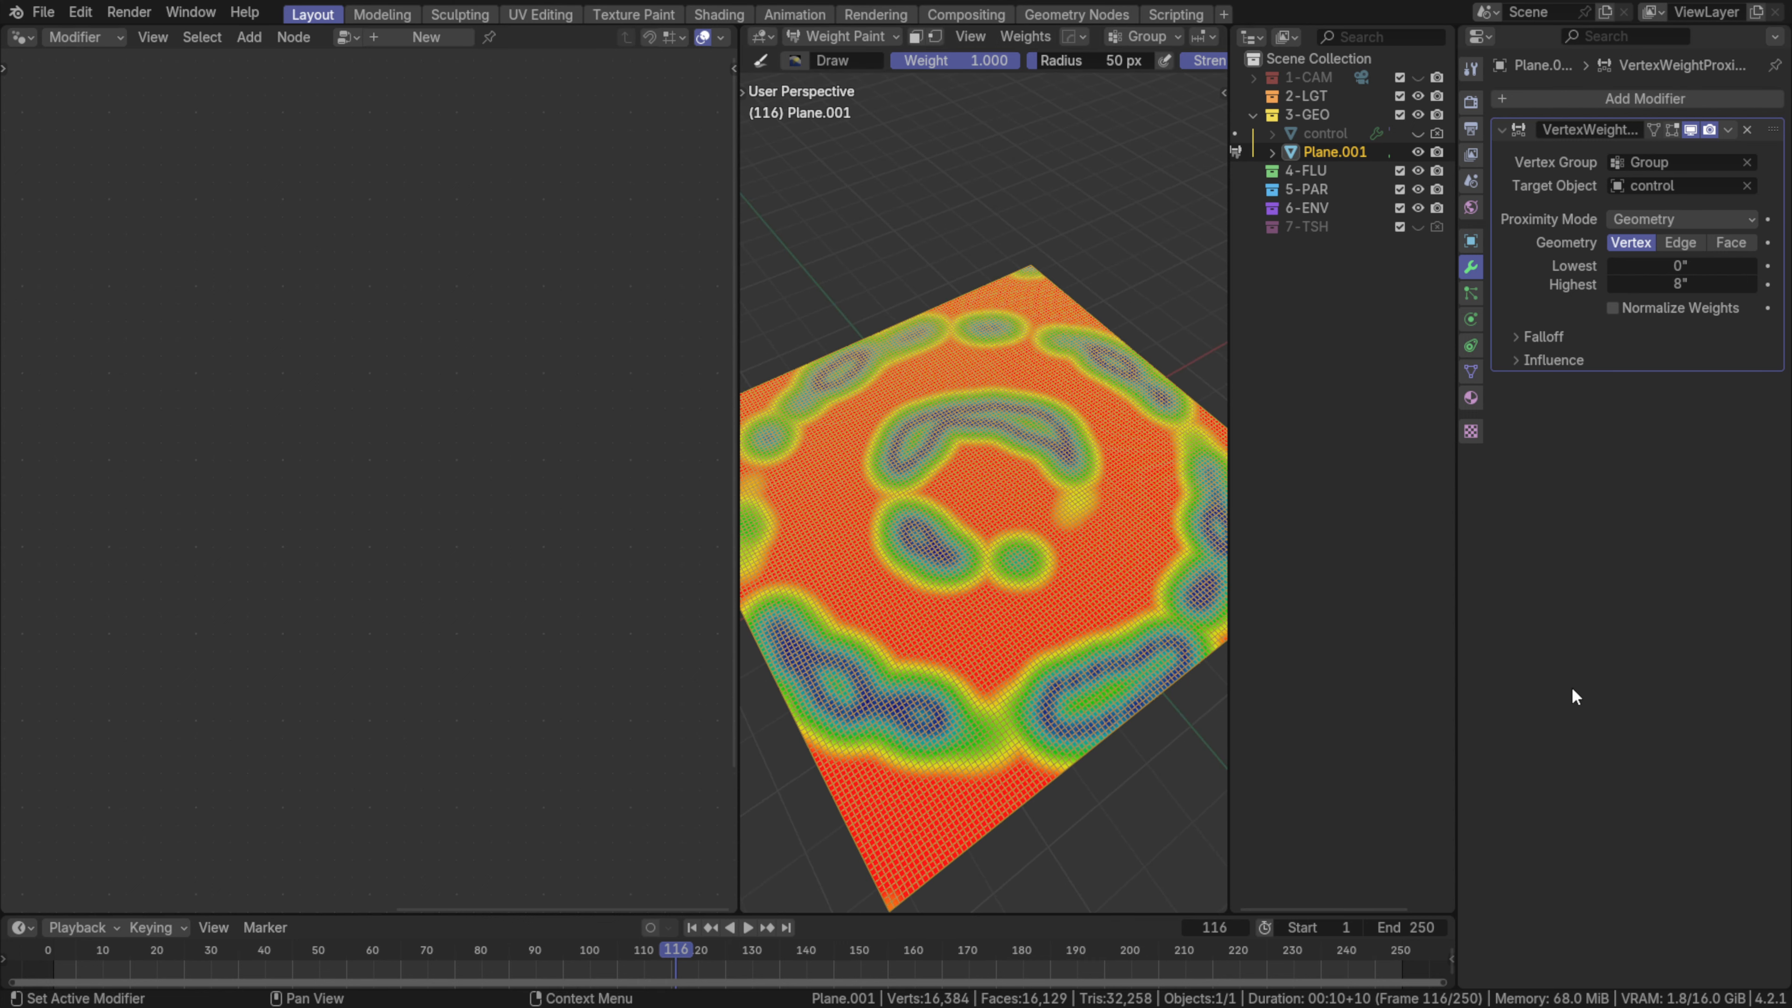
- Try the Smooth falloff type on the Vertex Weight Proximity modifier and undo it
mouse_move(1658, 283)
mouse_down()
mouse_move(1684, 282)
mouse_move(1615, 282)
mouse_move(1693, 282)
mouse_move(1658, 280)
mouse_up()
click(1661, 366)
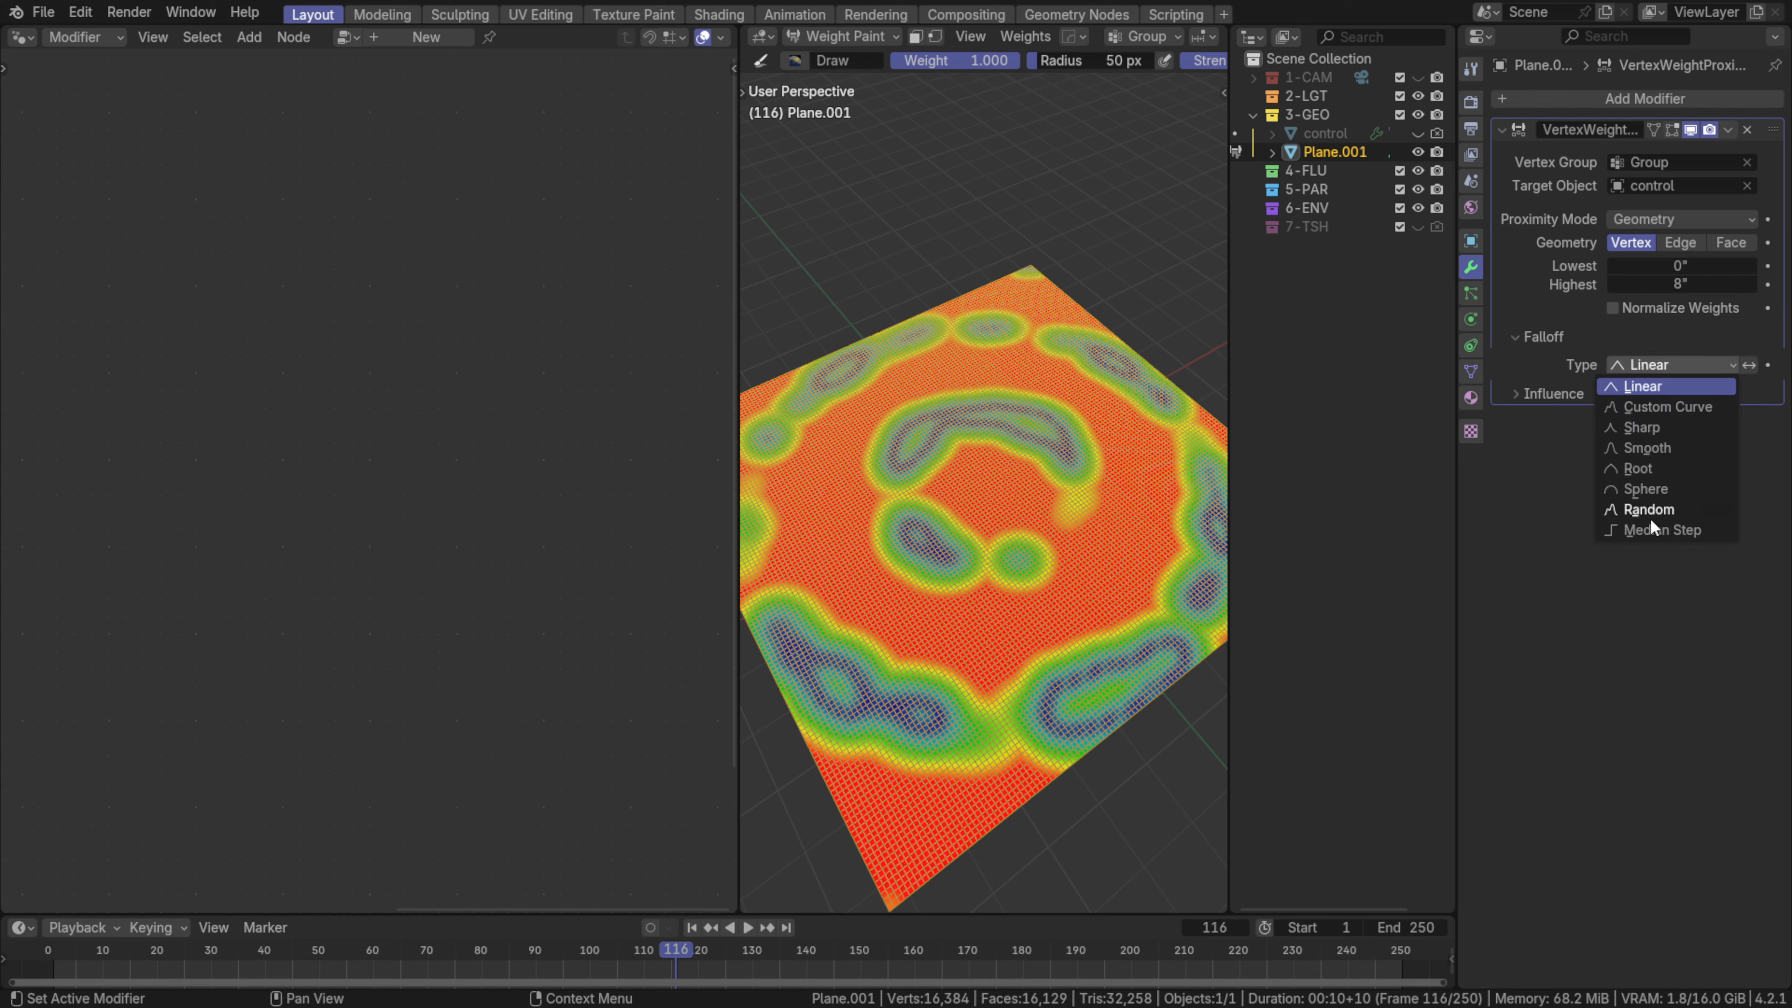
click(1650, 448)
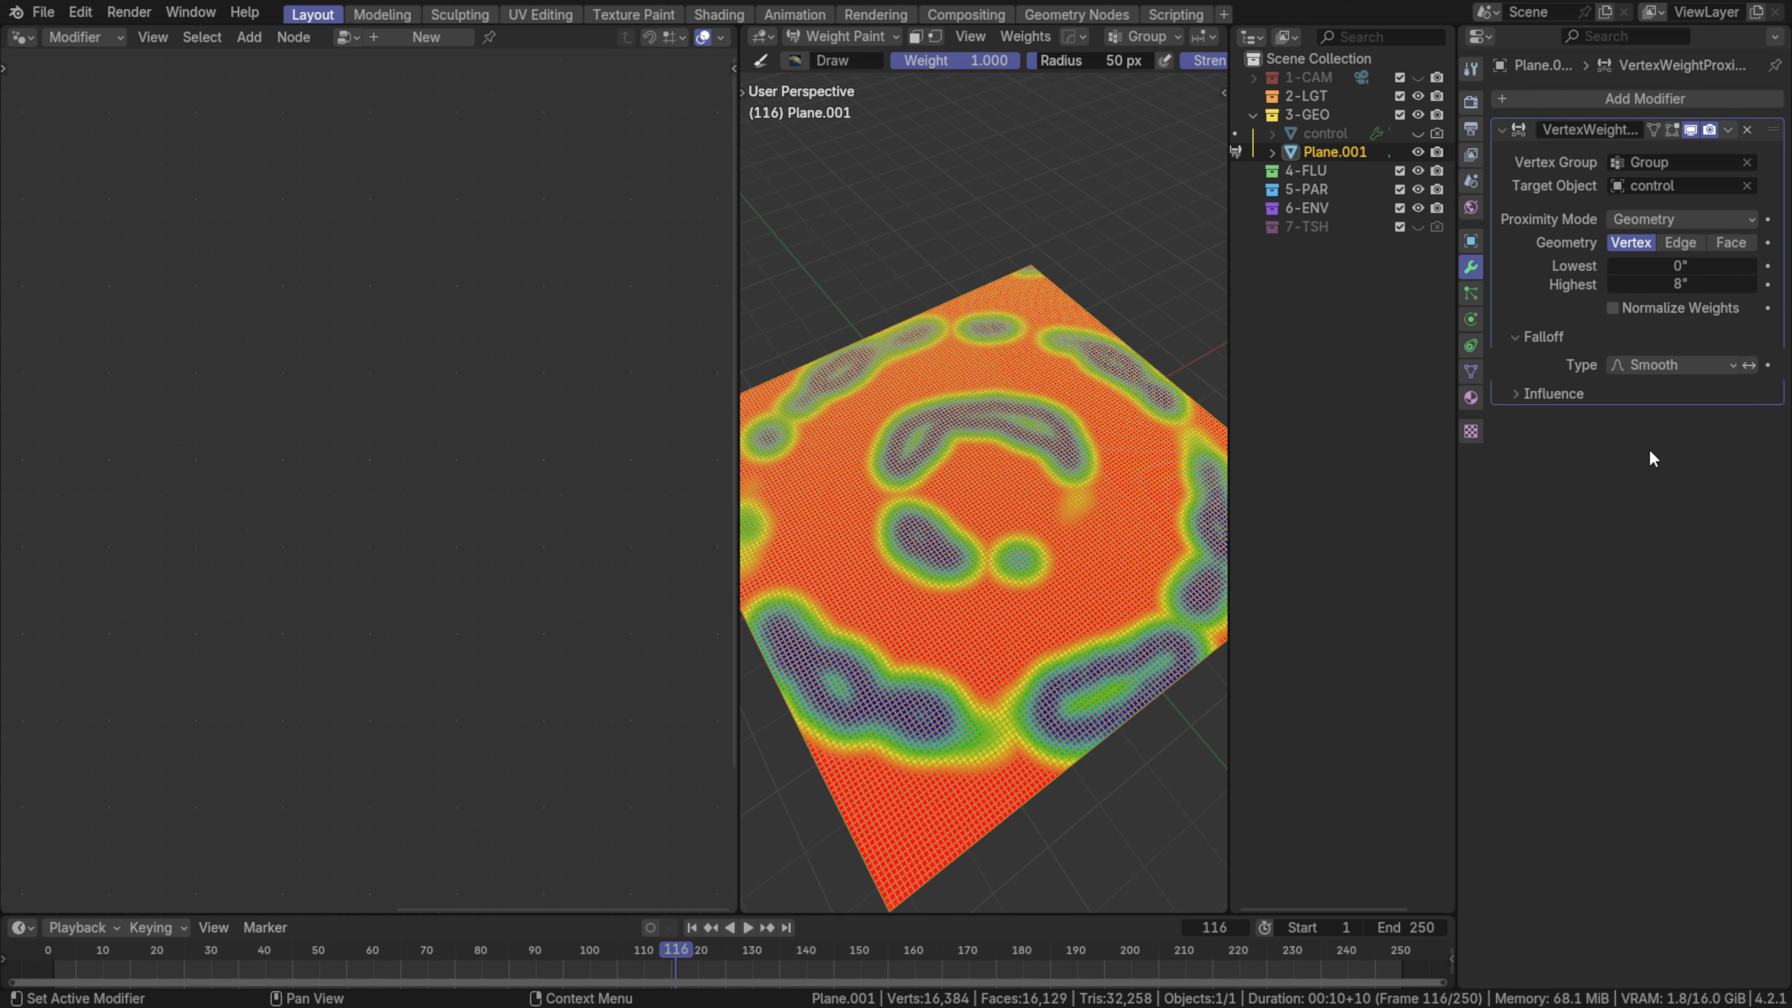
mouse_move(1680, 266)
mouse_down()
mouse_move(1727, 266)
mouse_move(1680, 265)
mouse_up()
key(ctrl+z)
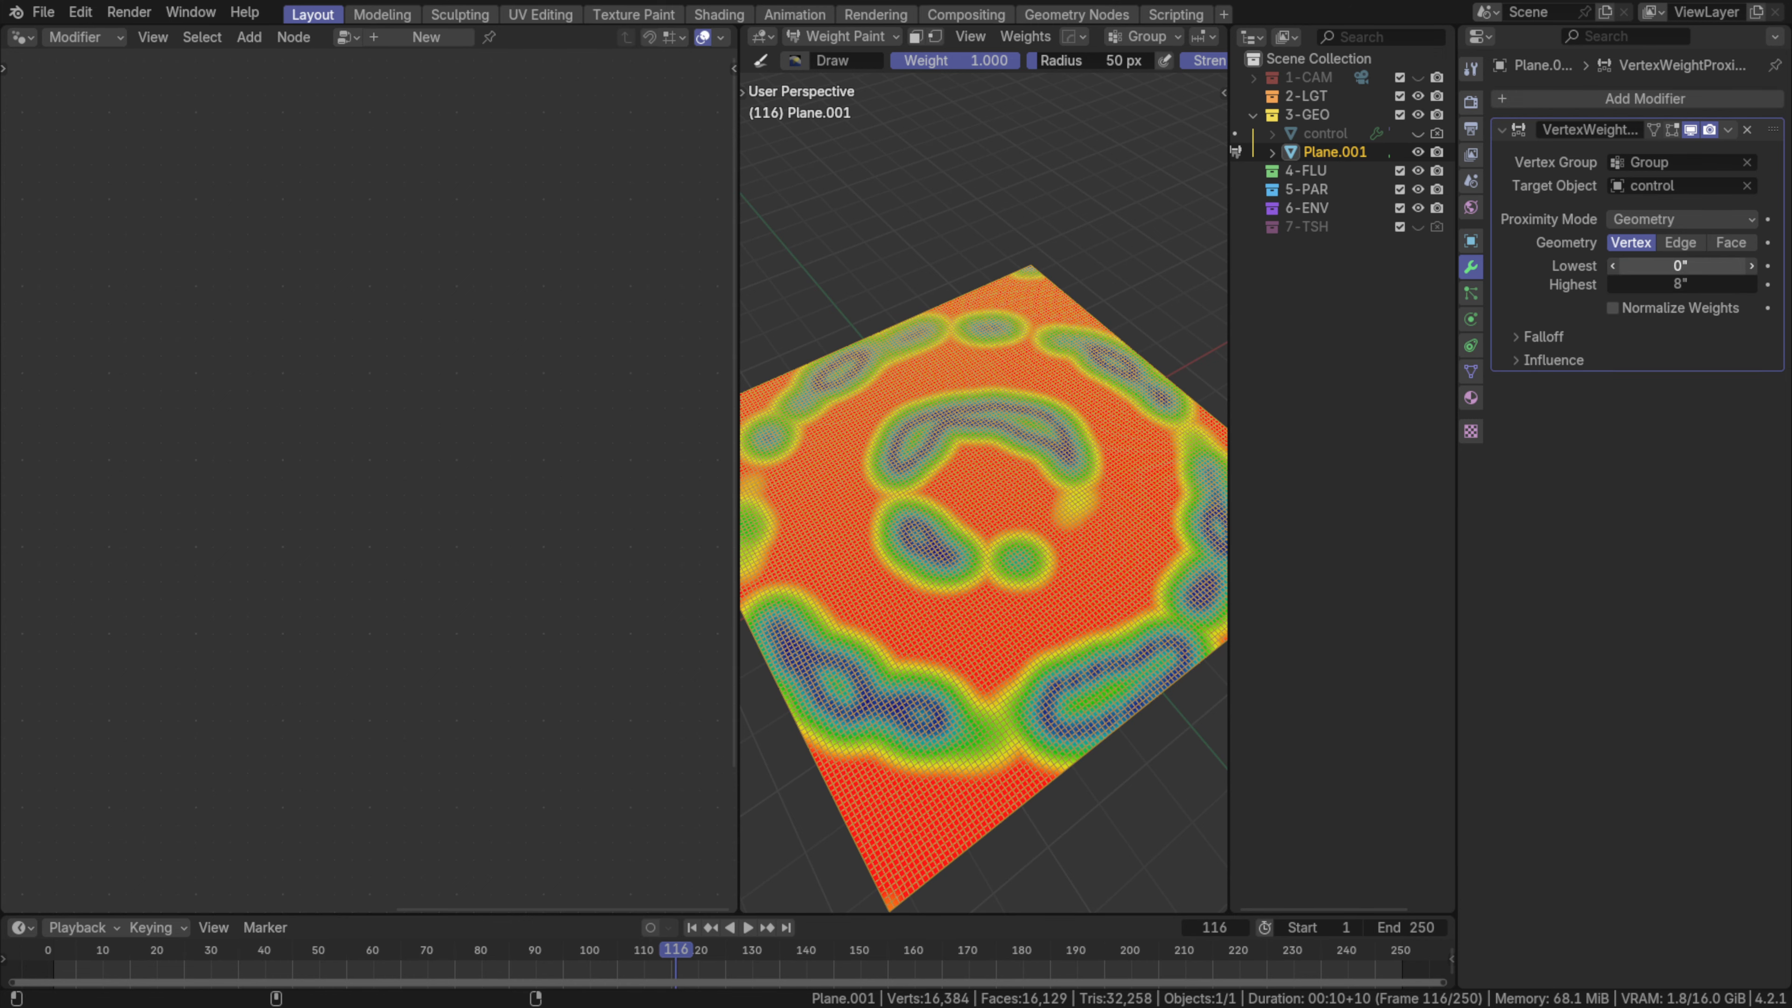
- Set the proximity modifier's Lowest distance to 3.1 inches and its falloff to Smooth with the falloff inverted
drag(1680, 265, 1701, 265)
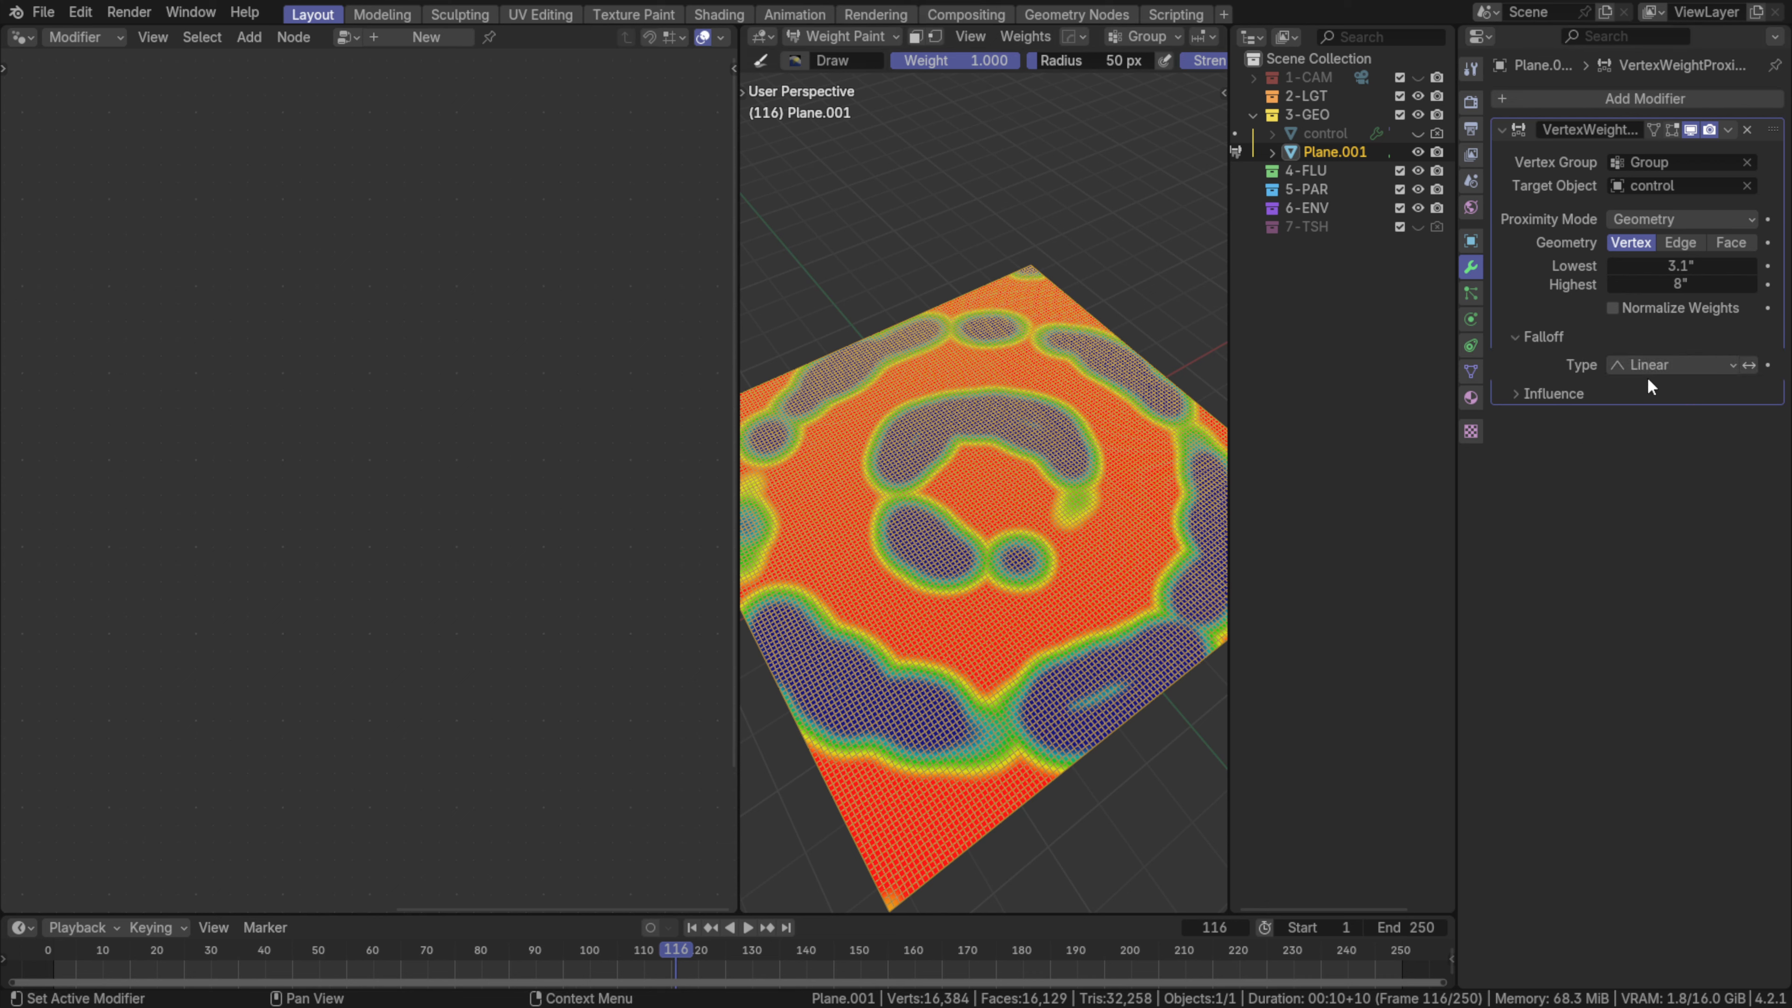
click(1649, 365)
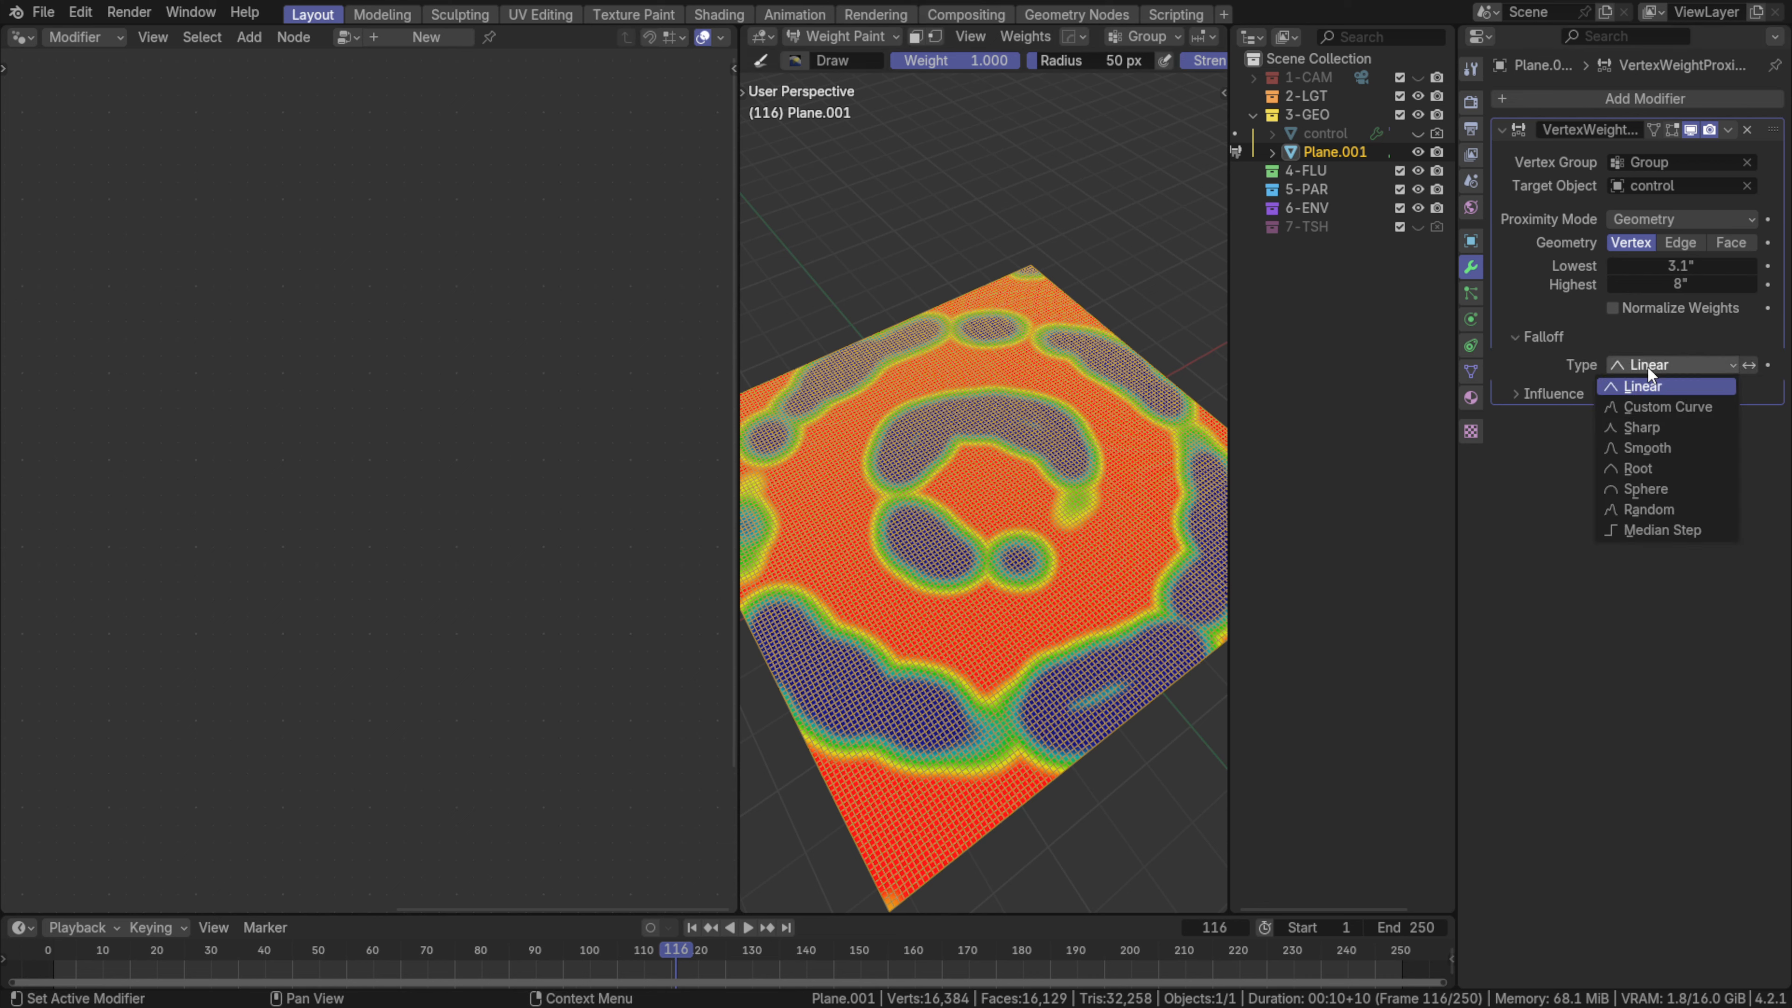
click(1651, 445)
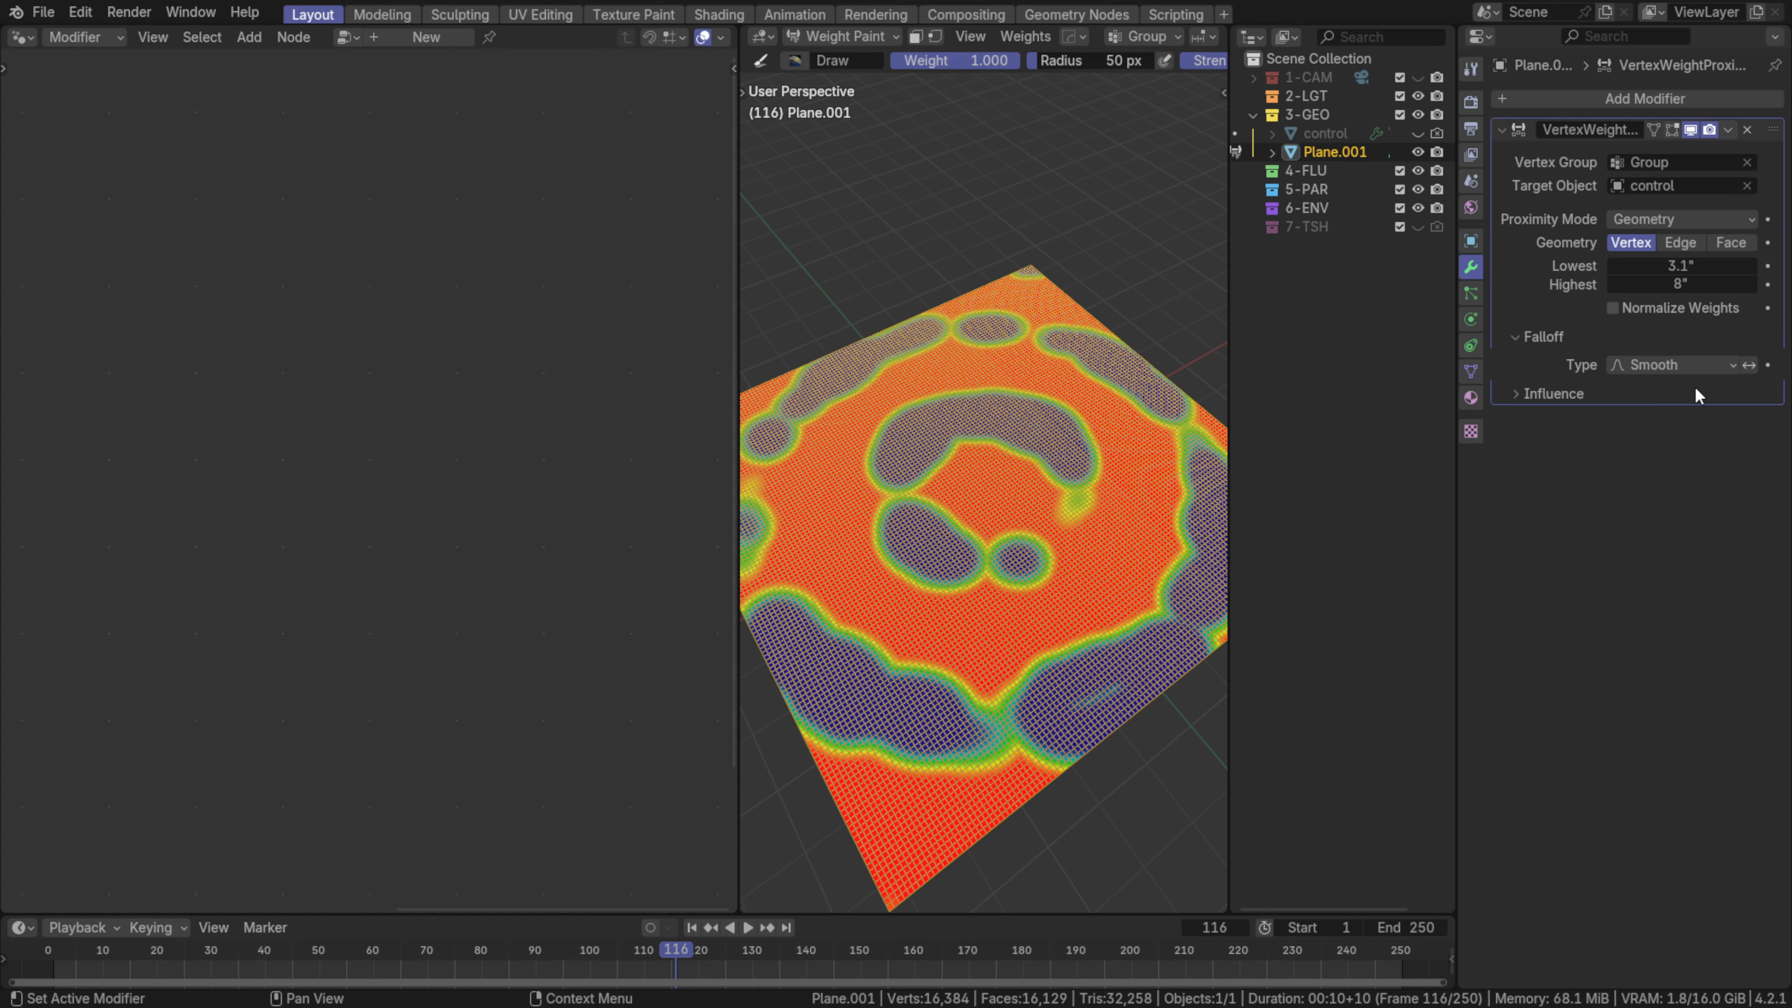
click(1744, 369)
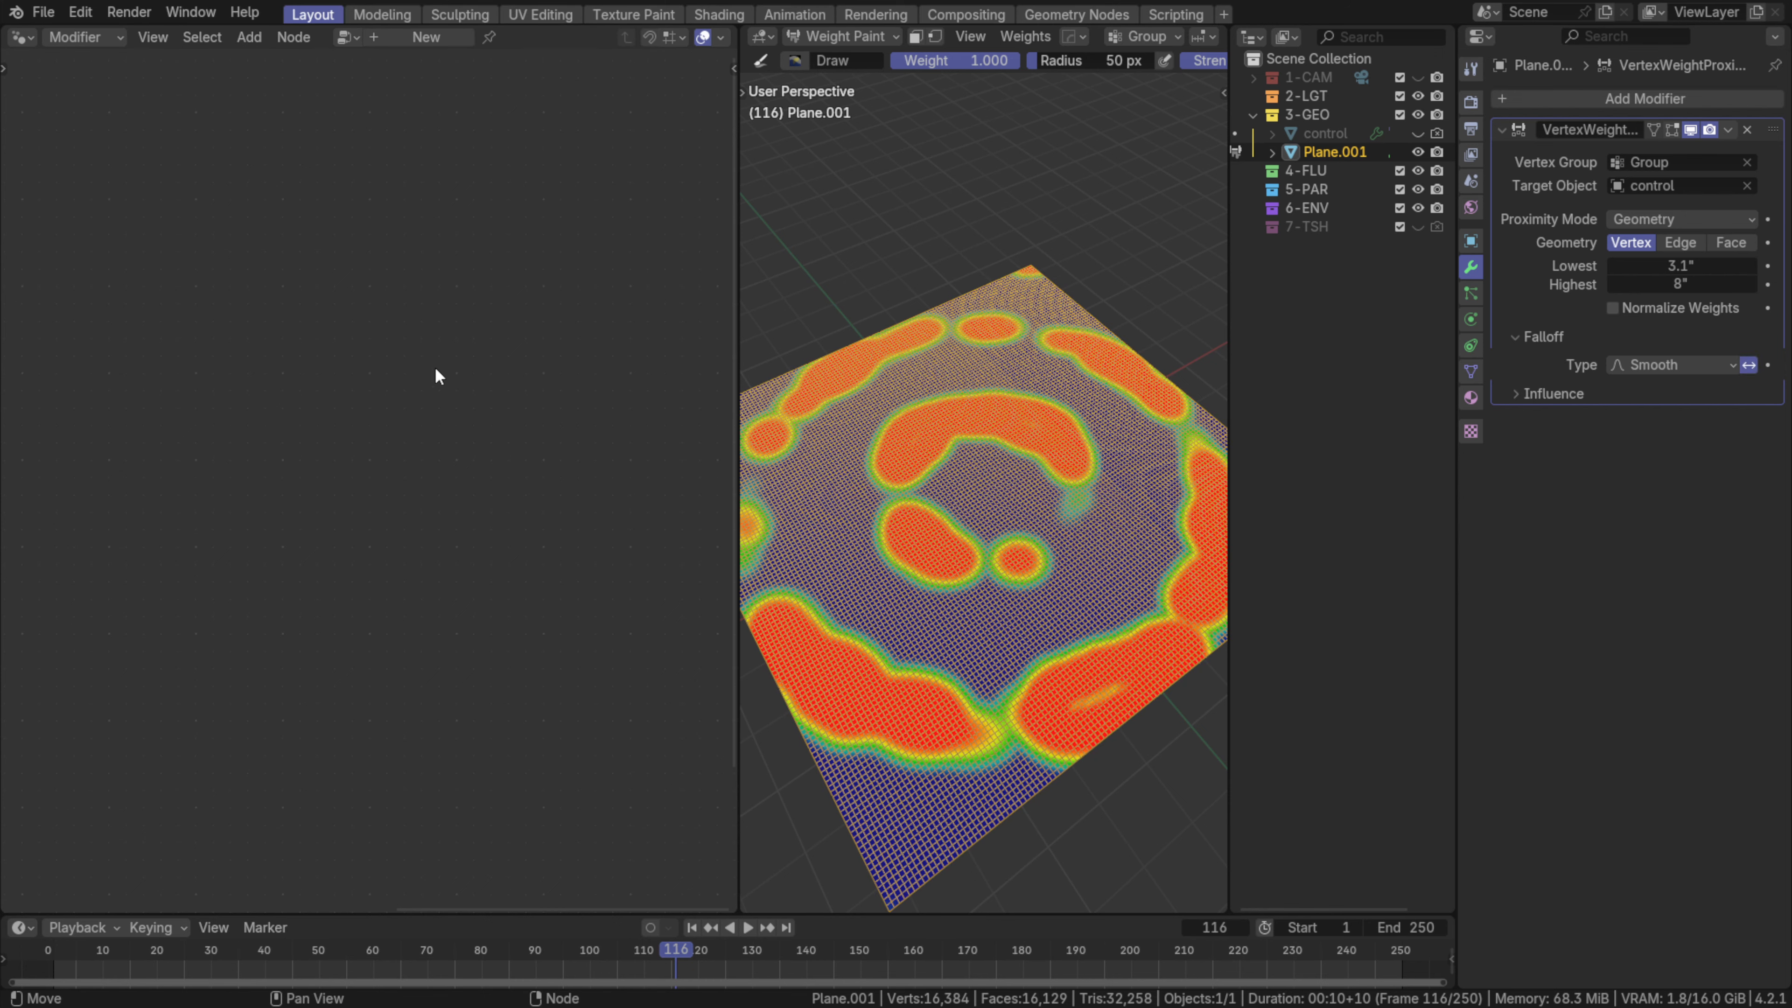
- Raise the proximity modifier's Lowest distance to 4.4 inches
mouse_move(899, 667)
middle_down()
mouse_move(953, 605)
mouse_move(957, 412)
middle_up()
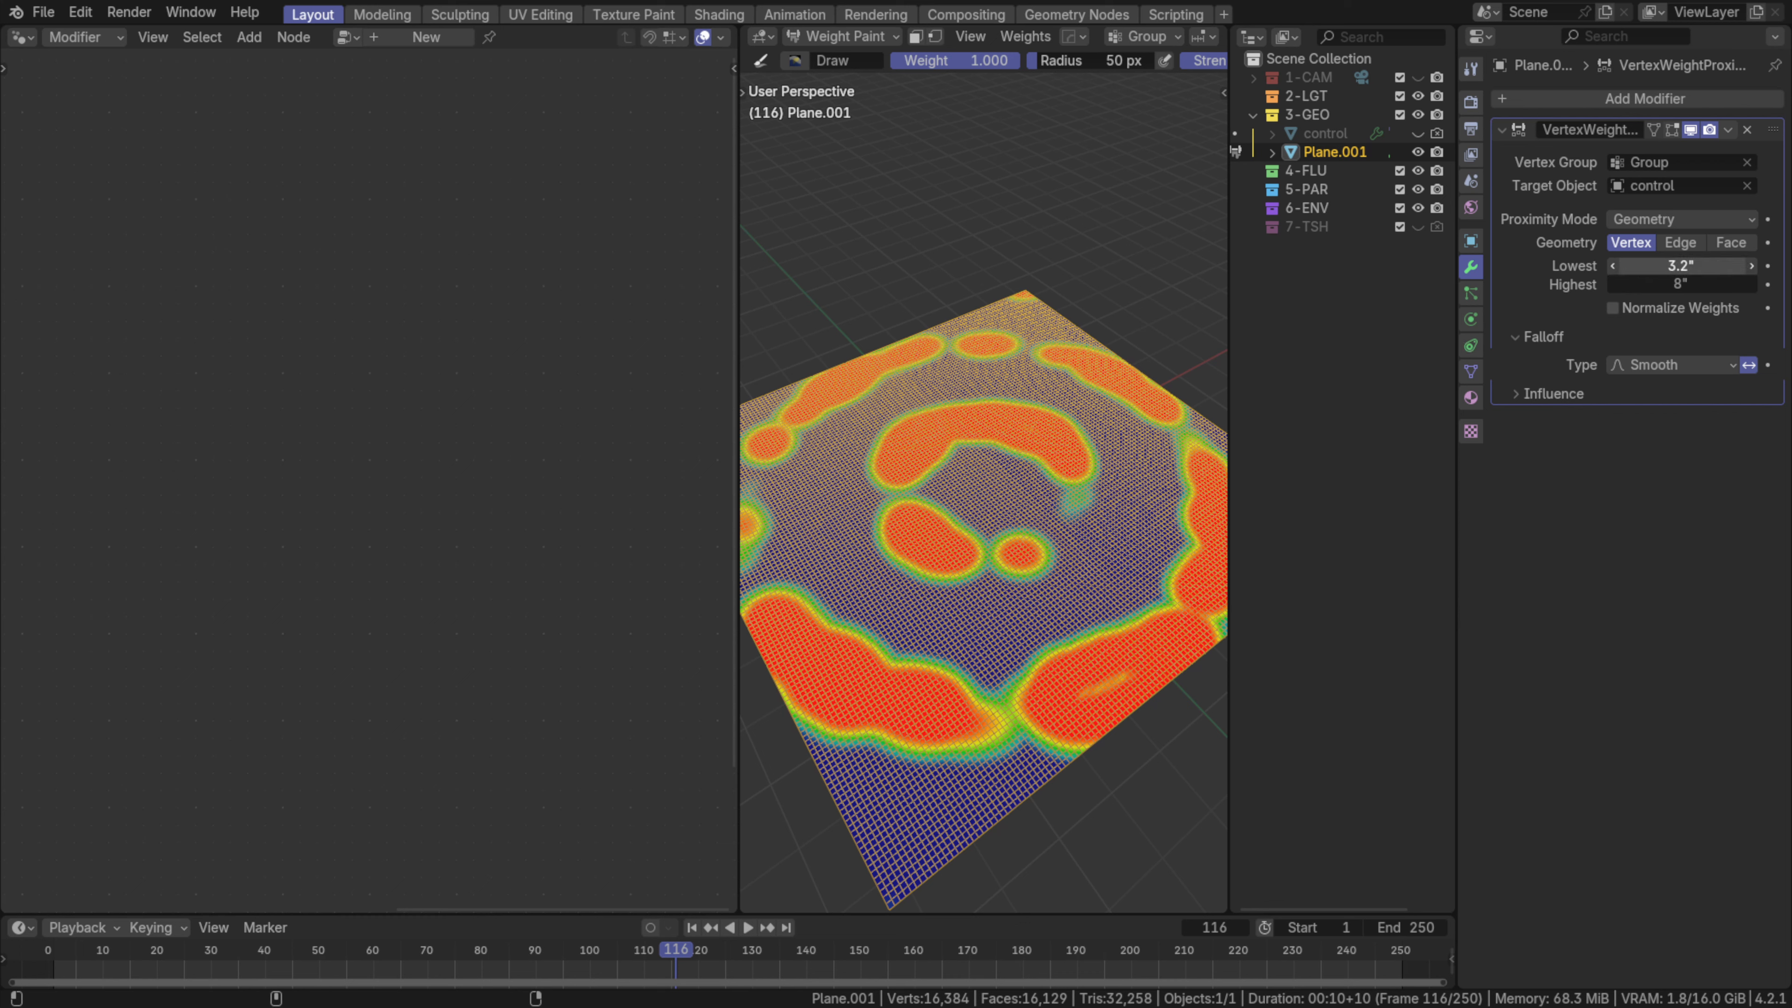
drag(1680, 266, 1700, 266)
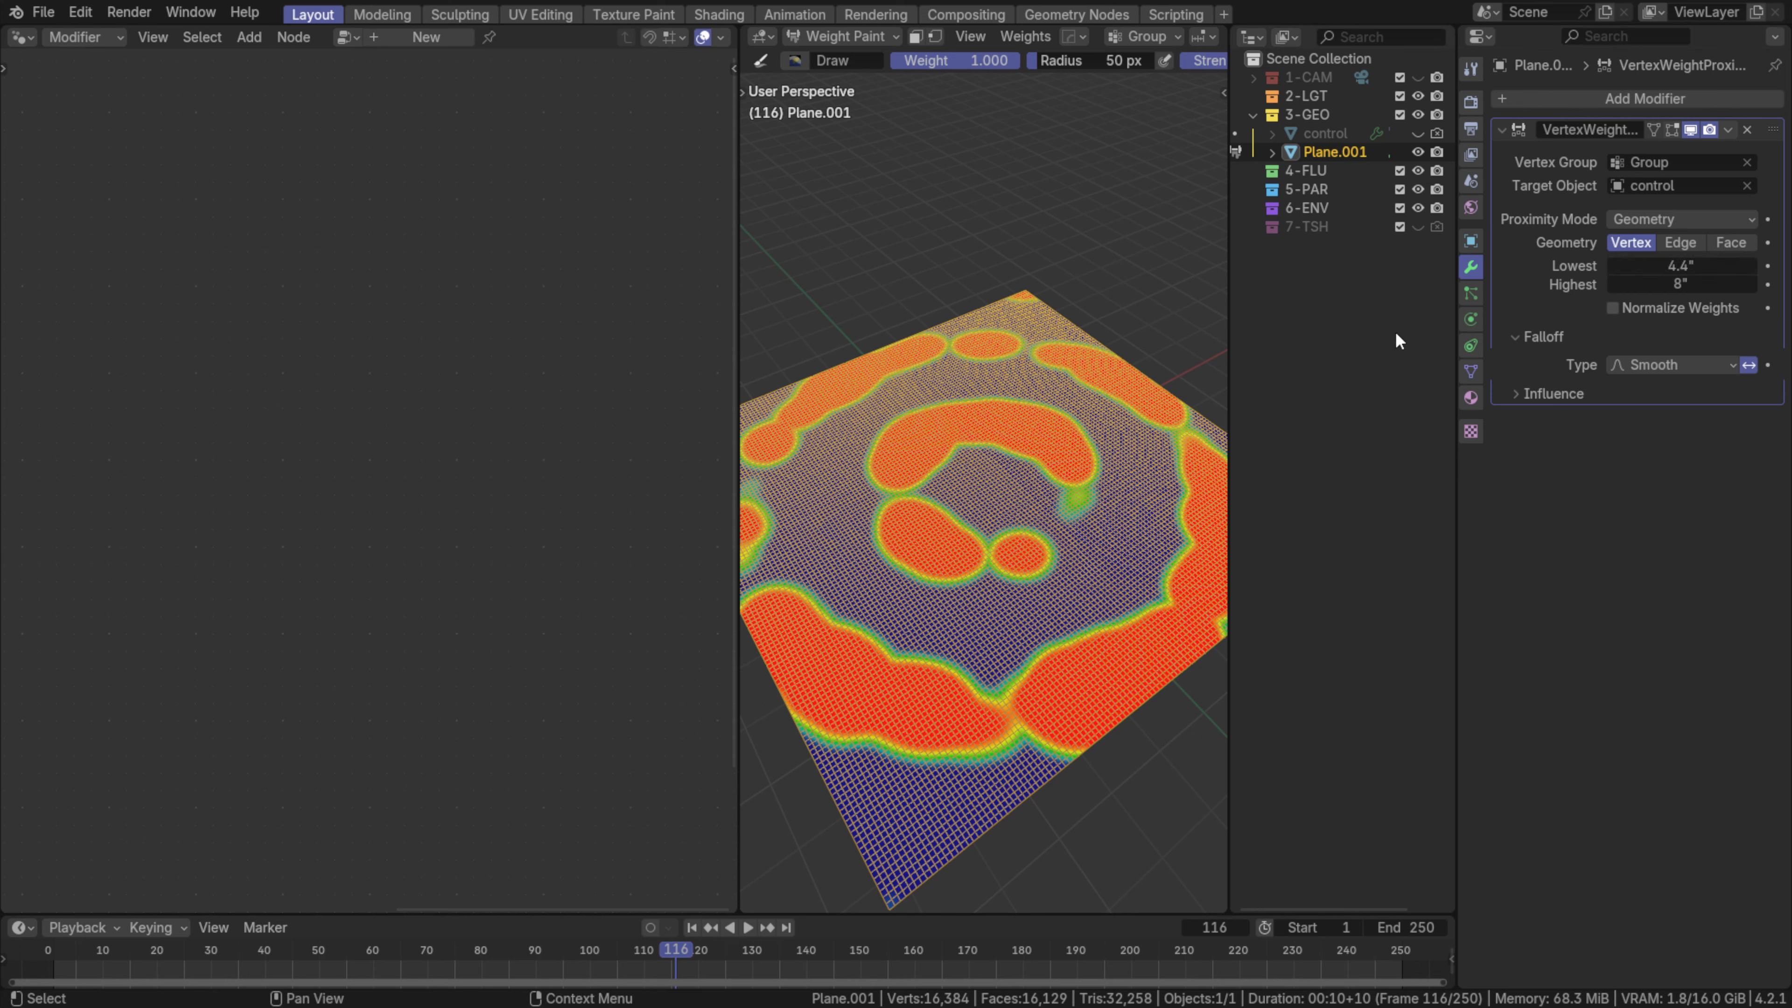
- Set the Vertex Weight Proximity modifier's Lowest distance to 5.5 inches and its Highest to 8.2 inches, and collapse its settings
middle_drag(1023, 370, 1014, 411)
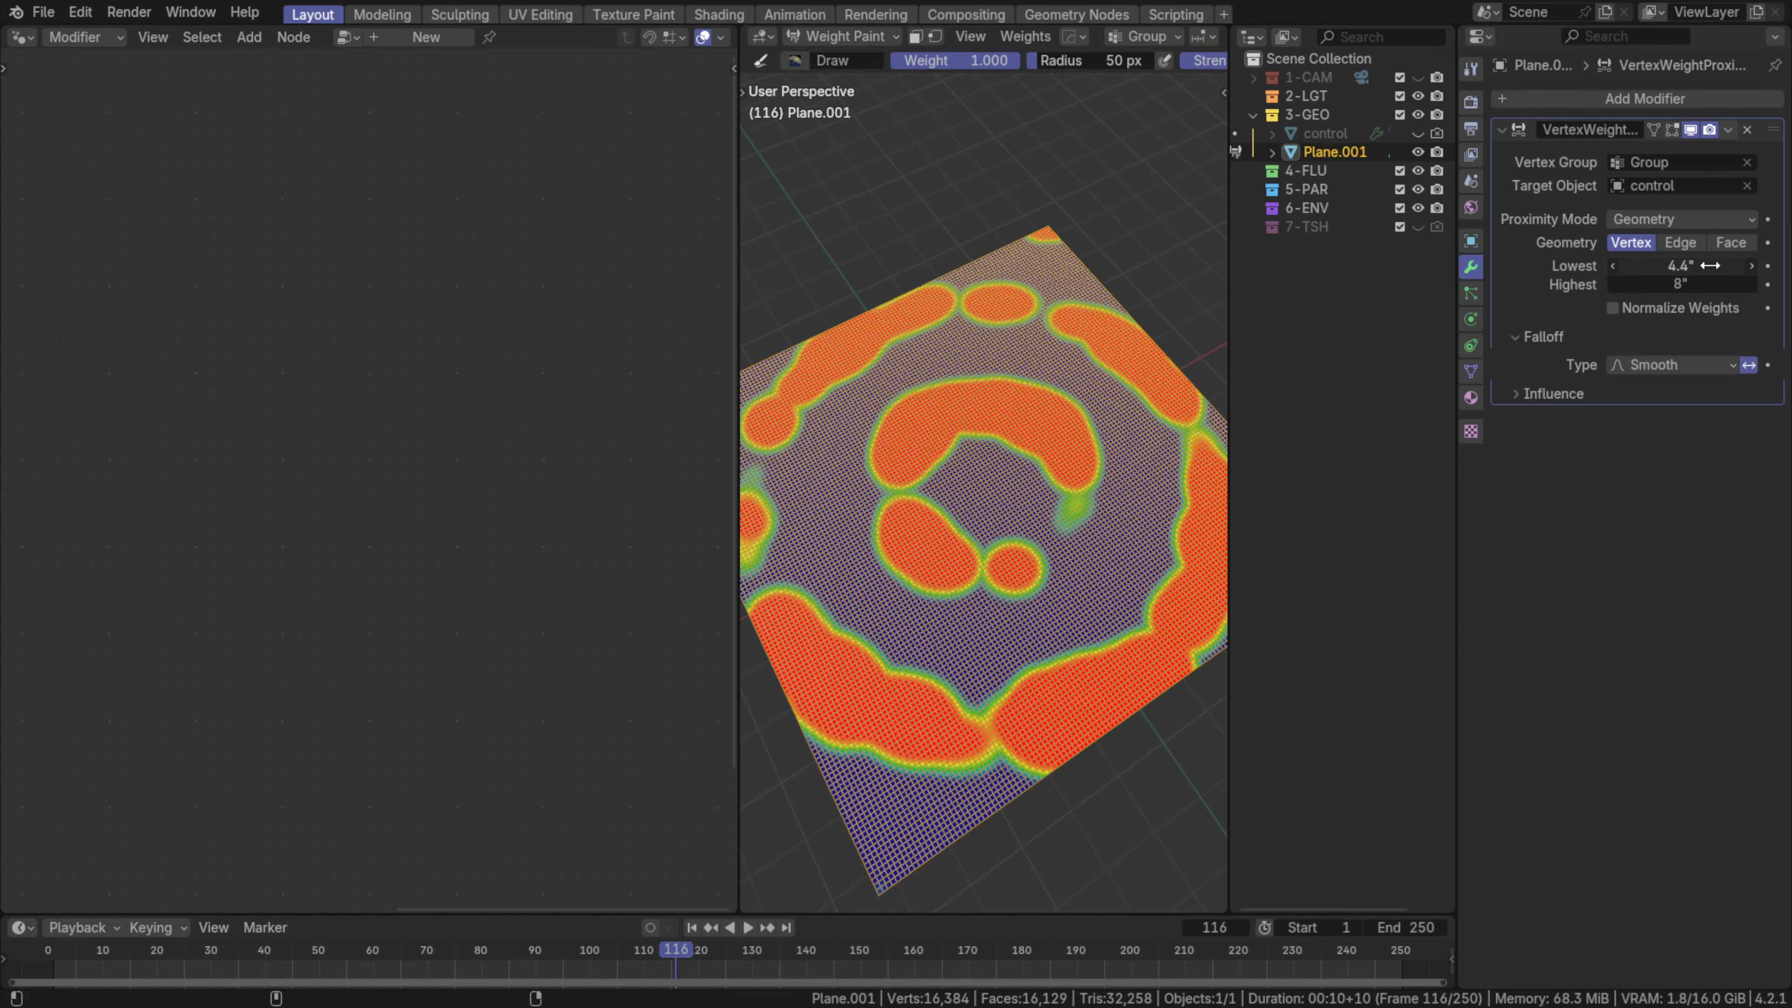
mouse_move(1680, 265)
mouse_down()
mouse_move(1710, 266)
mouse_move(1668, 278)
mouse_move(1756, 278)
mouse_move(1672, 284)
mouse_up()
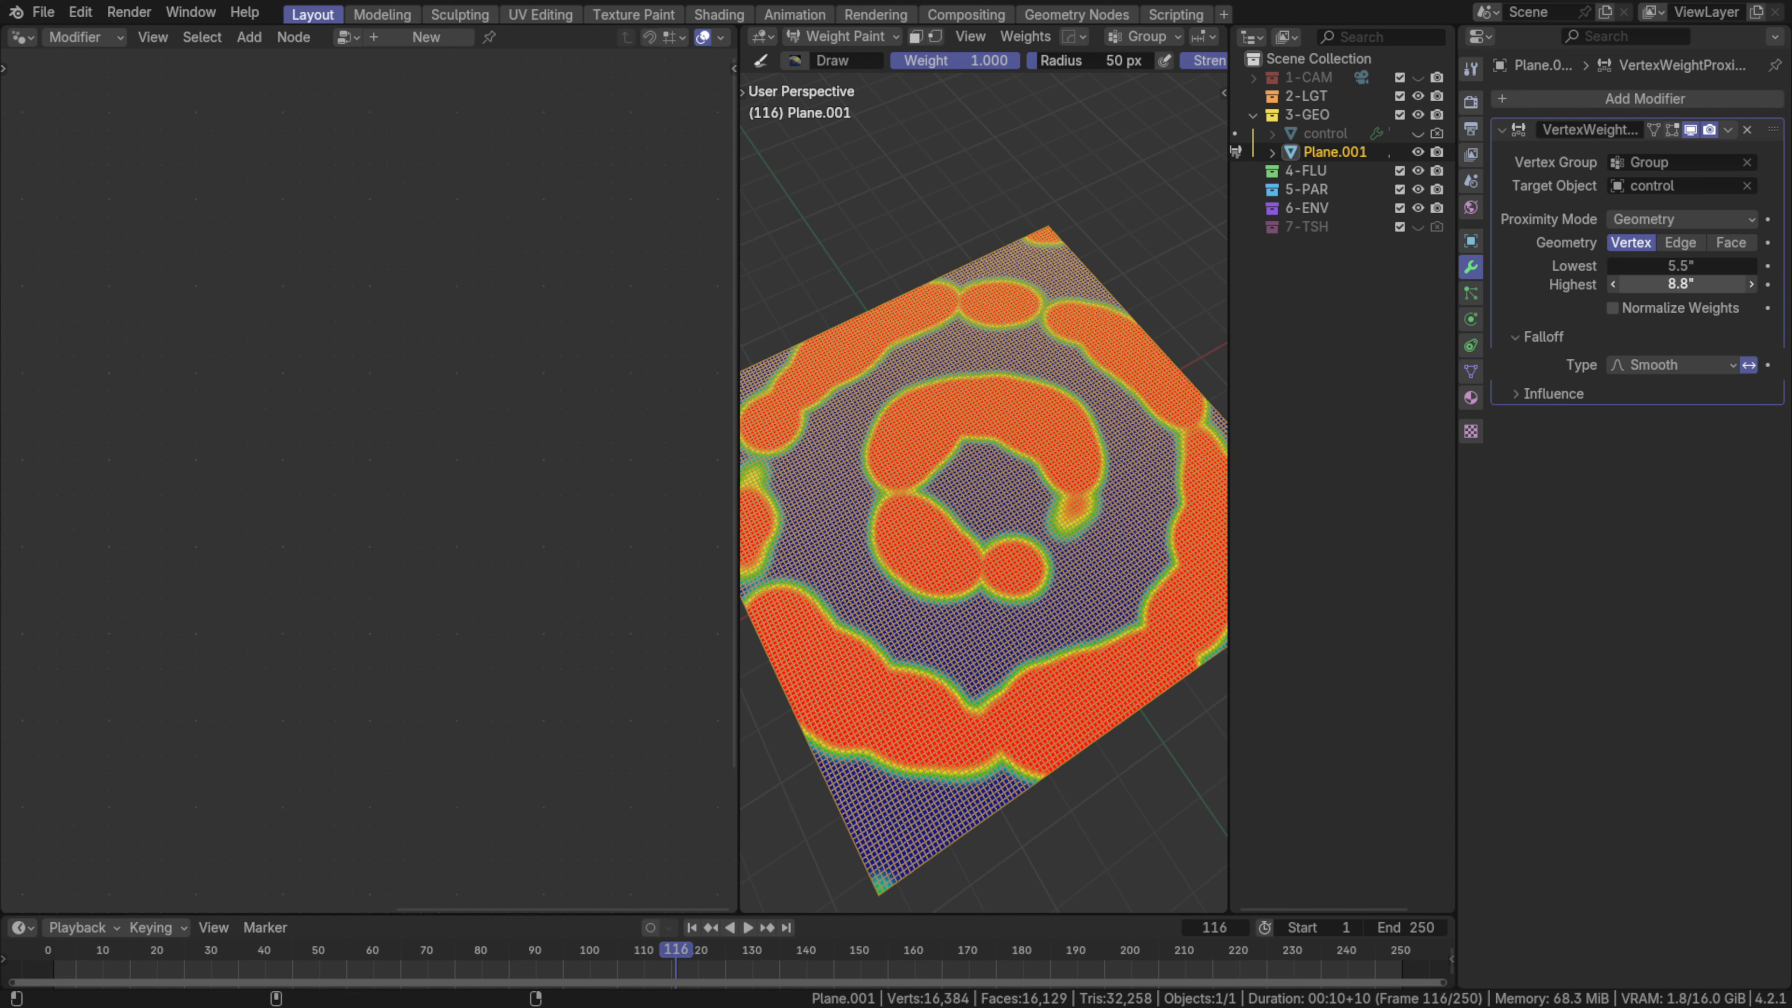
click(1501, 133)
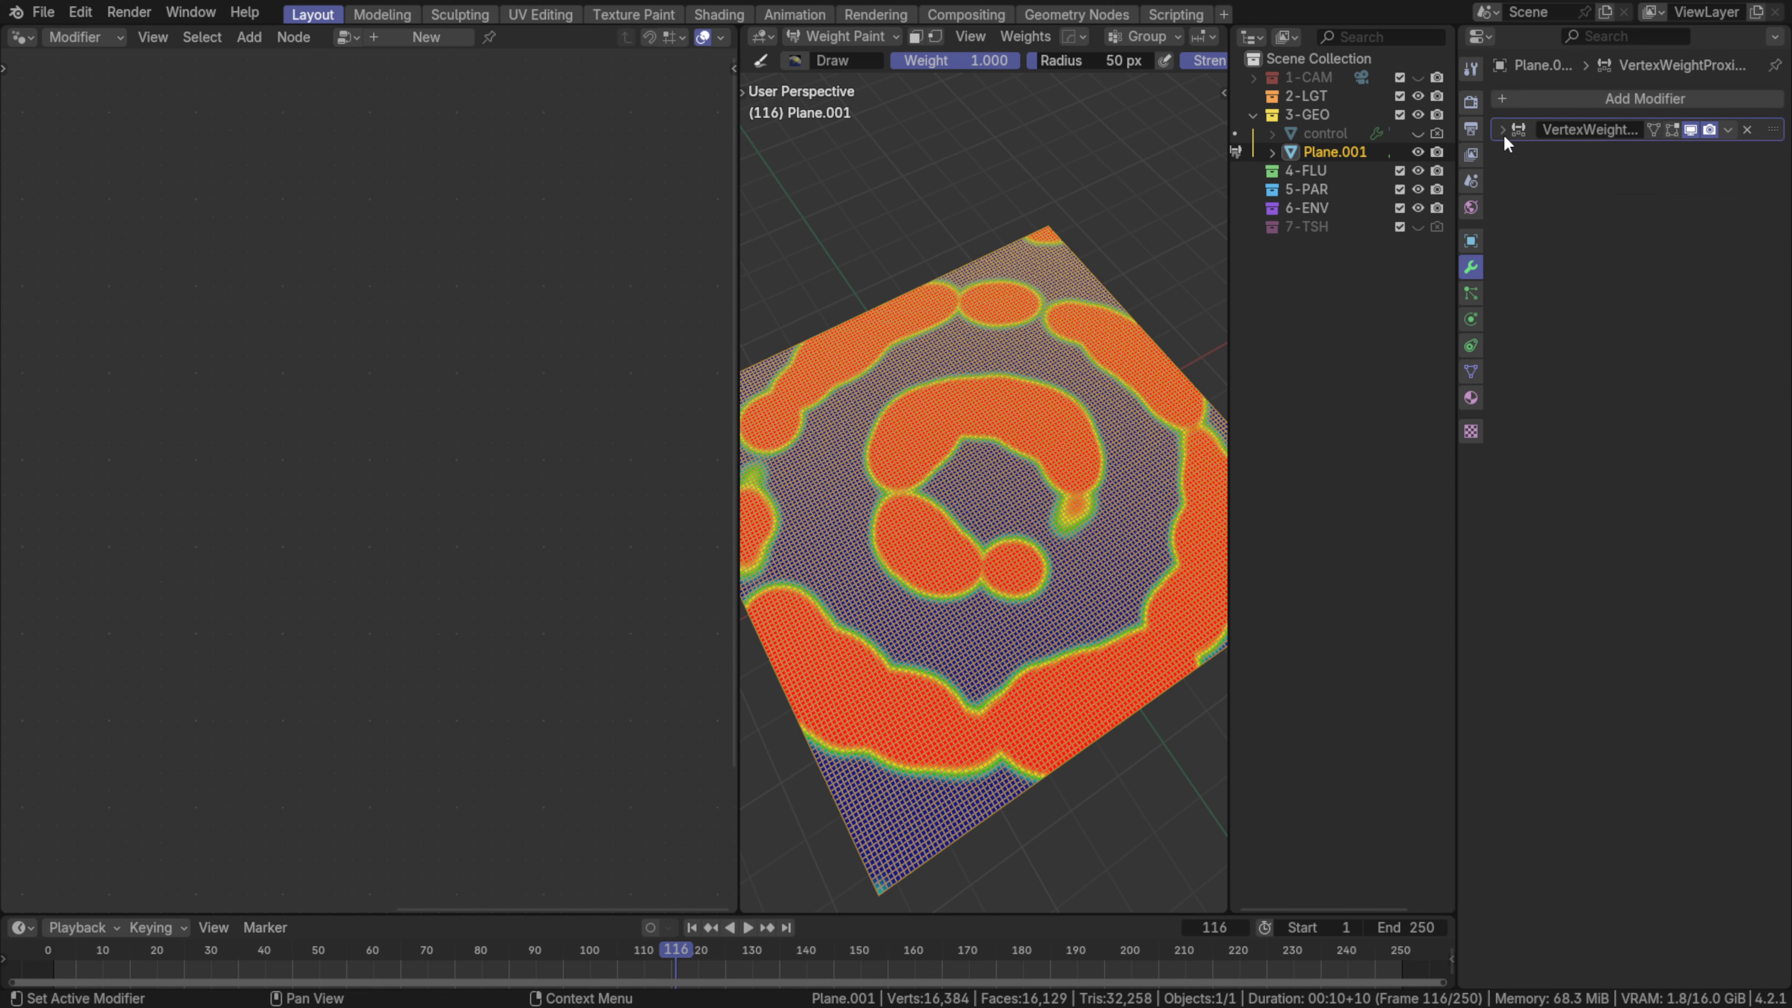
- Add a Displace modifier to Plane.001 and limit it to the vertex group Group
click(1567, 102)
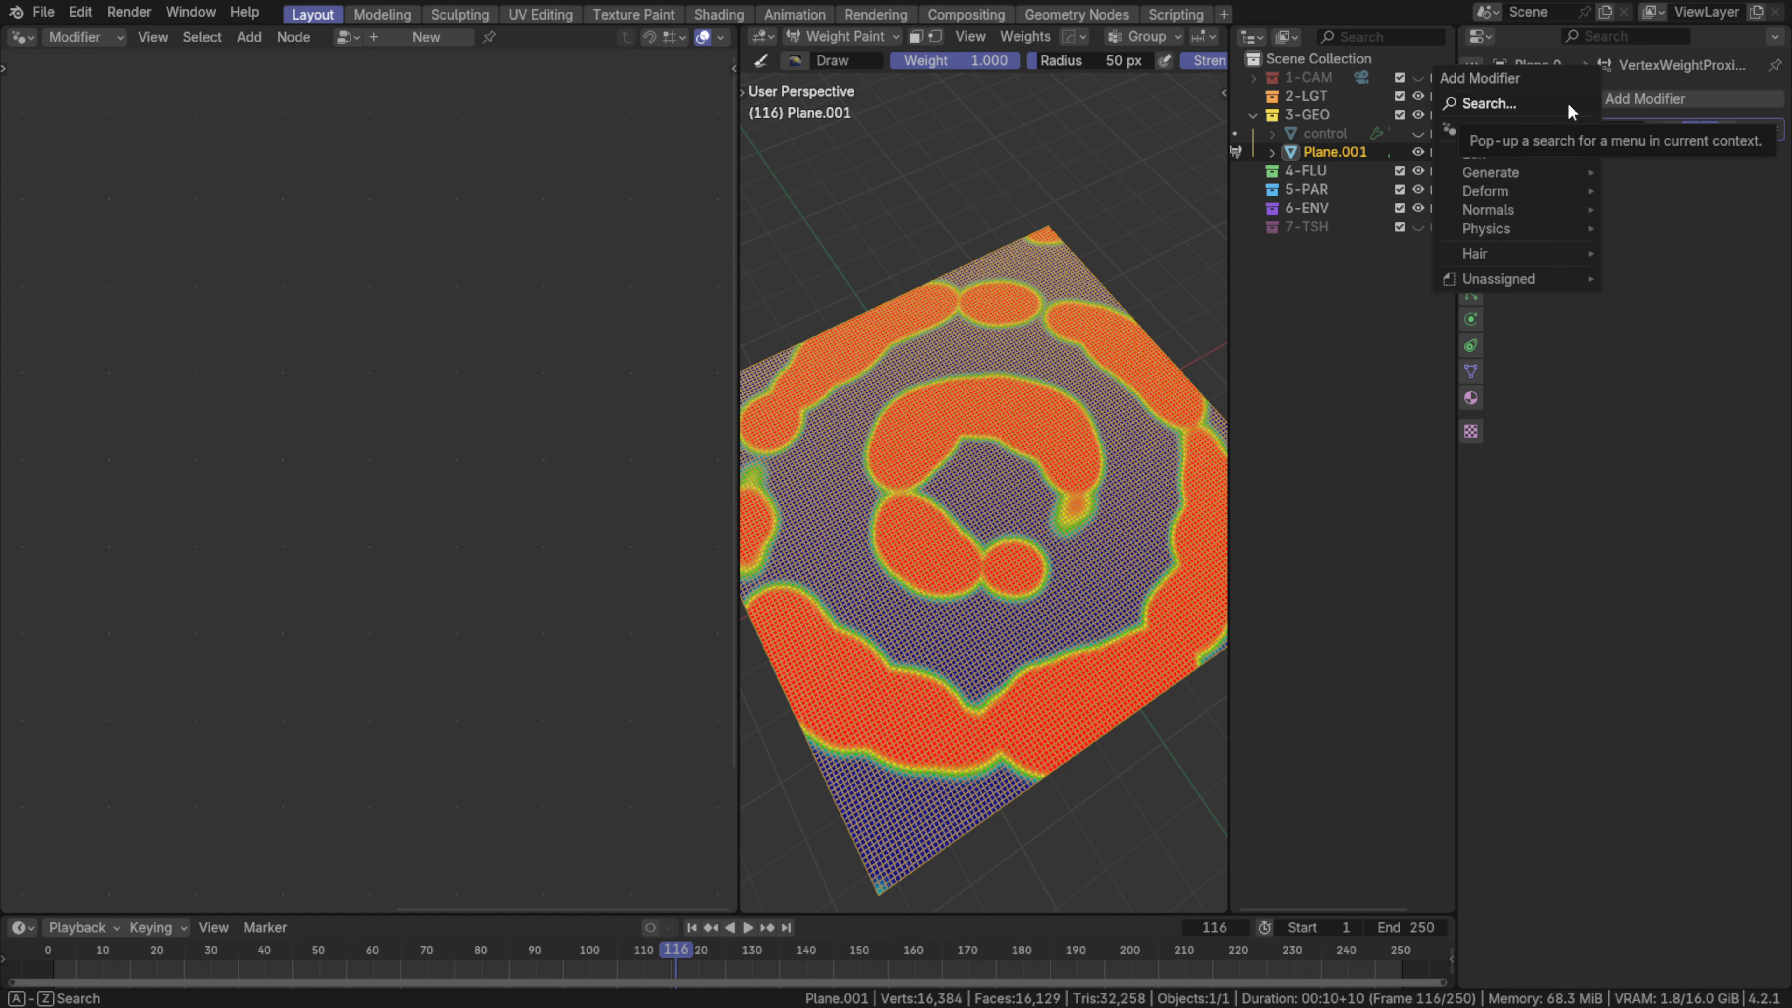
text(displa)
key(Return)
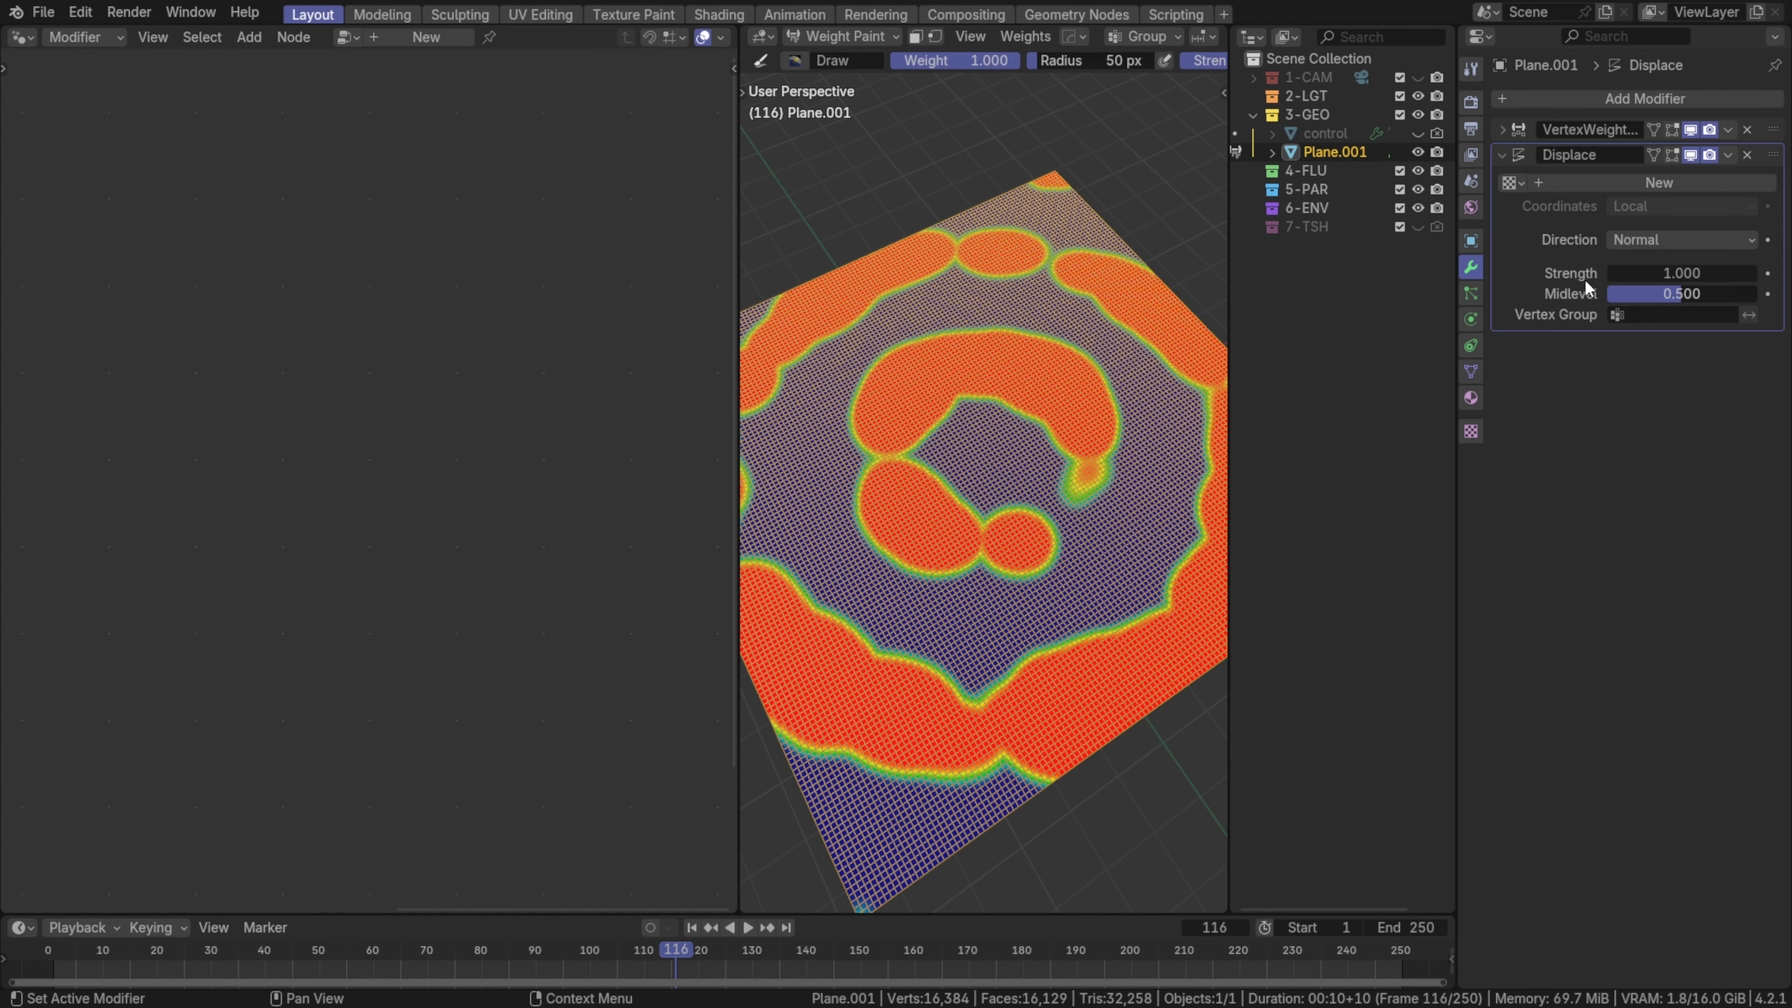
click(1635, 240)
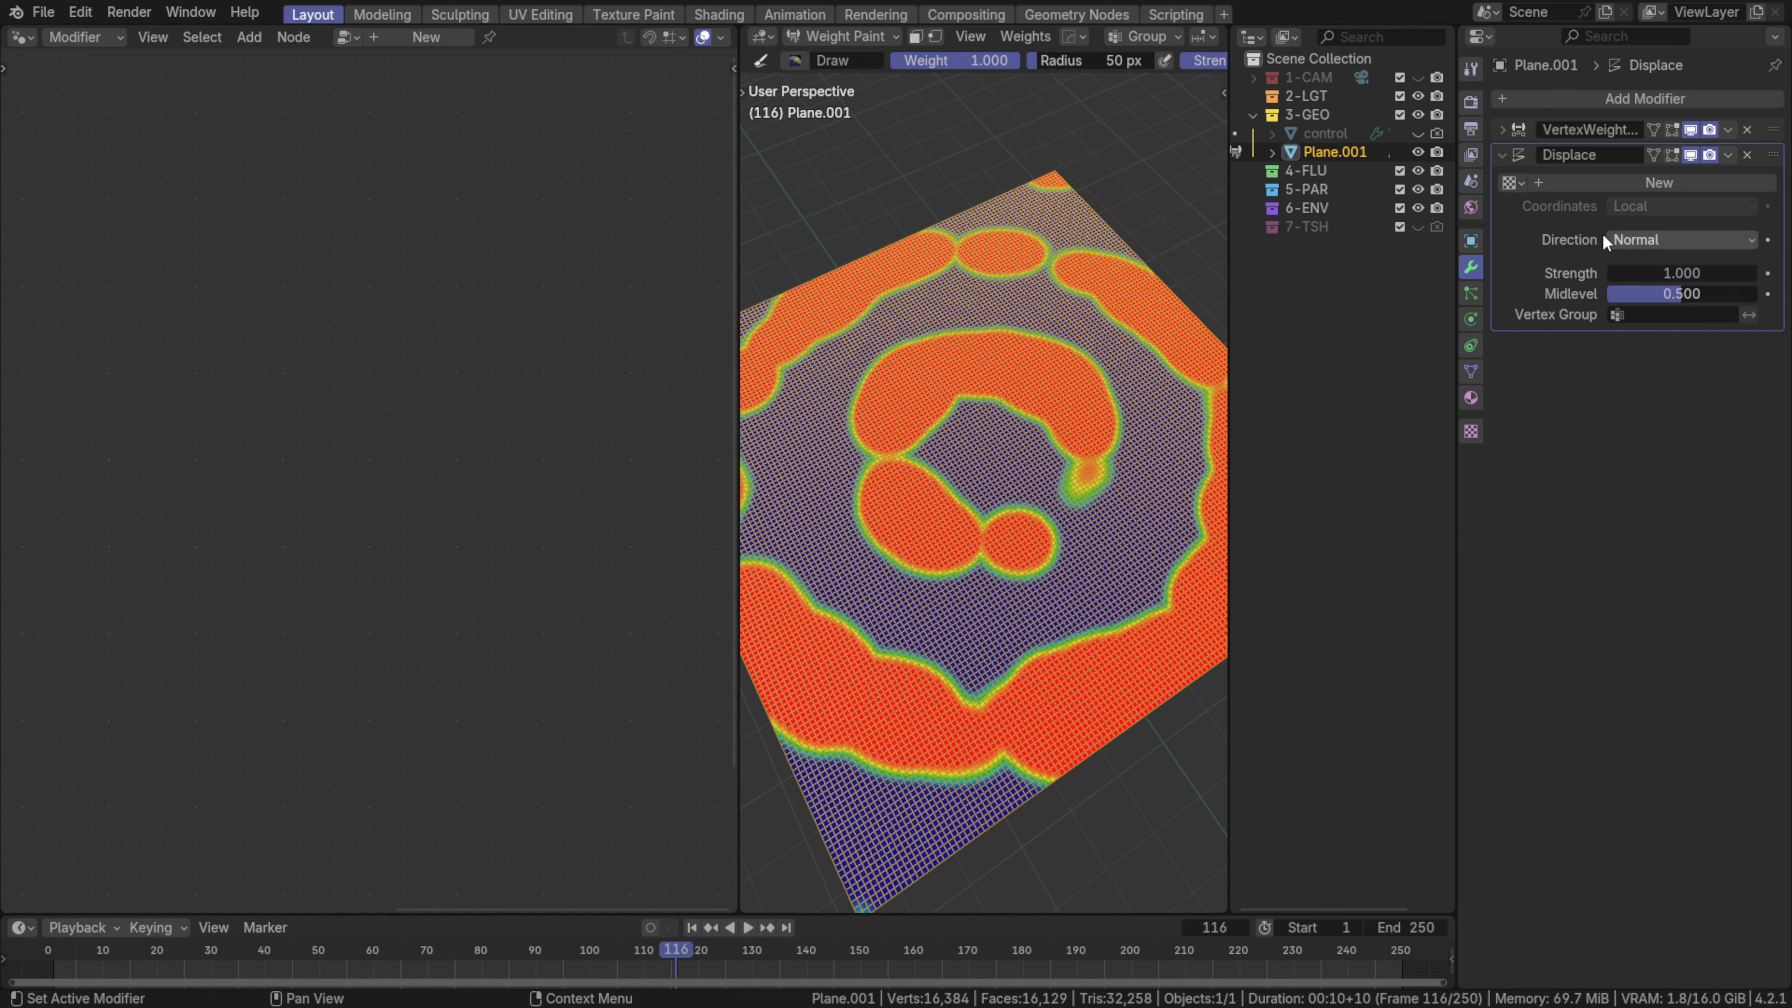
click(1641, 315)
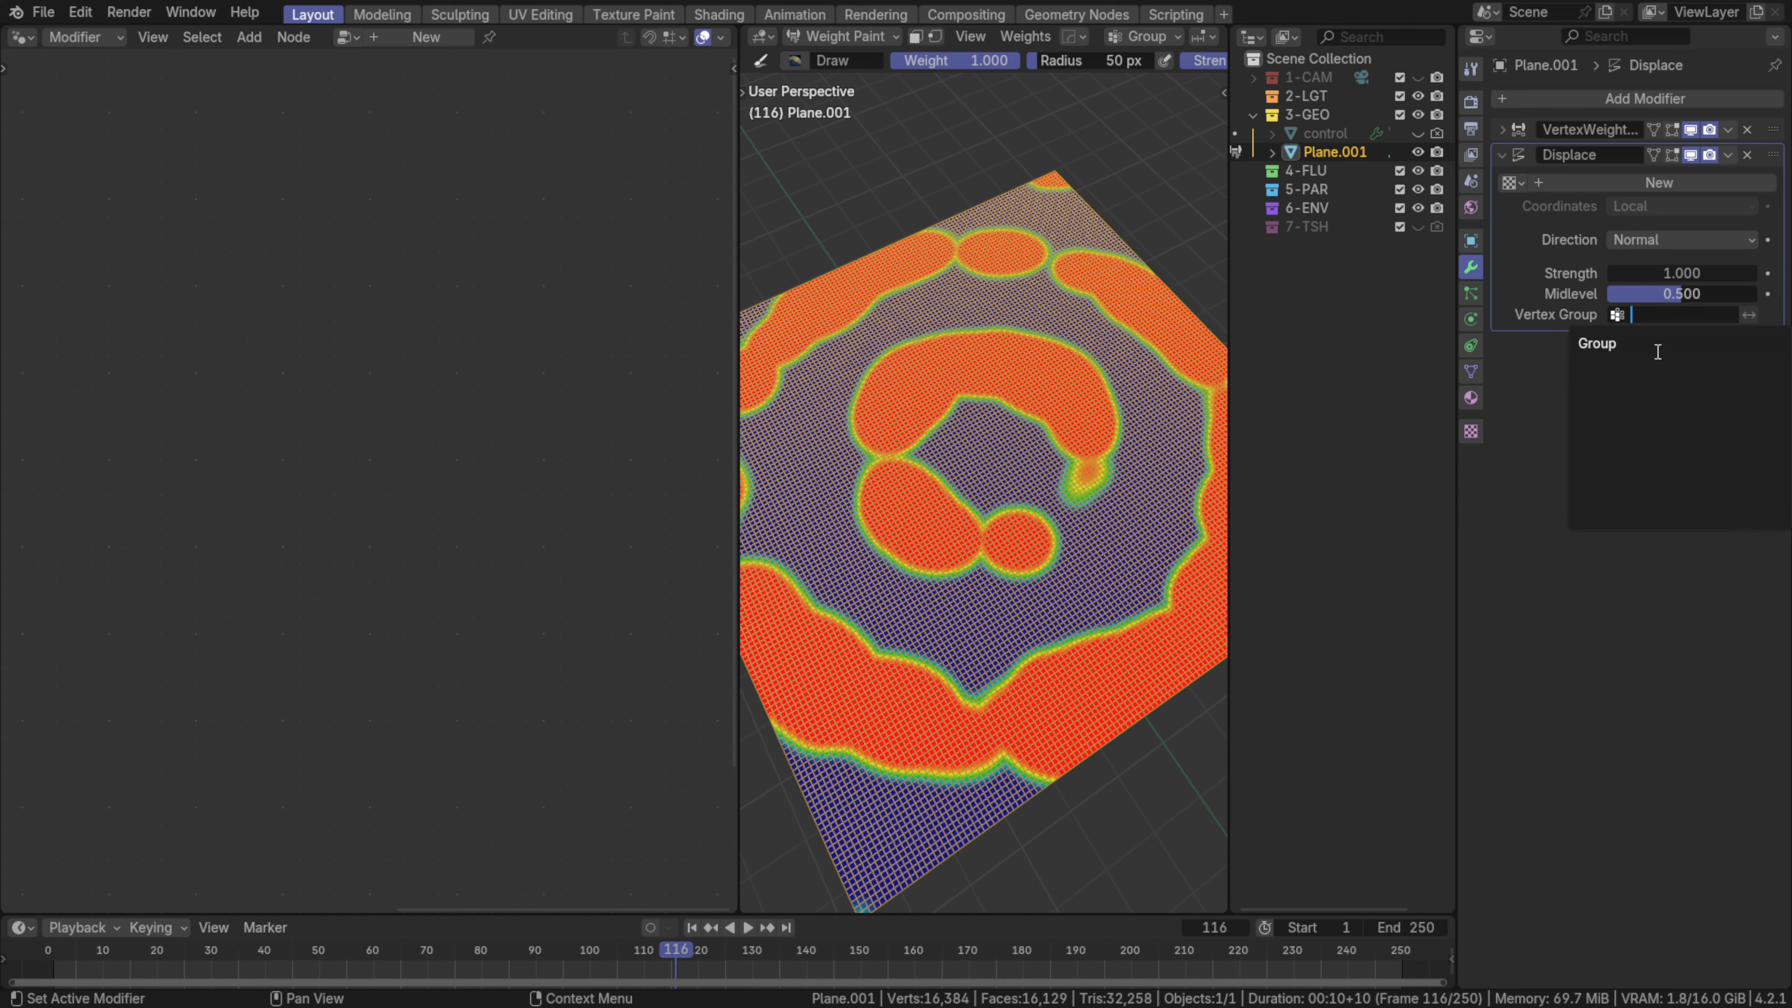
click(1657, 347)
mouse_move(917, 494)
middle_down()
mouse_move(953, 546)
mouse_move(959, 607)
mouse_move(949, 530)
middle_up()
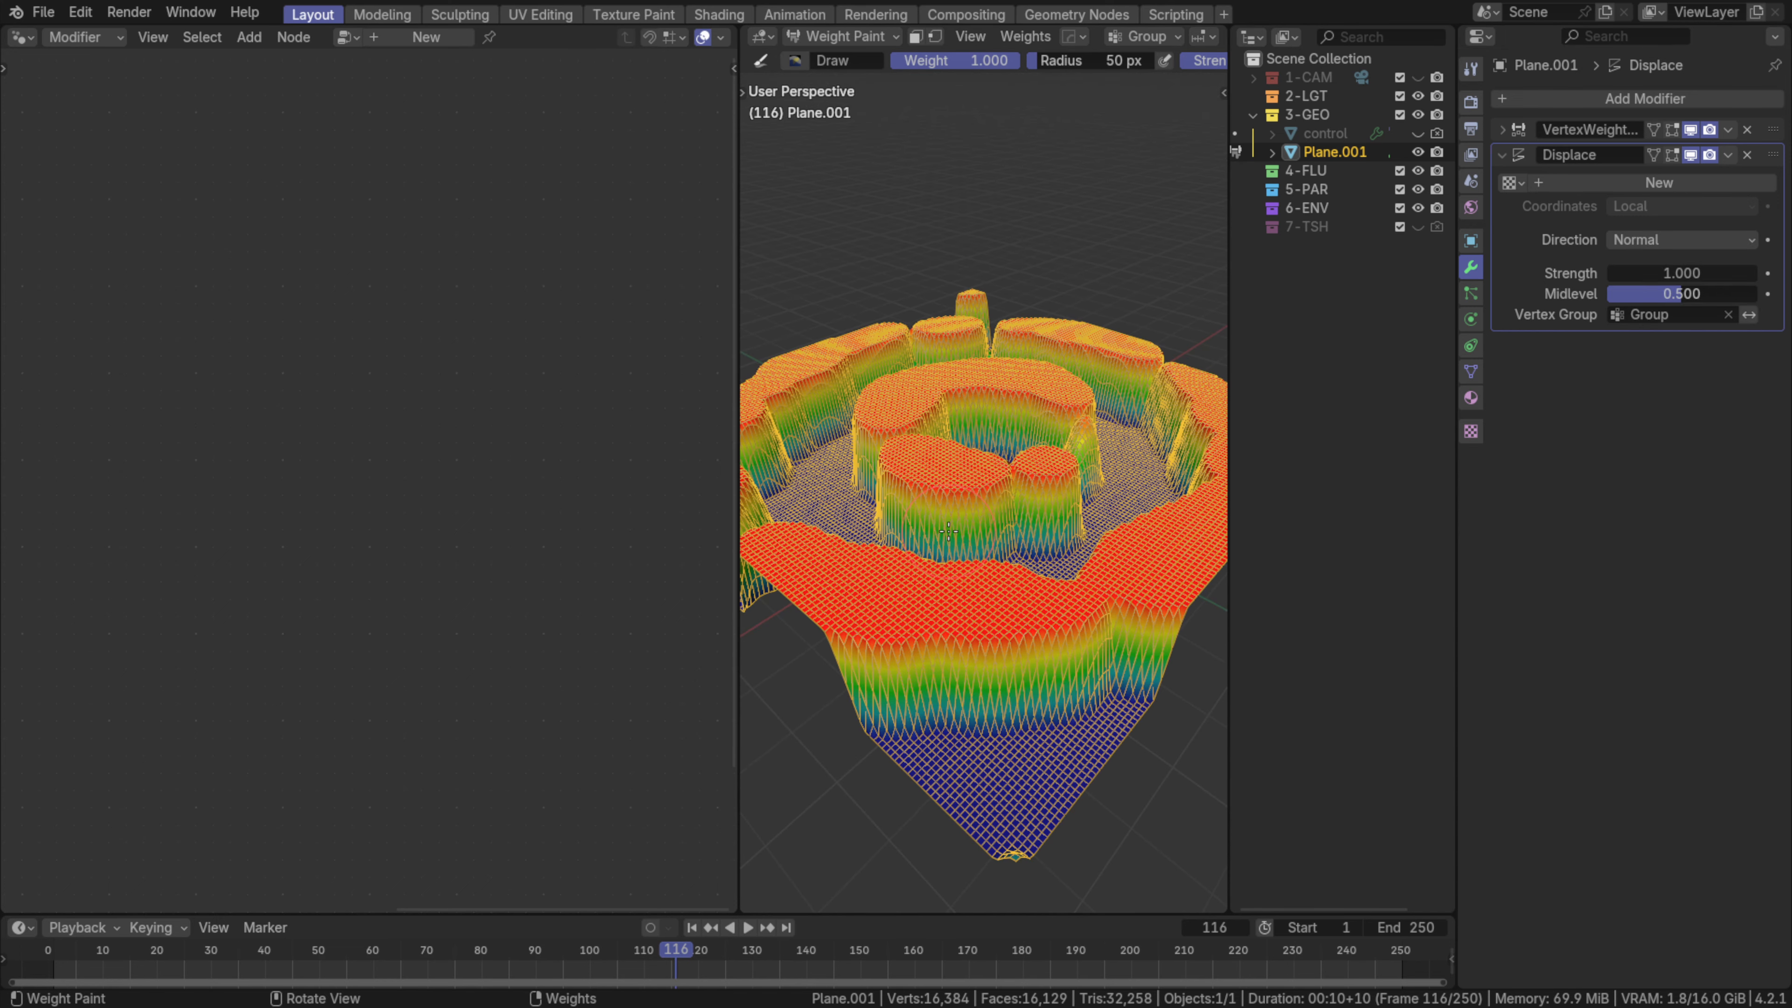
- Return Plane.001 to Object Mode and, with the animation playing, set the Displace strength to 0.900 and midlevel to 0.718
click(843, 36)
click(815, 63)
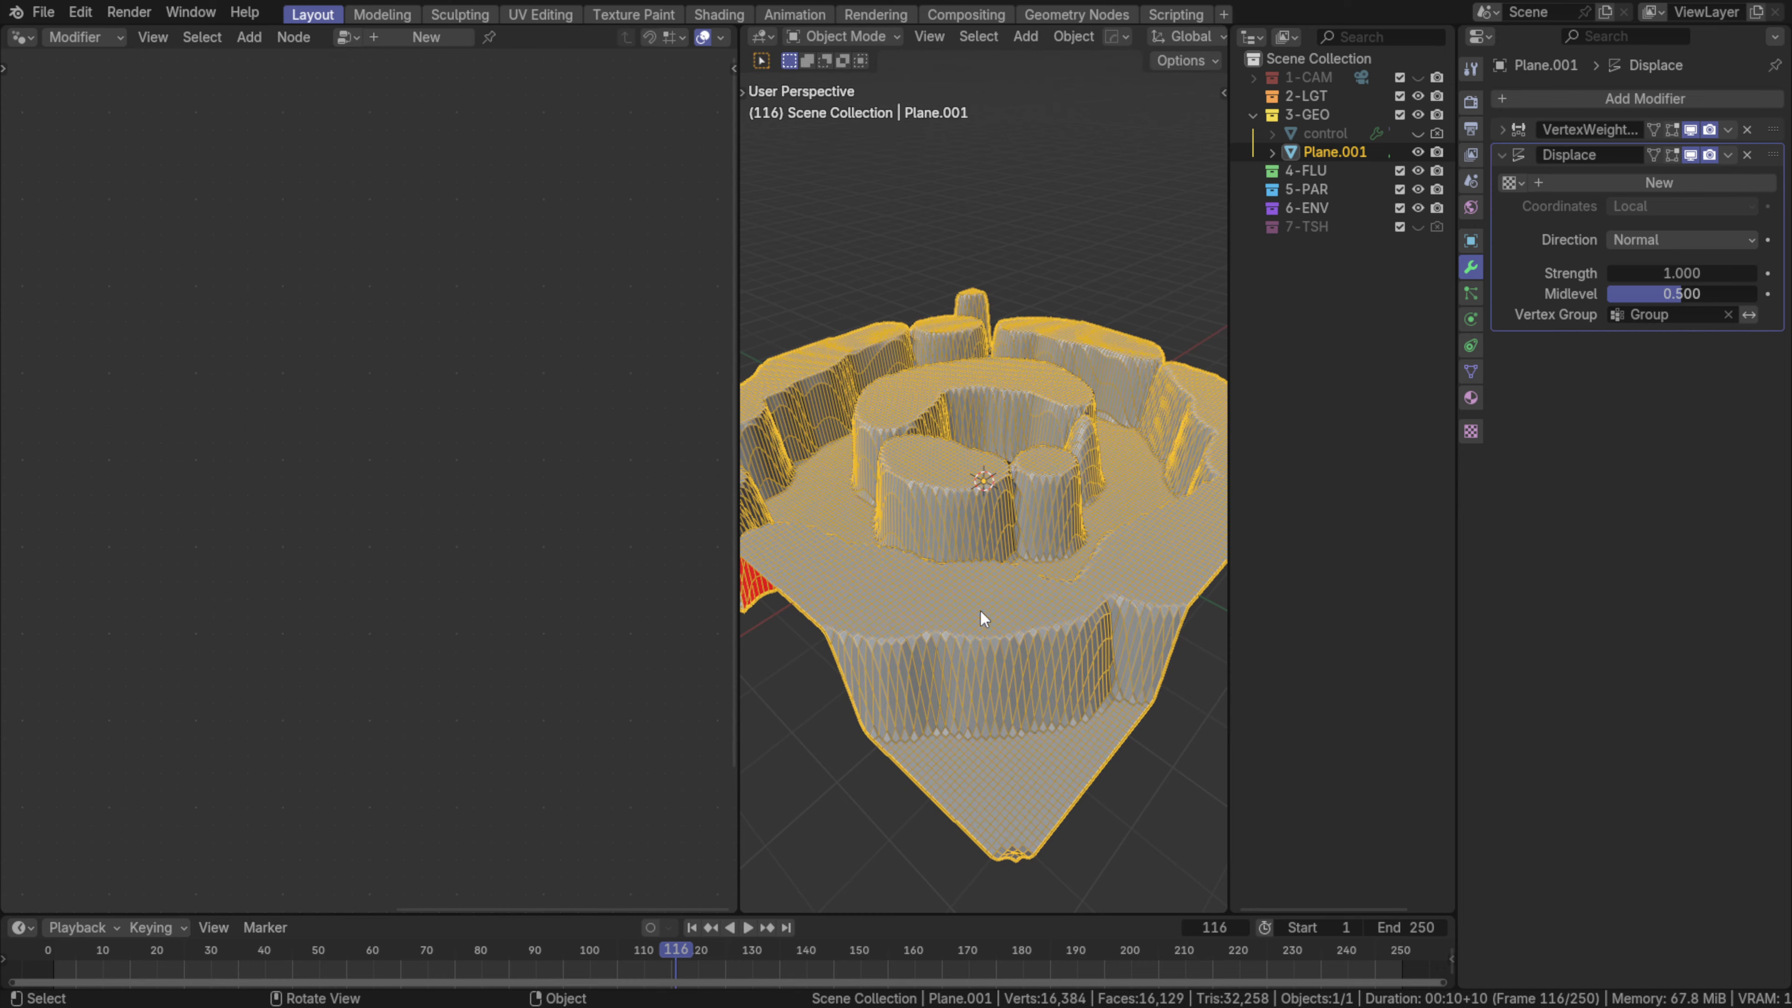
key(space)
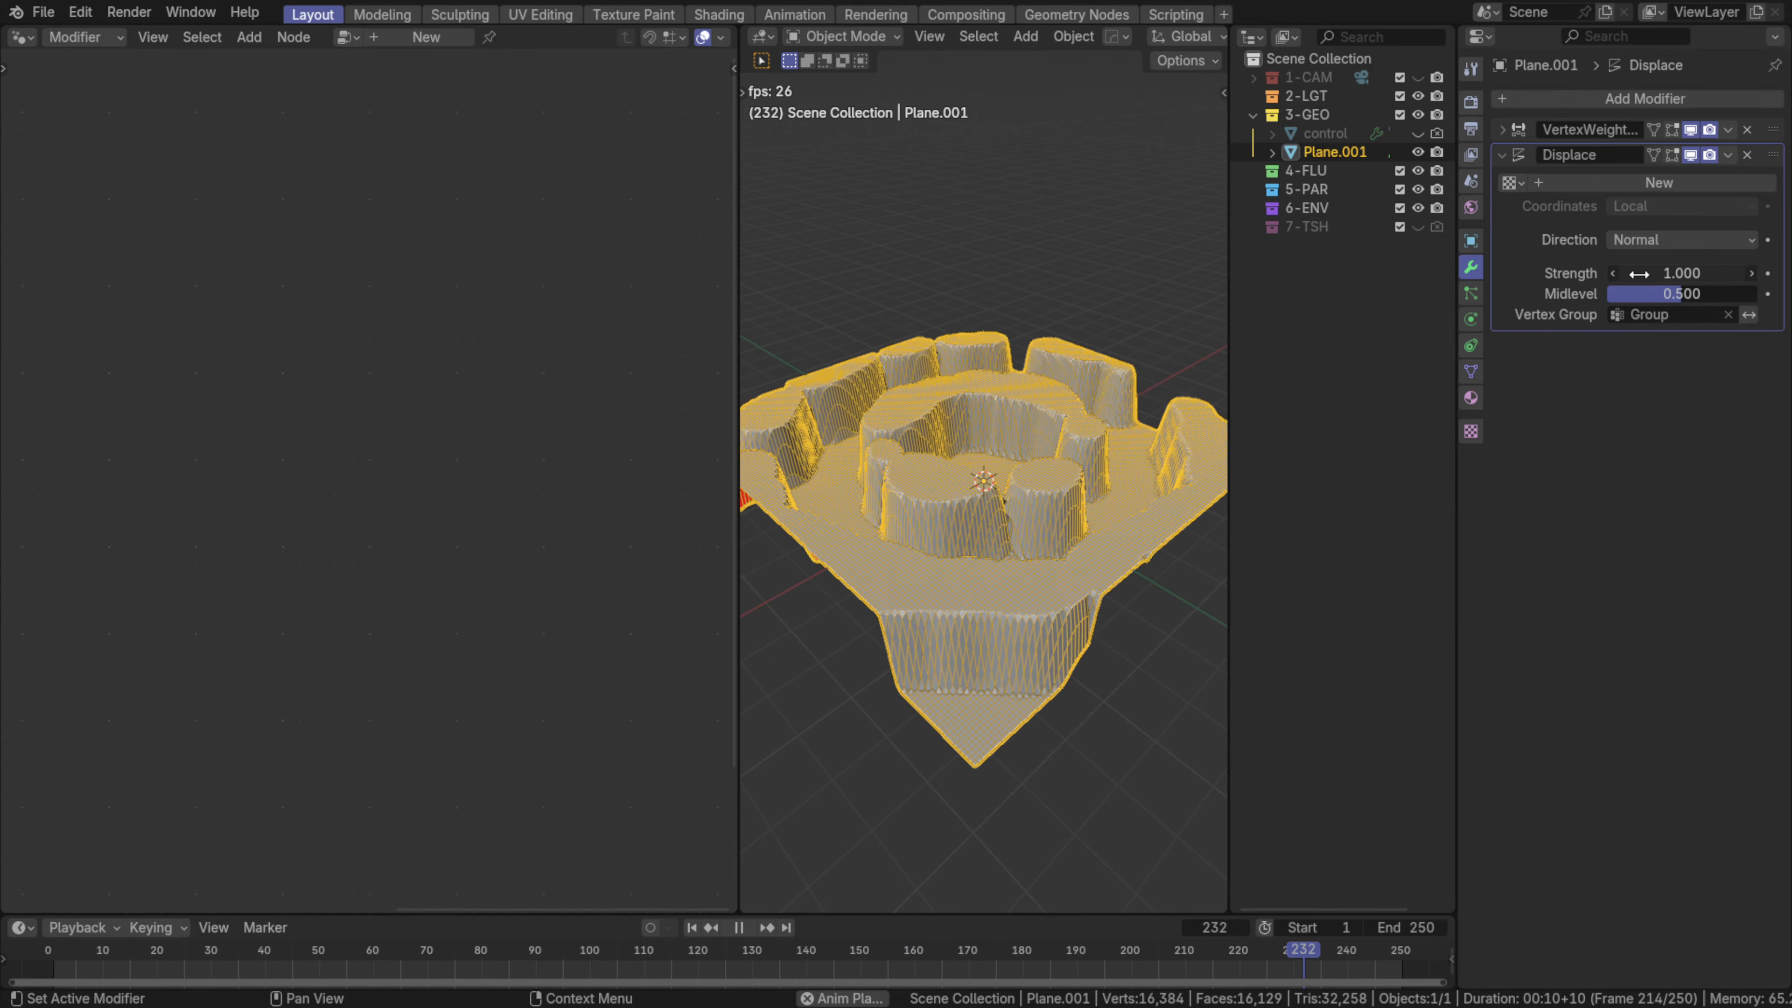
mouse_move(1662, 296)
mouse_down()
mouse_move(1713, 294)
mouse_move(1664, 277)
mouse_move(1714, 276)
mouse_move(1665, 295)
mouse_move(1686, 294)
mouse_up()
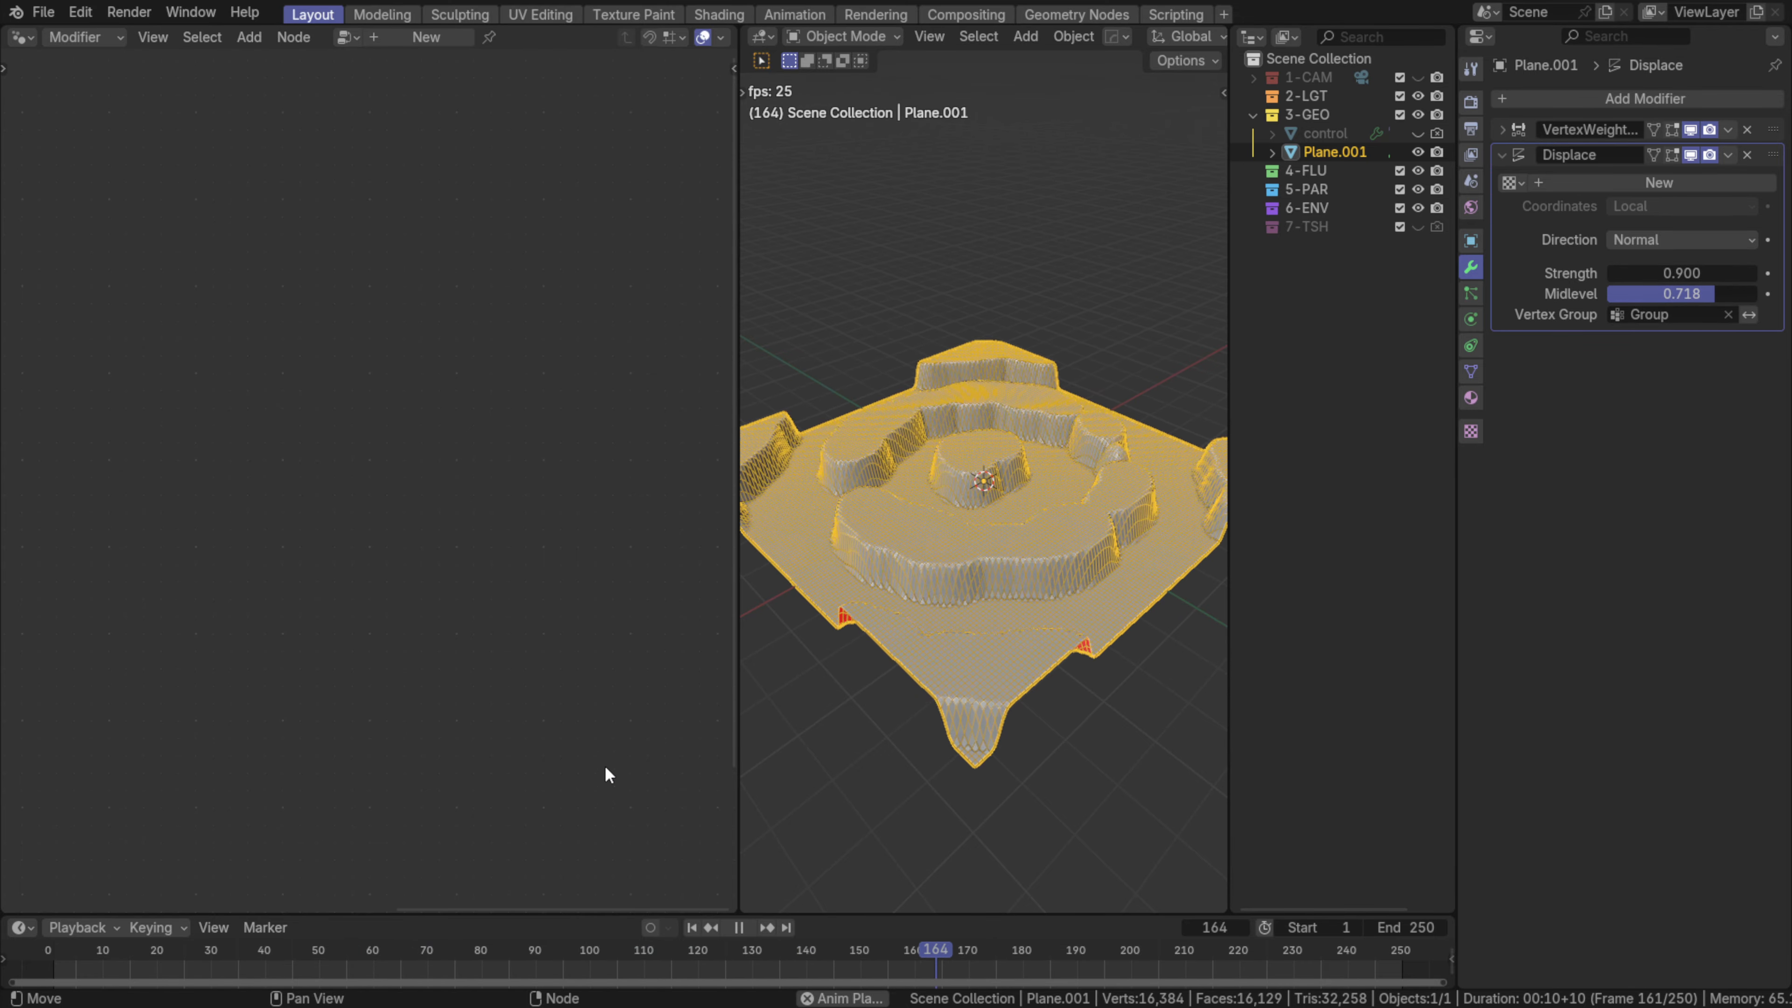
- Lower the proximity modifier's Lowest distance to 0 inches and slightly adjust the Displace modifier's midlevel, collapsing both modifiers
click(1504, 129)
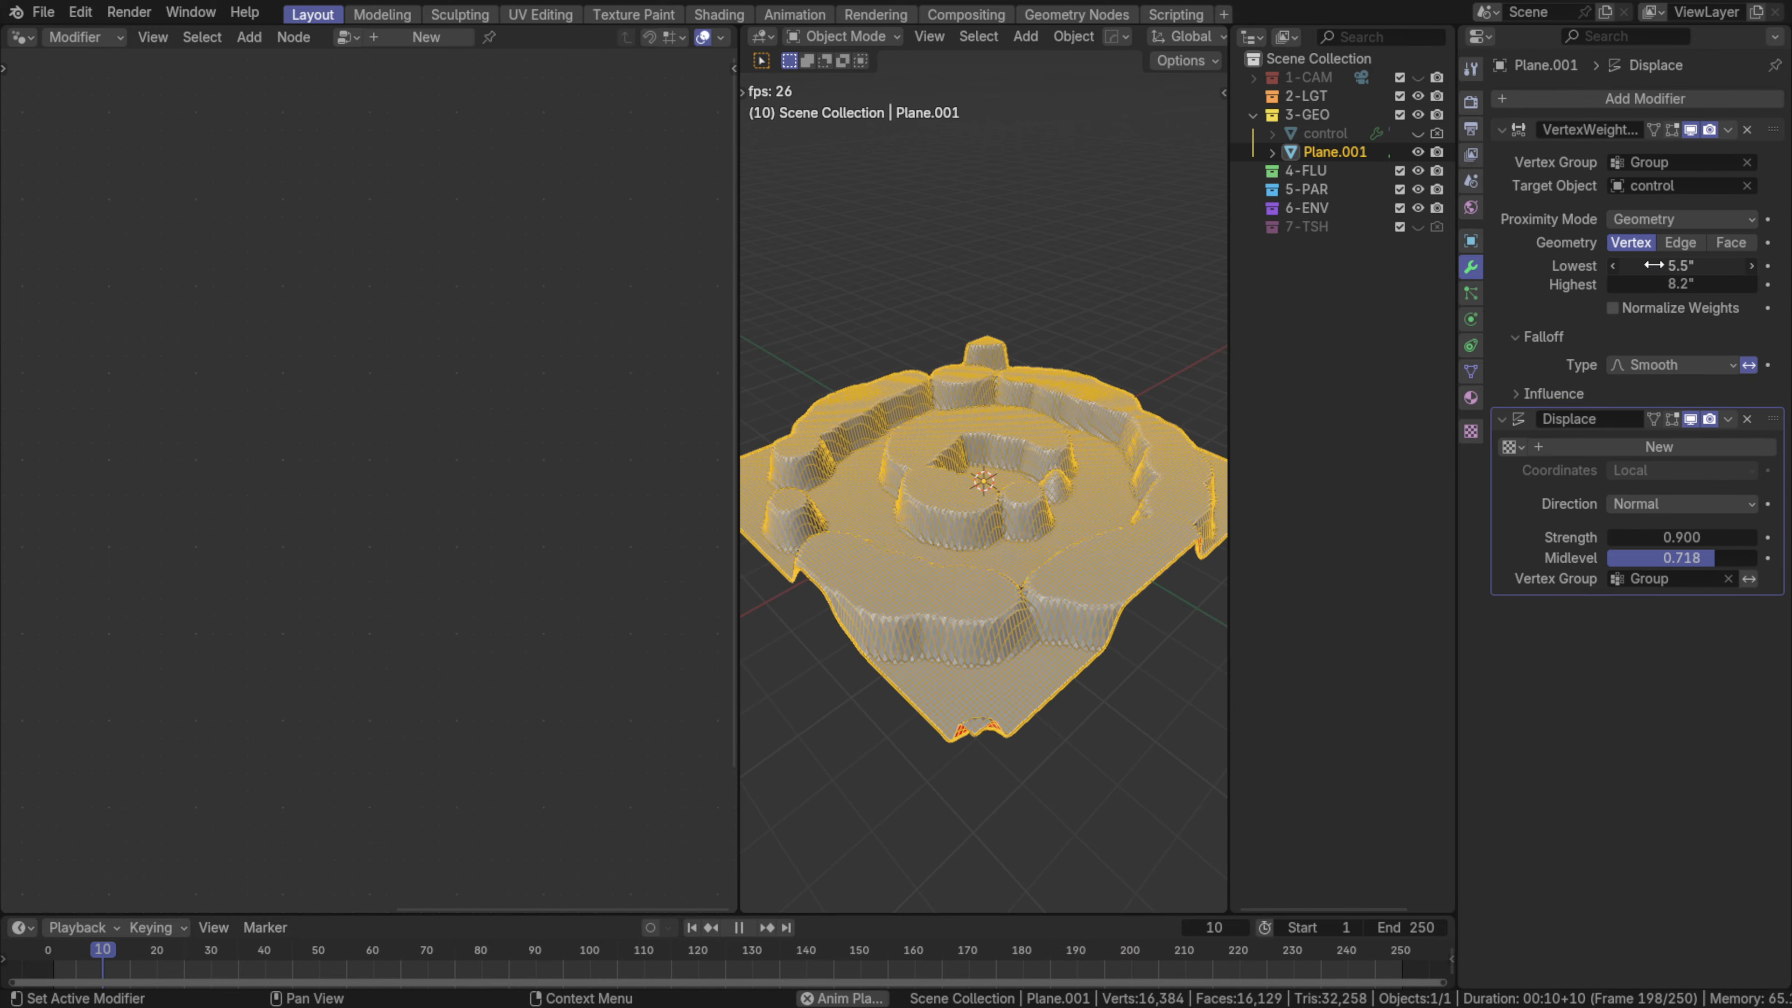
drag(1654, 265, 1611, 266)
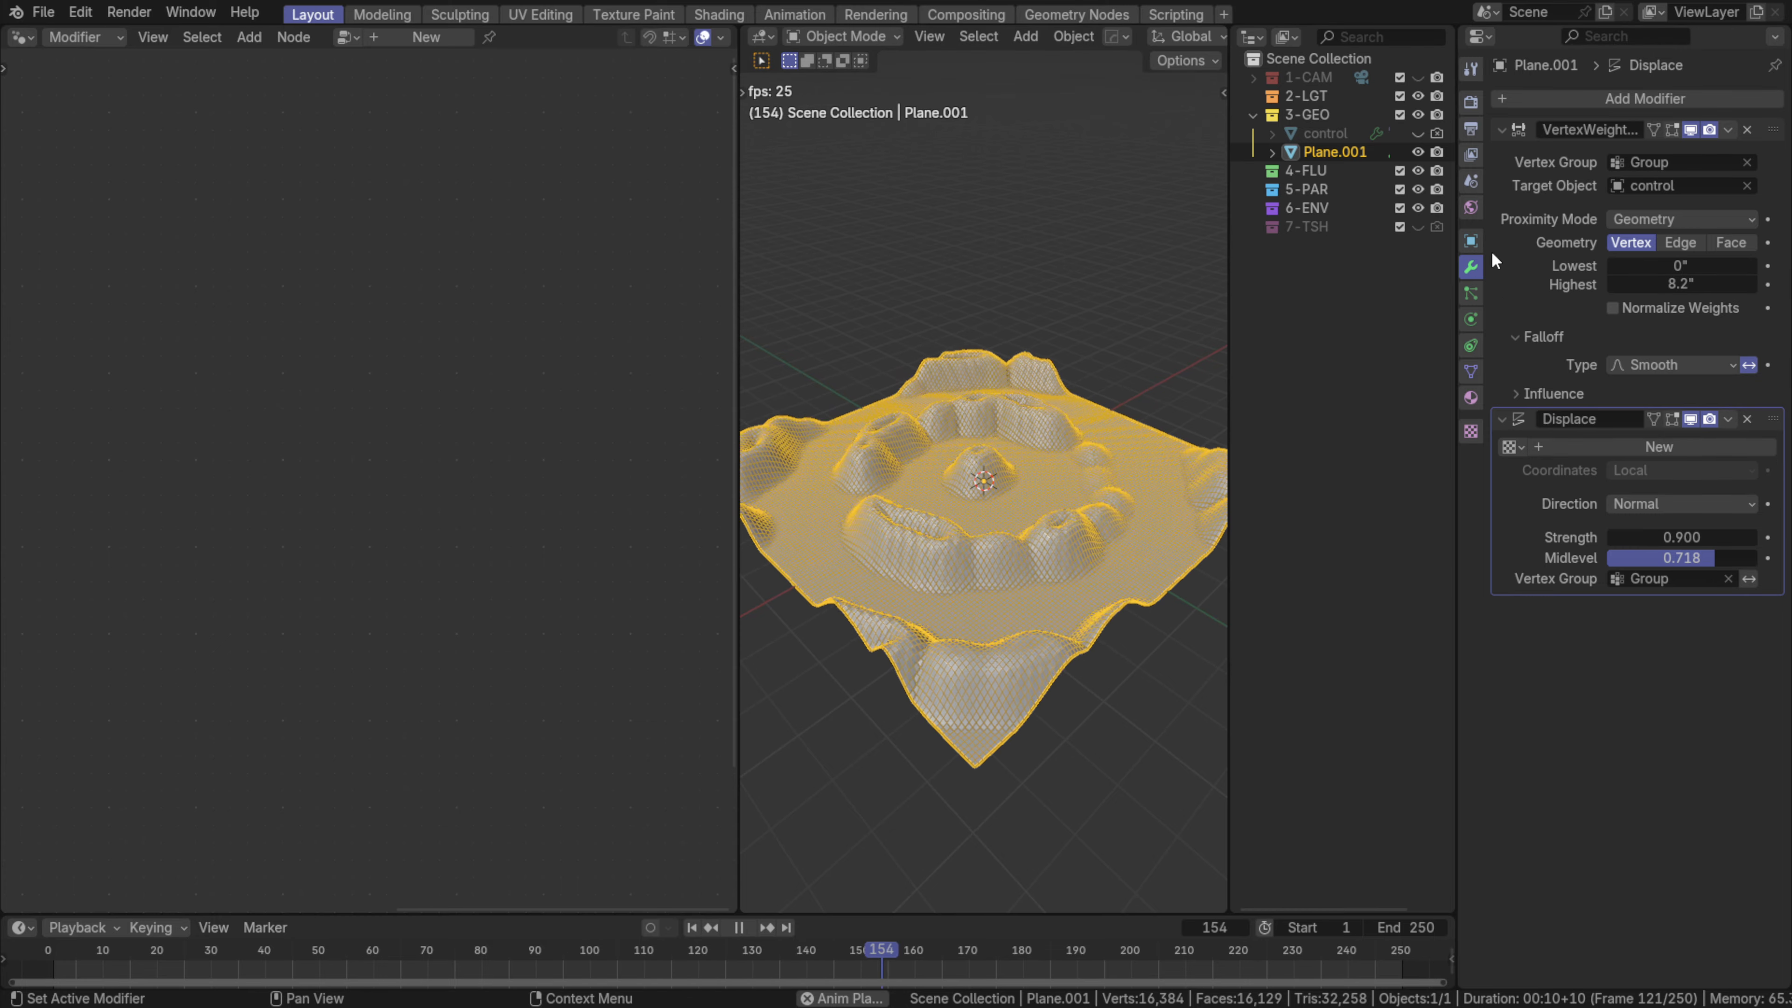
click(1501, 128)
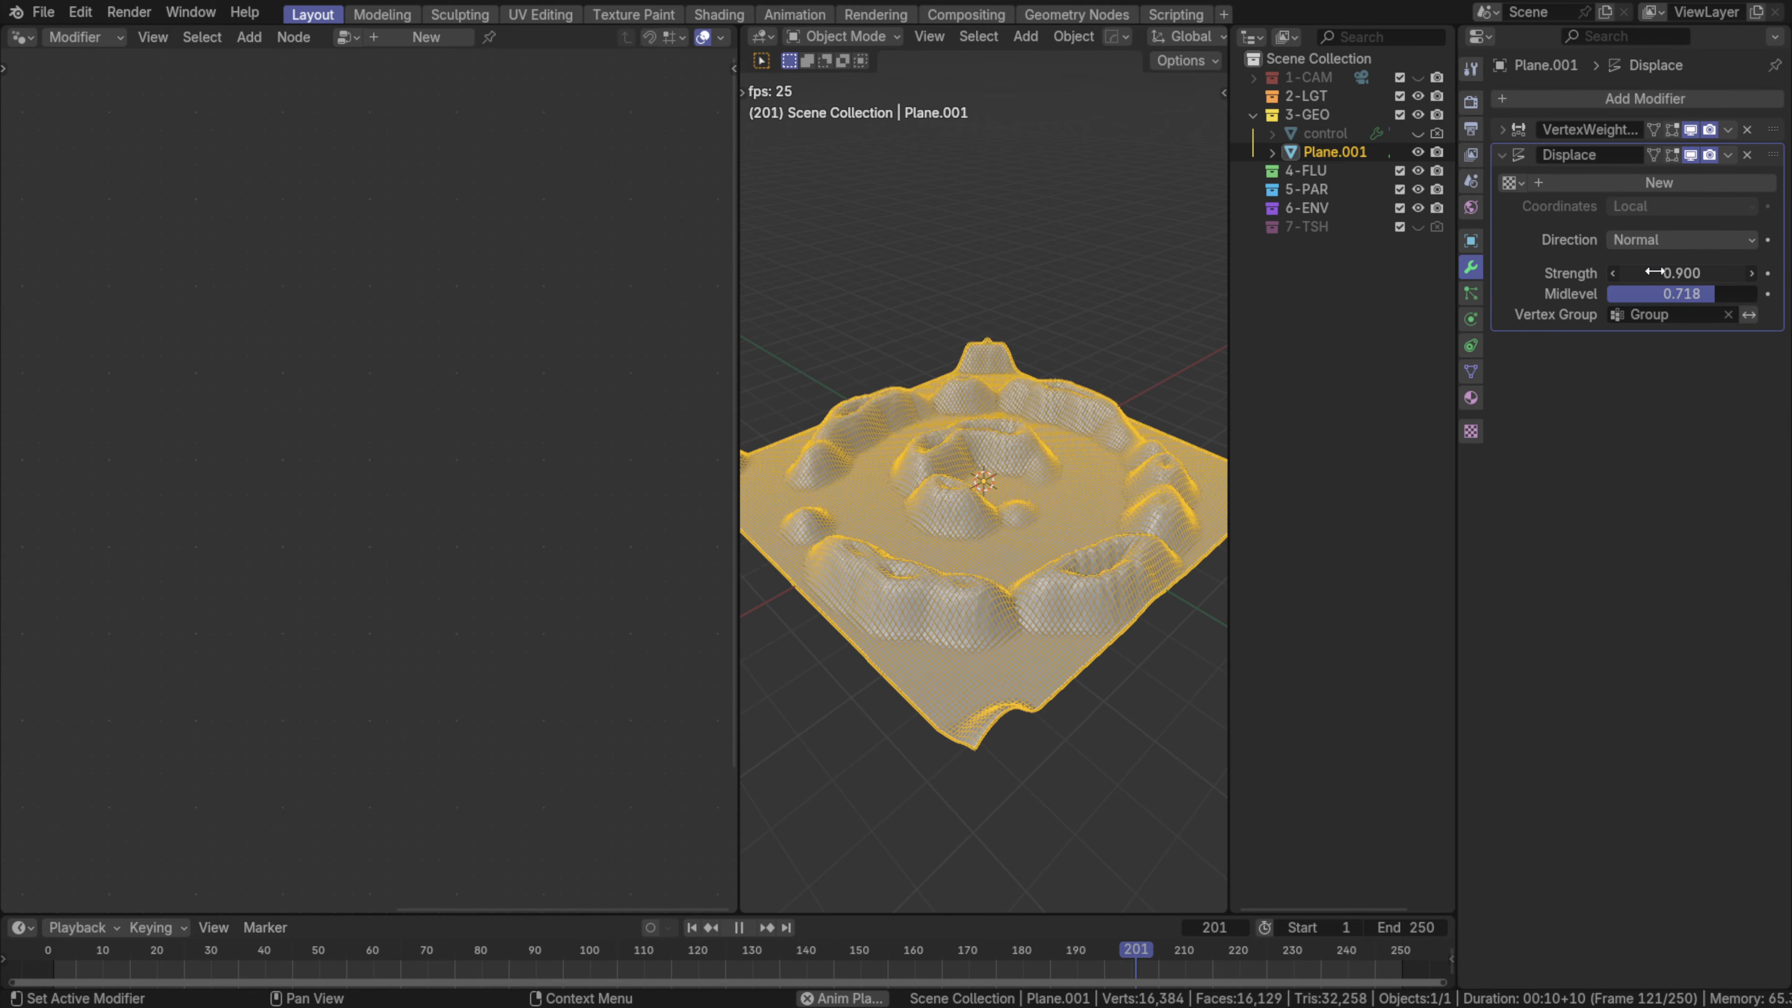
drag(1673, 293, 1661, 293)
click(1501, 155)
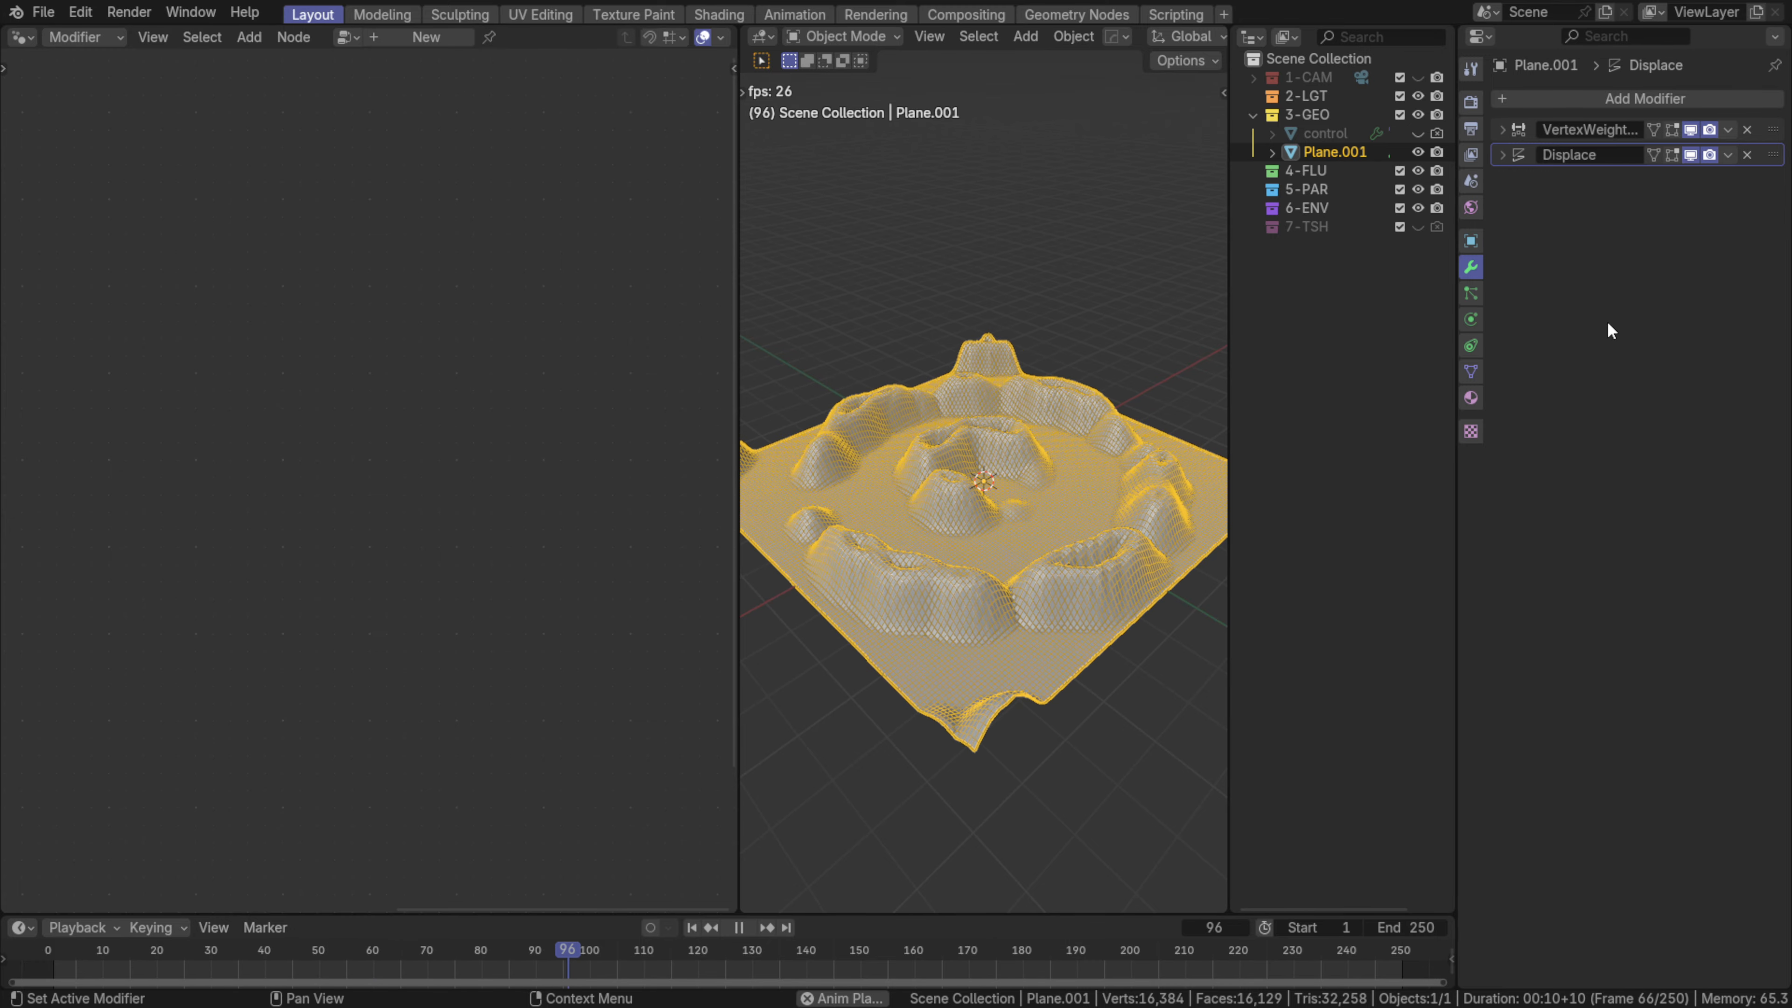
- Add a Mask modifier to Plane.001 driven by the vertex group Group
click(1710, 100)
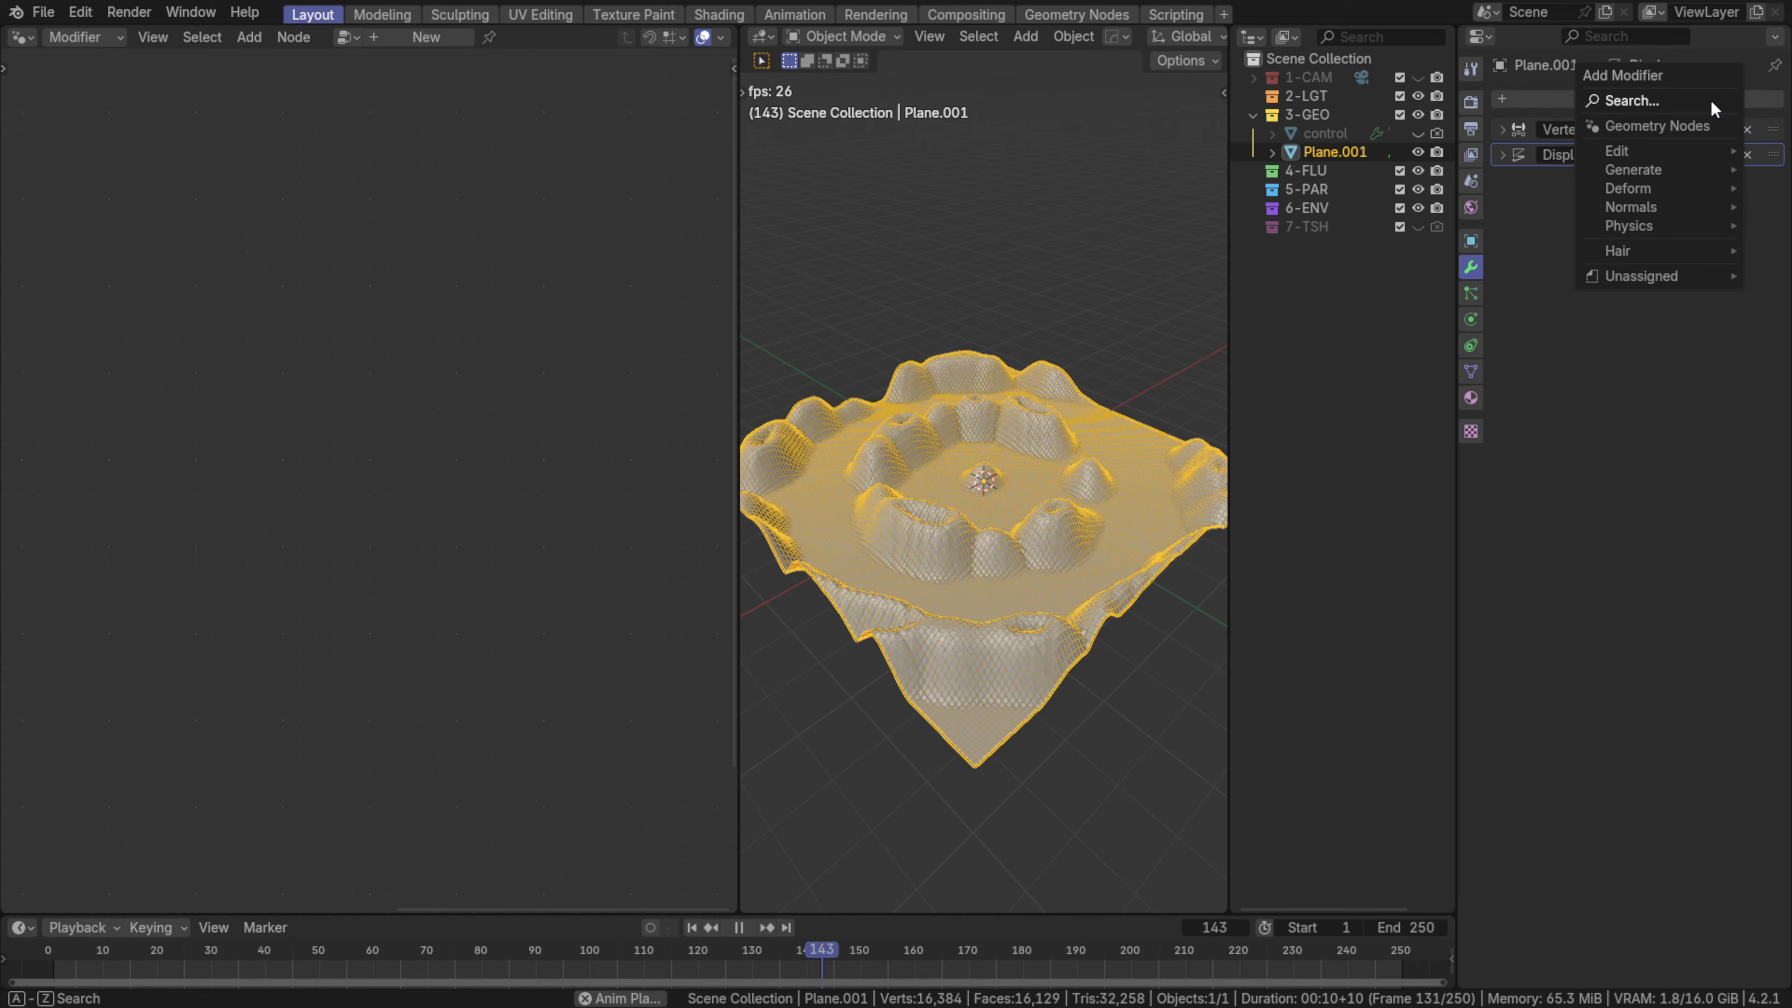
text(mas)
key(Return)
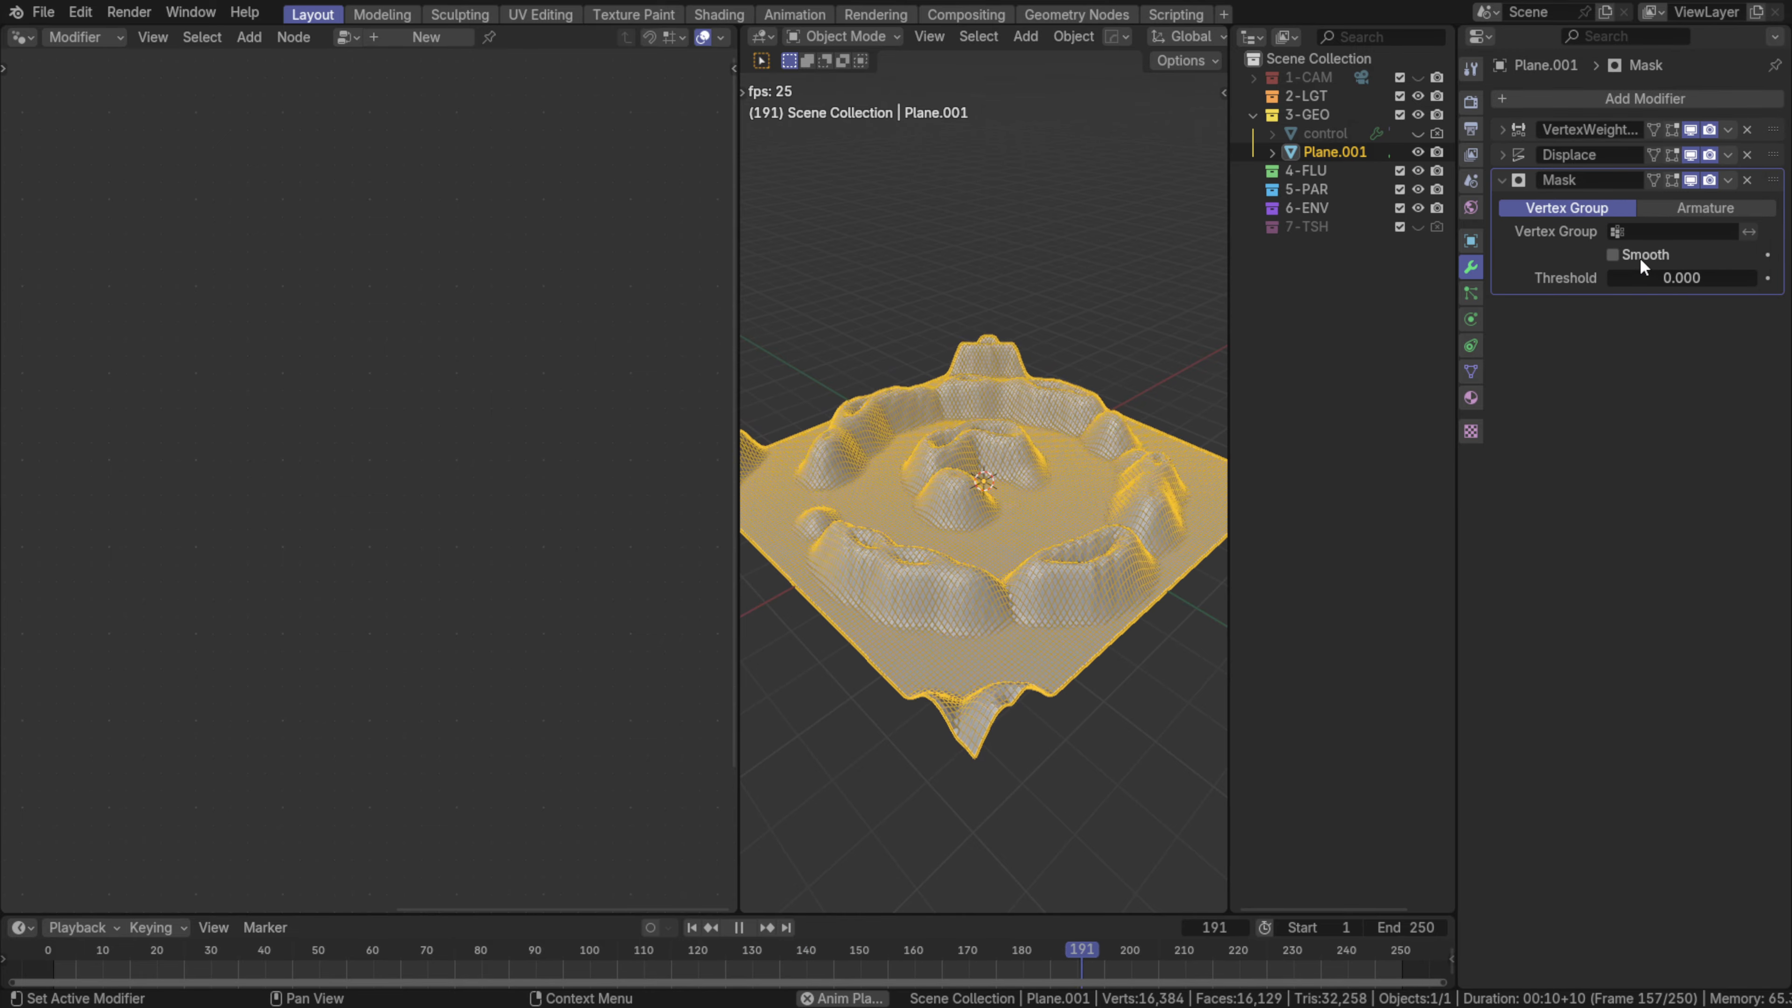
click(1652, 233)
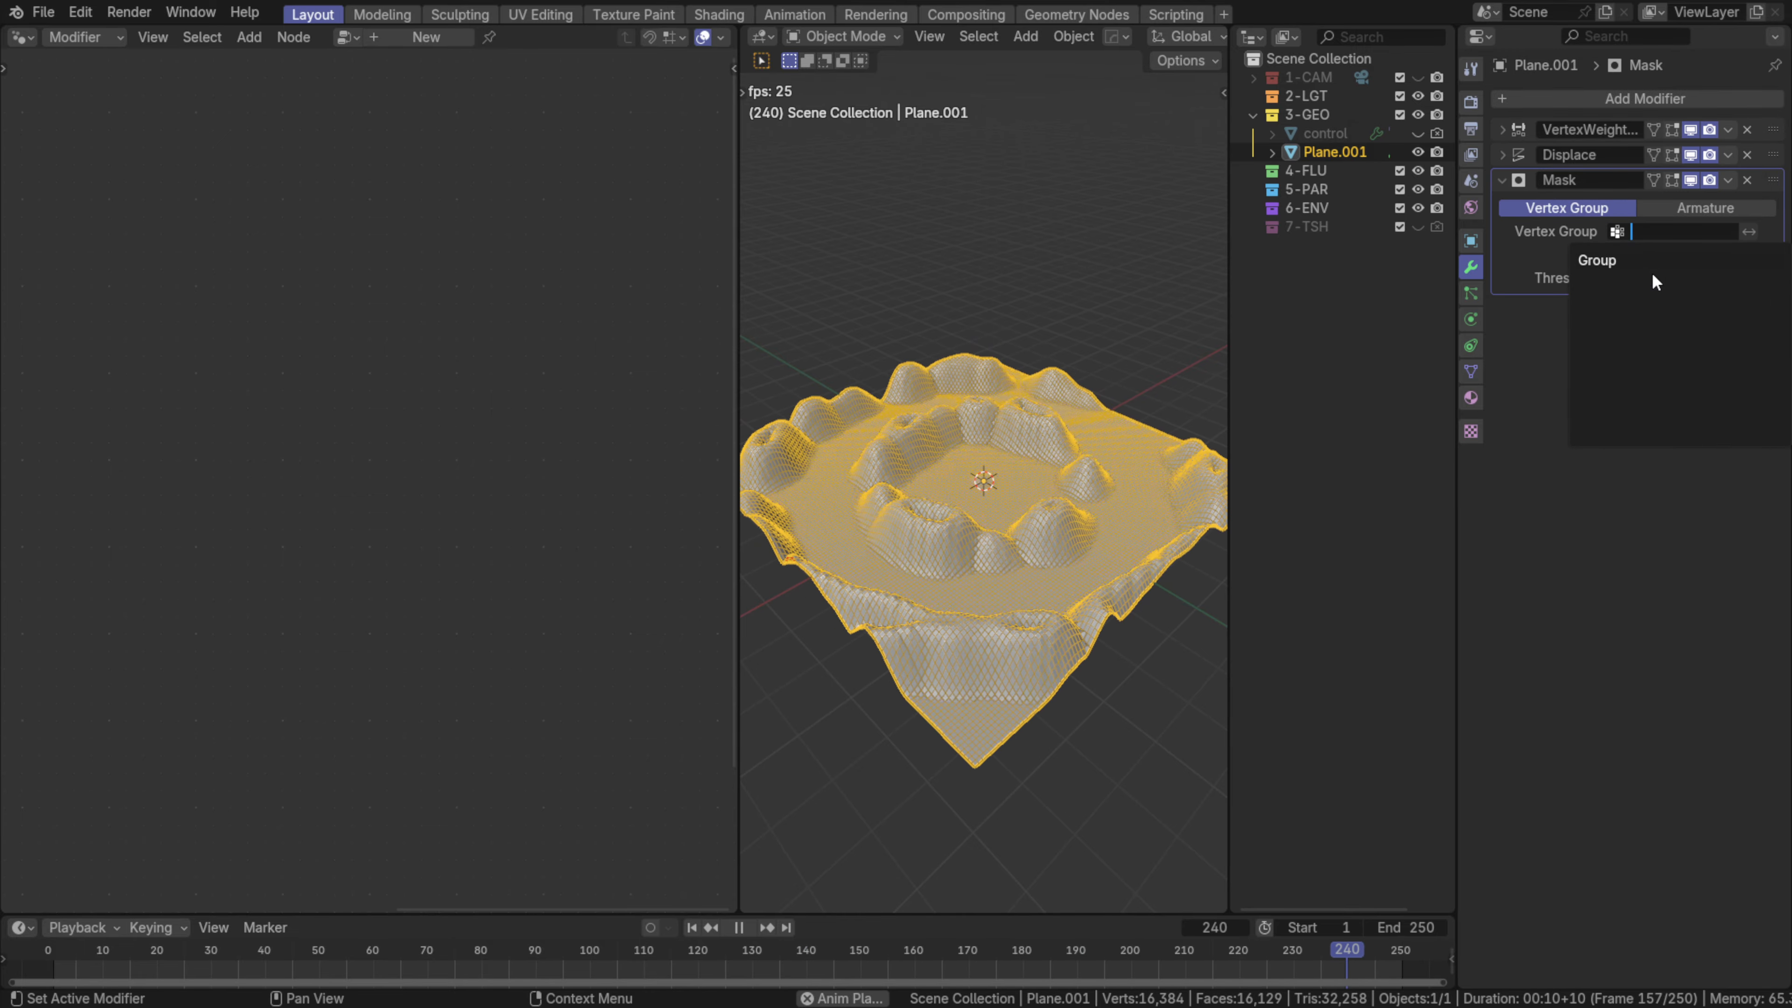
click(1644, 263)
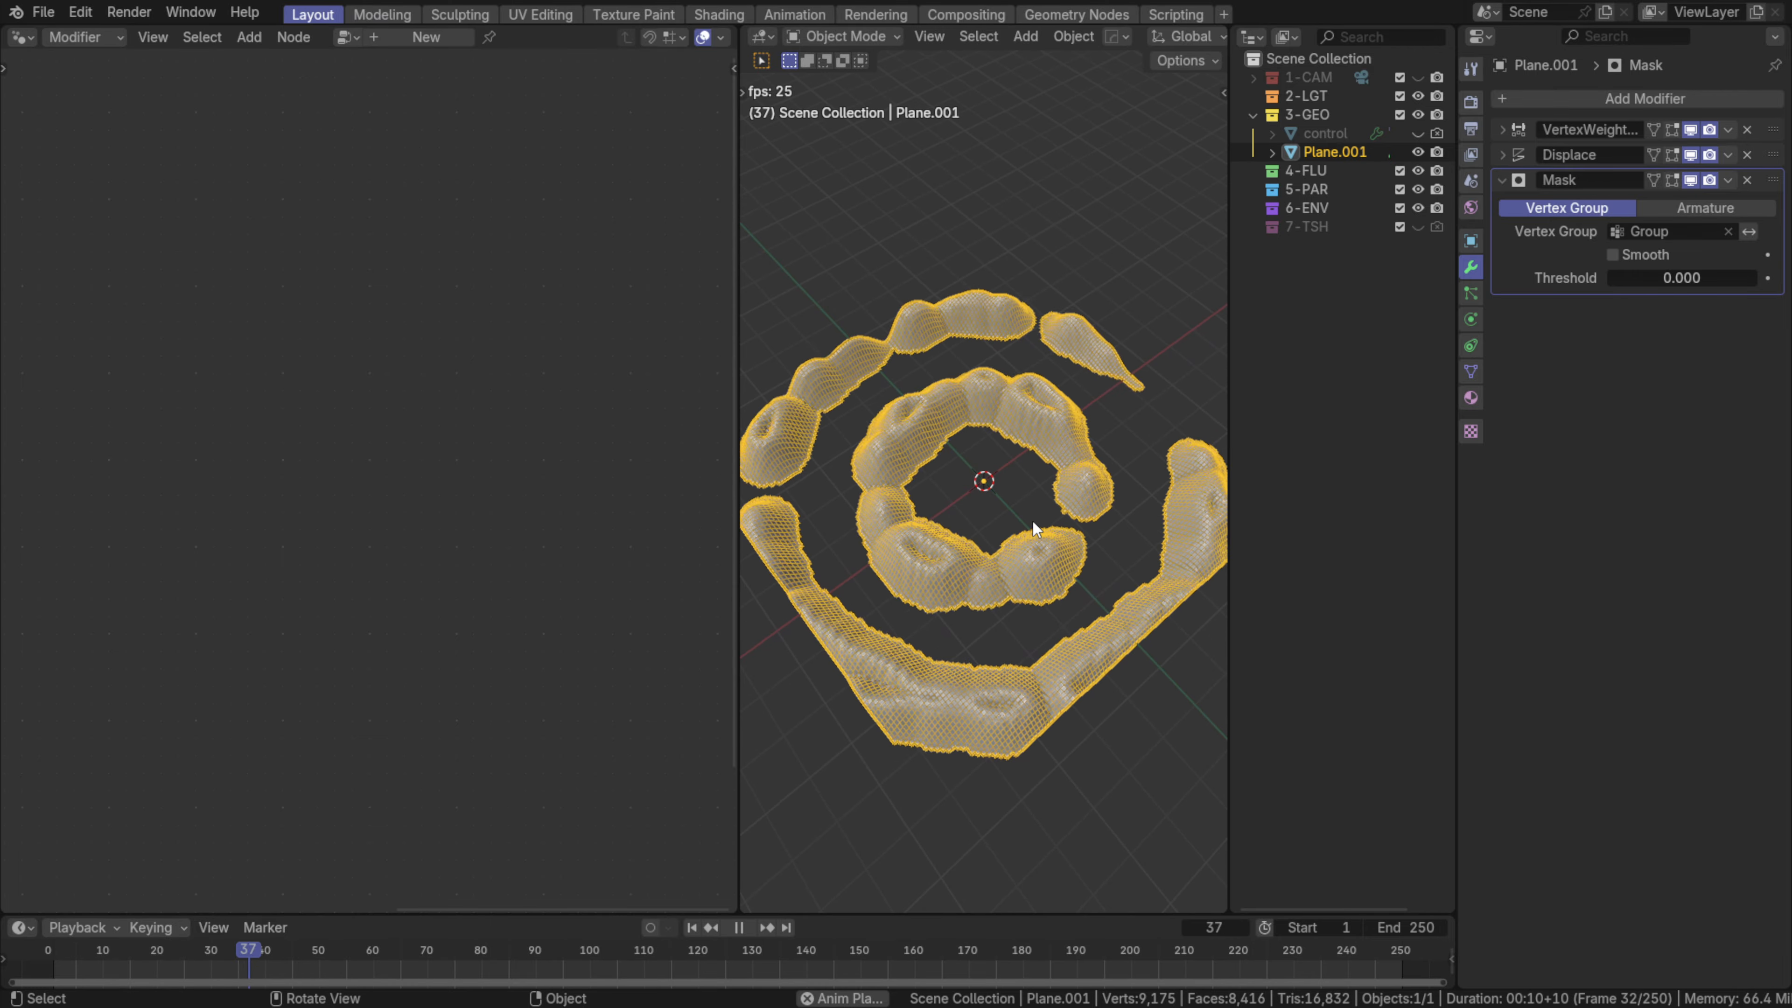
- Enable Smooth on the Mask modifier and raise its threshold to 0.313
mouse_move(1031, 519)
middle_down()
mouse_move(991, 591)
mouse_move(966, 398)
mouse_move(993, 420)
mouse_move(997, 523)
middle_up()
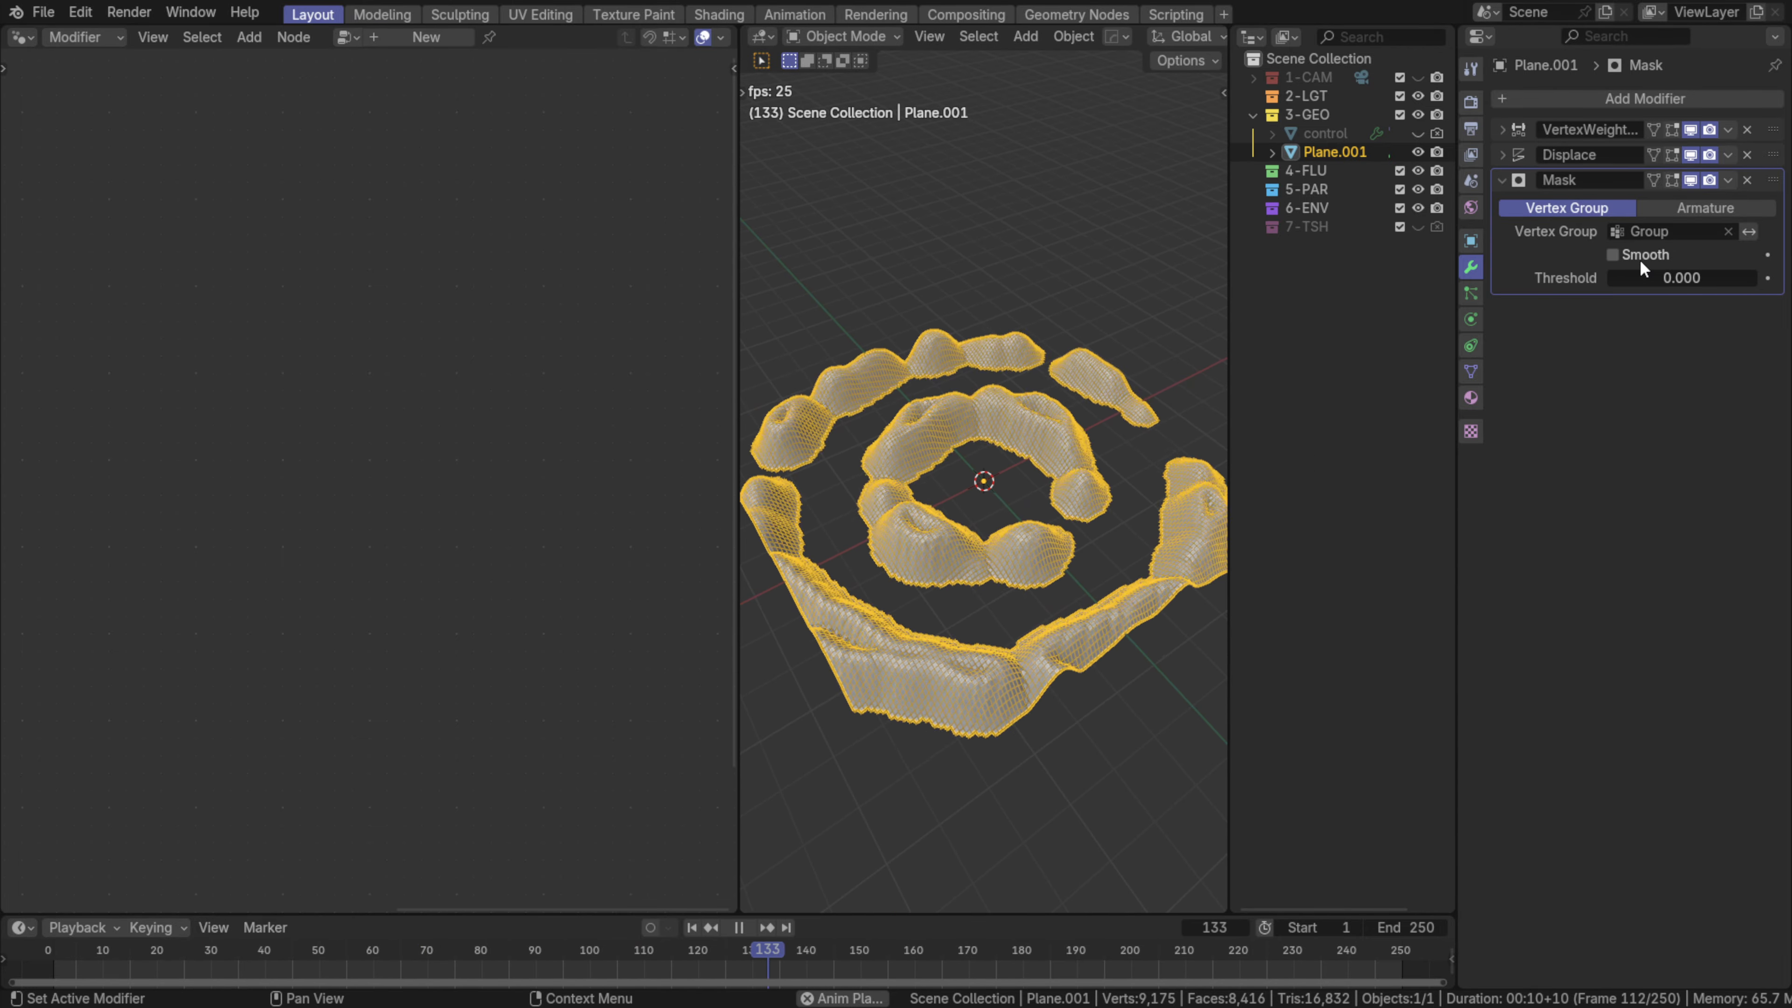
click(1624, 260)
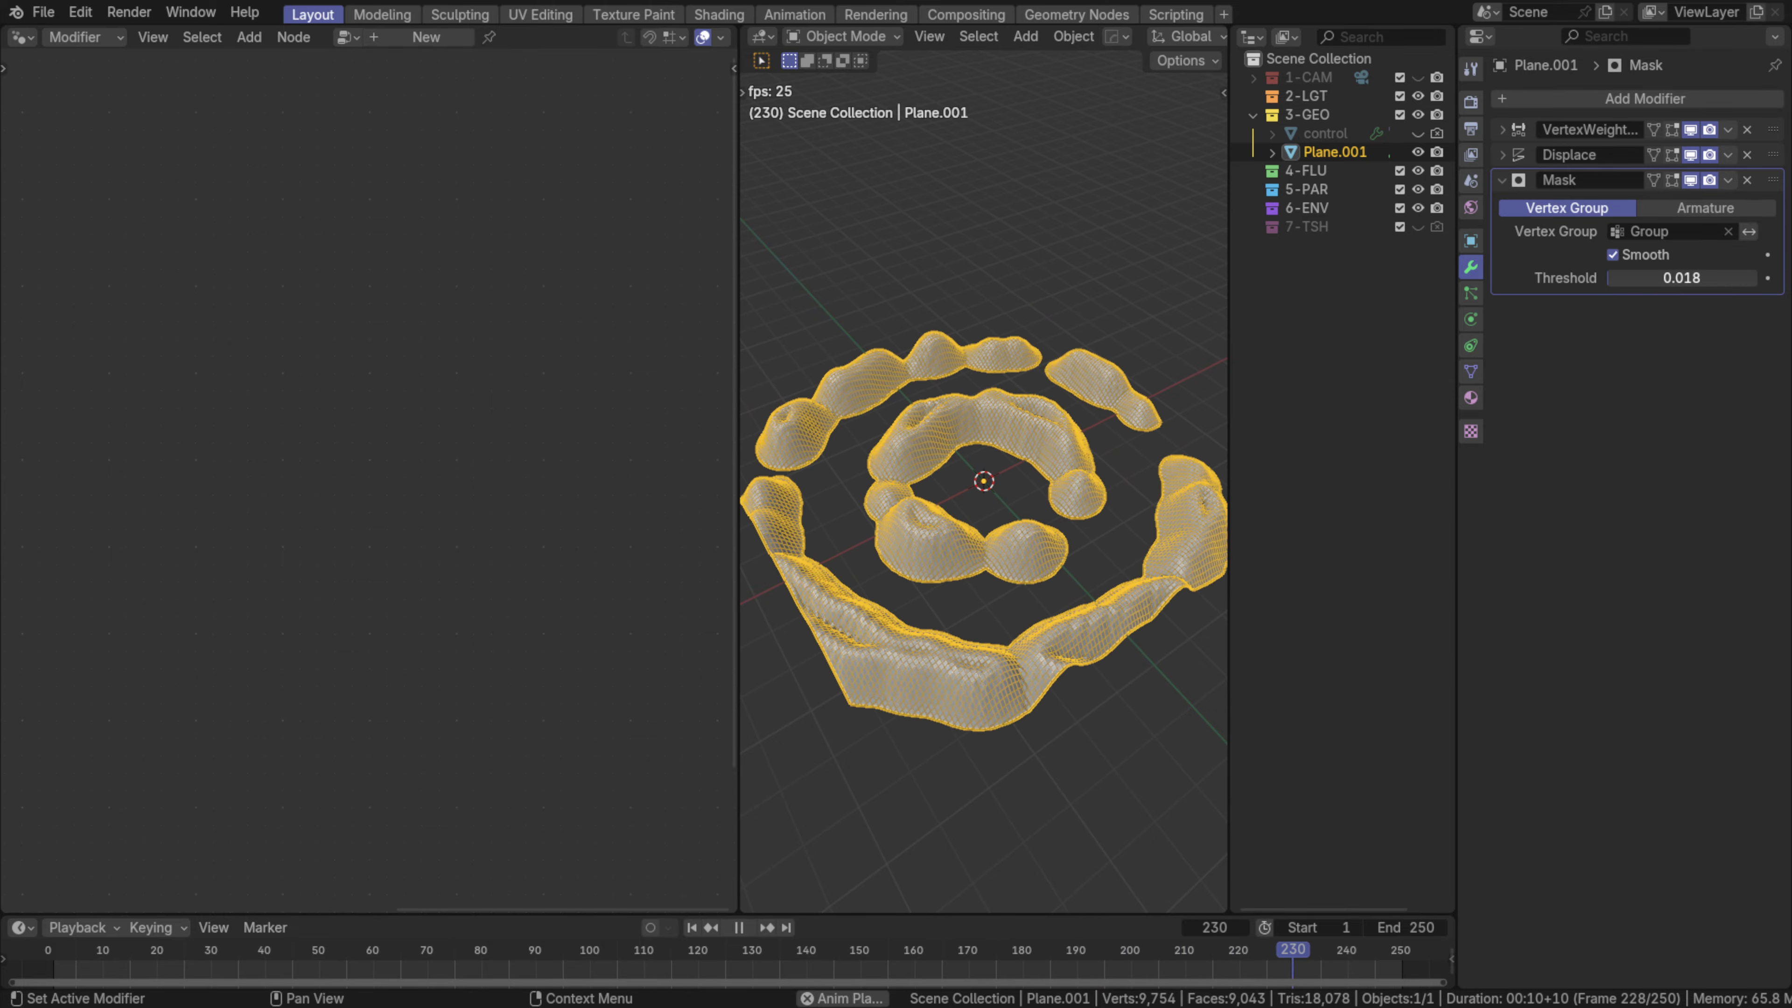
drag(1666, 289, 1712, 277)
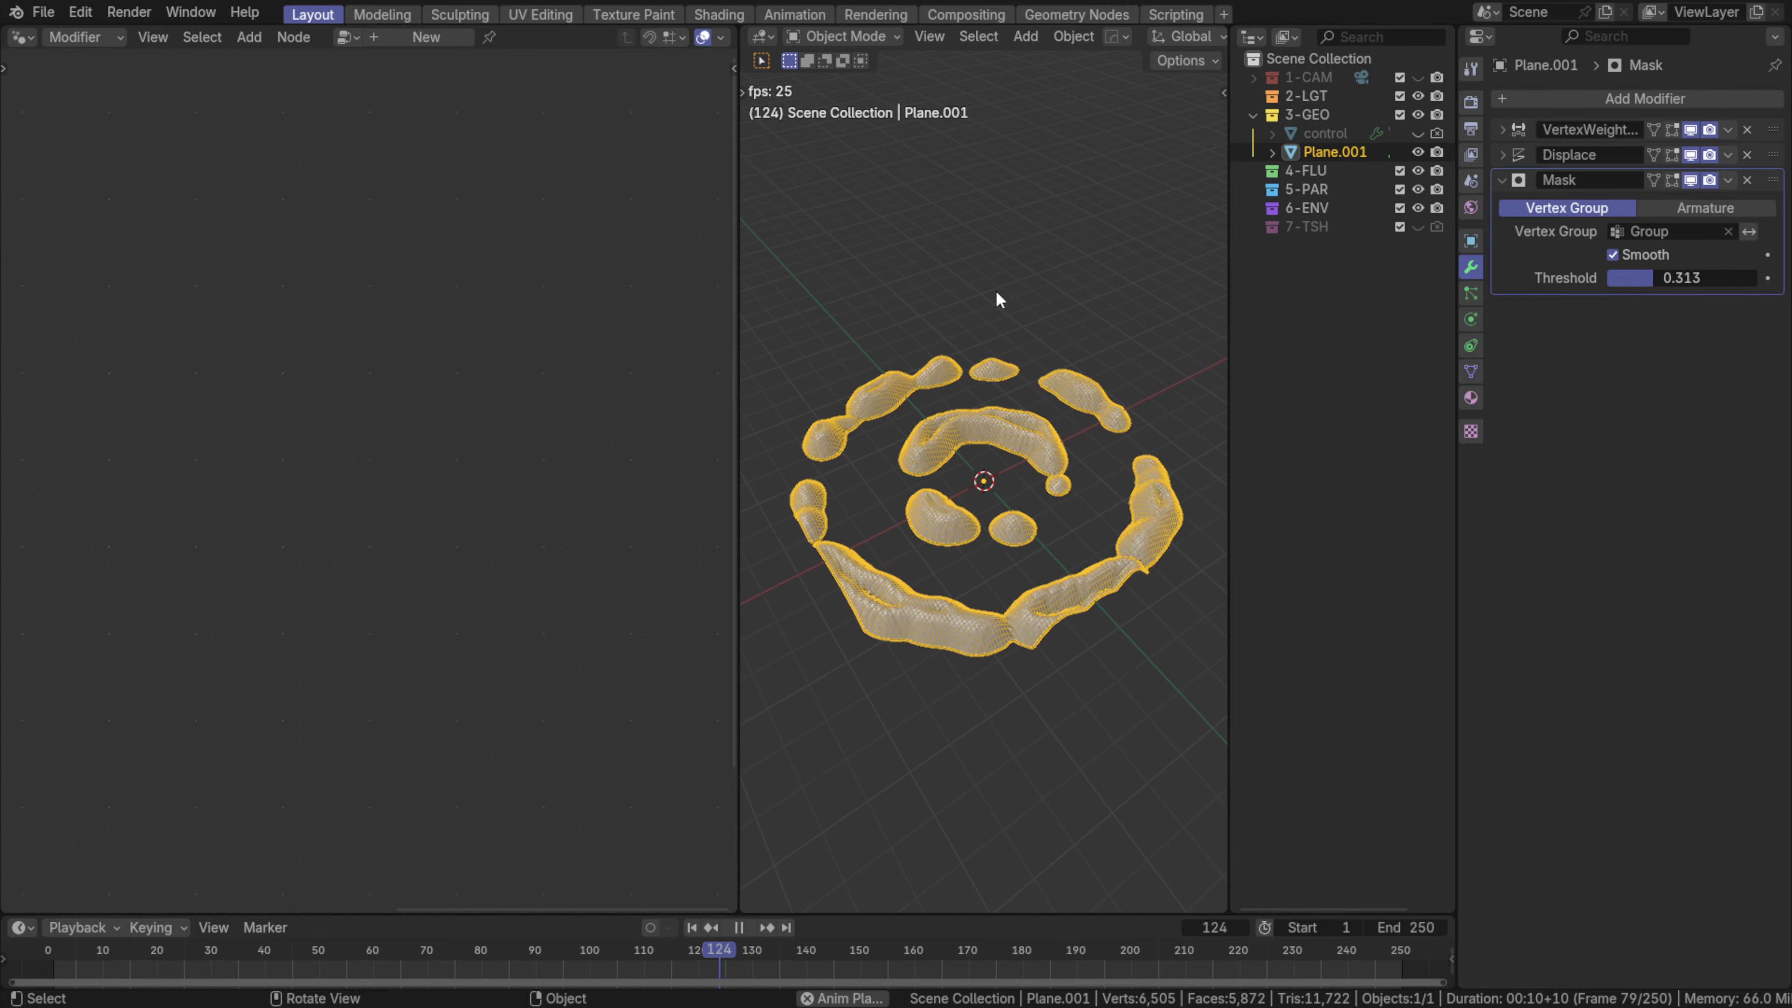
- Turn off the wireframe overlay in the 3D viewport
scroll(1110, 40, down, 5)
scroll(1115, 41, down, 3)
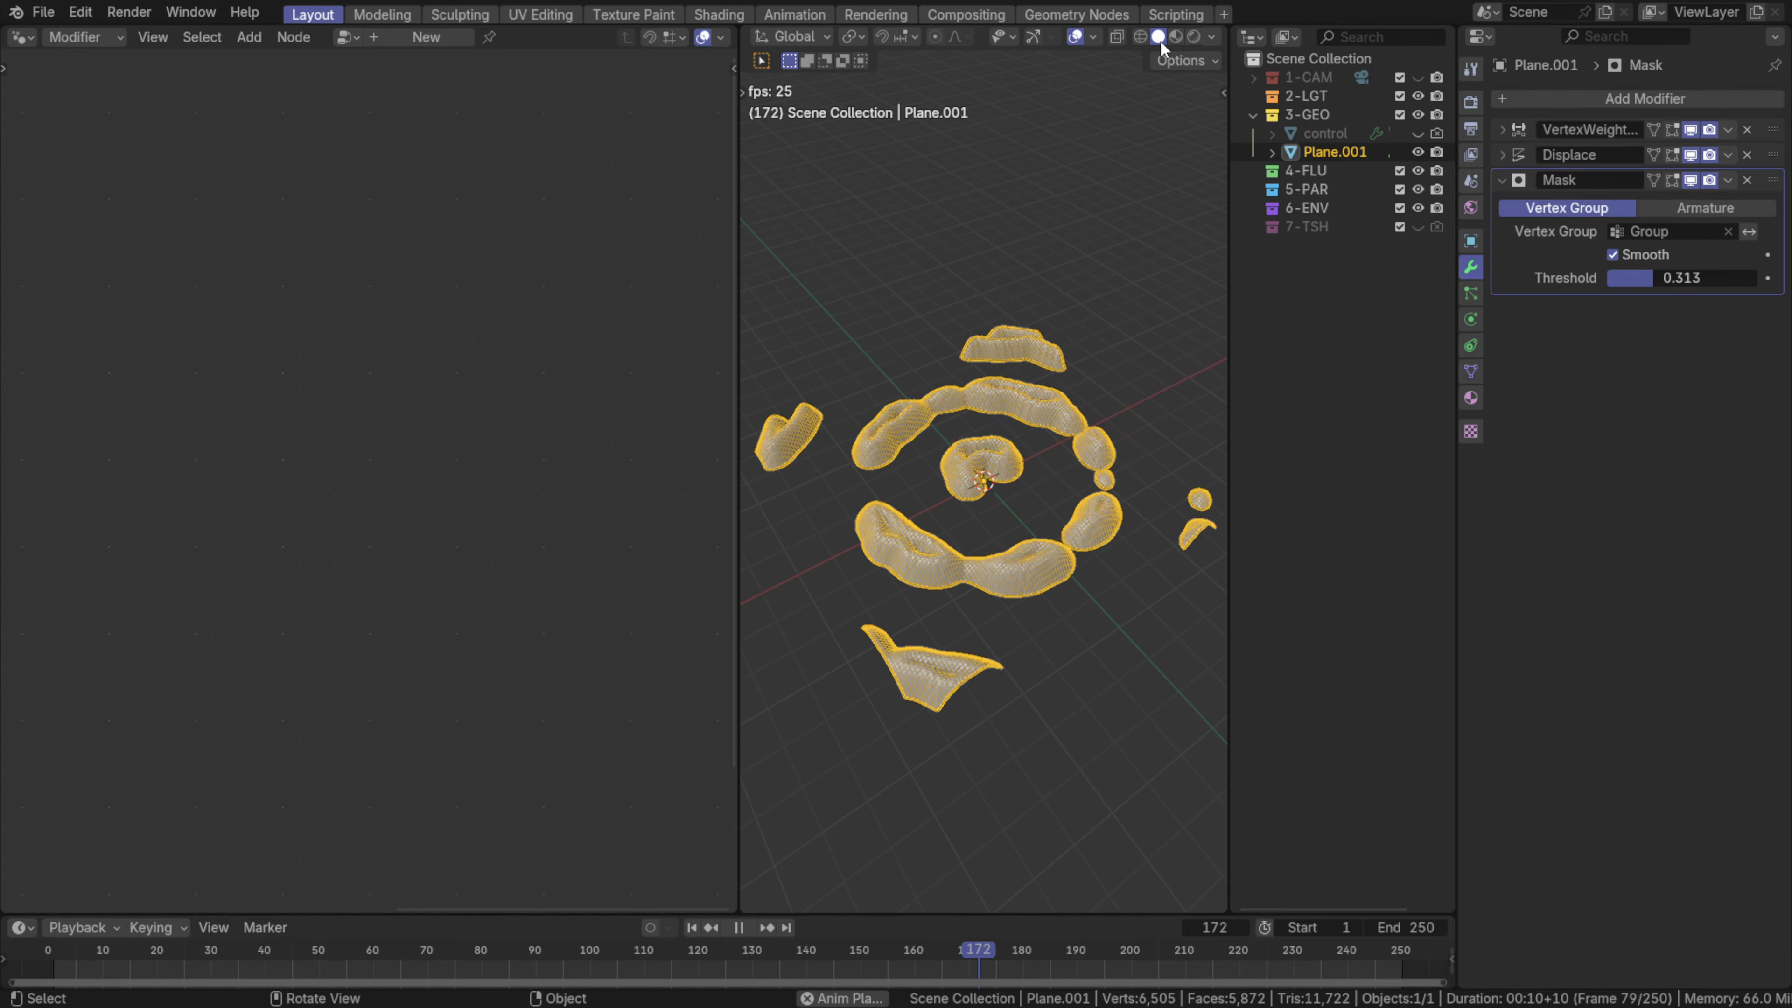
click(1092, 37)
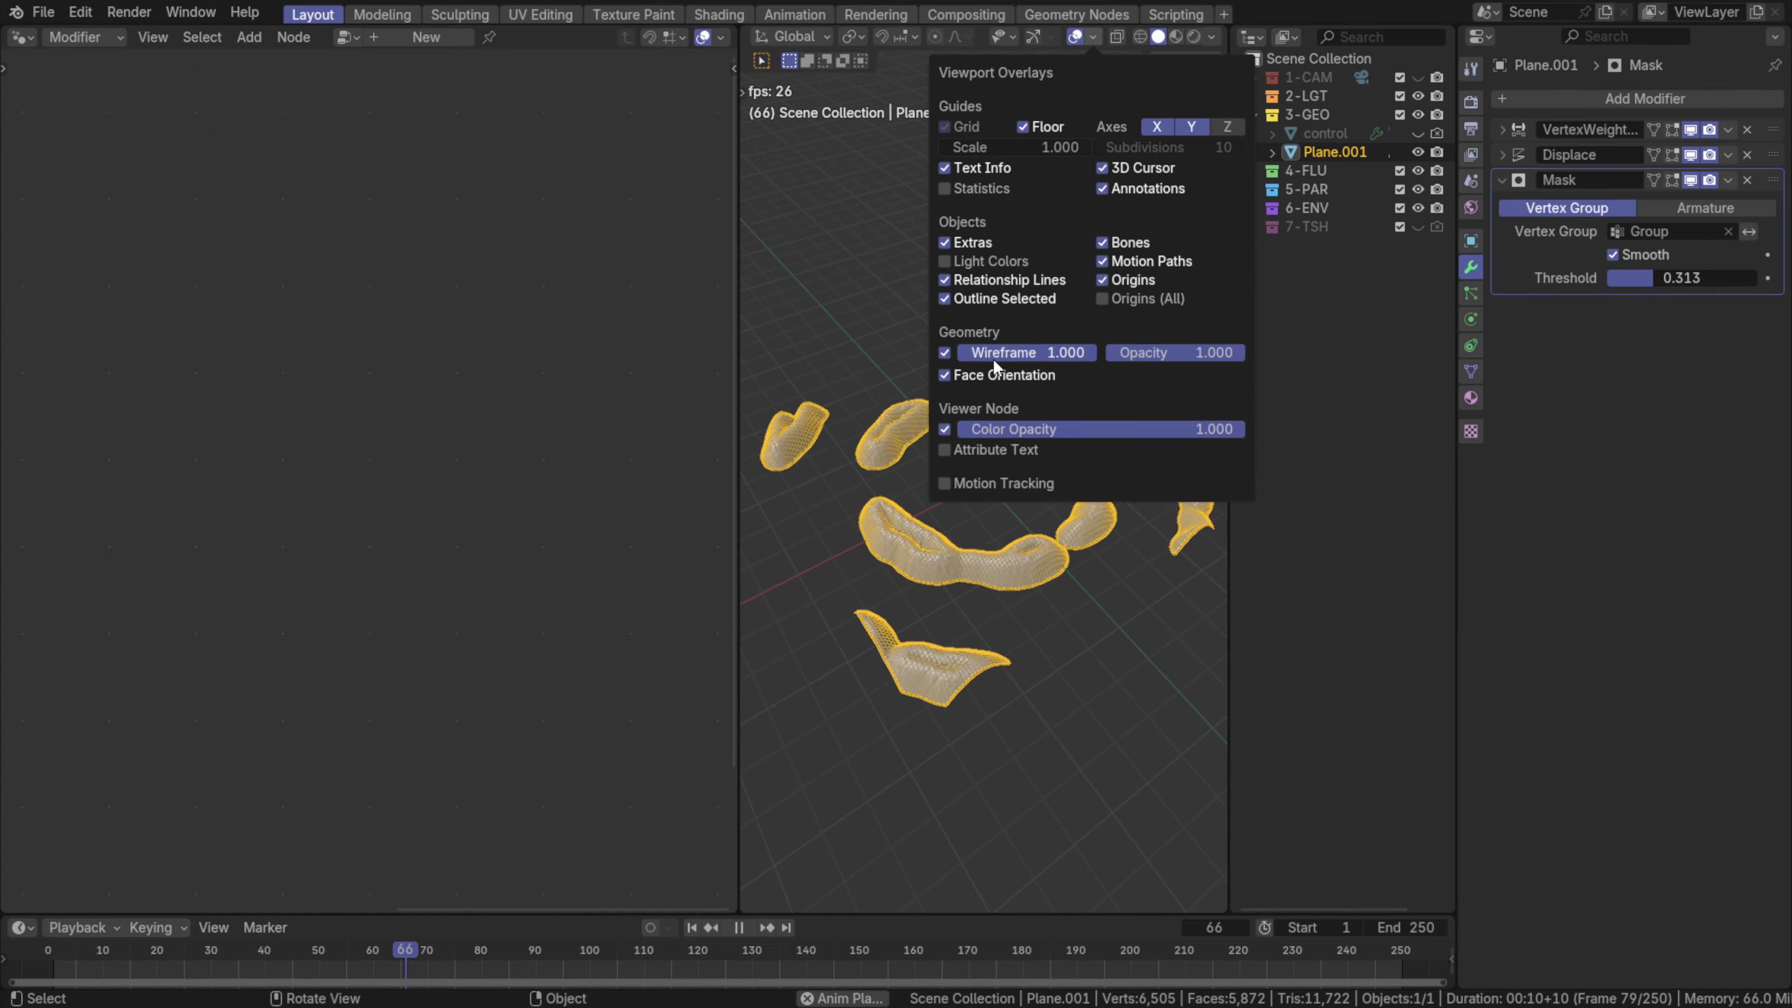
click(1094, 37)
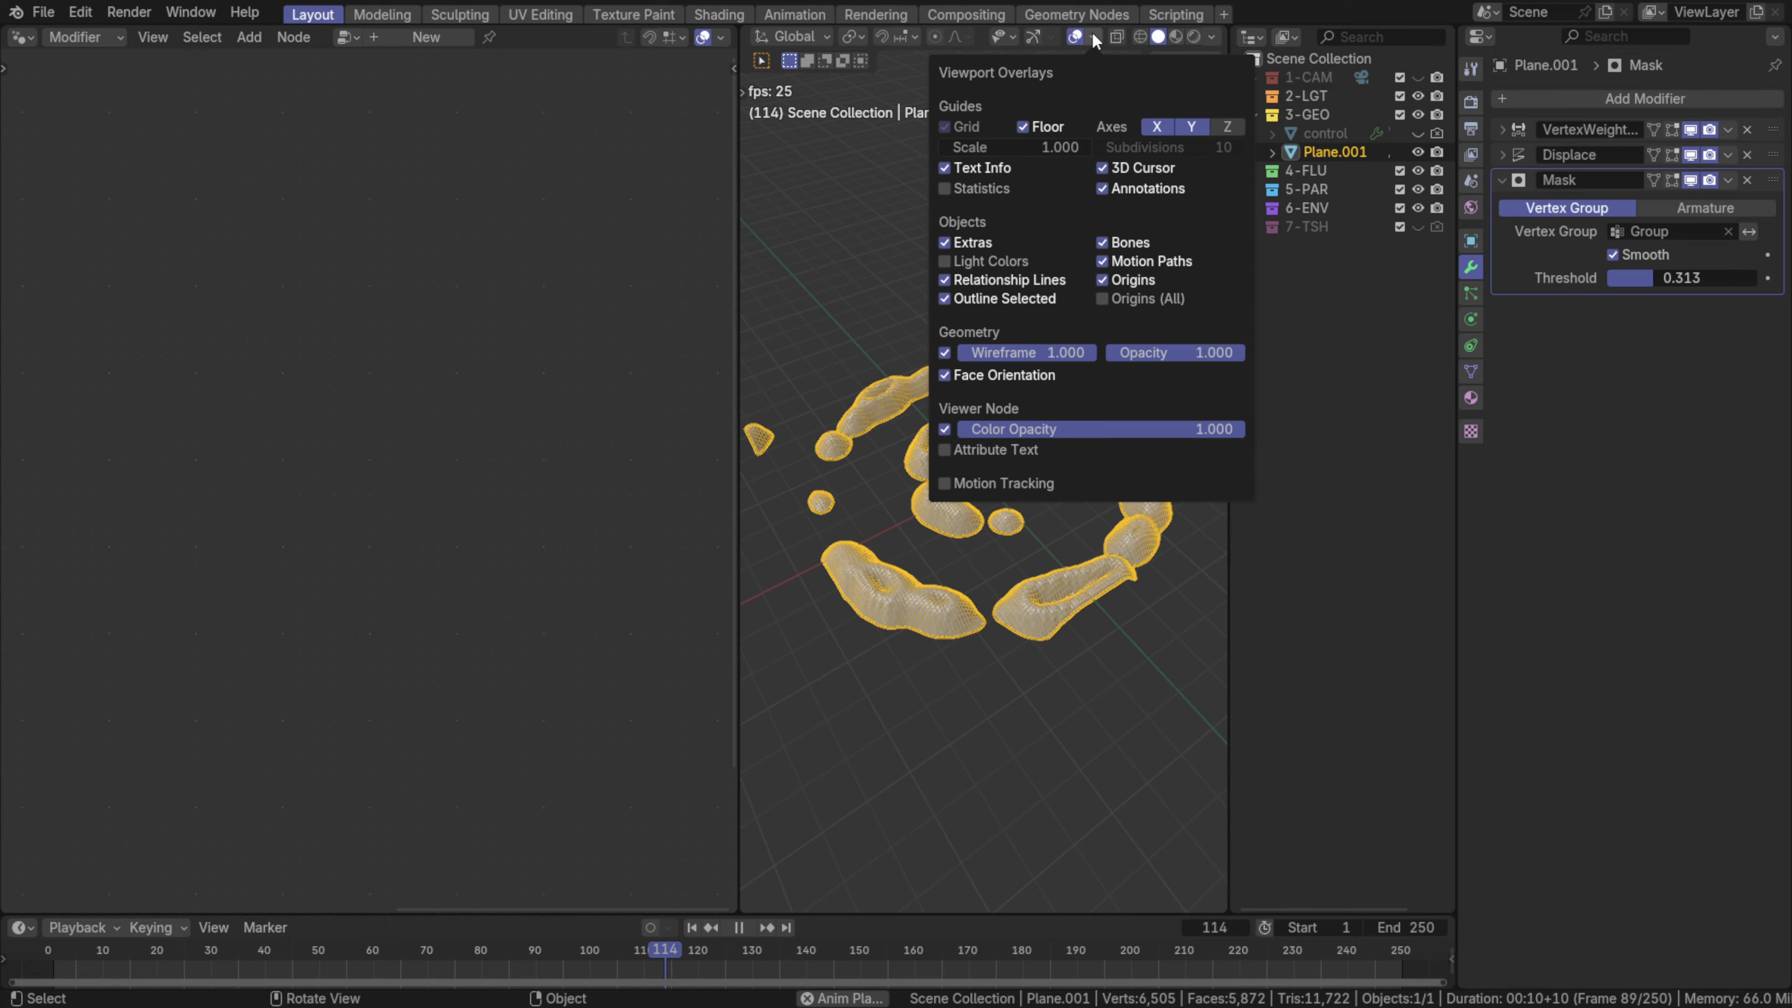
click(944, 352)
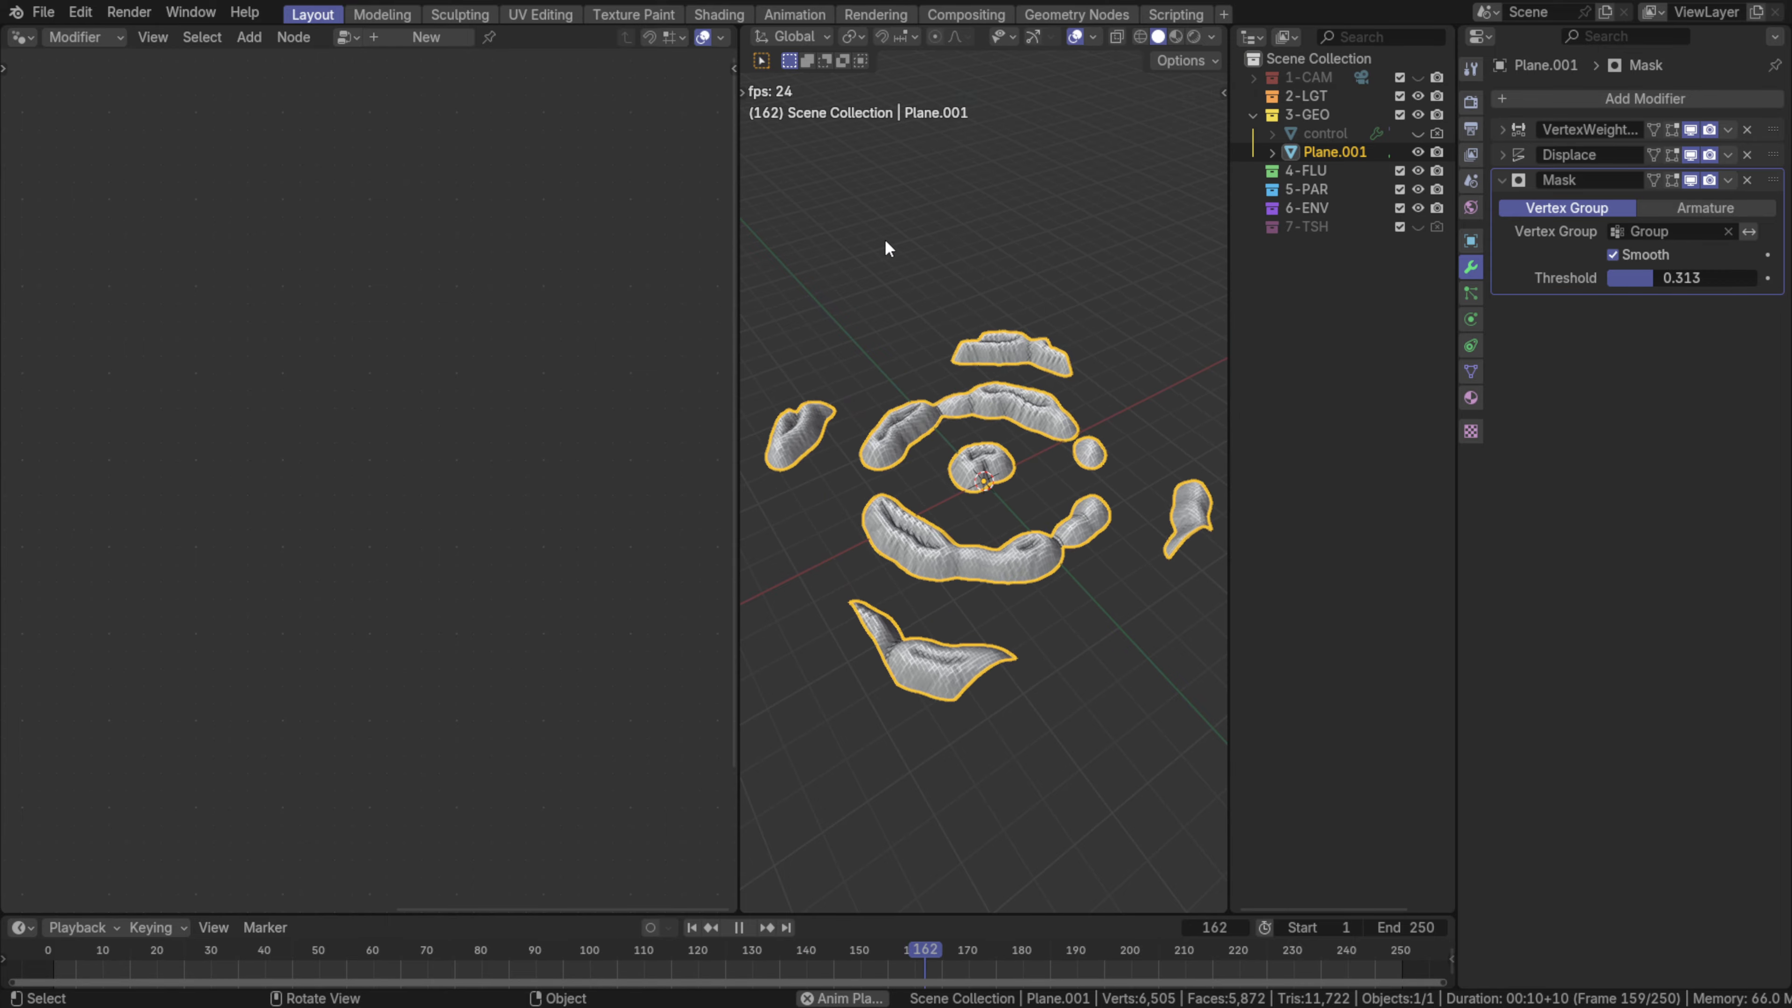
- Deselect the masked plane, collapse the Mask settings, and examine the playing animation up close and from several angles
scroll(1030, 706, up, 3)
middle_drag(1030, 706, 977, 577)
scroll(1030, 560, up, 3)
scroll(1029, 561, down, 3)
click(939, 334)
scroll(938, 333, down, 2)
middle_drag(1001, 445, 1031, 395)
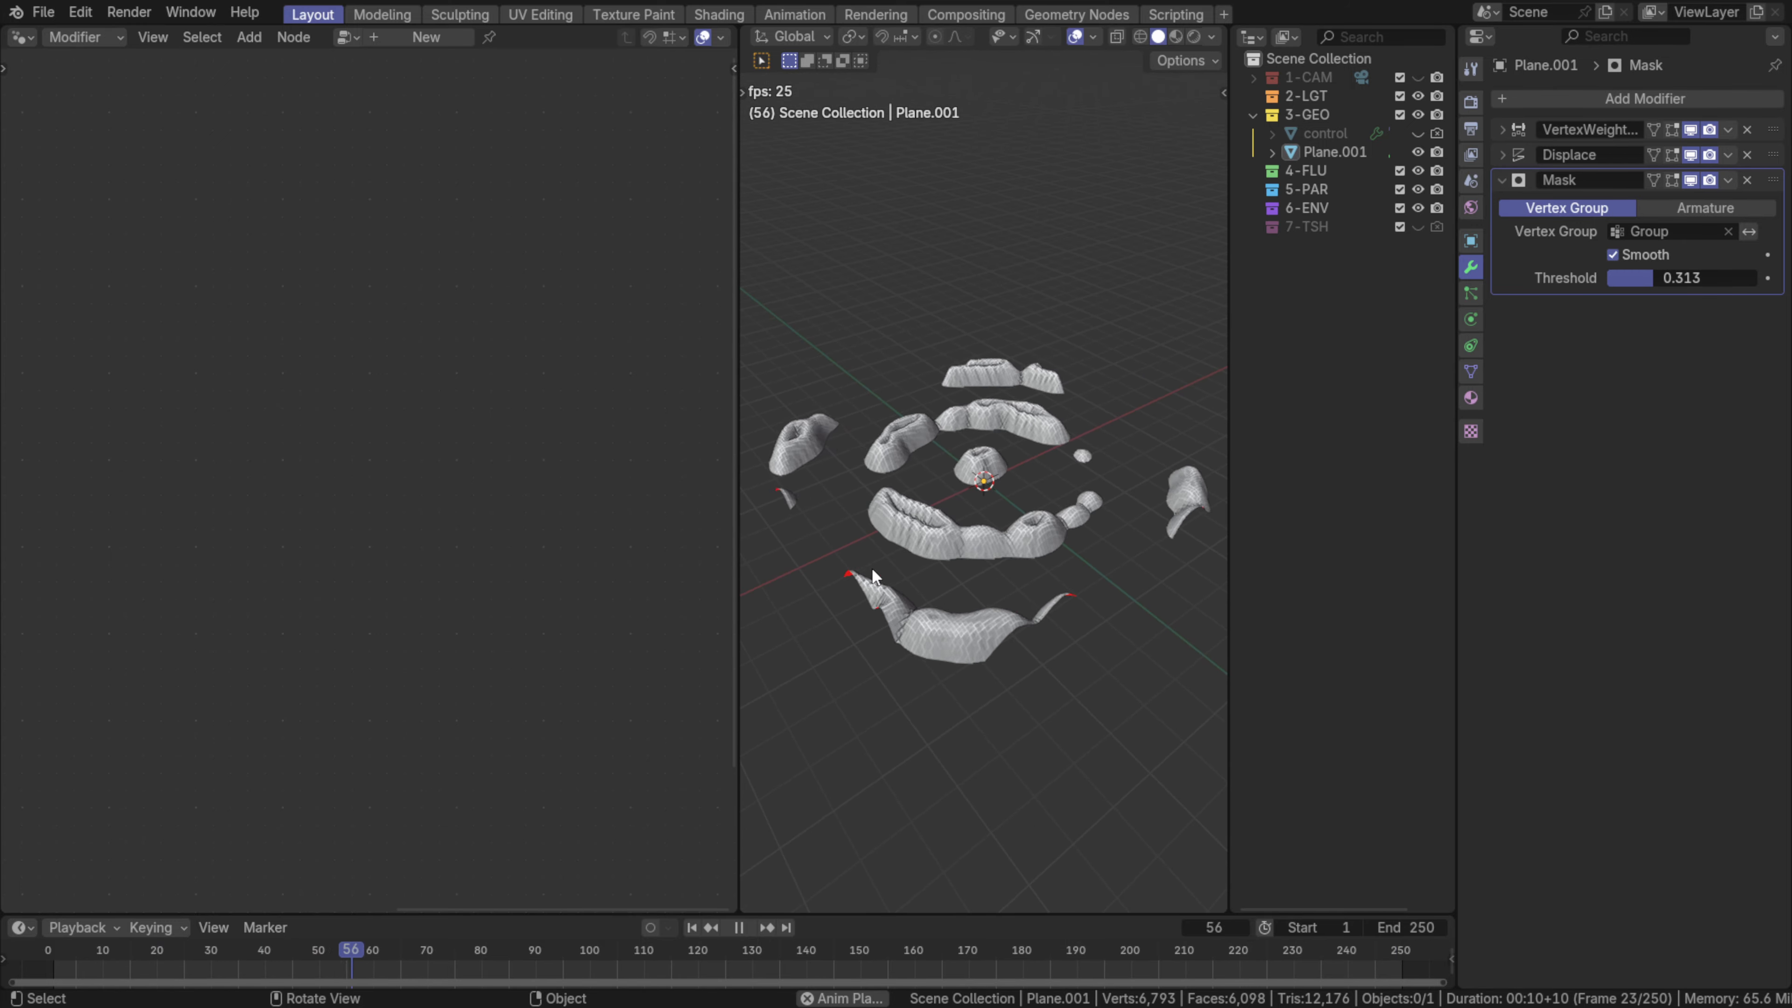
click(1502, 176)
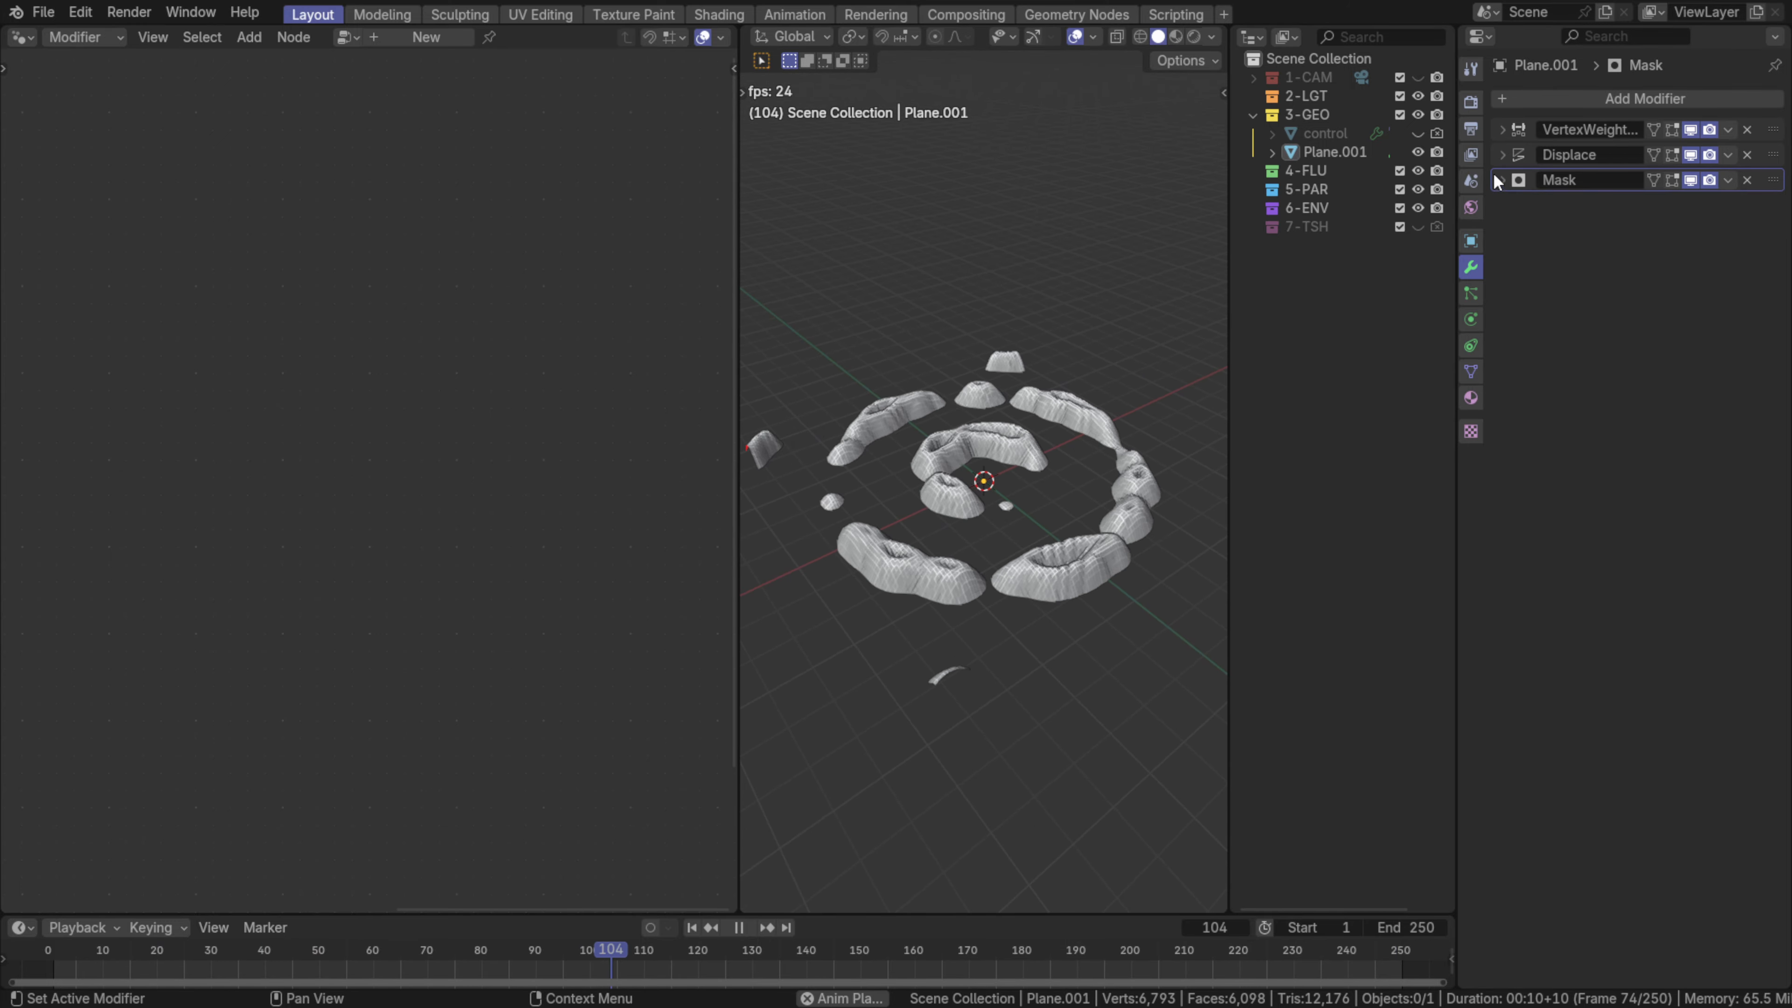
middle_drag(915, 635, 907, 650)
scroll(935, 535, up, 1)
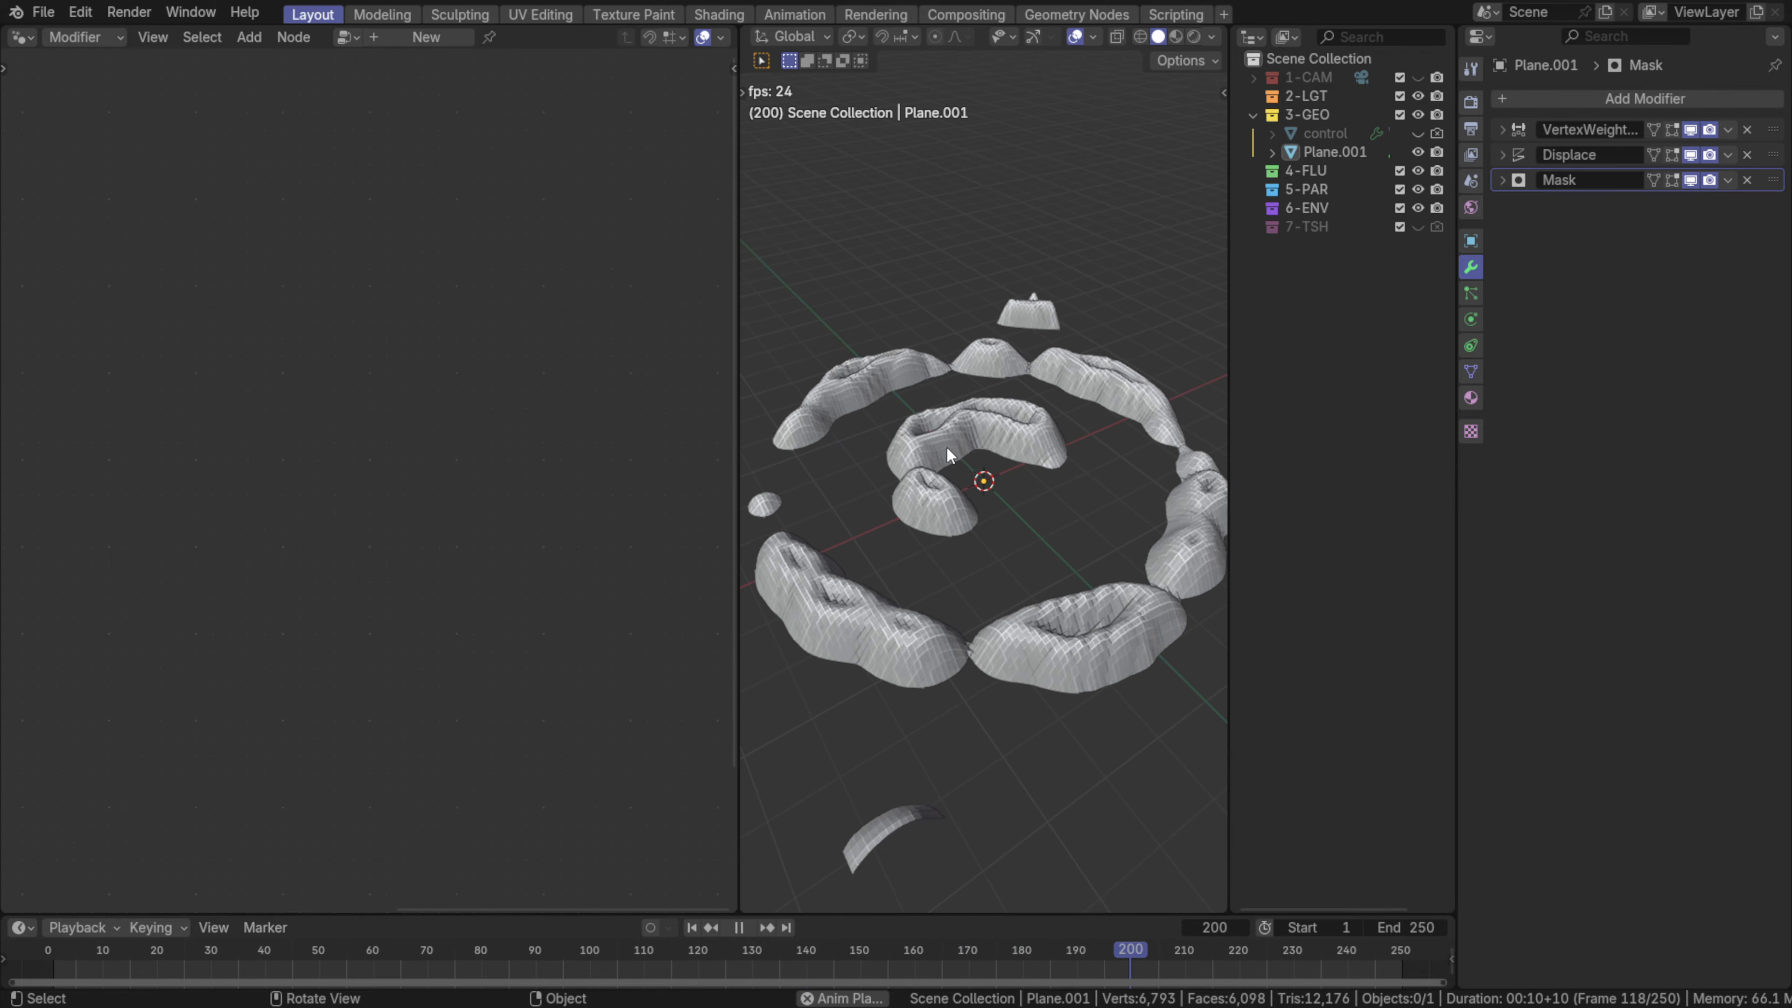
middle_drag(946, 445, 965, 442)
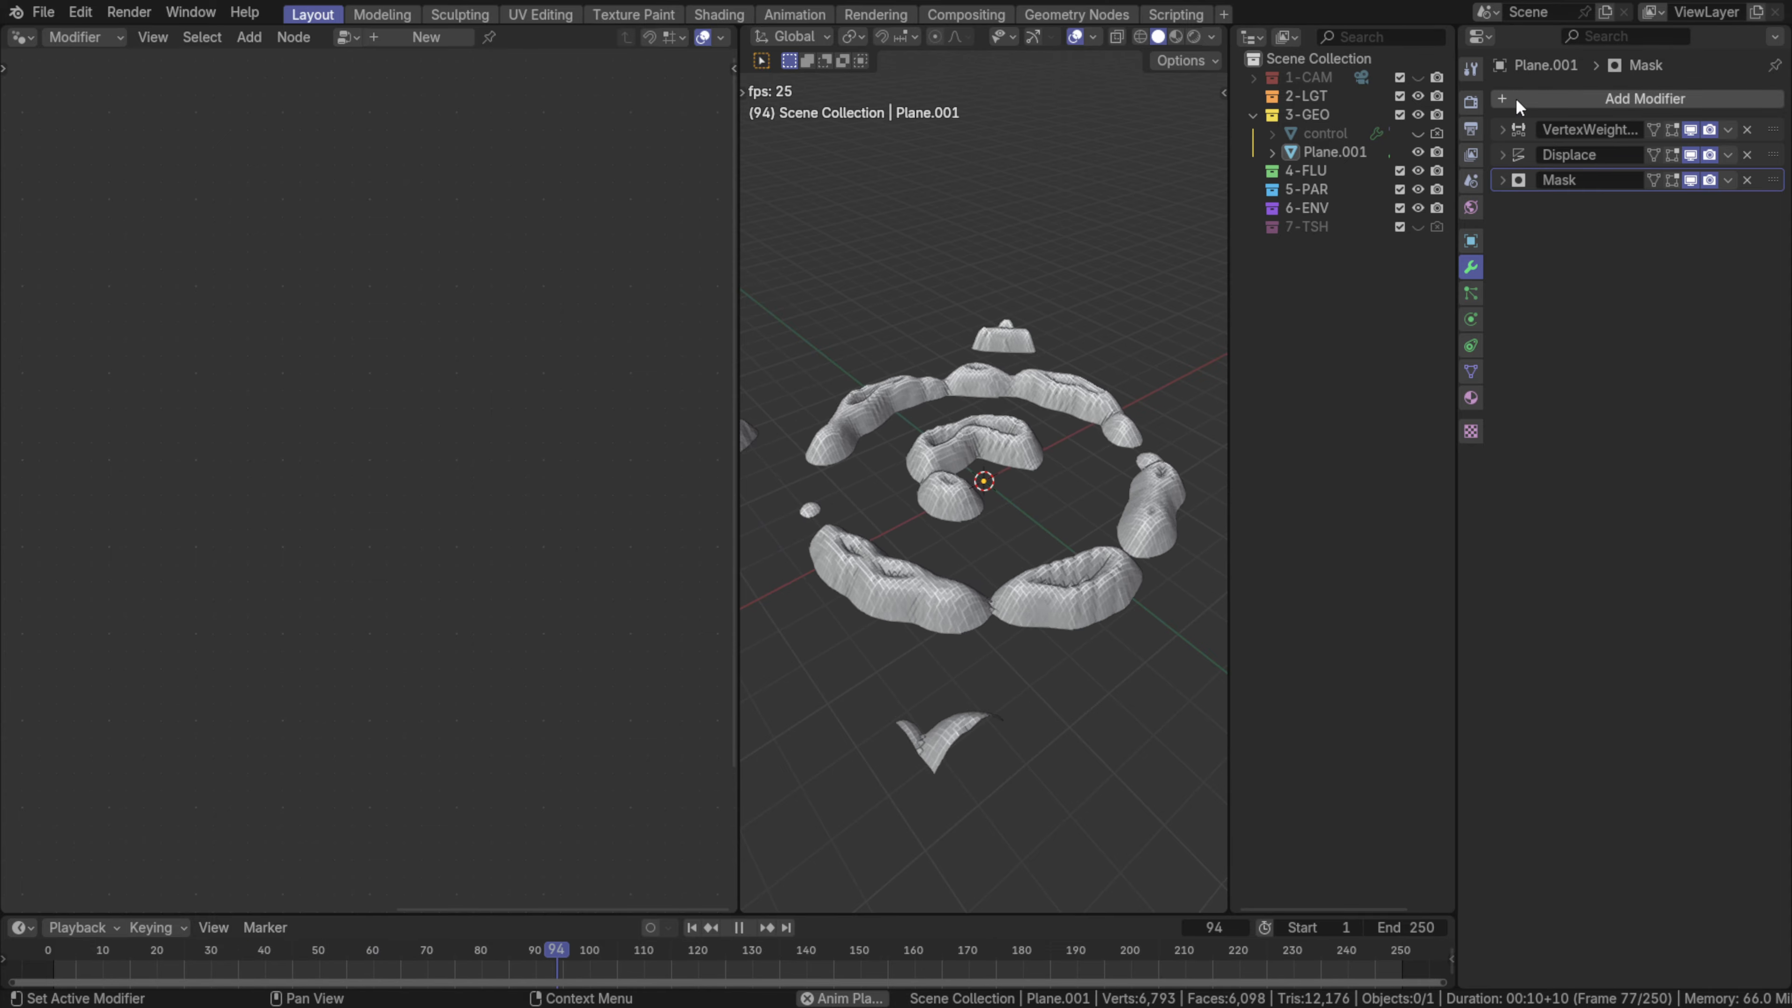
- Add a particle system to Plane.001 and set its type to Hair
click(1470, 293)
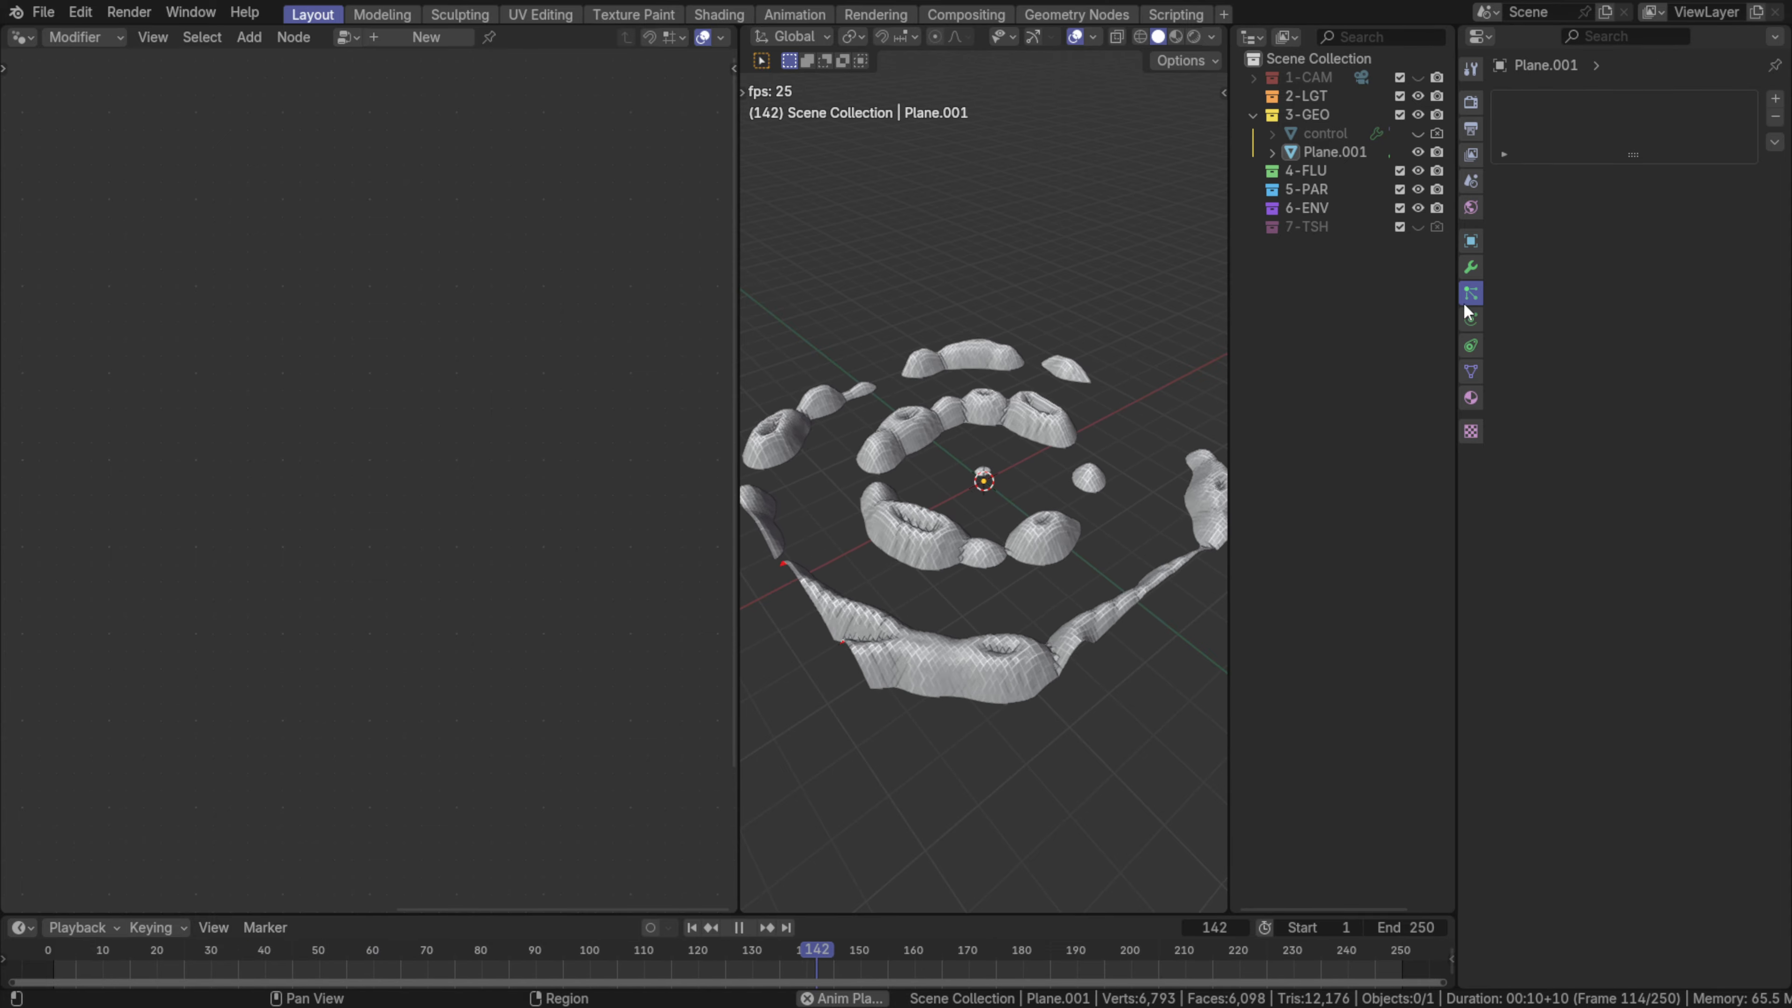
click(1776, 99)
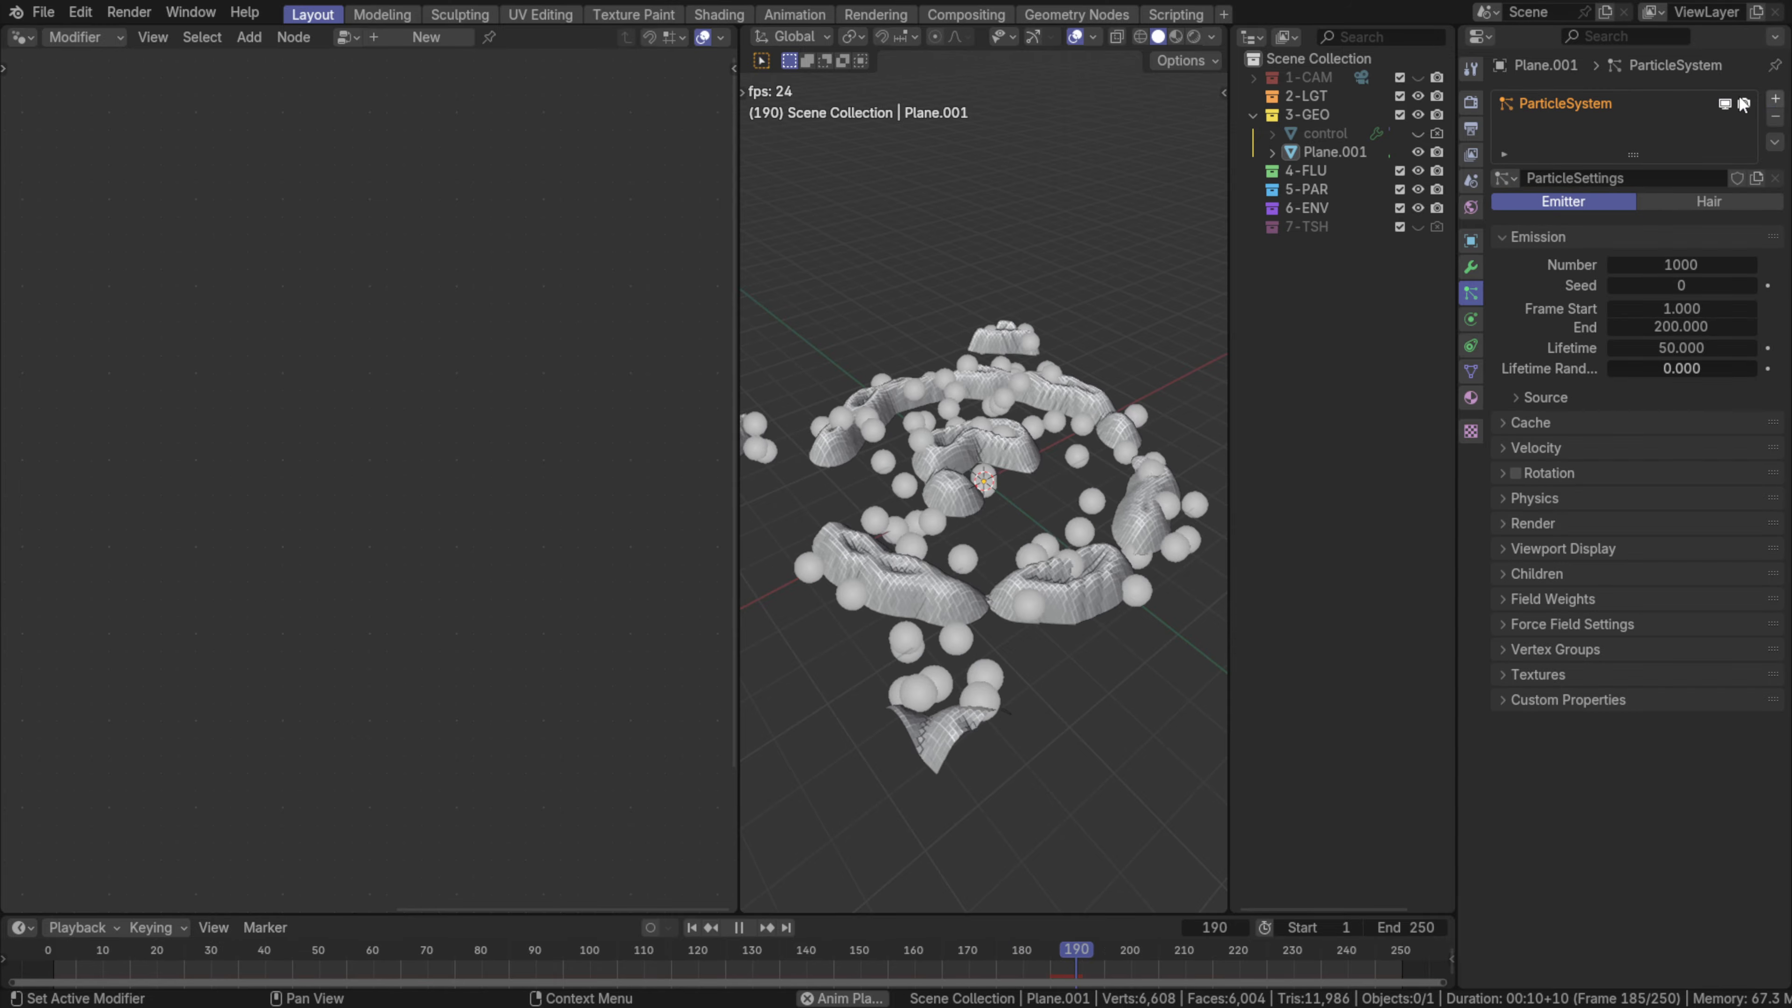
click(1698, 201)
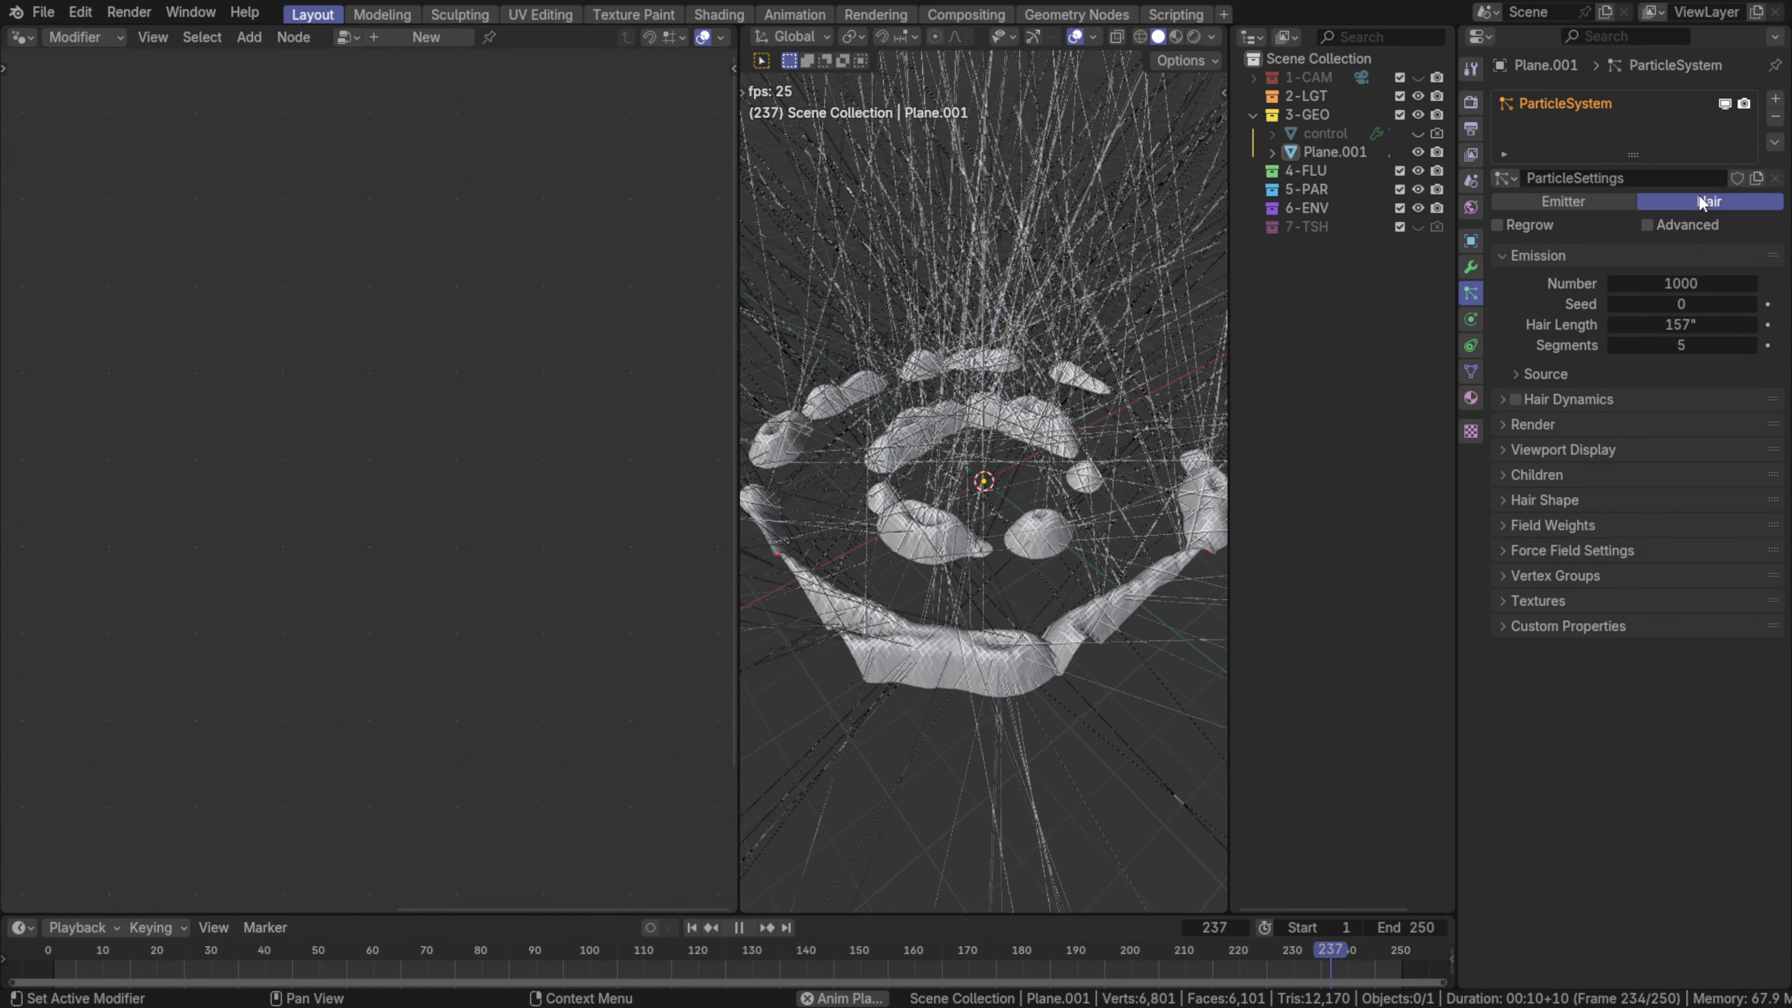
- Stop the animation playback and set the particle system's hair length to 32 inches
key(space)
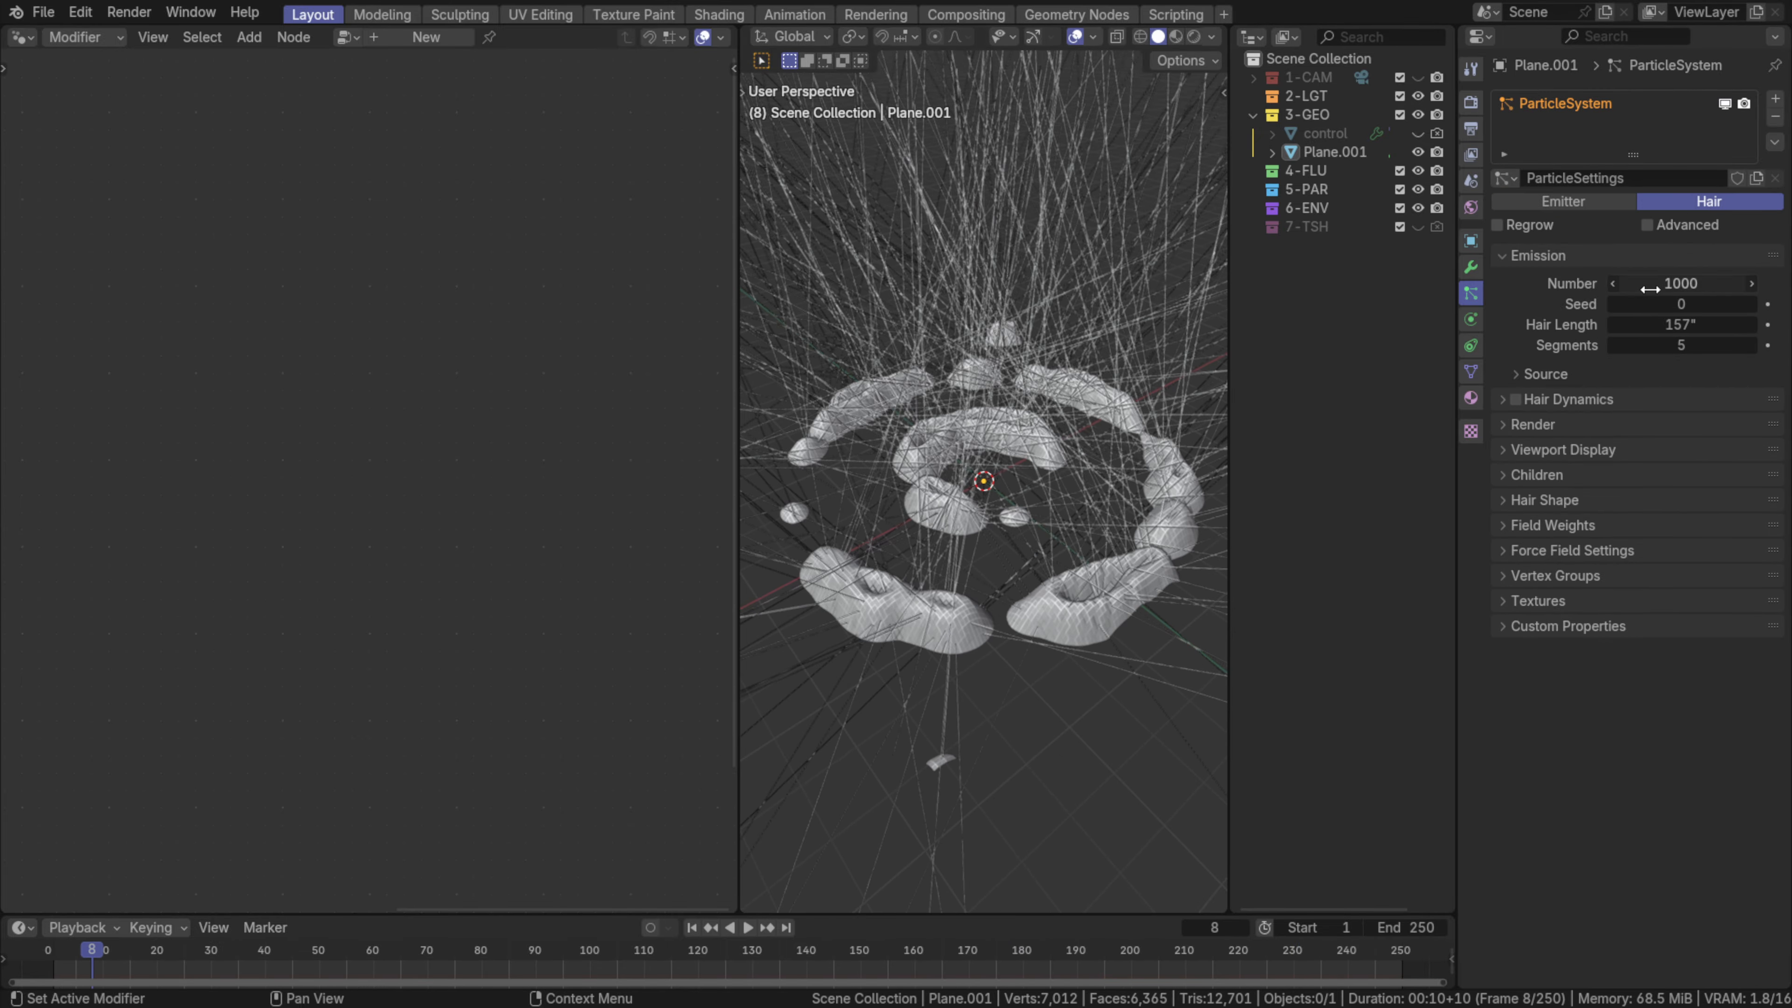
click(1667, 324)
text(32)
key(Return)
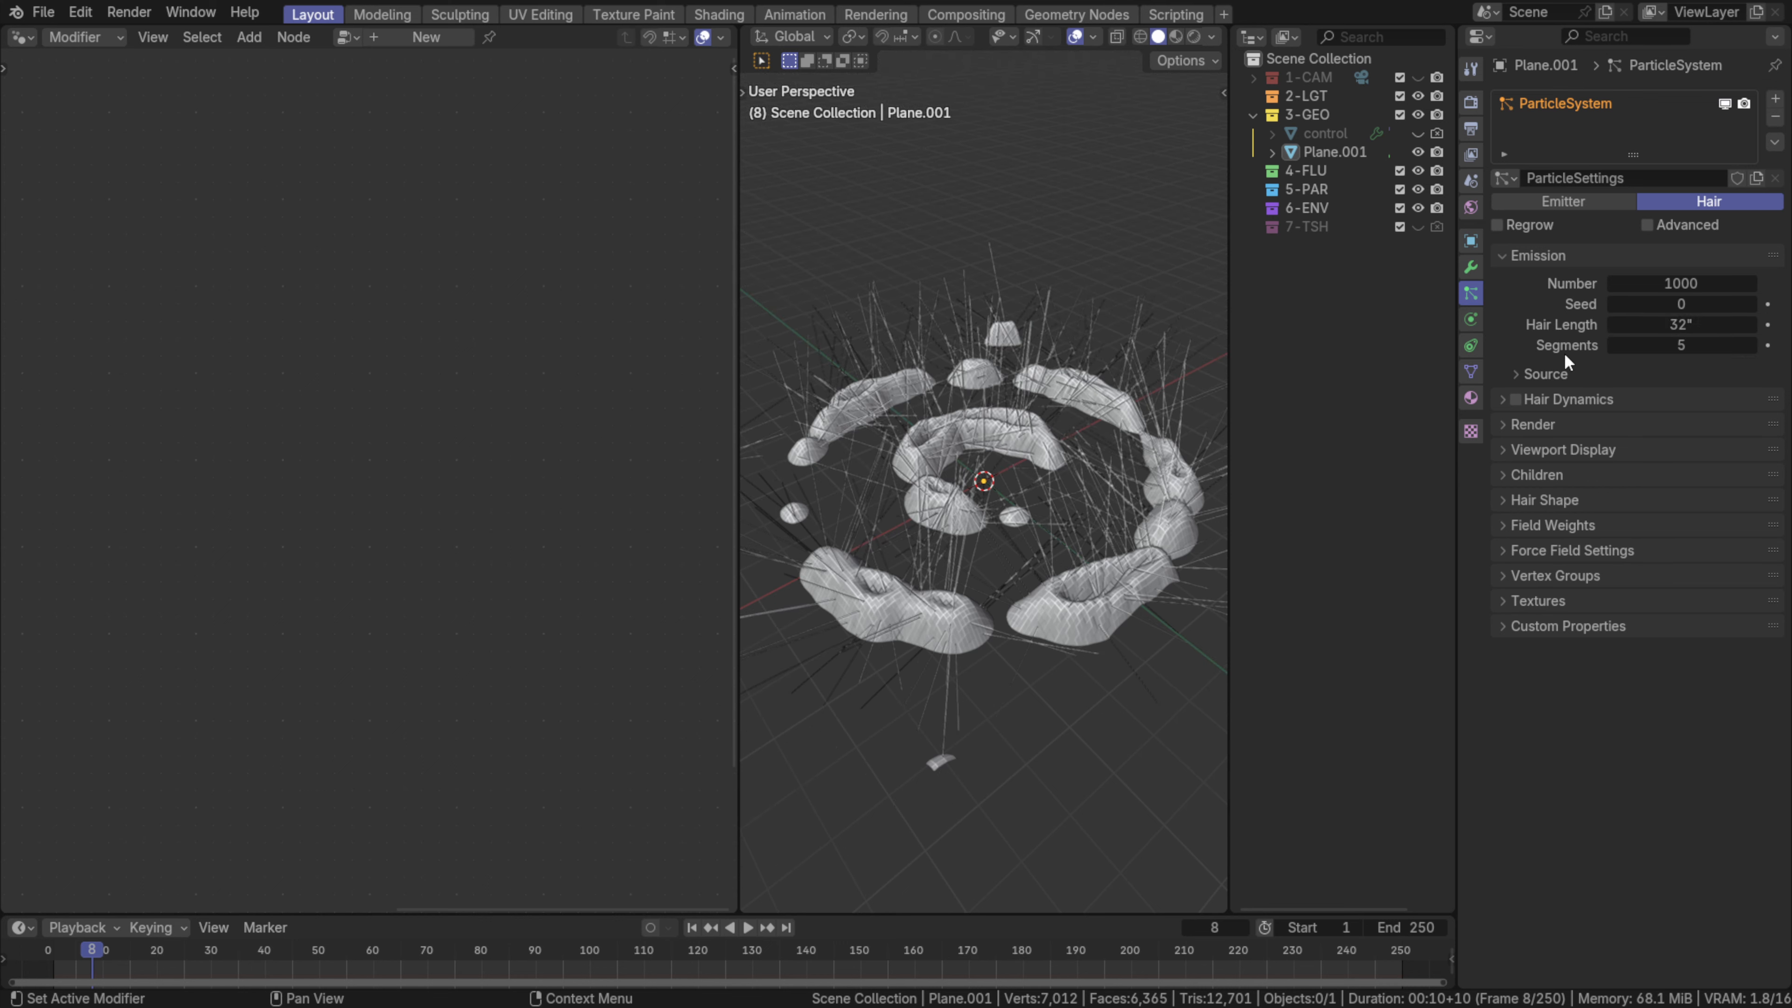
- Set the particle system's hair length to 12 inches and its hair number to 1024
click(1659, 323)
text(12)
key(Return)
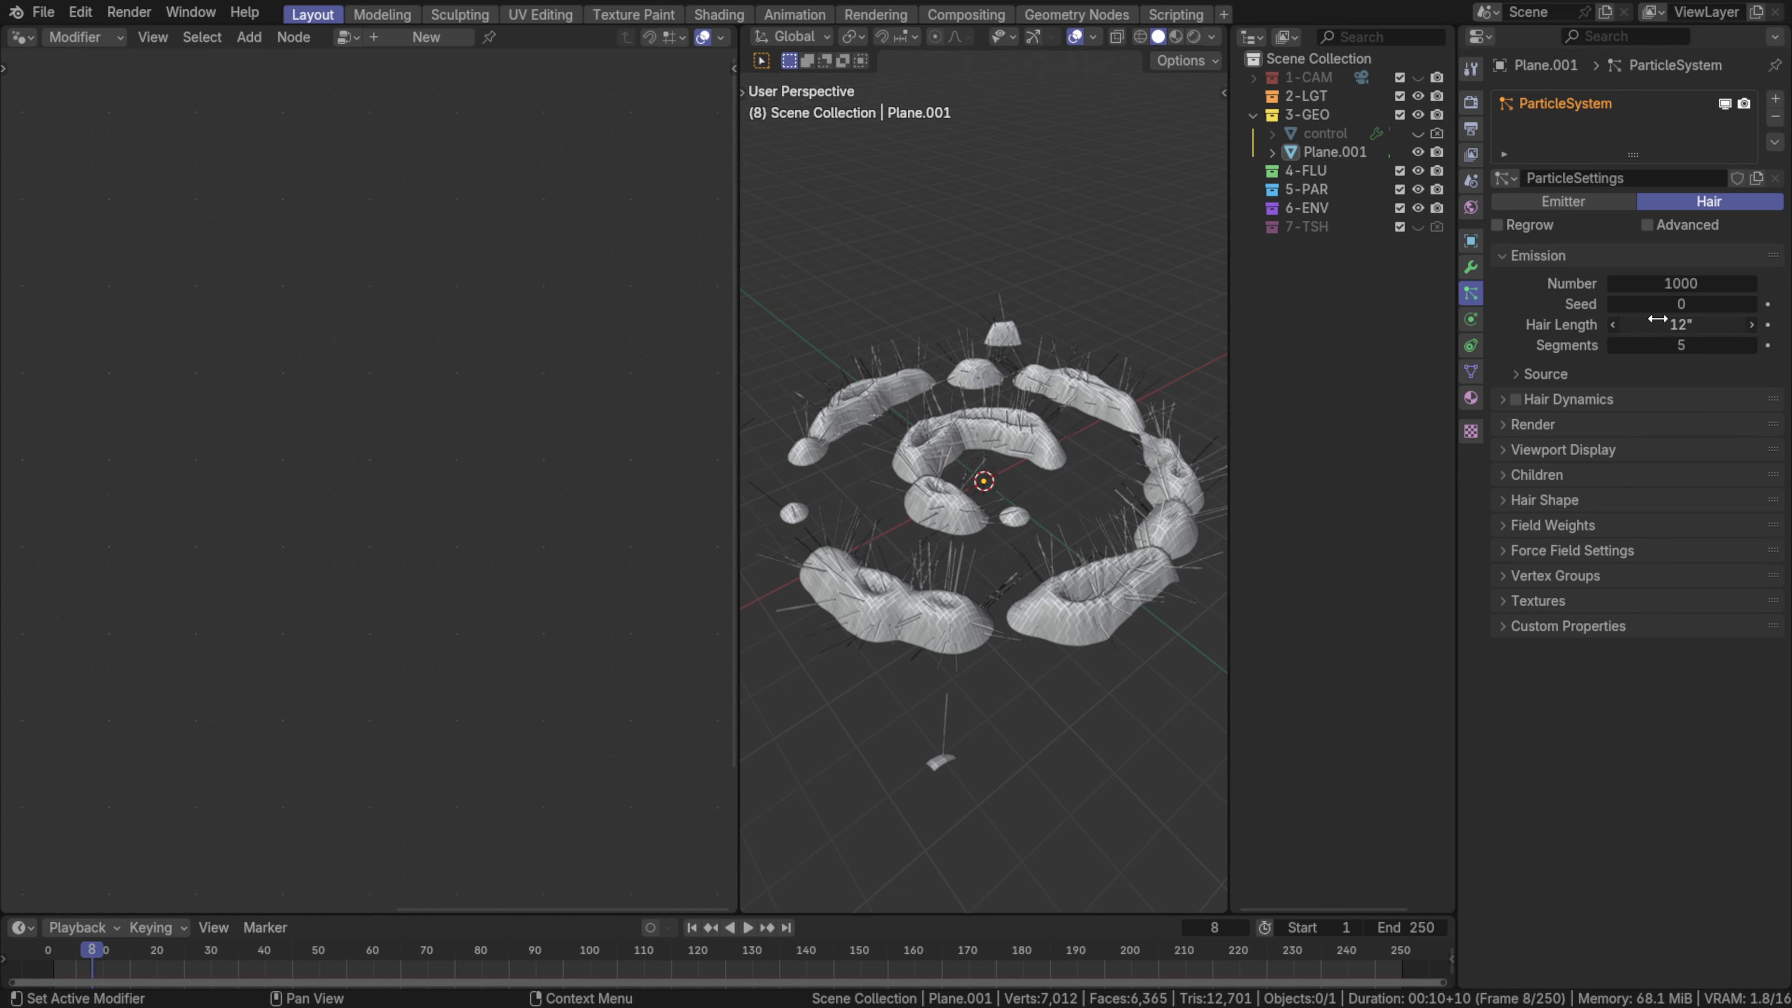
middle_drag(1065, 327, 1143, 451)
click(1693, 281)
text(1024)
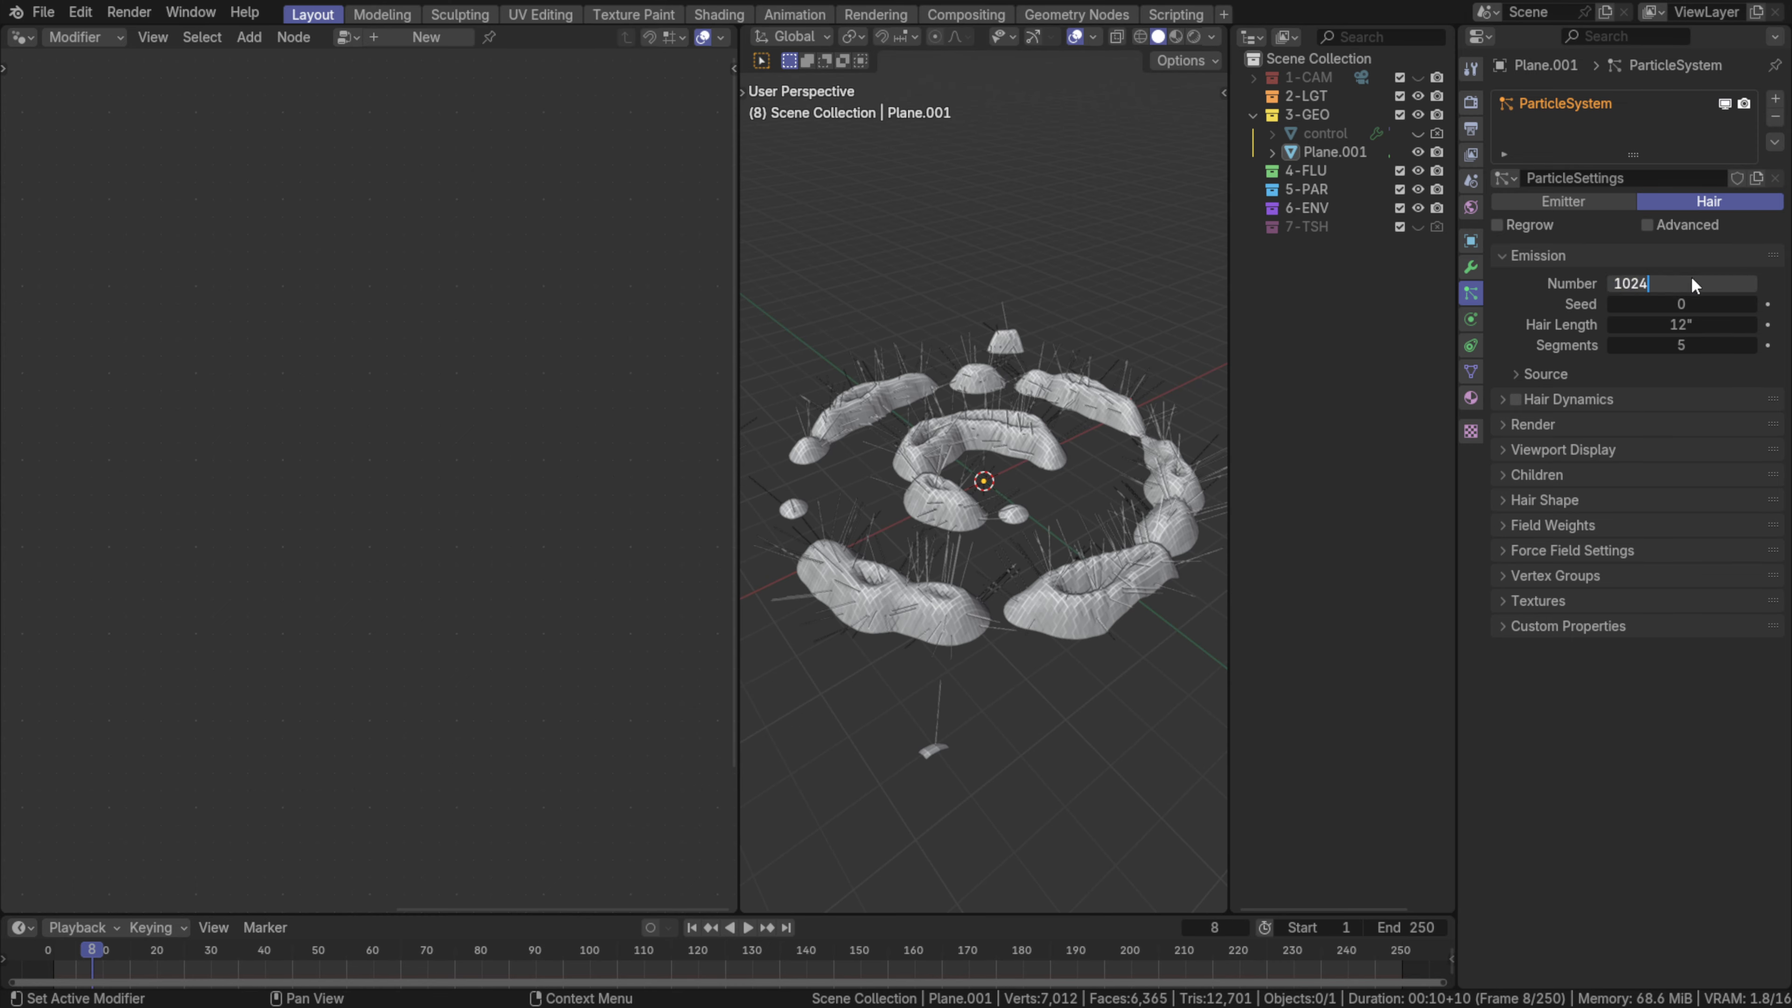
key(Return)
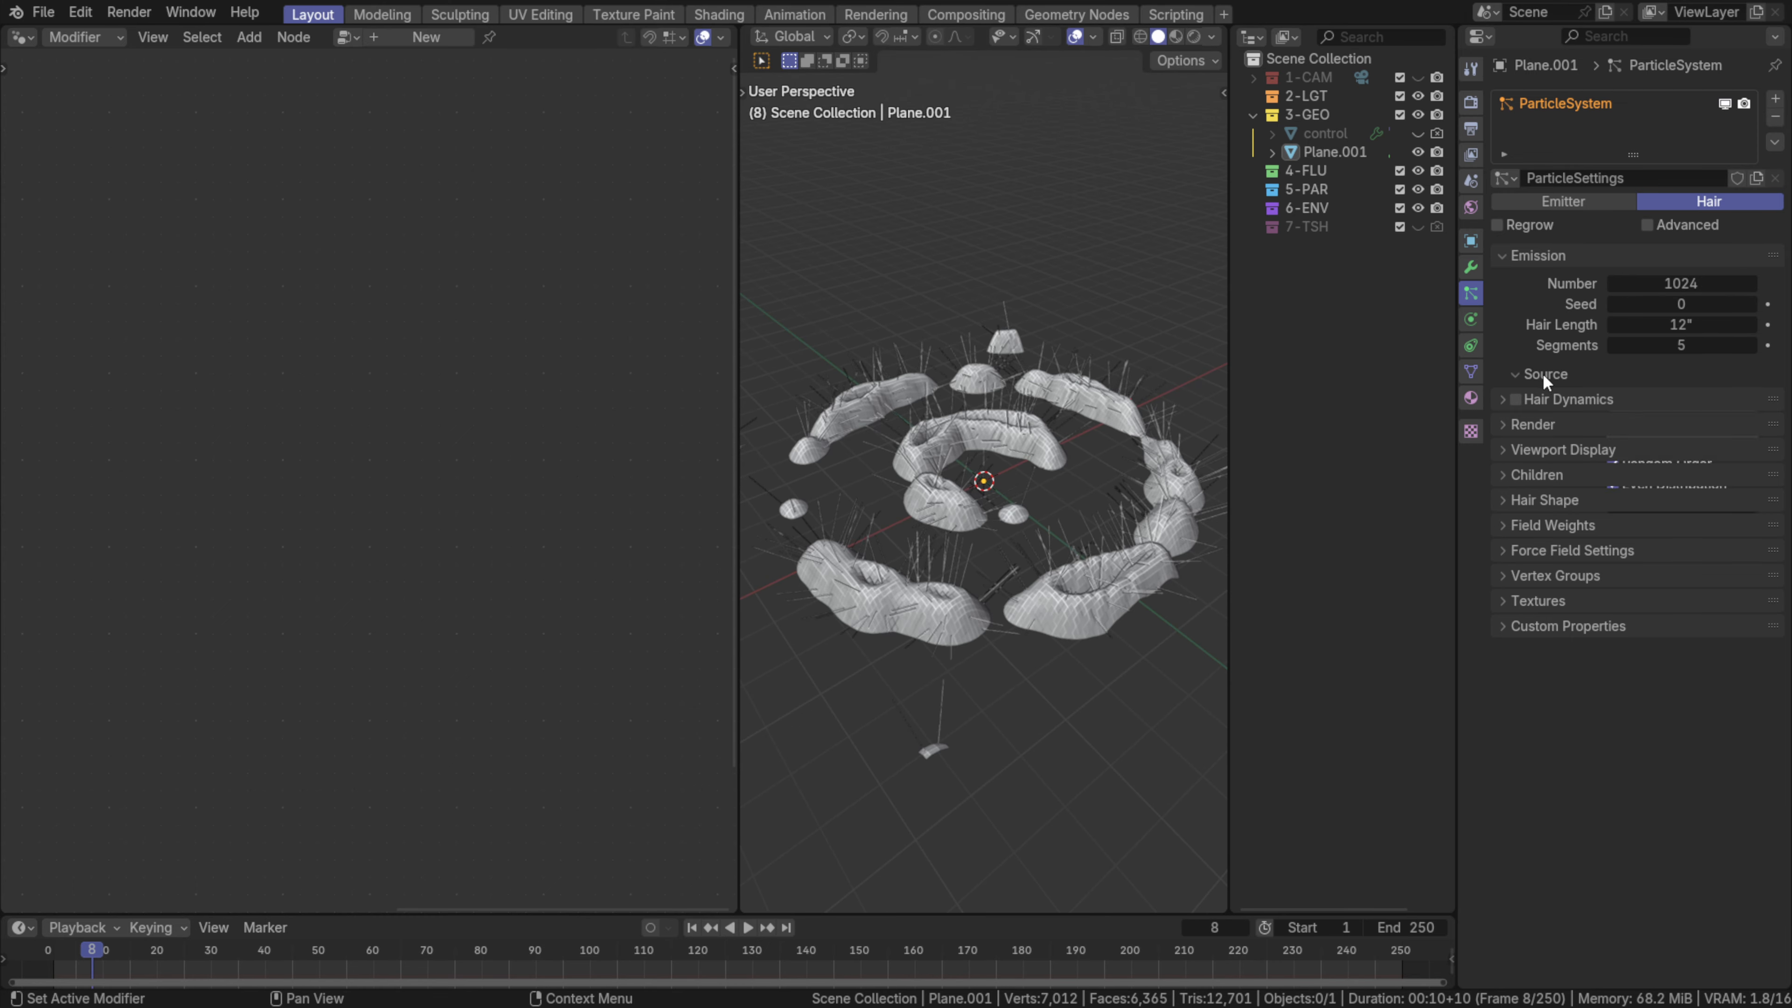
- Set the hair emission source to Vertices with Use Modifier Stack enabled, and collapse the Source settings
click(1543, 373)
click(1621, 400)
click(1624, 422)
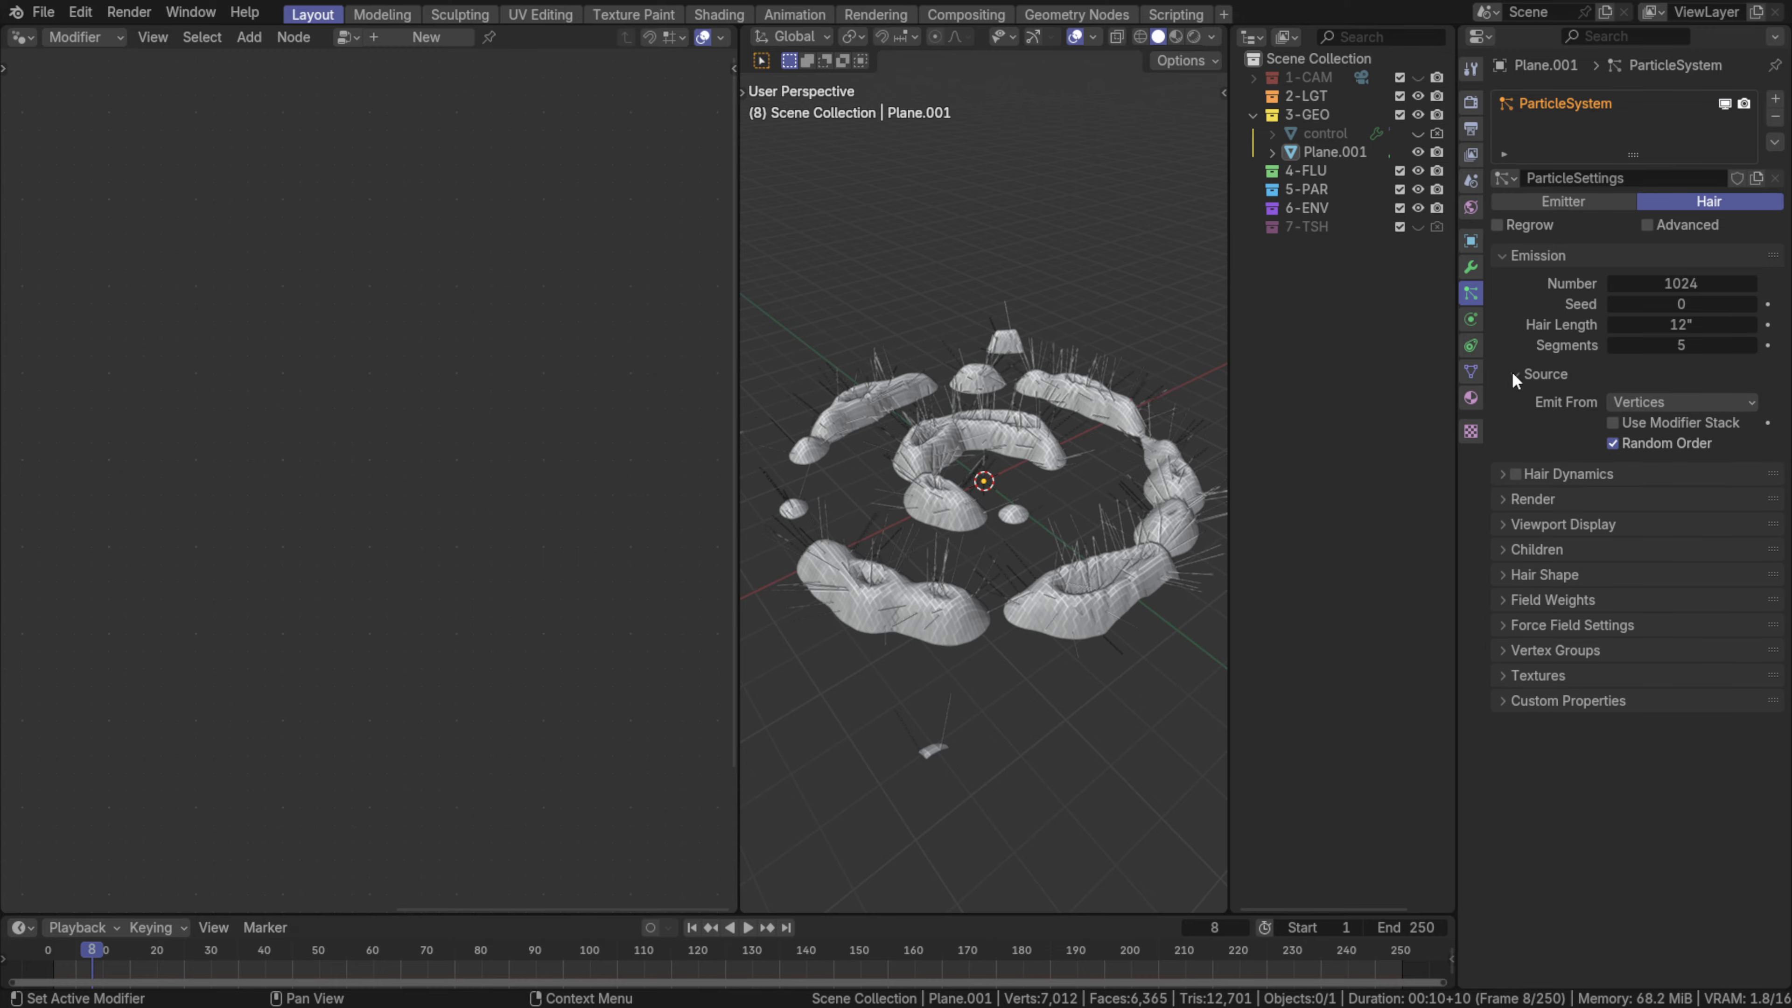
click(1631, 424)
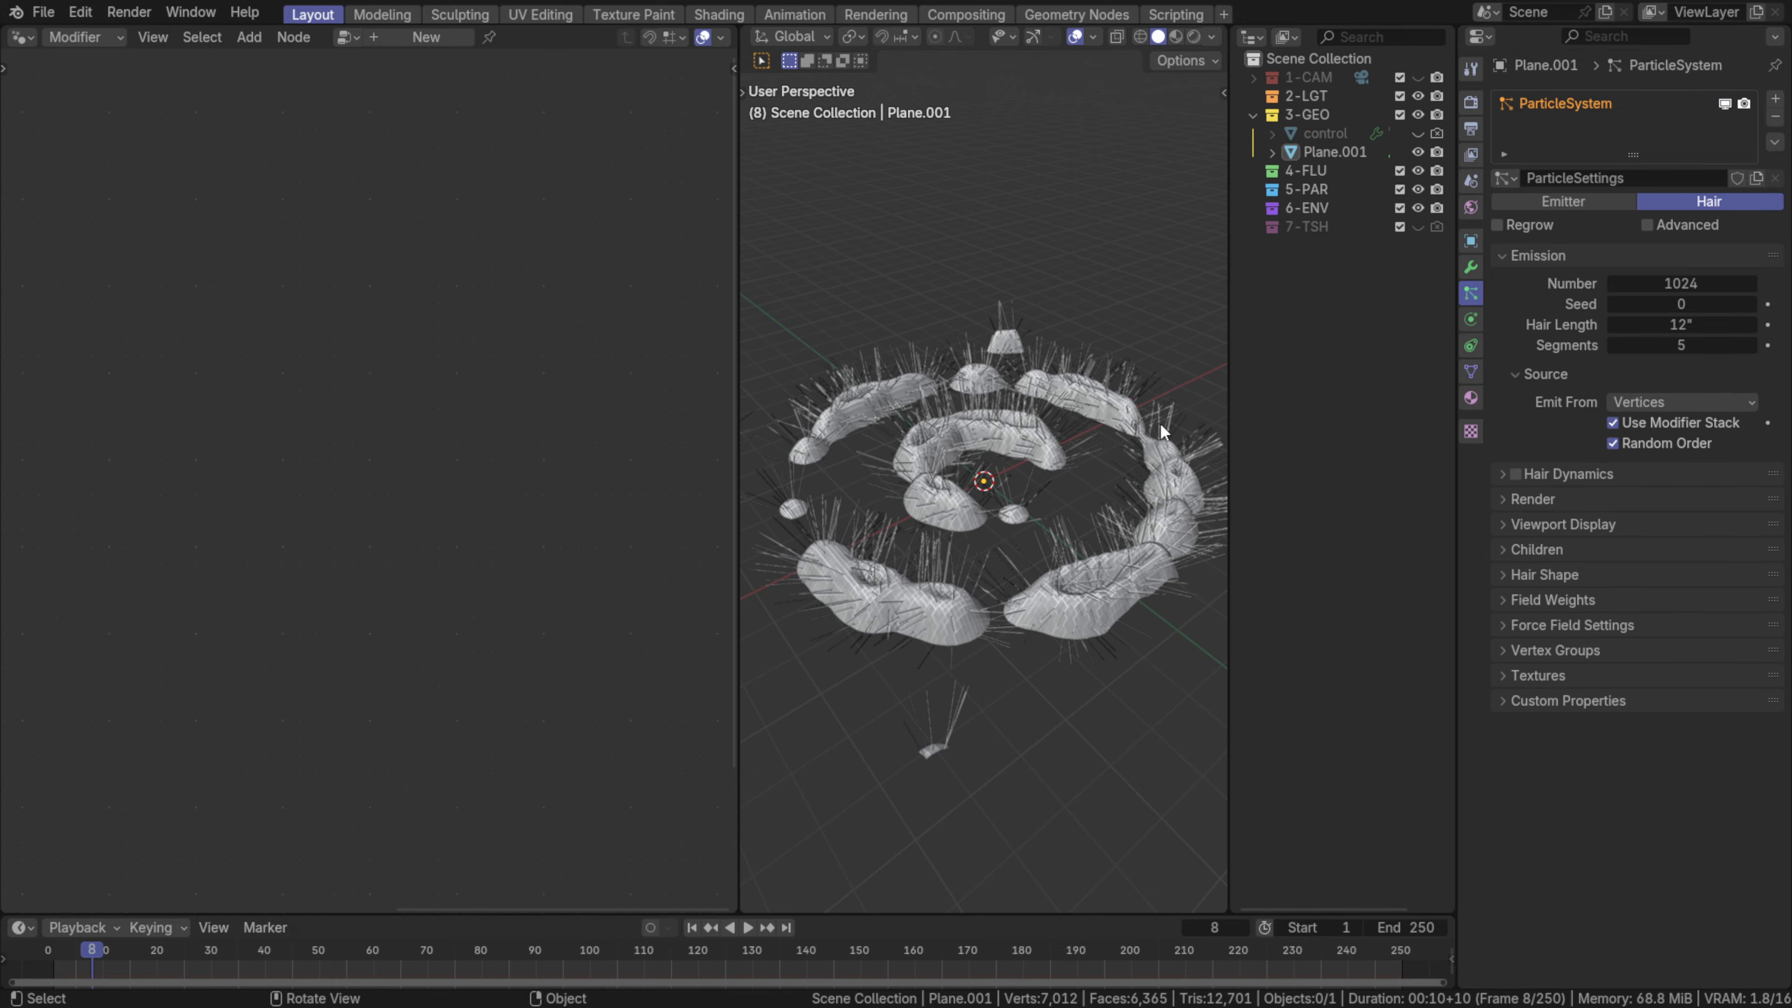
middle_drag(1159, 422, 1023, 395)
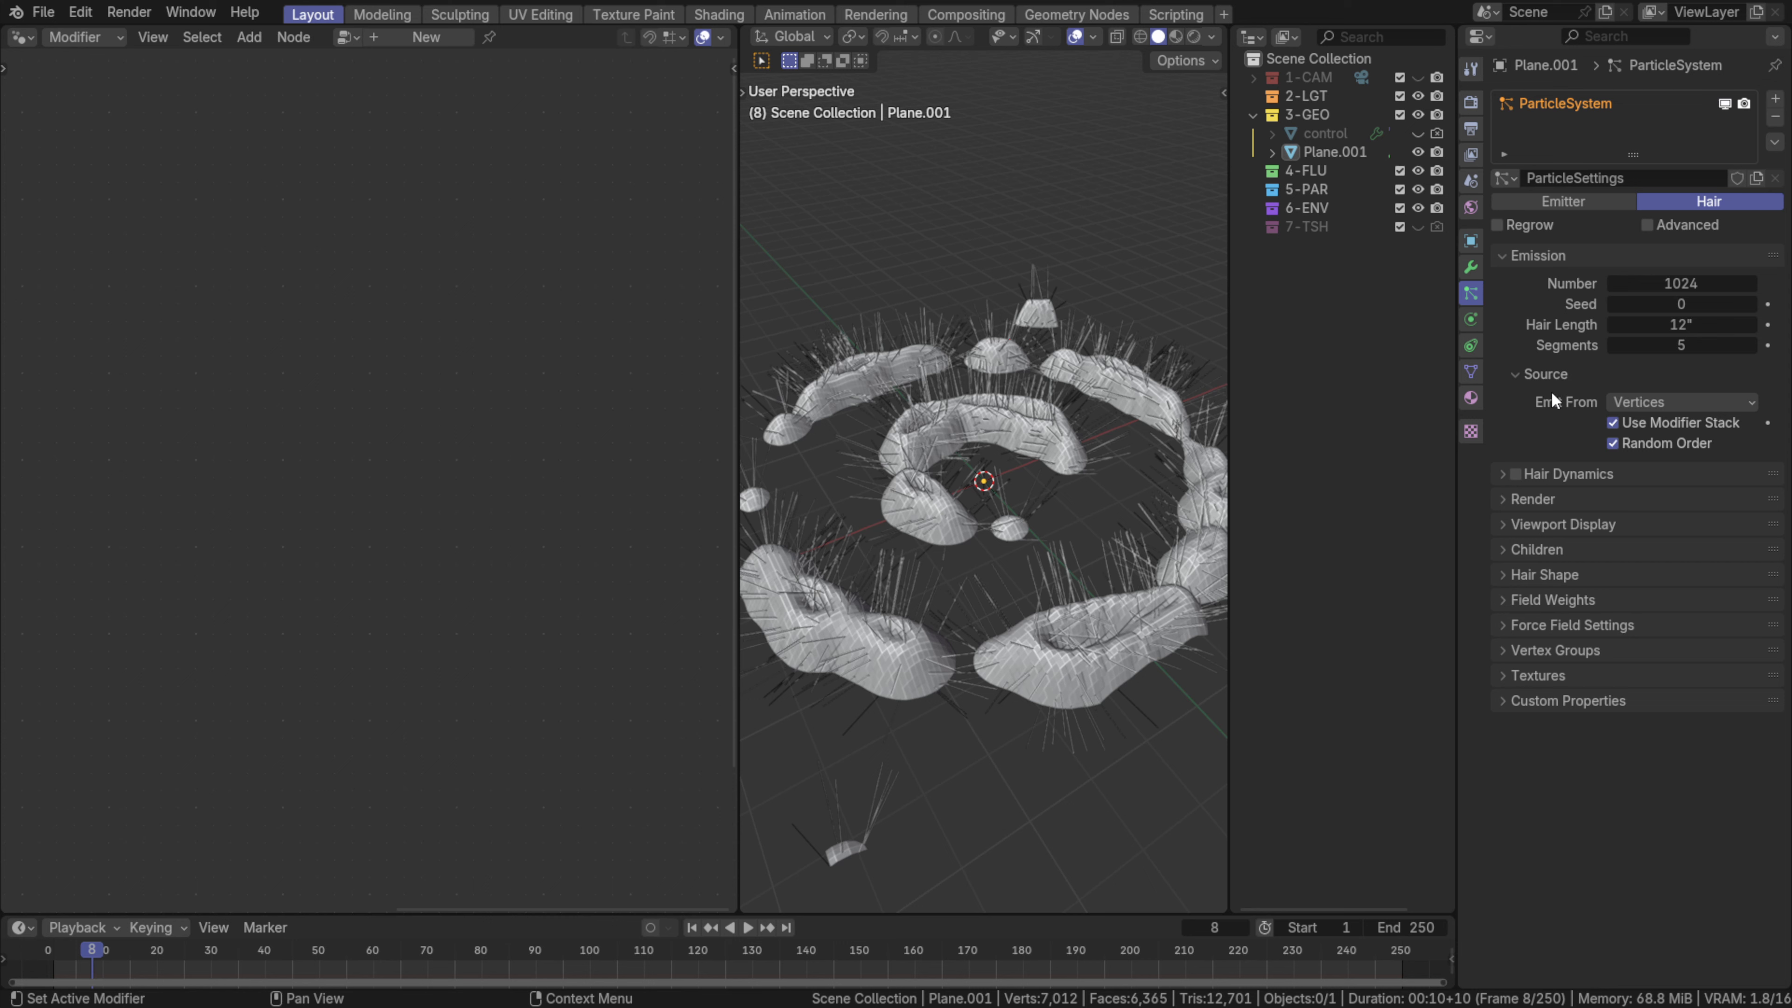
click(1547, 374)
- Enable Hair Dynamics for the particle system and collapse its settings
click(1515, 399)
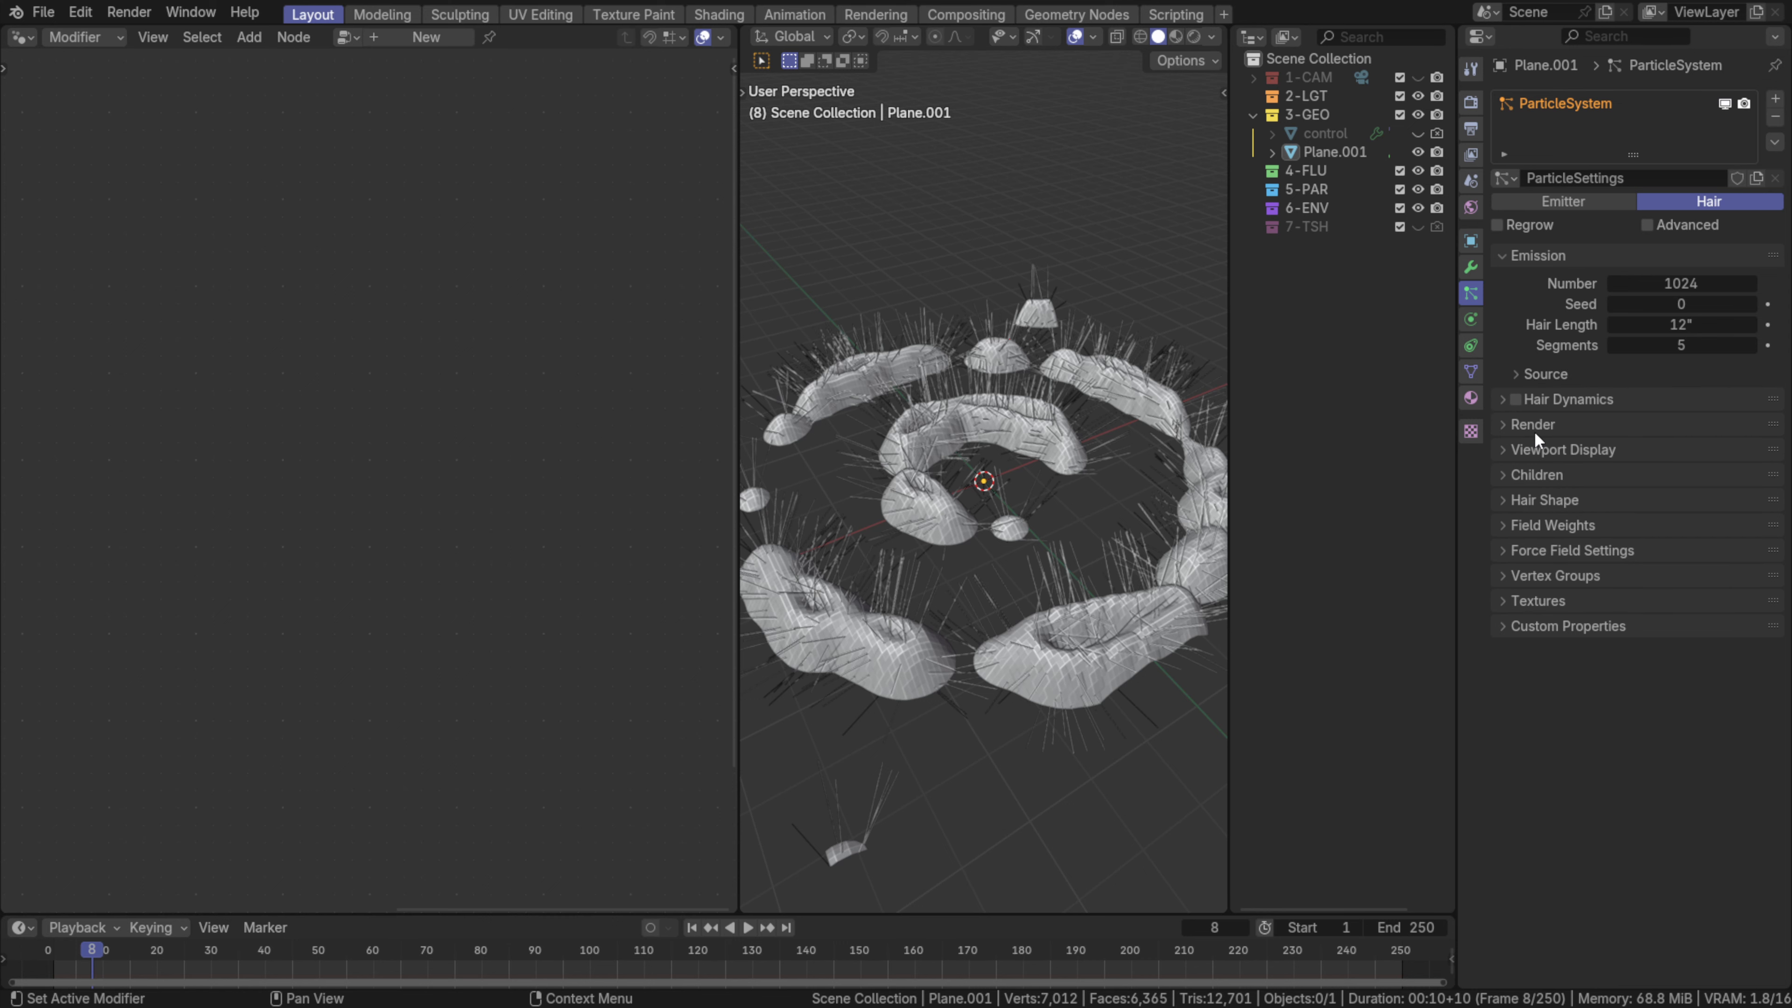
click(1500, 400)
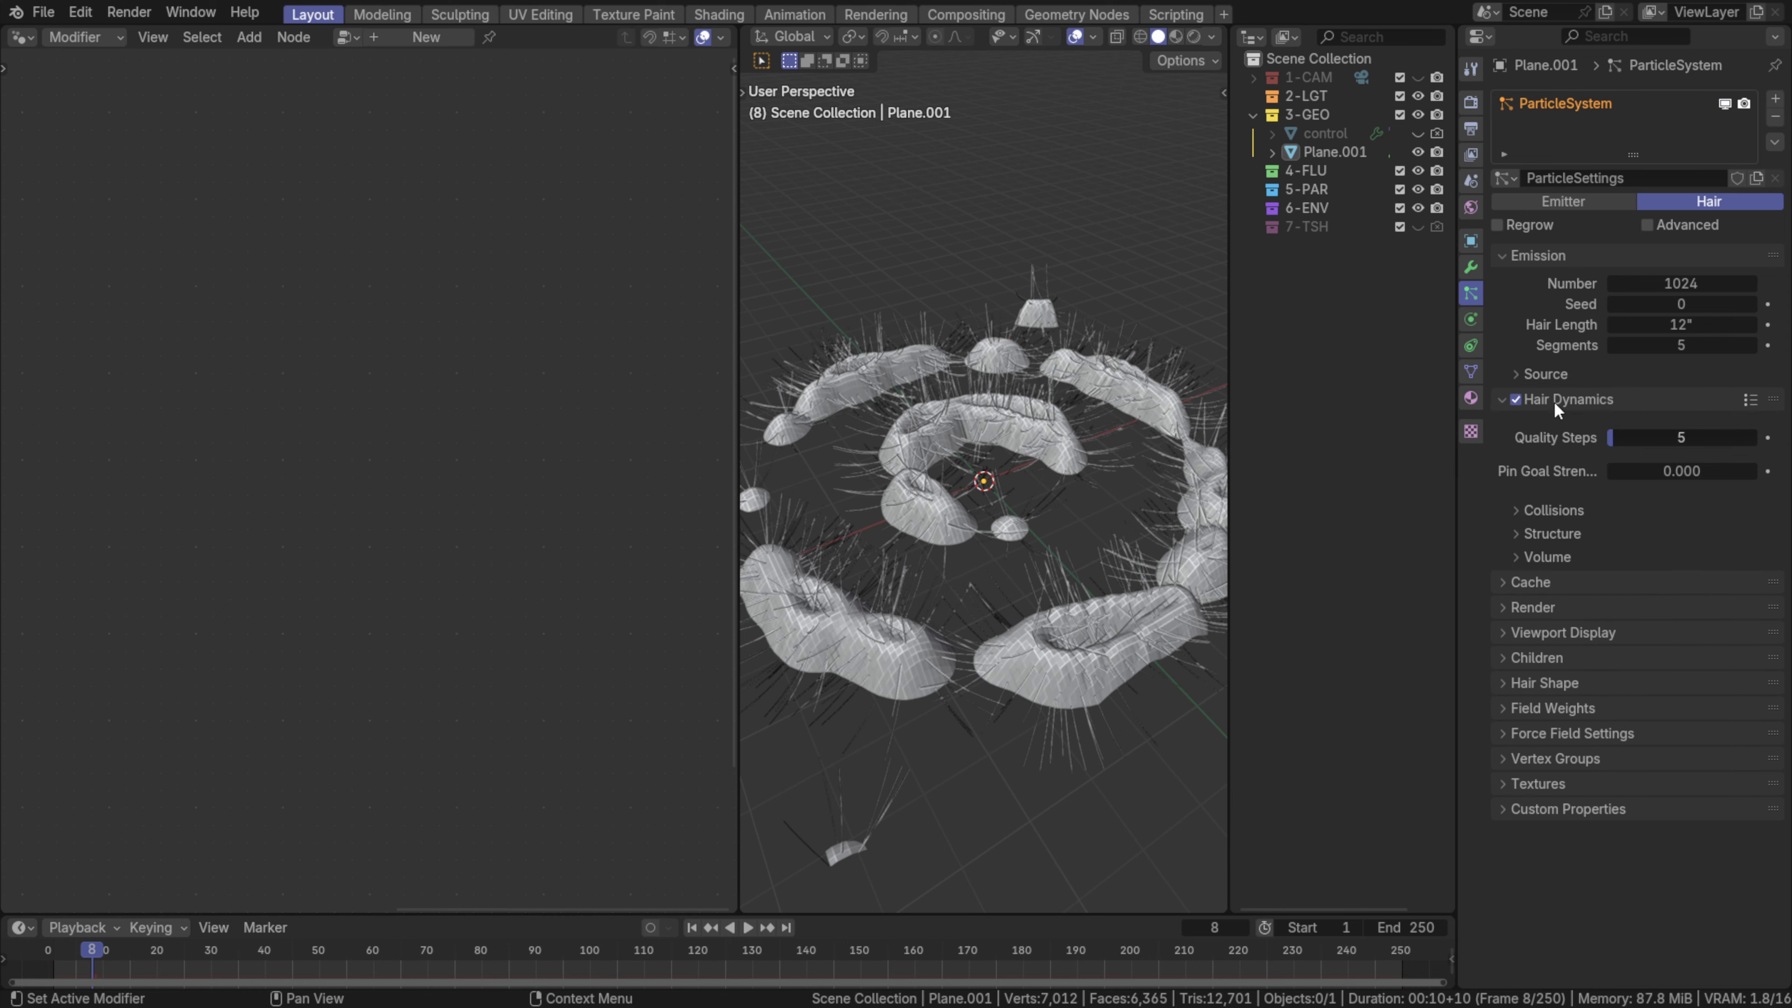
click(1566, 393)
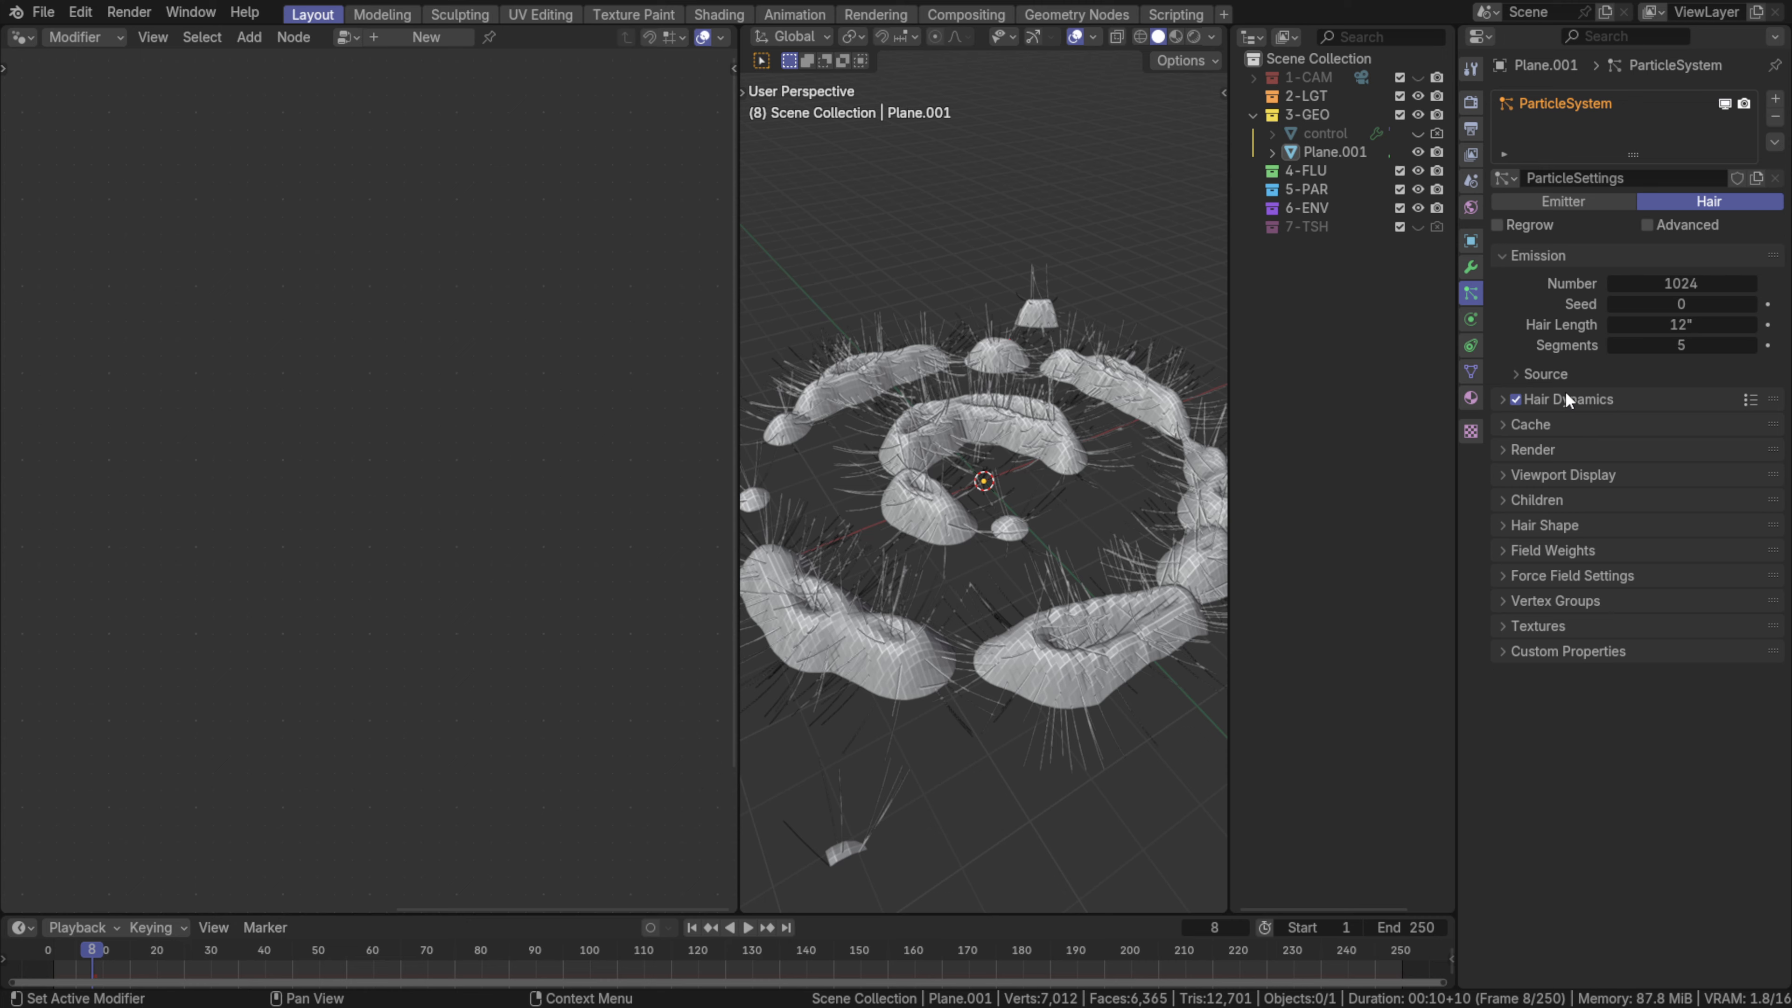
middle_drag(854, 535, 882, 450)
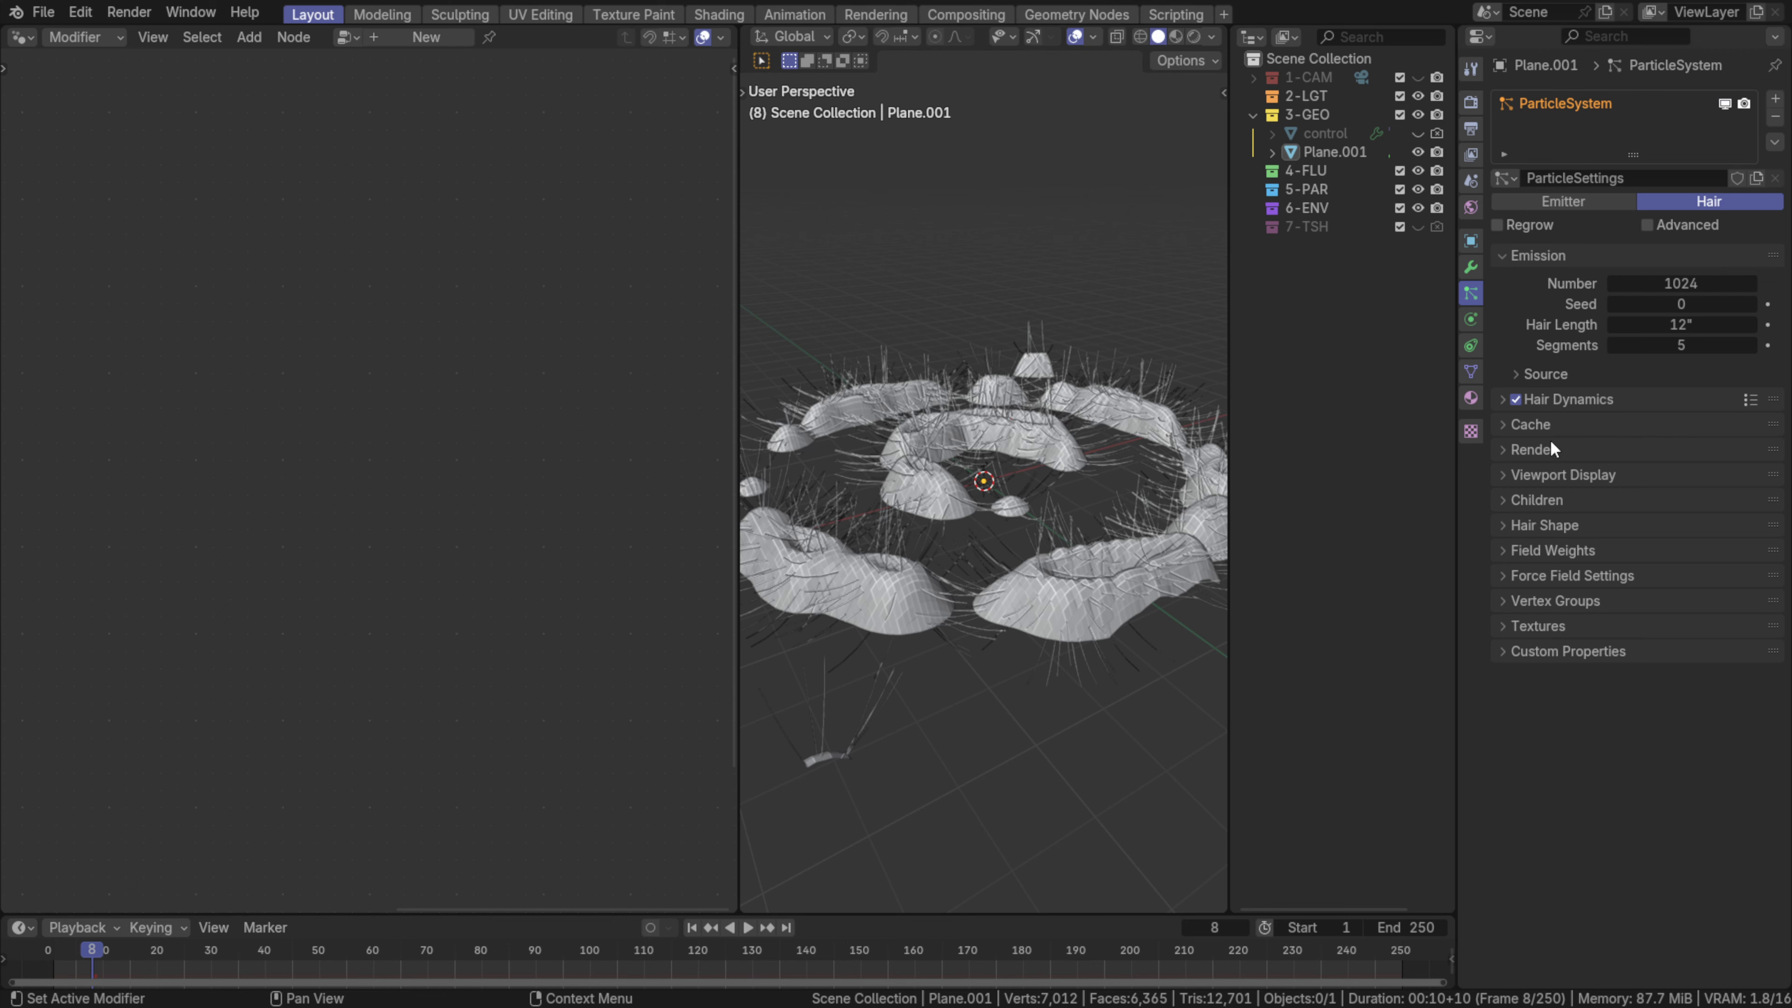
click(1530, 428)
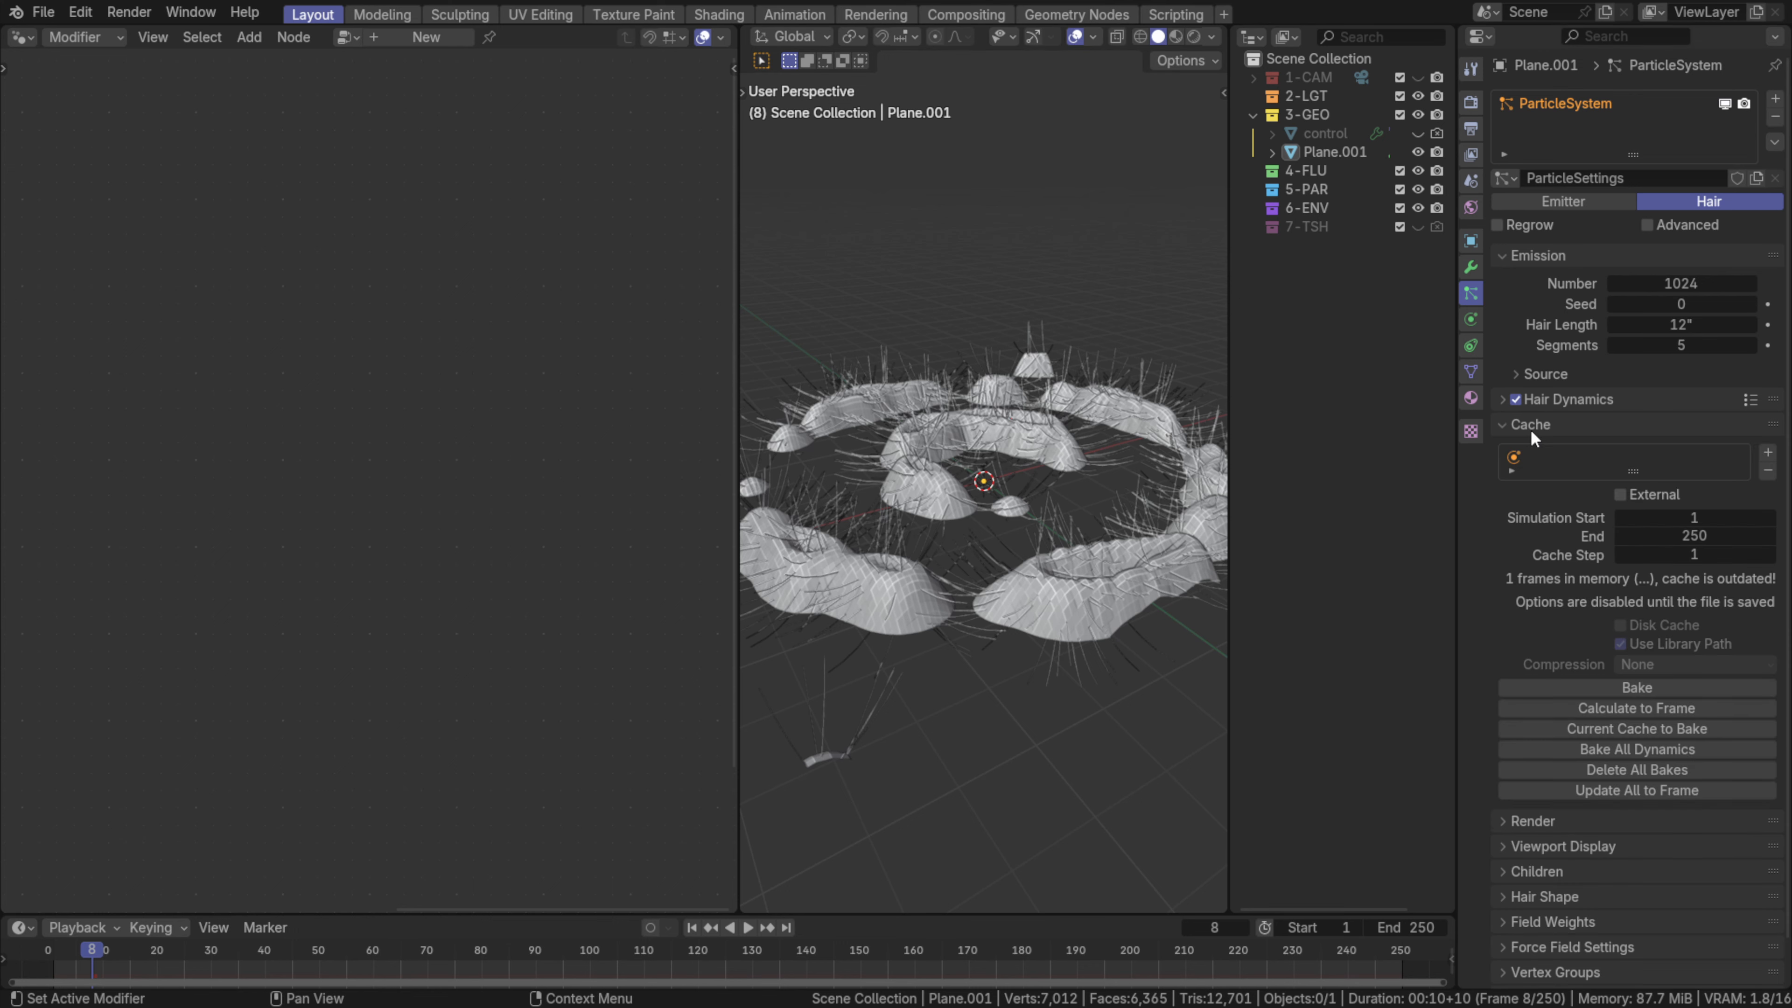
click(1530, 428)
click(1533, 453)
click(1533, 453)
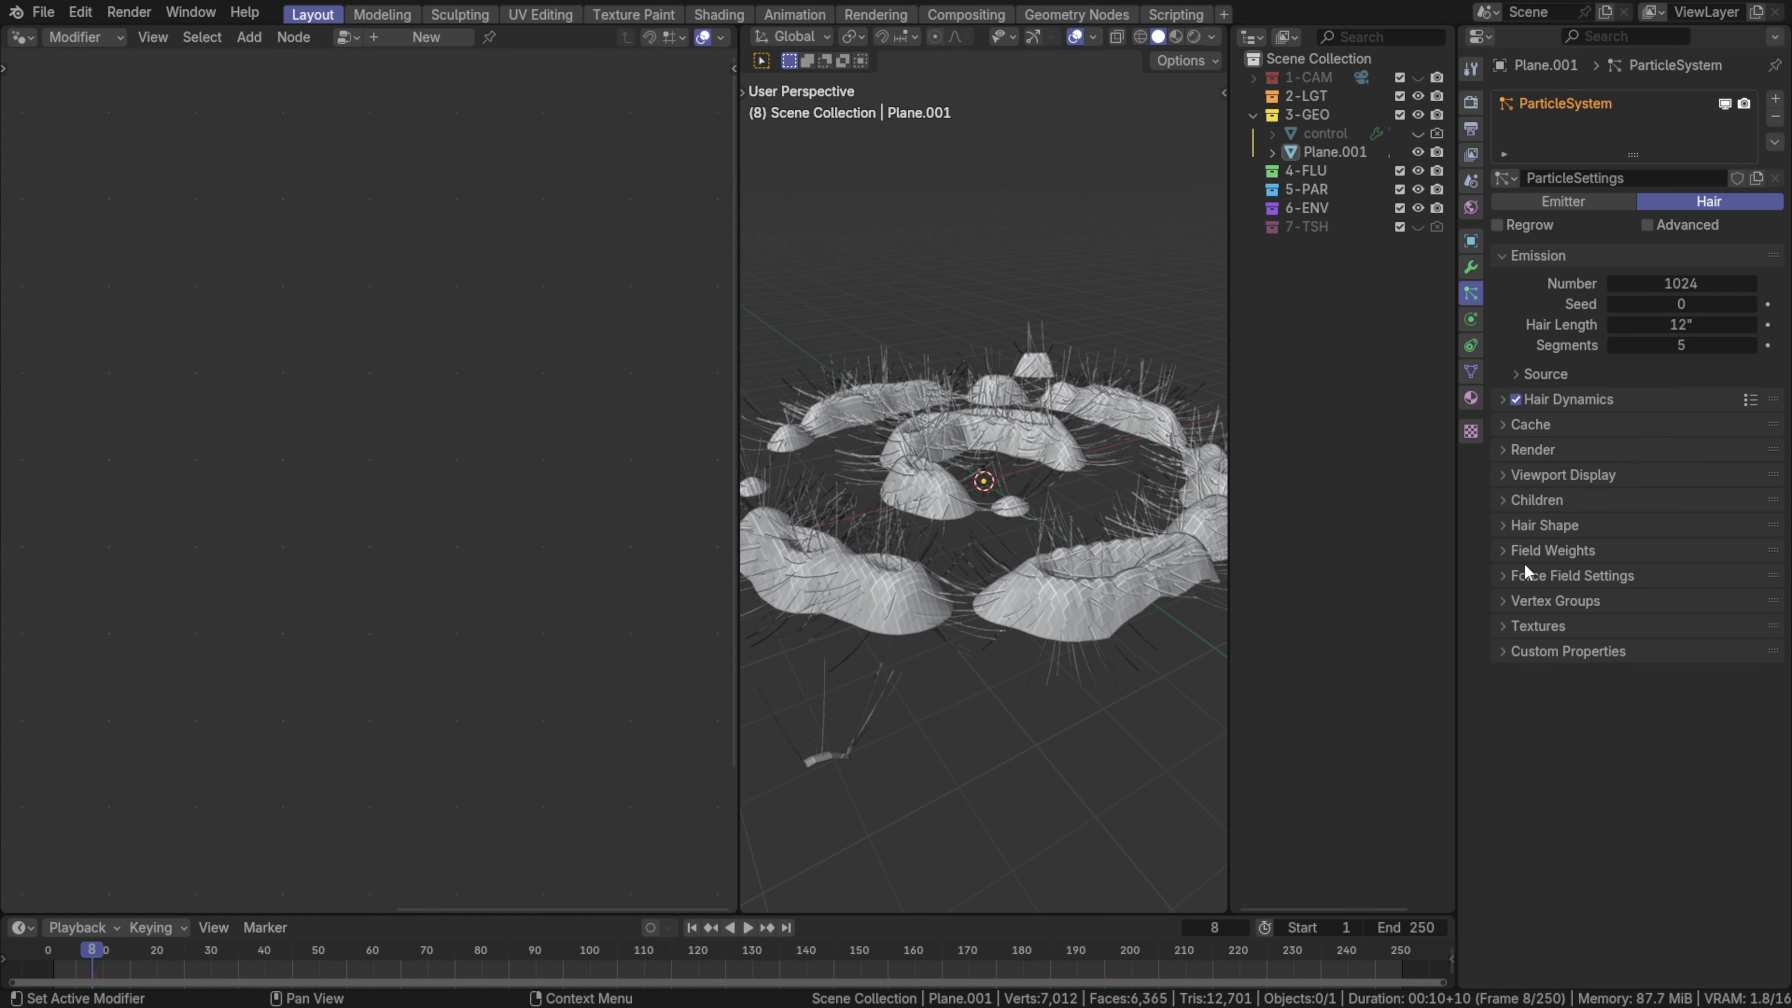
click(1531, 543)
click(1527, 550)
- Assign the vertex group "Group" to the particle system's hair Length and inspect the hairs up close
click(1559, 601)
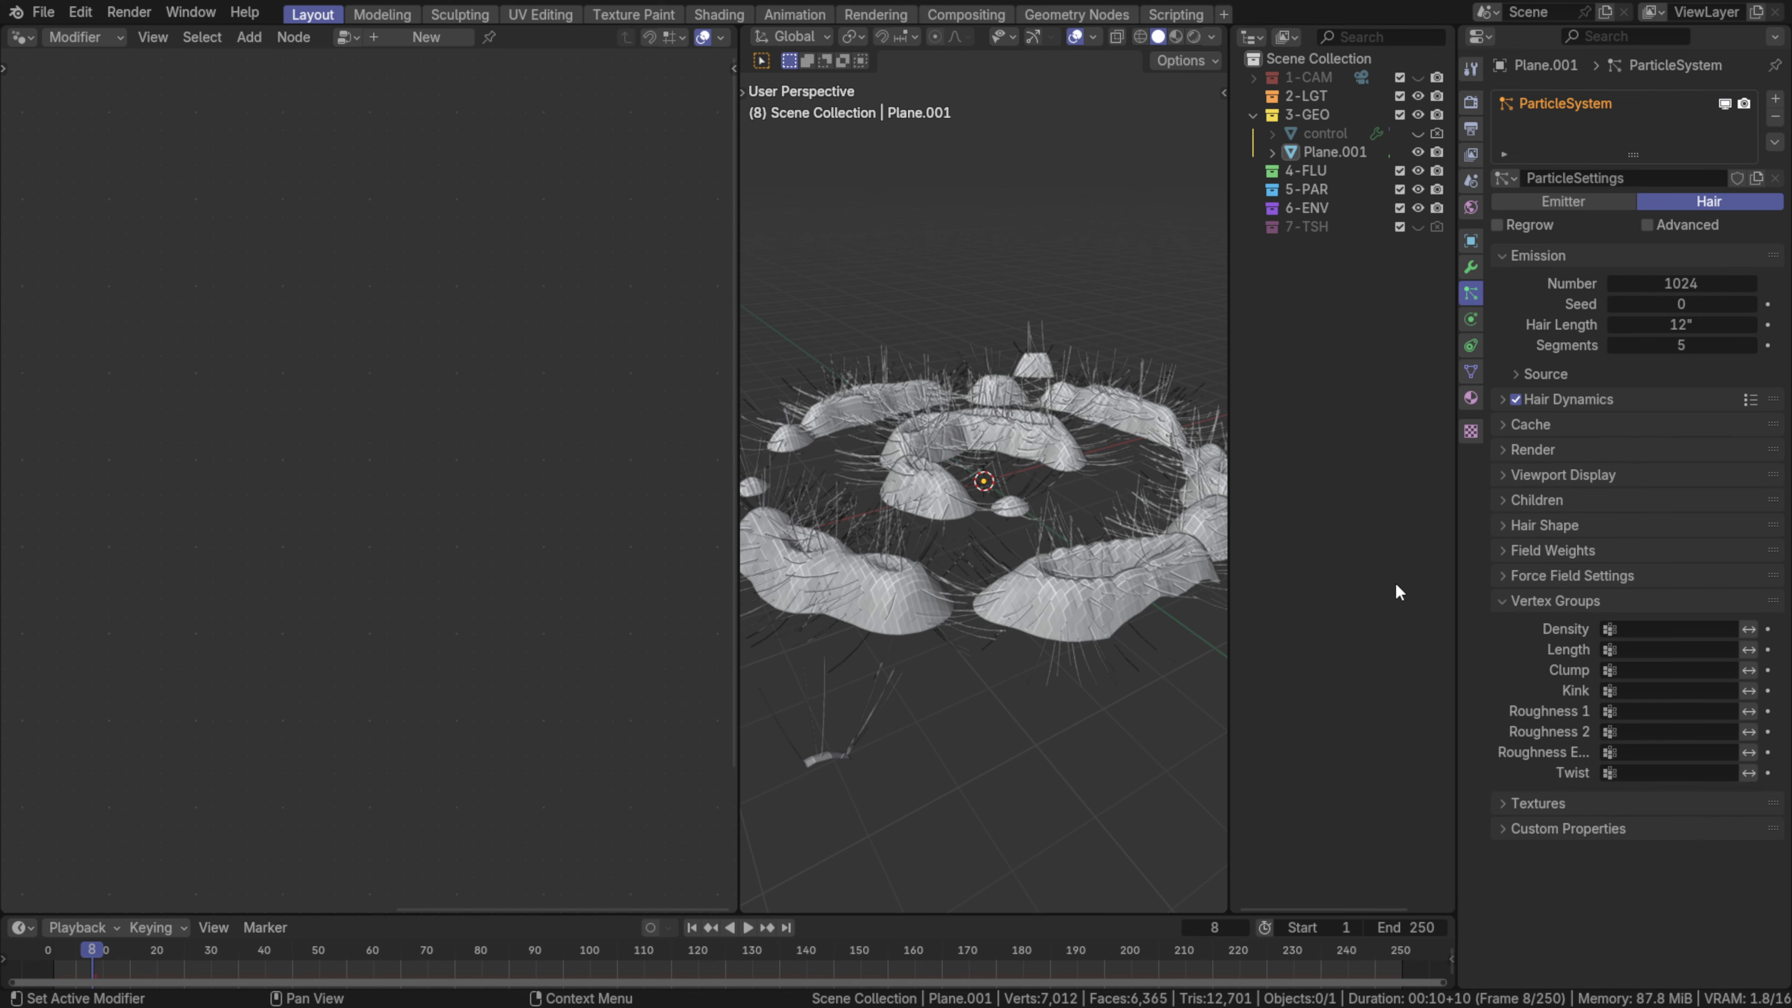
click(1650, 650)
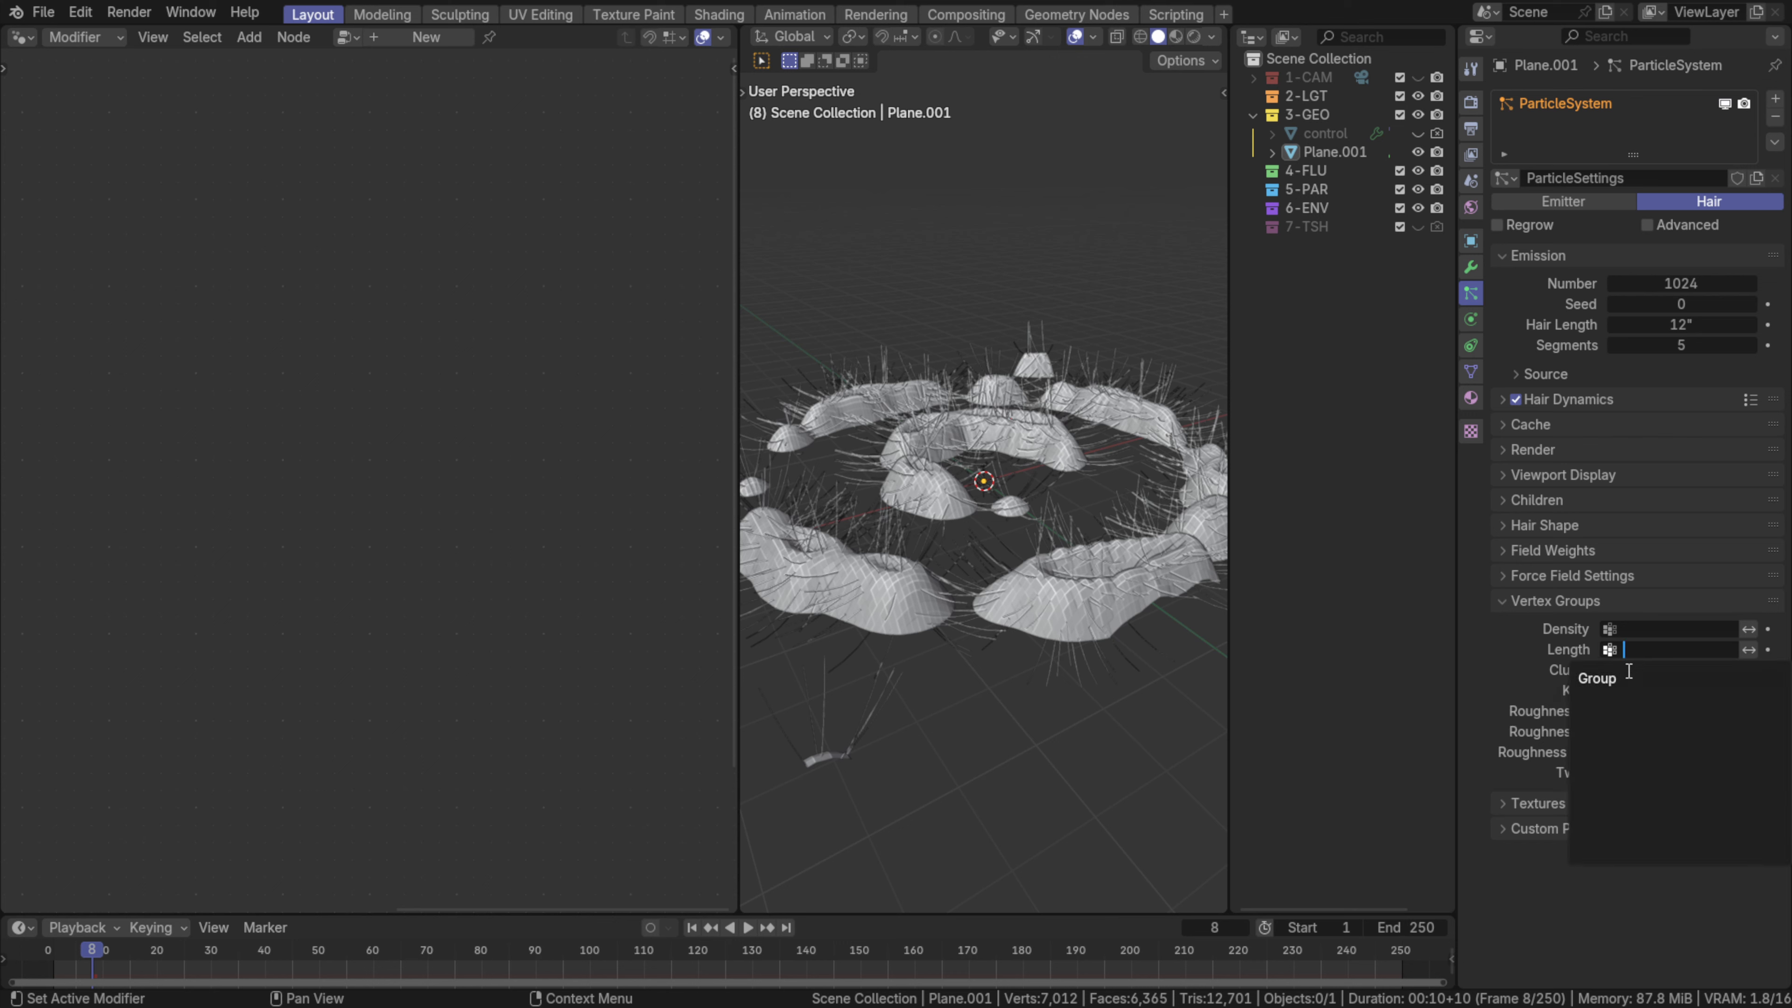
click(1604, 677)
scroll(991, 533, up, 3)
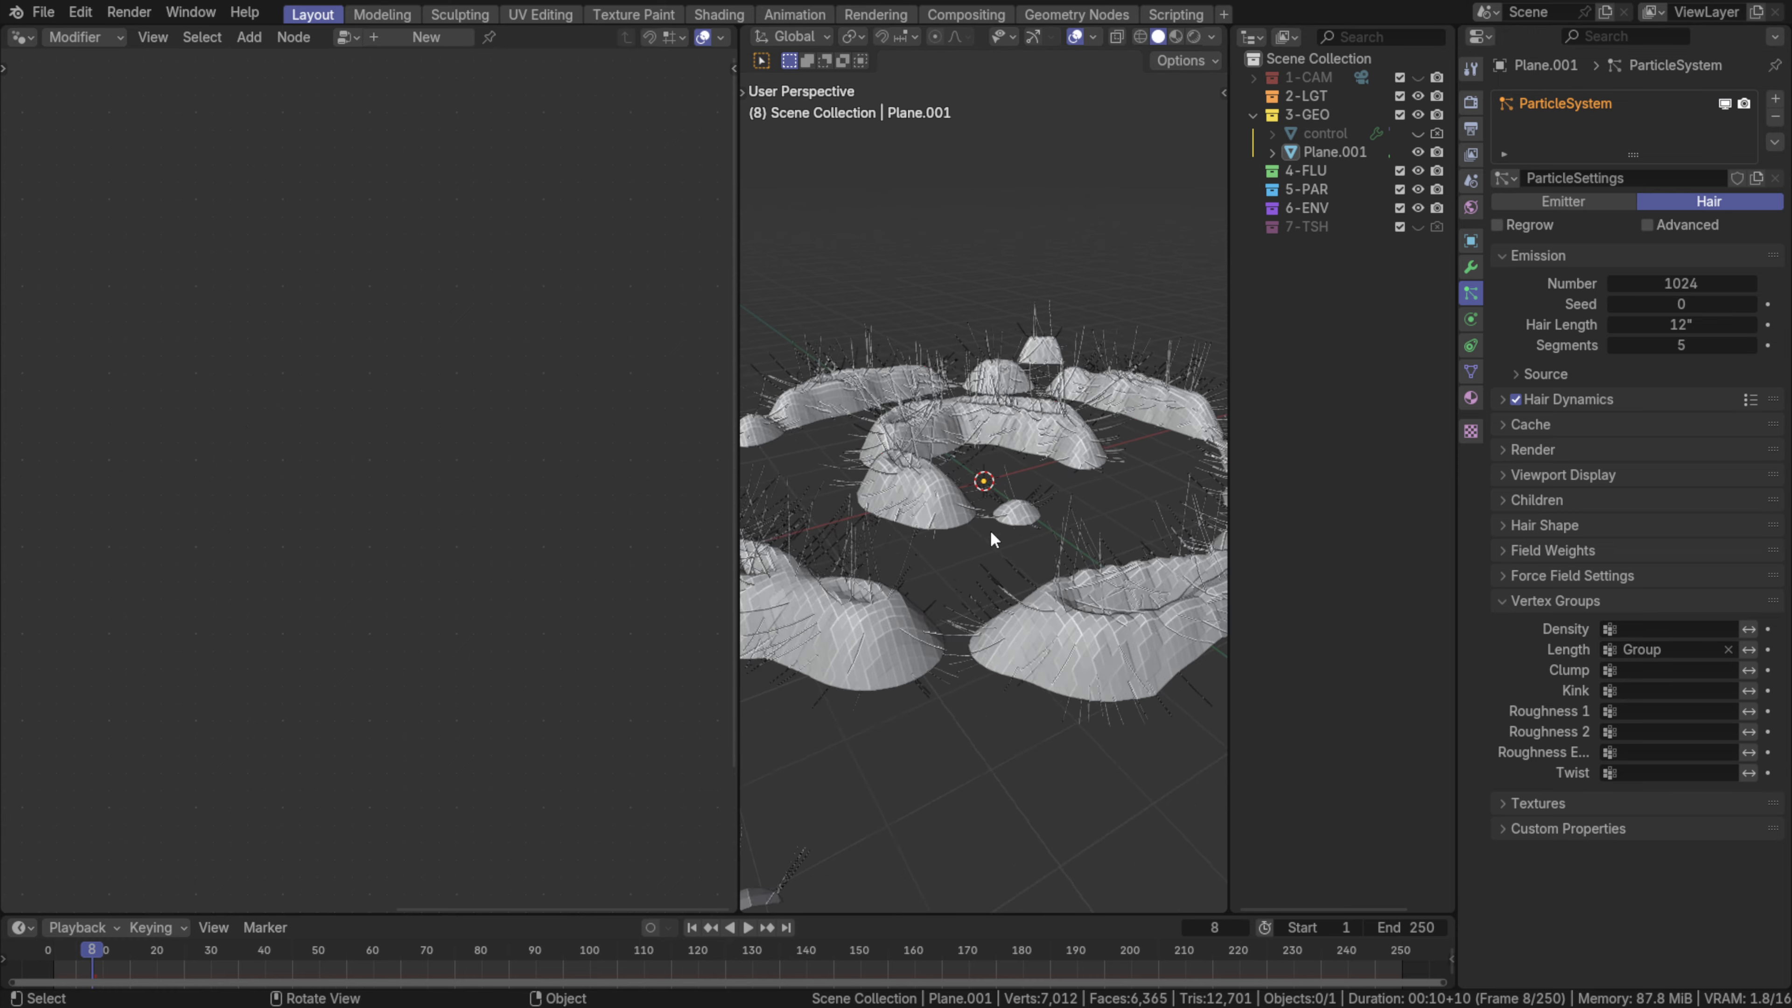
middle_drag(1040, 583, 1034, 554)
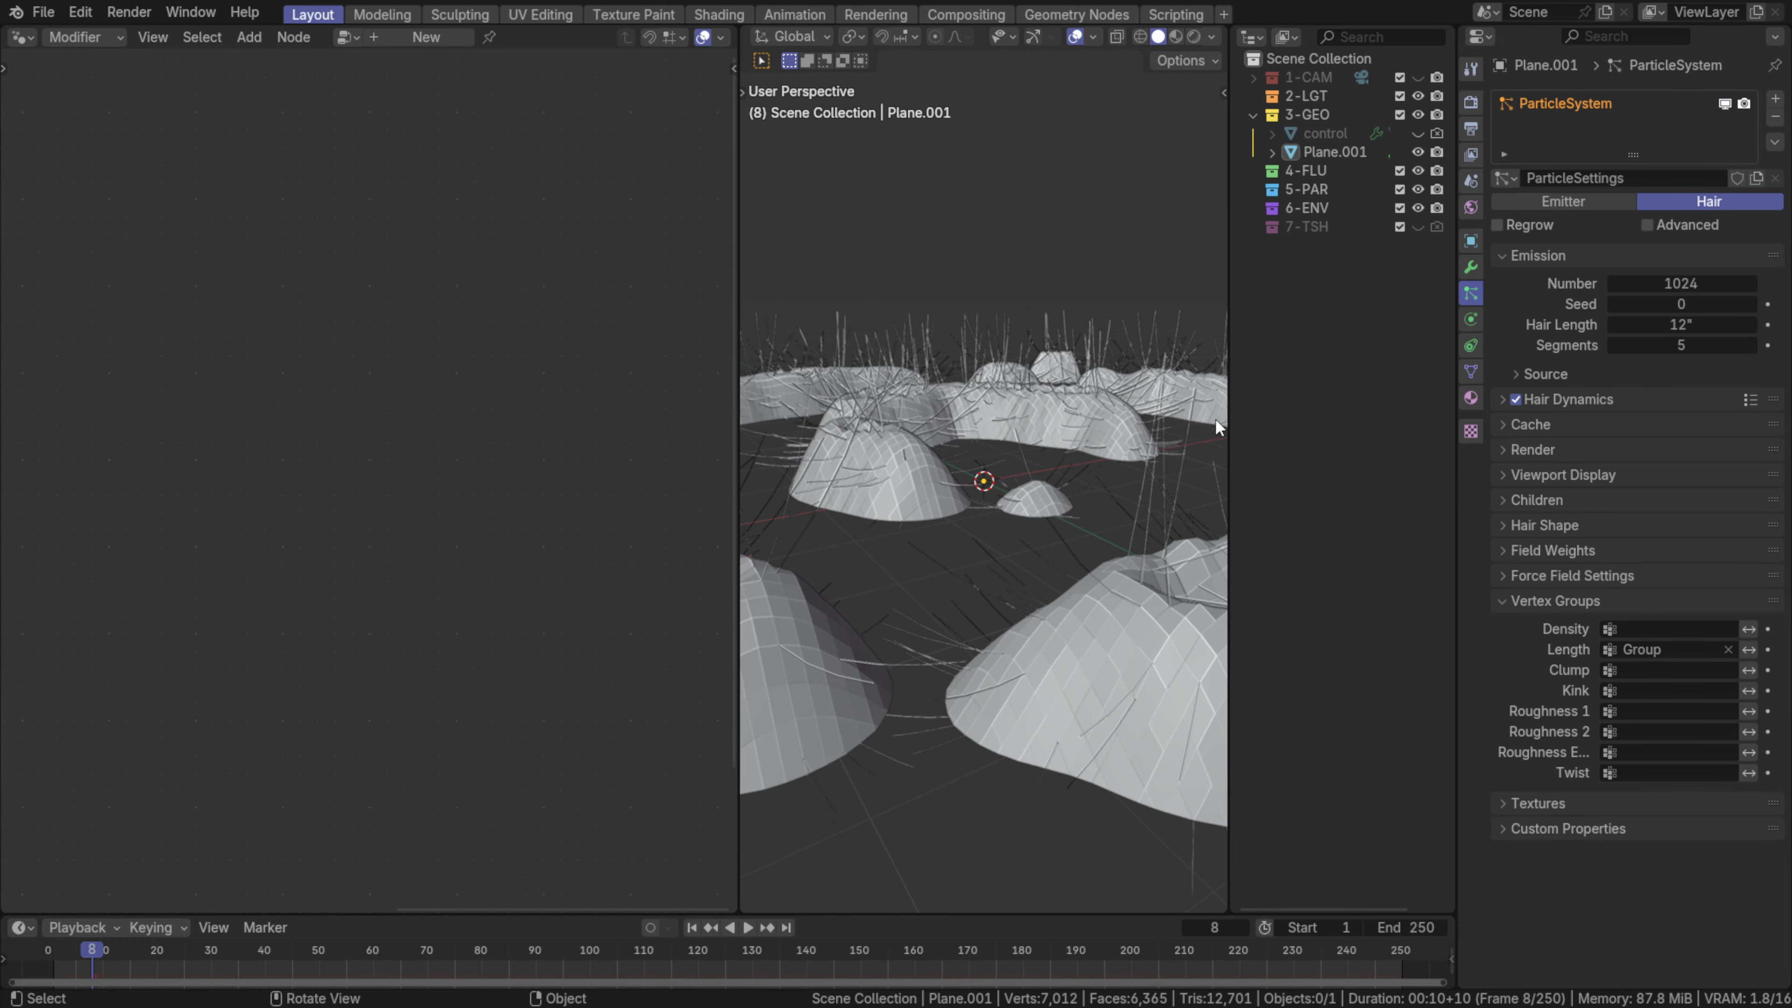
- Return to frame 1 and disable the Mask modifier's viewport display so the whole plane shows
click(703, 928)
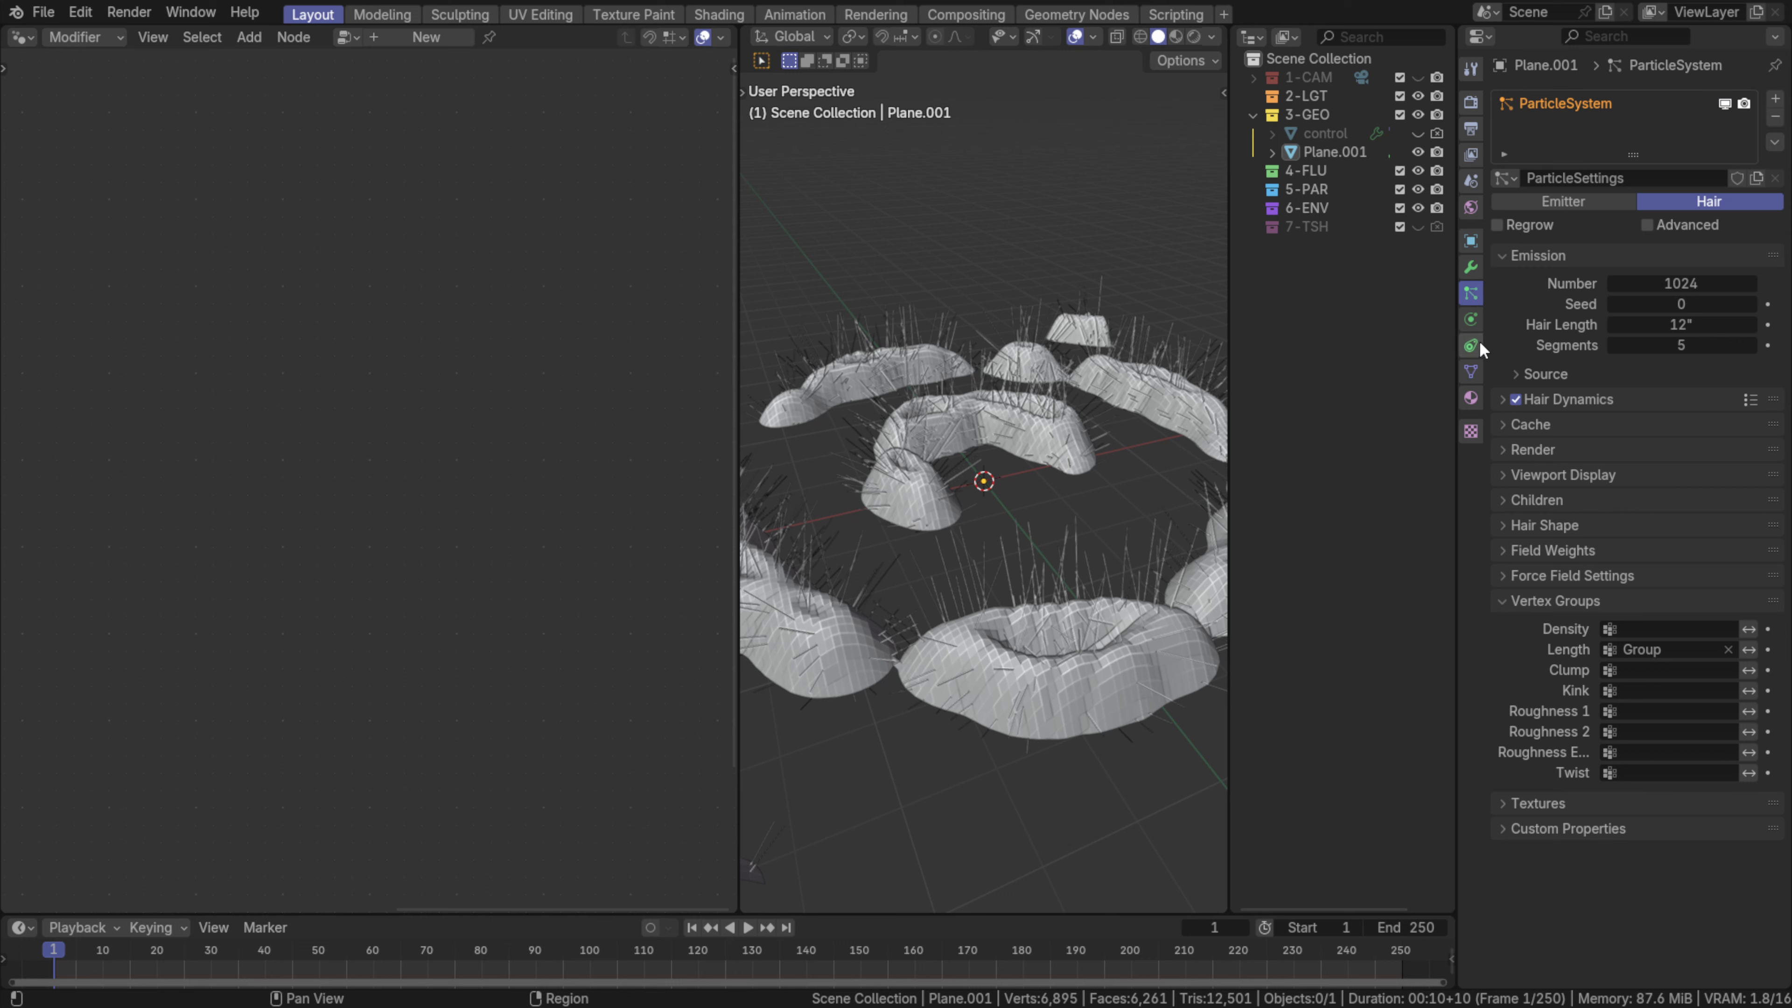
click(1471, 267)
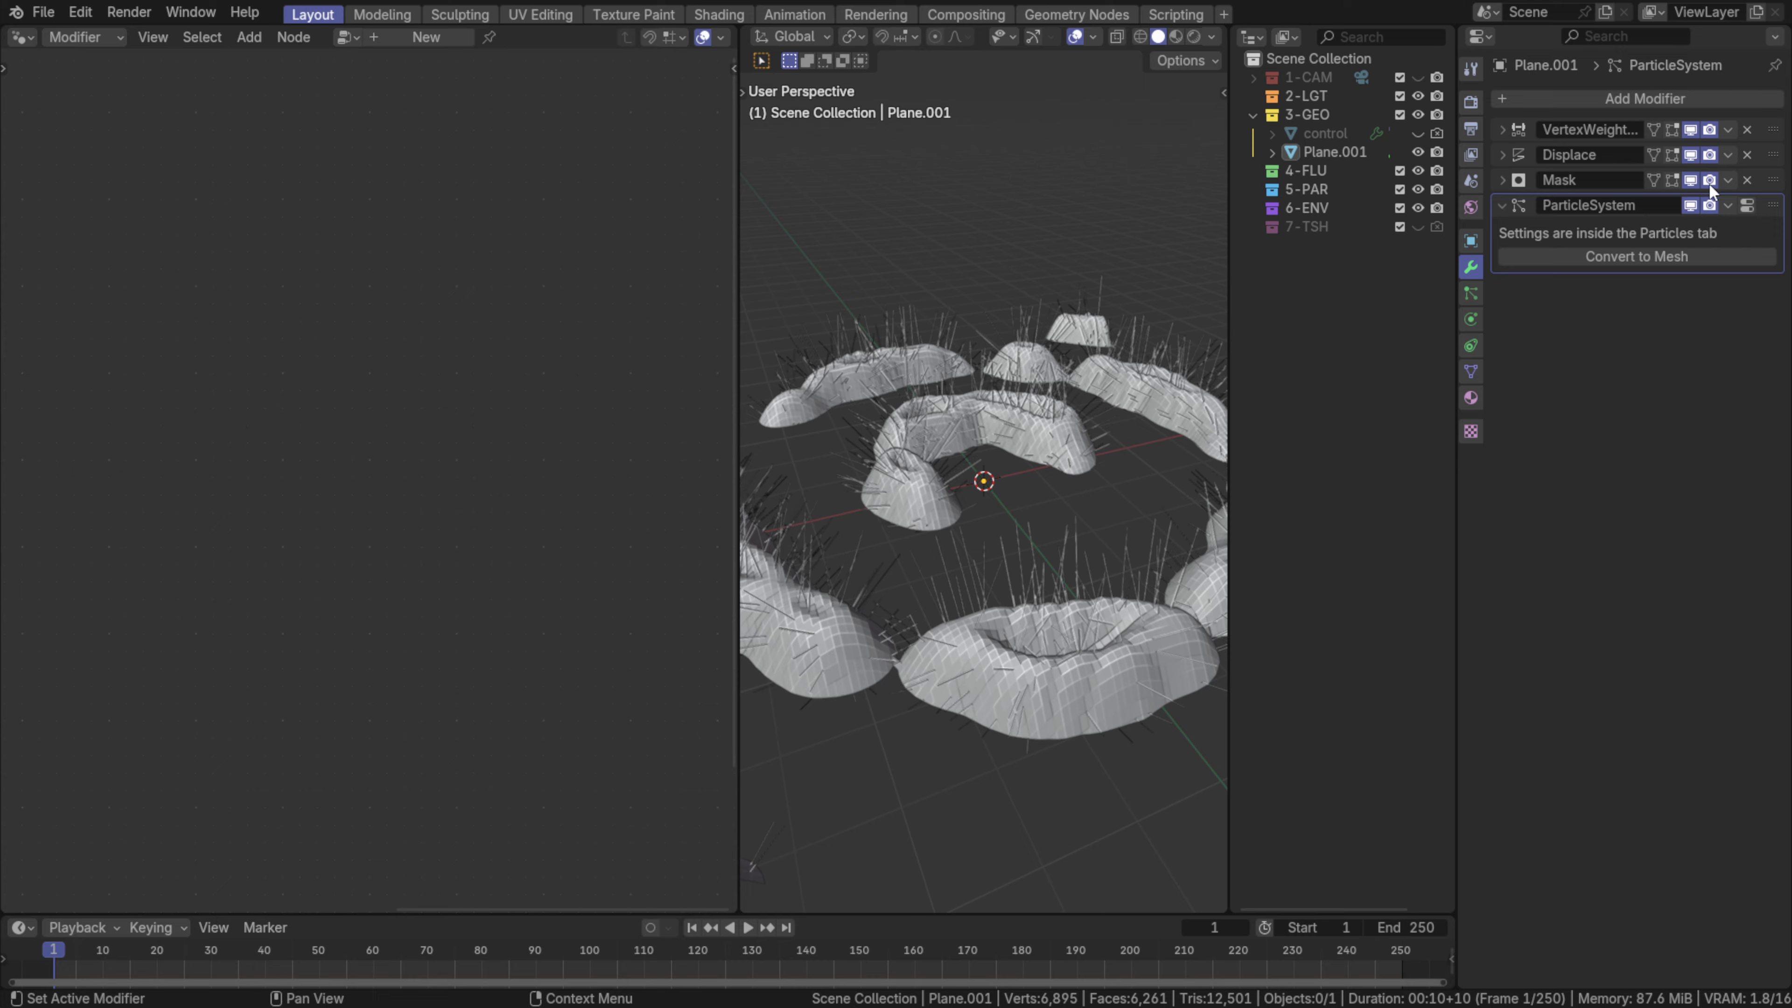
click(1690, 180)
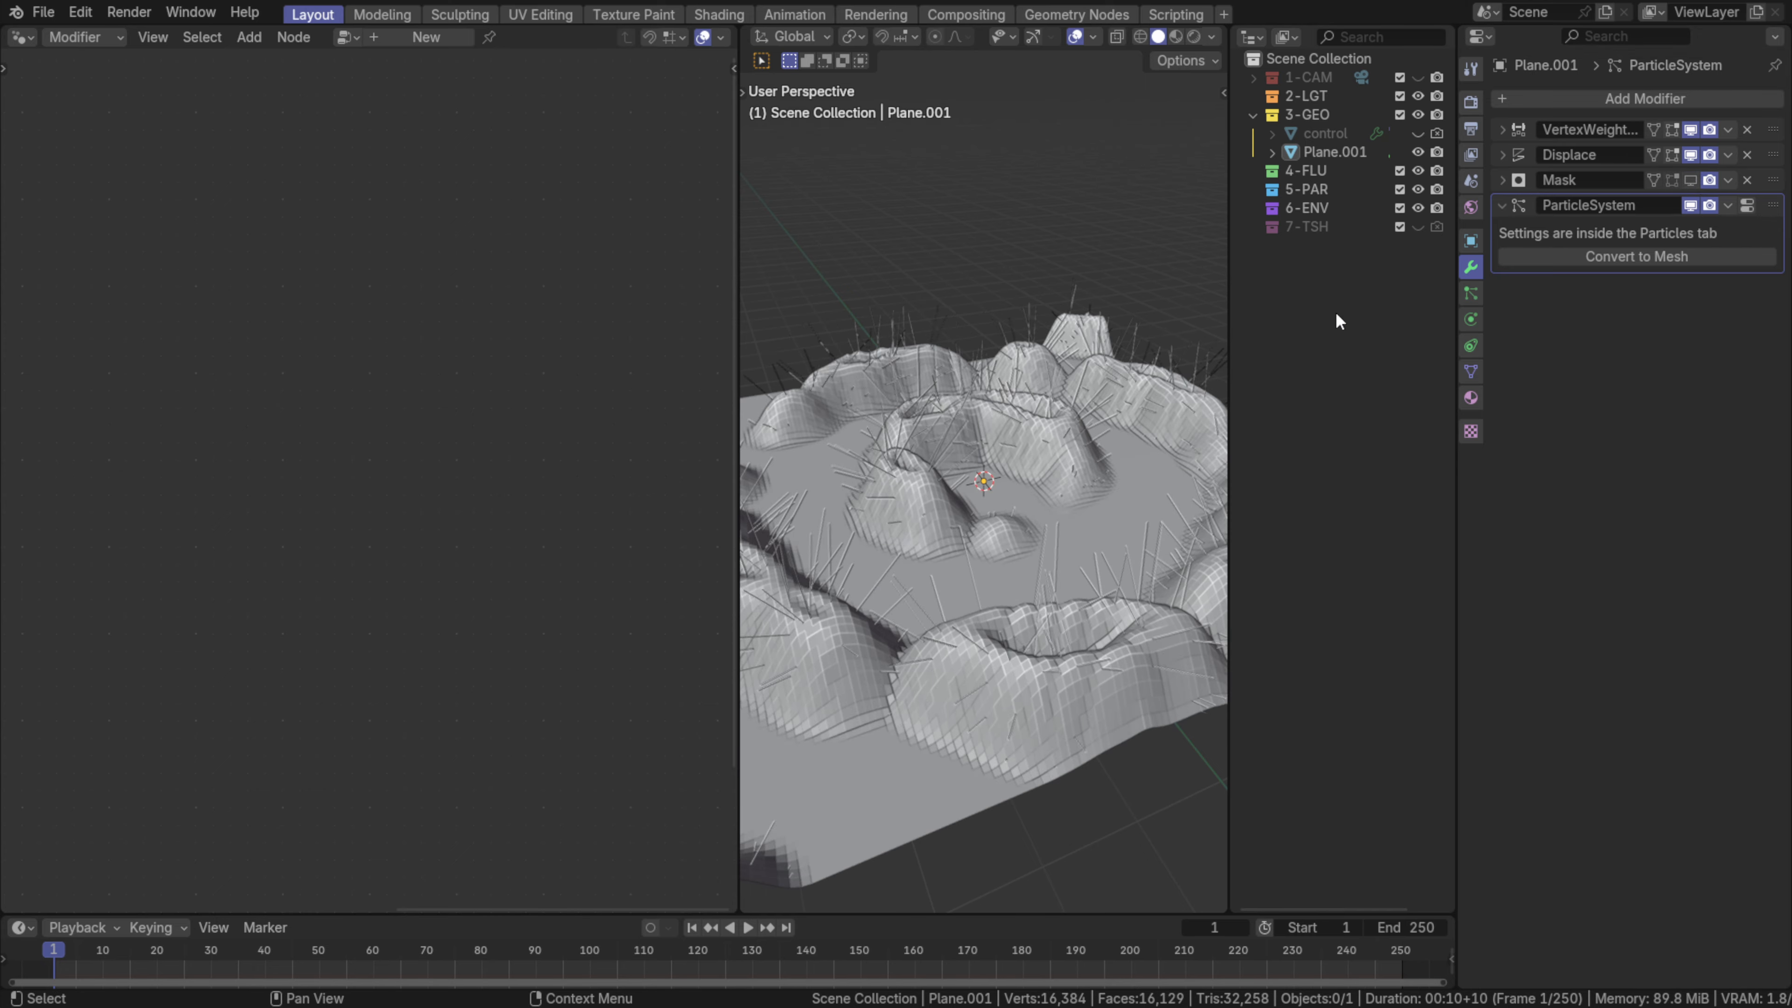
scroll(1052, 499, down, 3)
middle_drag(1053, 498, 1107, 482)
scroll(1075, 505, up, 3)
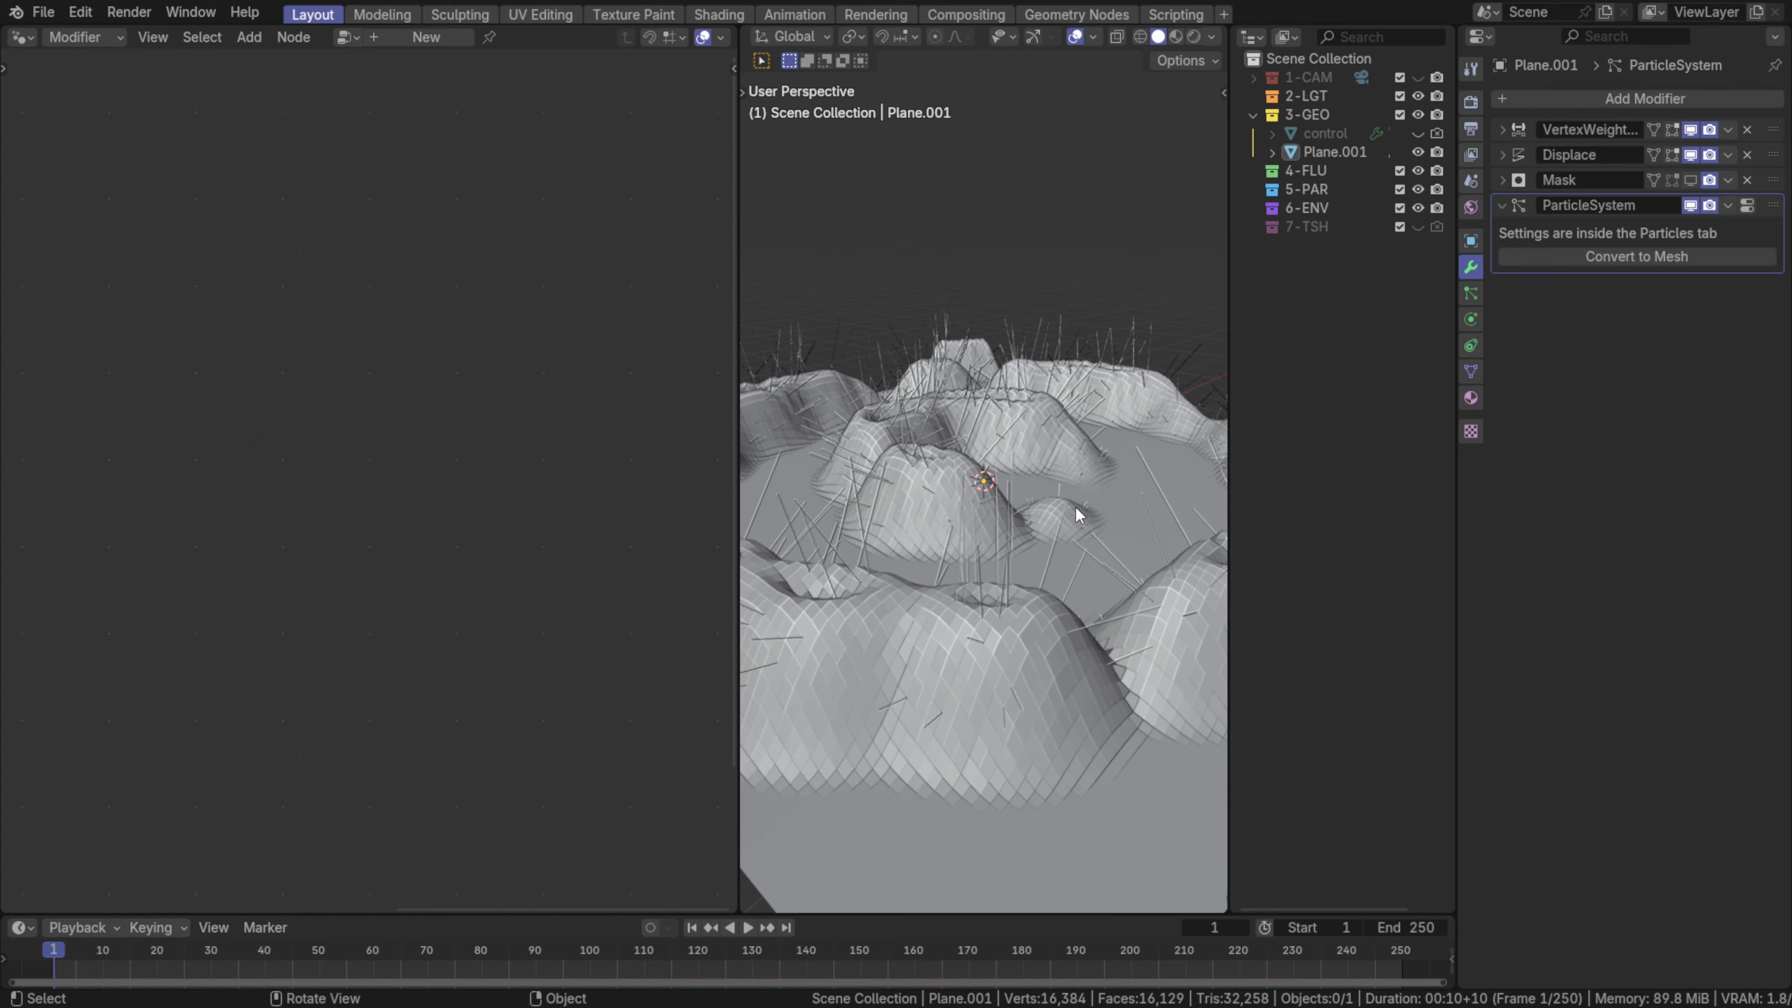
- Try inverting the vertex group that controls the particle system's hair length
click(1470, 293)
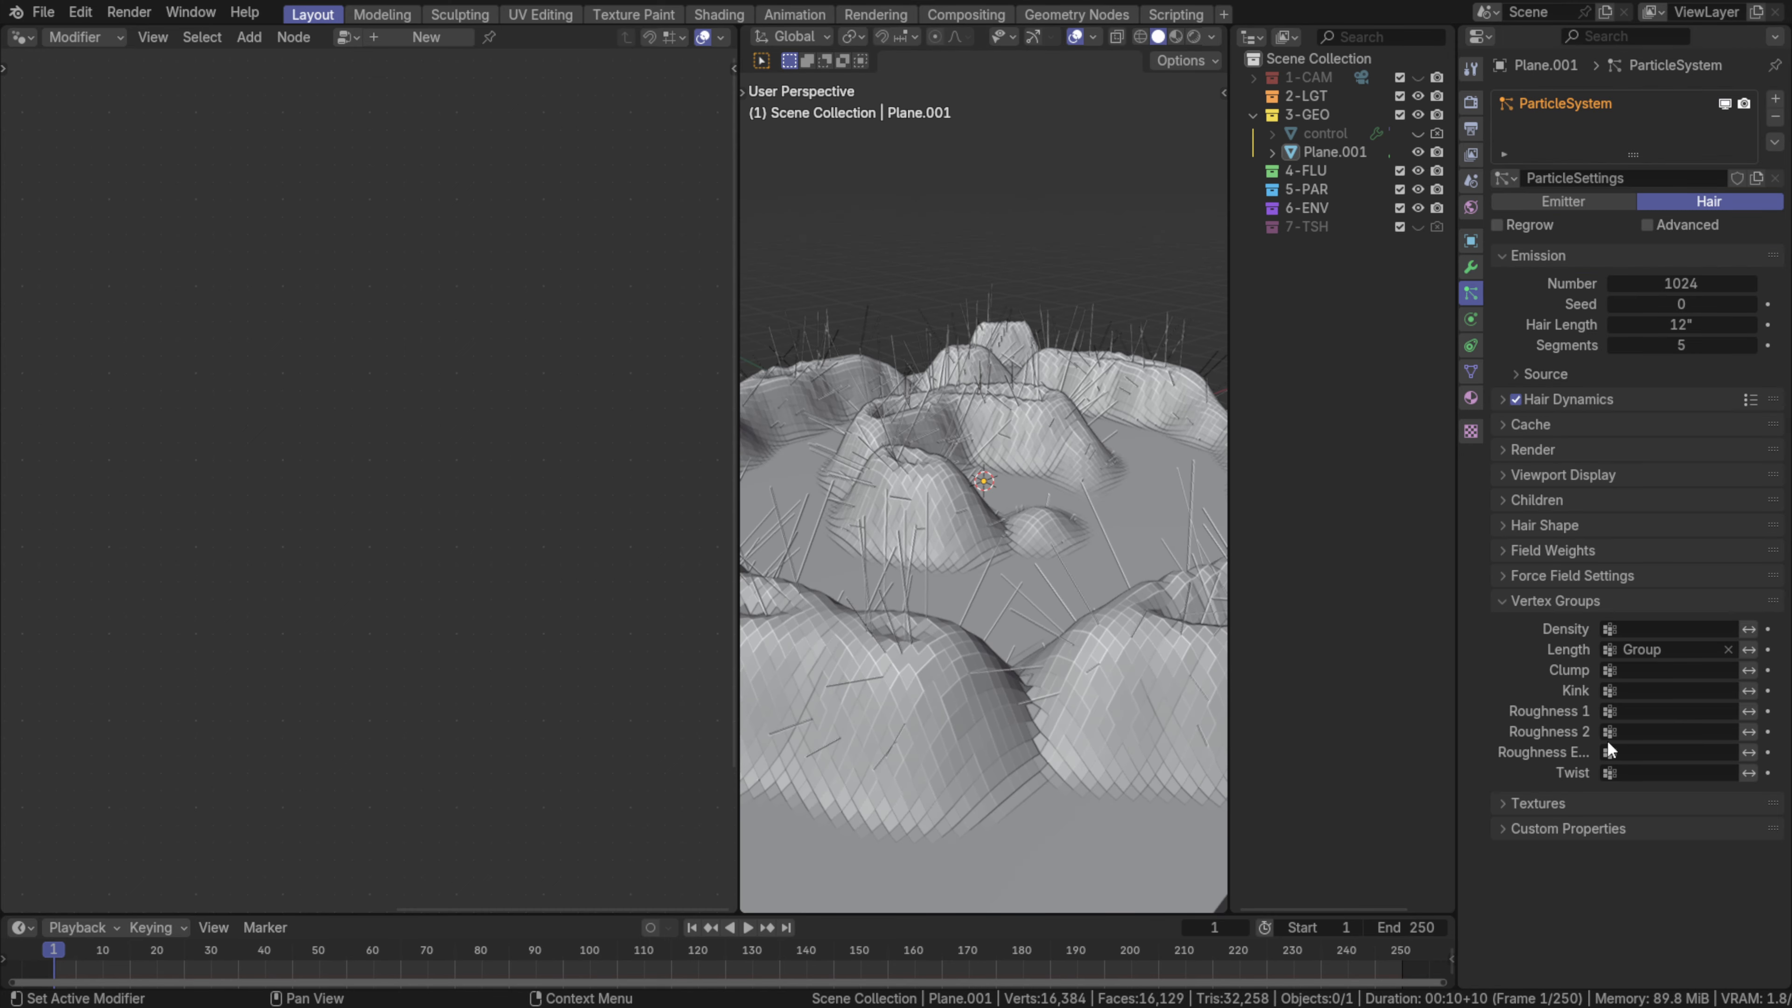
click(1553, 597)
click(1532, 606)
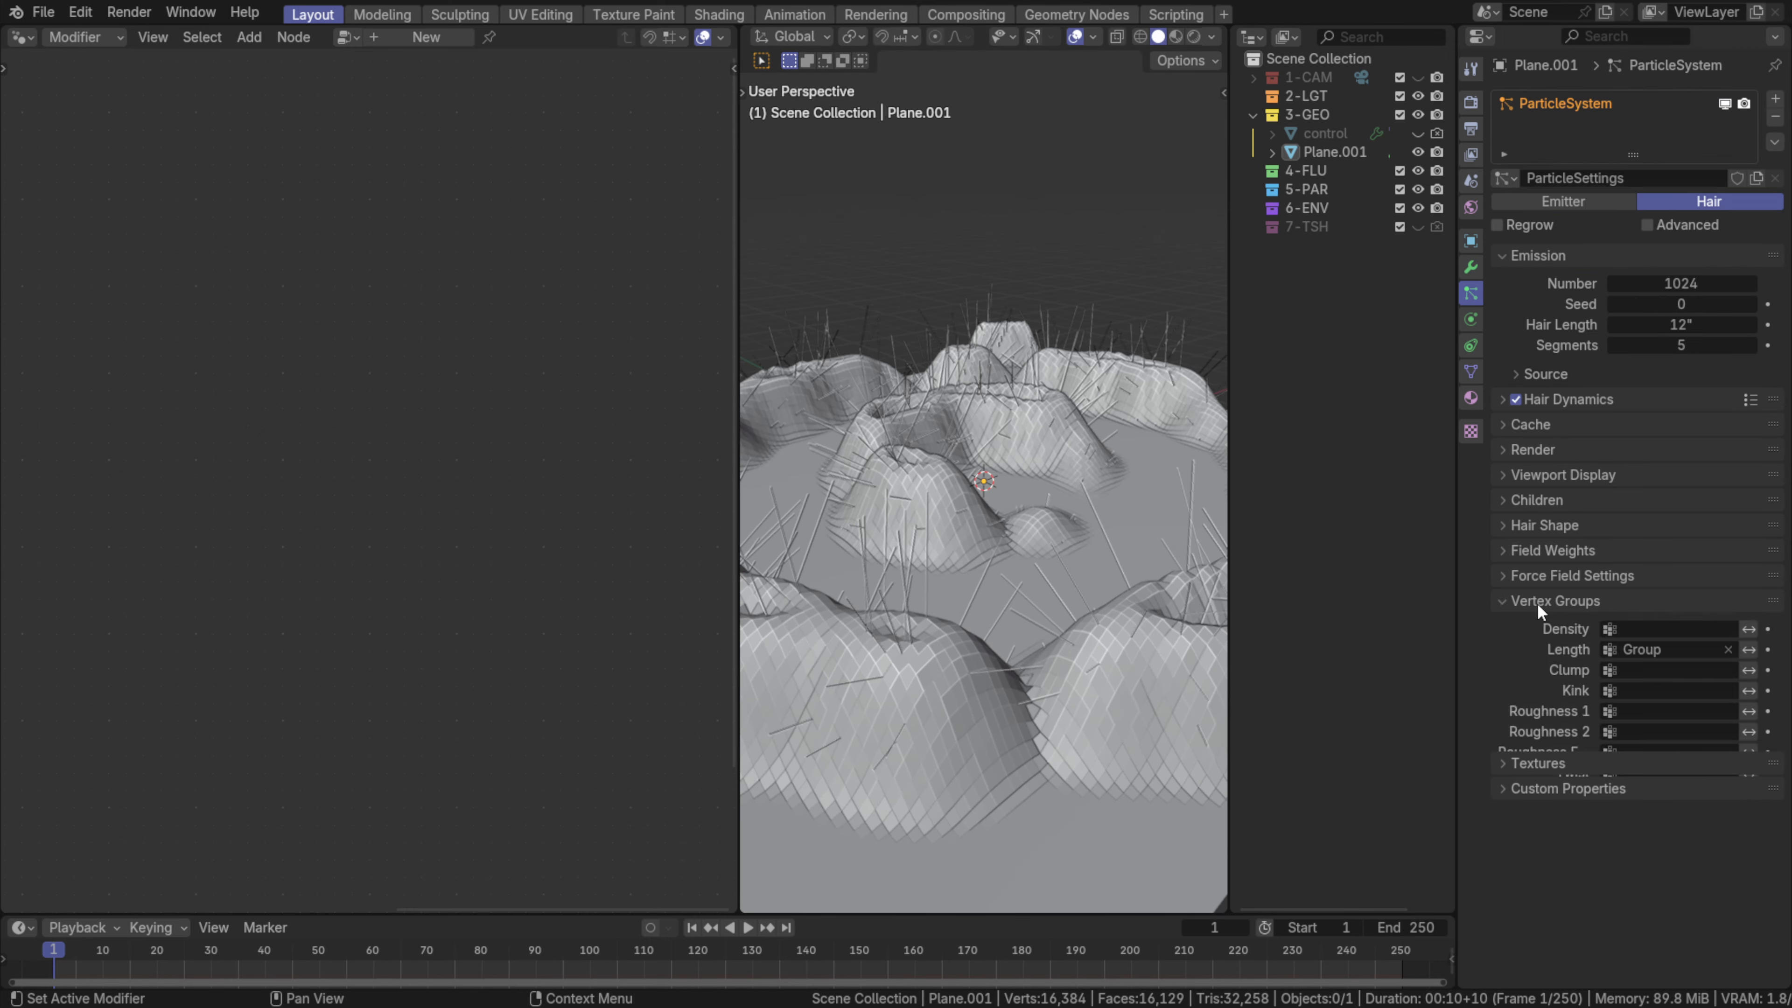
click(1749, 650)
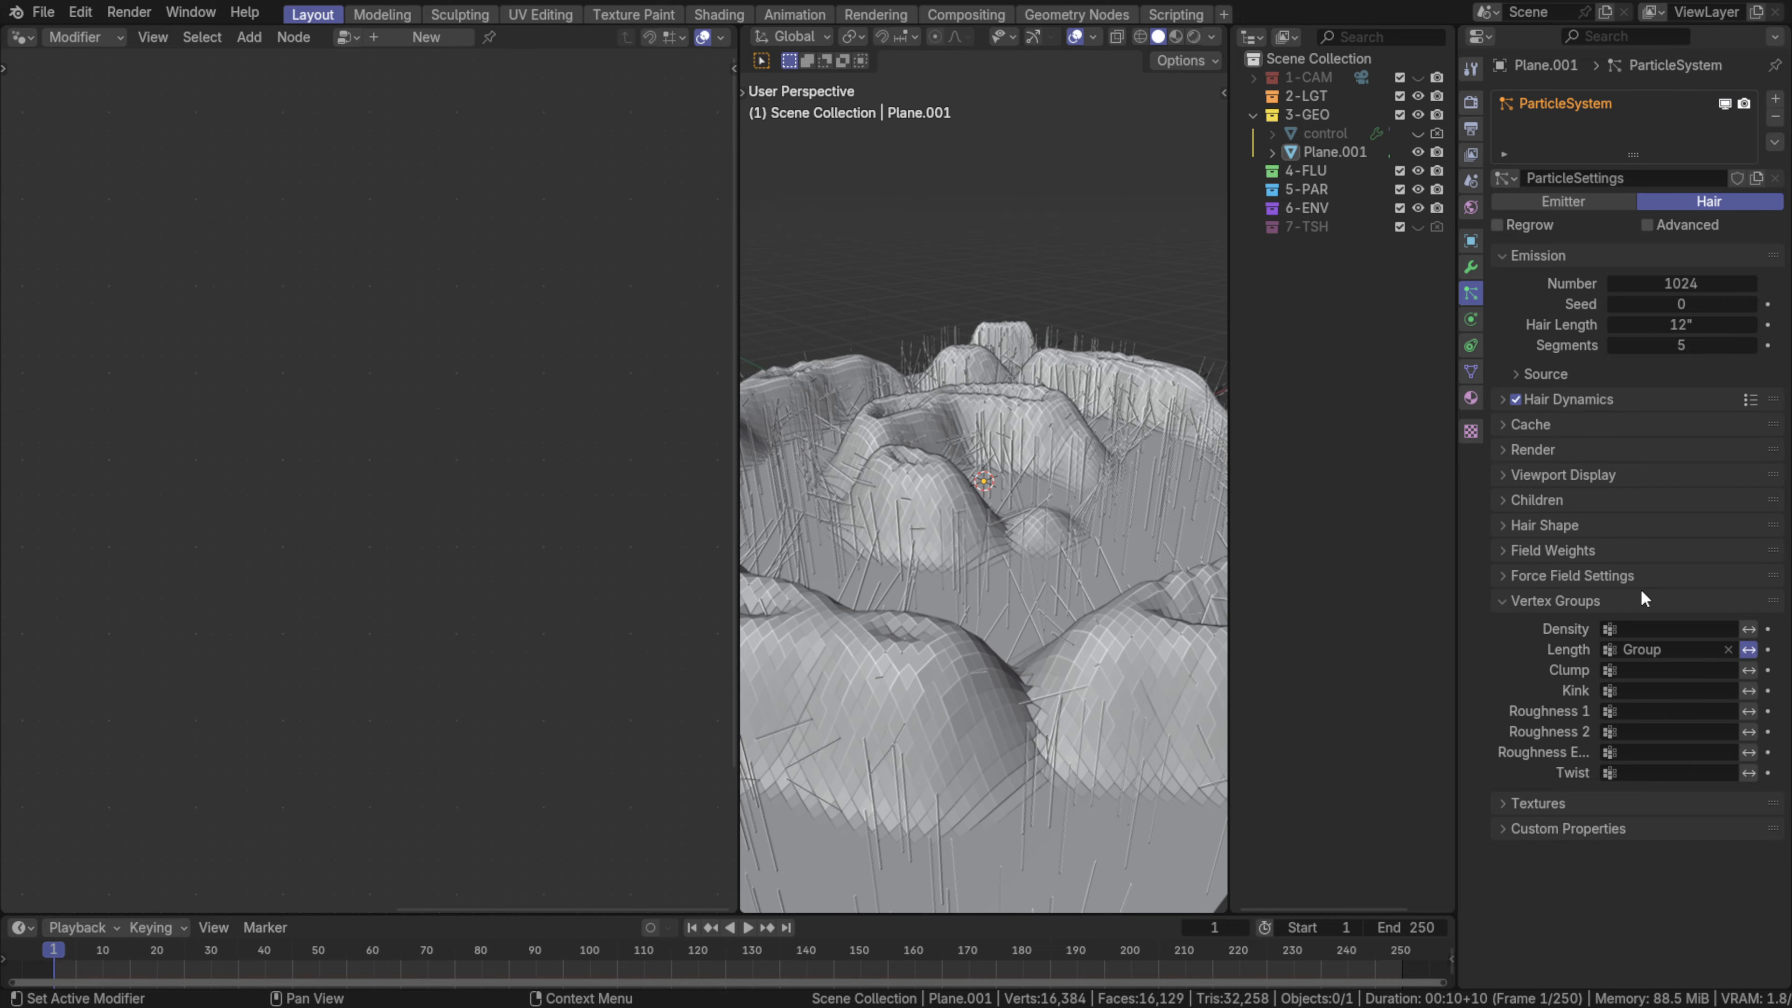
middle_drag(1120, 426, 1002, 494)
click(1749, 650)
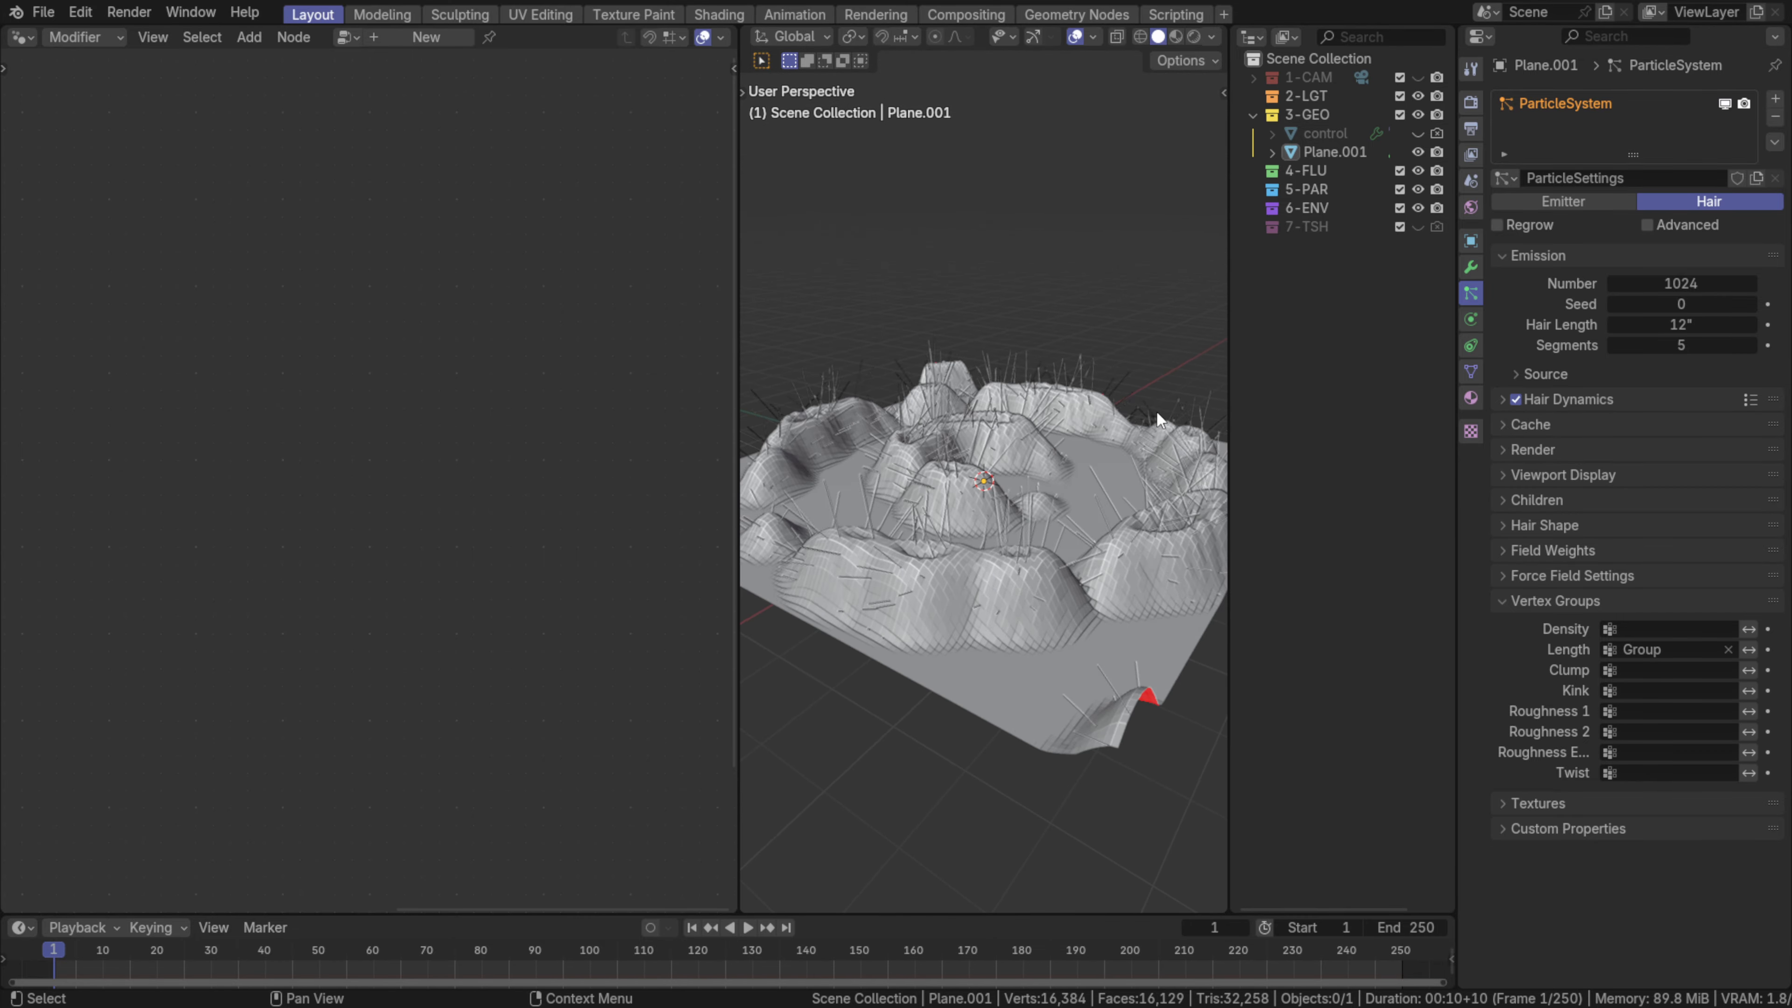
- Widen the 3D viewport over the node editor and play the animation to watch the hair movement
middle_drag(1156, 410, 1061, 420)
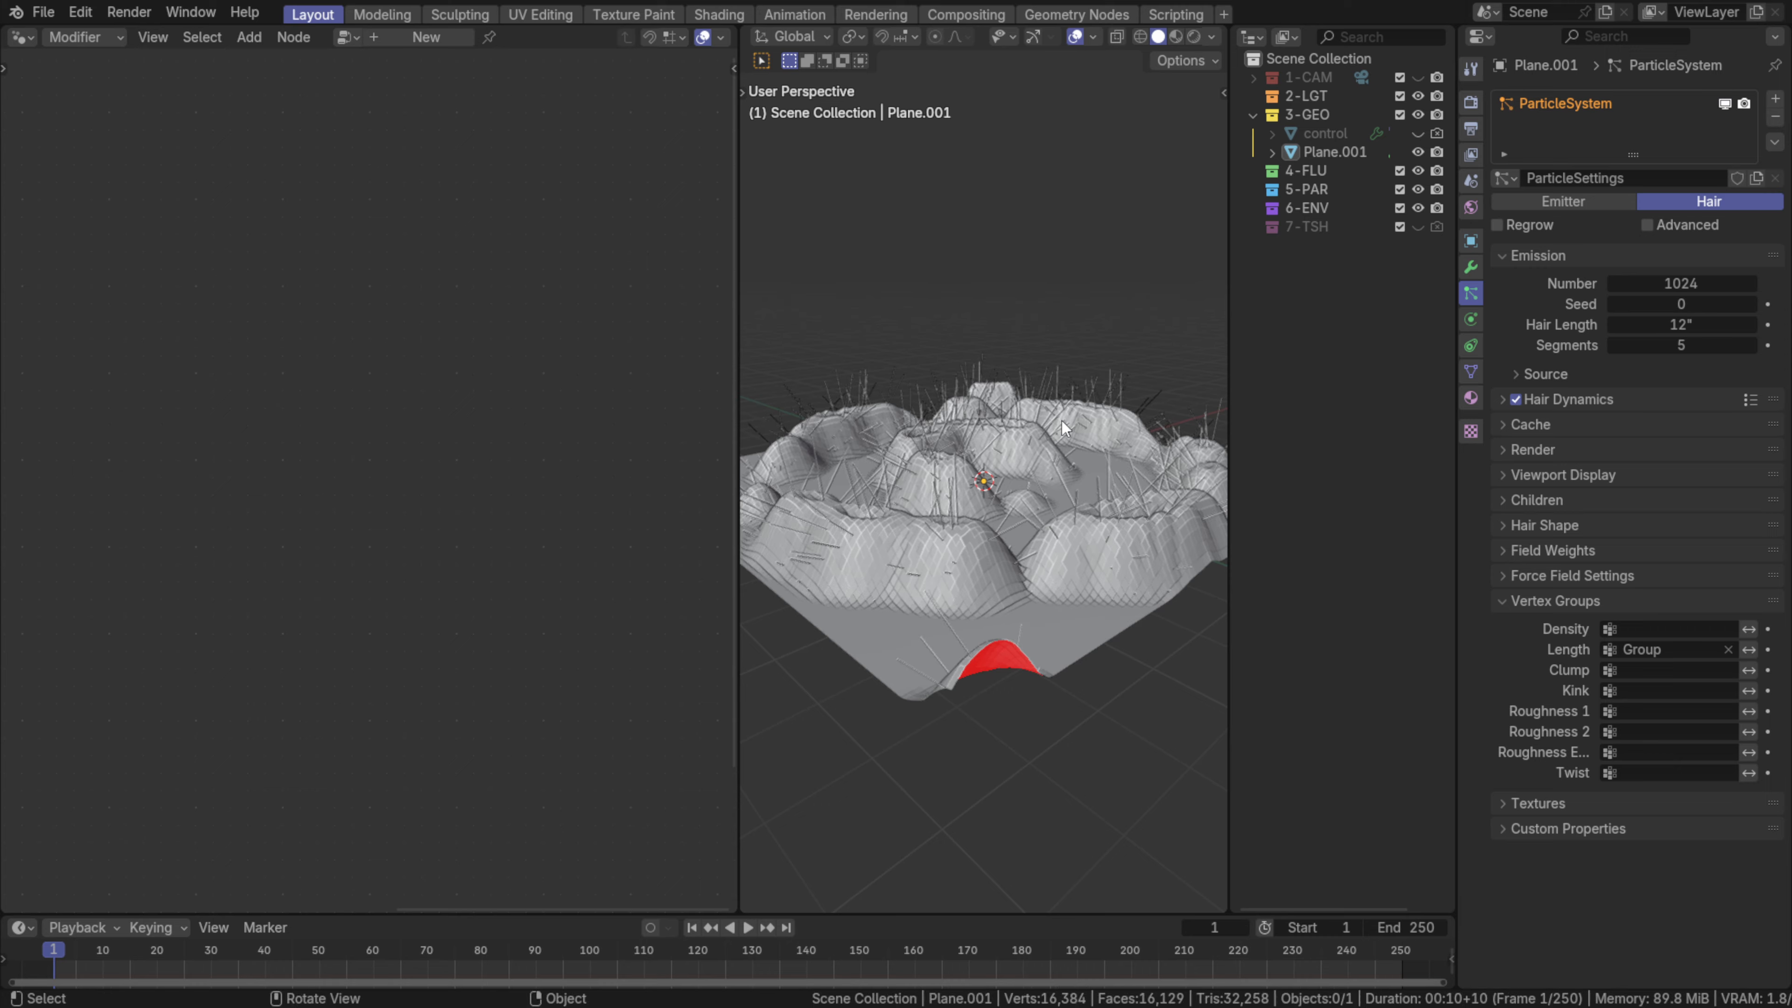
middle_drag(1099, 359, 972, 502)
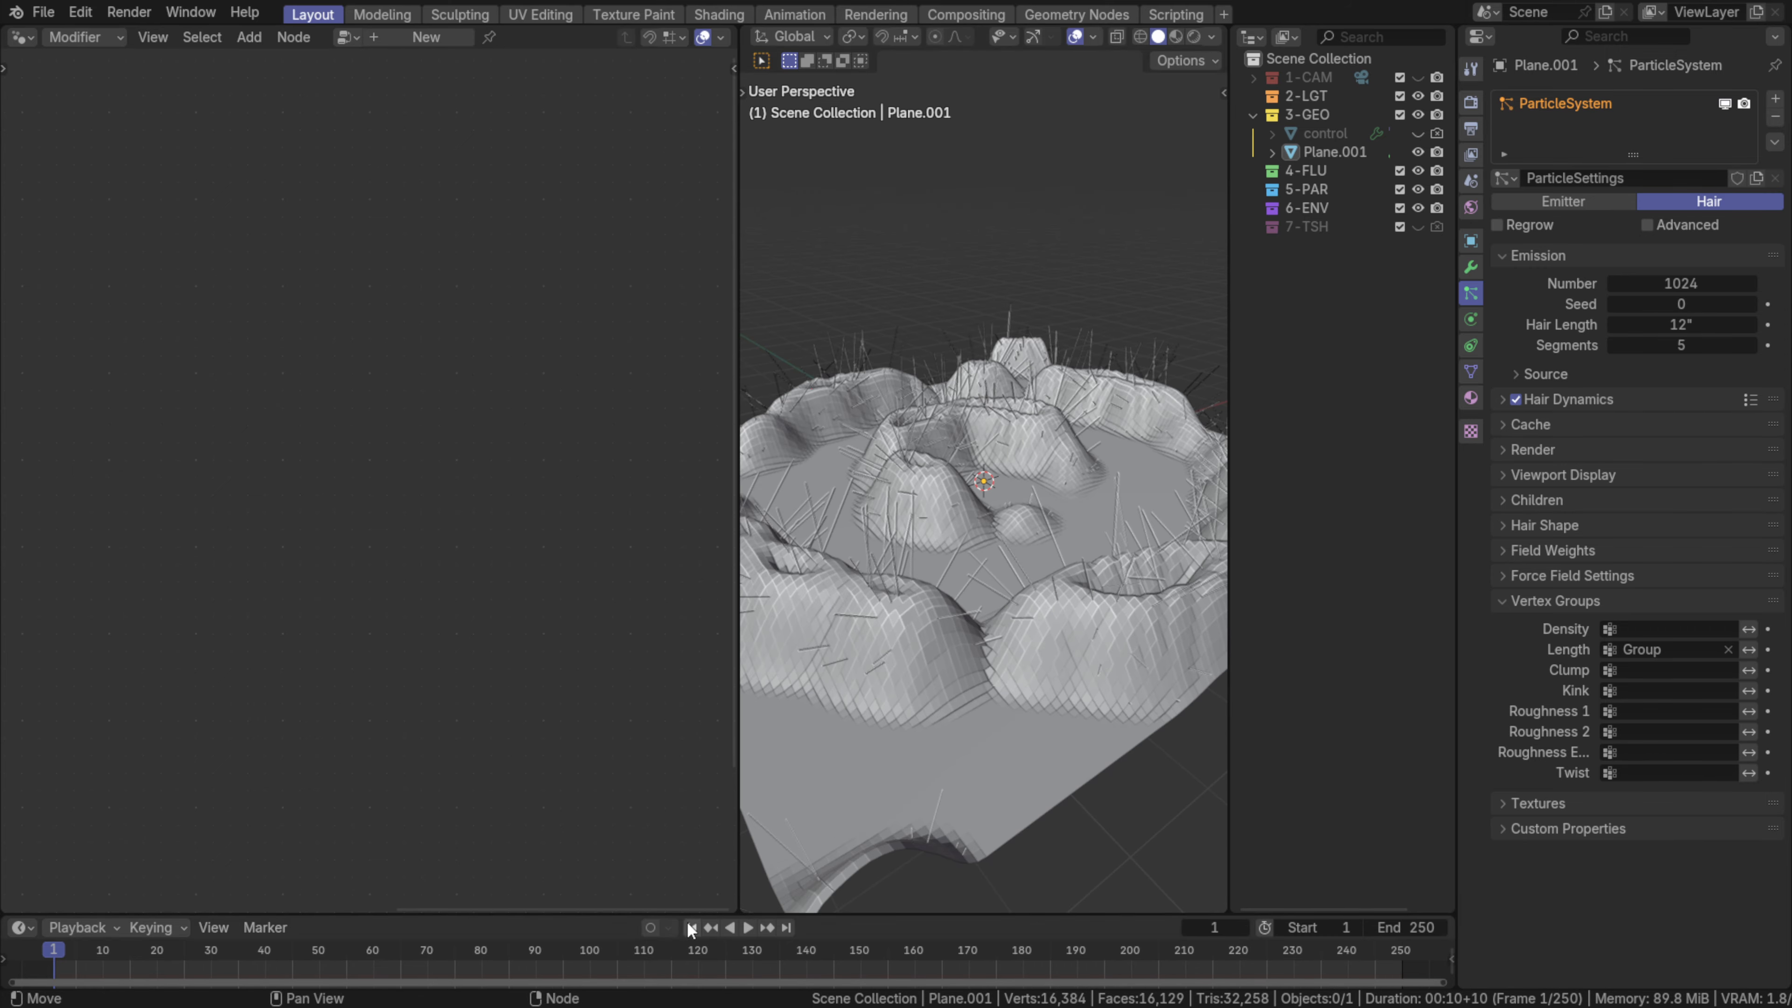
middle_drag(927, 680, 855, 496)
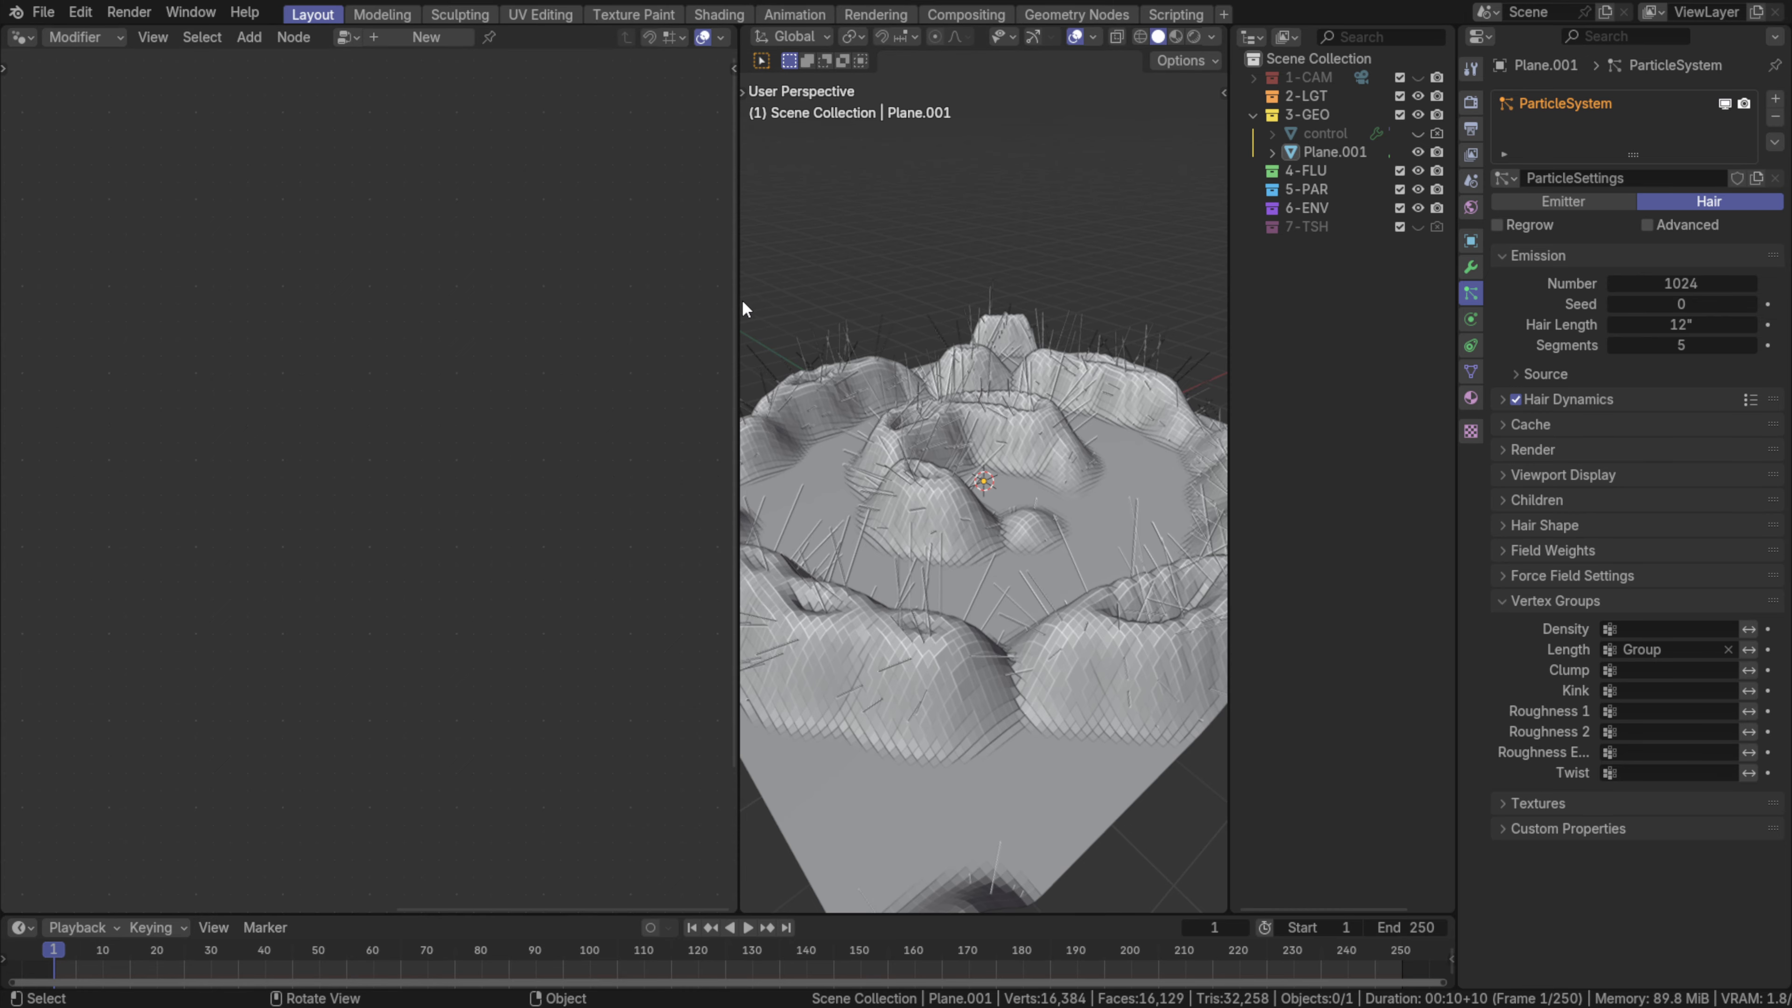
drag(738, 300, 401, 329)
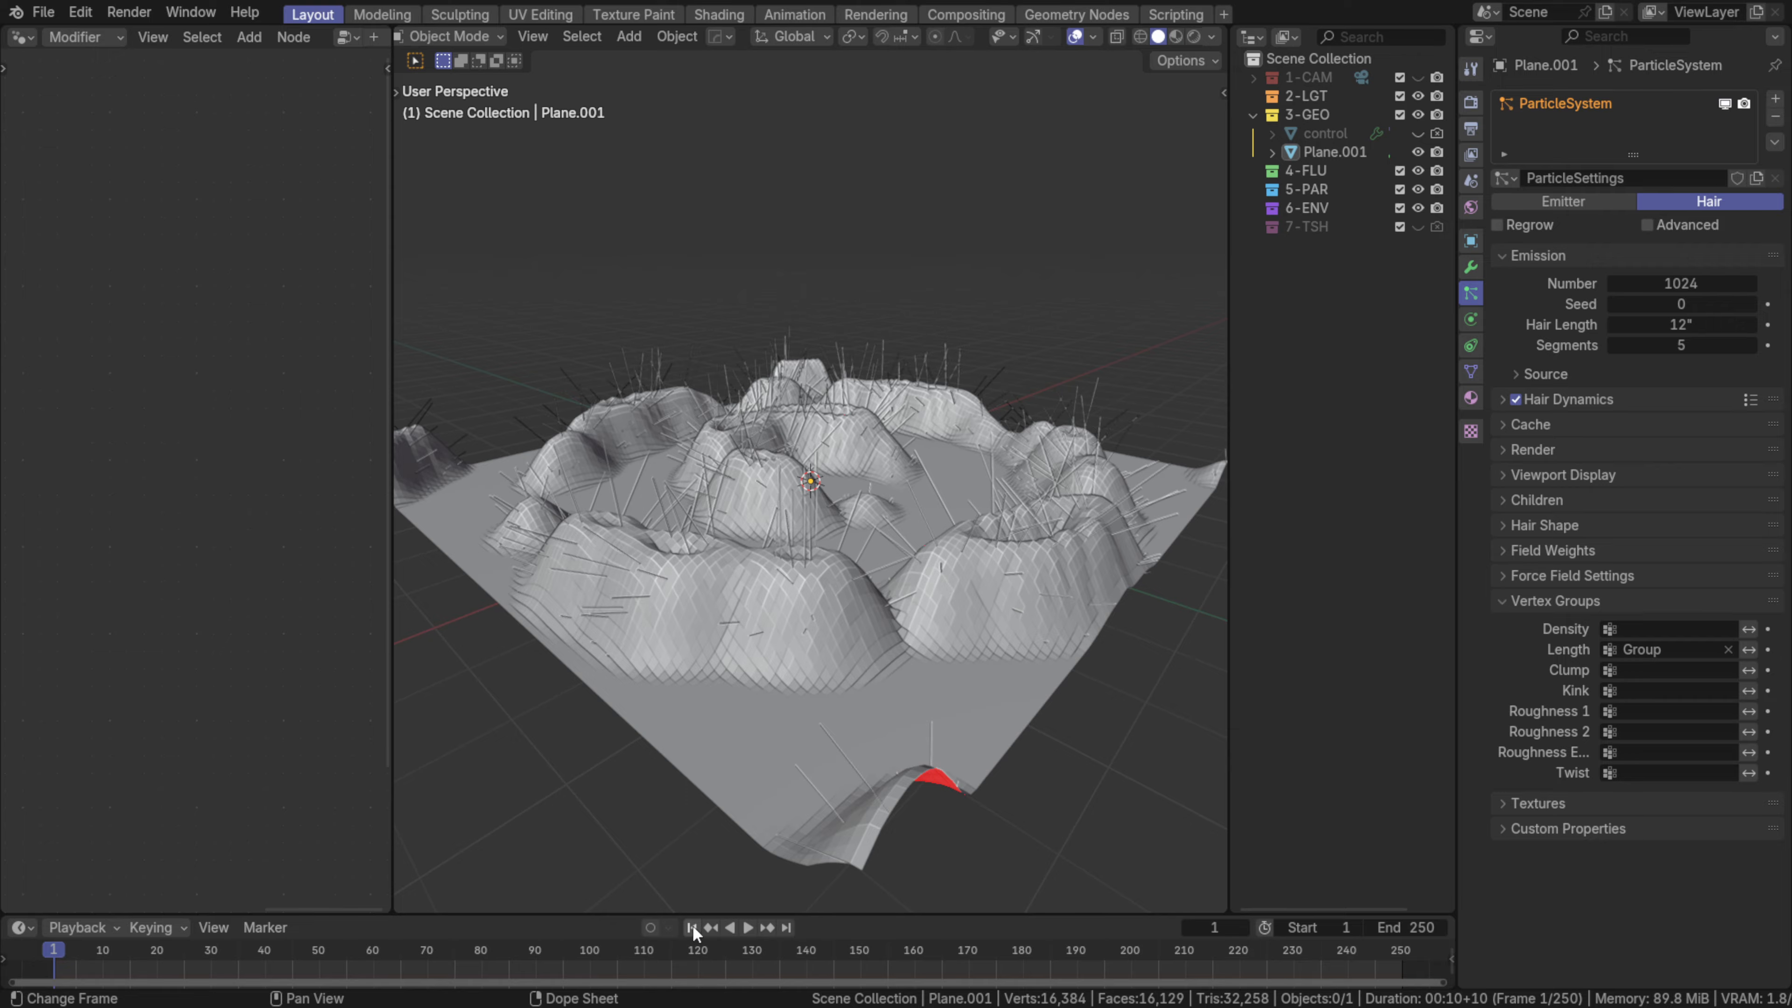
key(space)
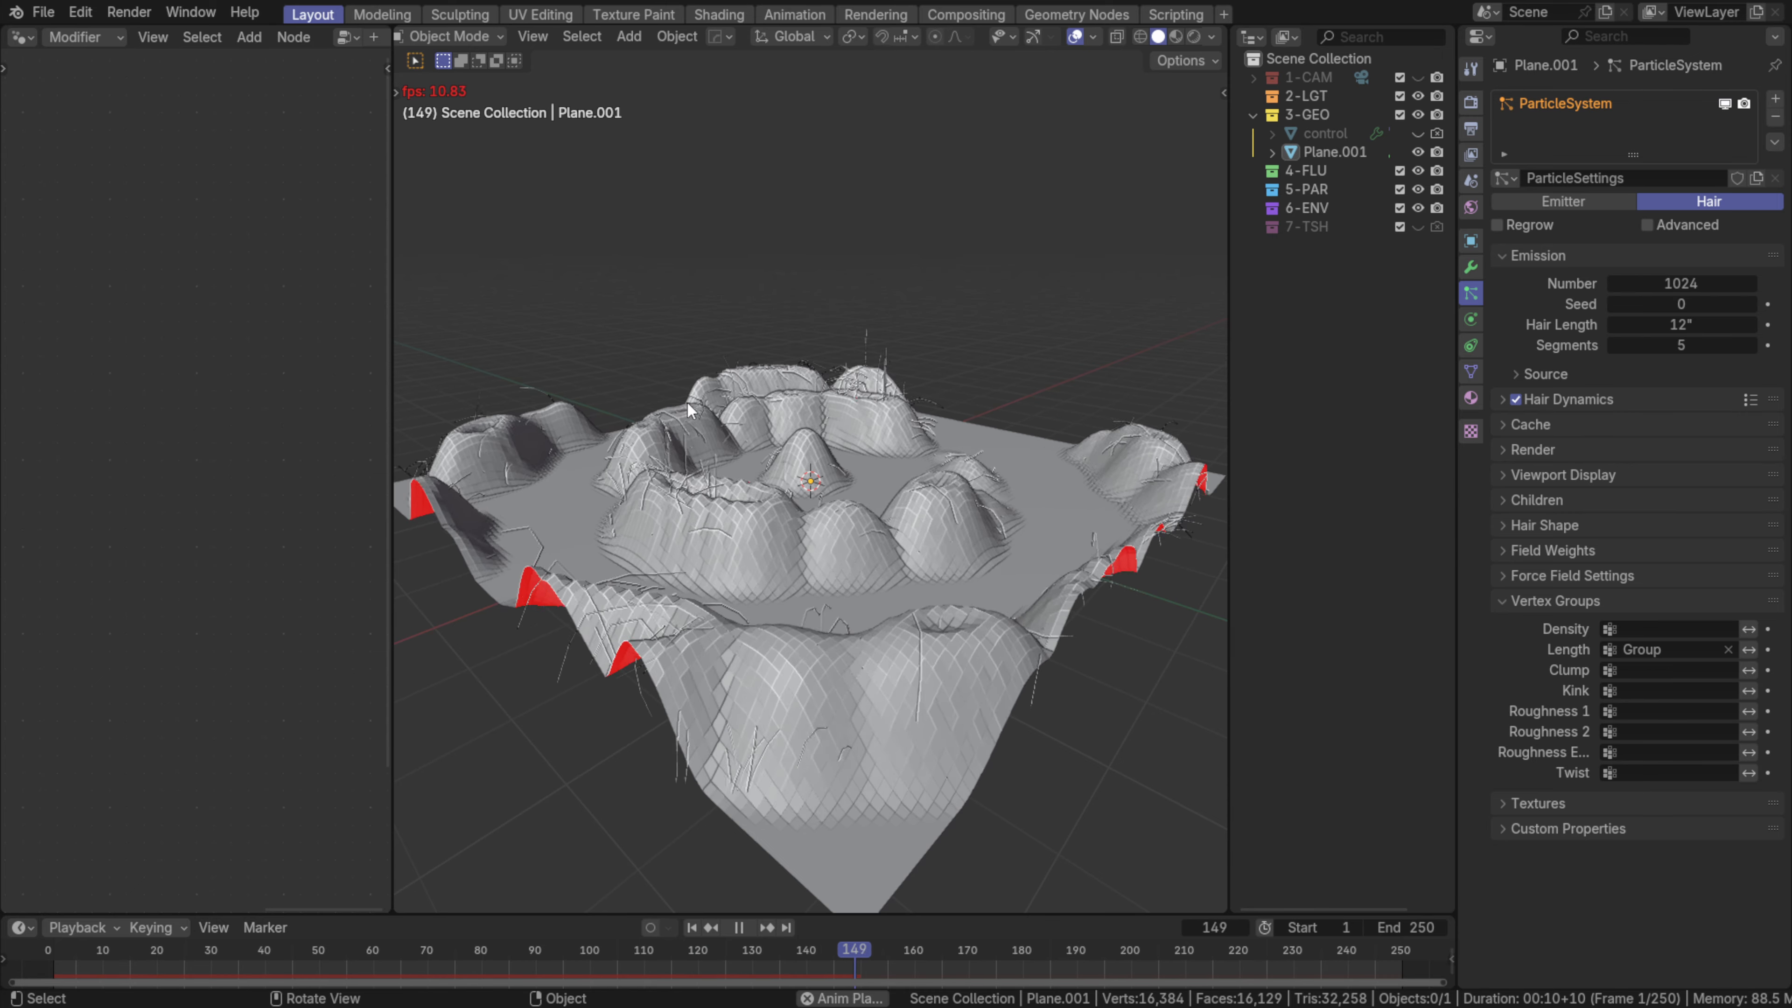
key(space)
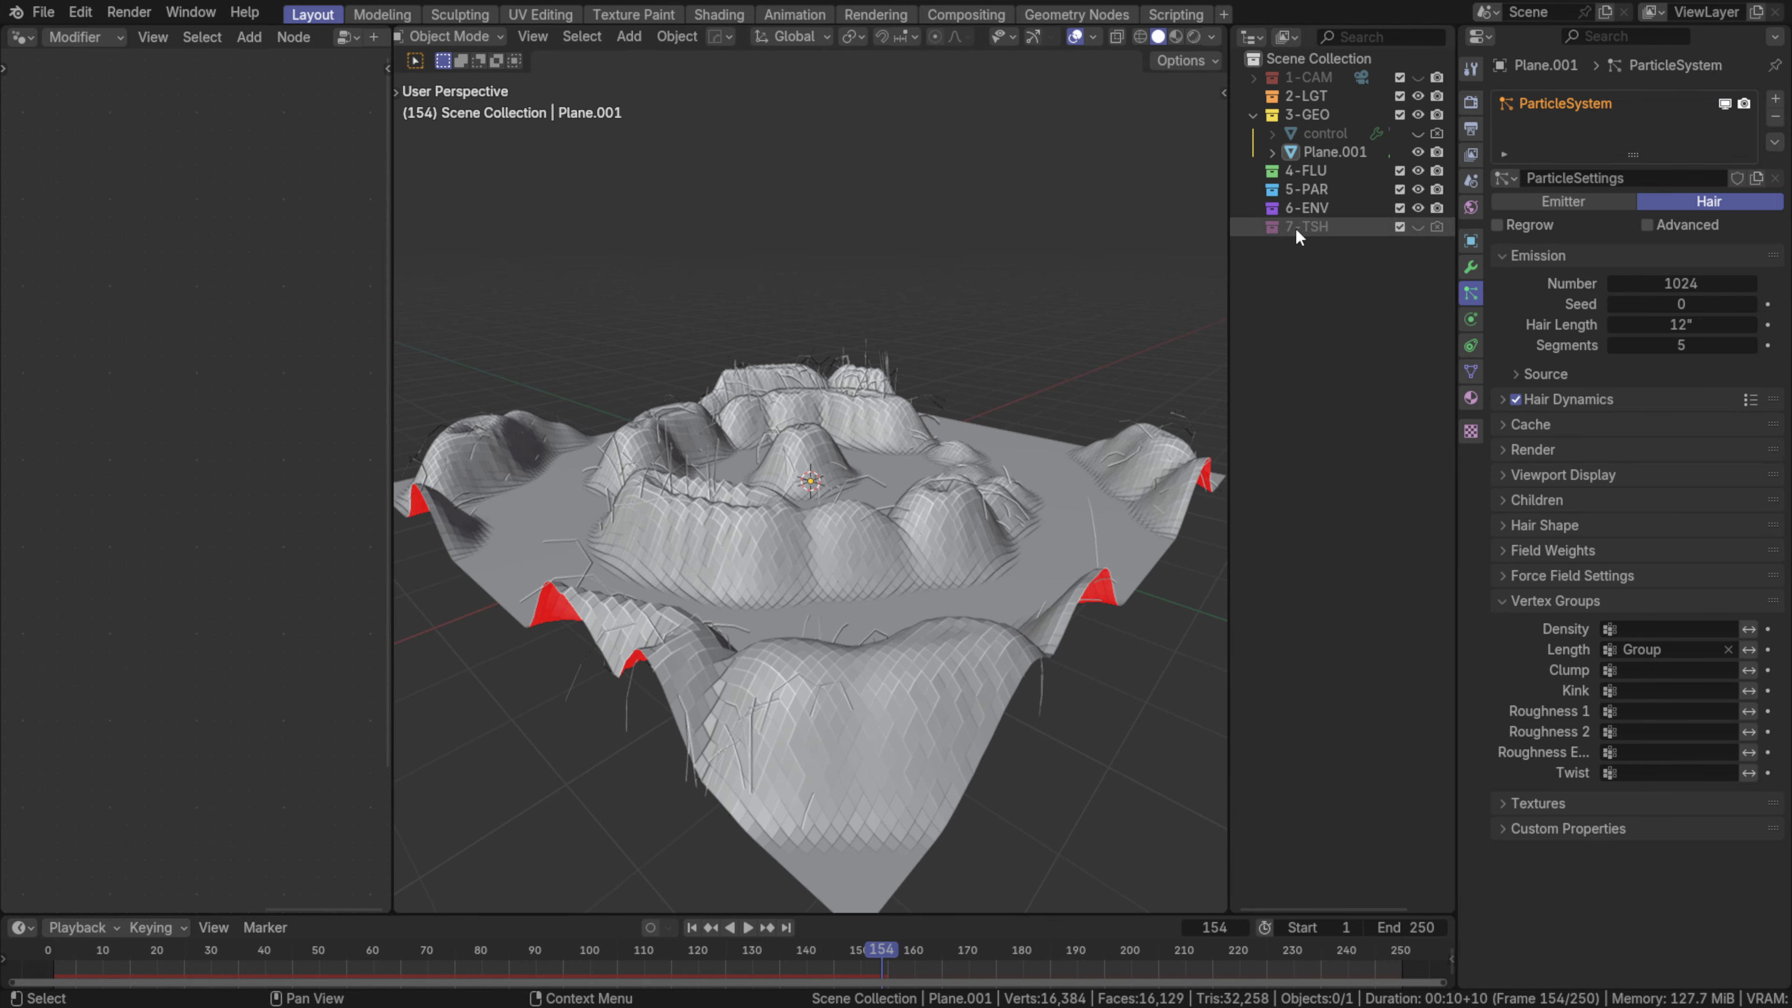
- Replay the animation from frame 1 in wireframe shading with the displaced plane selected
click(1470, 265)
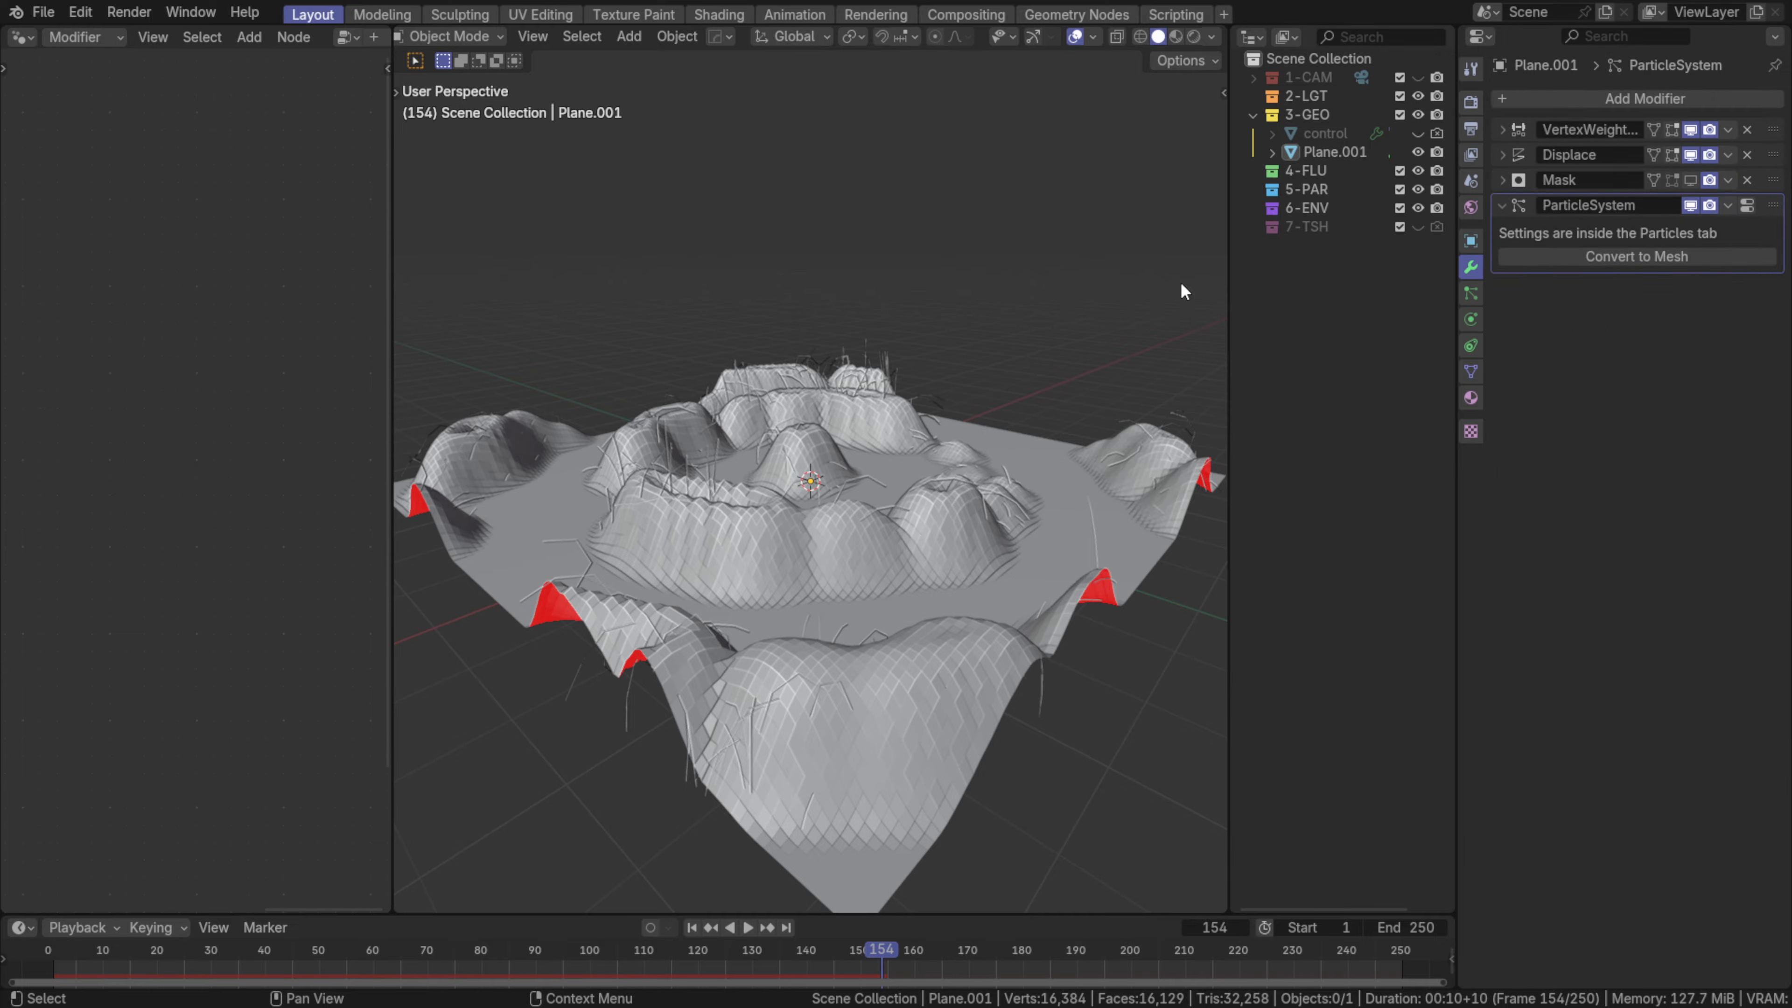
click(692, 927)
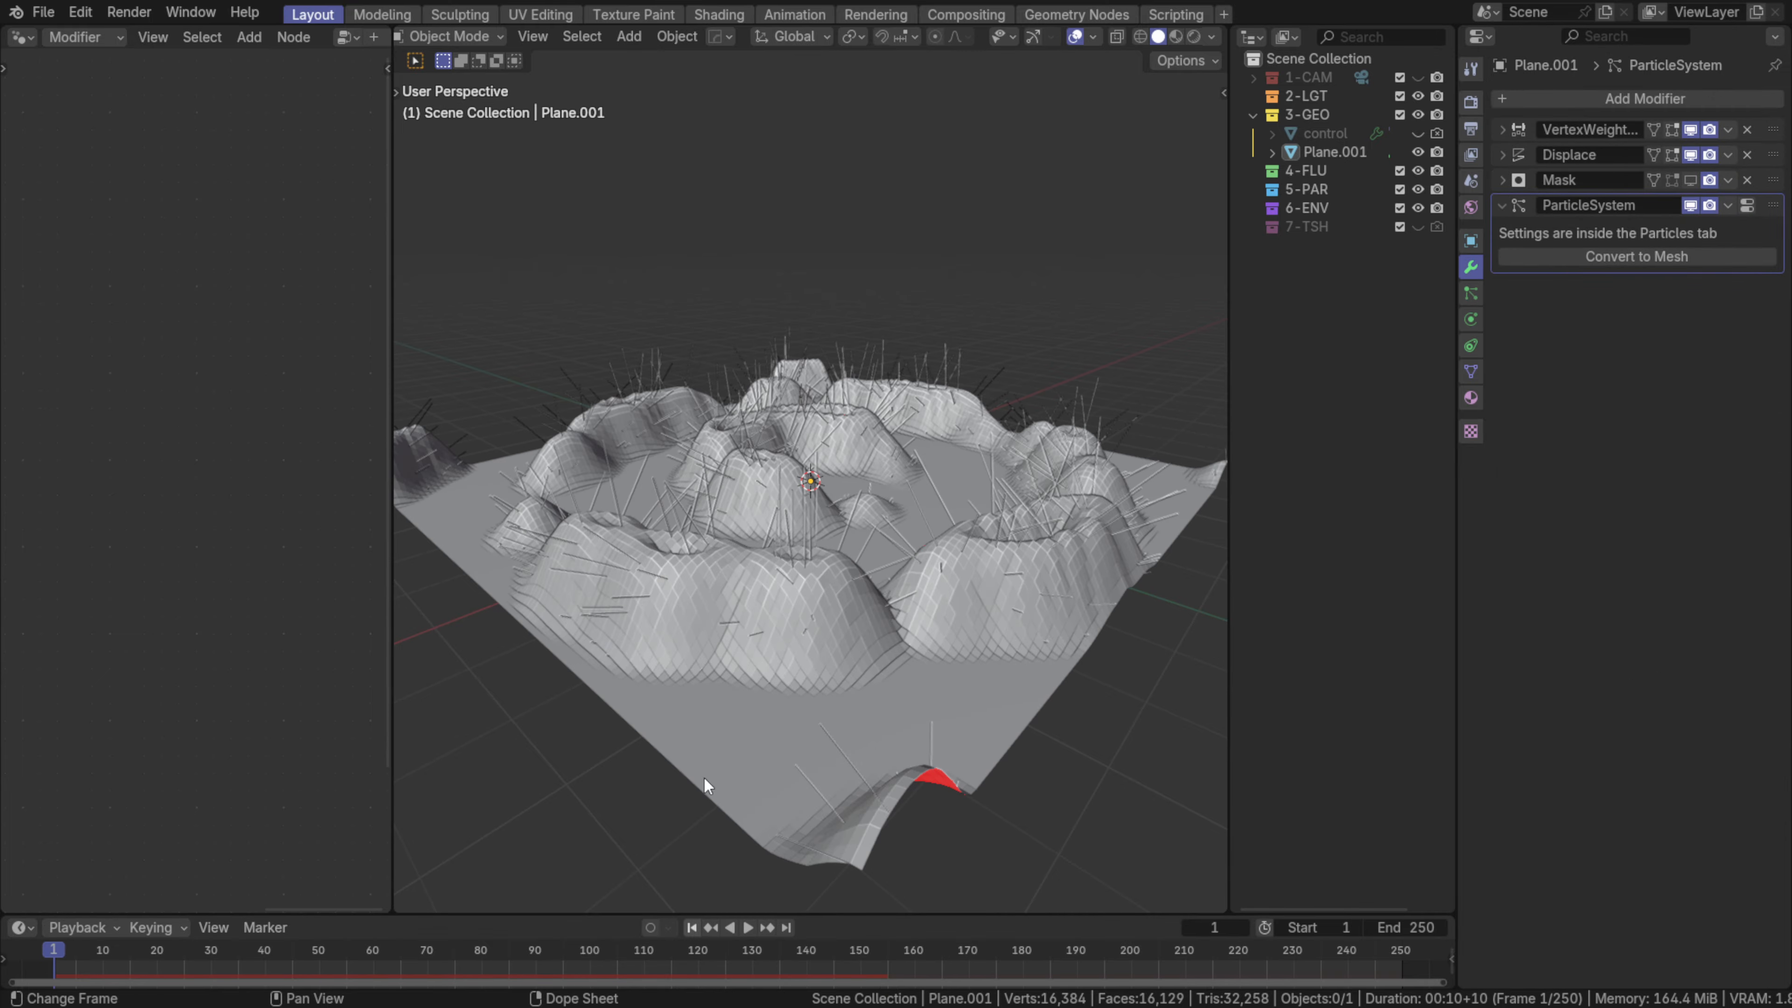
key(space)
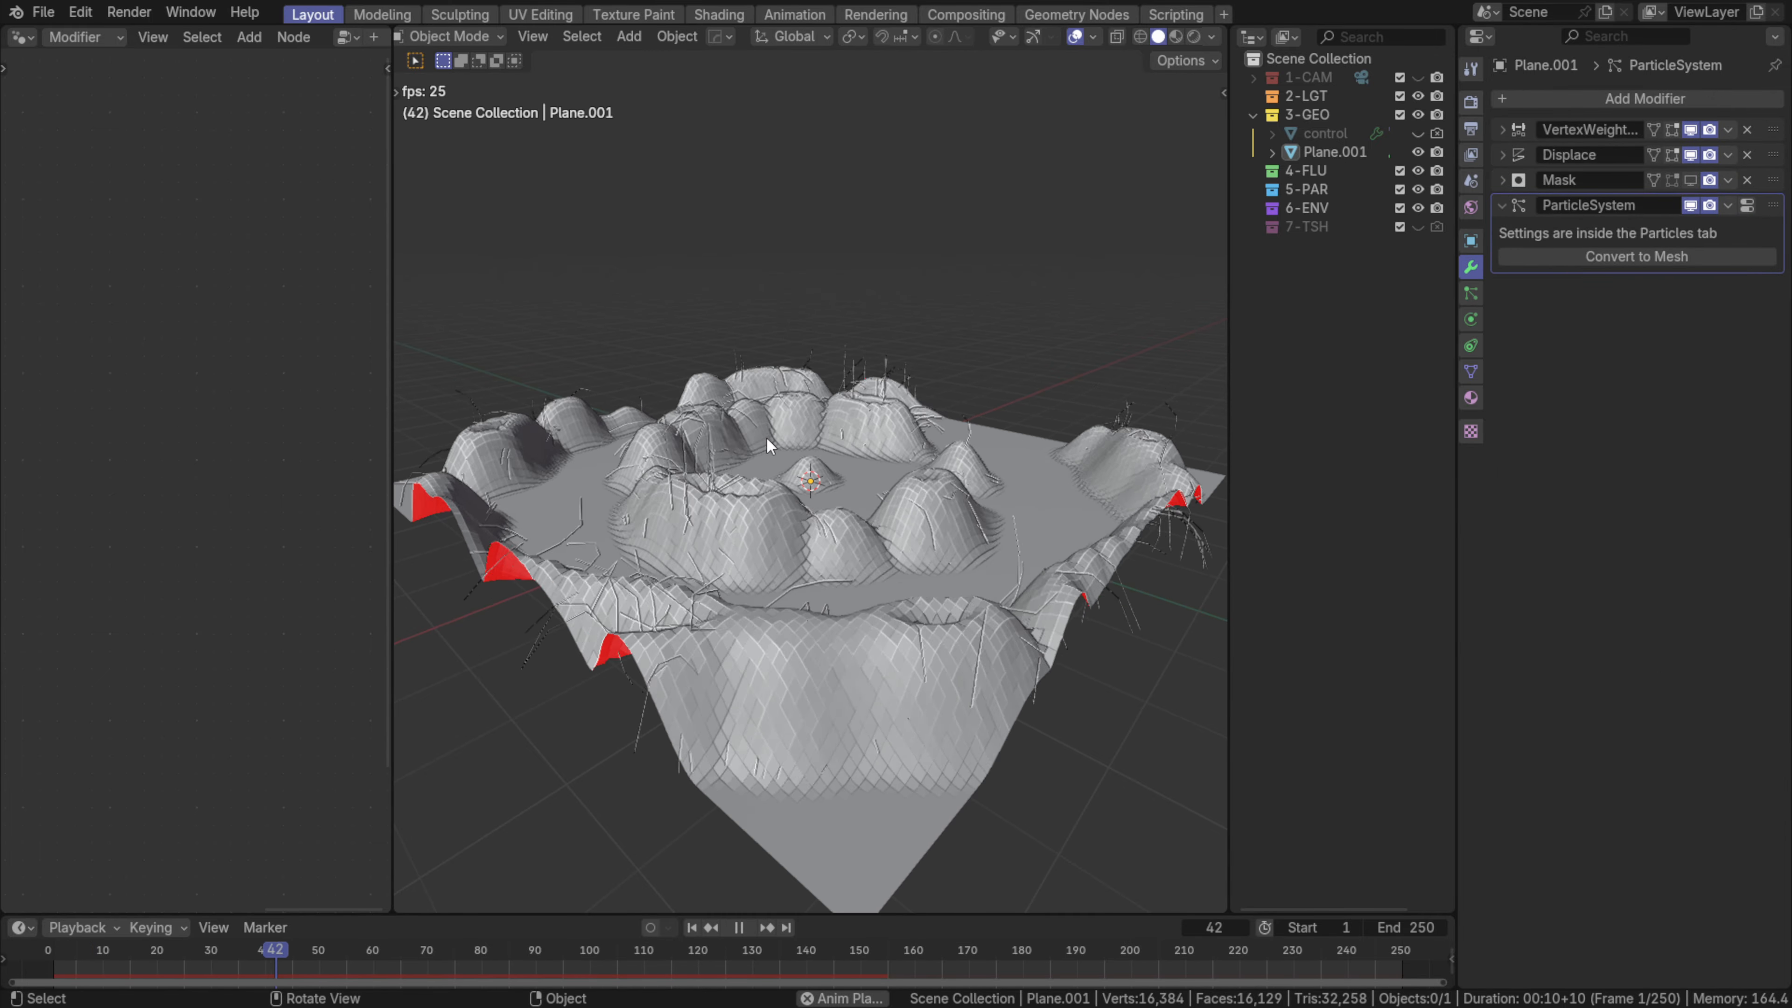
key(z)
click(688, 426)
middle_drag(823, 467, 817, 504)
click(1051, 612)
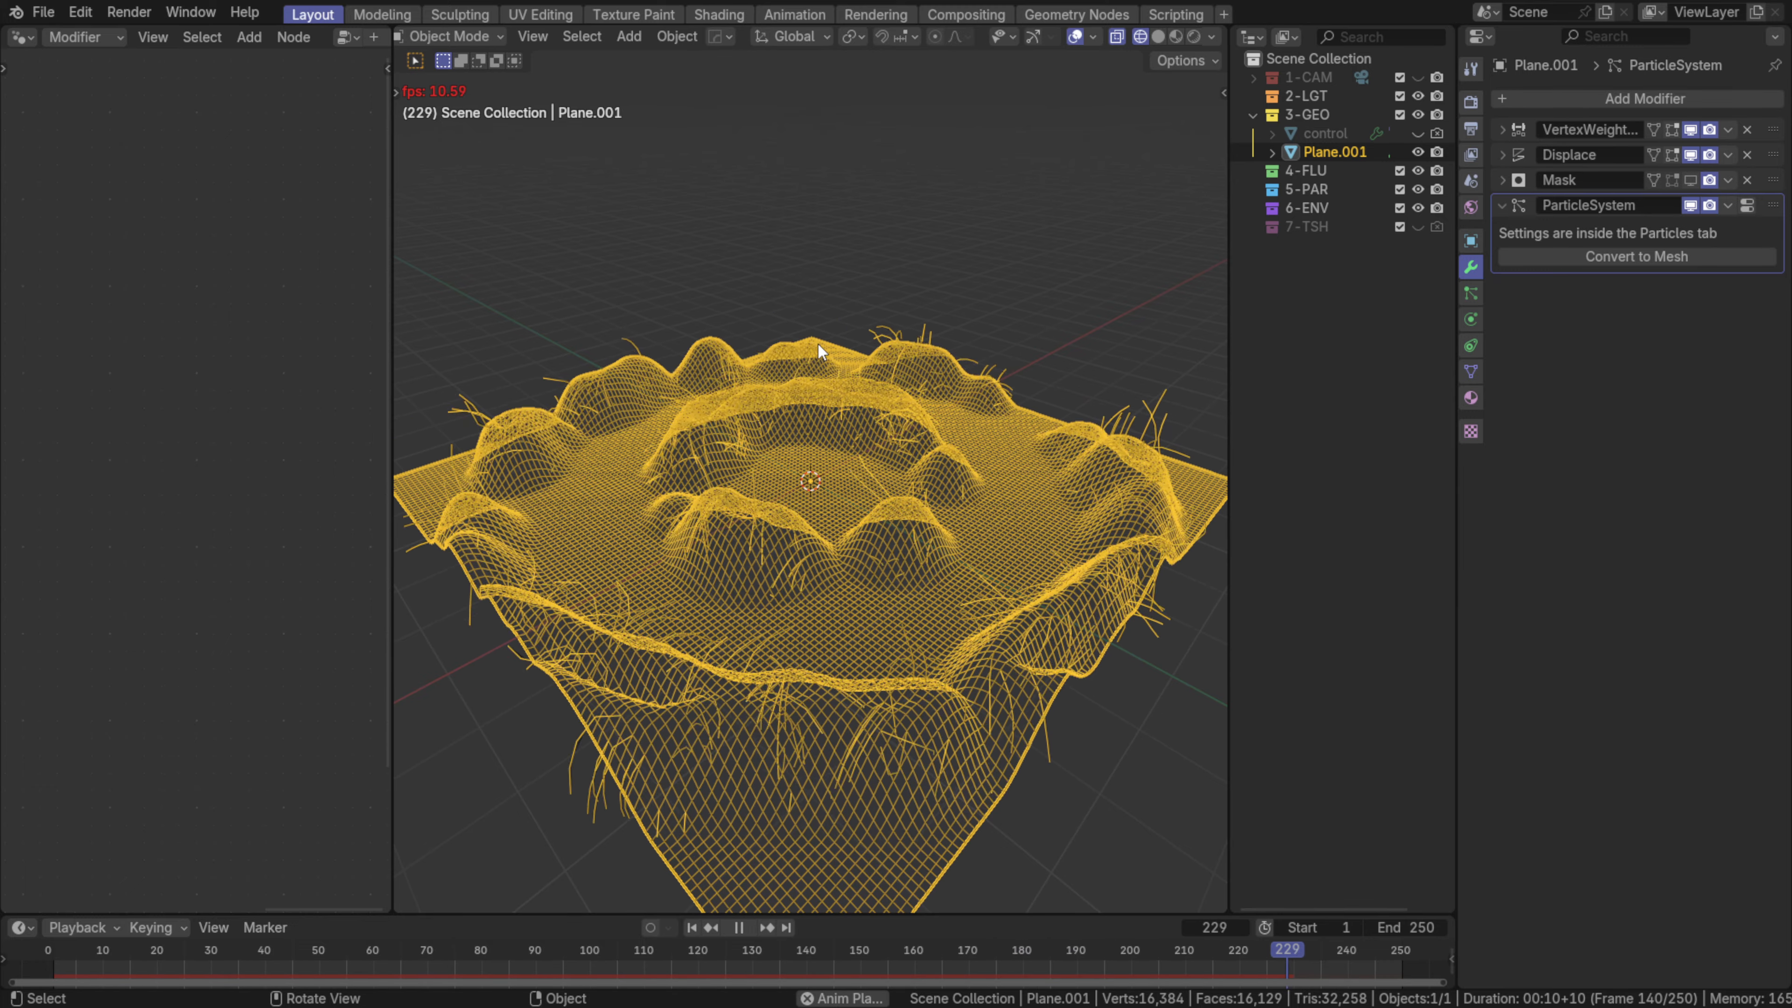
key(space)
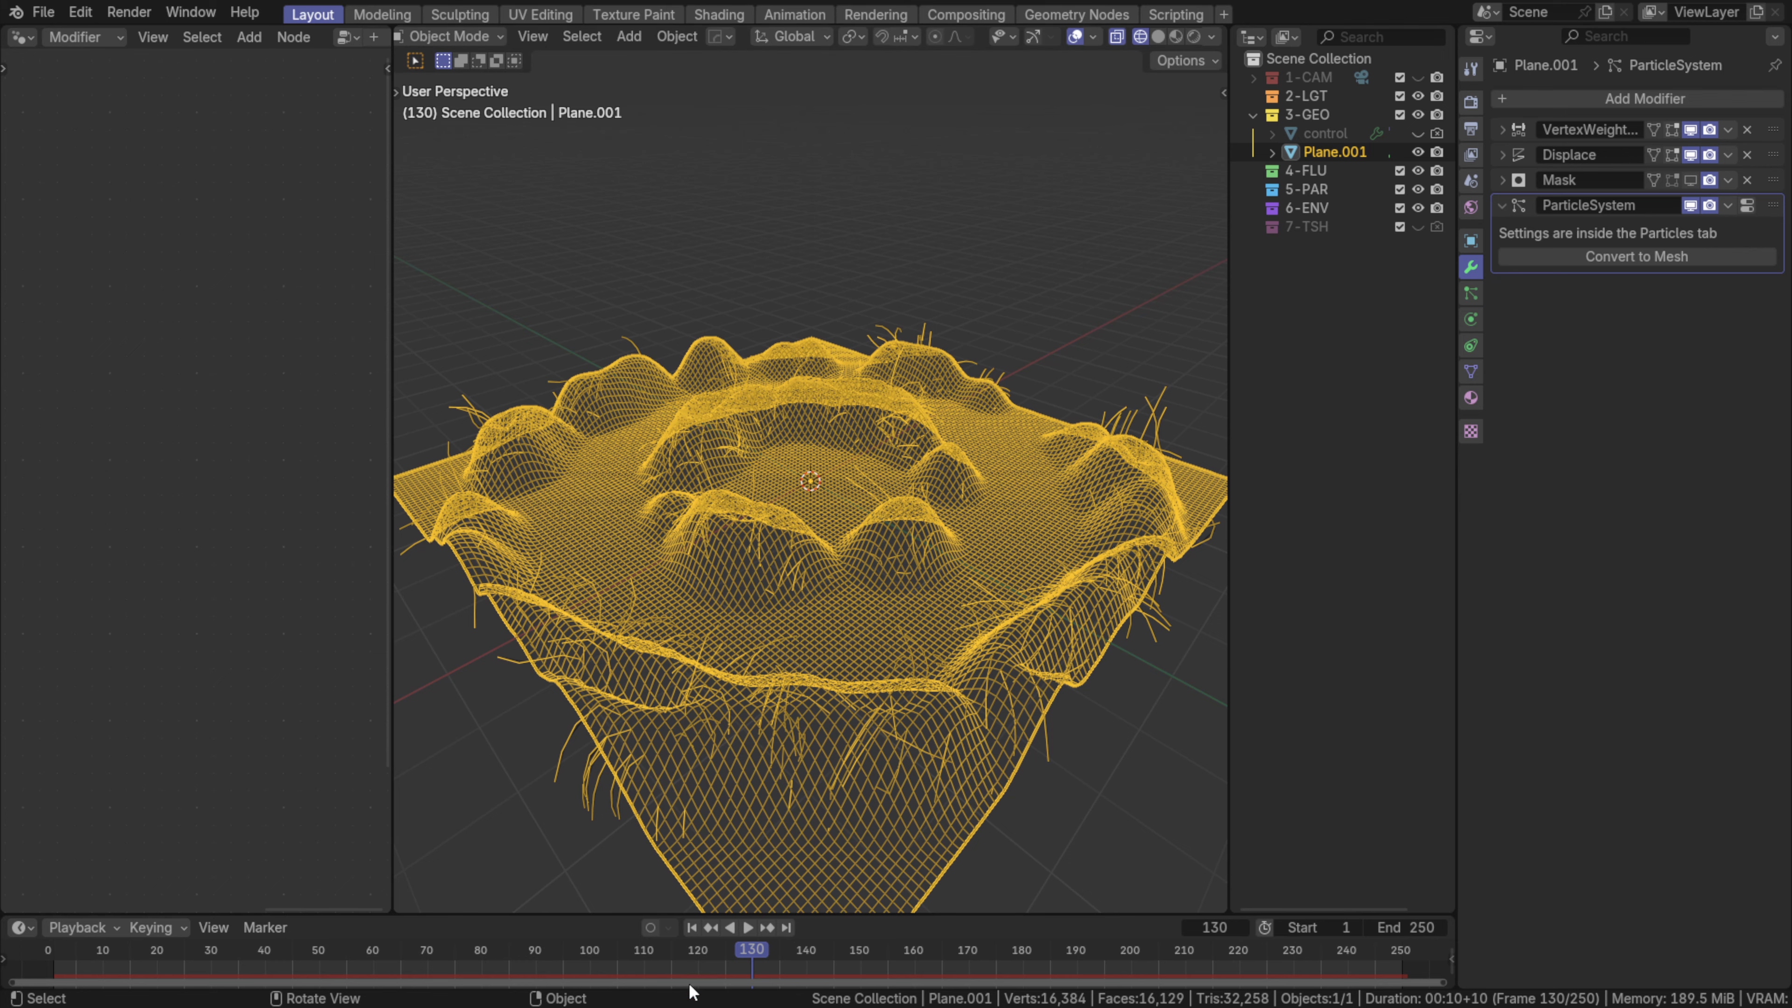
- Return to frame 1, re-enable the Mask modifier's viewport display and move the ParticleSystem modifier above Mask in the stack
click(691, 928)
middle_drag(971, 305, 896, 375)
middle_drag(1172, 371, 1232, 428)
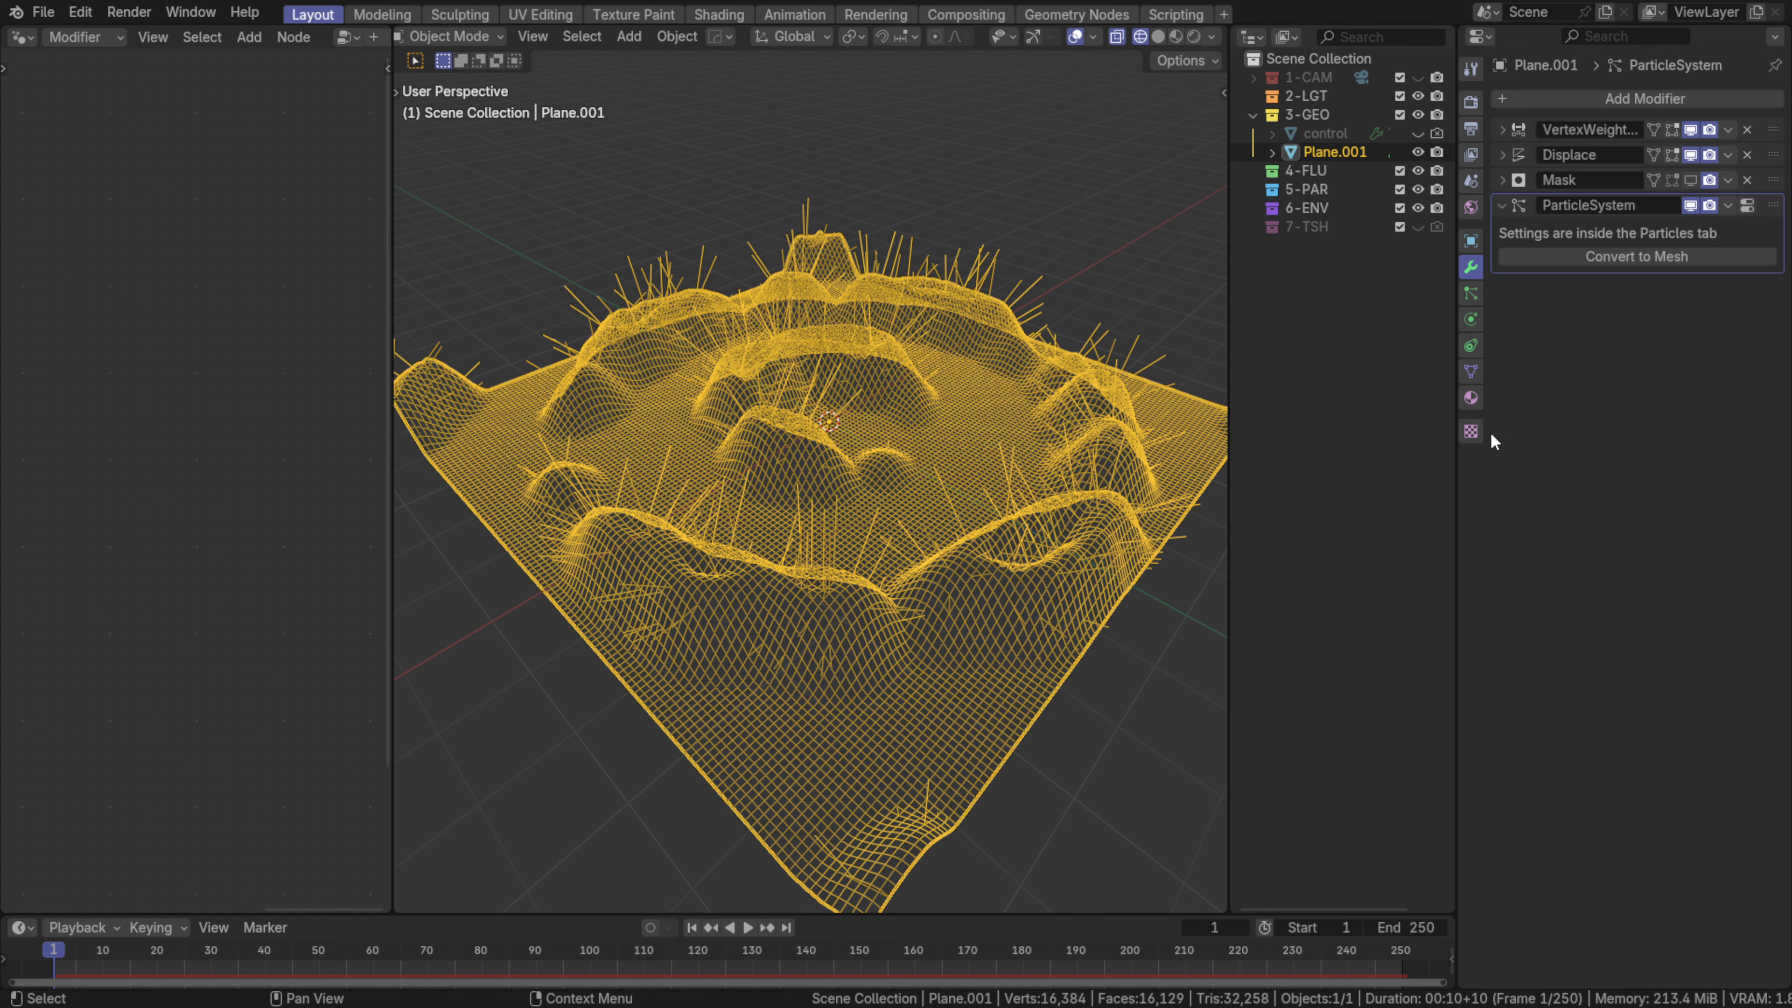
click(1690, 180)
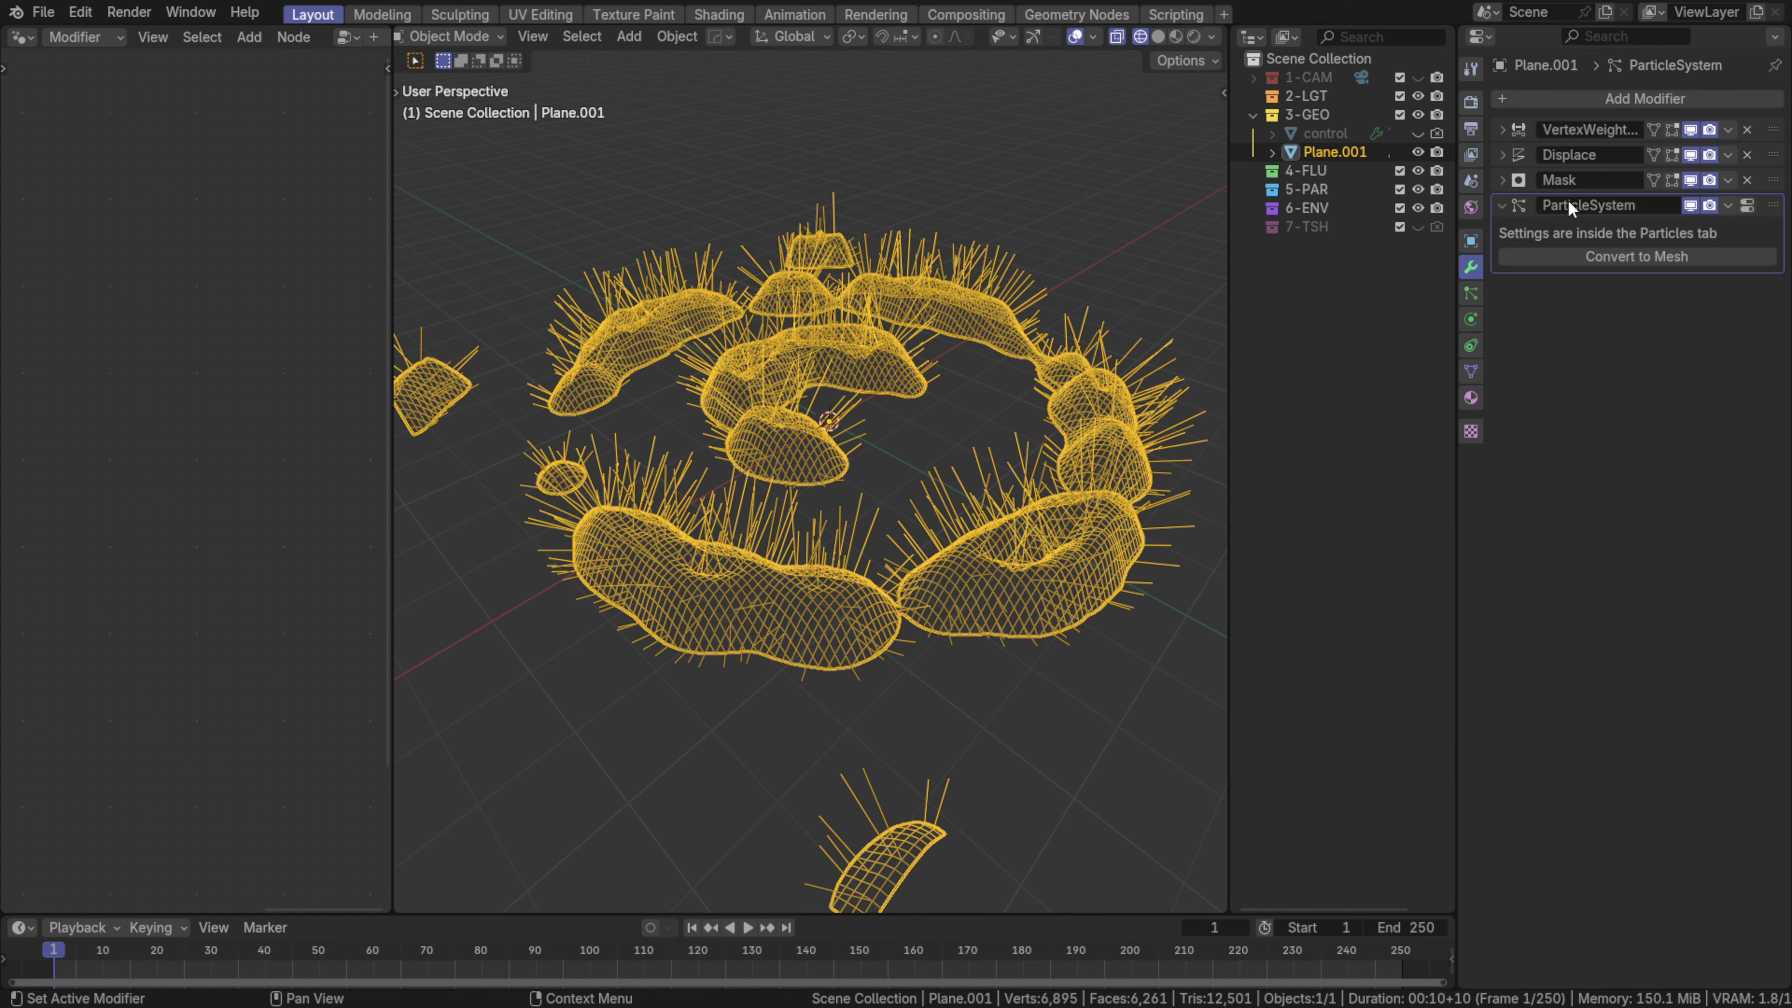
drag(1770, 209, 1436, 180)
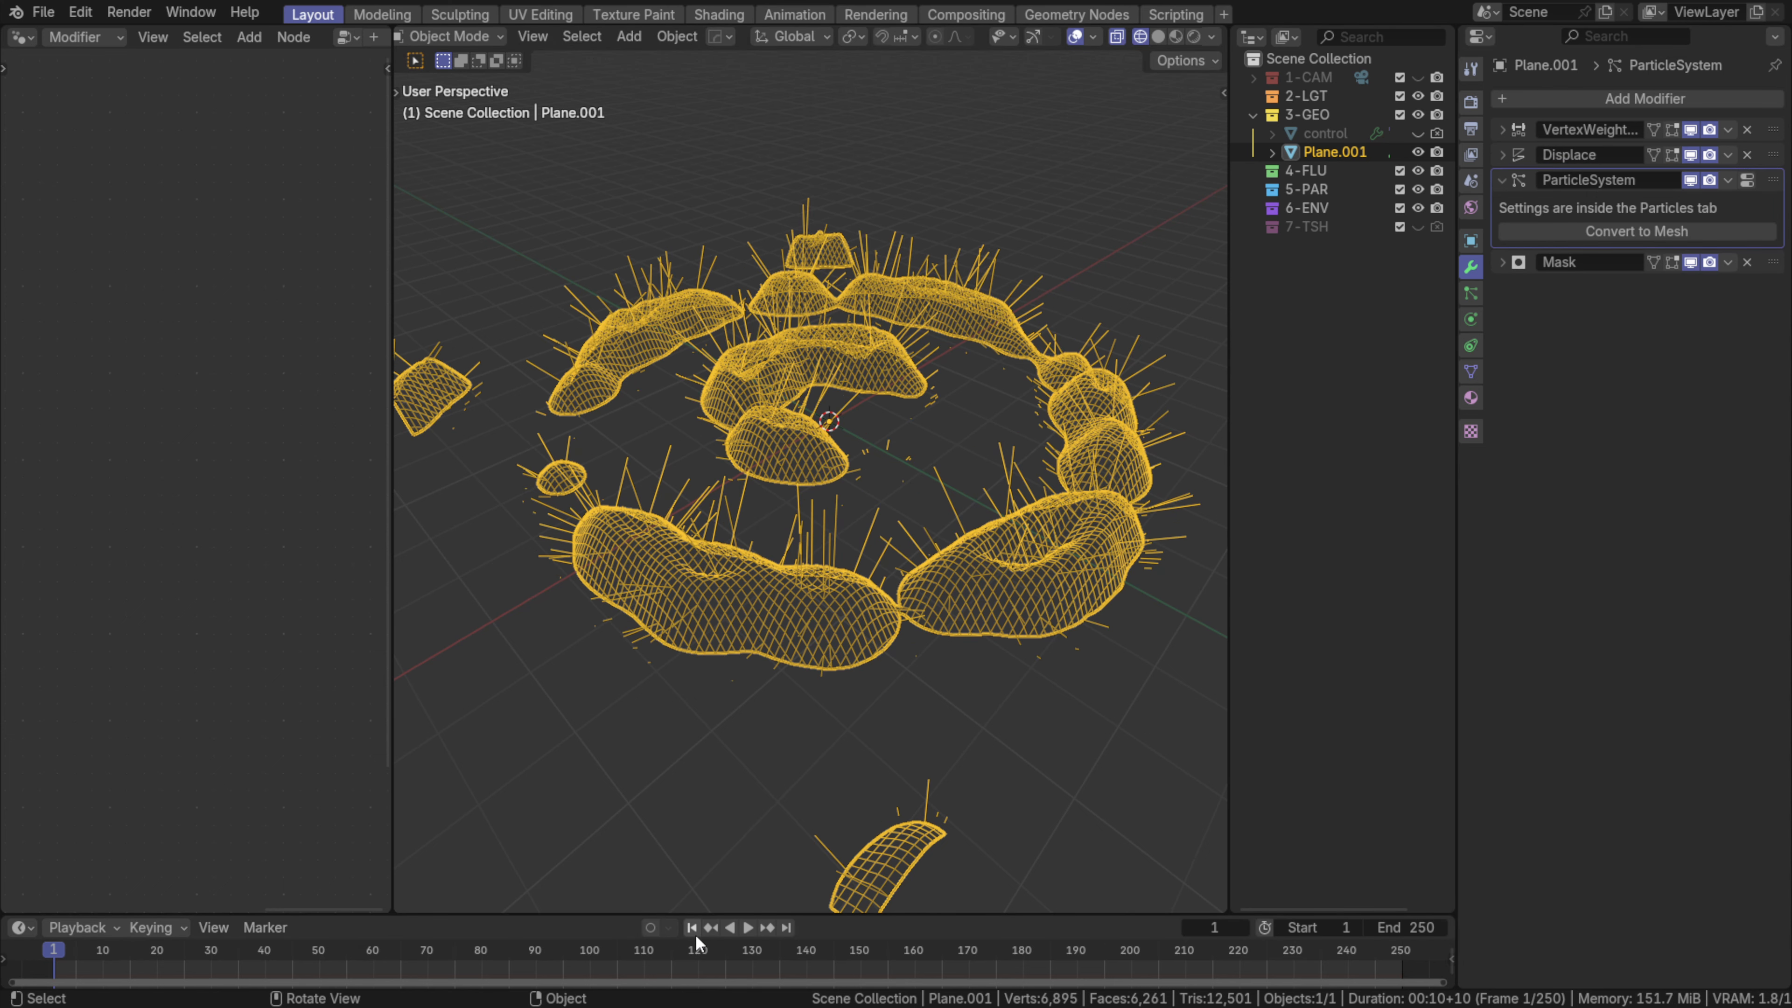
- Set the number of emitted hairs in the plane's particle system to 4096
middle_drag(1100, 565, 1018, 771)
middle_drag(1018, 771, 1044, 769)
click(1470, 293)
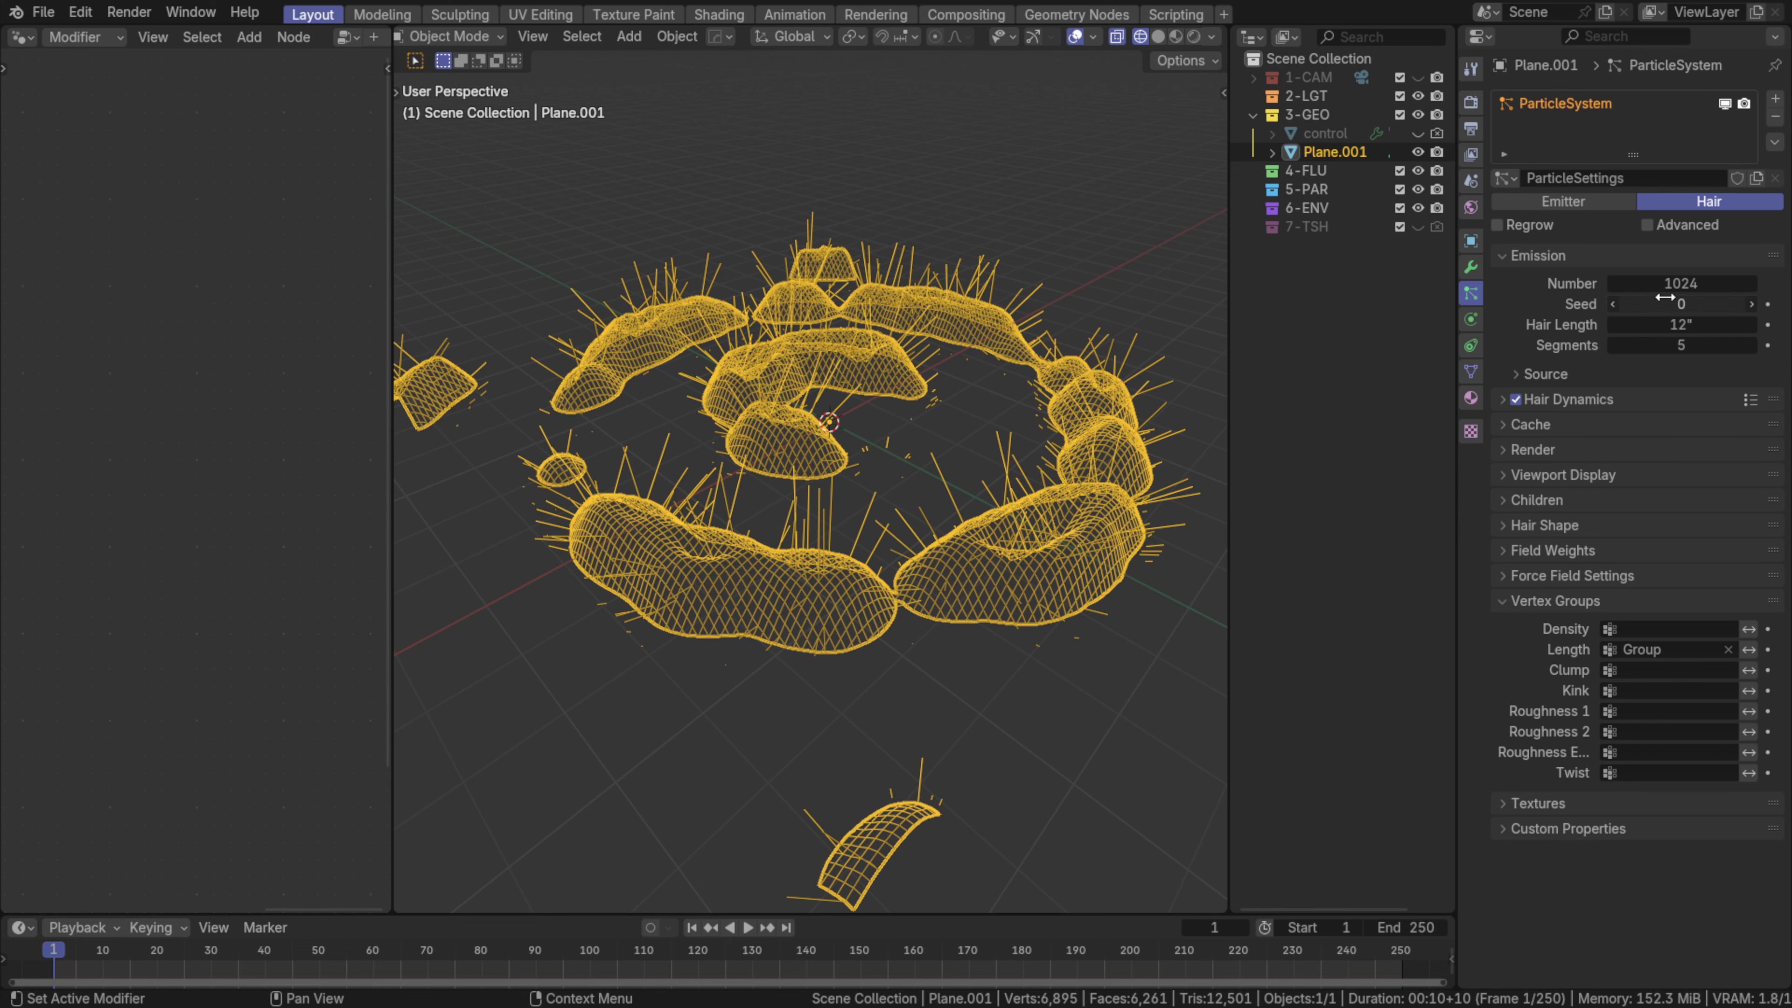
click(1676, 286)
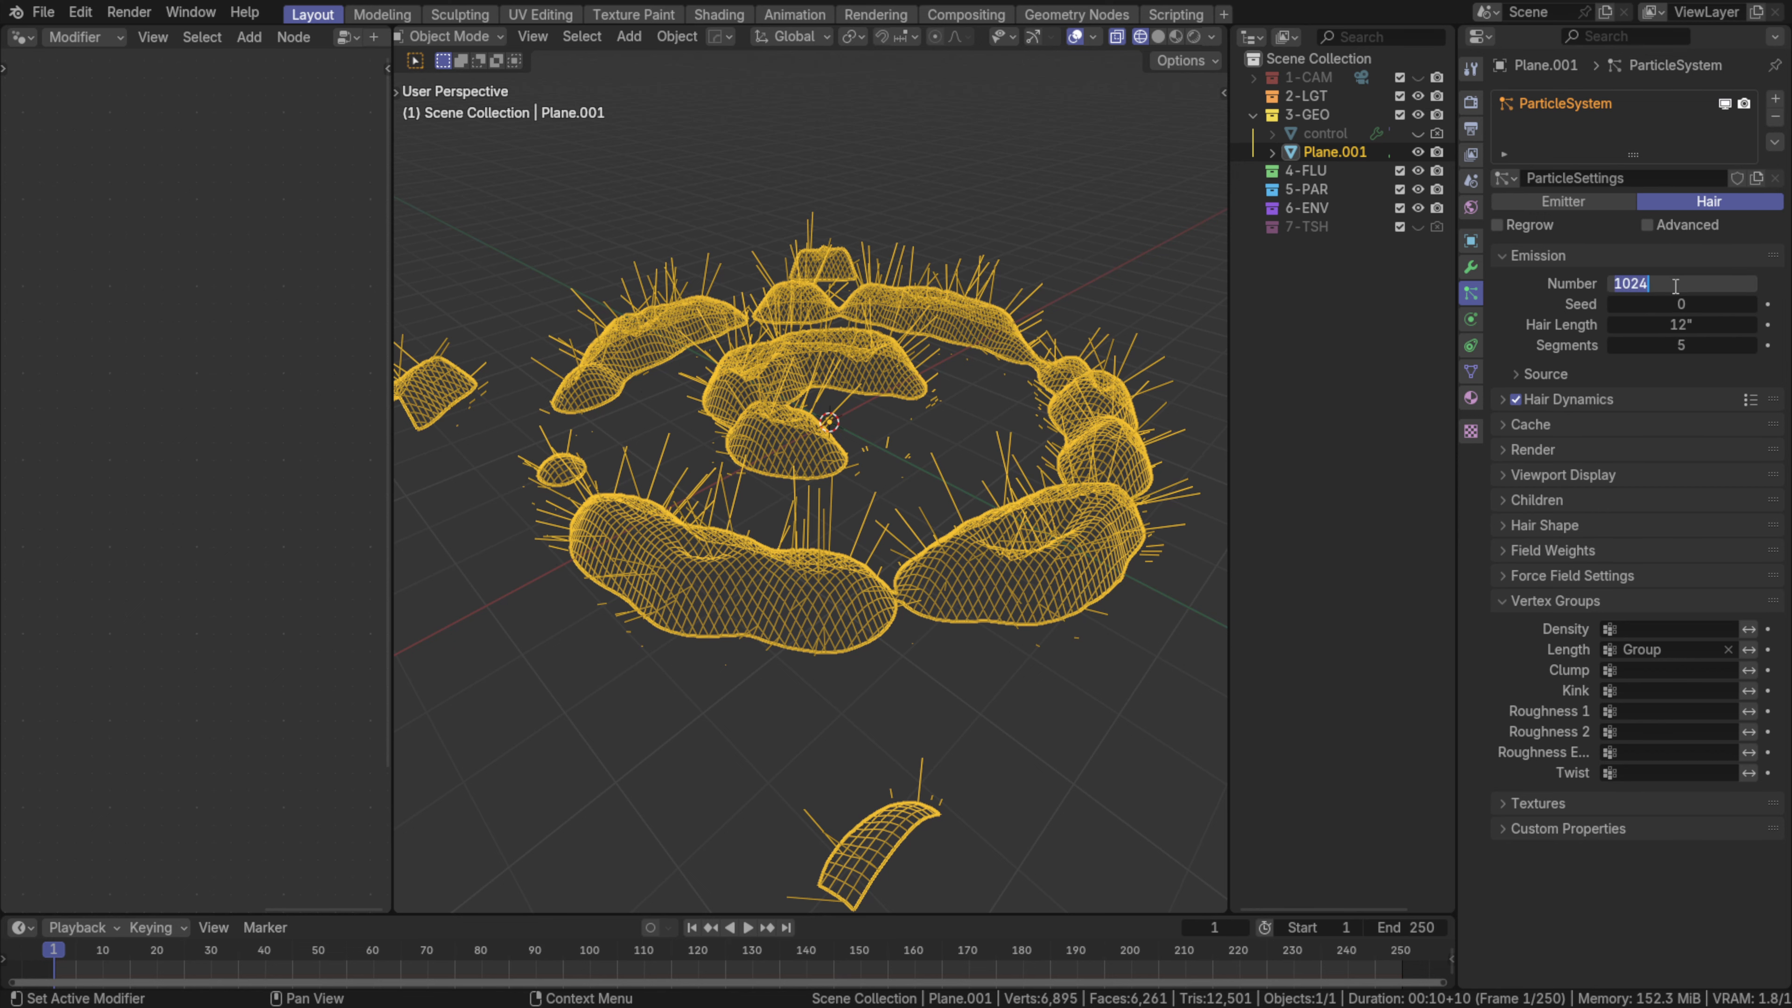
text(4096)
key(Return)
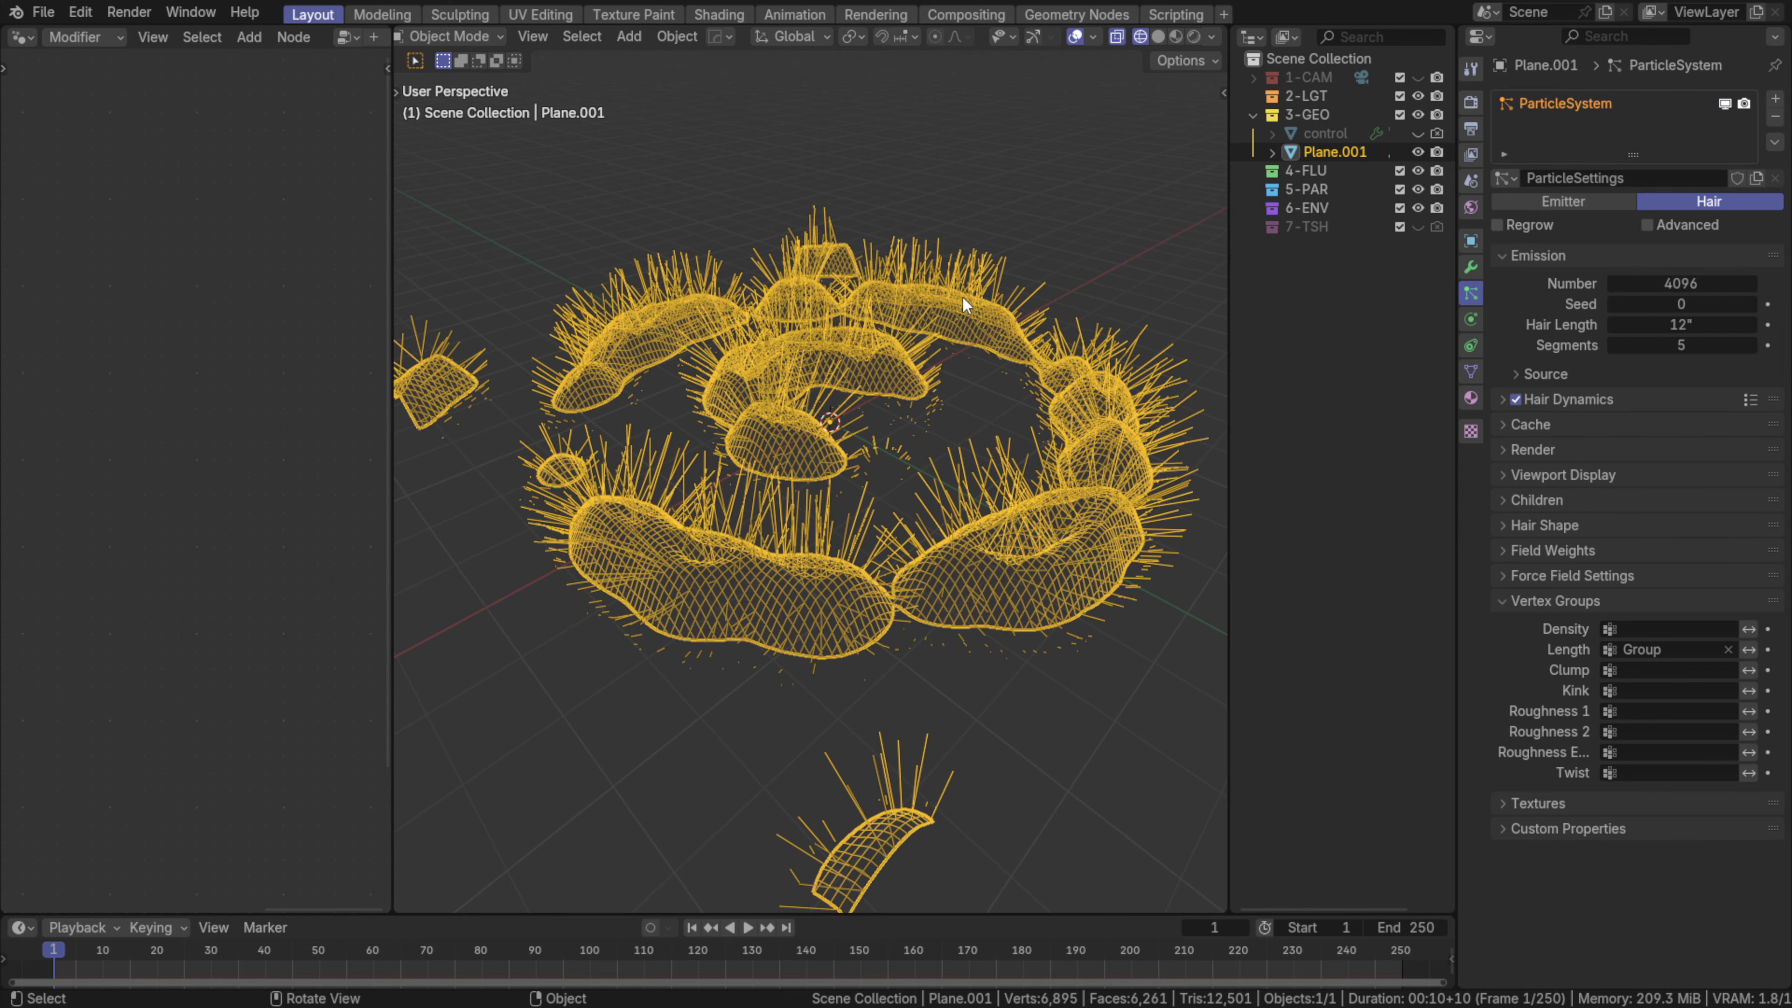
middle_drag(826, 458, 826, 443)
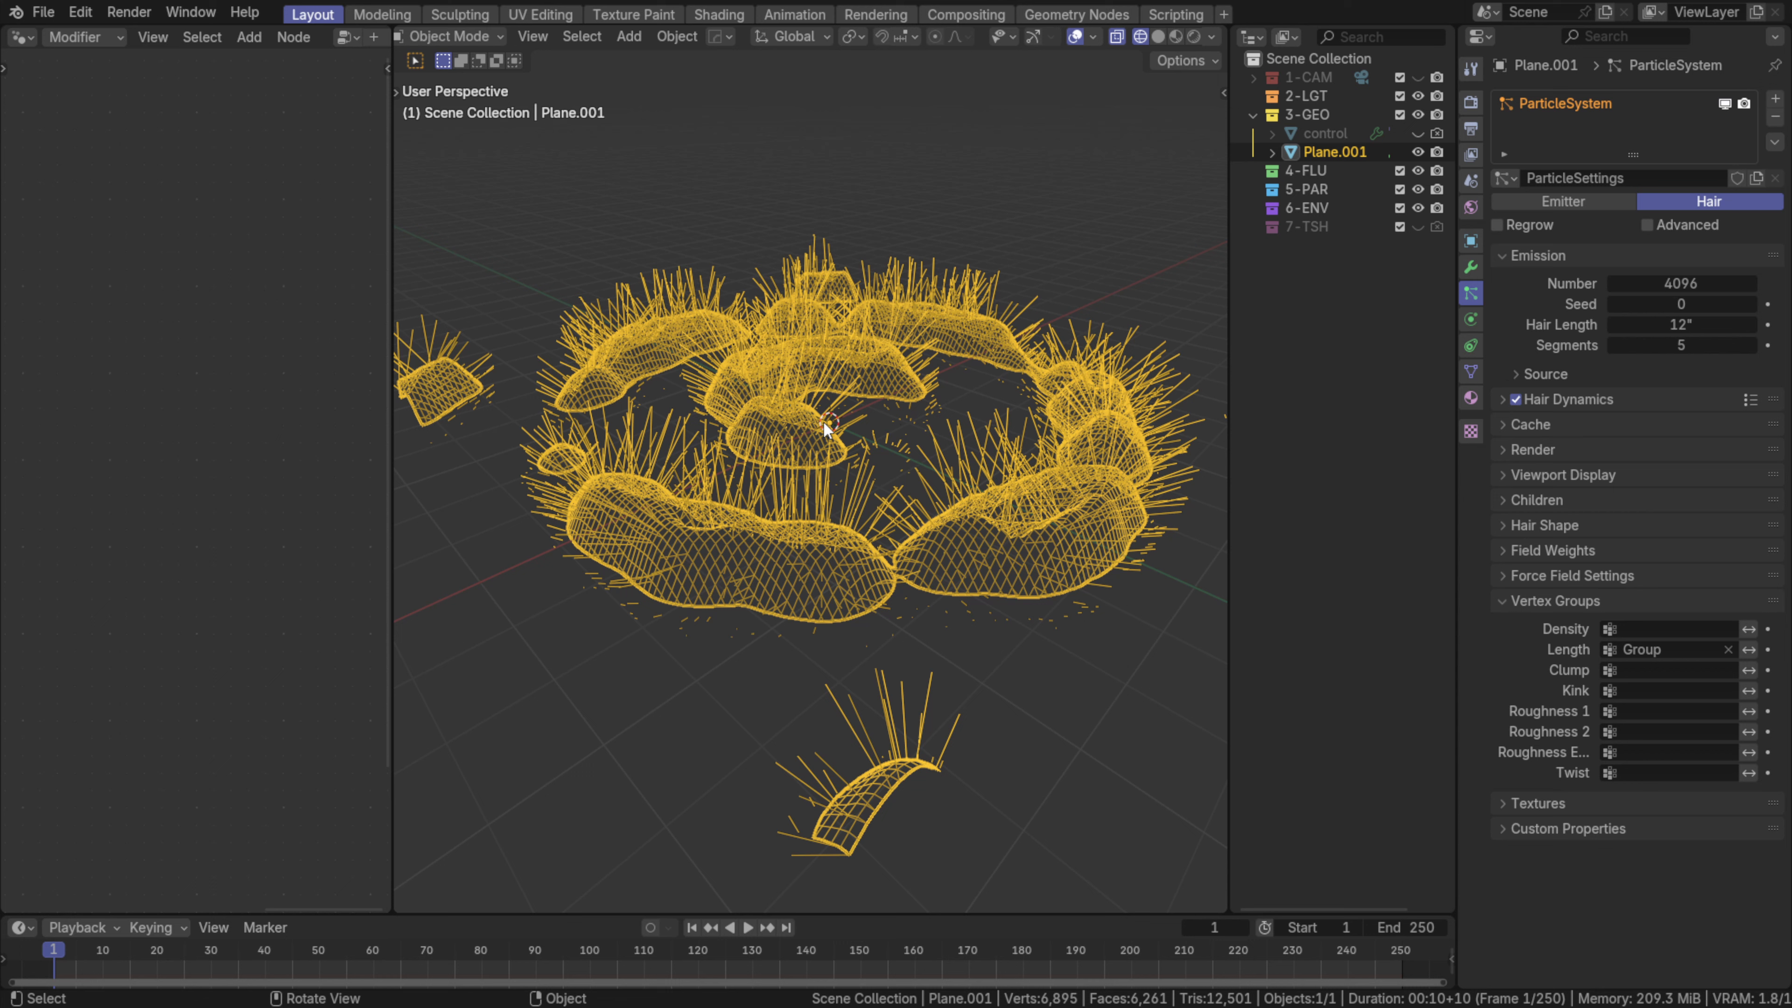
- Add Interpolated children to the hair particles, comparing the look with the None option before keeping Interpolated
click(1536, 599)
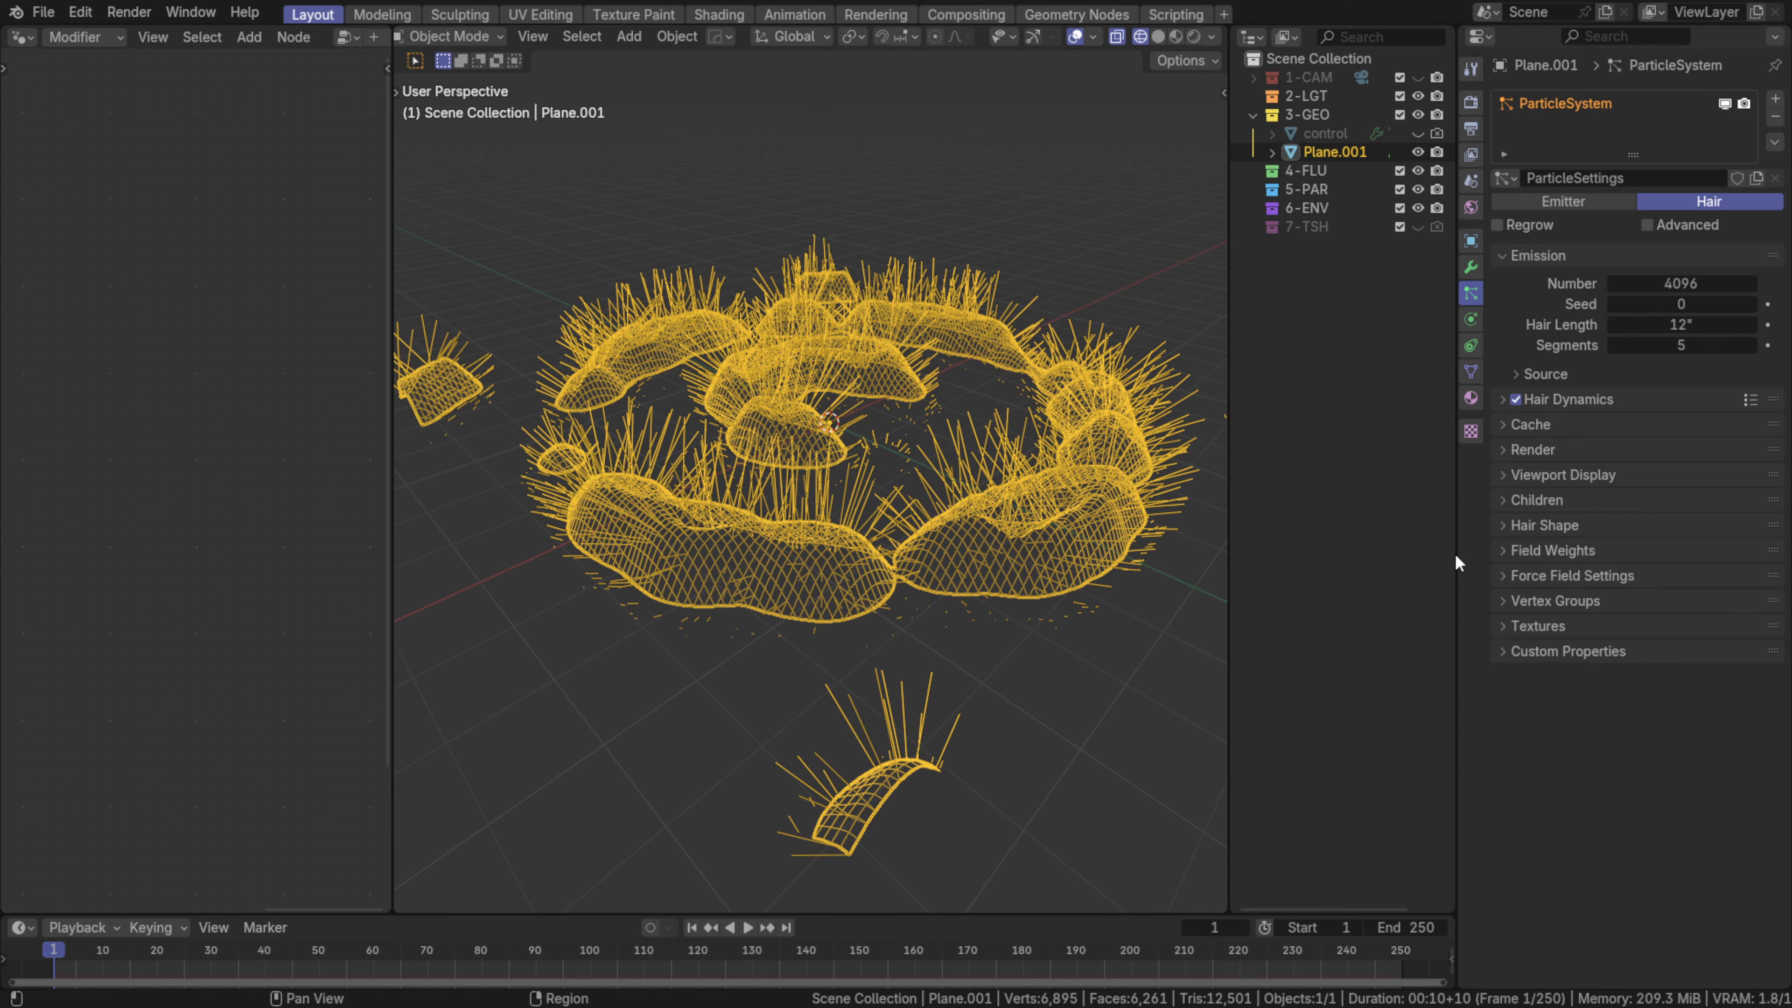
click(1542, 499)
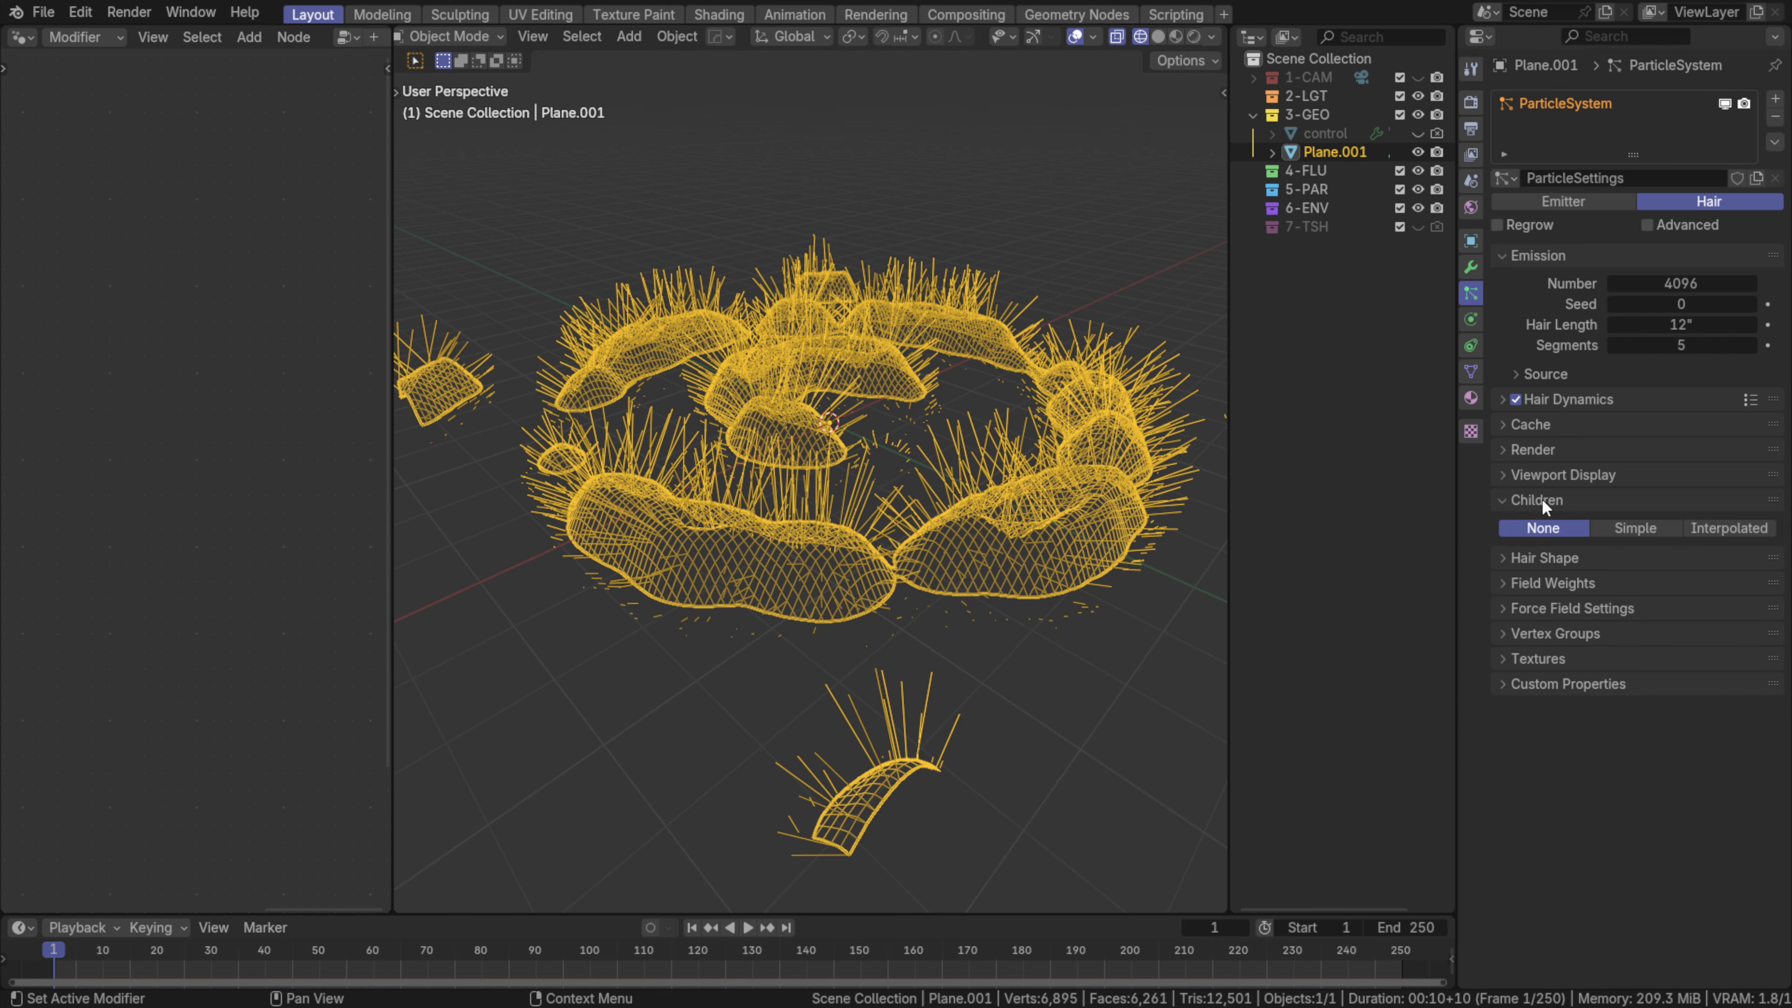
click(1657, 527)
click(1722, 527)
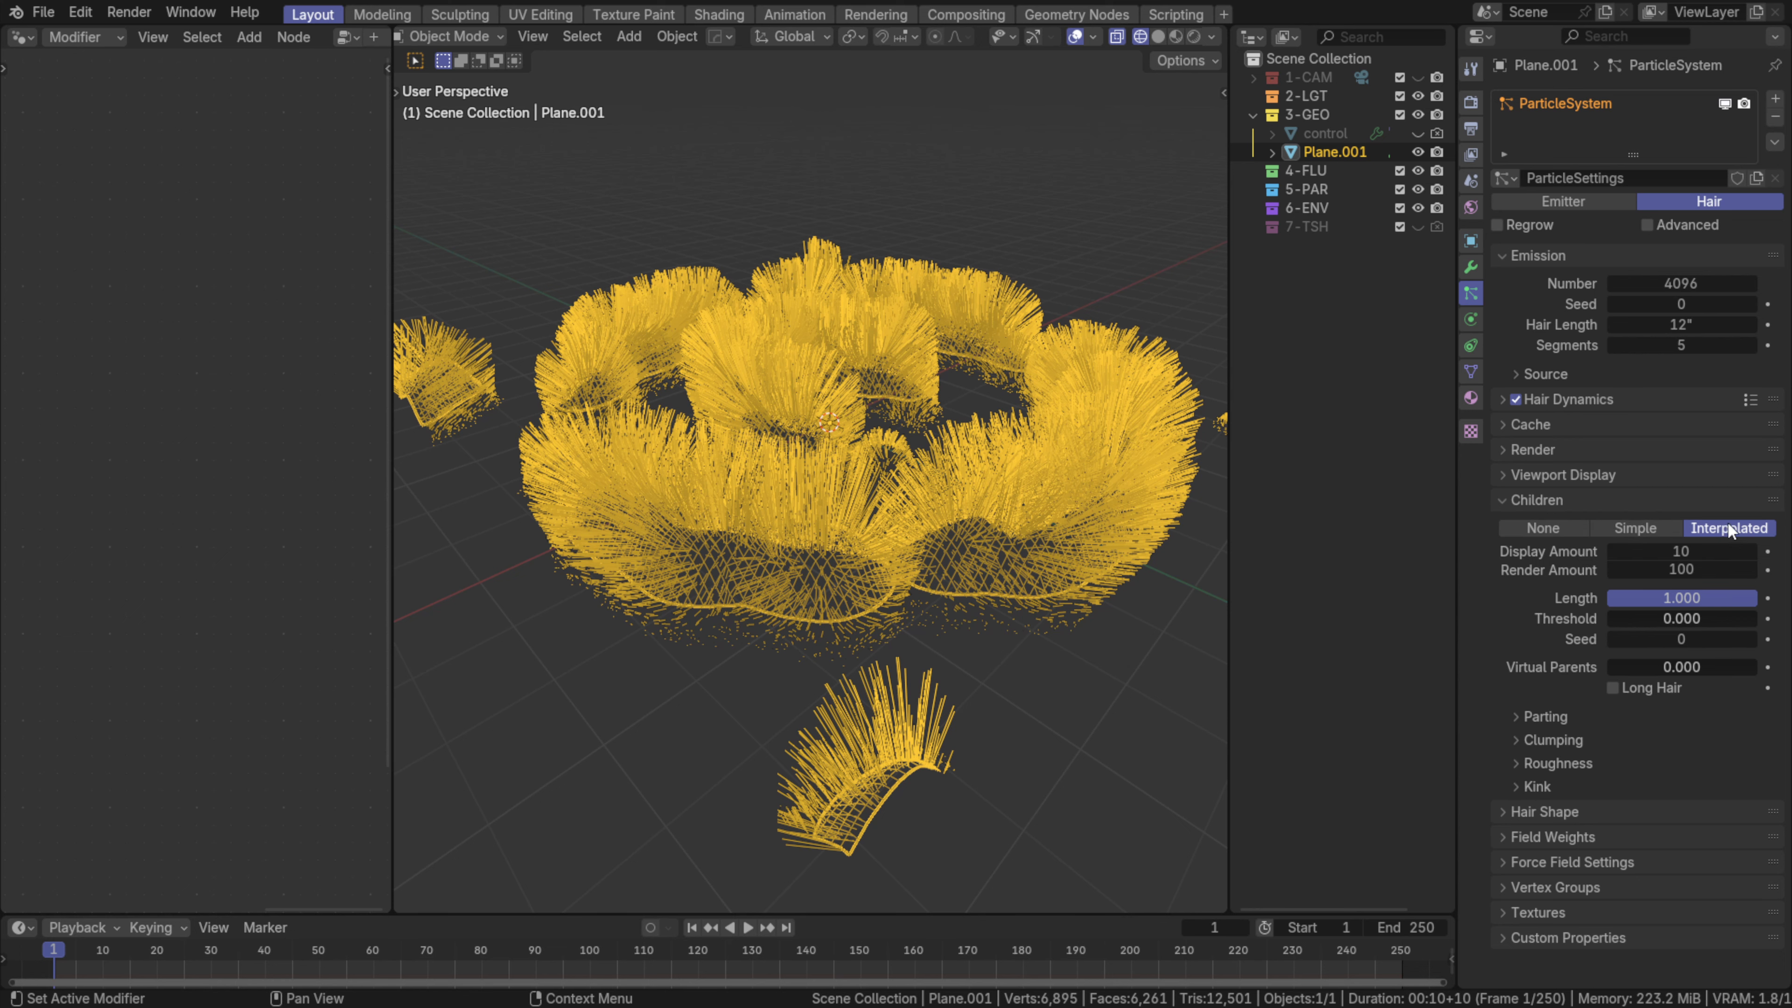
middle_drag(678, 538, 809, 595)
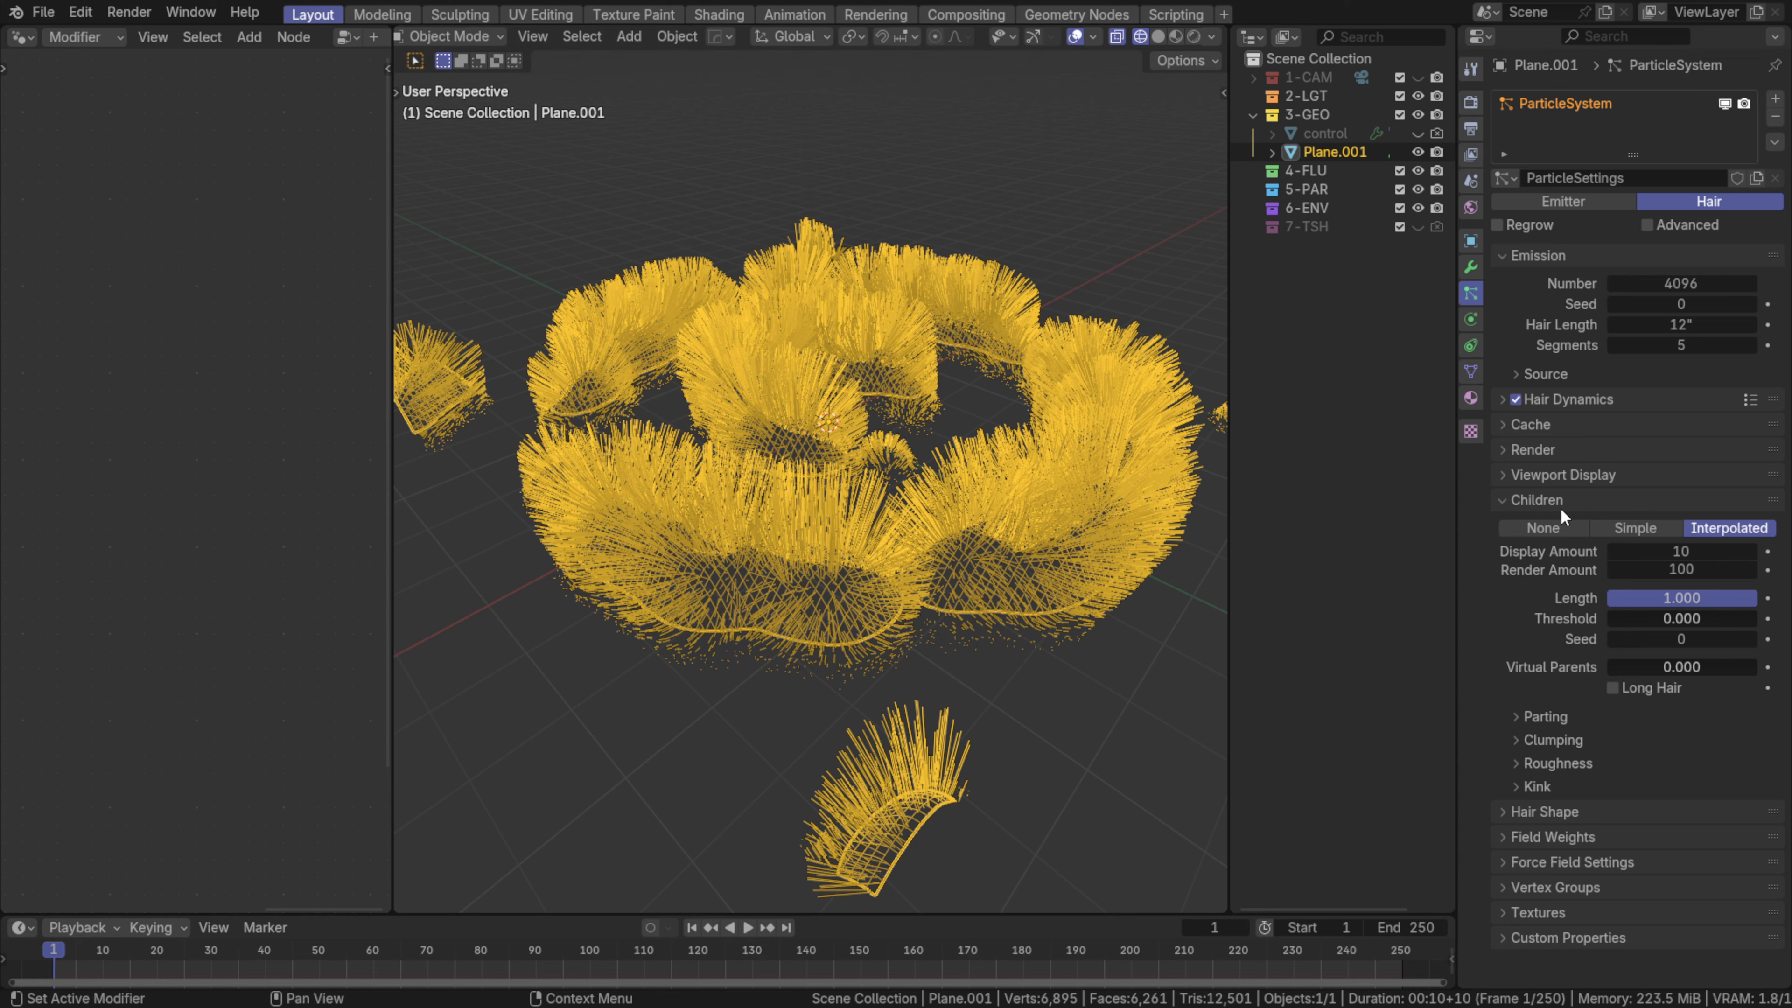
click(1538, 524)
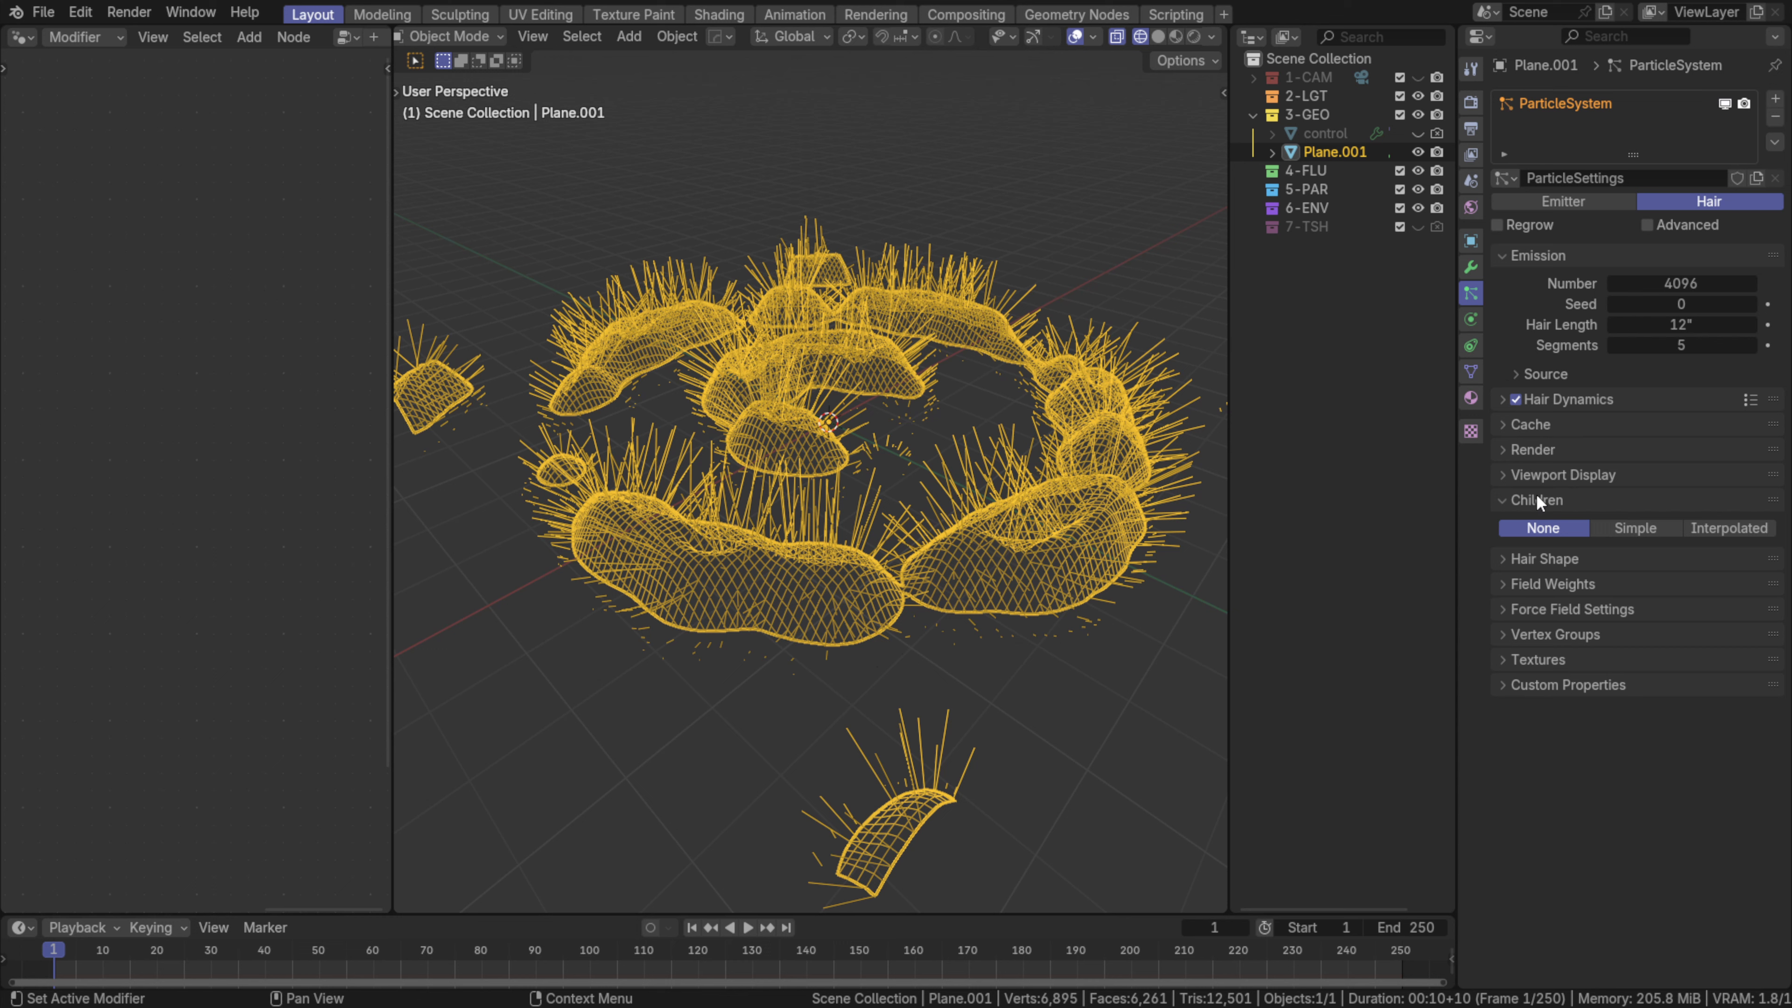
click(1726, 529)
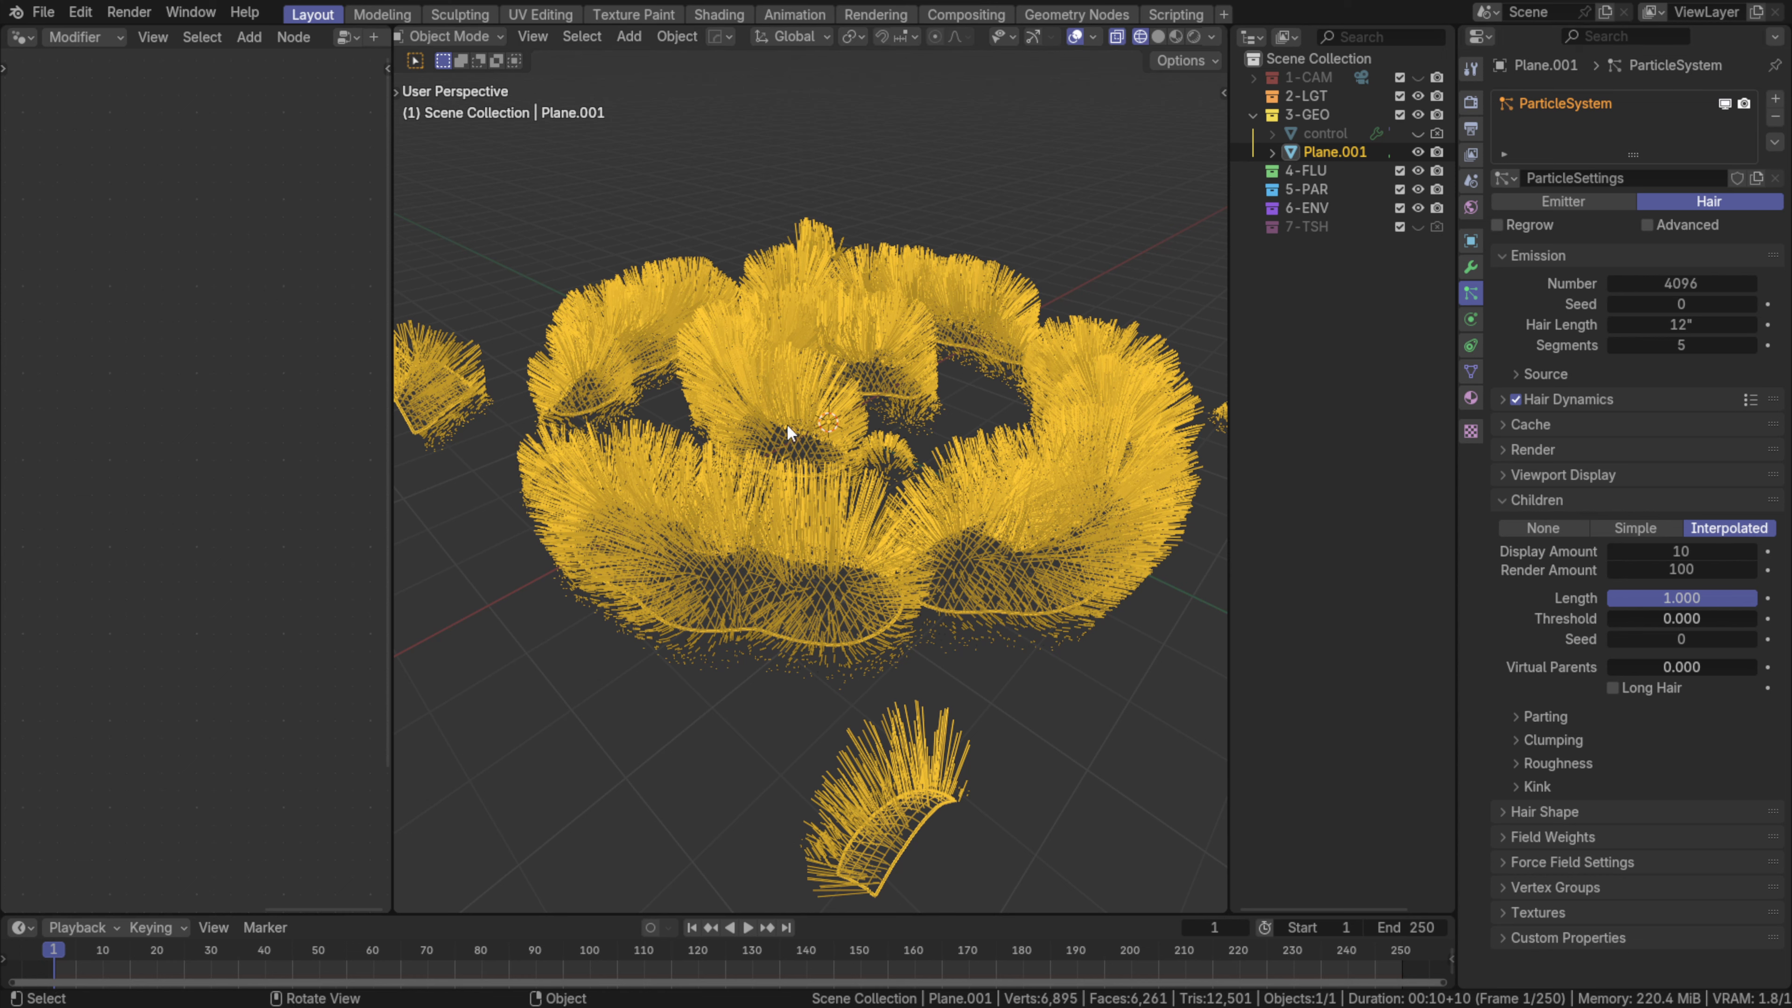
middle_drag(849, 443, 896, 452)
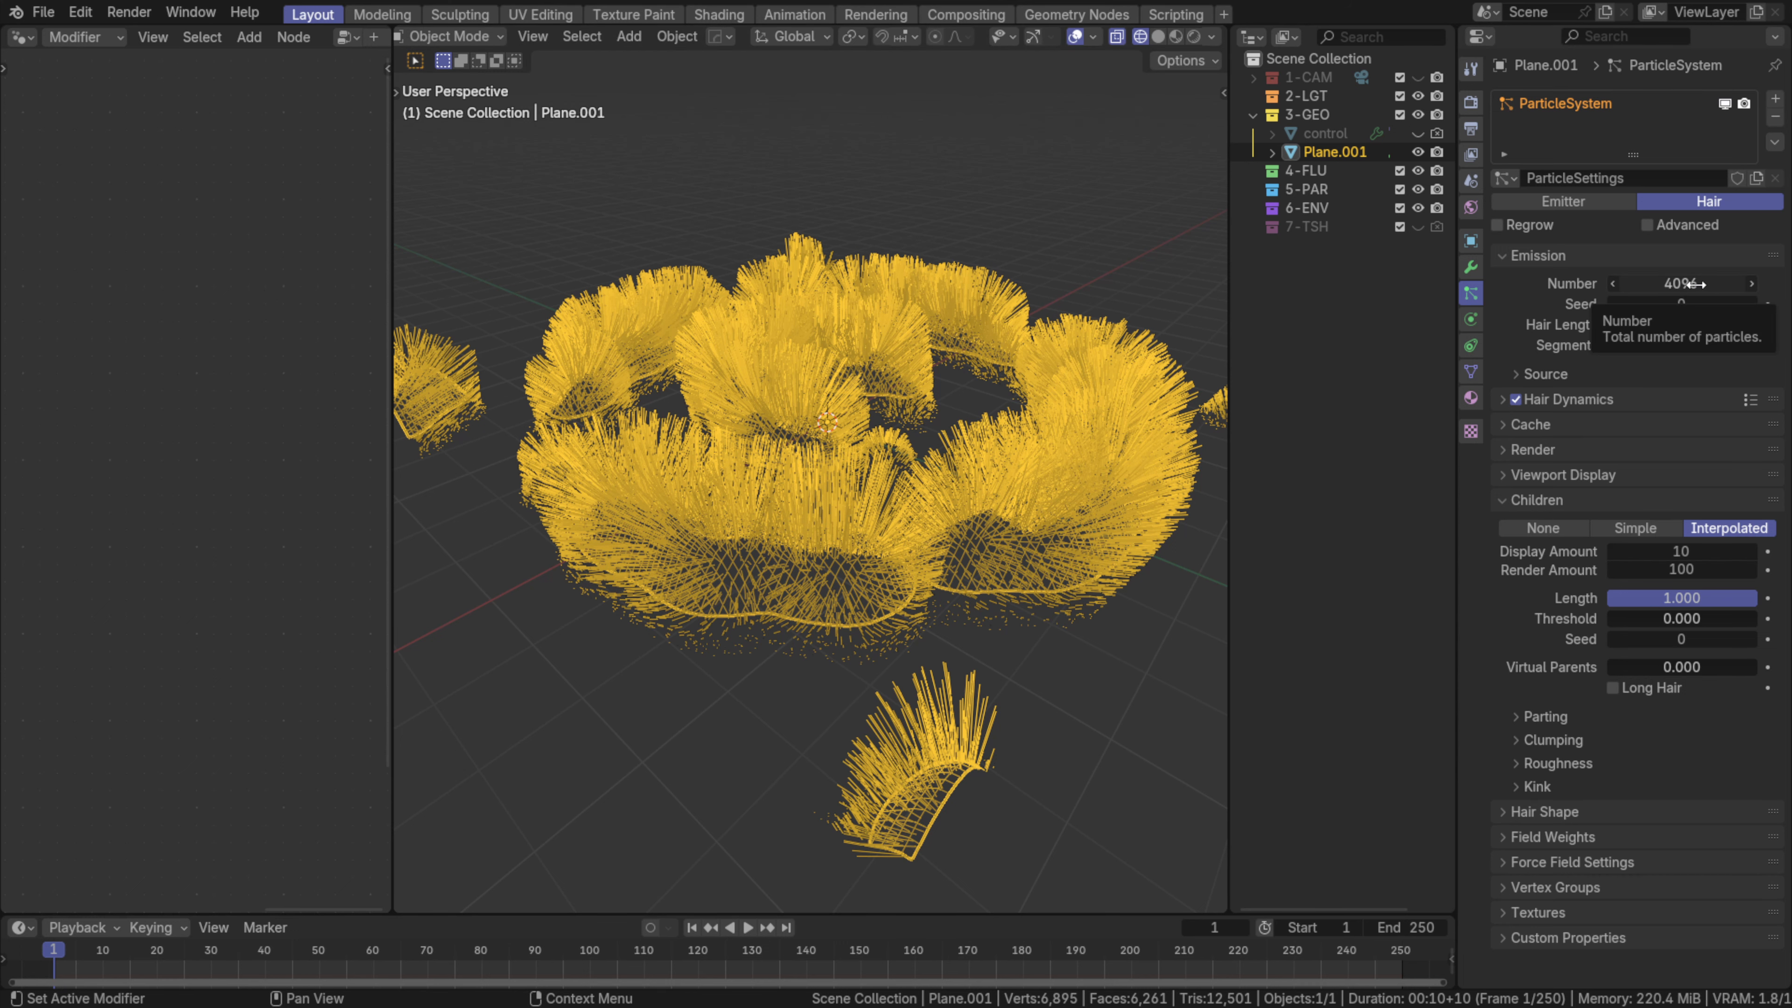
- Raise the particle system's hair number to 8192 and start the animation playback
middle_drag(726, 526, 840, 521)
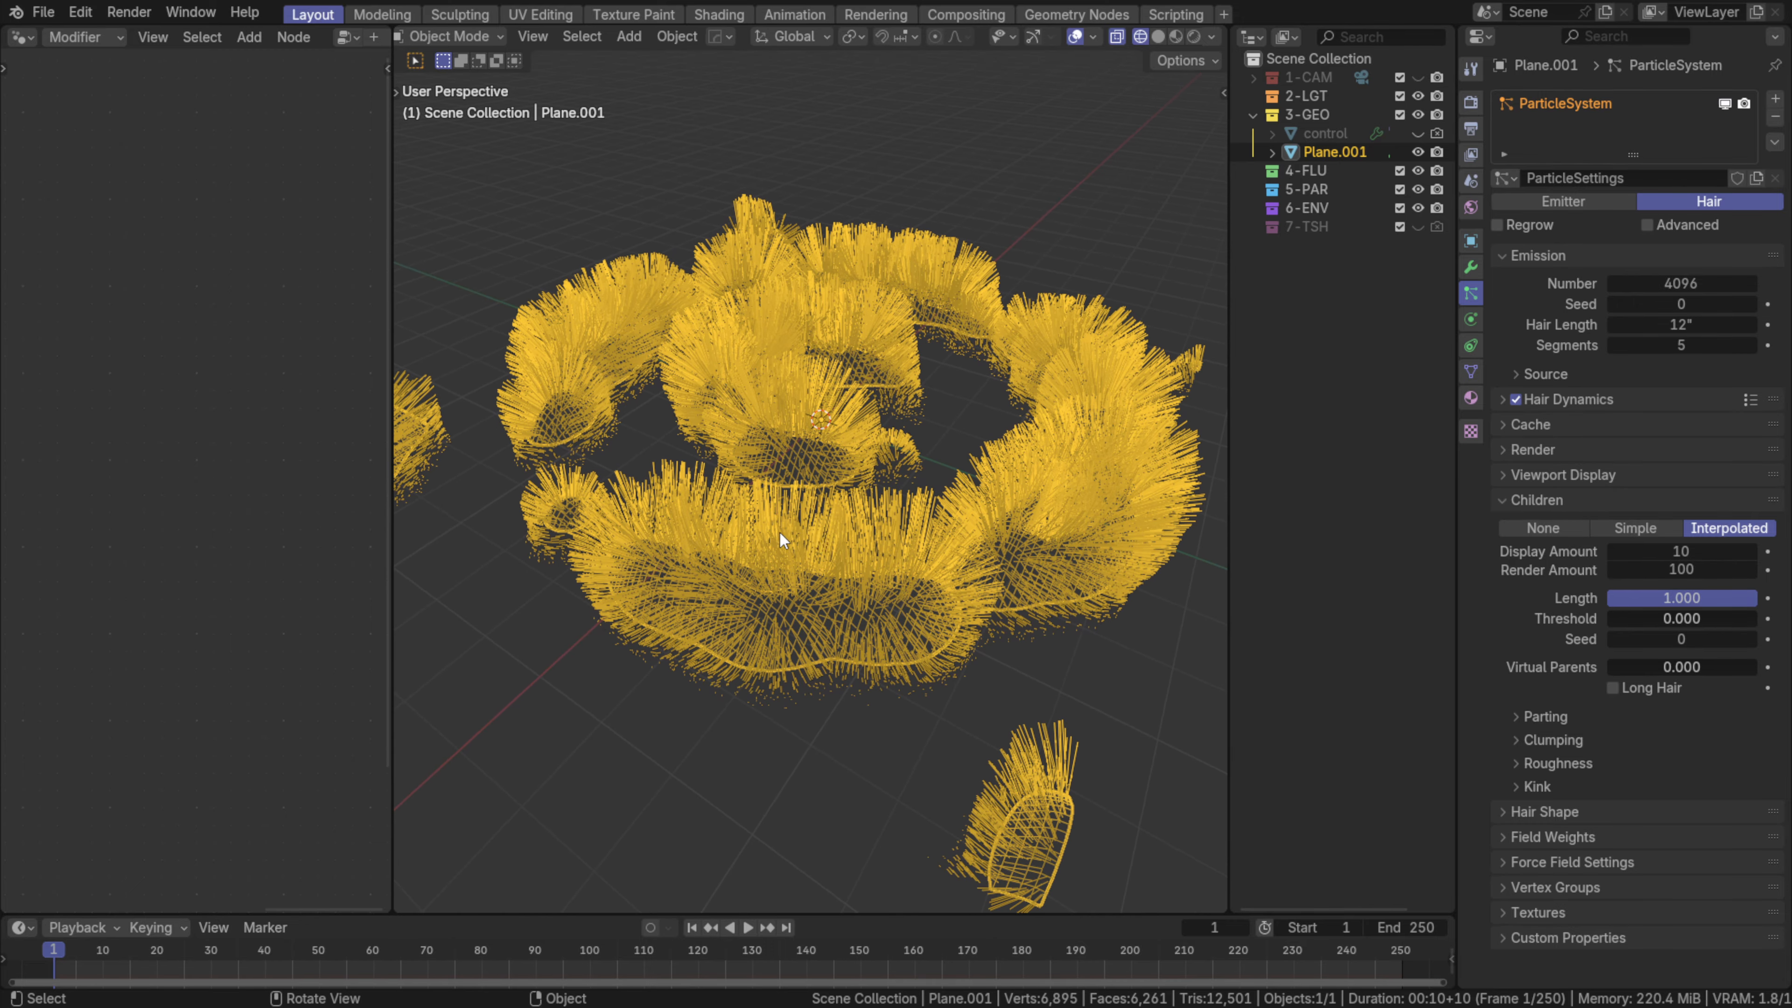
click(1674, 287)
text(8192)
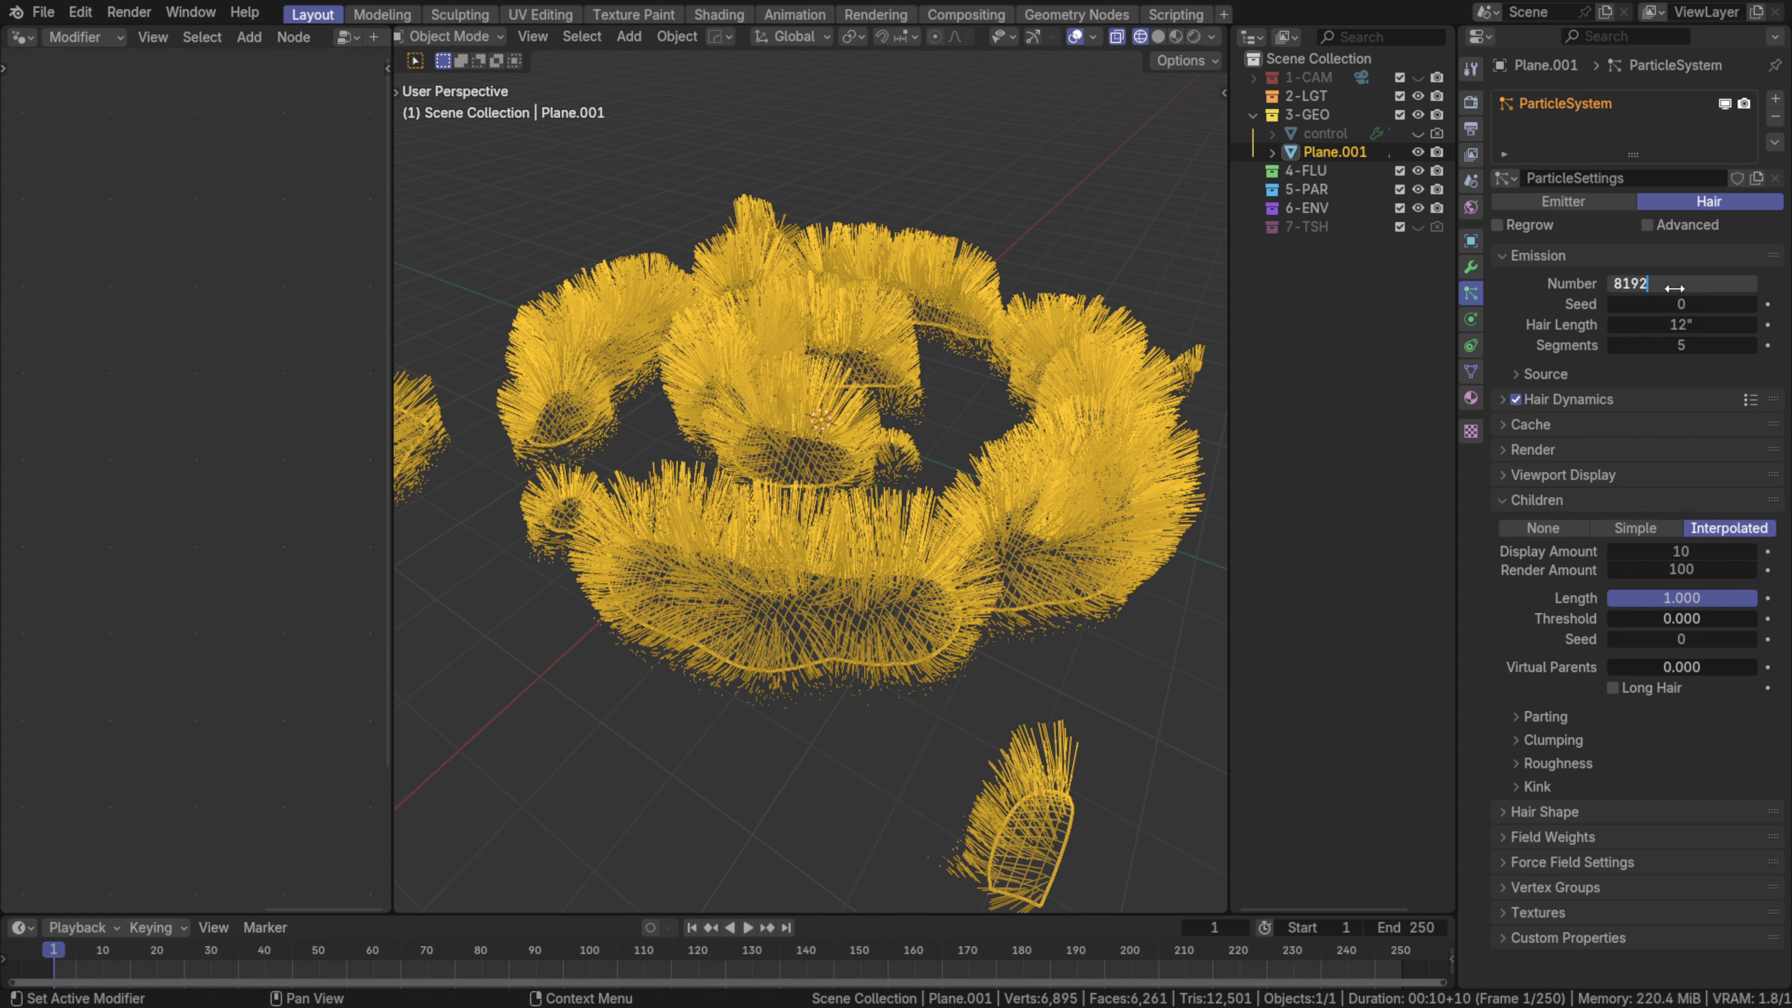
key(Return)
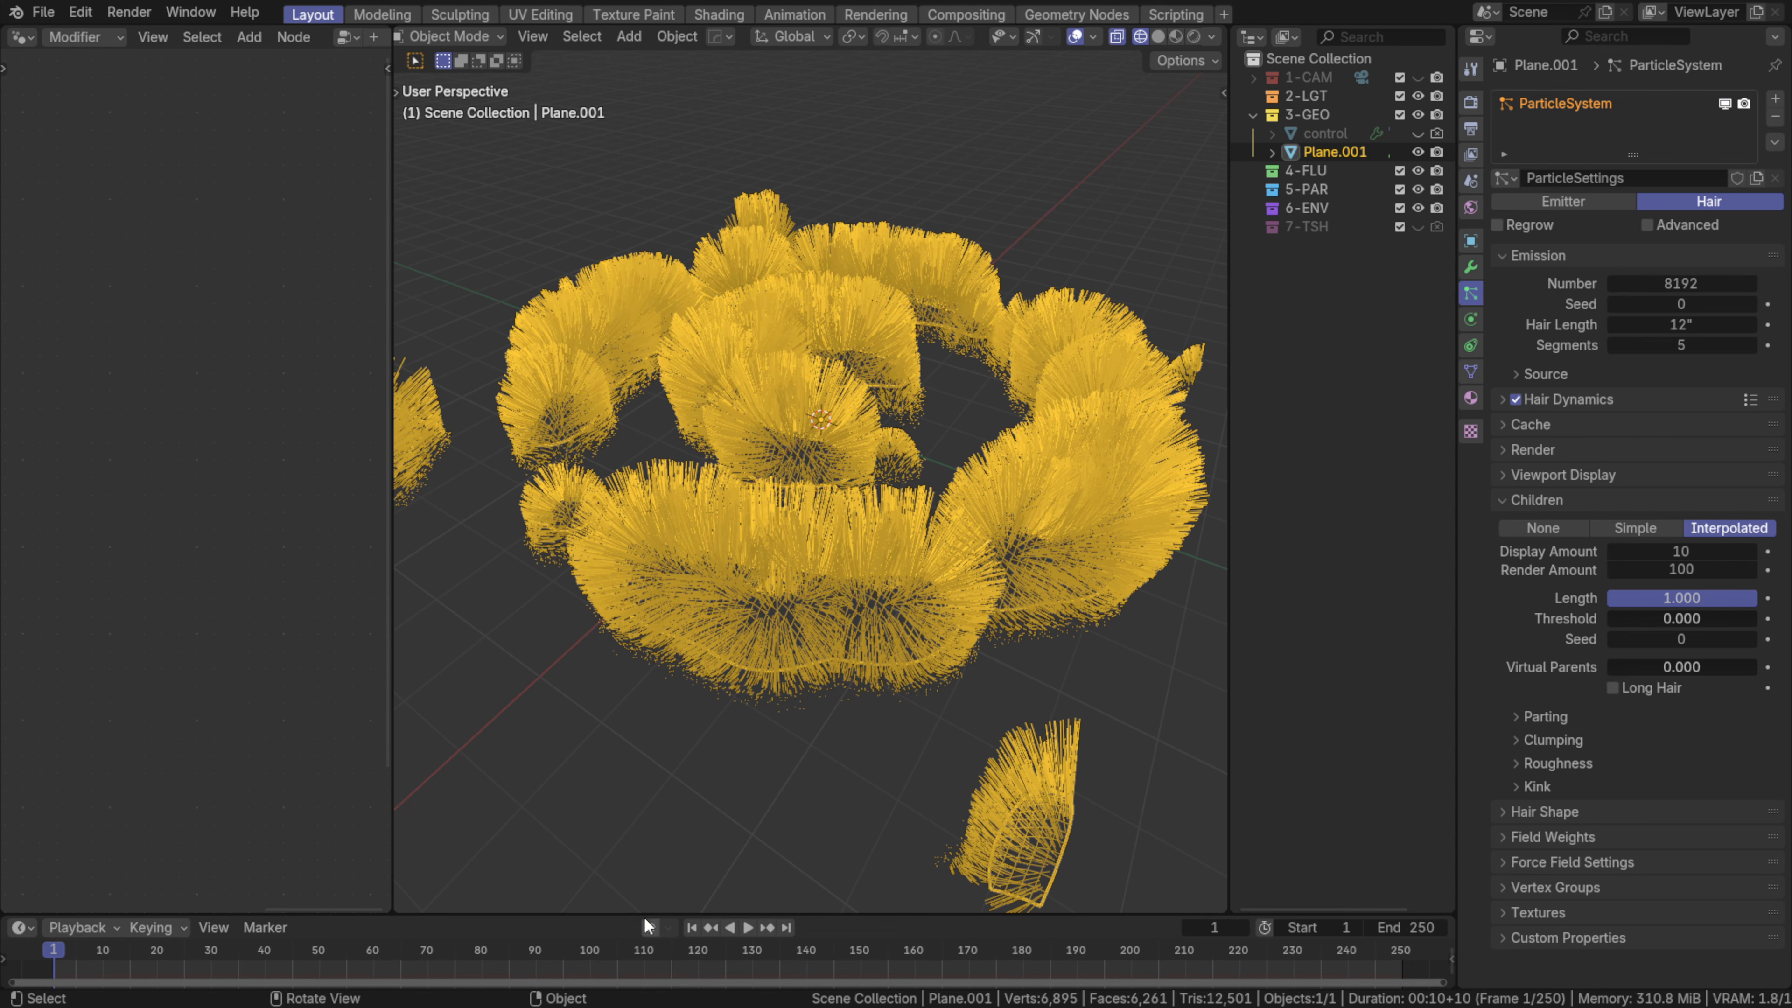
key(space)
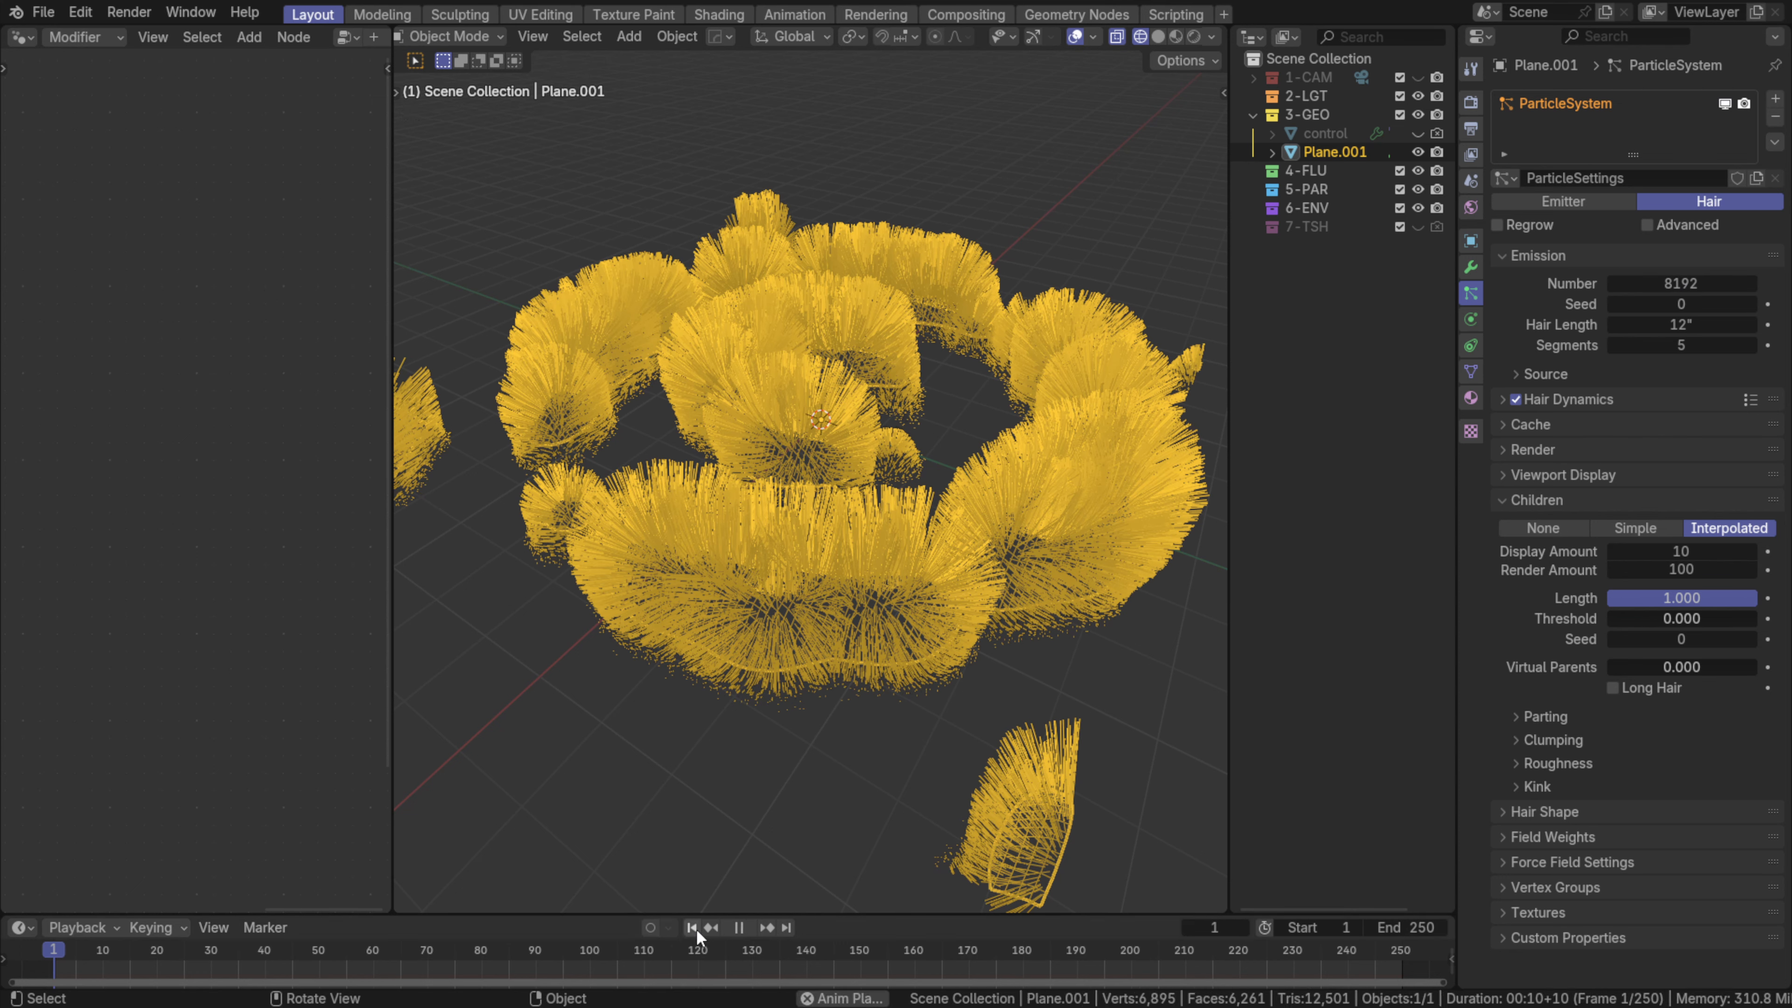
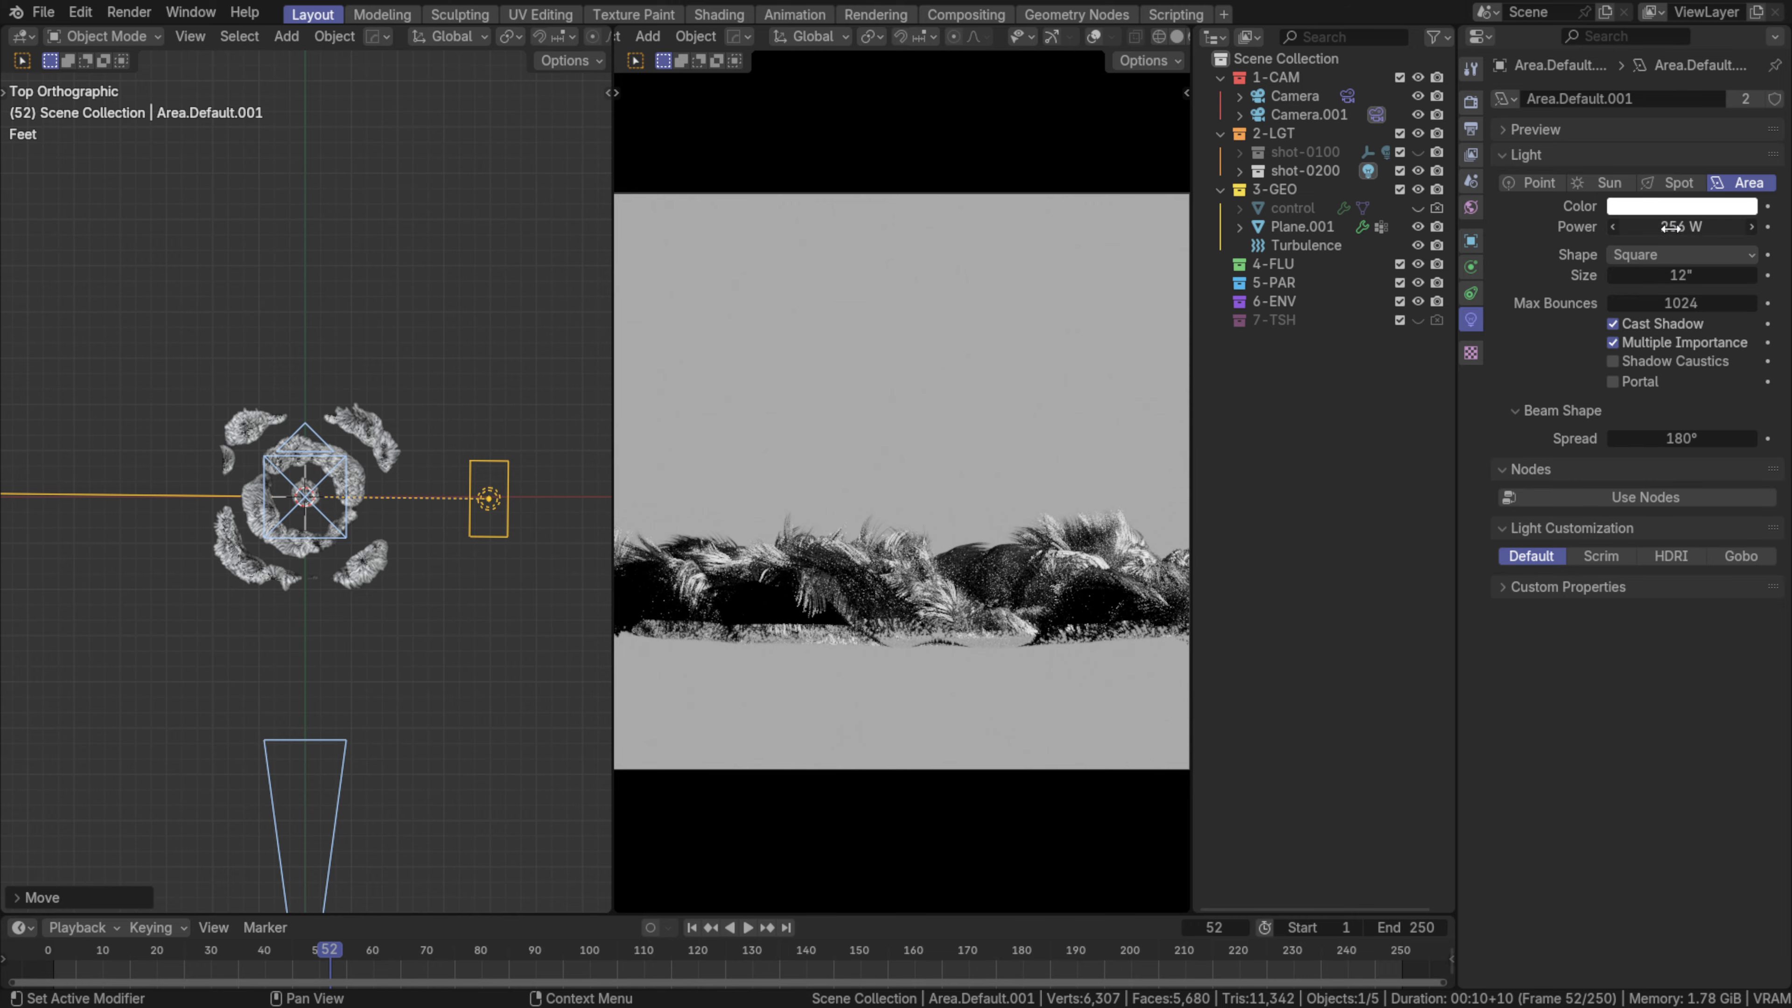
- Scale the area light beside the fur up by about 1.6 and lower it closer to the fur in front view
scroll(474, 583, up, 3)
shift+middle_drag(473, 584, 351, 428)
key(s)
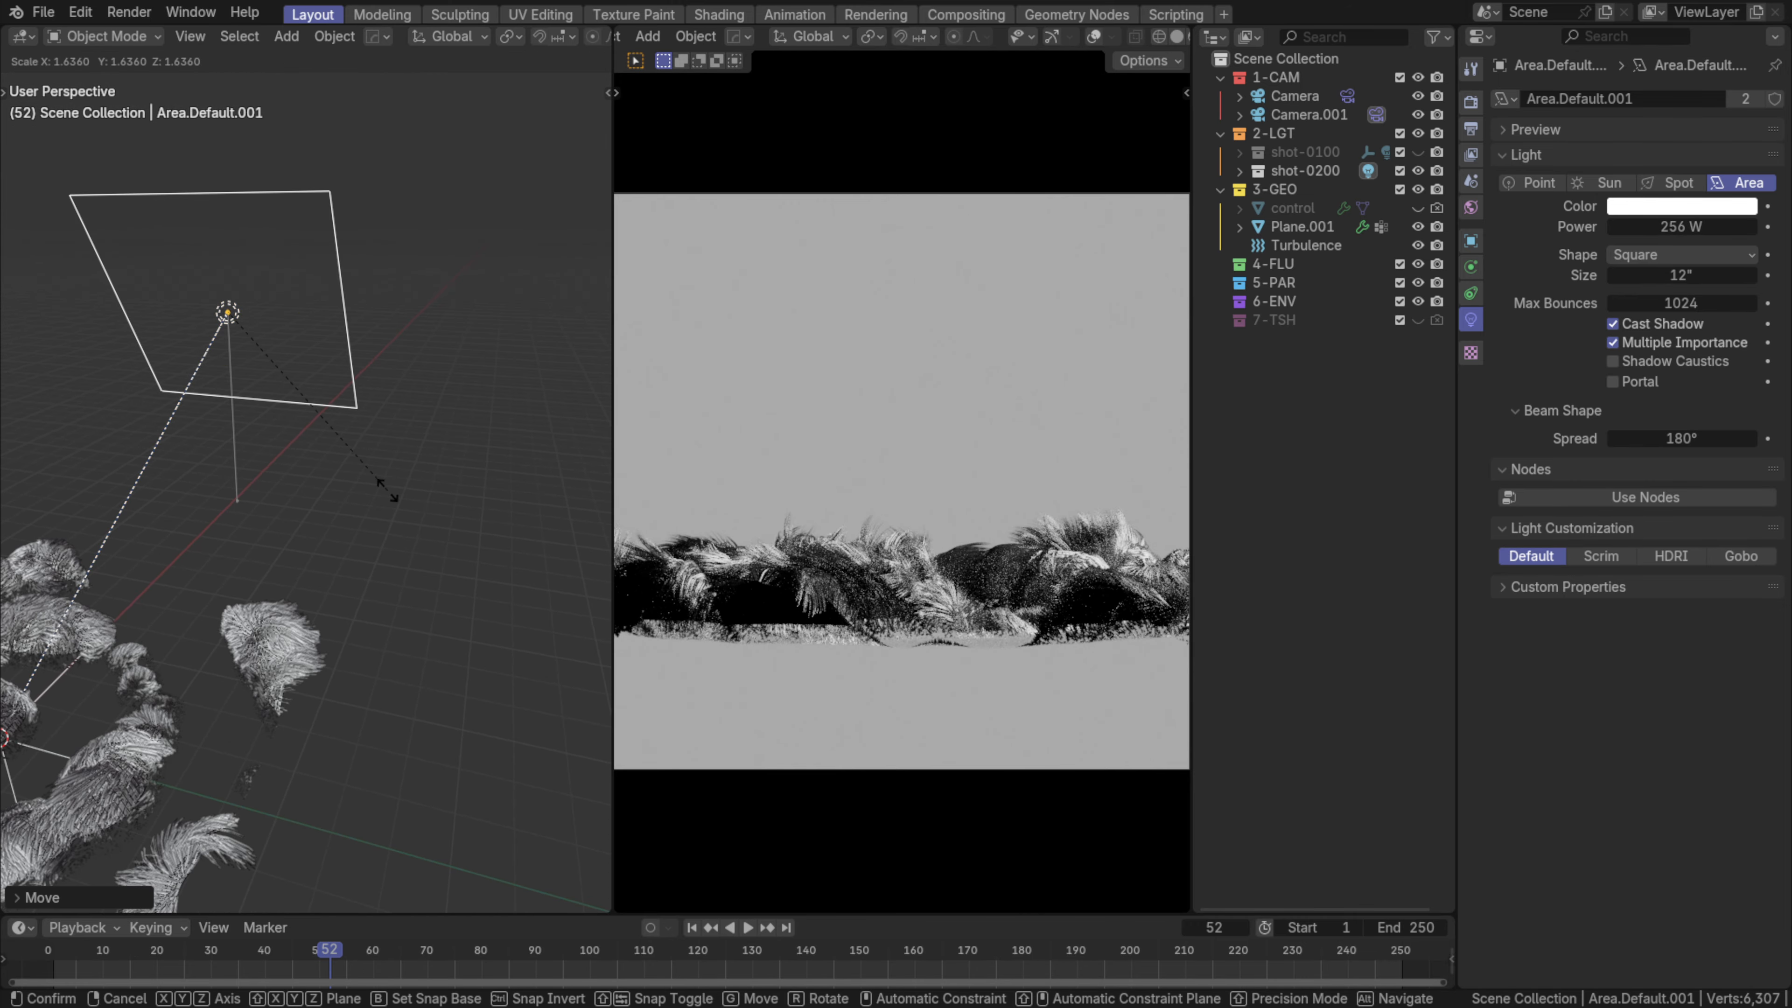
click(386, 489)
middle_drag(433, 479, 295, 438)
key(g)
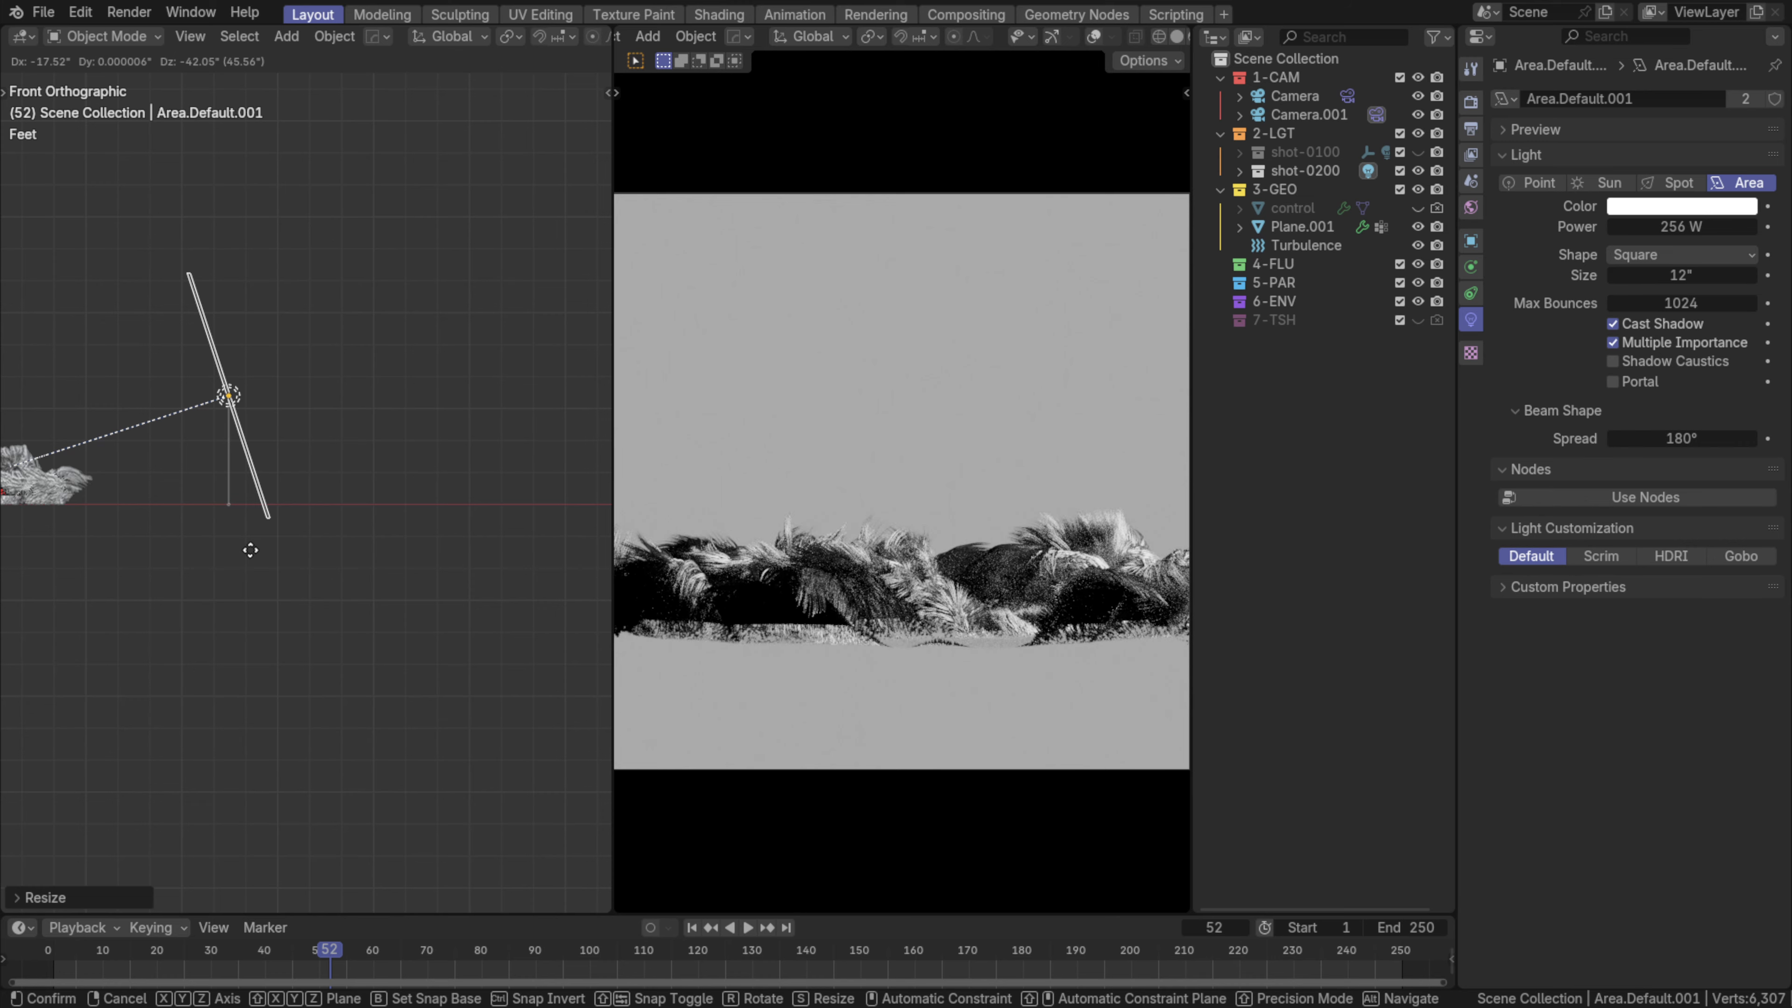
click(238, 587)
- Check the side lighting on the fur at frame 99 and play the animation, also scrubbing back to frame 83
middle_drag(264, 414, 282, 508)
scroll(282, 508, down, 3)
click(585, 952)
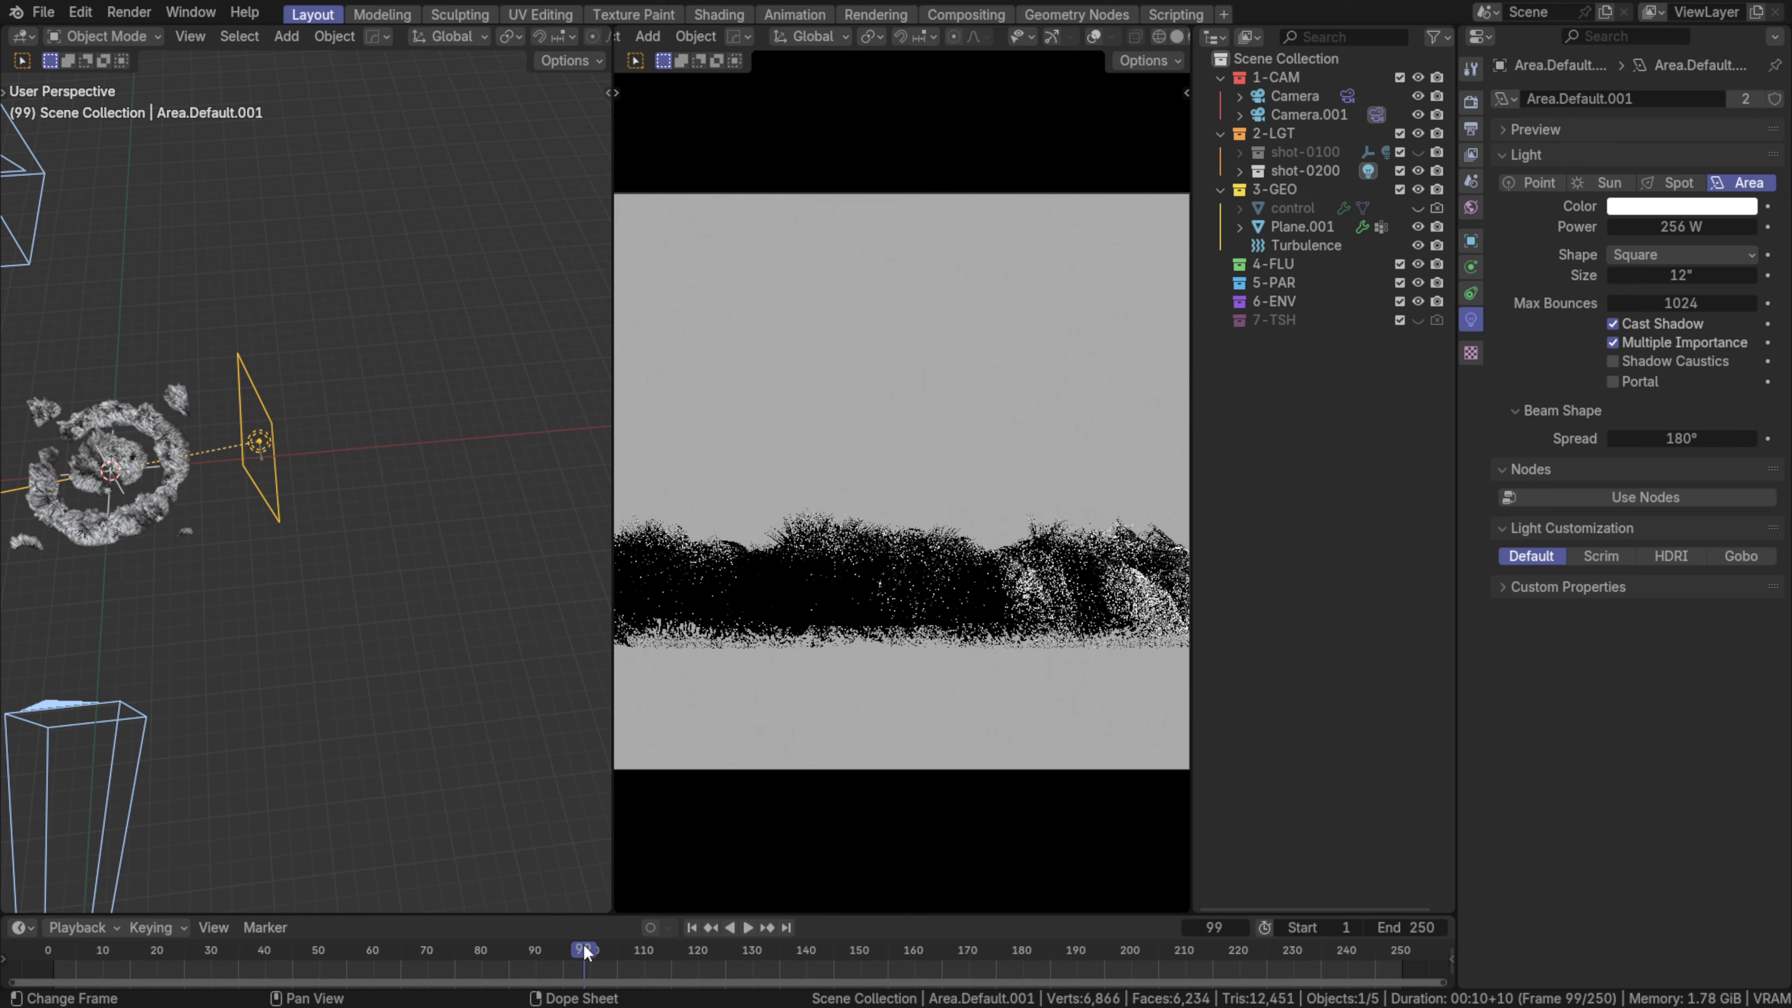
middle_drag(269, 434, 235, 548)
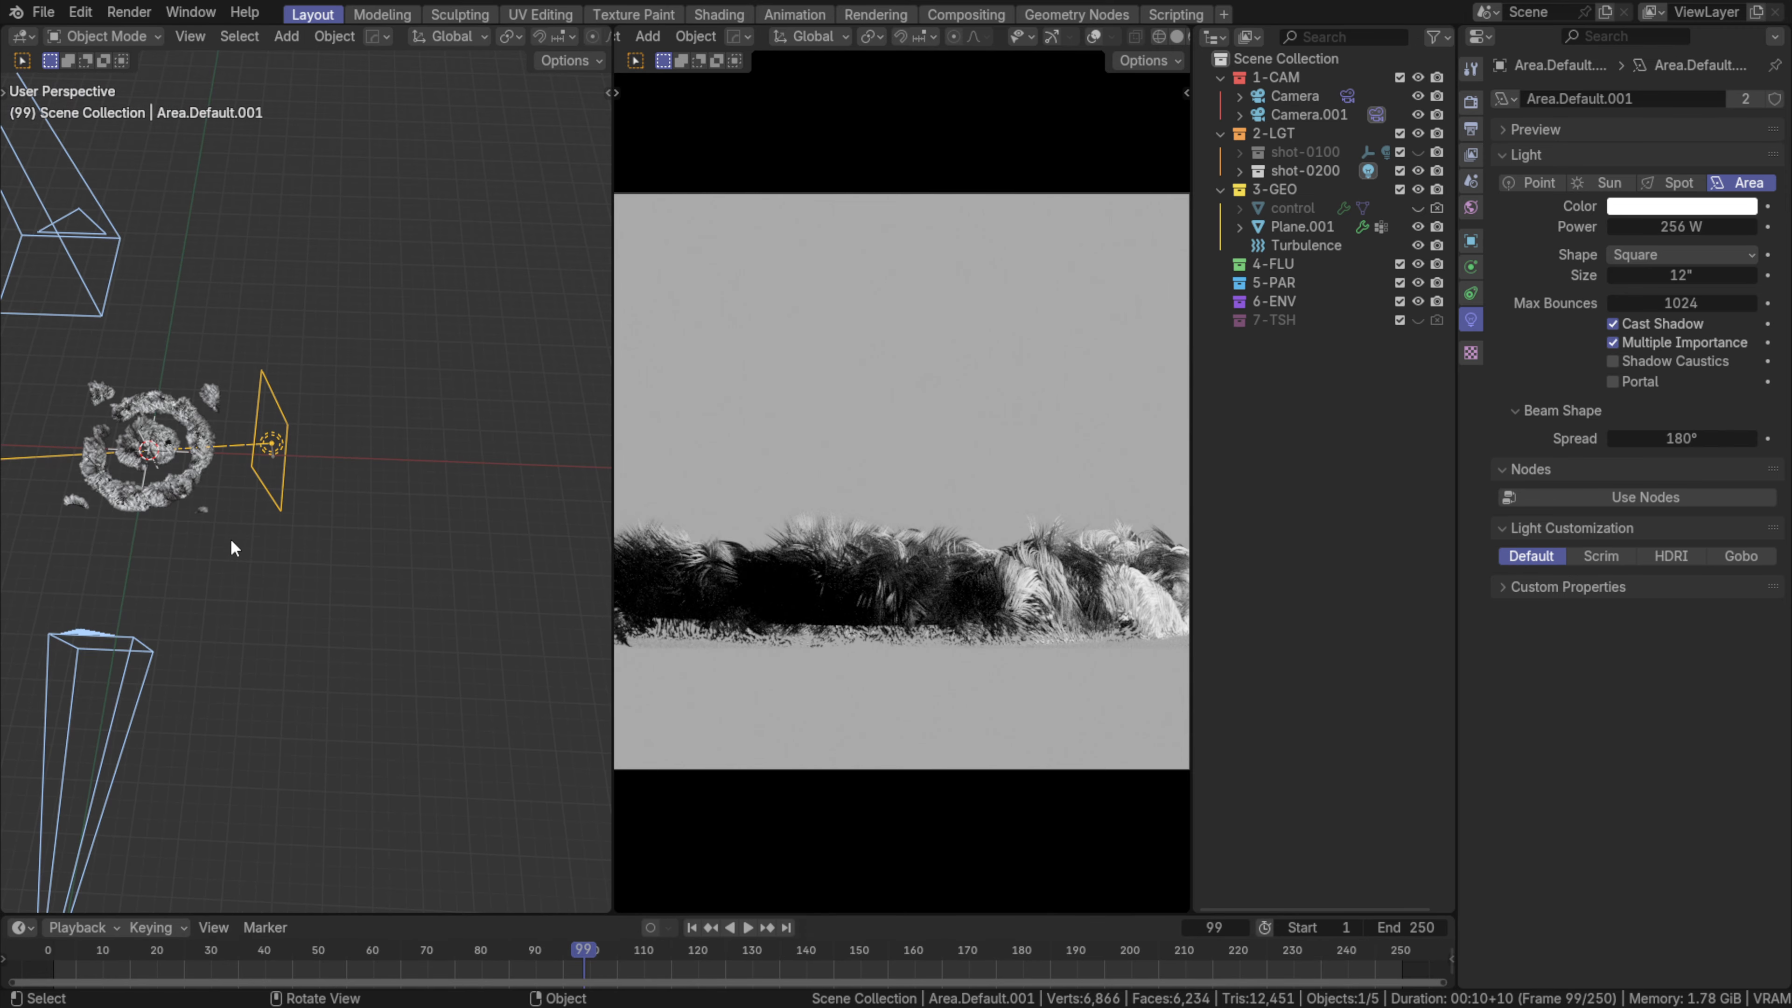
key(space)
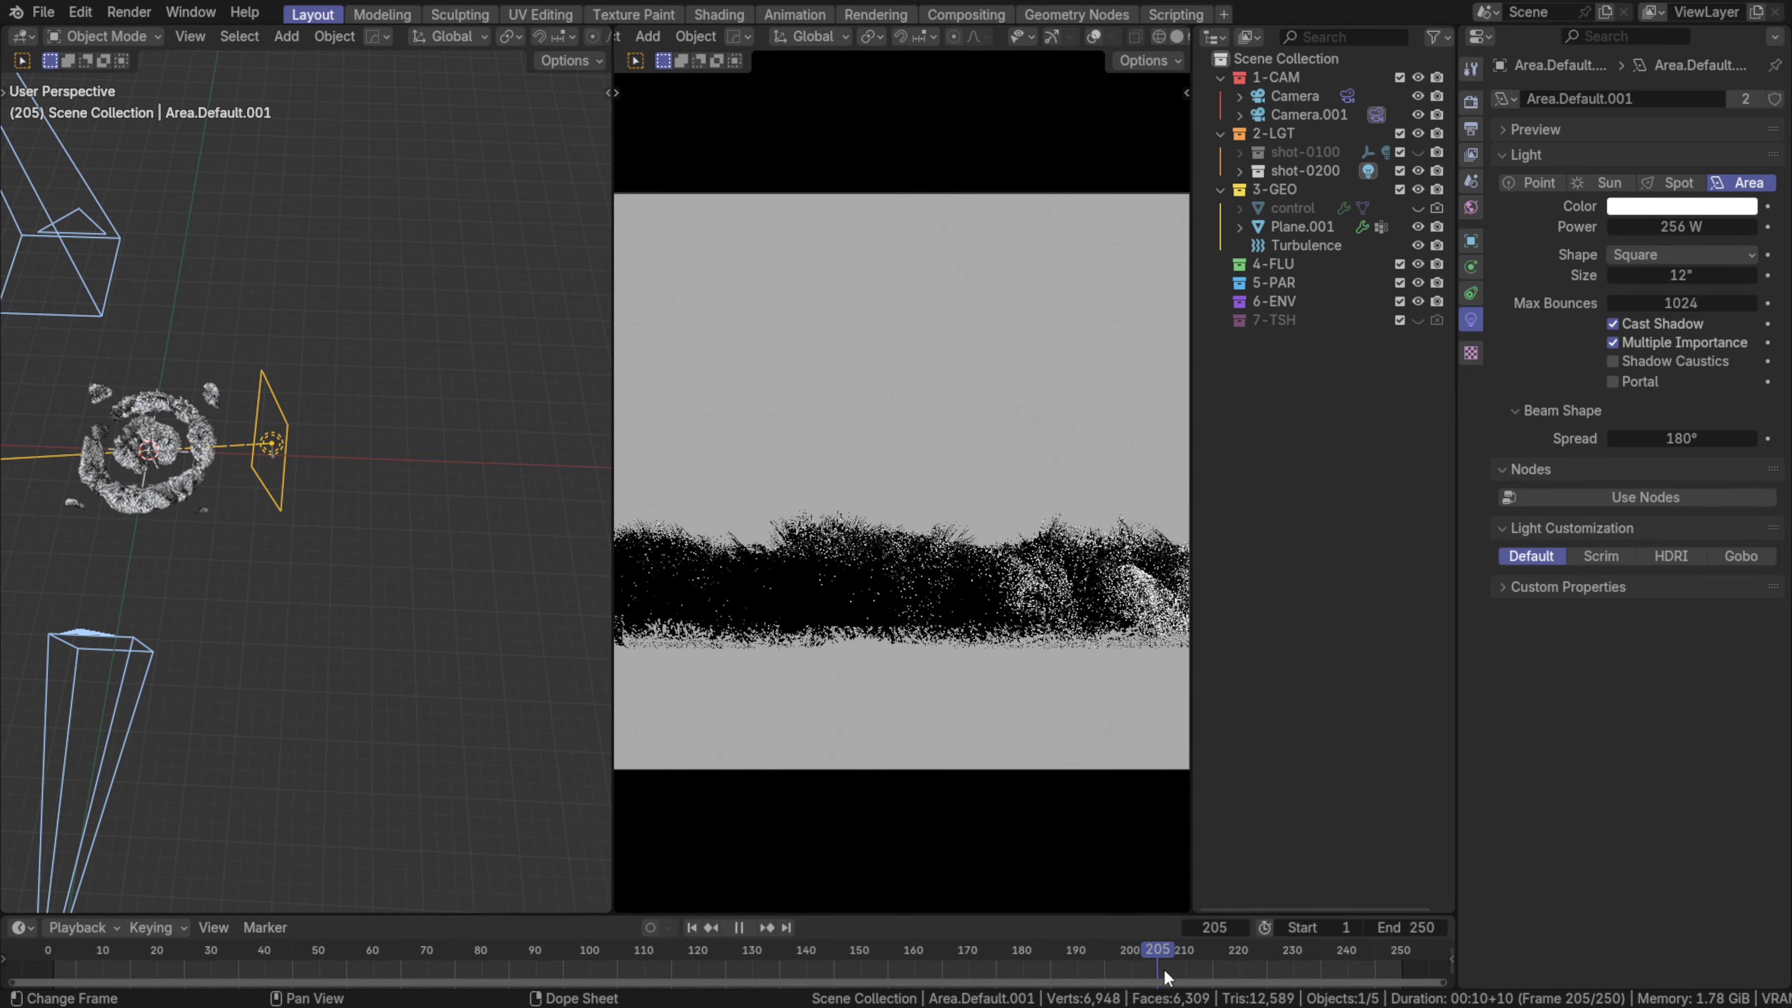
drag(1163, 969, 495, 919)
key(space)
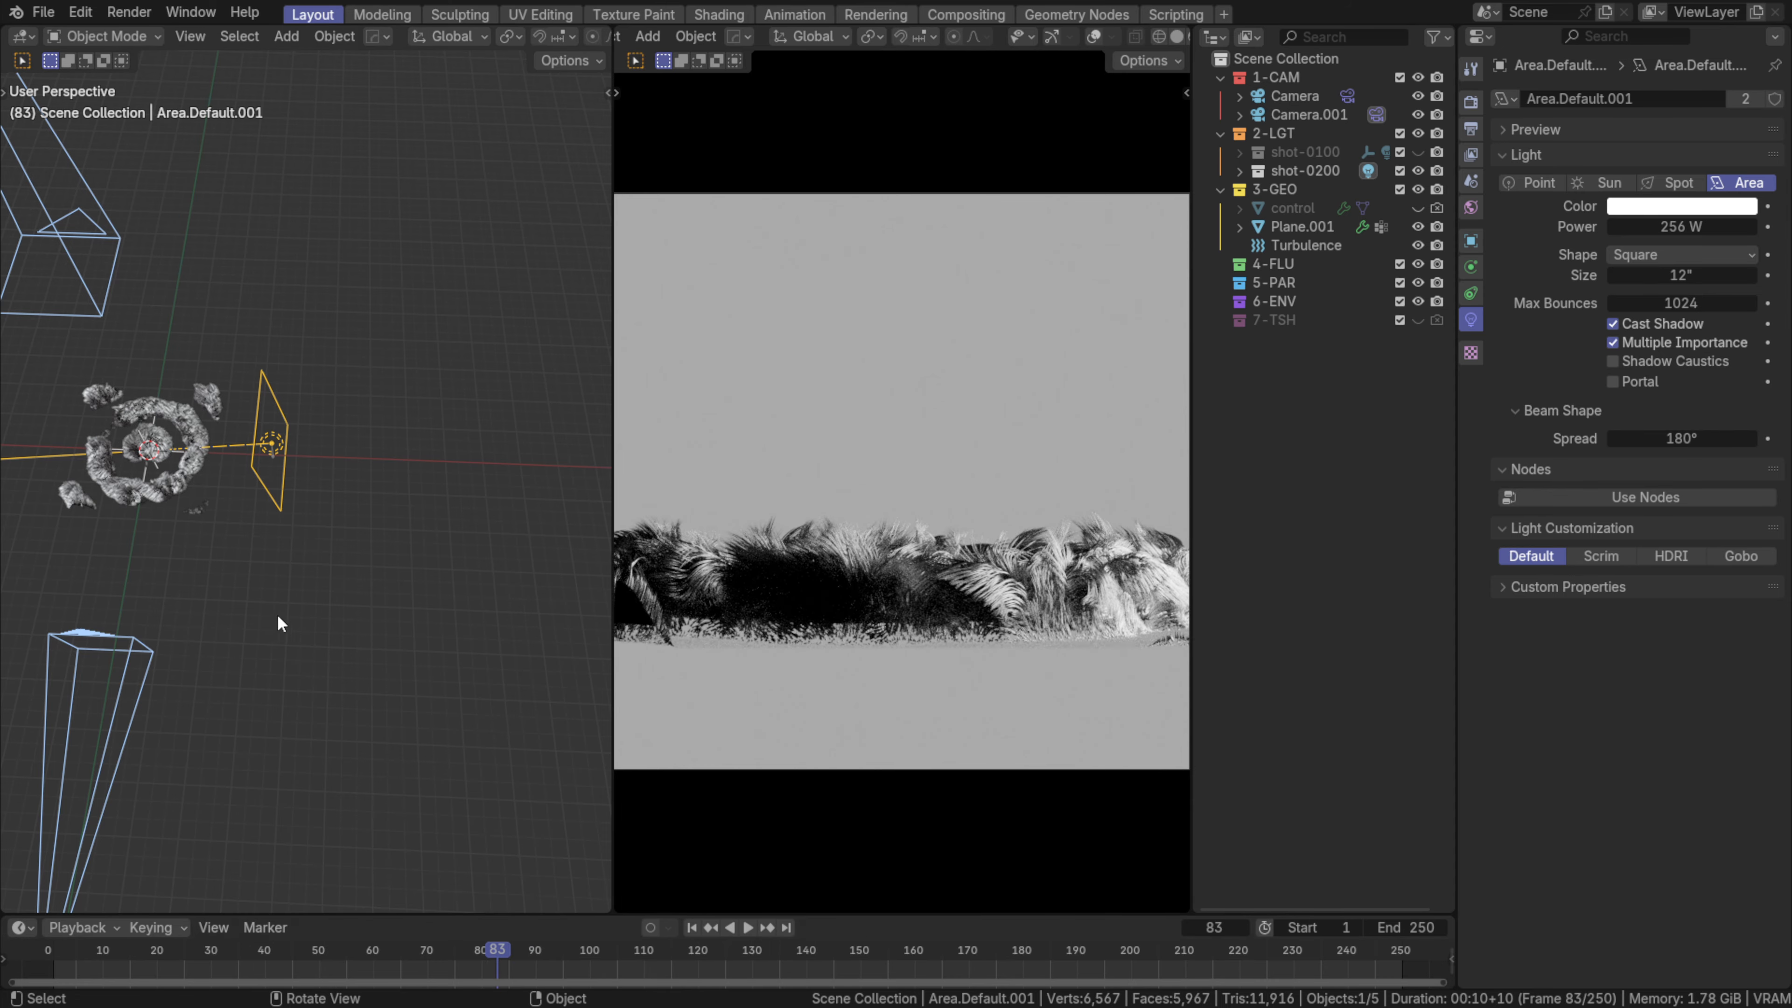
key(space)
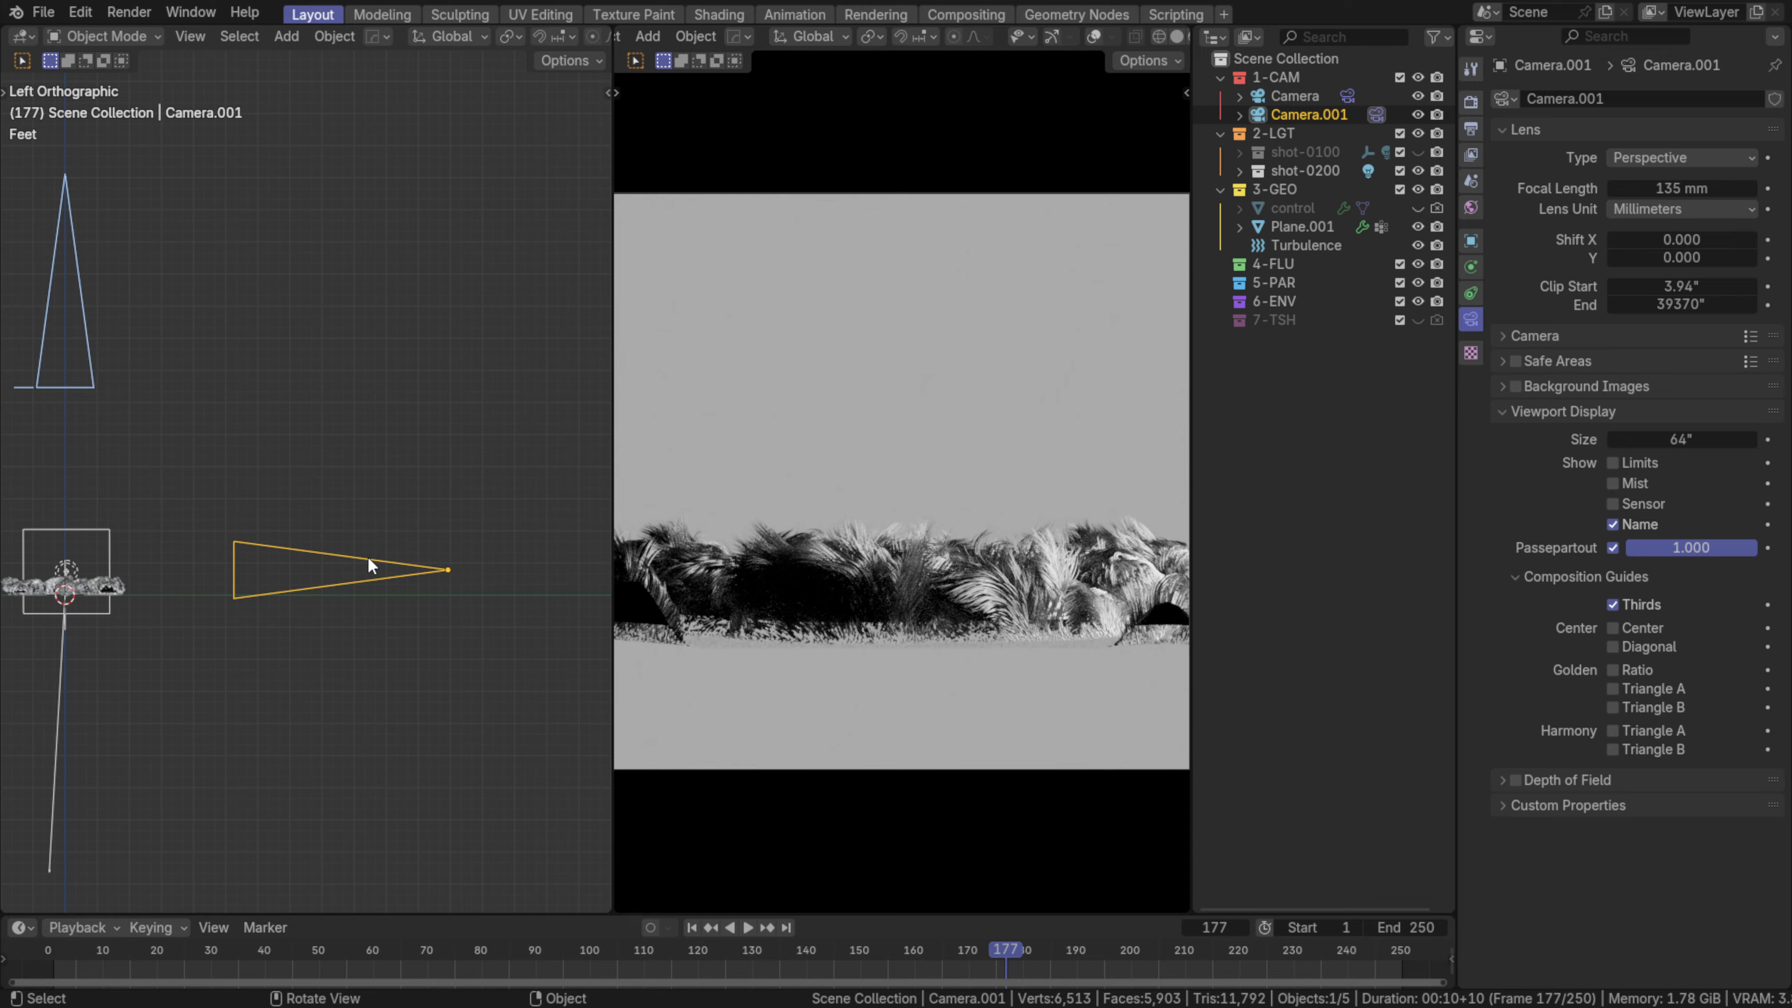
- Duplicate the Camera.001 side-on camera and raise the copy straight up along the Z axis
key(r)
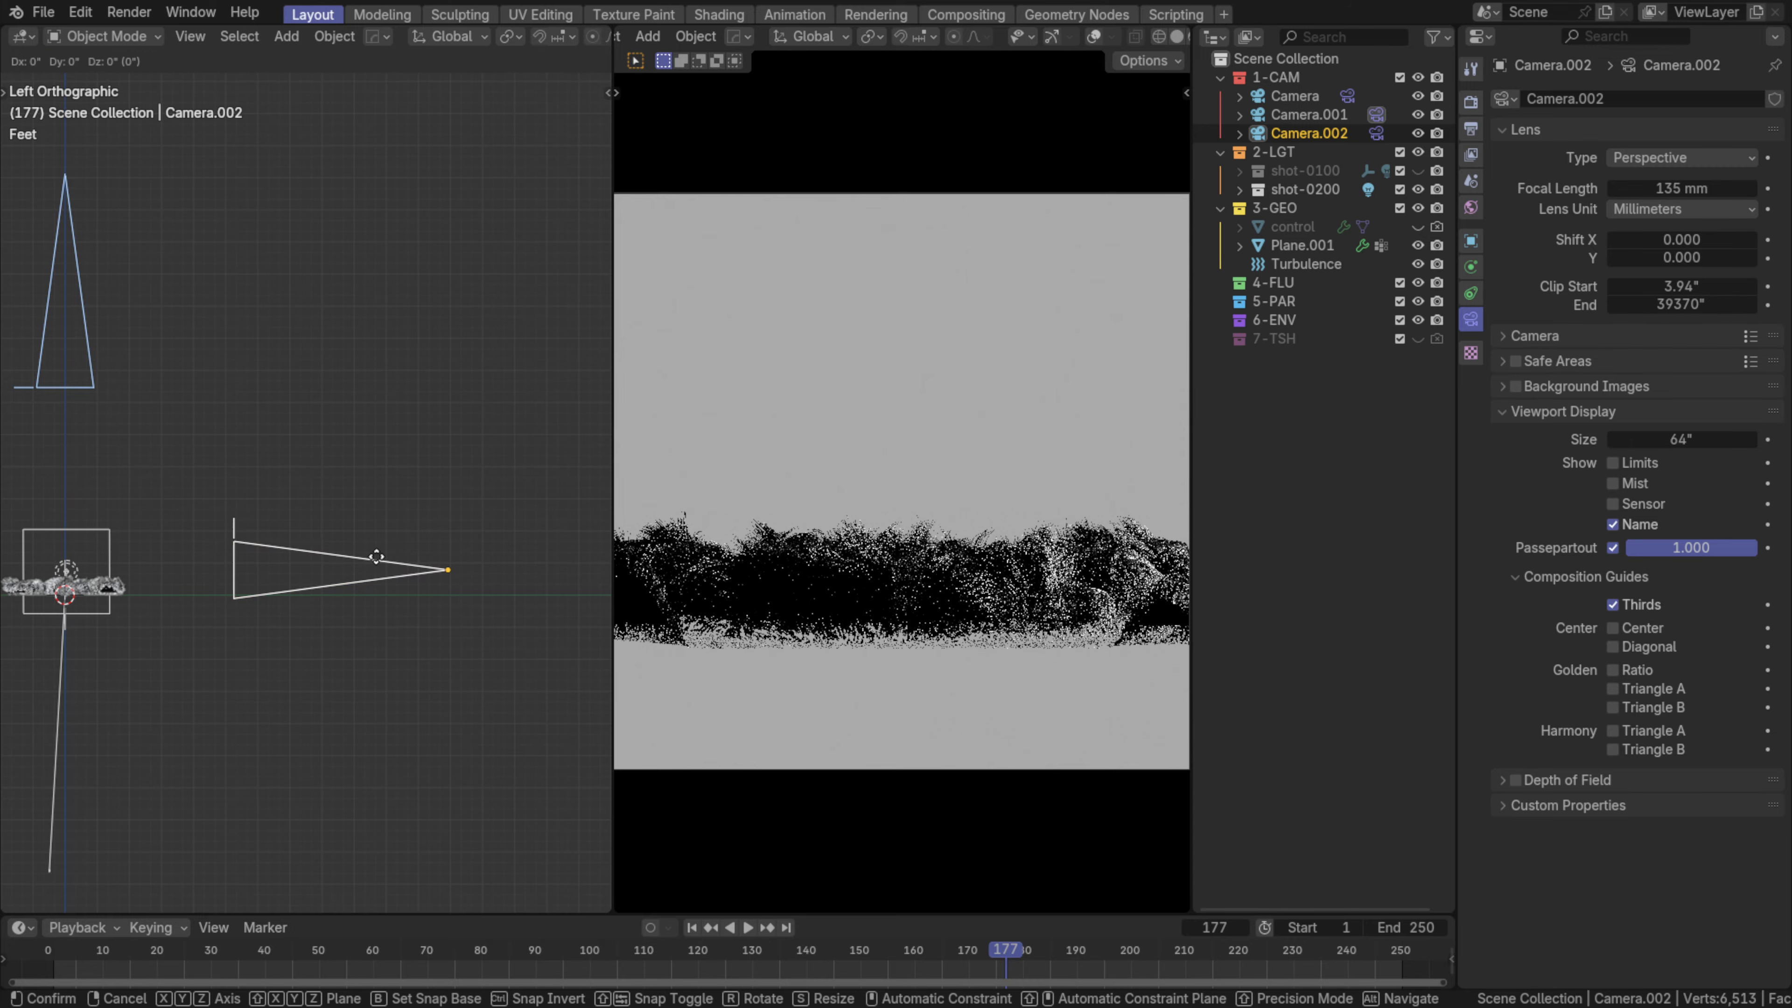
key(z)
click(372, 489)
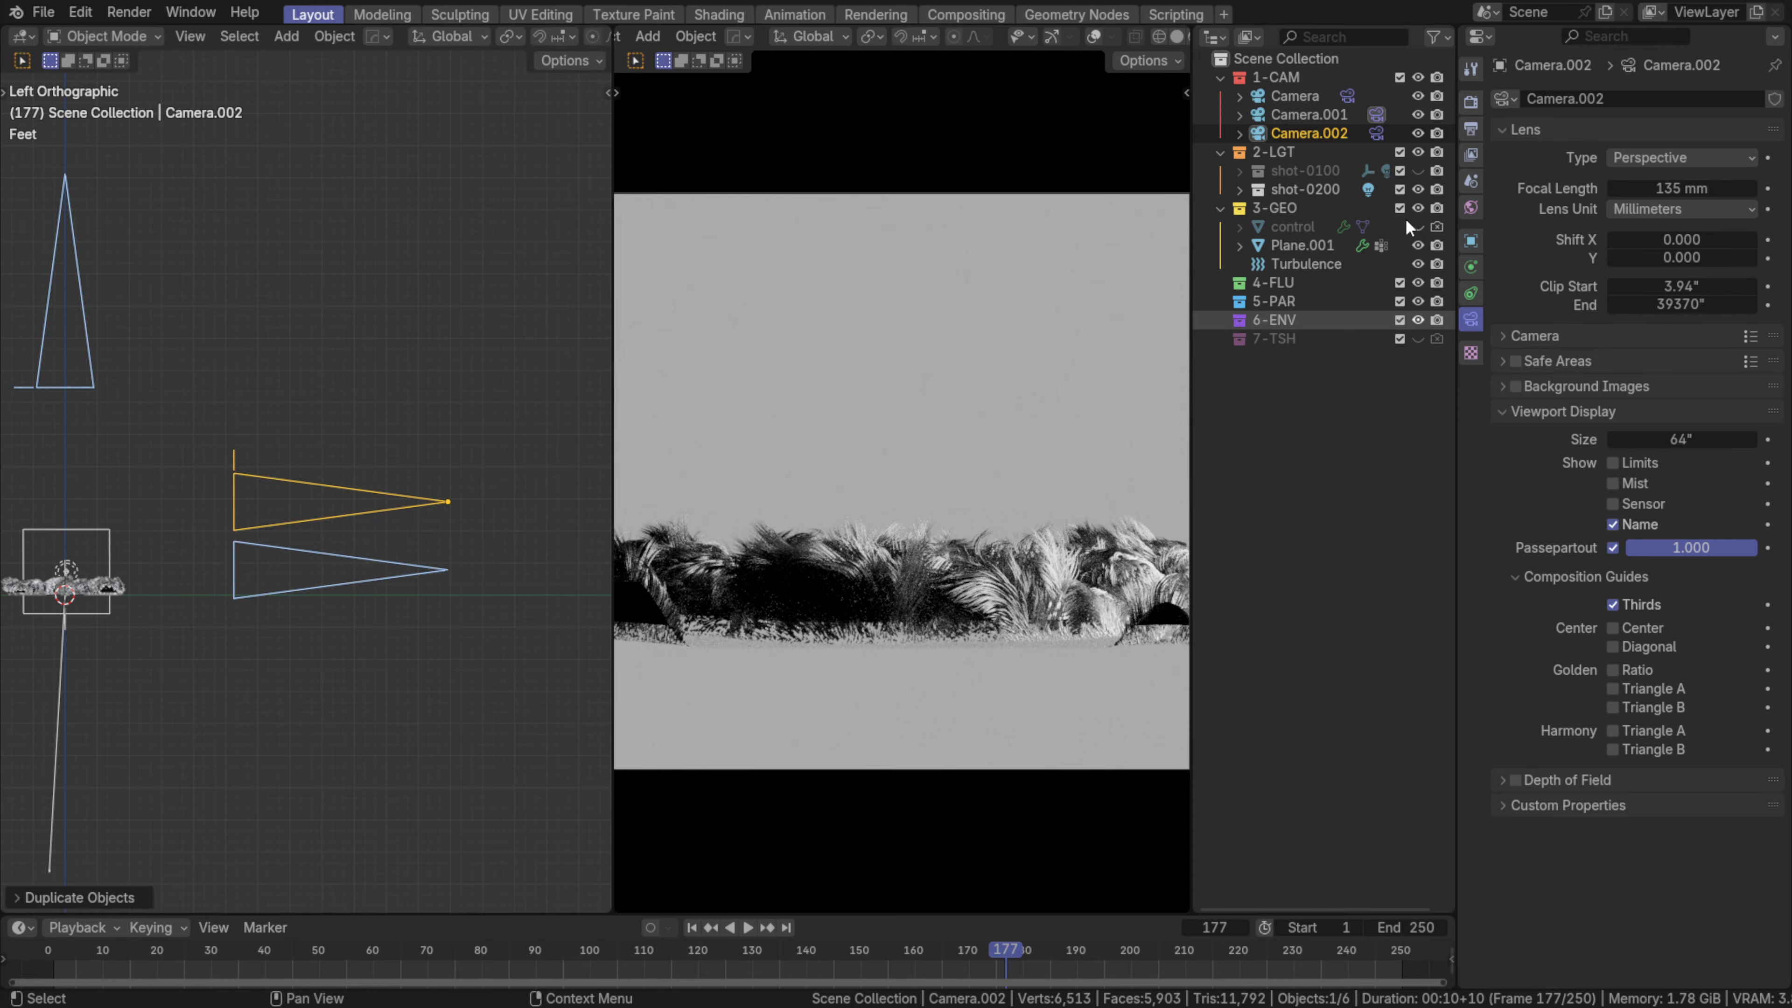
- Make Camera.002 the active scene camera, tilt it down toward the fur and move it slightly closer
click(1378, 131)
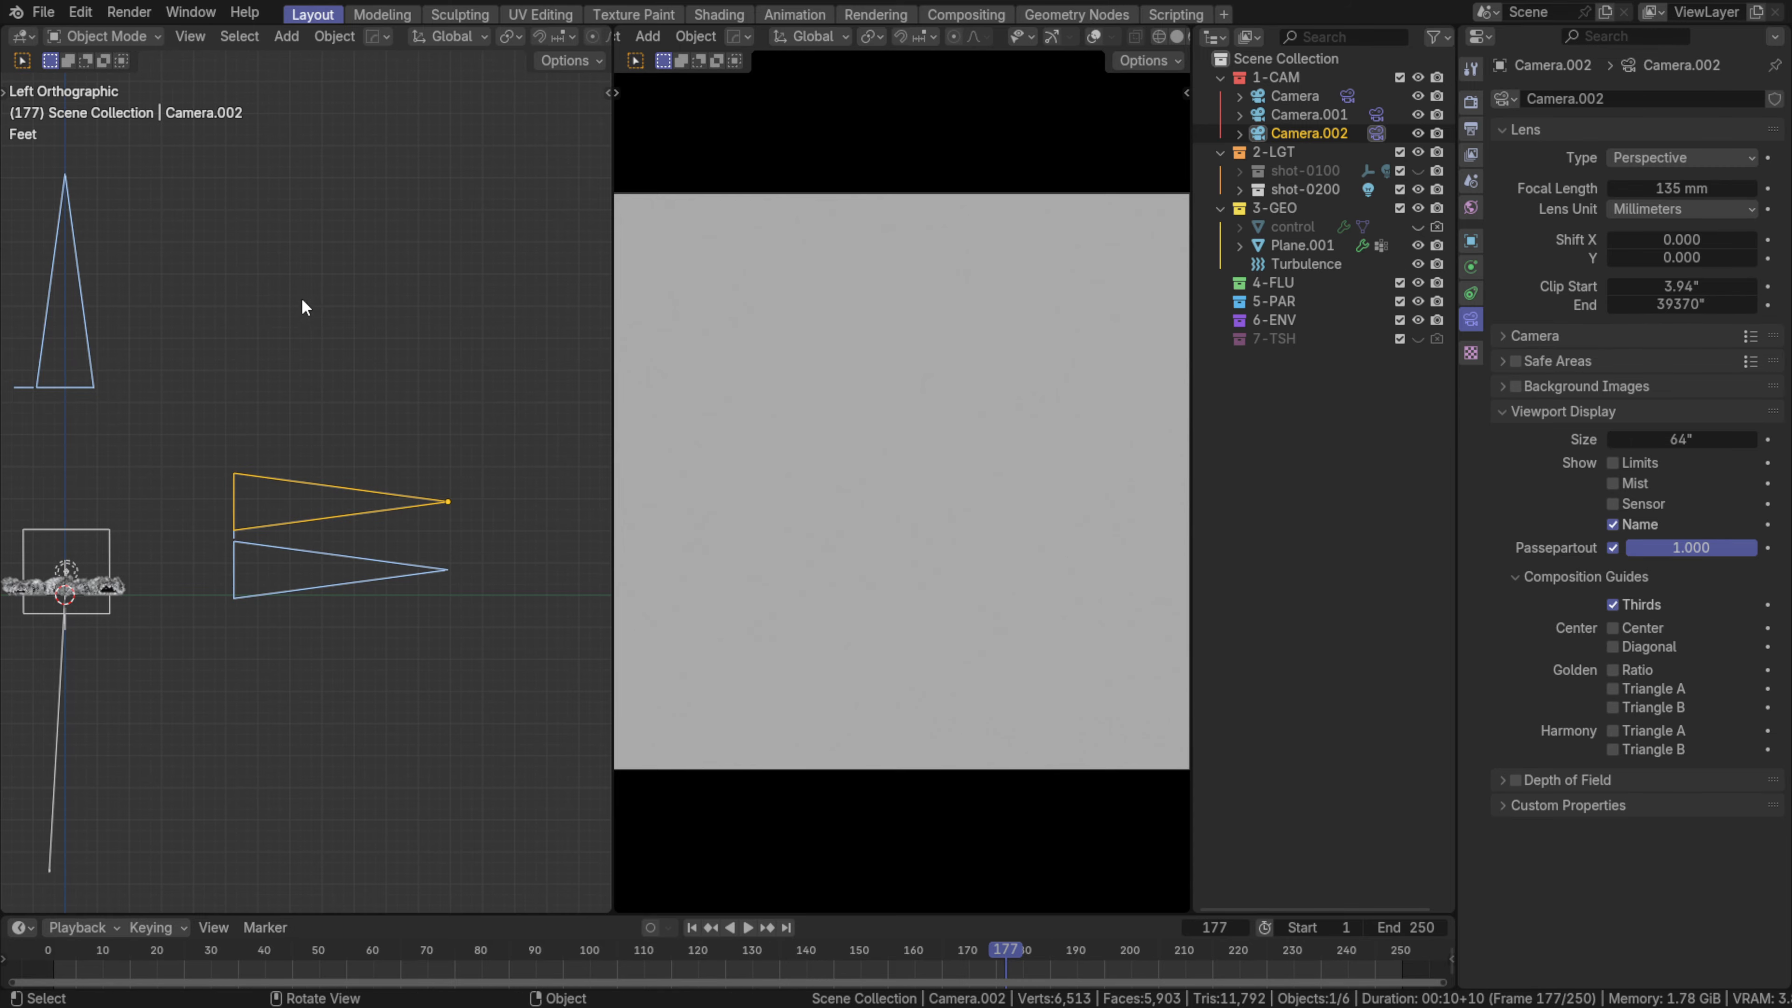
key(r)
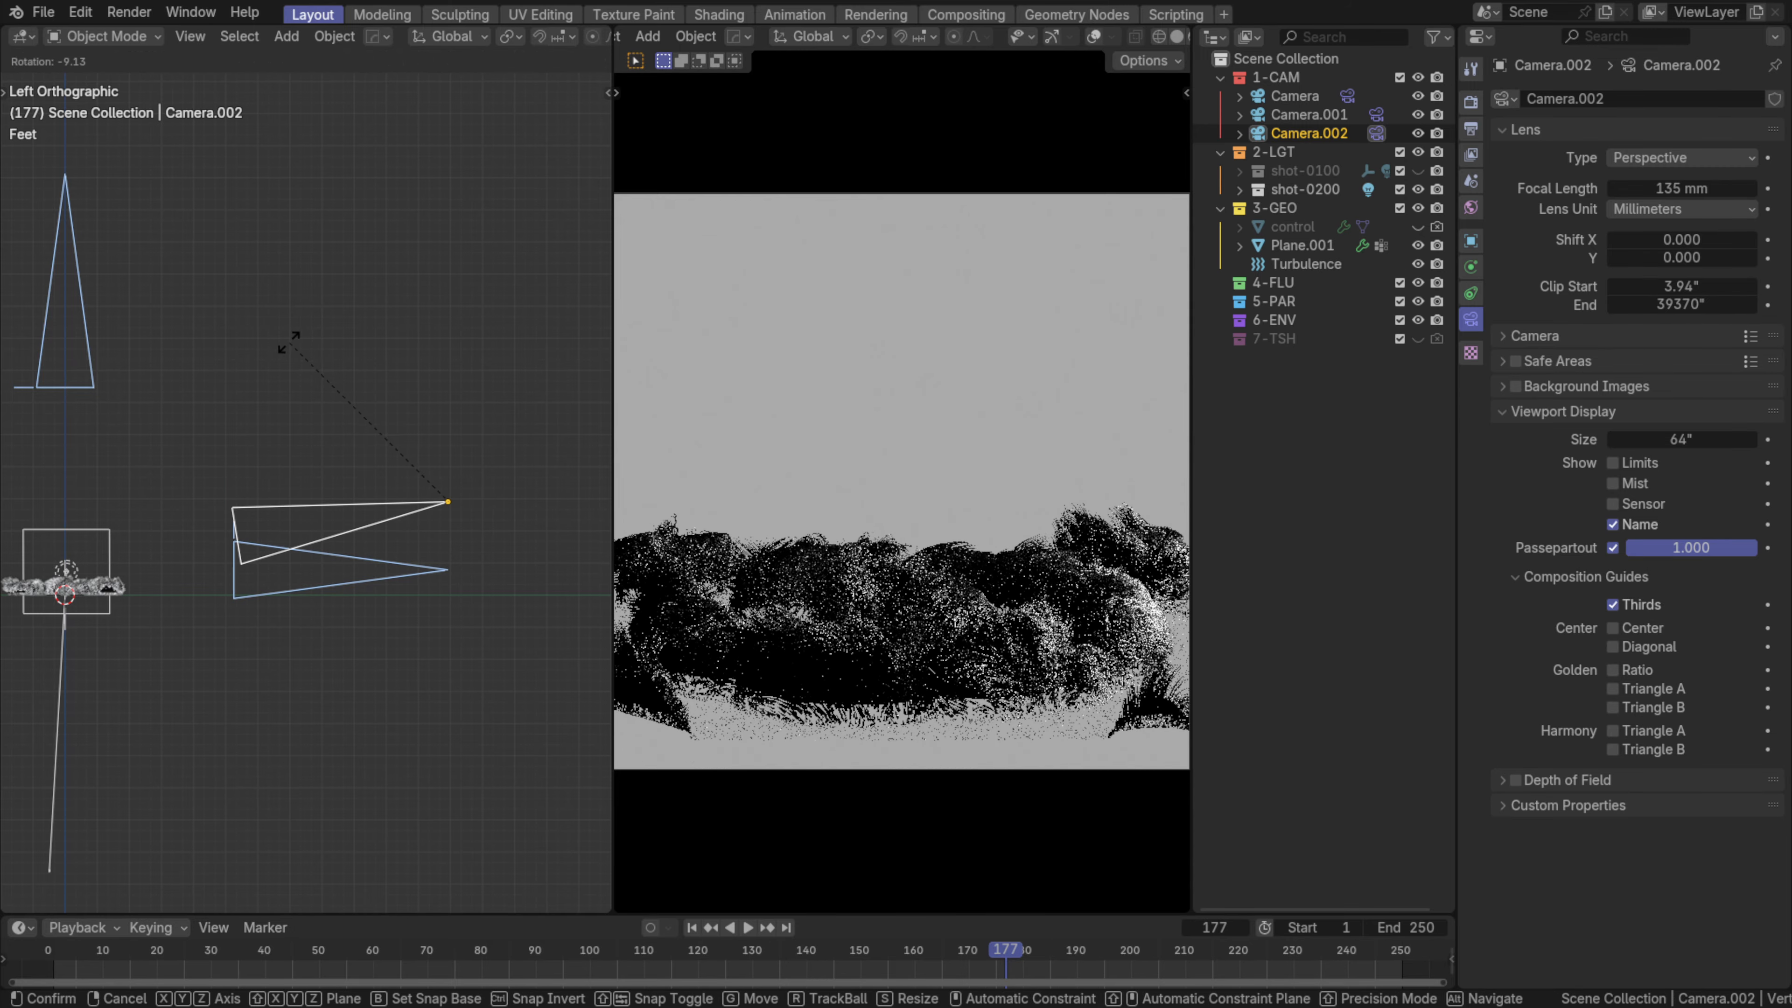
click(266, 255)
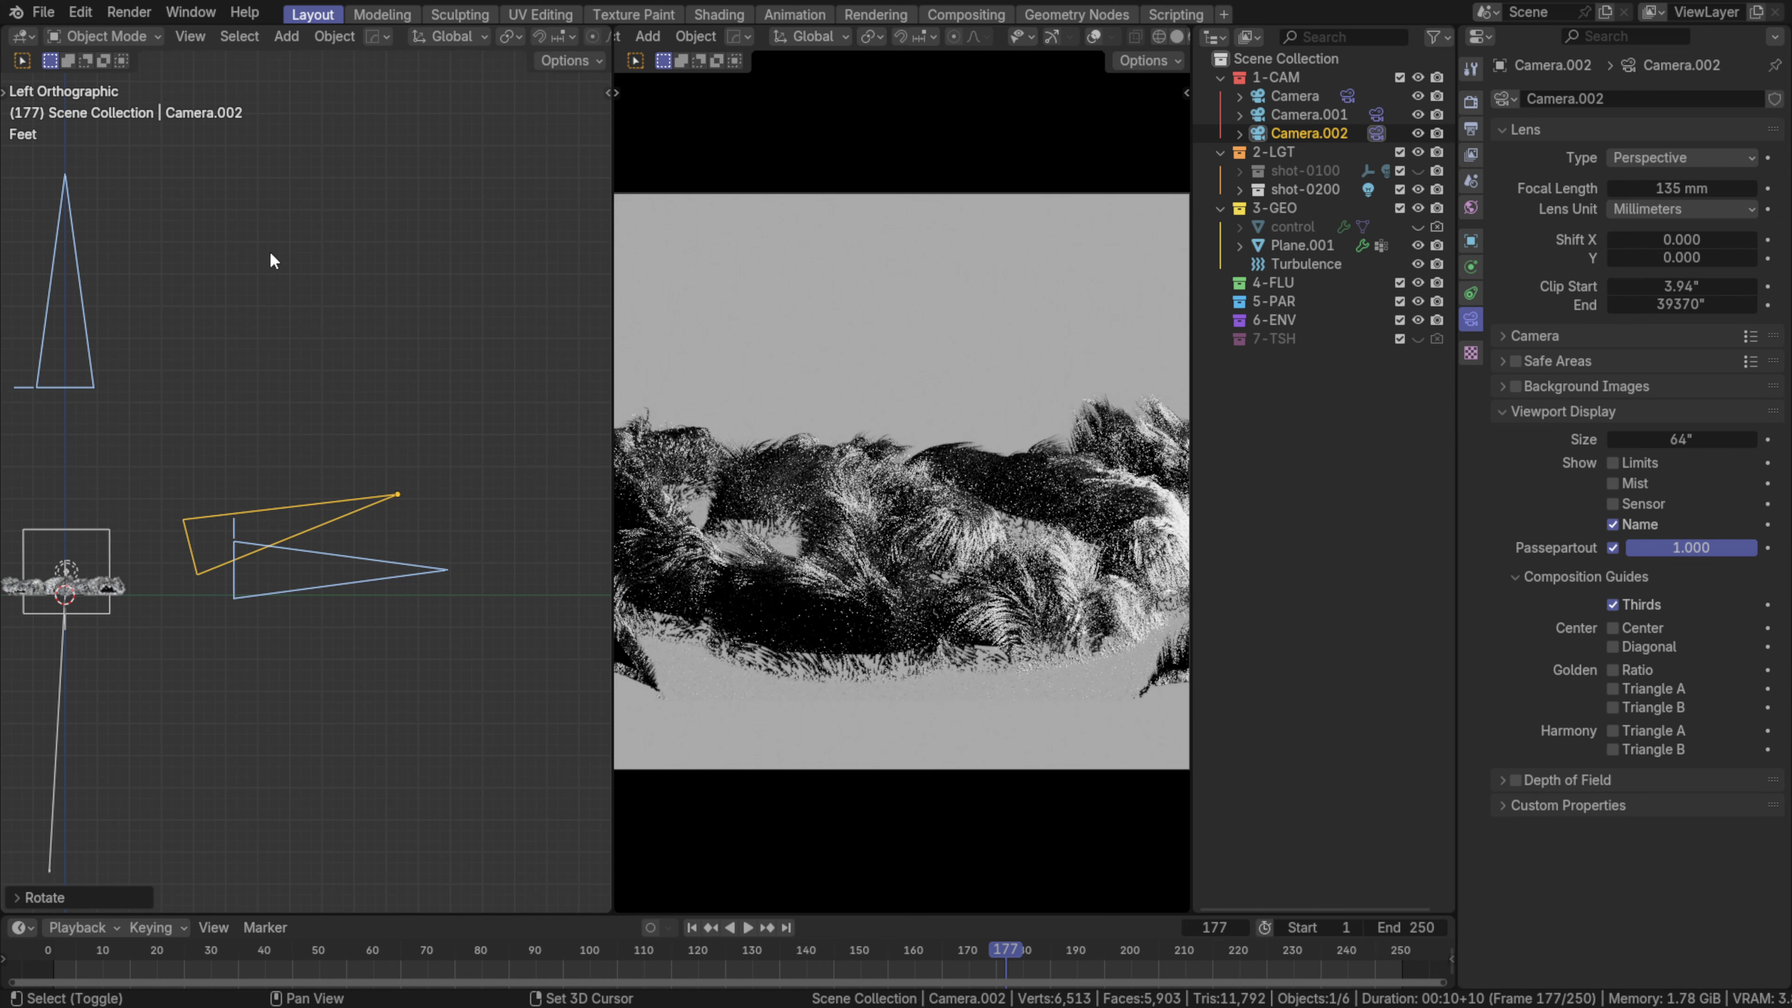
- Add a Plain Axes empty at the centre of the fur ring in top view and scale it up
middle_drag(269, 254, 168, 555)
key(KP_7)
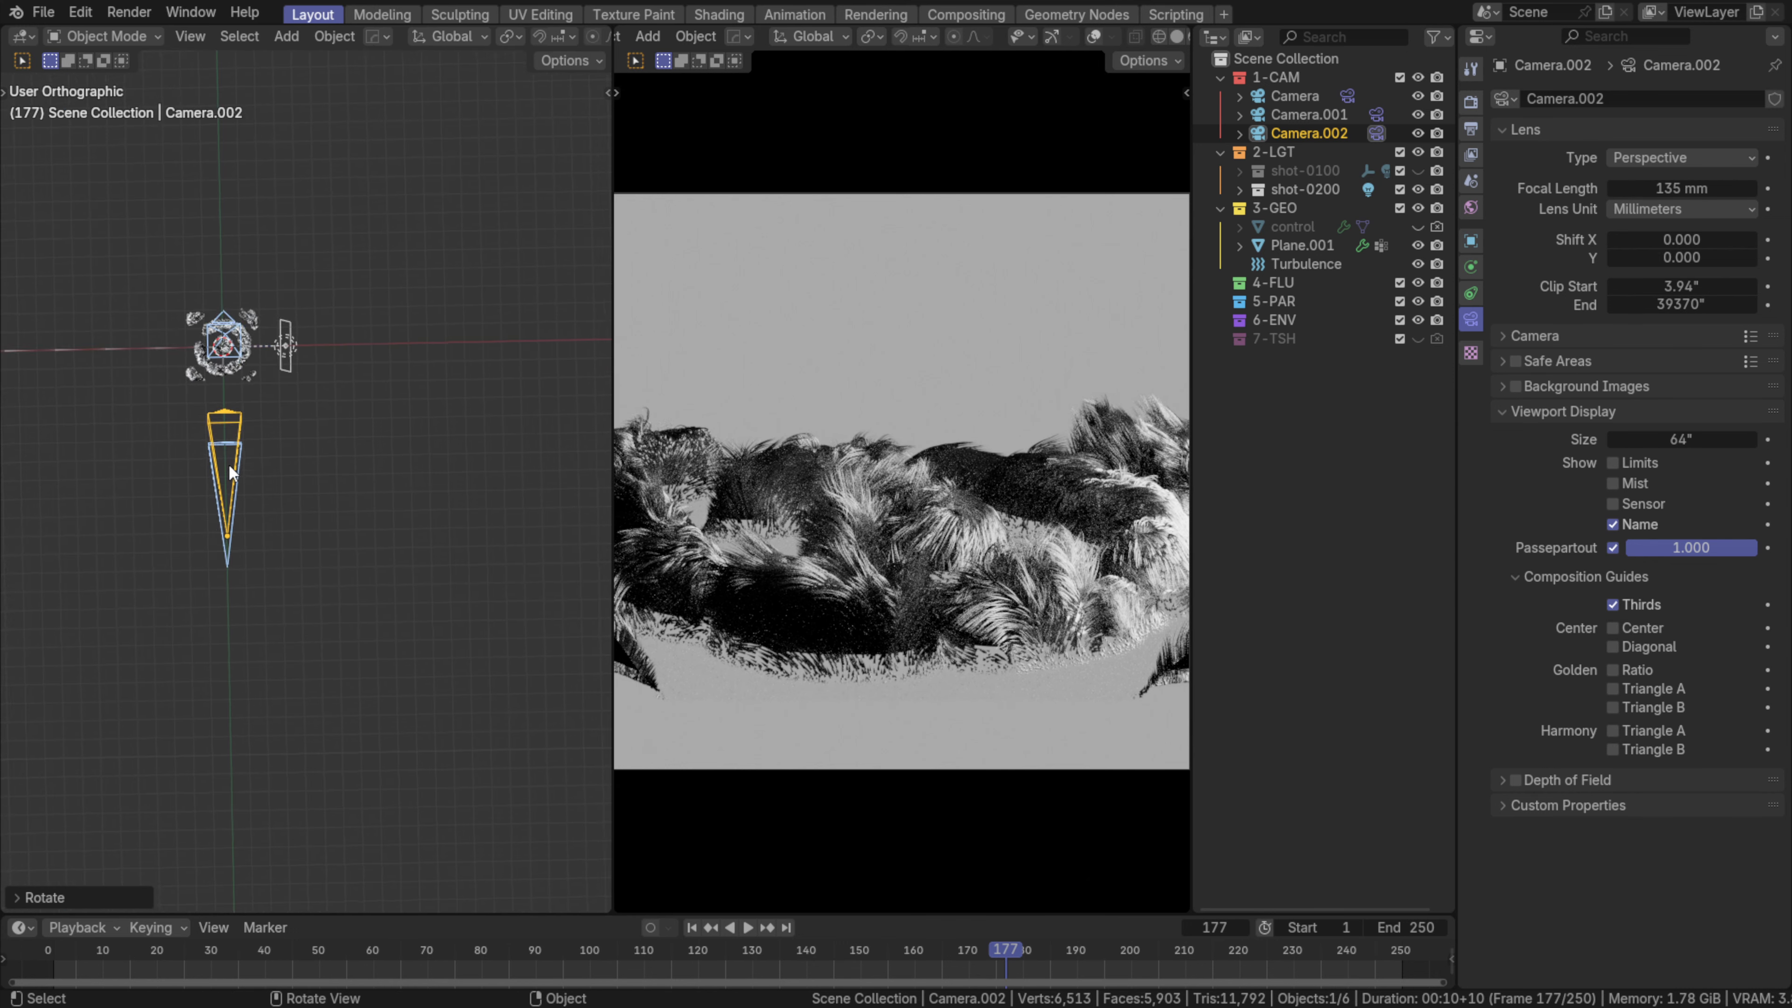
key(shift+a)
mouse_move(226, 387)
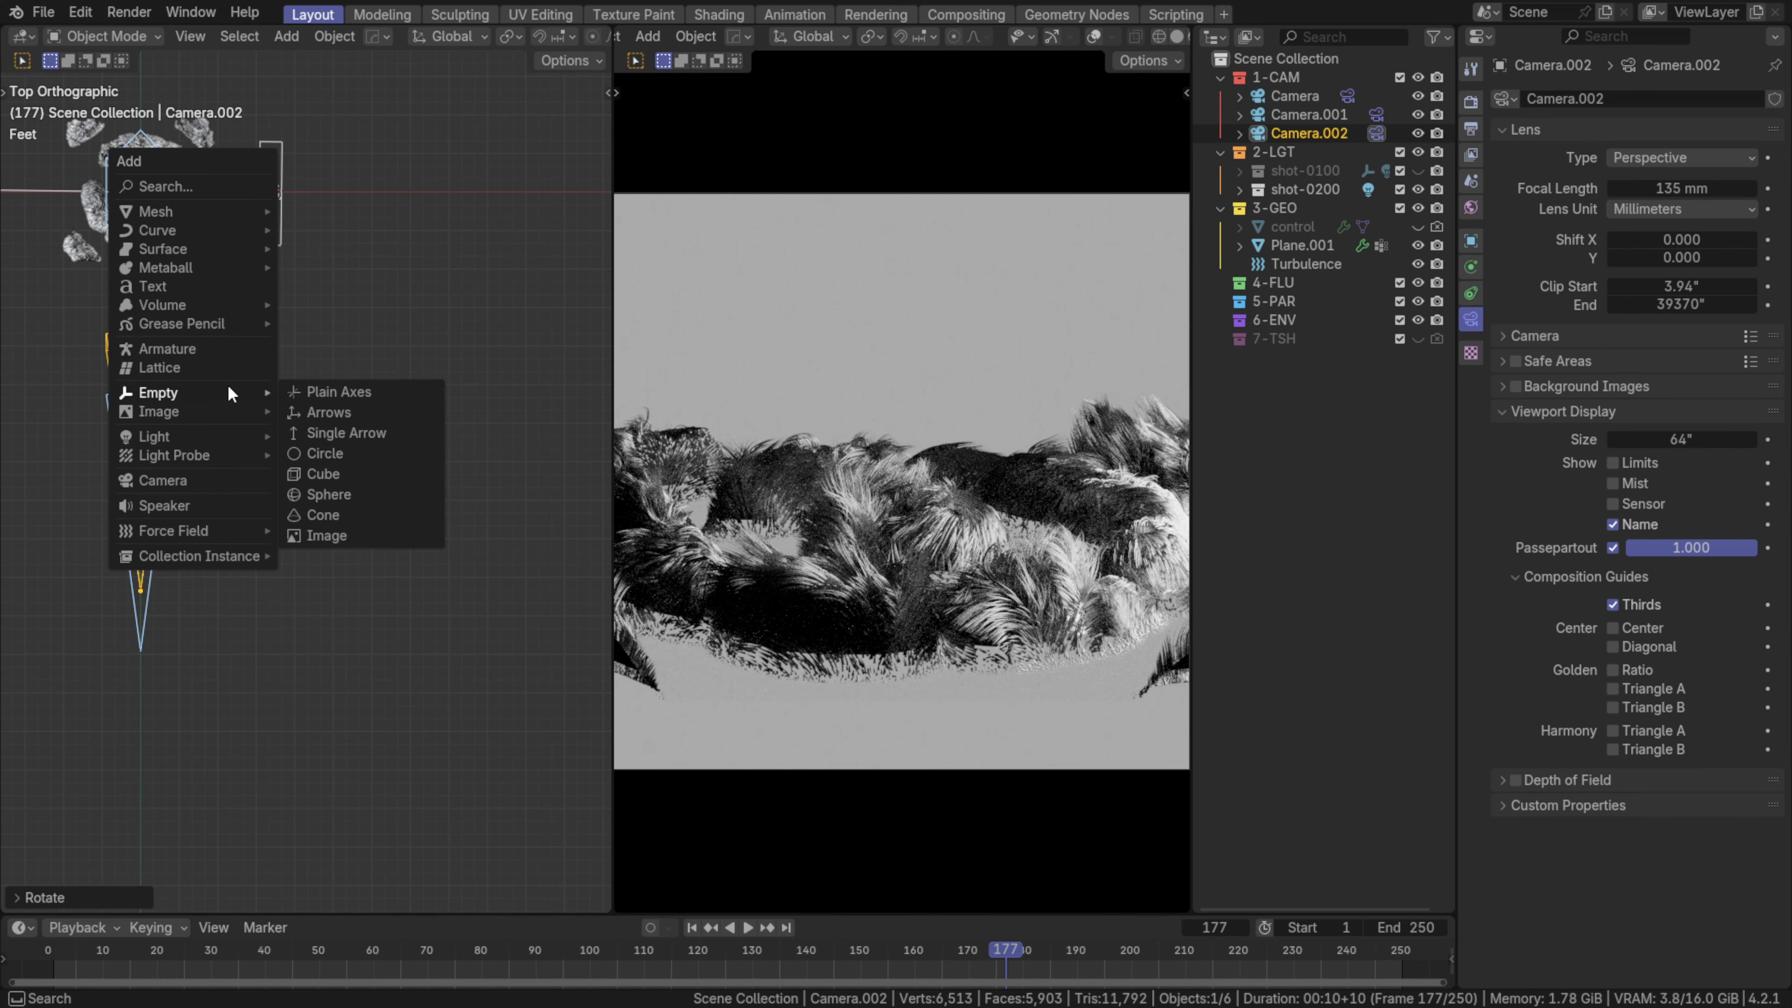
click(387, 394)
key(s)
click(596, 538)
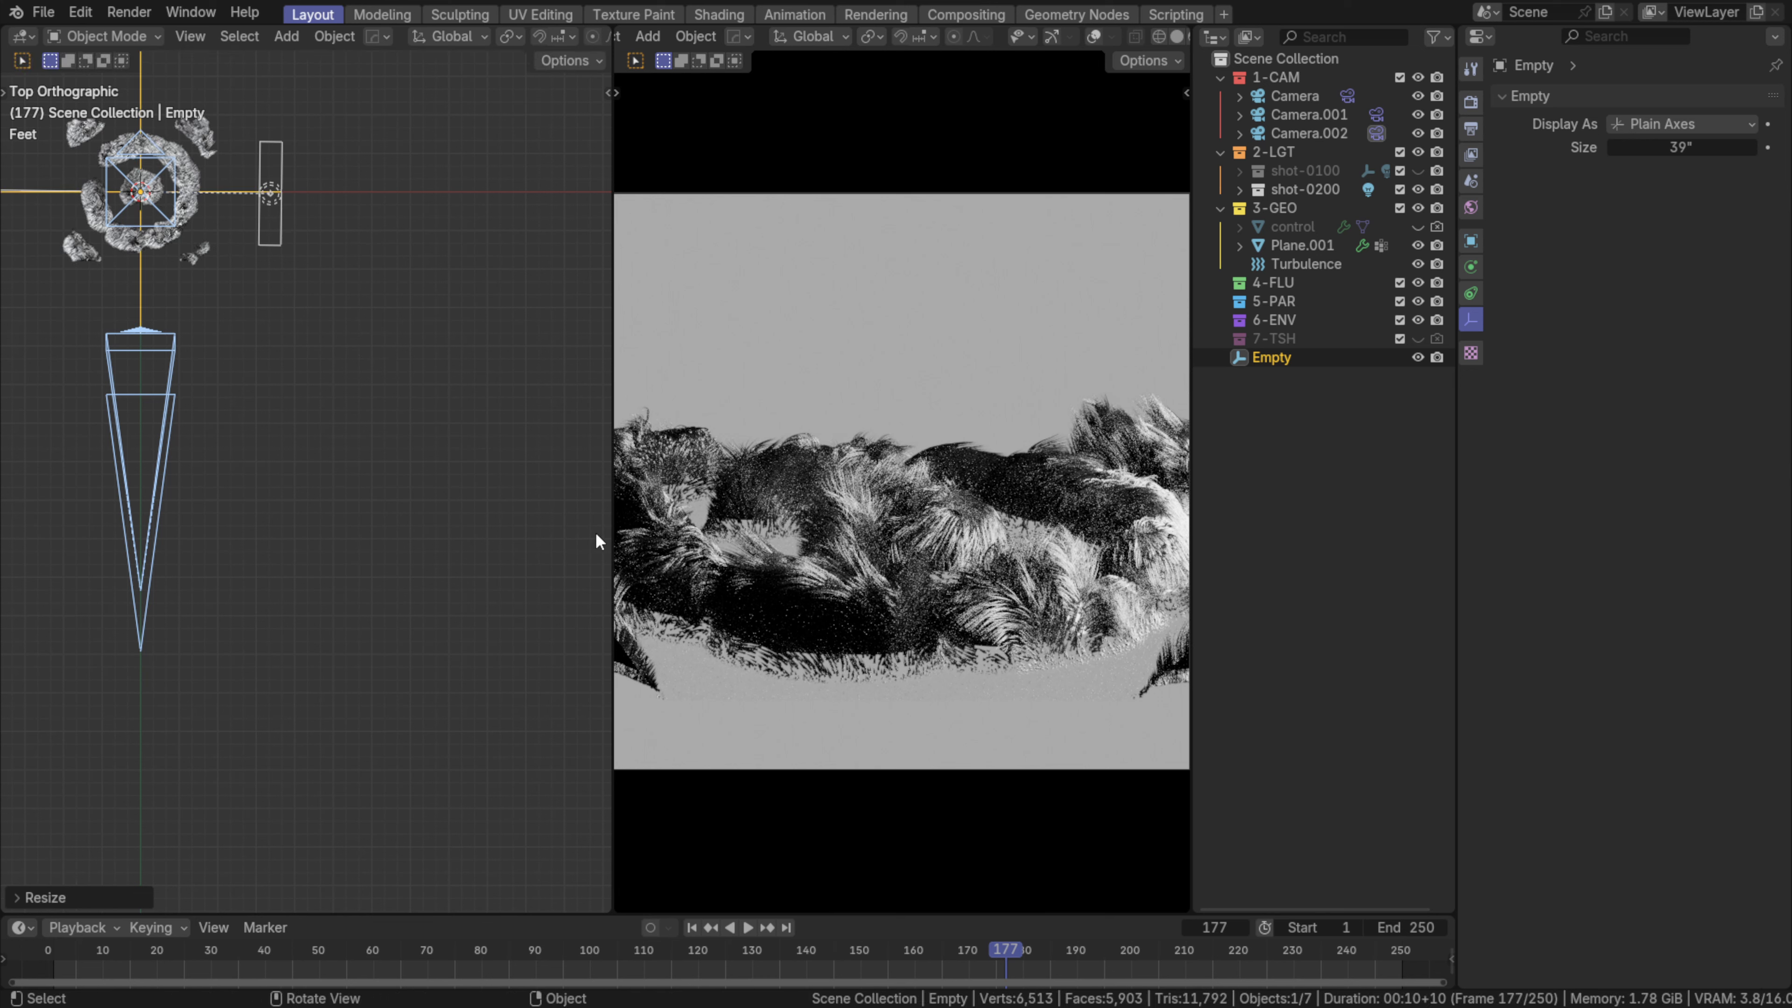
- Rename the new empty as focus-point
key(F2)
text(focus-point)
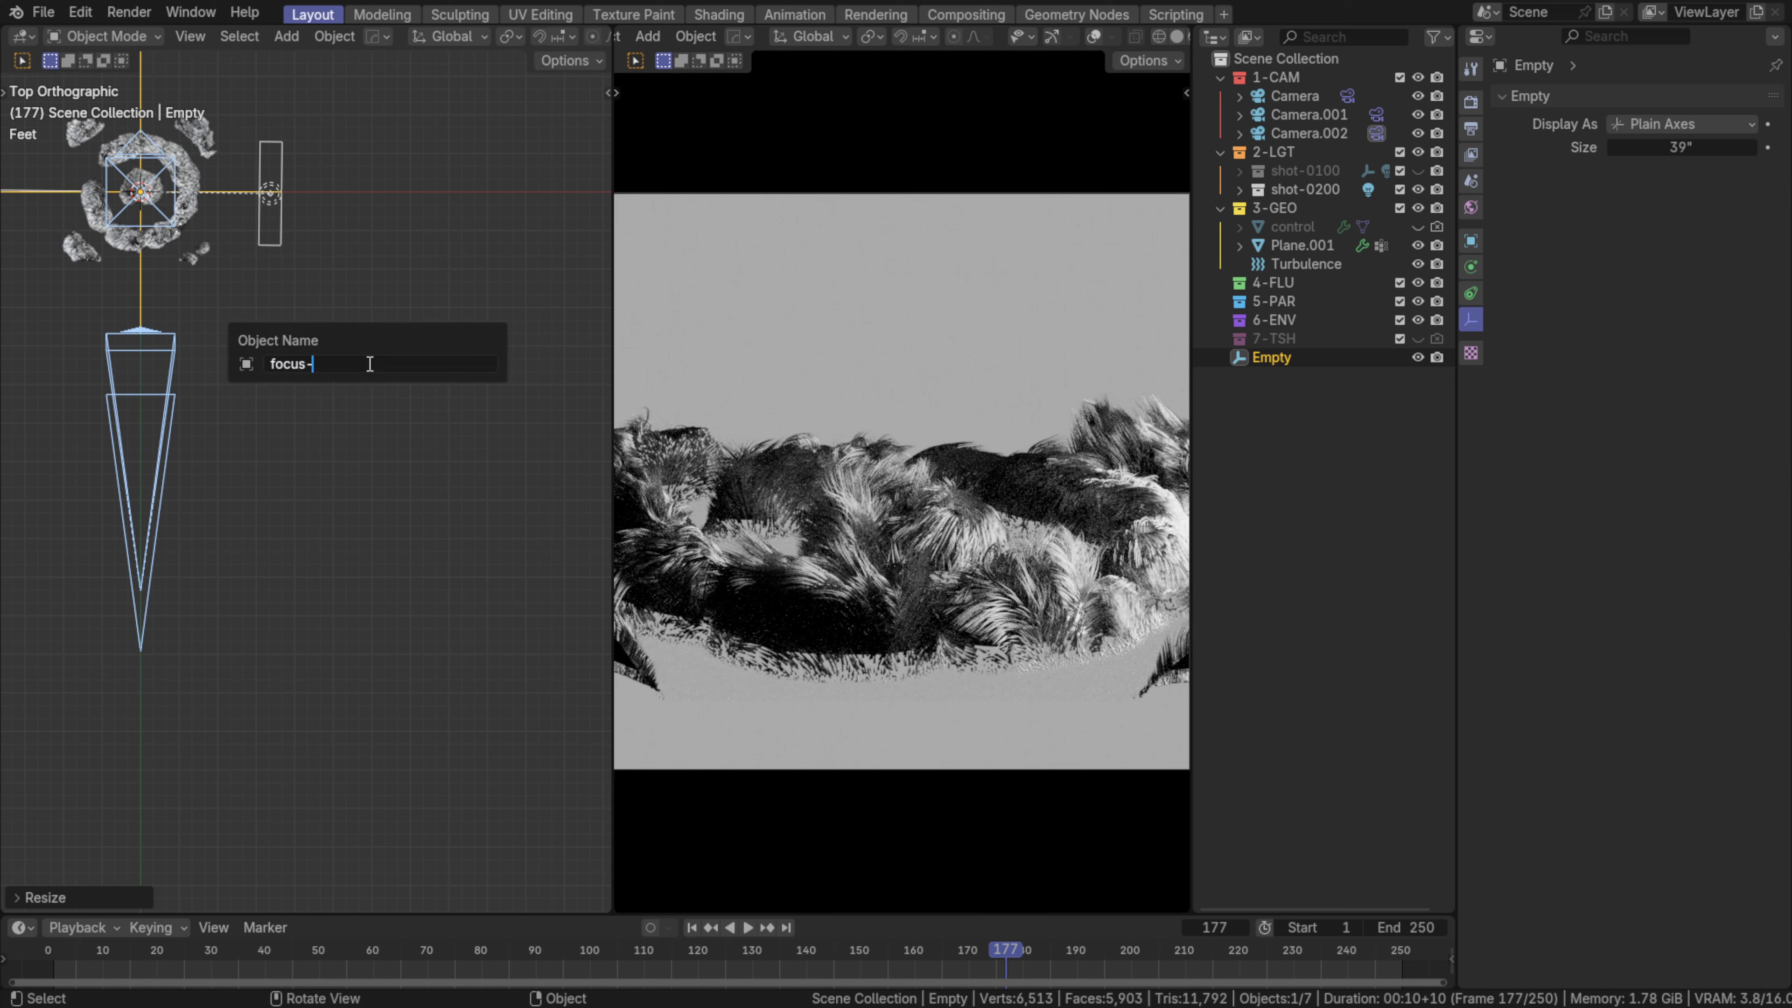
key(Return)
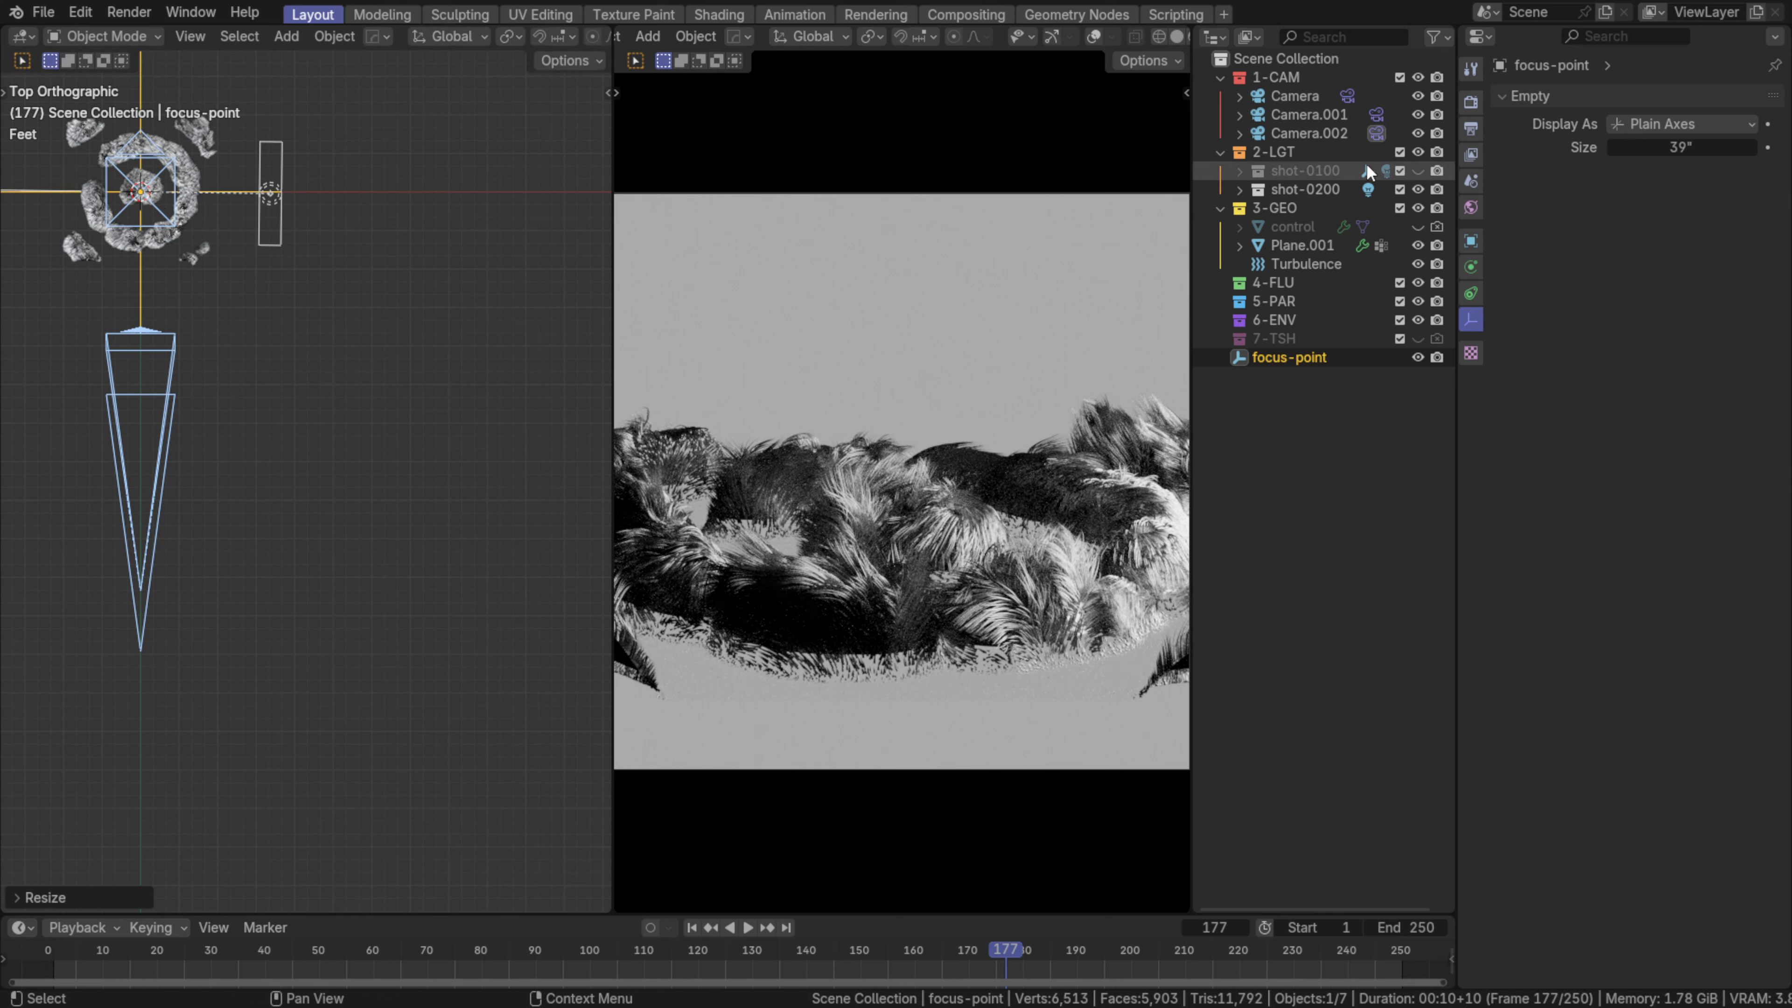
- Enable depth of field on Camera.002 and set its focus object to focus-point
click(1309, 132)
click(1563, 411)
click(1515, 436)
click(1566, 436)
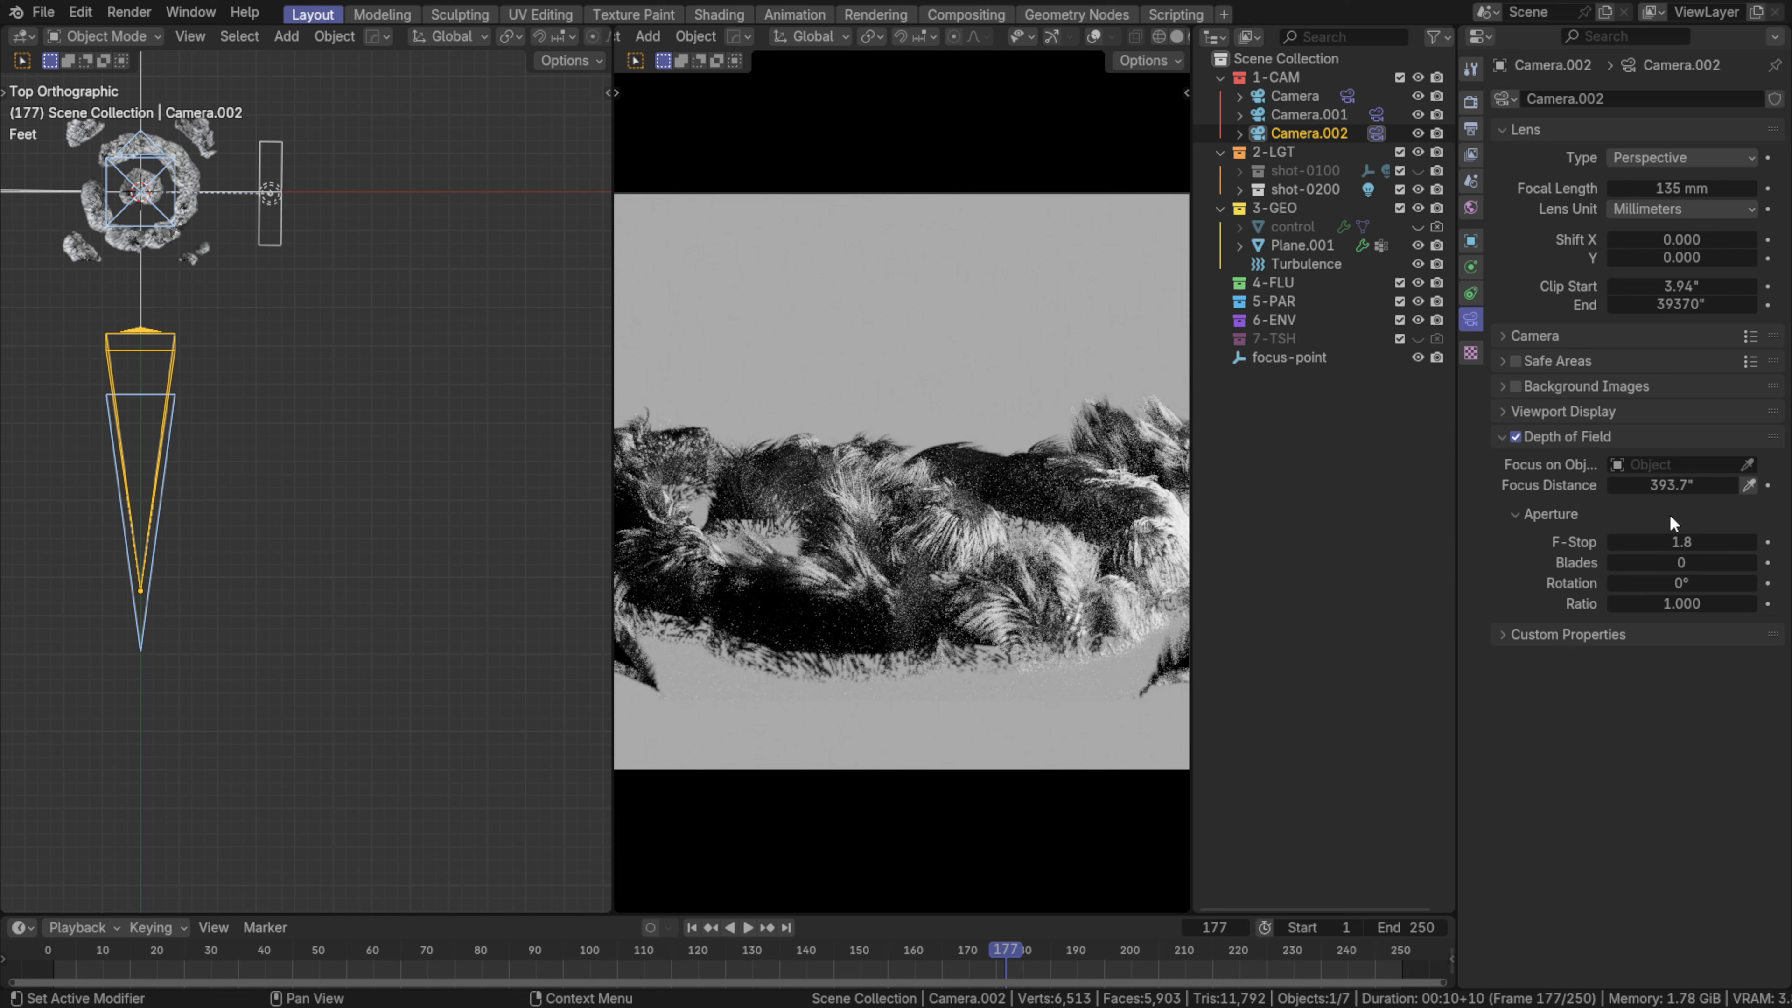
click(1671, 464)
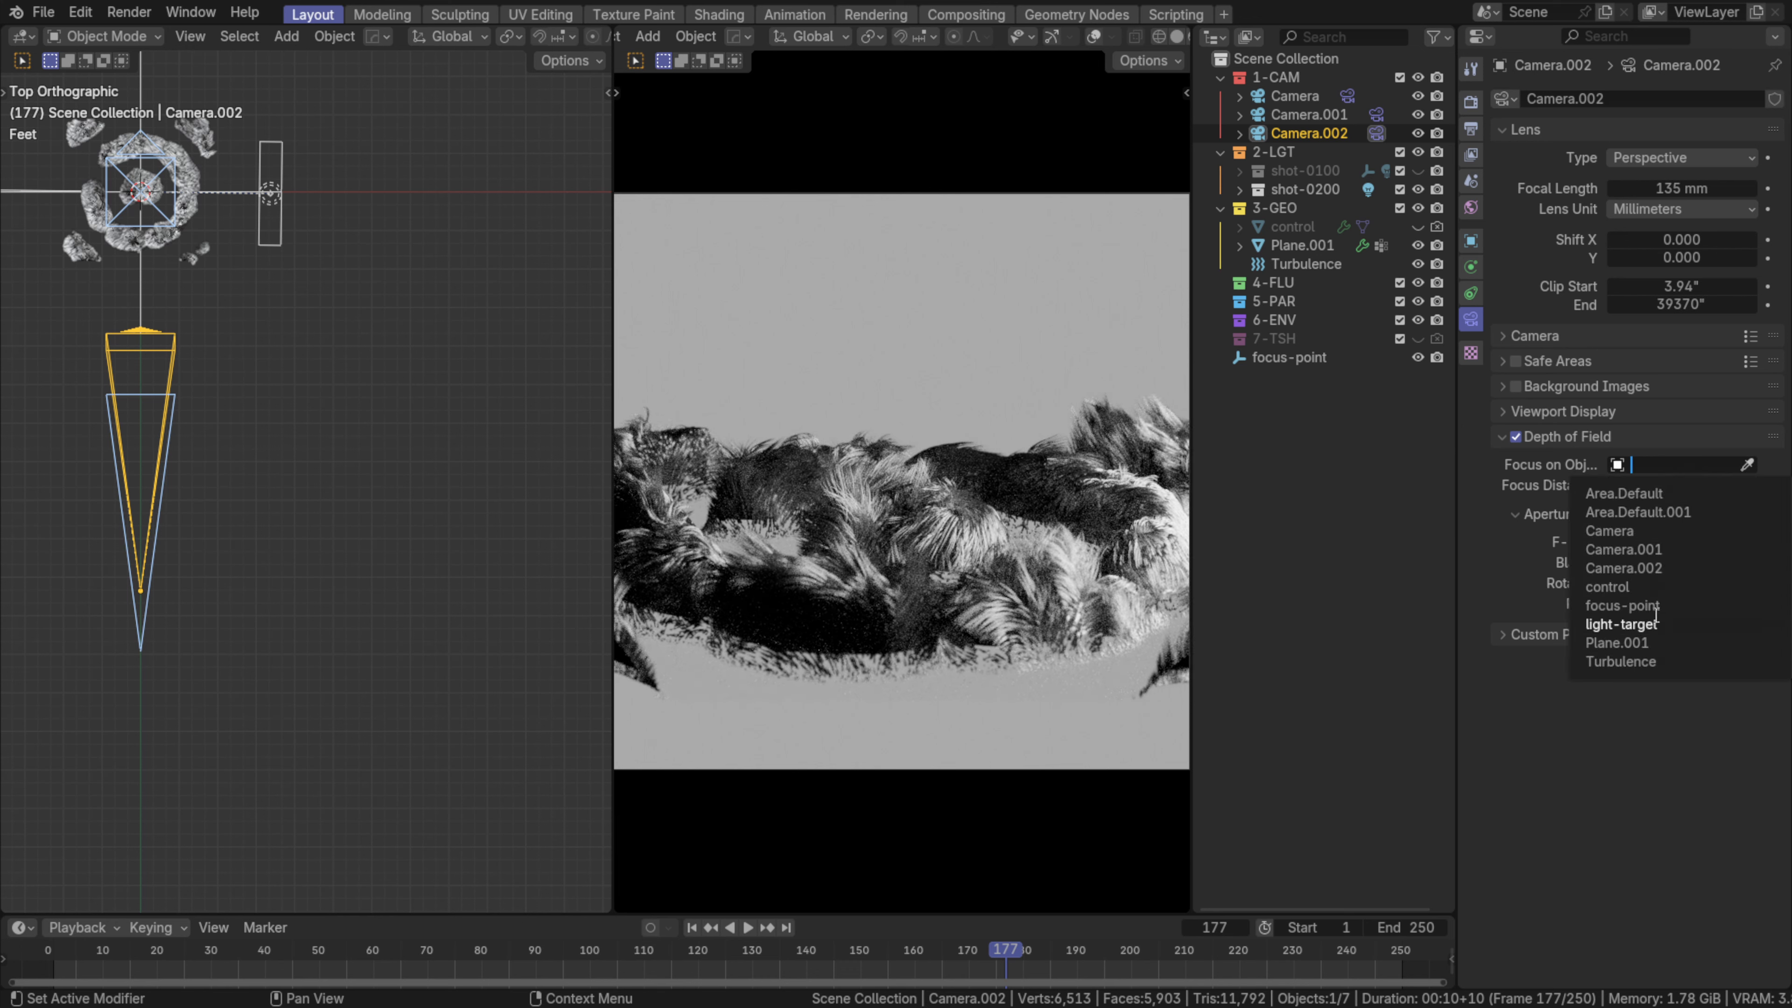
click(1622, 605)
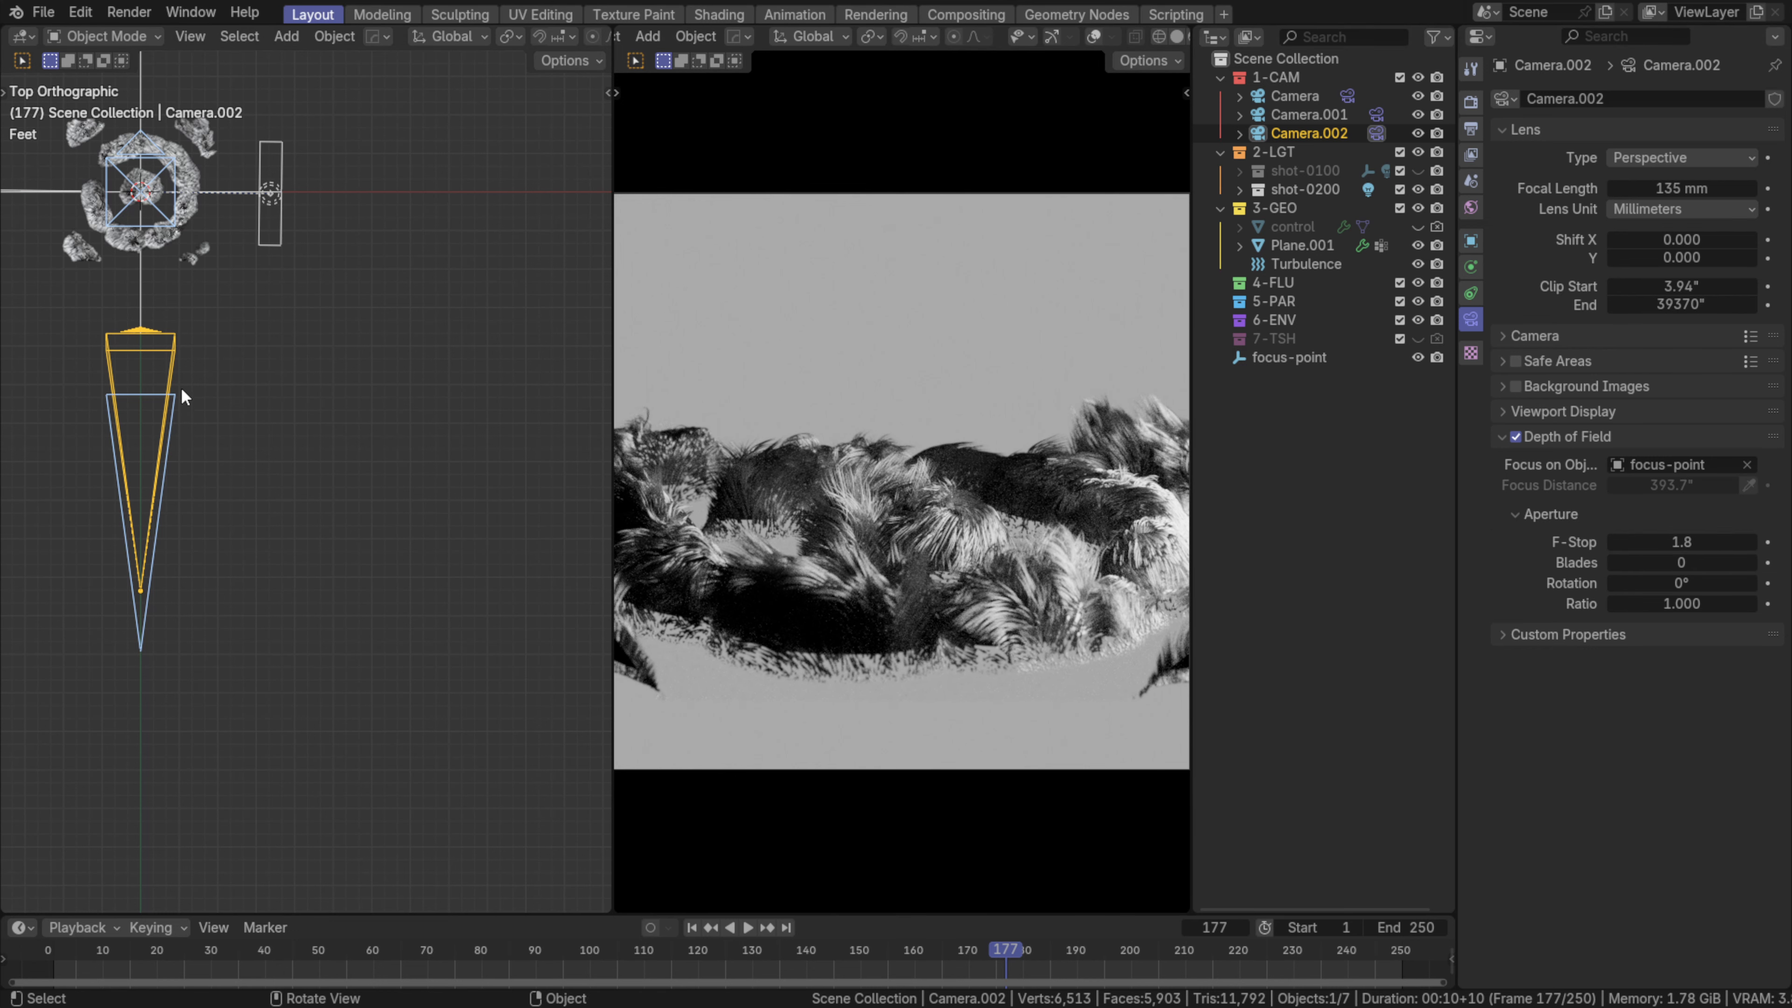
- Move the focus-point empty along the Y axis toward the camera, onto the front edge of the fur ring
scroll(226, 336, up, 1)
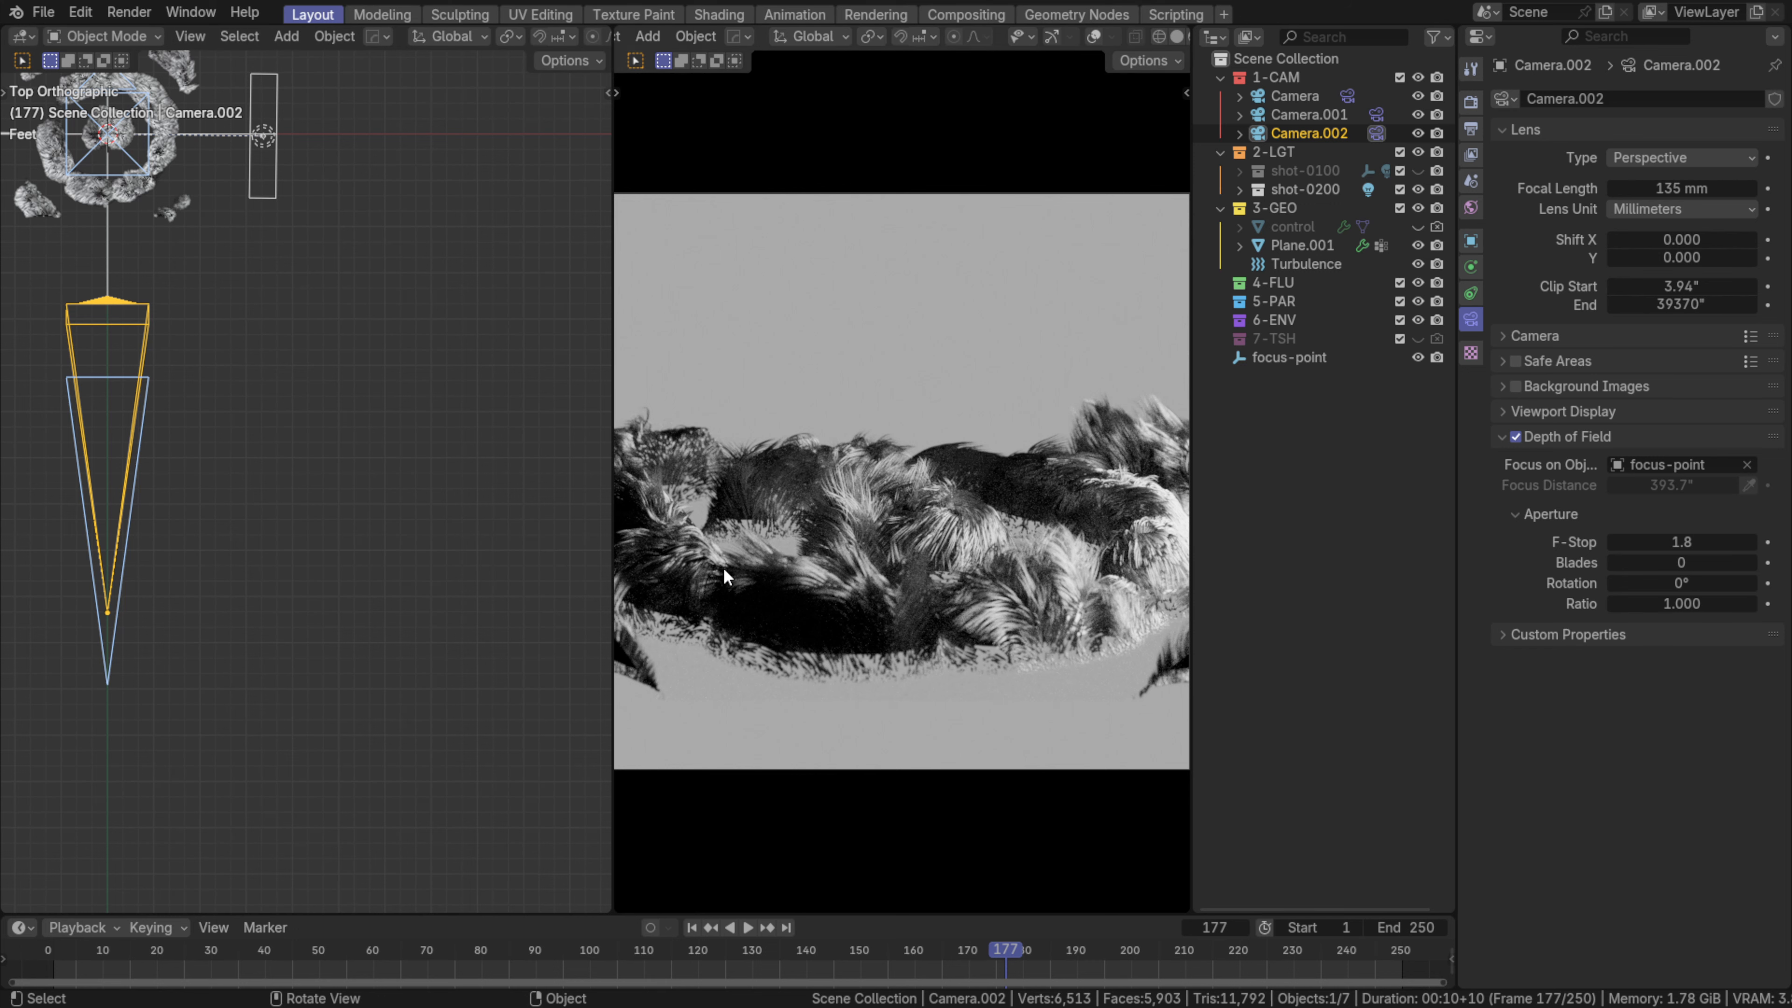
scroll(335, 336, up, 1)
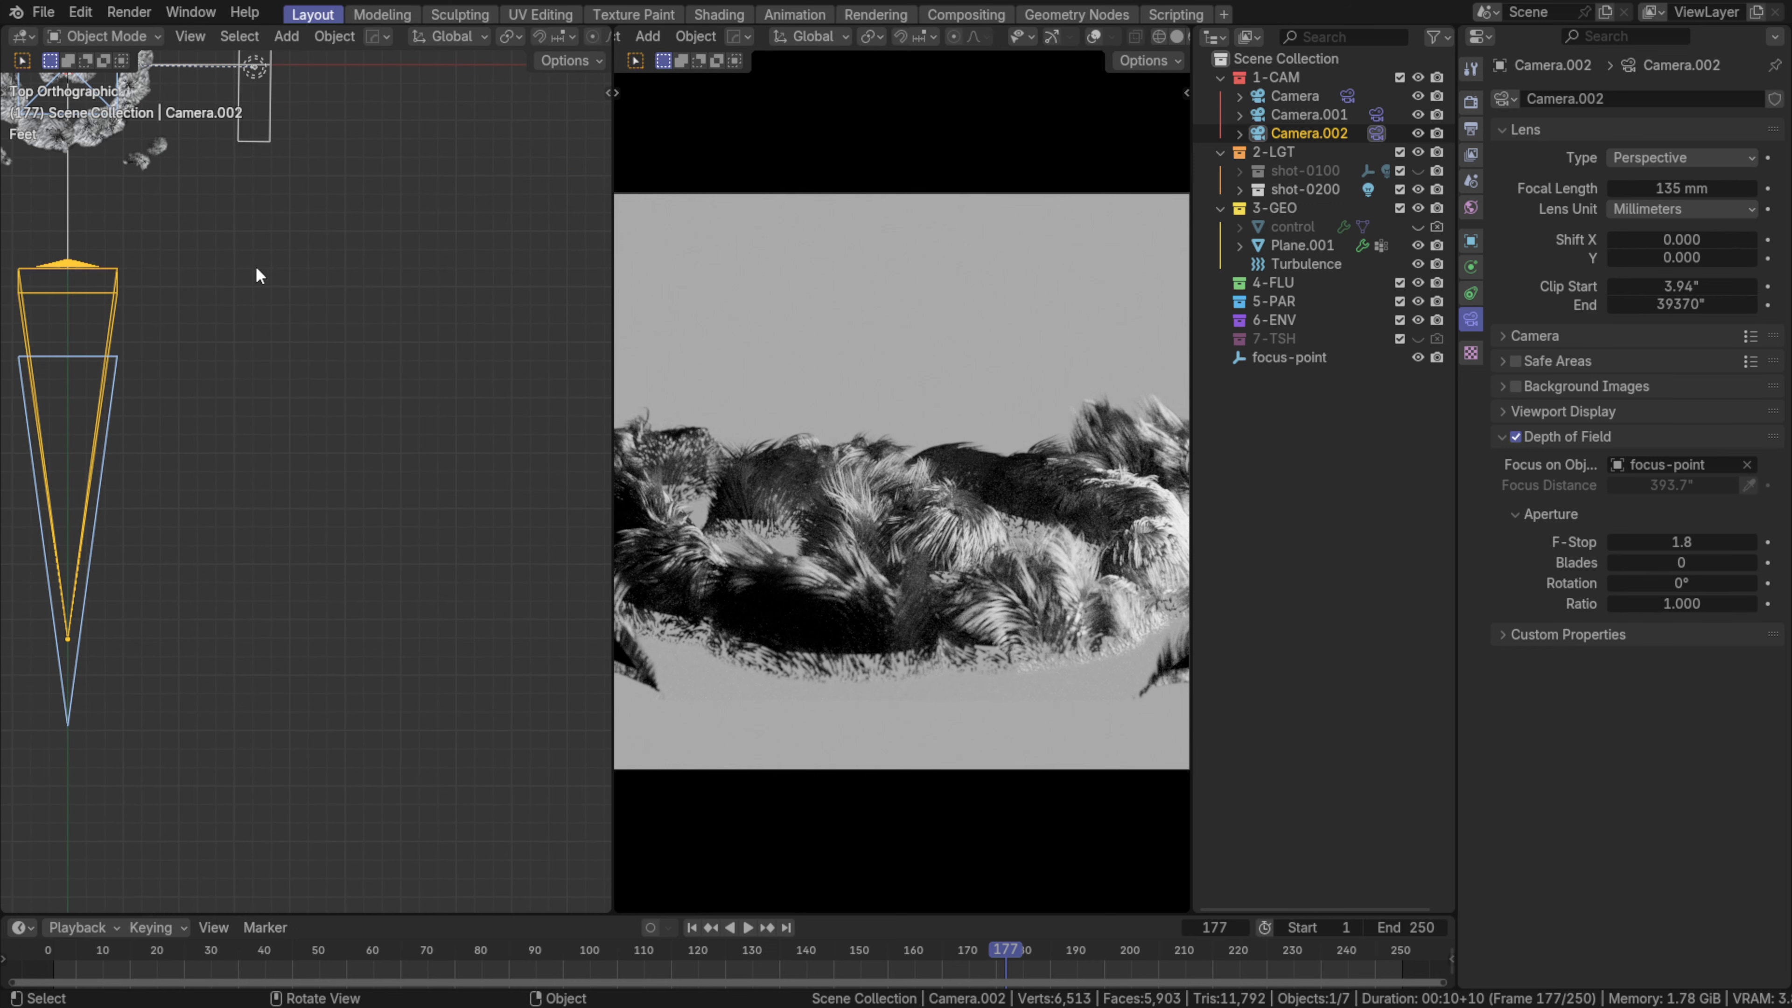
shift+middle_drag(264, 276, 520, 508)
scroll(280, 303, up, 2)
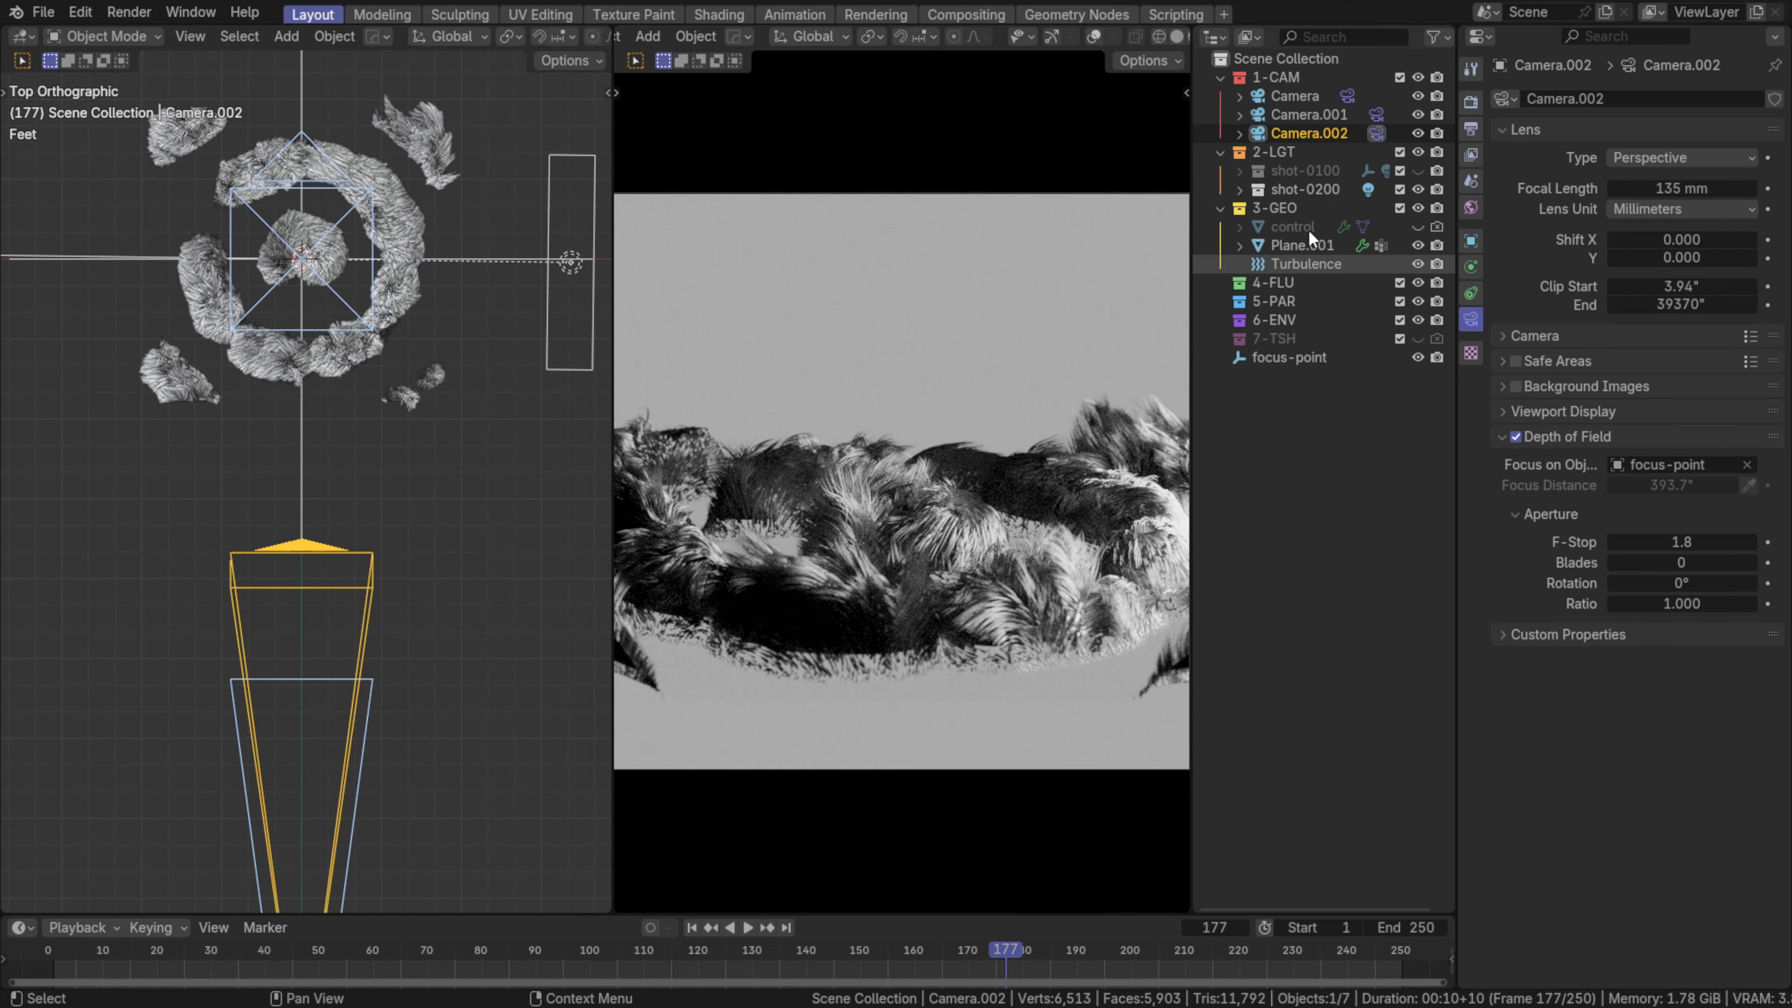
click(1289, 357)
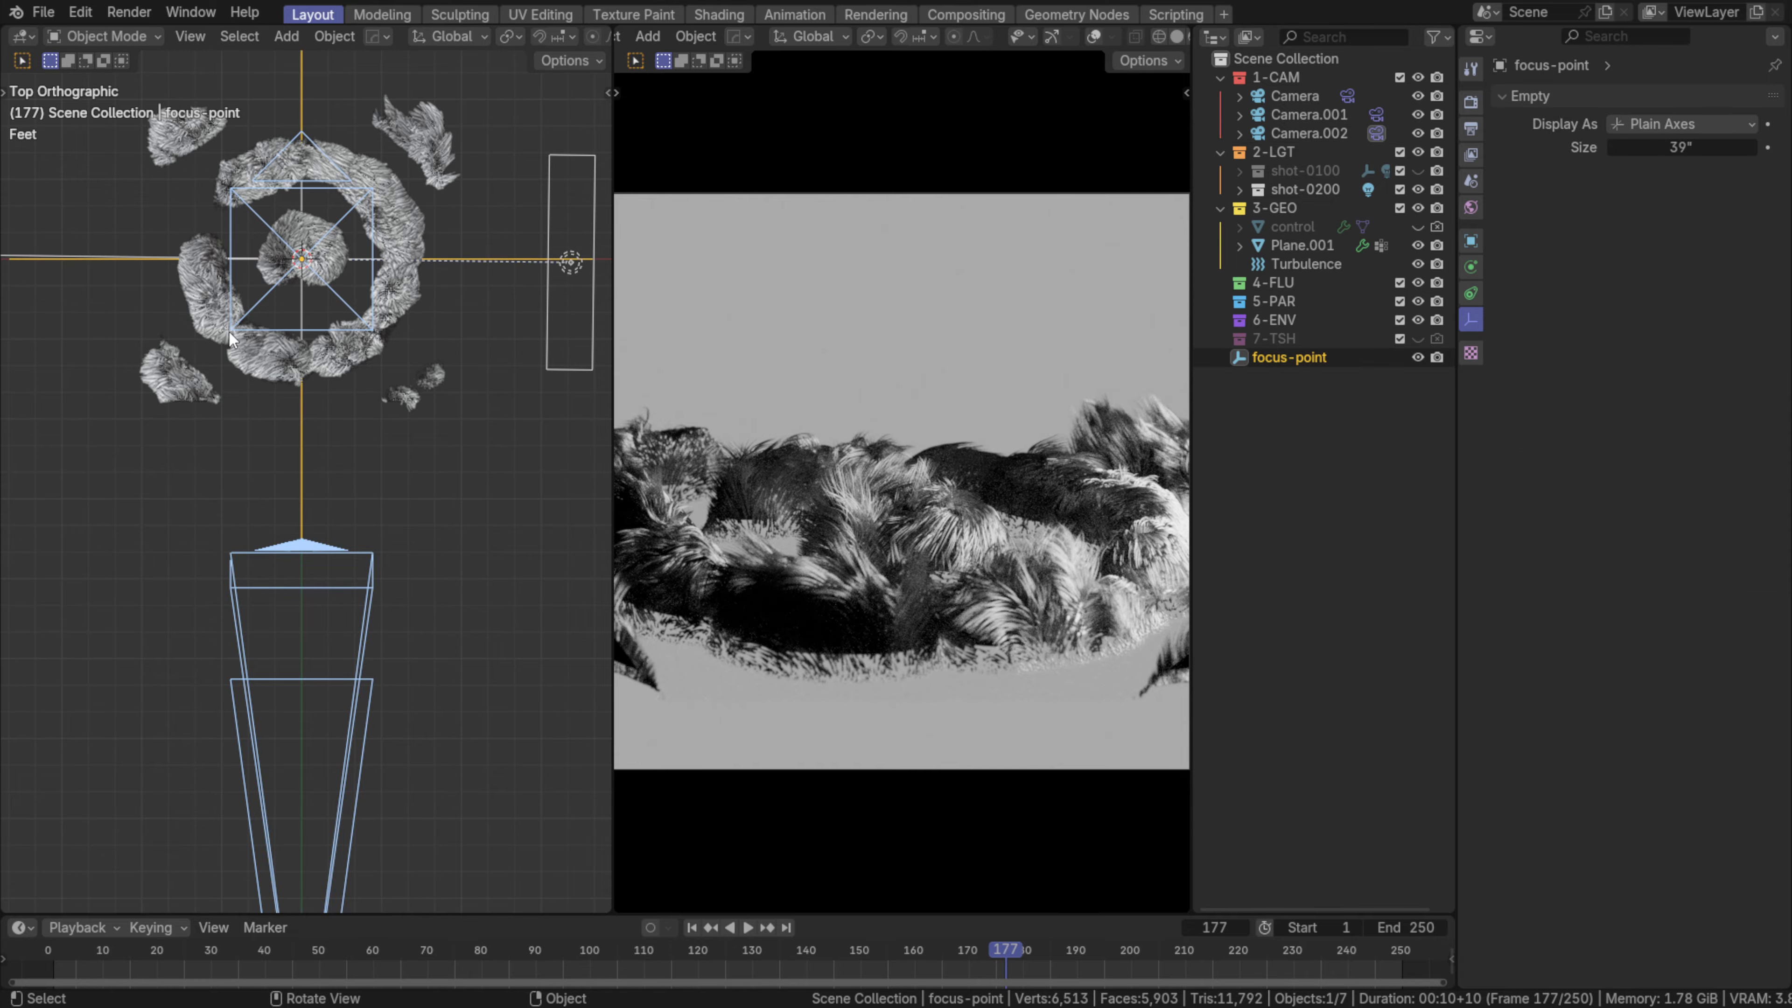
key(g)
key(y)
click(258, 346)
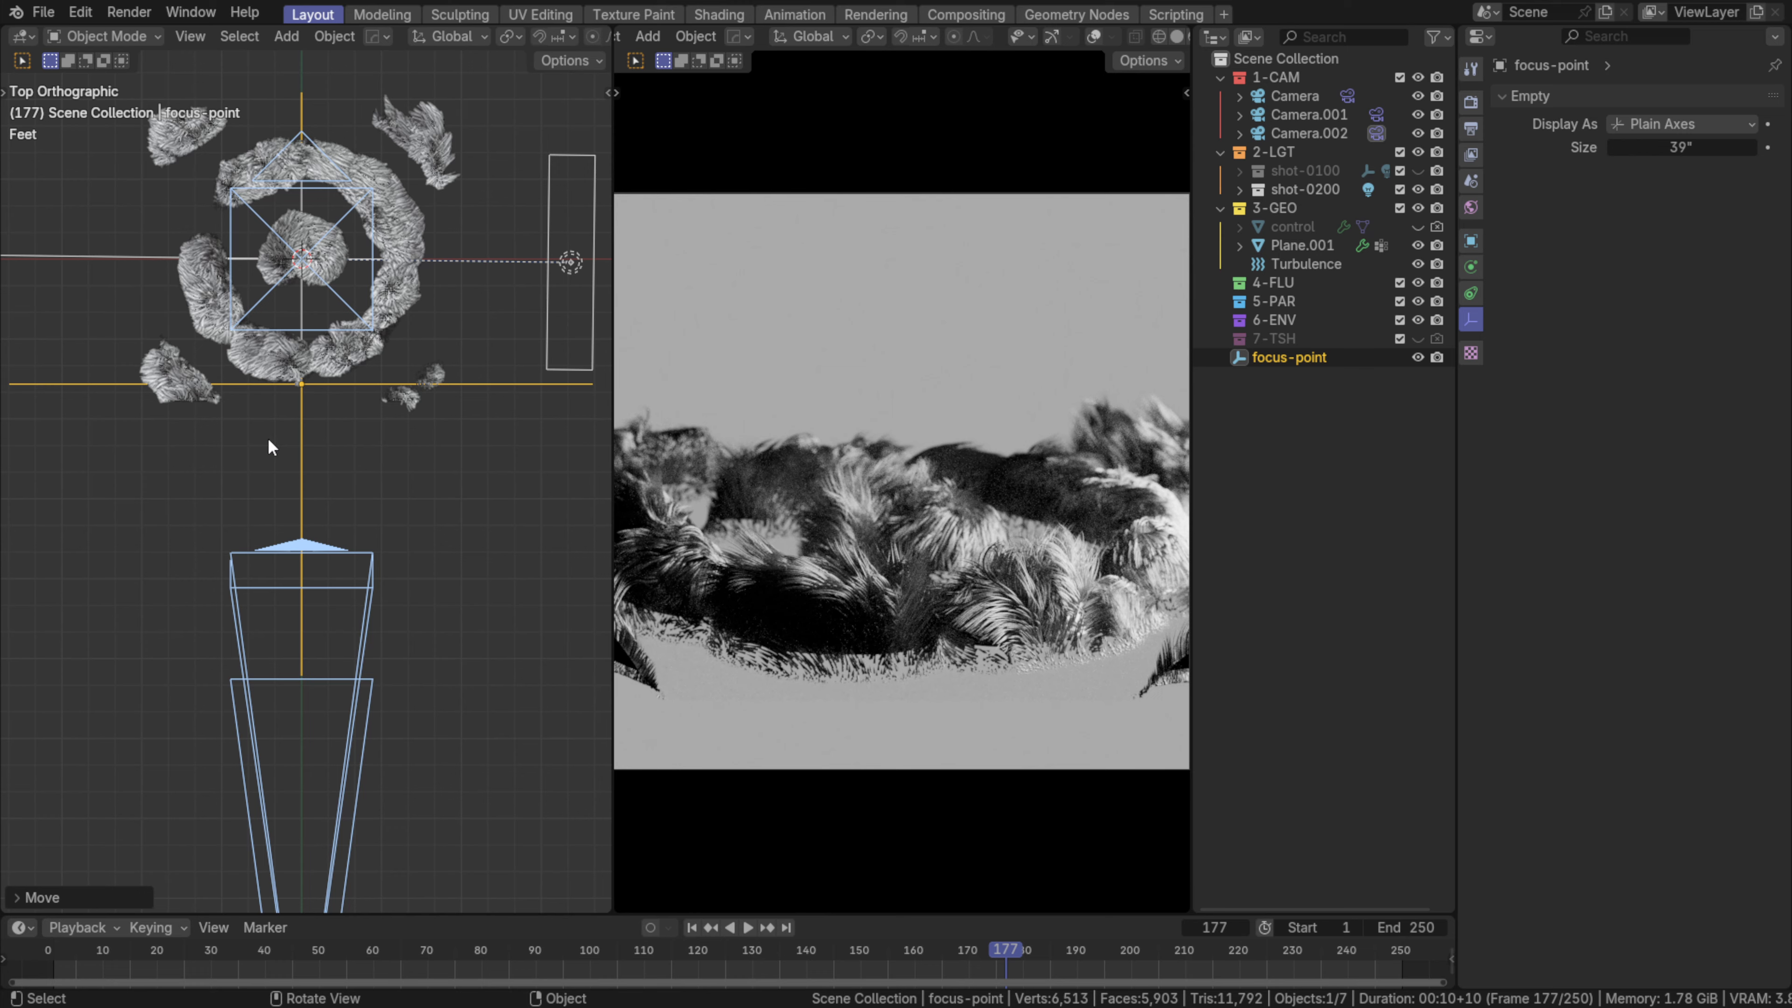
- Scrub the animation back to frame 119 and on to frame 81 to check the fur's focus
click(691, 946)
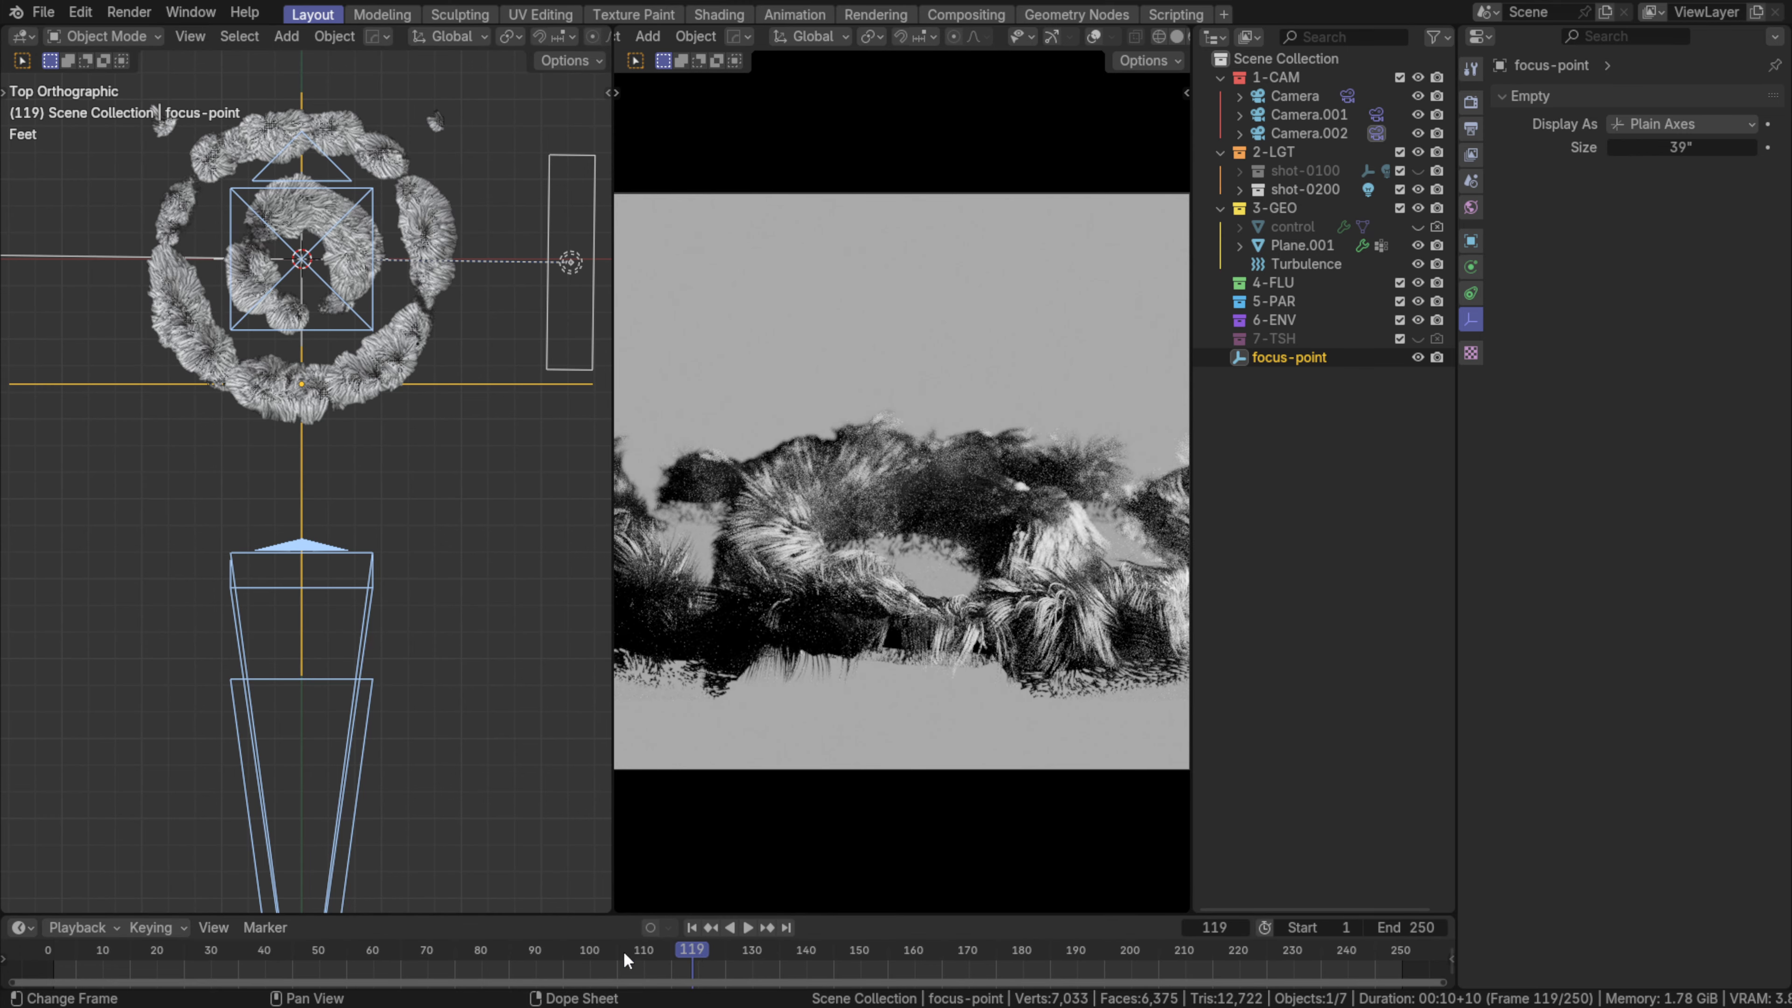
click(558, 948)
drag(560, 948, 486, 948)
- Move Camera.002 forward along its local Z axis for a much closer view of the fur
middle_drag(303, 537, 480, 367)
scroll(480, 367, down, 3)
shift+middle_drag(480, 367, 339, 342)
click(524, 309)
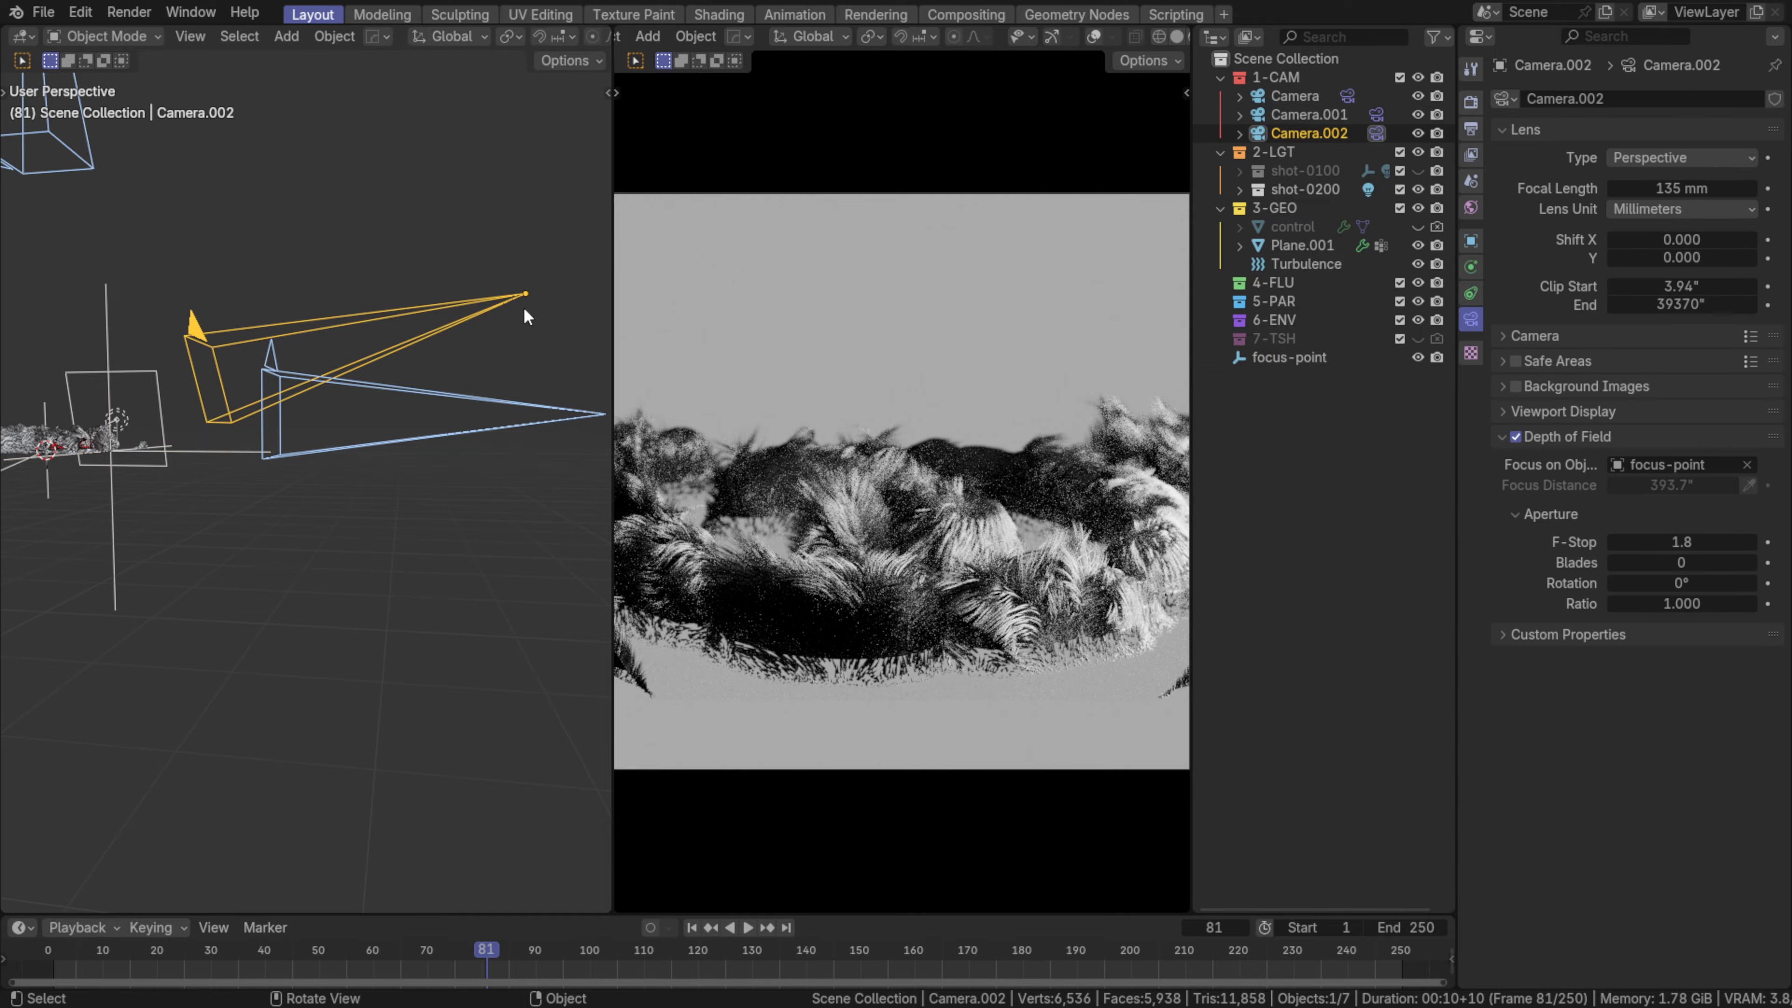
key(g)
key(z)
key(z)
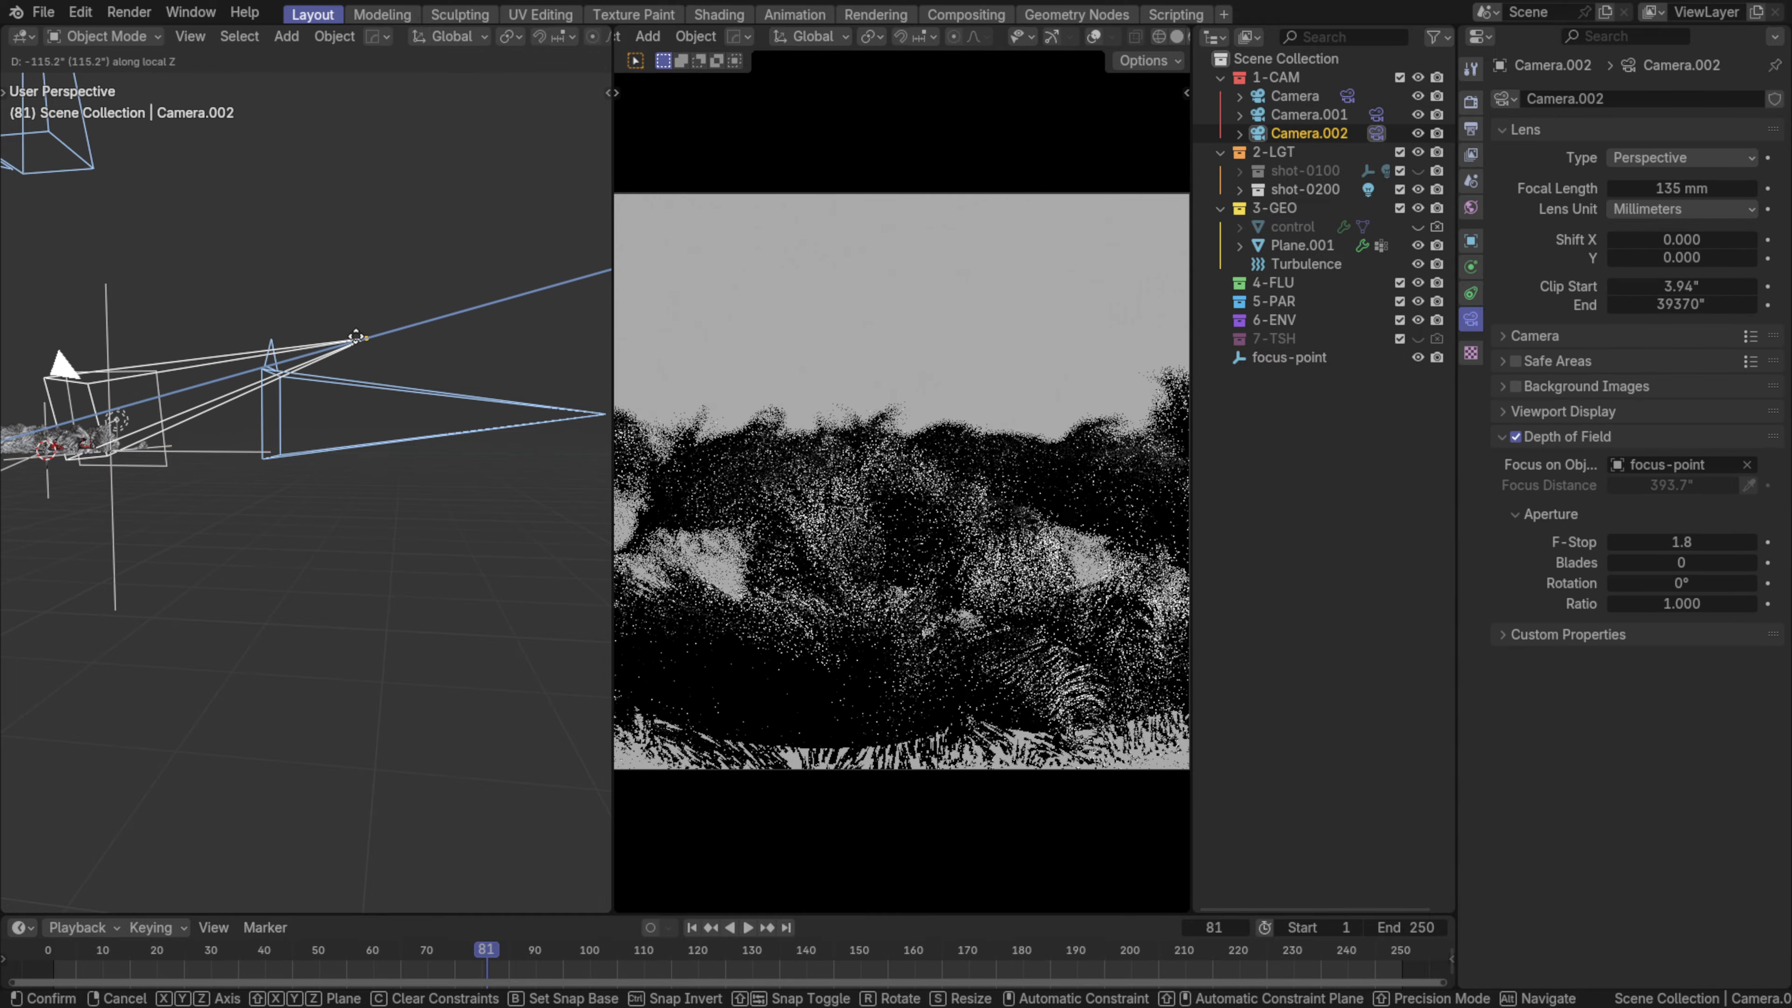
click(316, 345)
- In top view, move focus-point about 58 inches along the Y axis, back to the central fur tuft
key(KP_7)
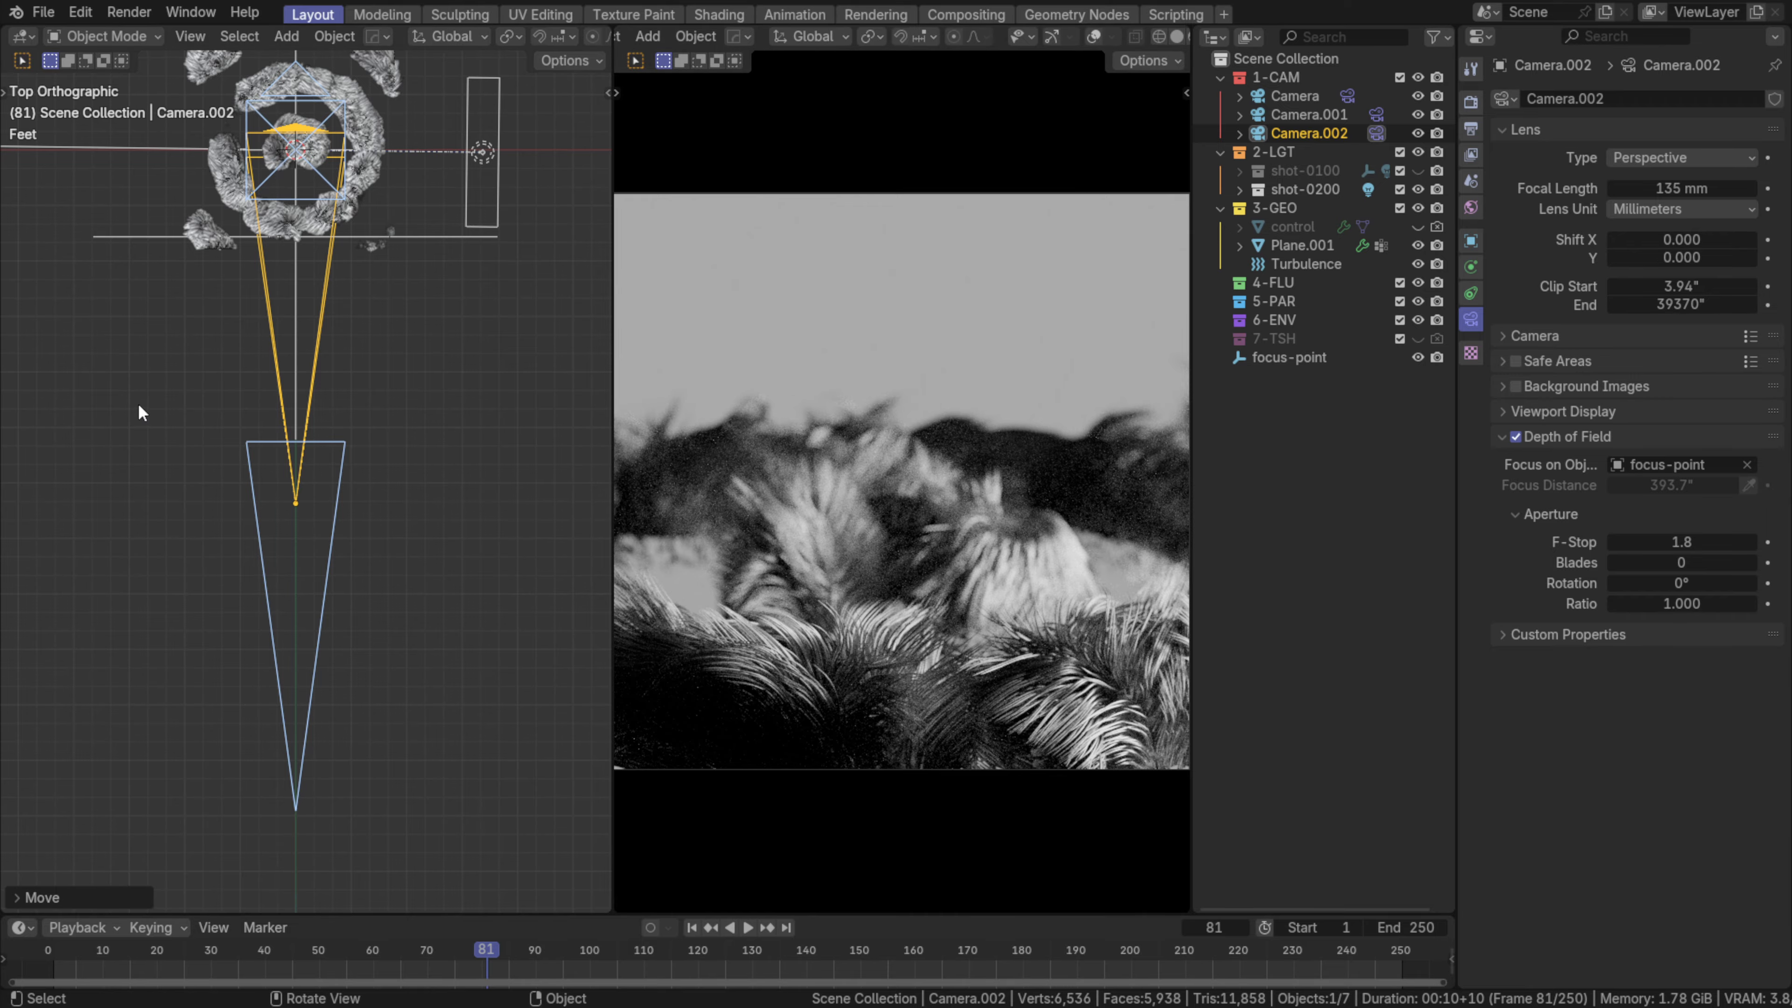
scroll(335, 267, up, 1)
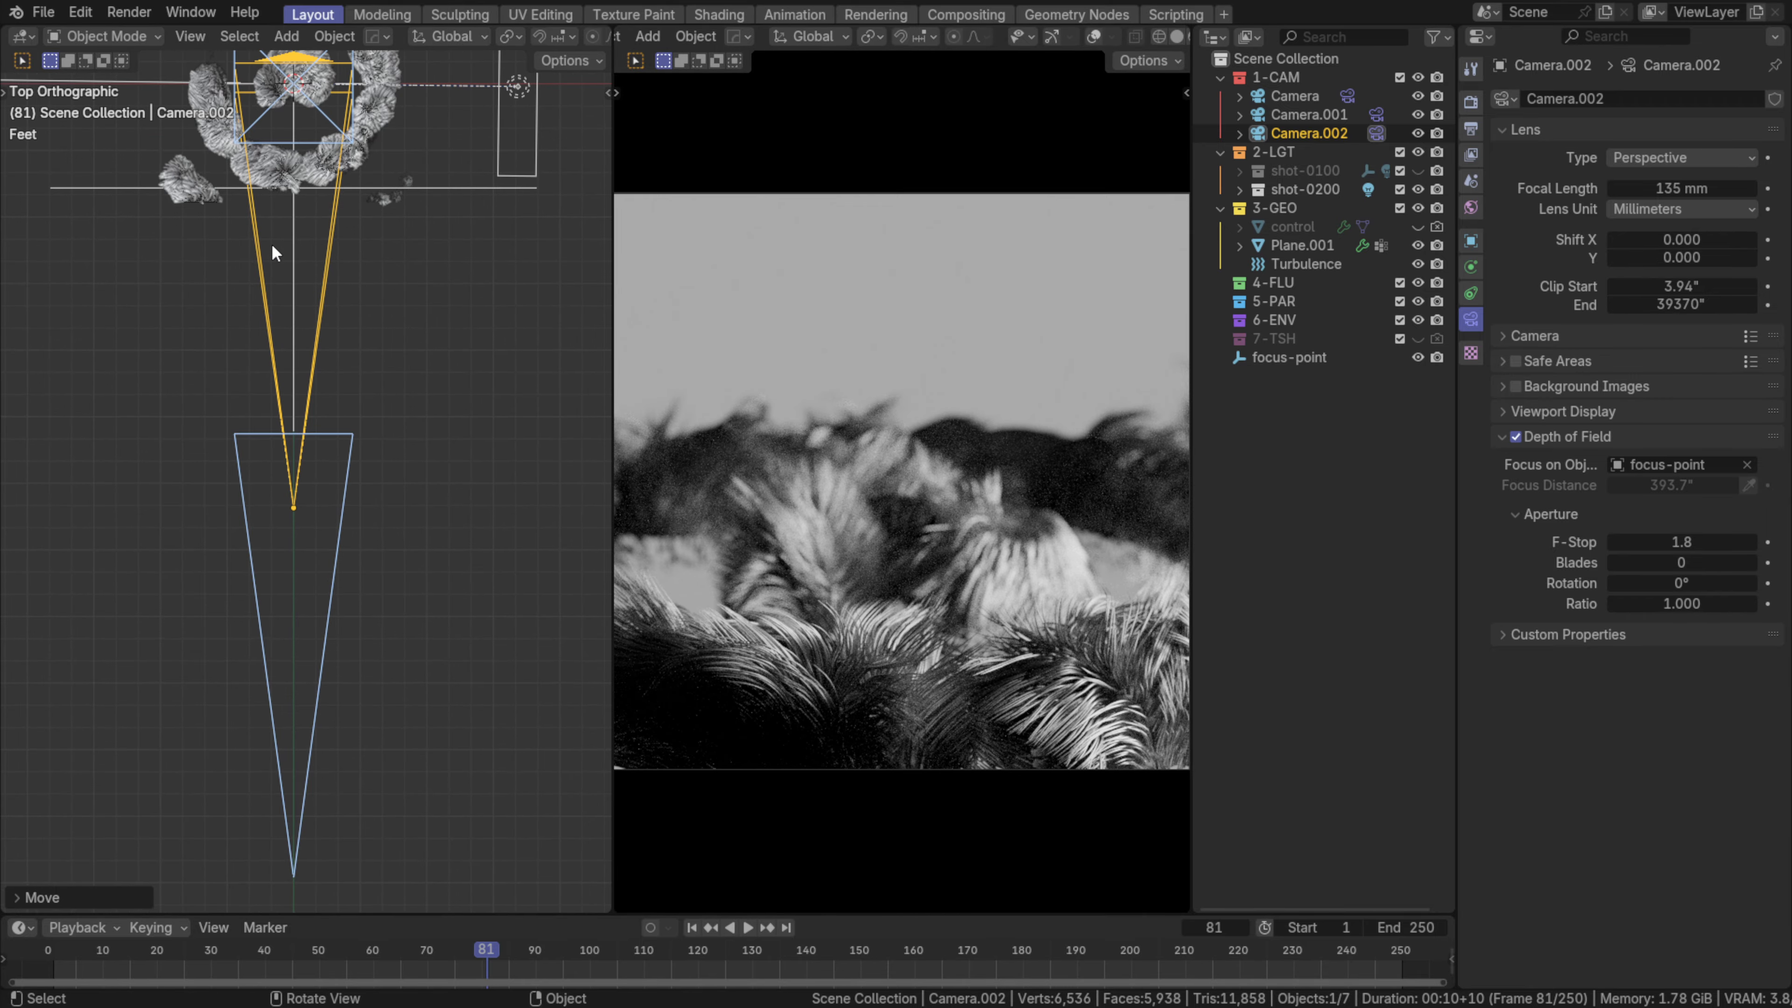
click(291, 240)
key(KP_Decimal)
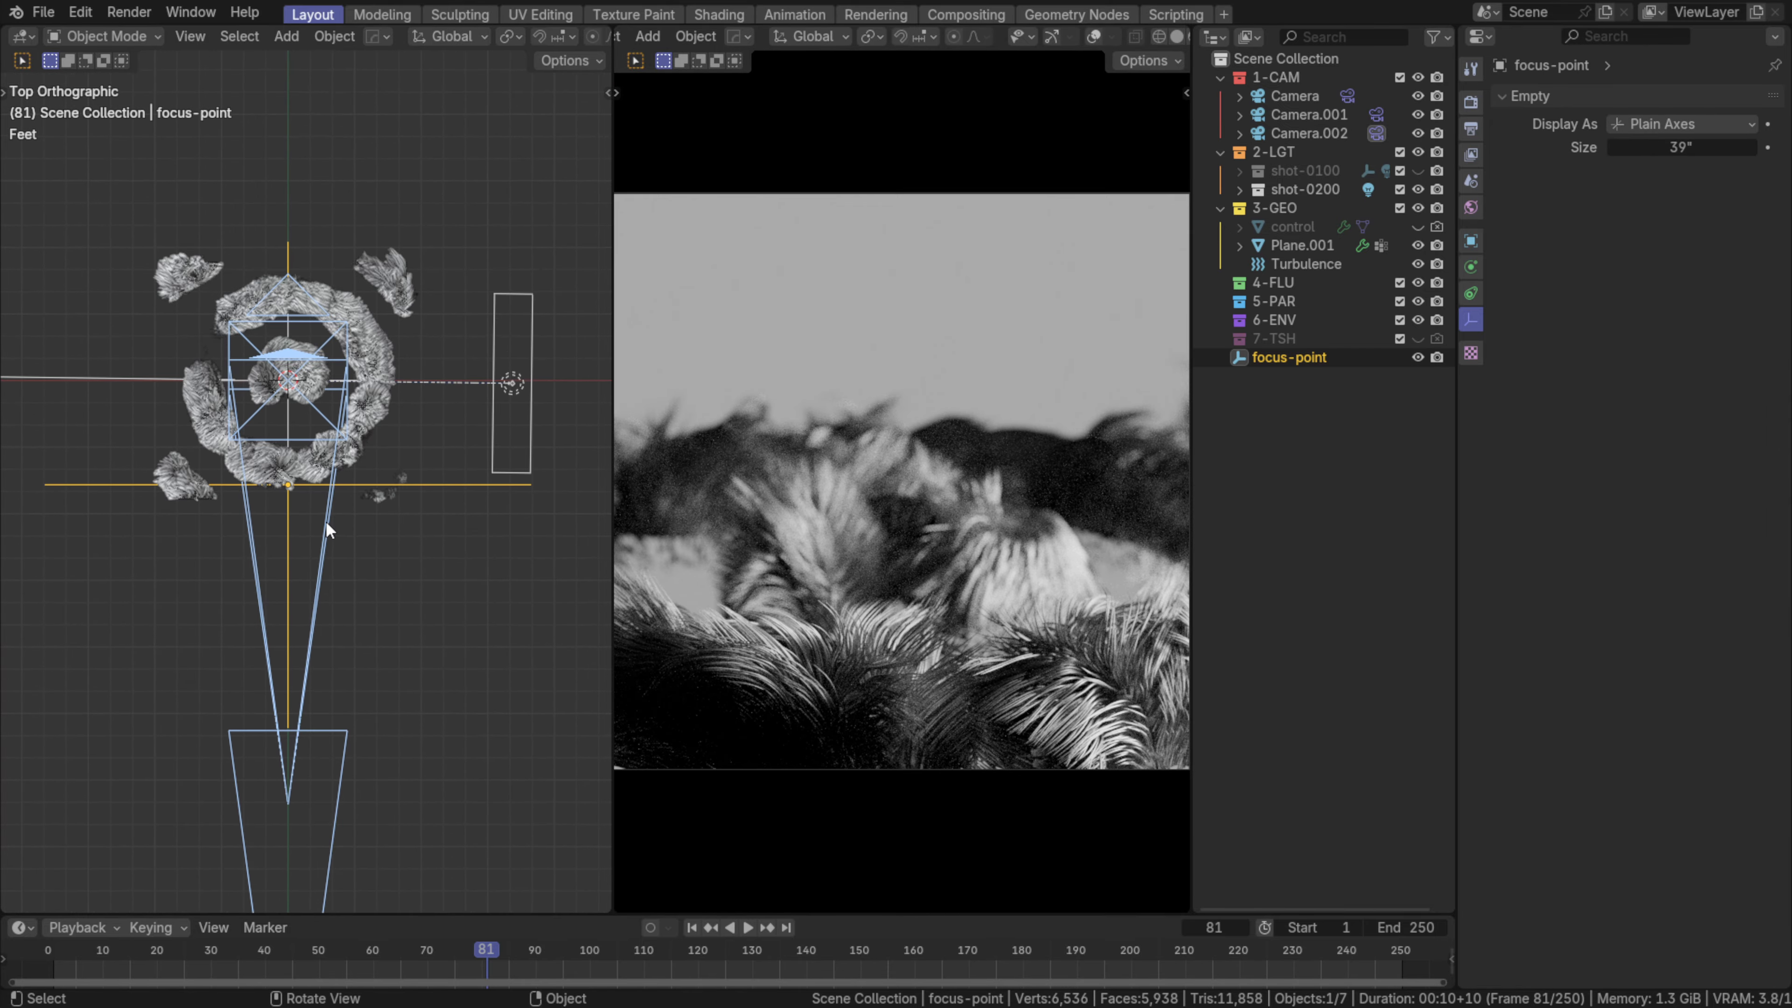
key(g)
key(y)
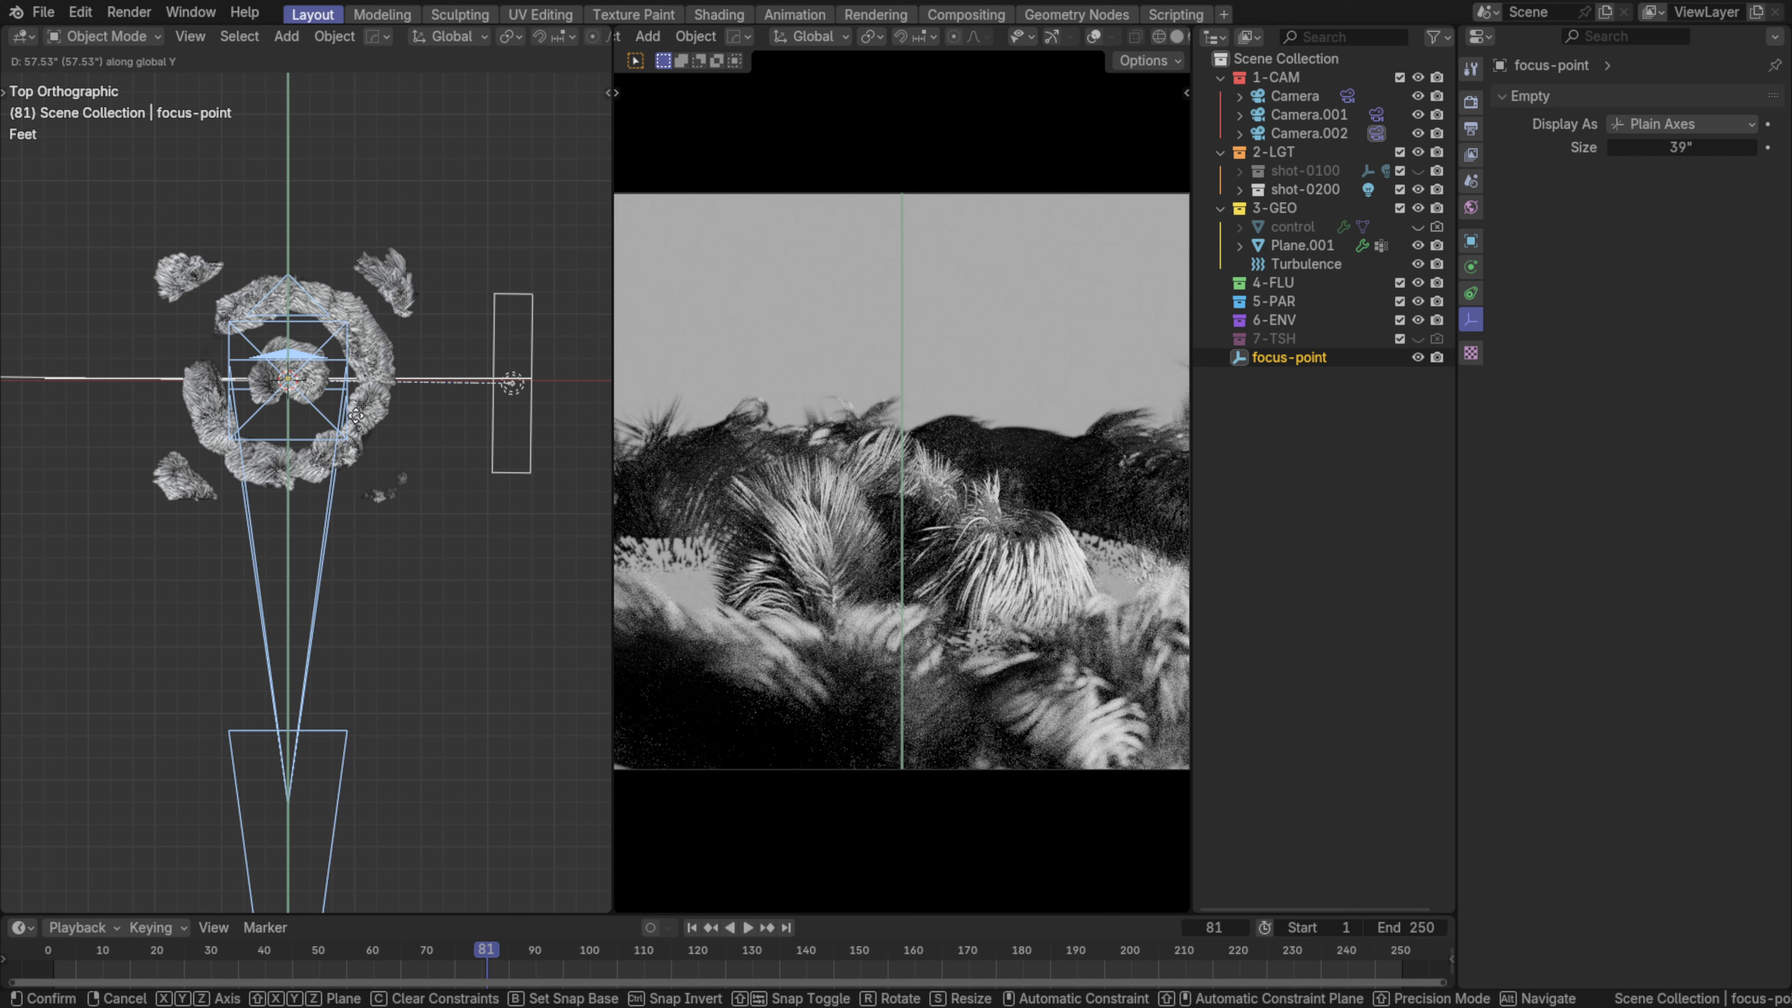
click(324, 415)
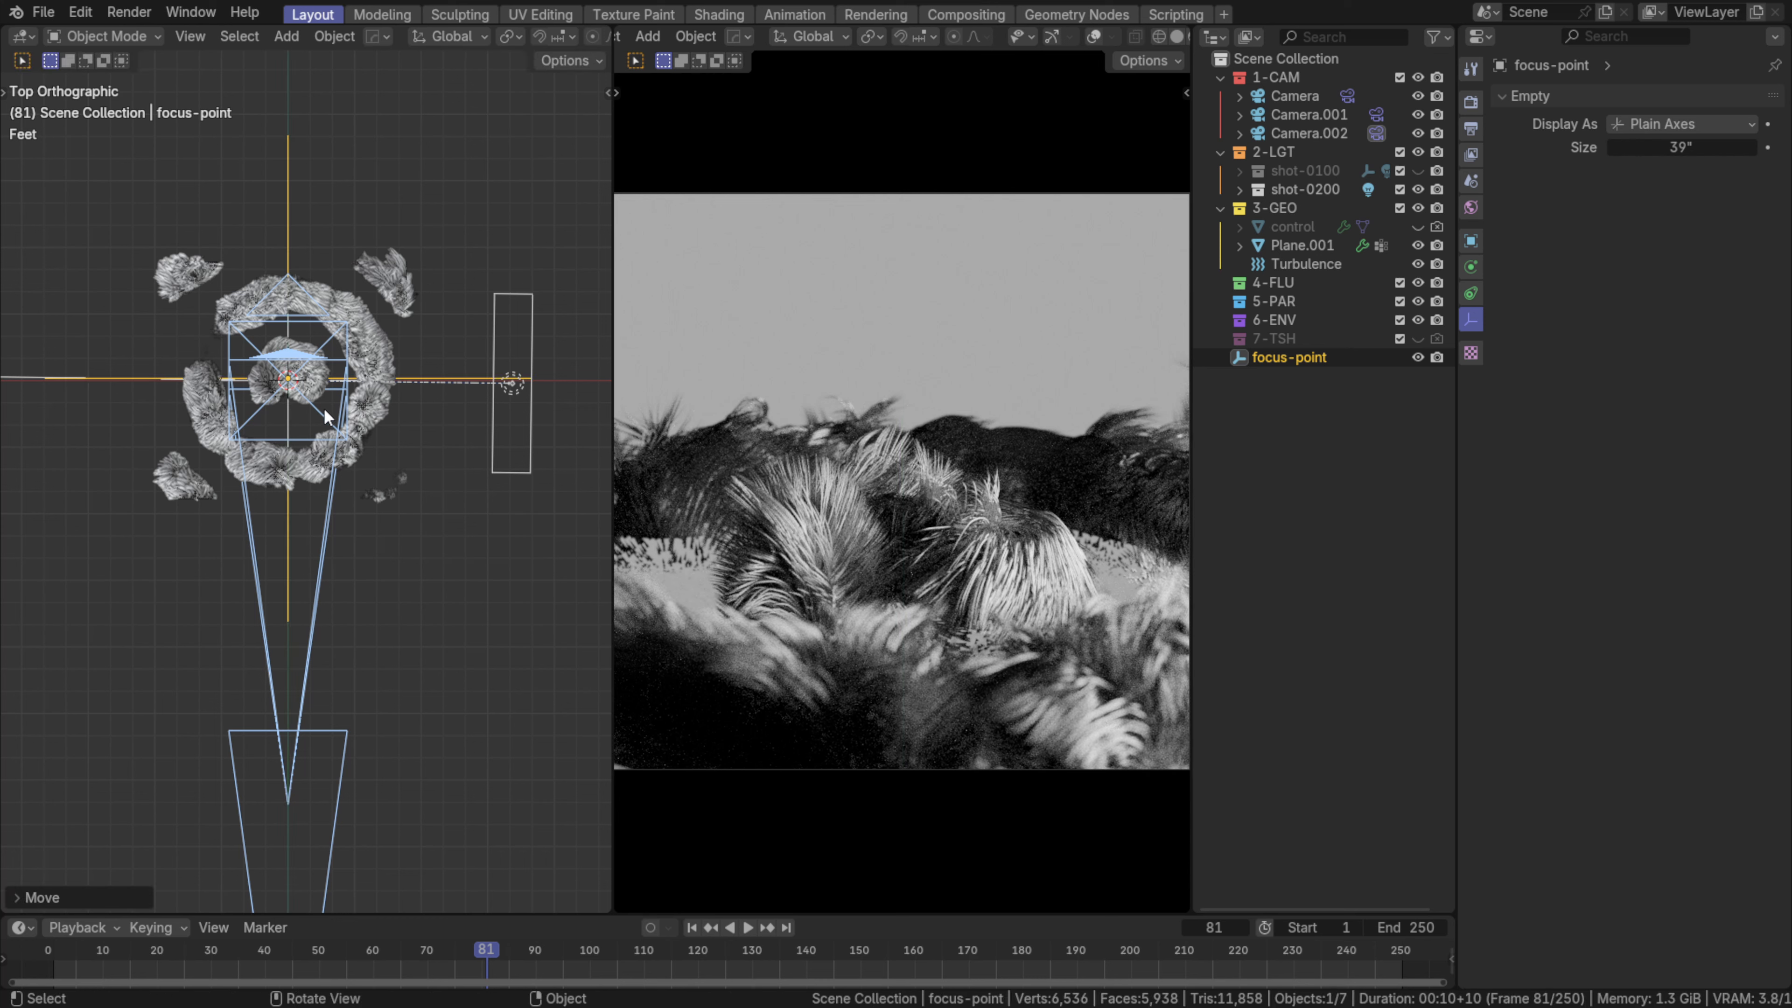
middle_drag(167, 695, 324, 596)
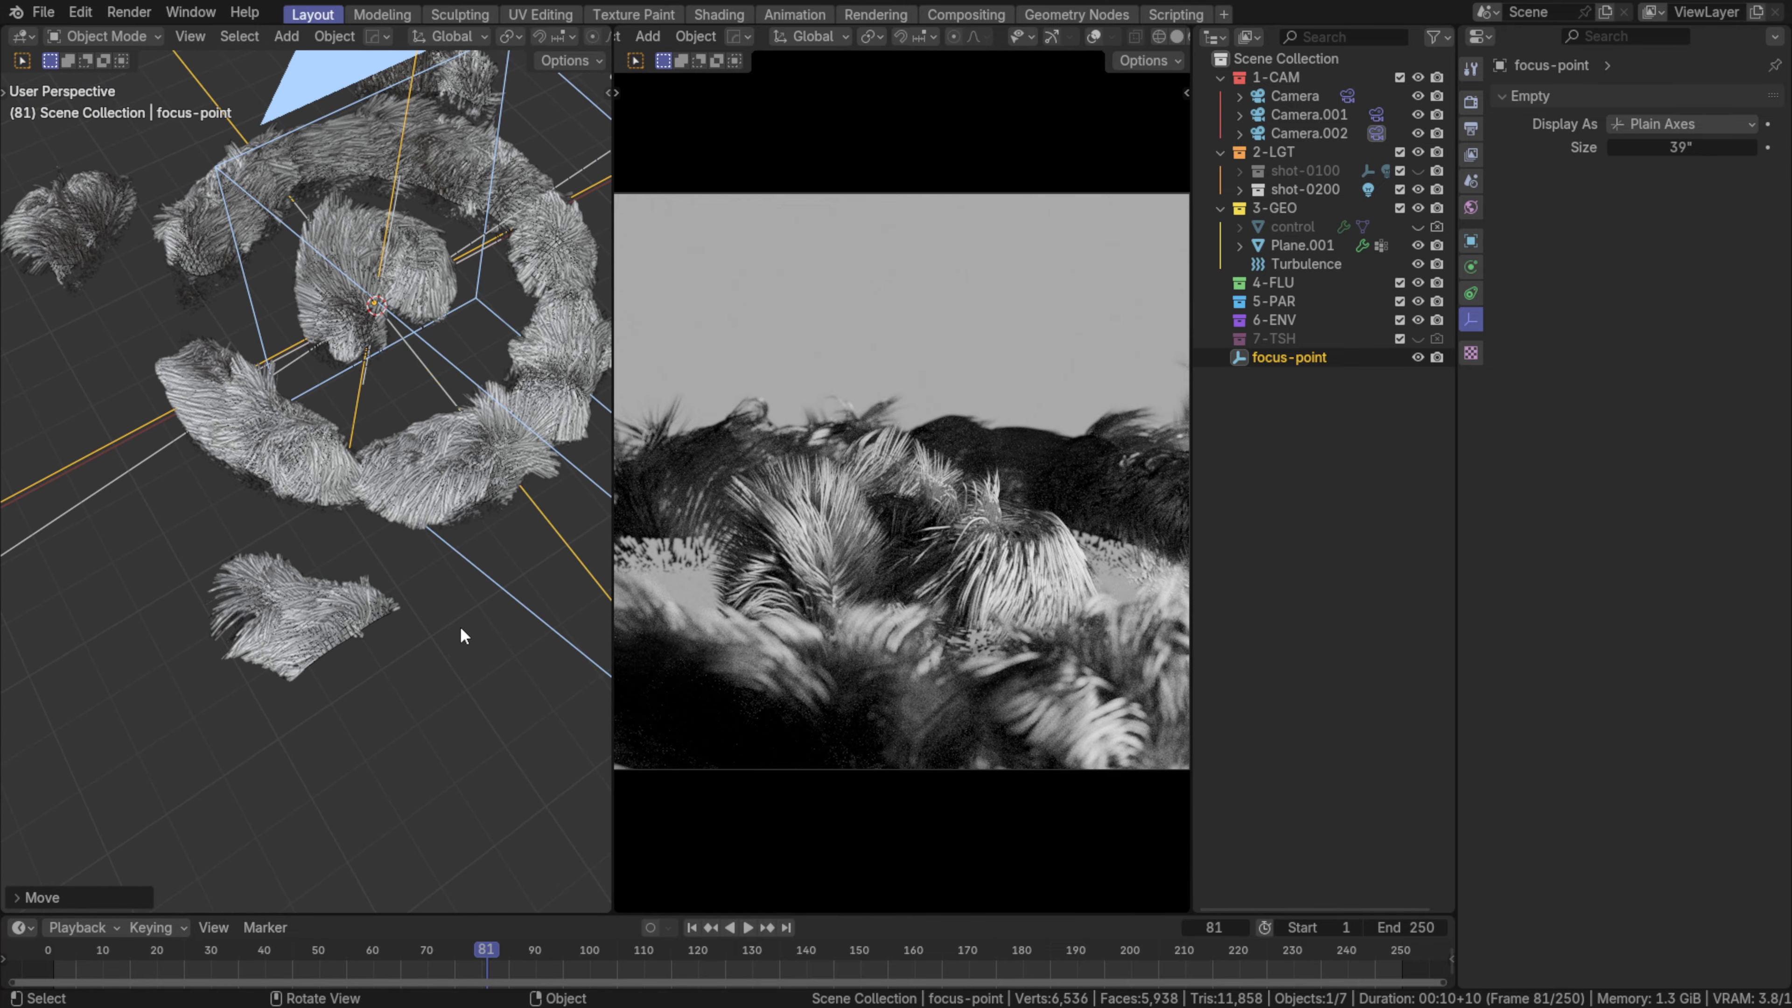
middle_drag(459, 627, 578, 591)
middle_drag(416, 411, 169, 391)
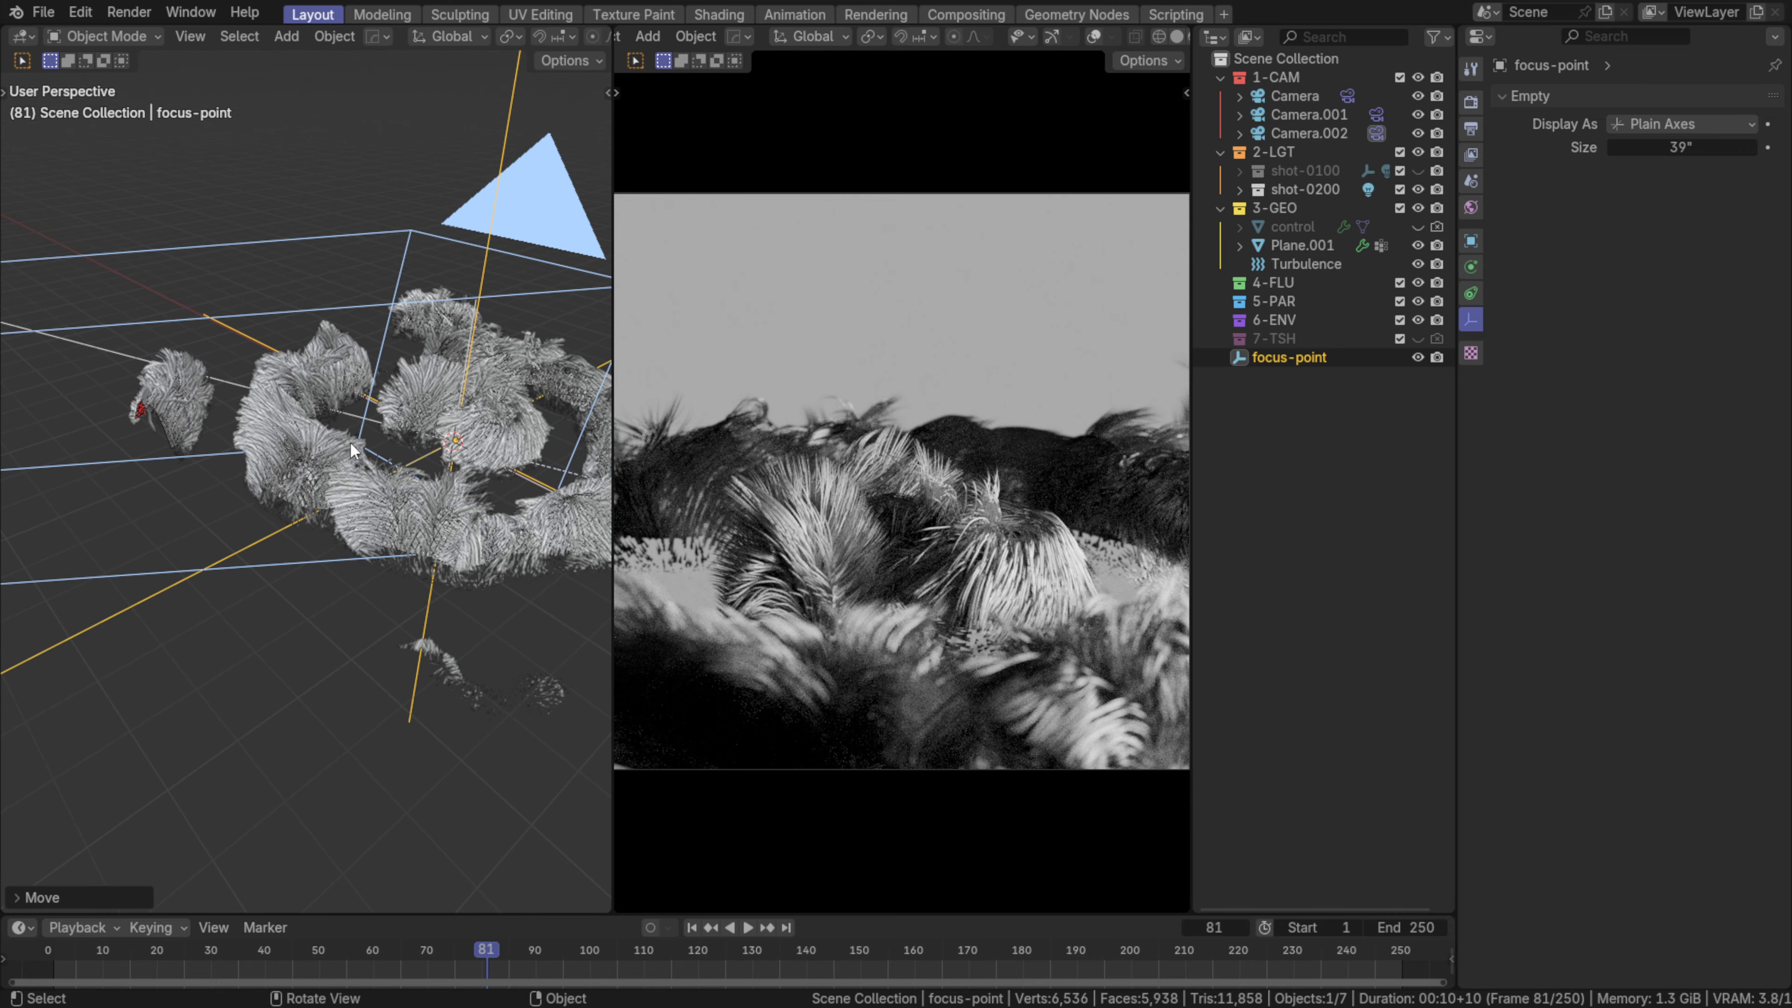
middle_drag(496, 560, 371, 477)
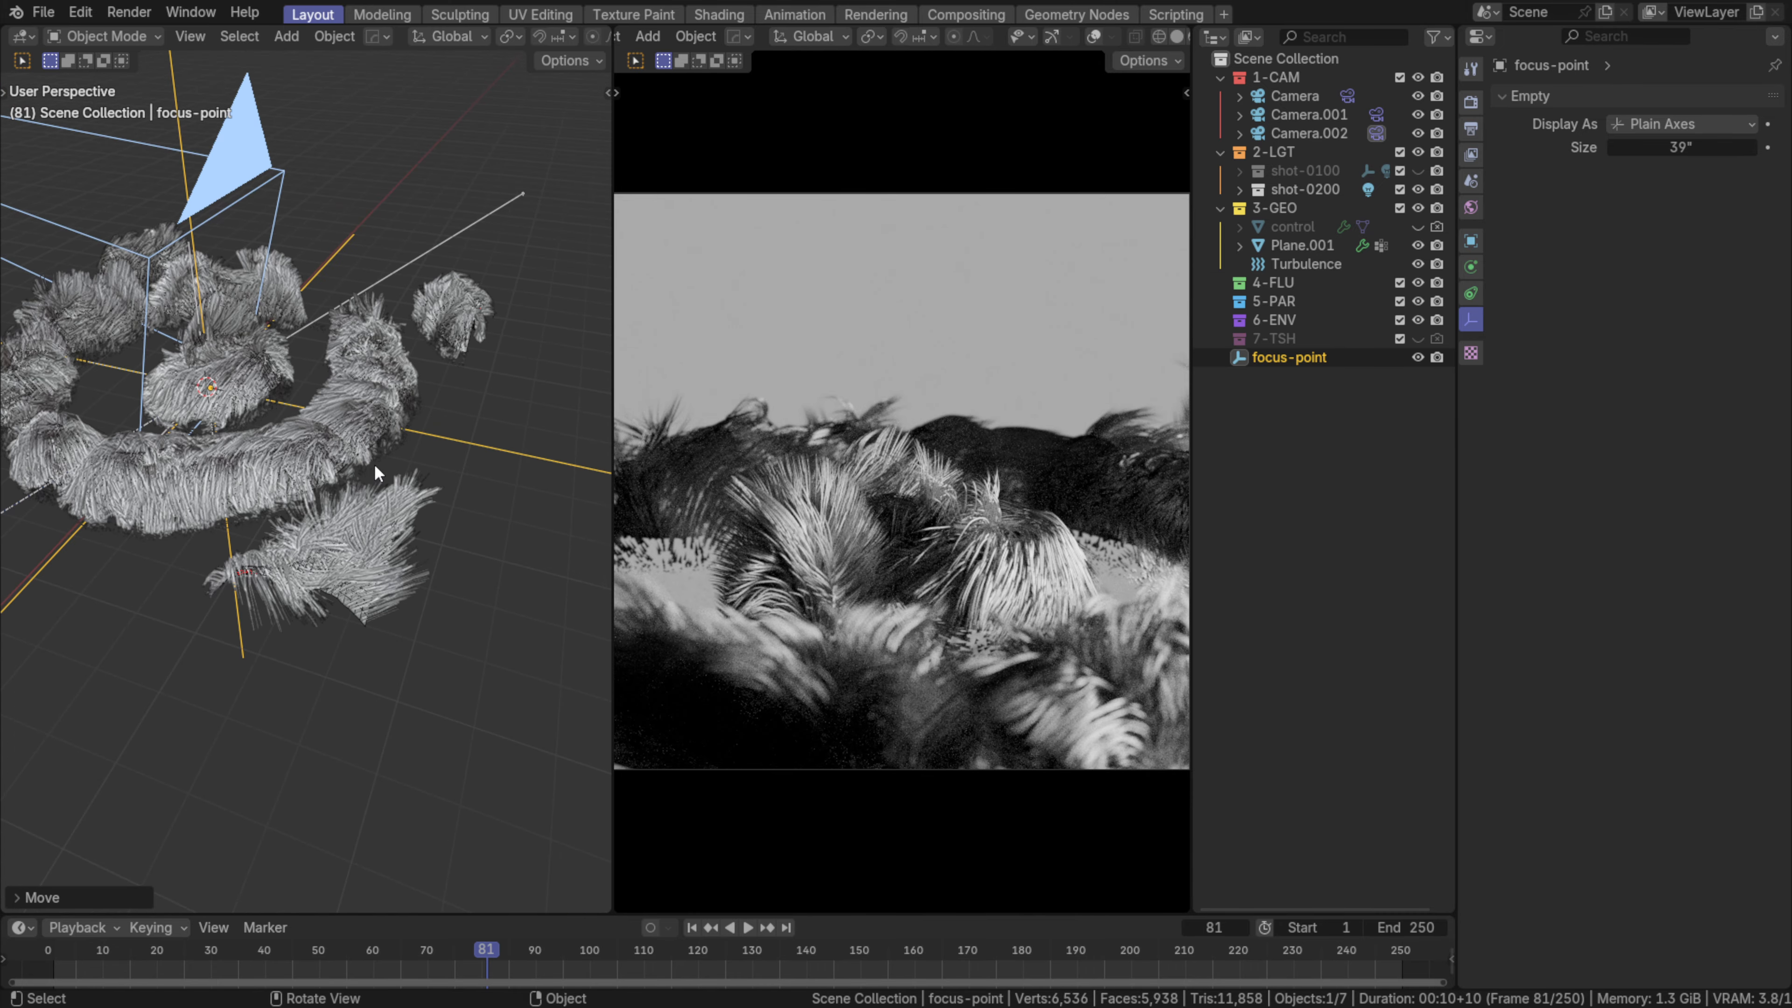
middle_drag(296, 475, 311, 347)
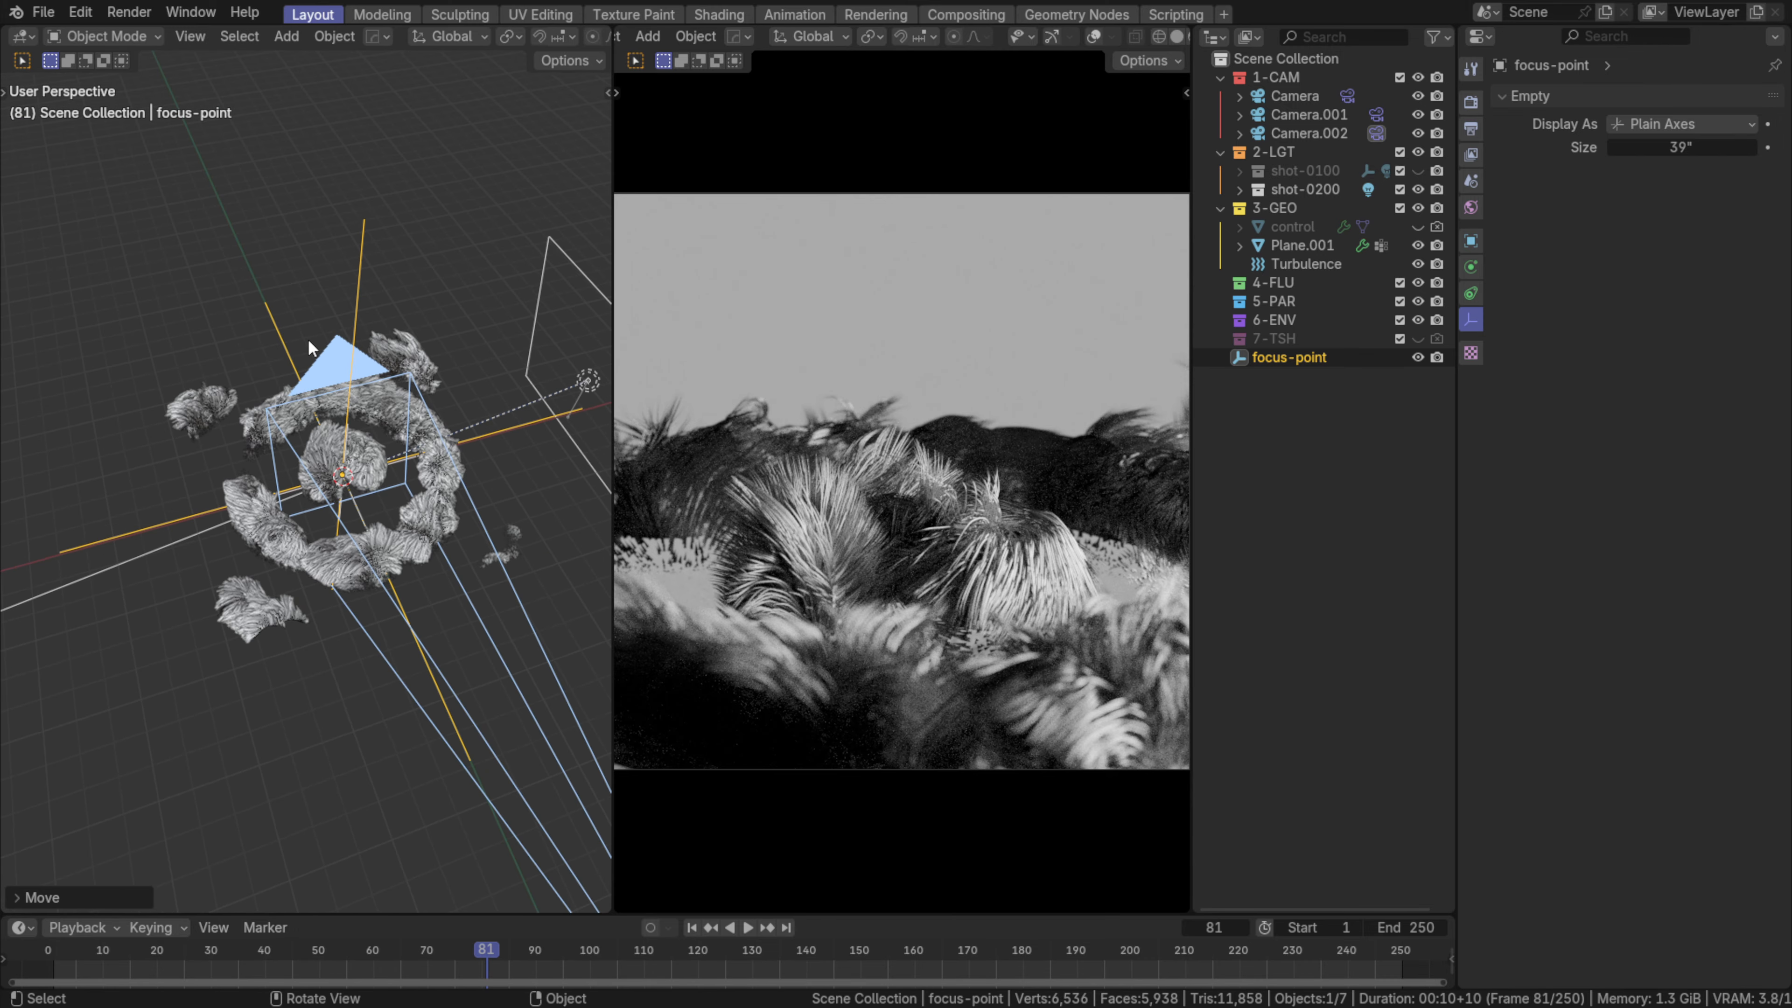